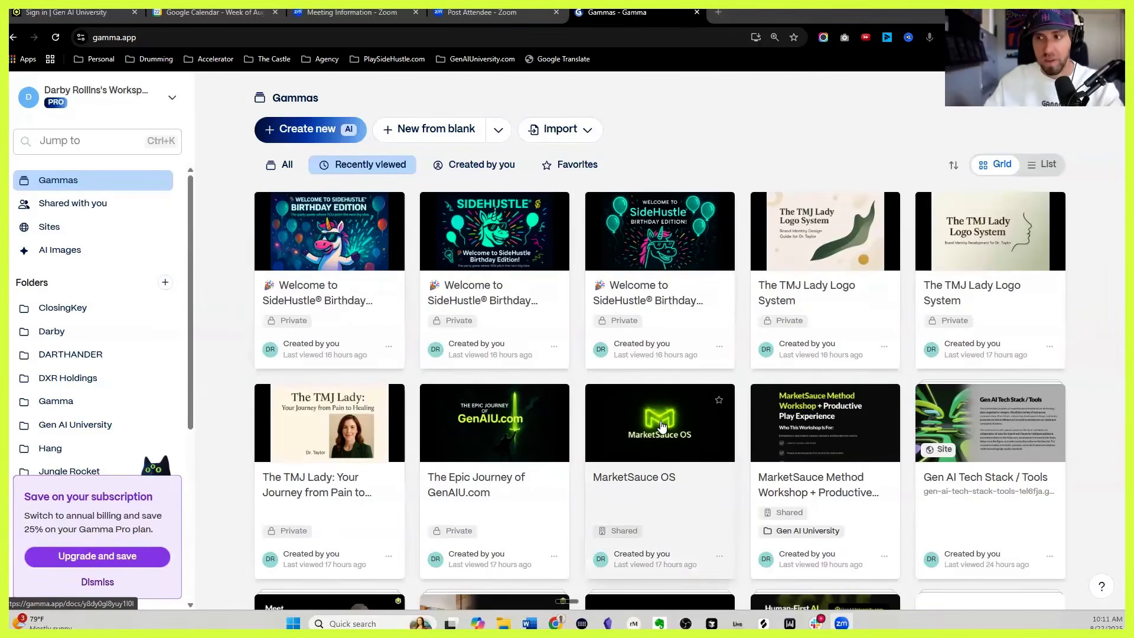
Step: Open the MarketSauce OS gamma and view its opening cards, from the logo card through "Scale Your Vision?"
left_click(661, 425)
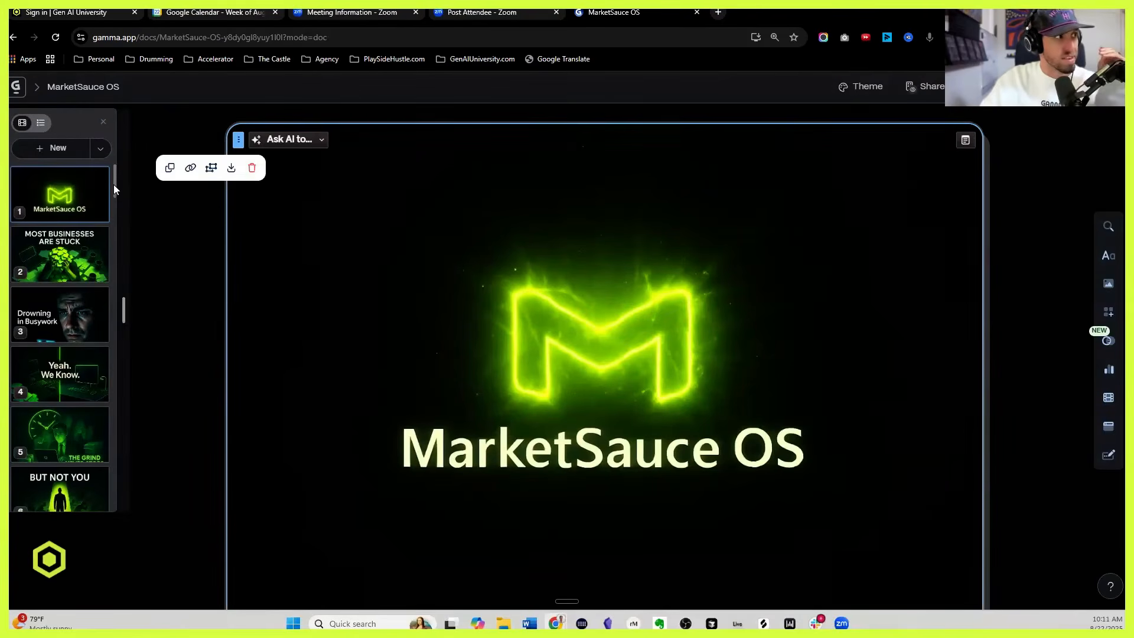
left_click(70, 266)
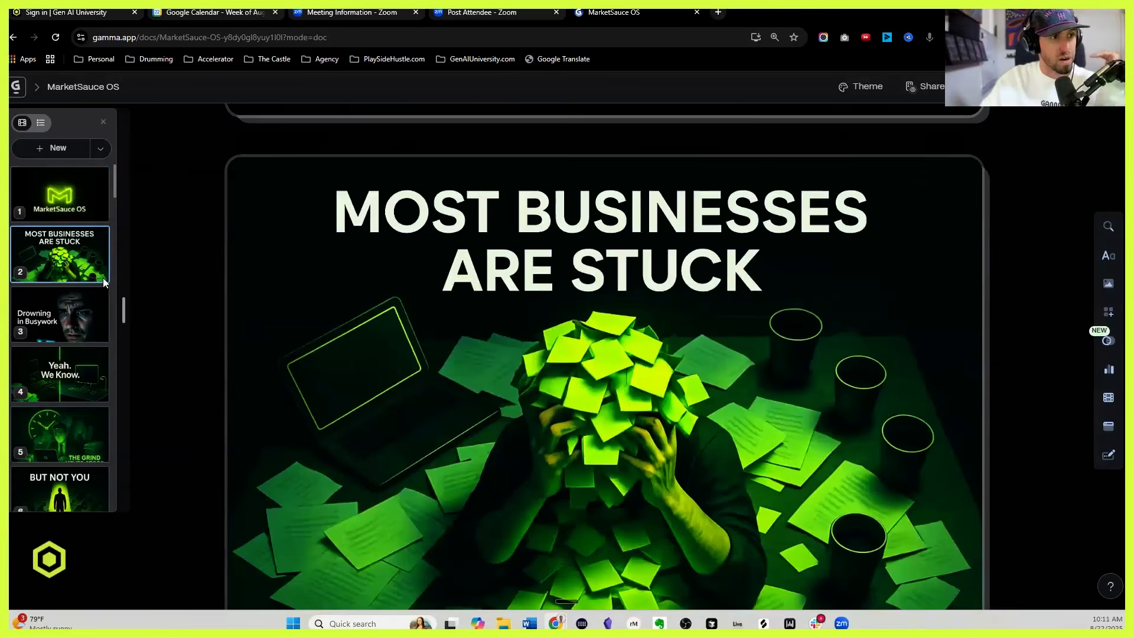
left_click(53, 312)
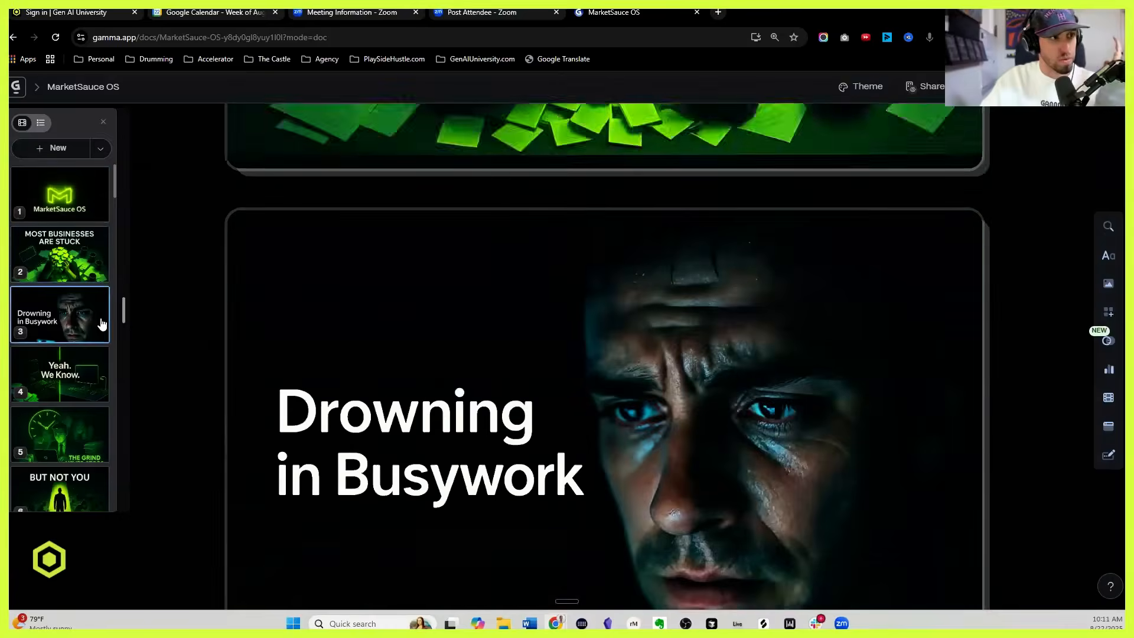
key("Down")
key("Down")
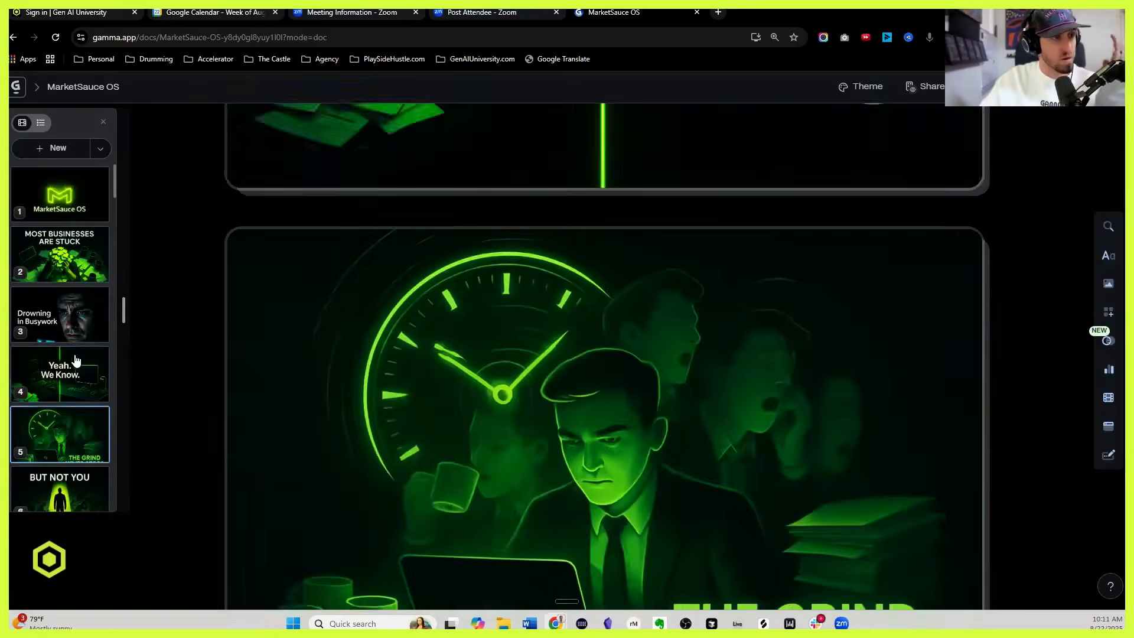
scroll(77, 359, "down", 1)
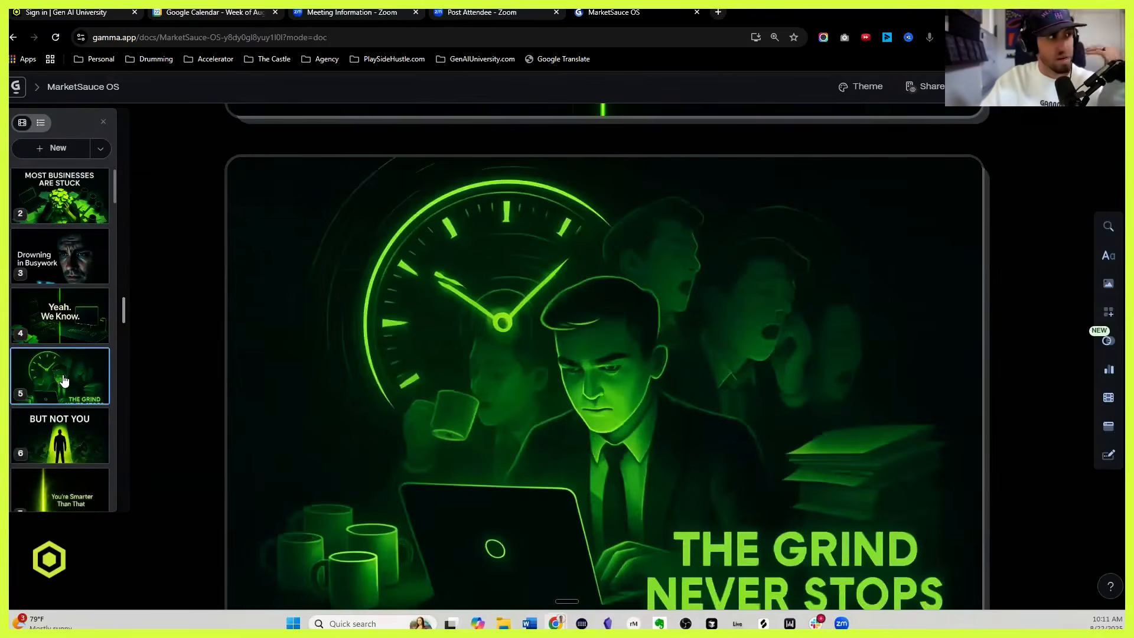
left_click(70, 440)
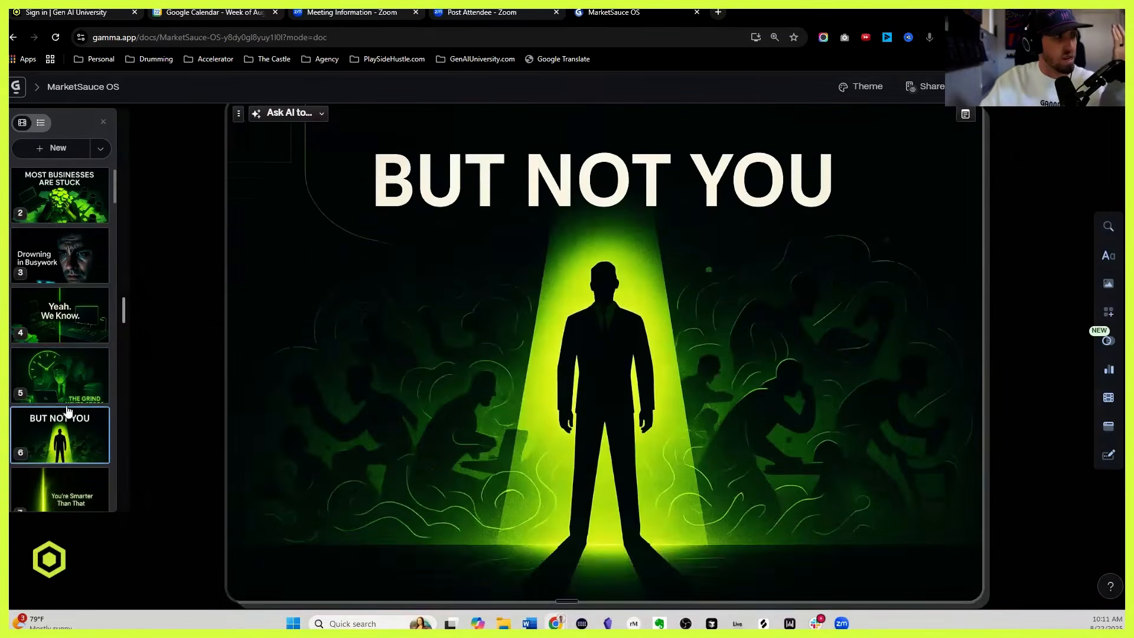
scroll(65, 395, "down", 4)
left_click(45, 312)
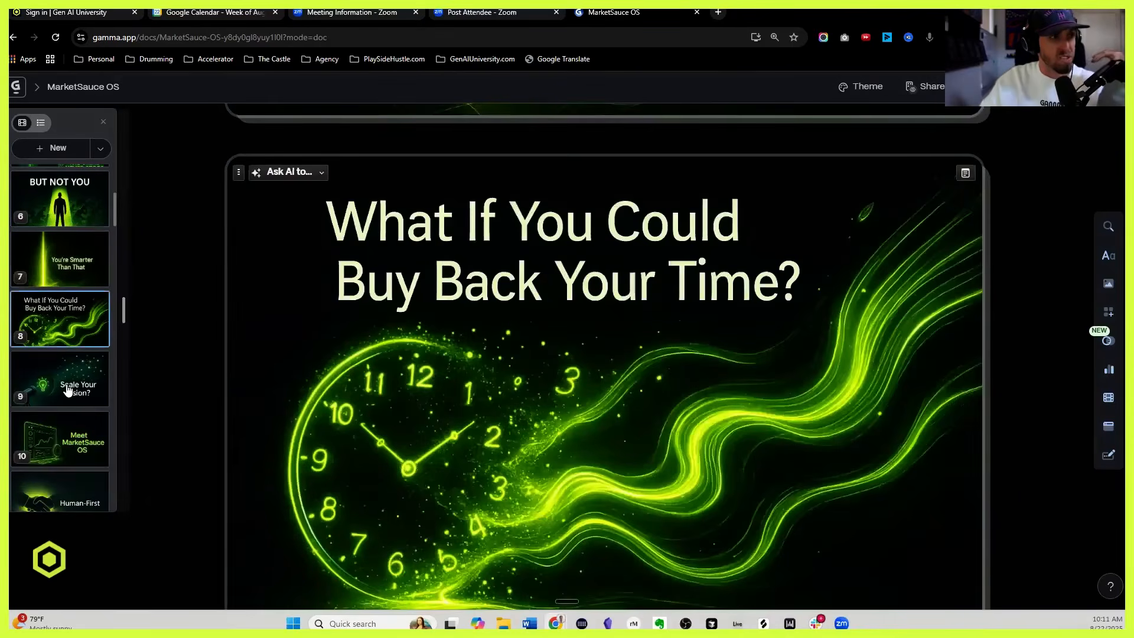
left_click(68, 389)
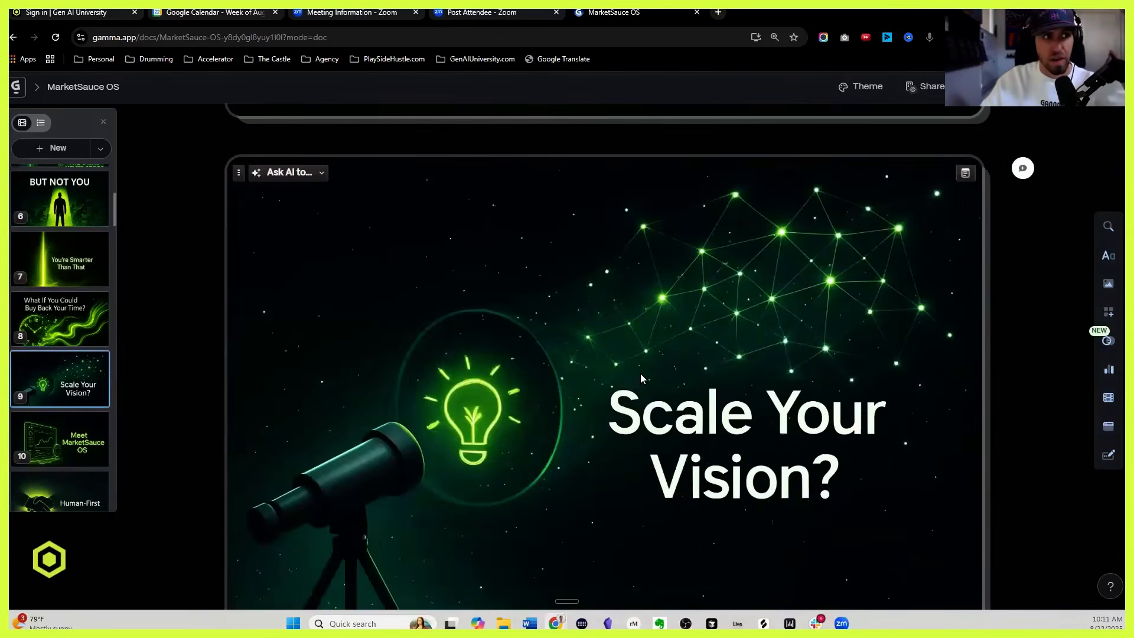
Step: View the "AI-POWERED" and "YOUR UNFAIR ADVANTAGE" cards, and browse the remaining card thumbnails through to the end of the deck
scroll(641, 373, "down", 2)
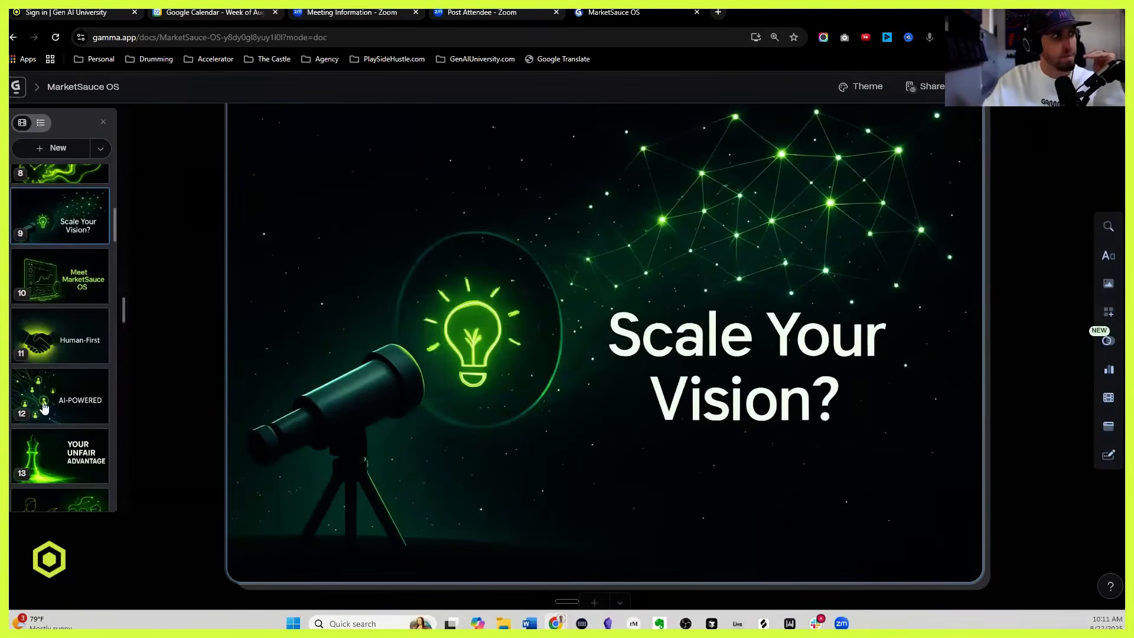
left_click(65, 395)
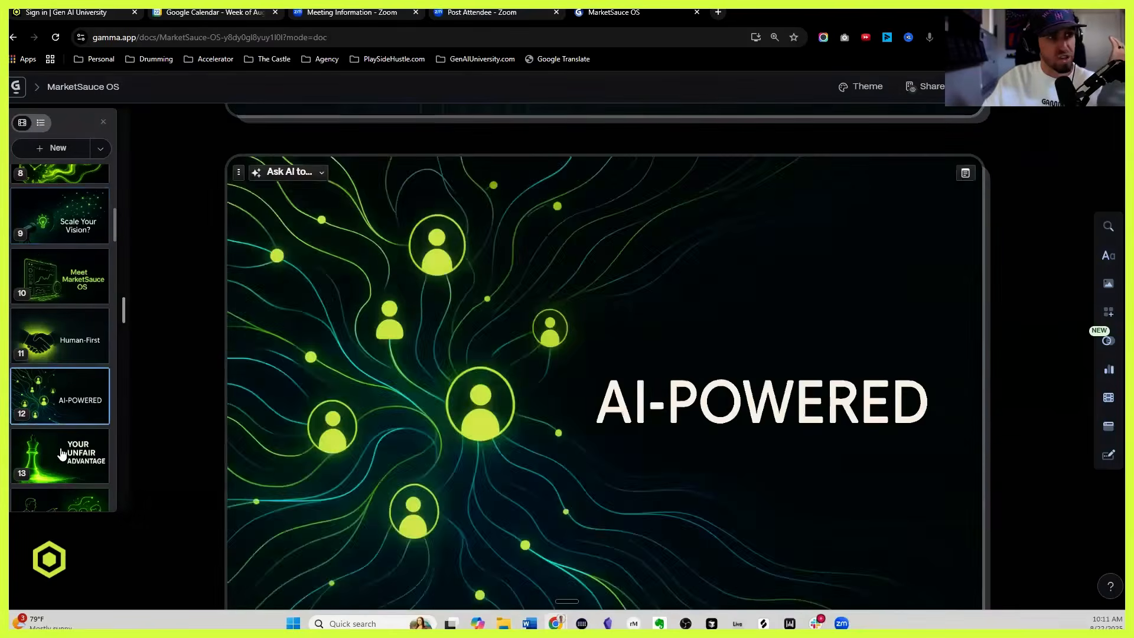
left_click(62, 451)
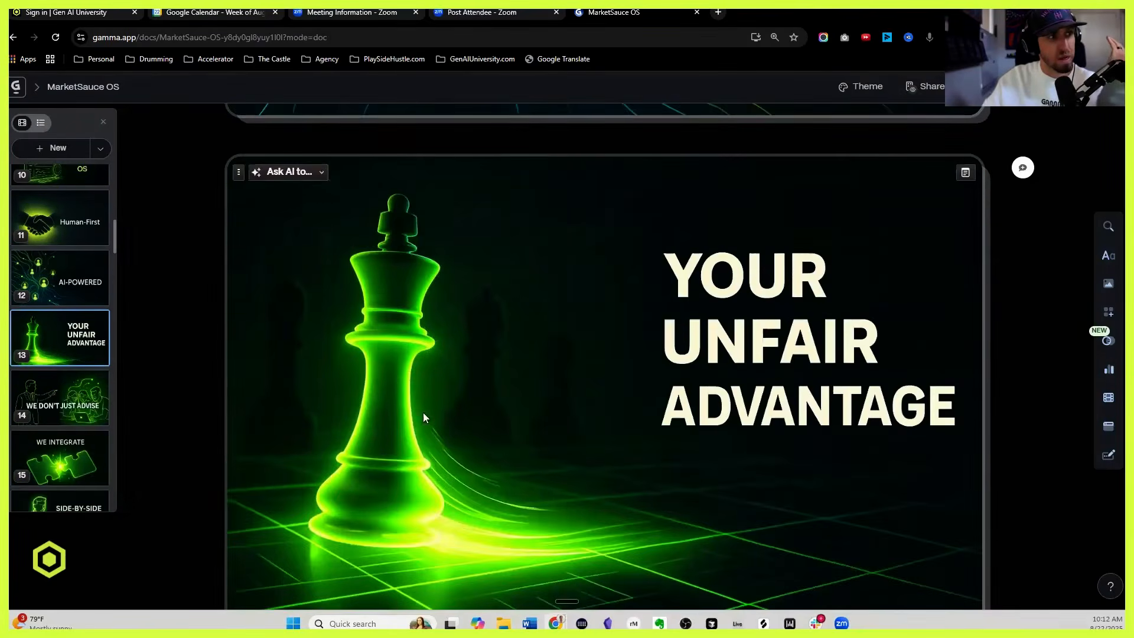
scroll(584, 467, "down", 1)
scroll(137, 215, "up", 1)
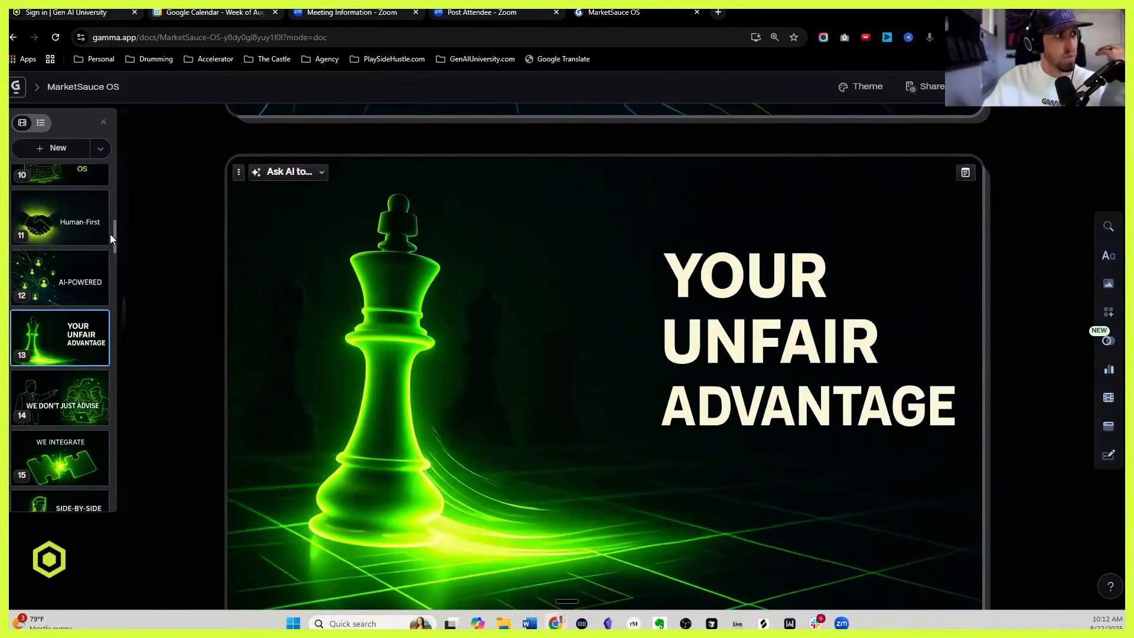
left_click_drag(115, 235, 114, 499)
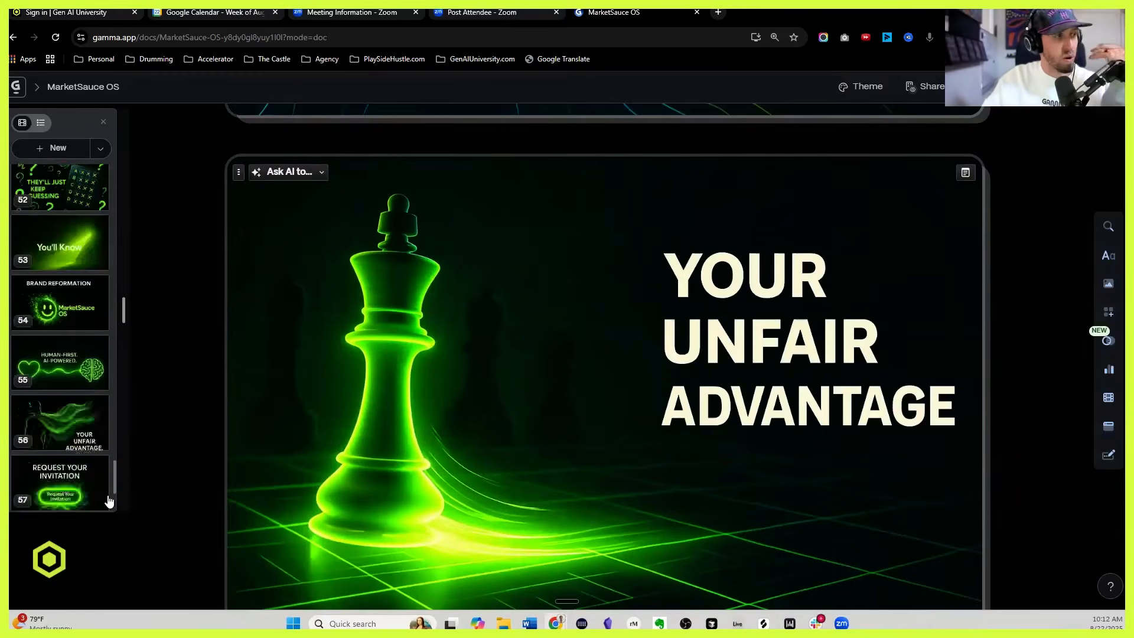
scroll(71, 372, "up", 8)
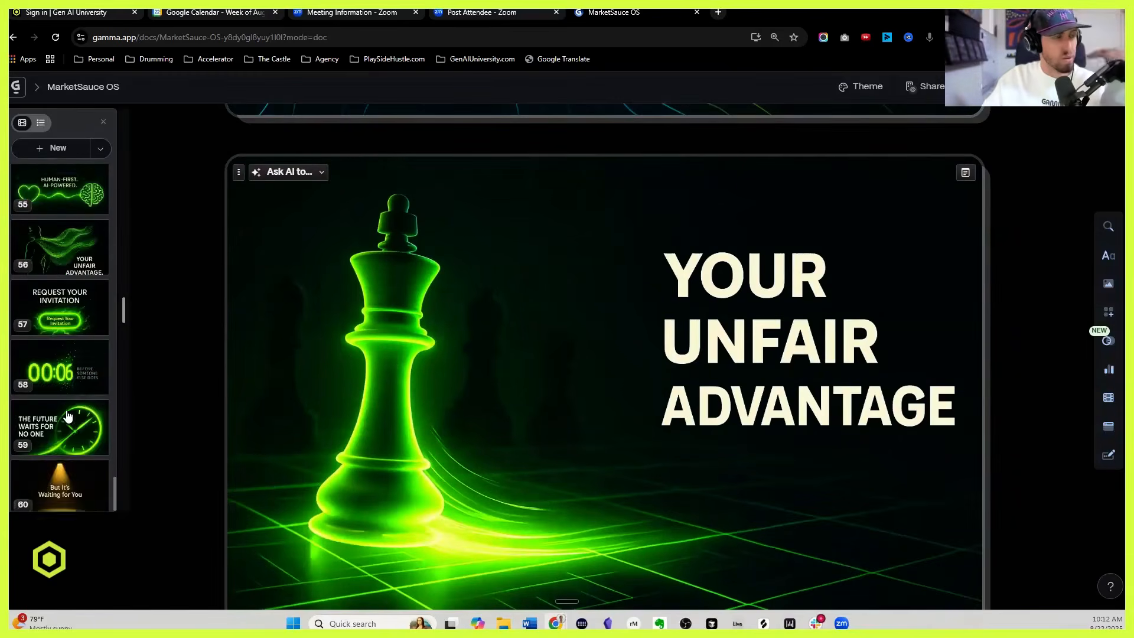
scroll(57, 319, "up", 2)
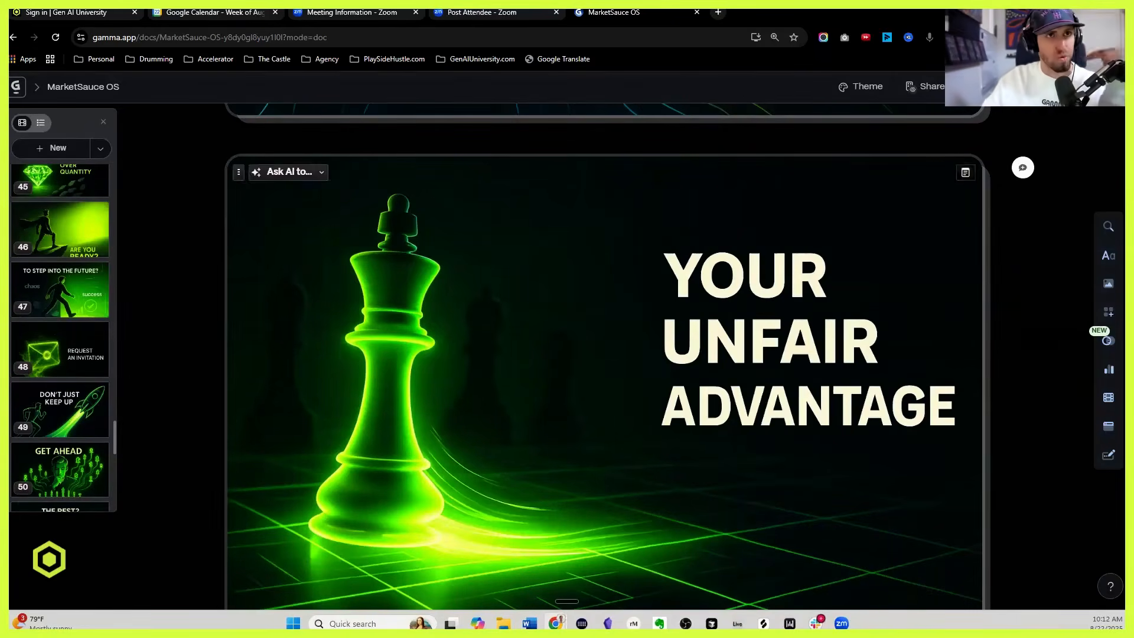
Step: Open the source prompt of the MarketSauce OS gamma and read its storyboard text down to the style notes
left_click(1080, 87)
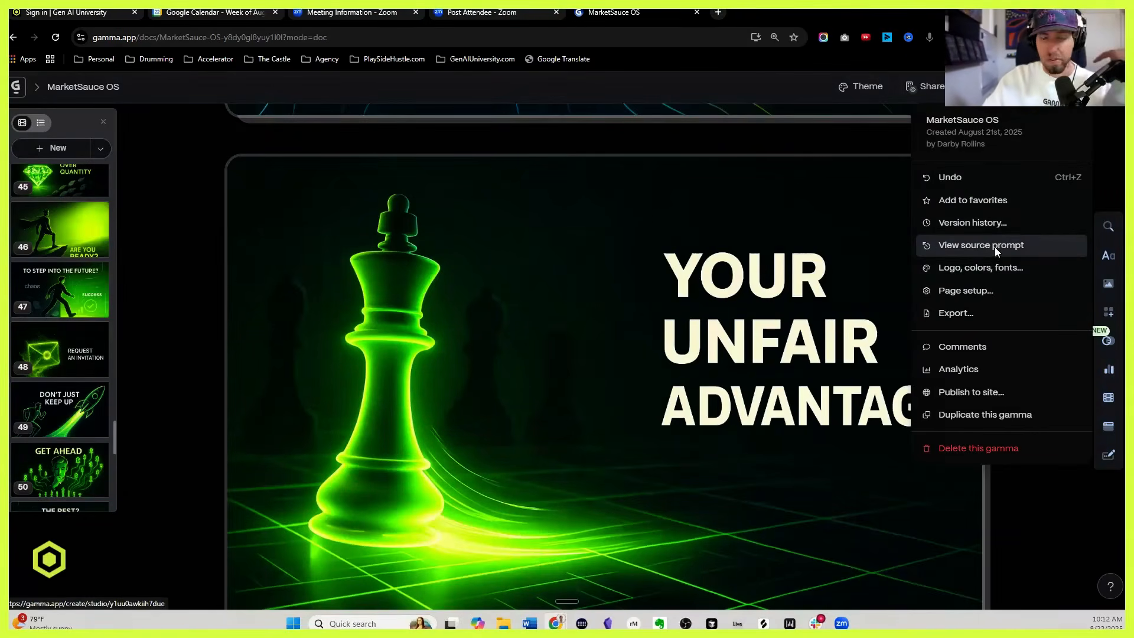
left_click(995, 247)
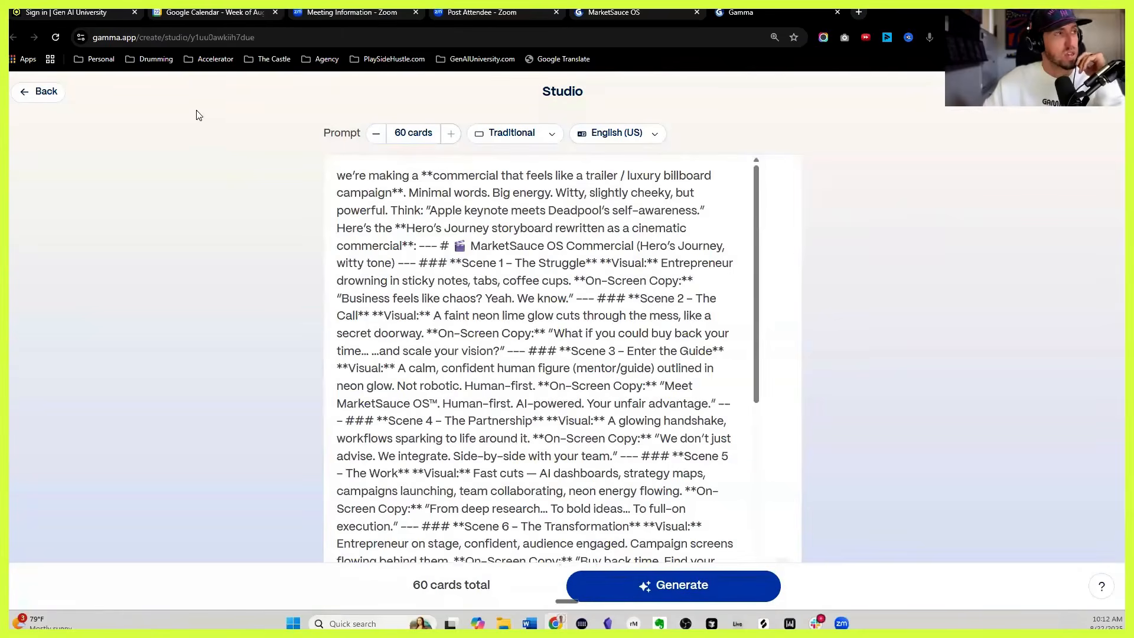
left_click_drag(342, 176, 395, 197)
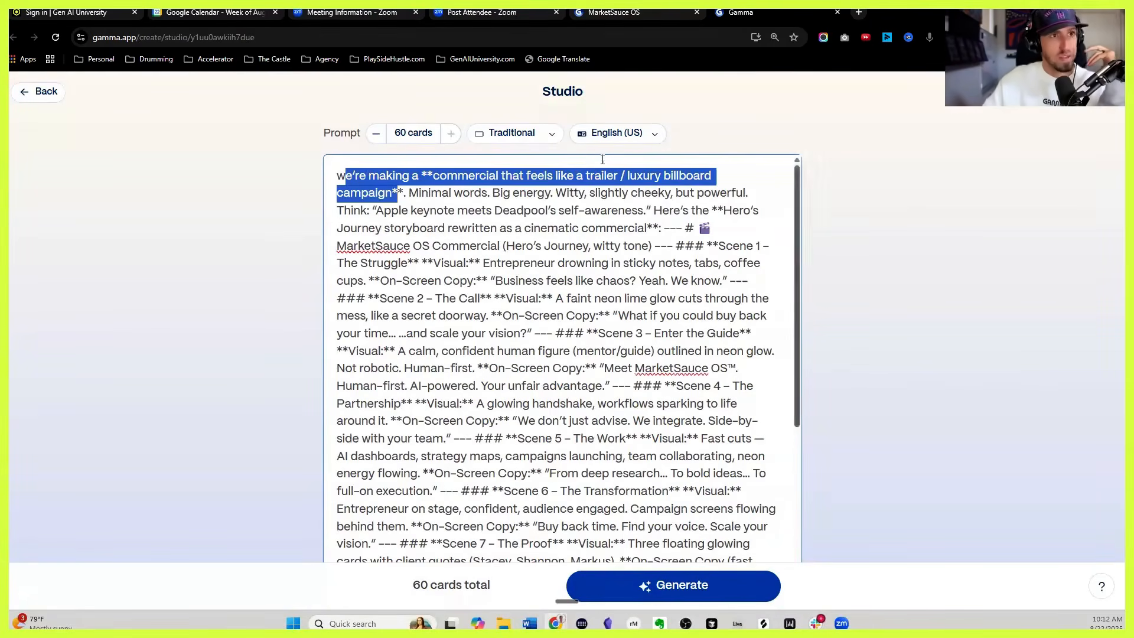
scroll(795, 265, "down", 2)
scroll(792, 306, "down", 10)
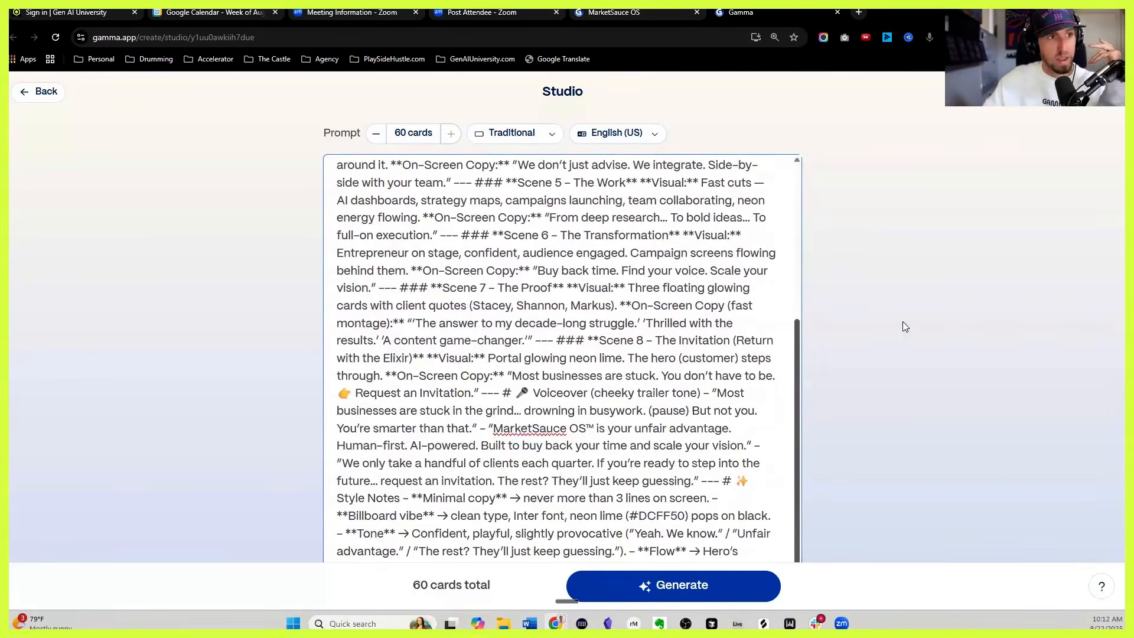
Step: Examine the text amount options and the full card outline generated from the prompt
scroll(779, 360, "down", 3)
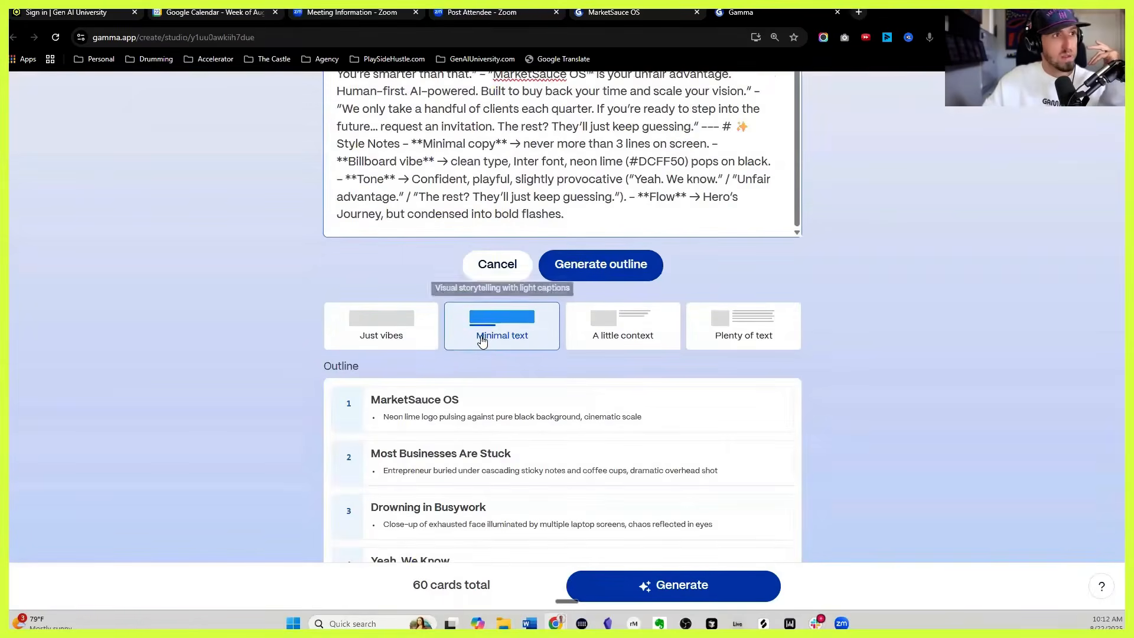
scroll(324, 228, "down", 3)
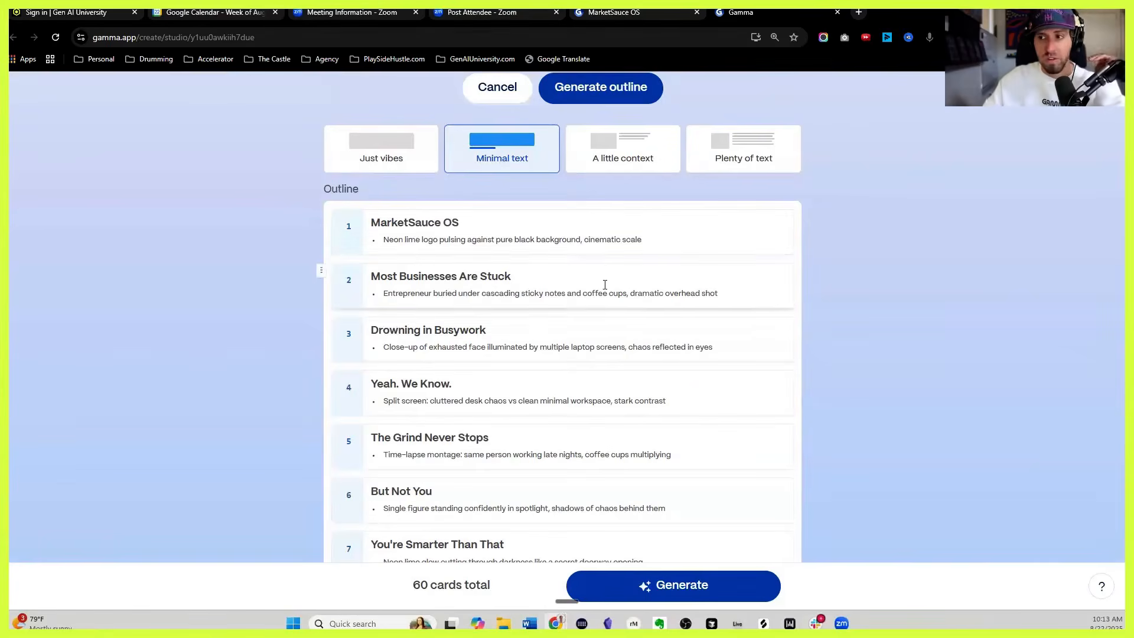
scroll(605, 285, "down", 19)
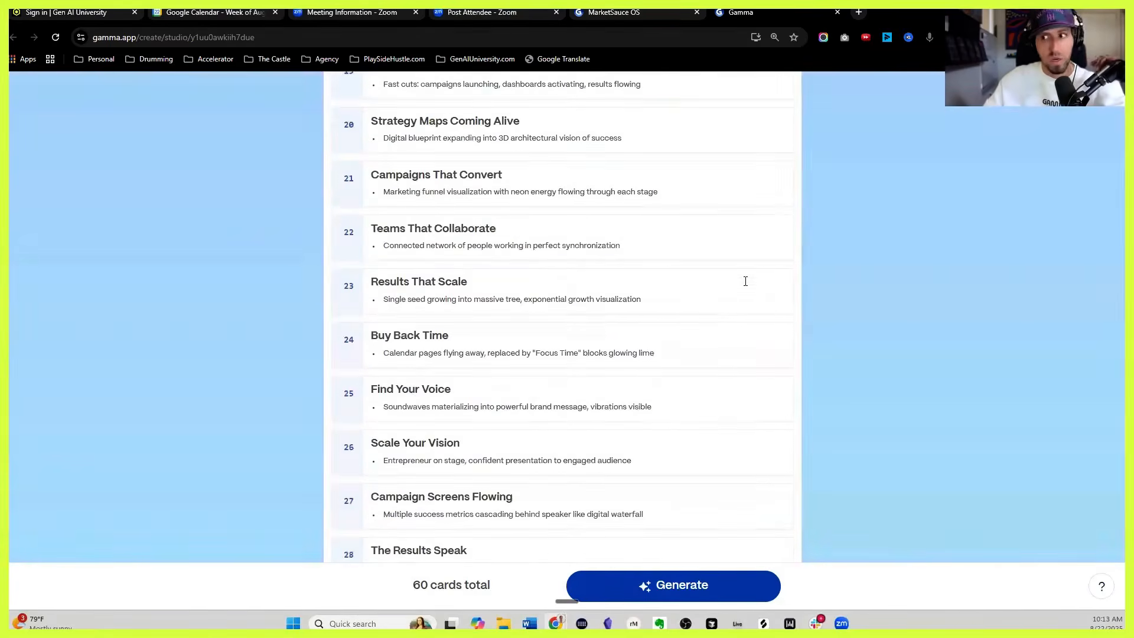
scroll(745, 281, "down", 20)
scroll(745, 281, "down", 10)
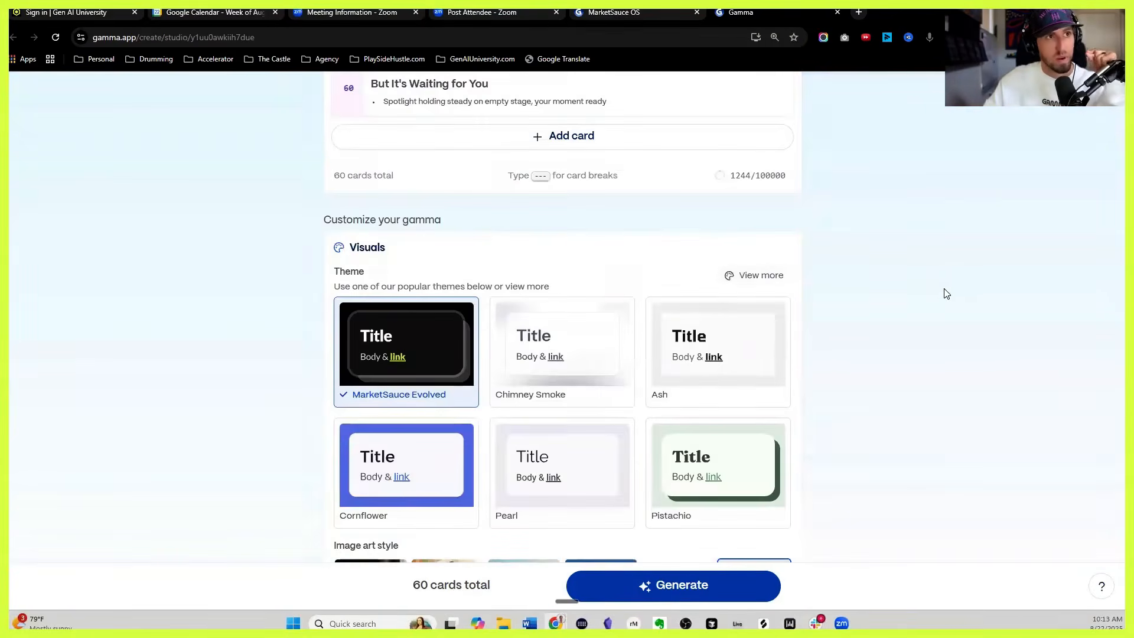
Step: Examine the gamma's theme and image art style, and read through the full custom style prompt
scroll(947, 289, "down", 1)
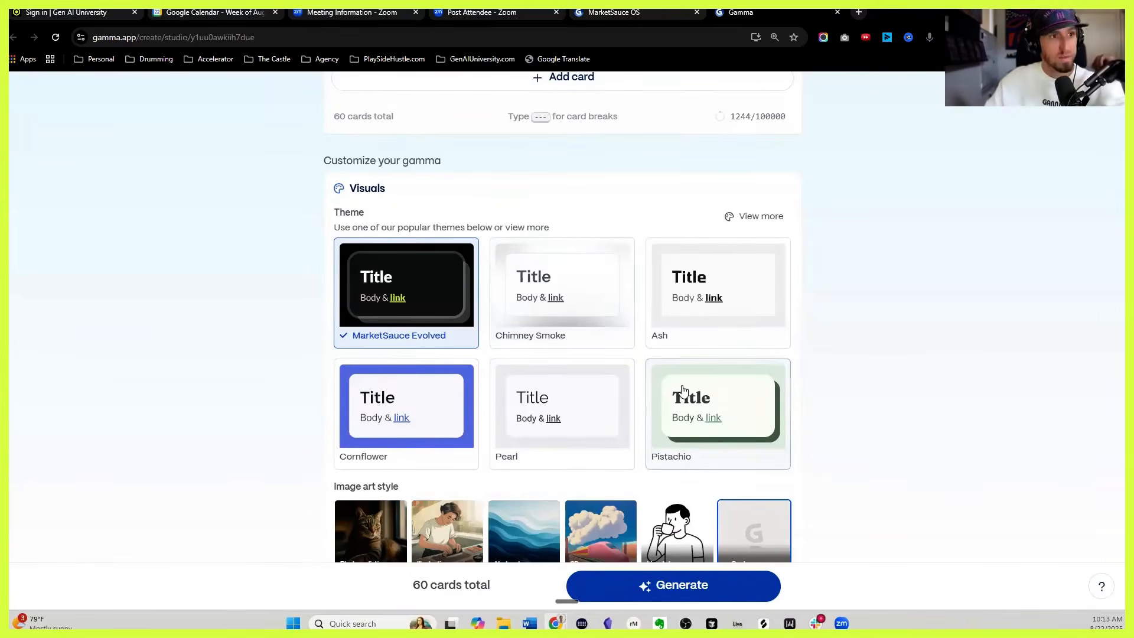
left_click(657, 412)
left_click(439, 304)
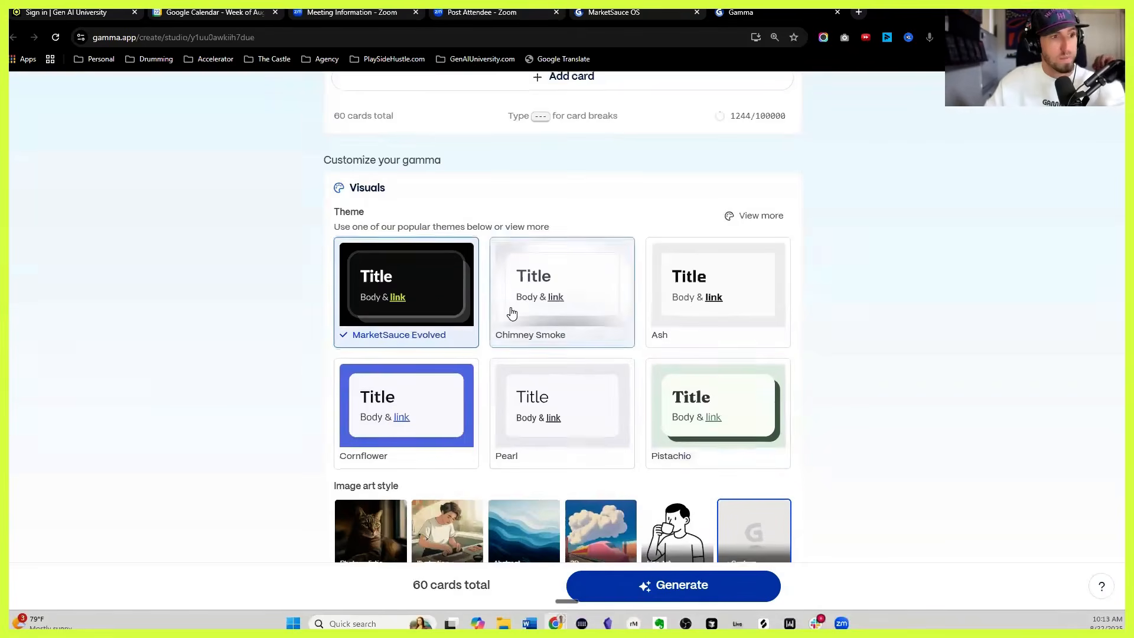
scroll(343, 338, "down", 3)
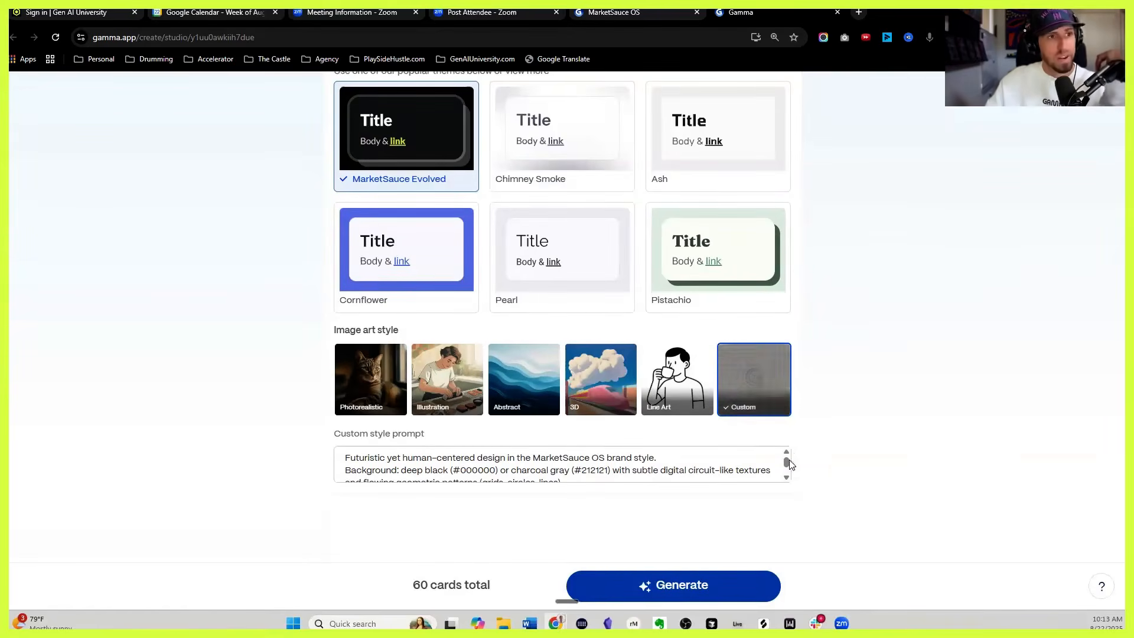
left_click_drag(346, 458, 661, 474)
scroll(402, 468, "up", 1)
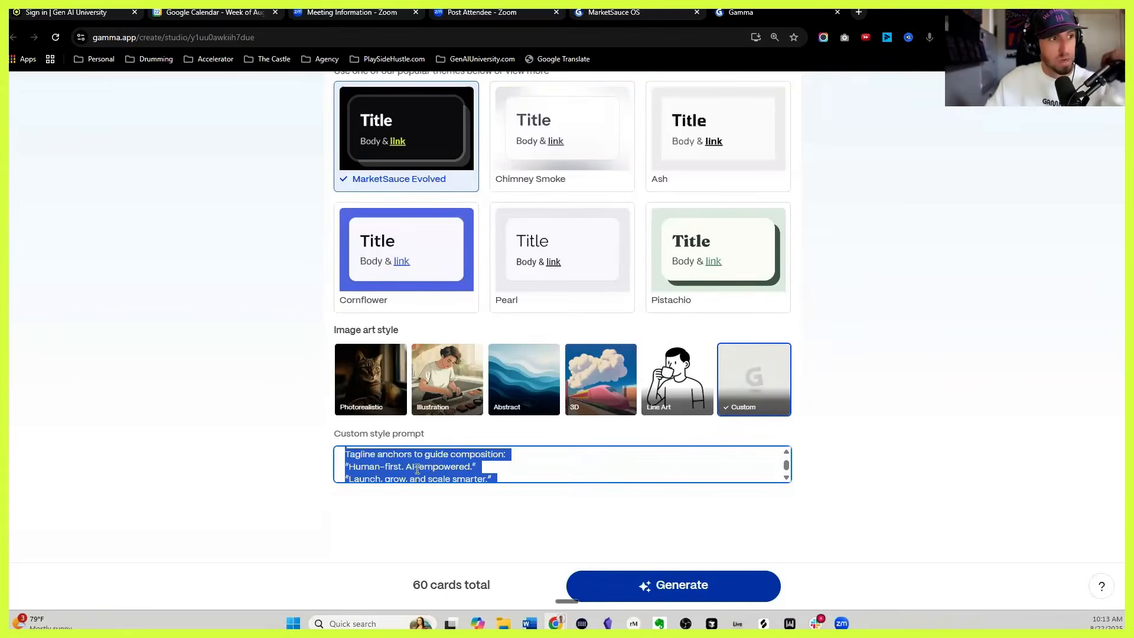
scroll(437, 465, "up", 5)
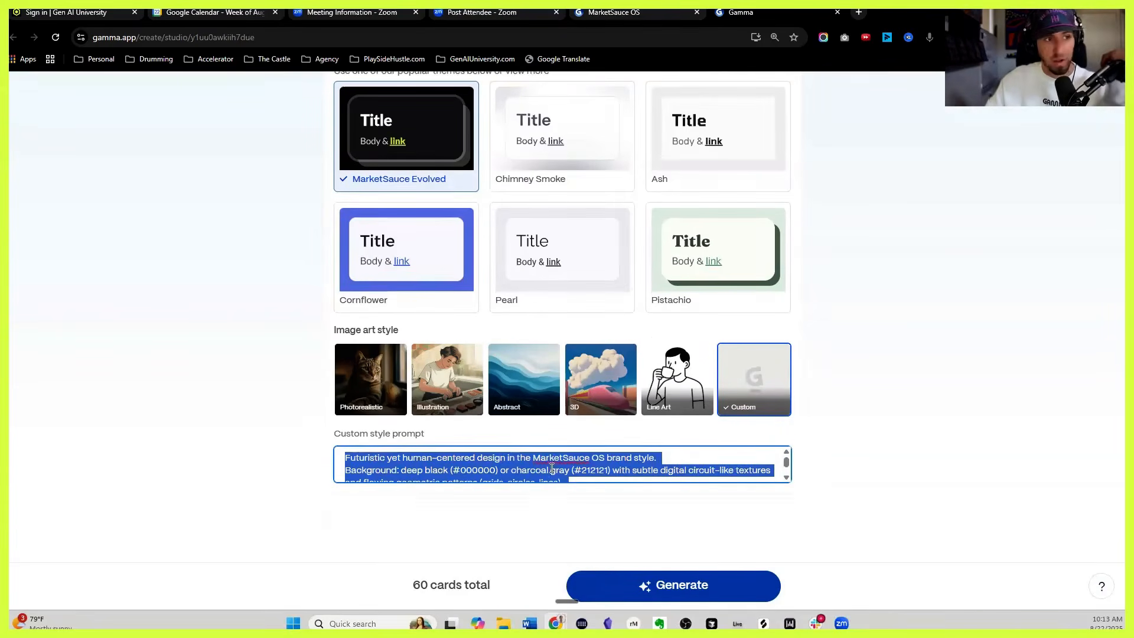
scroll(867, 490, "up", 1)
scroll(561, 455, "down", 5)
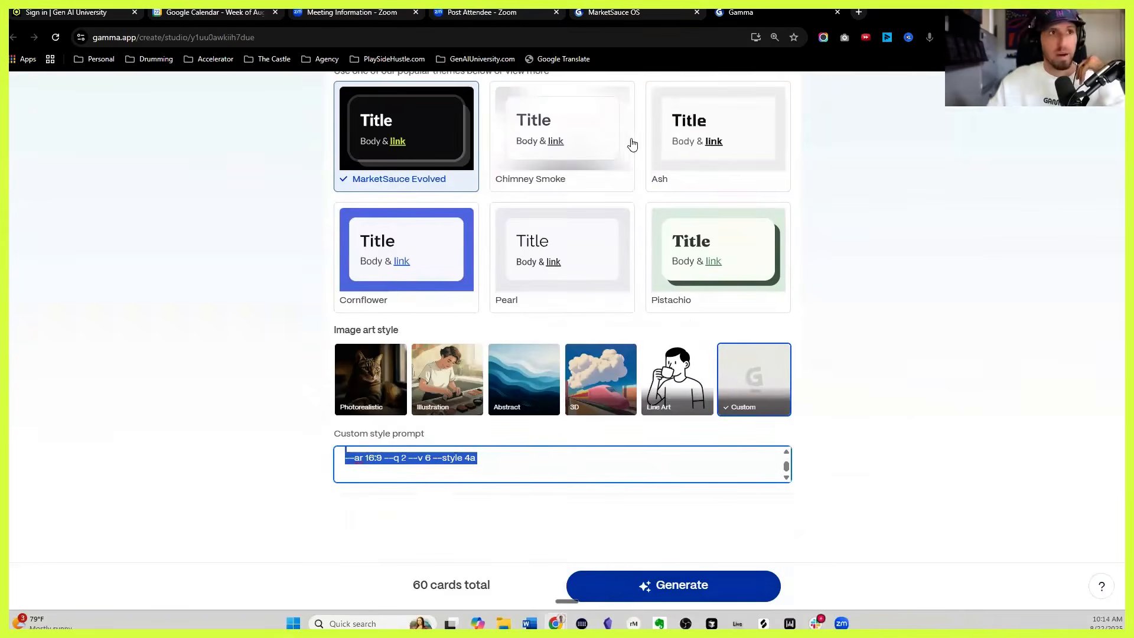
Step: Leave the source prompt in Studio and return to the overview of all gammas
scroll(1039, 351, "up", 20)
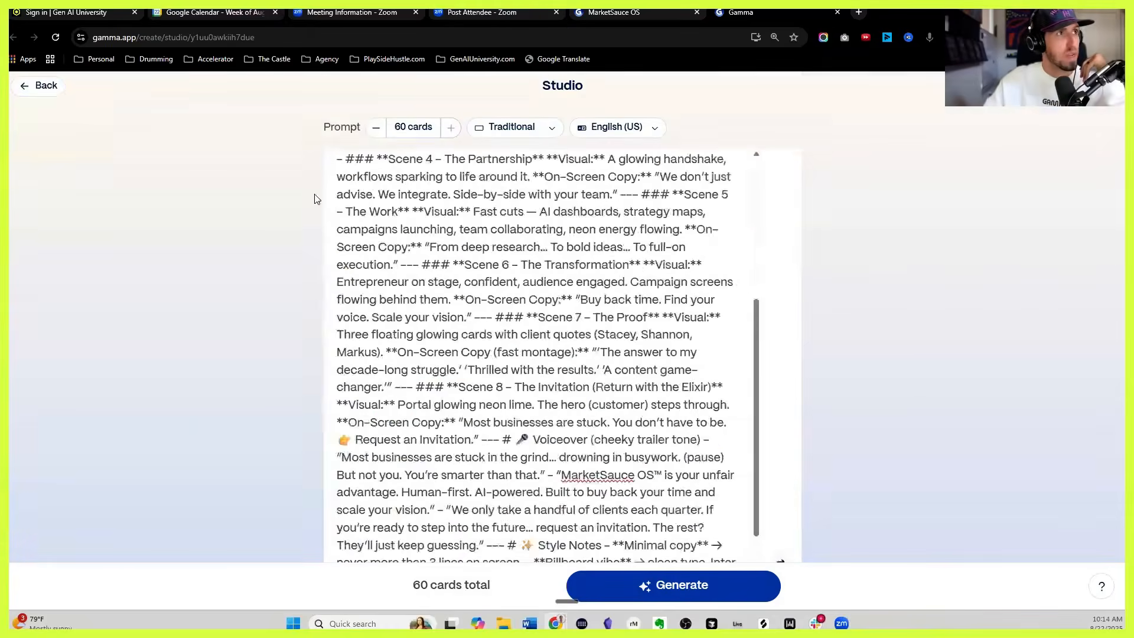
left_click(48, 91)
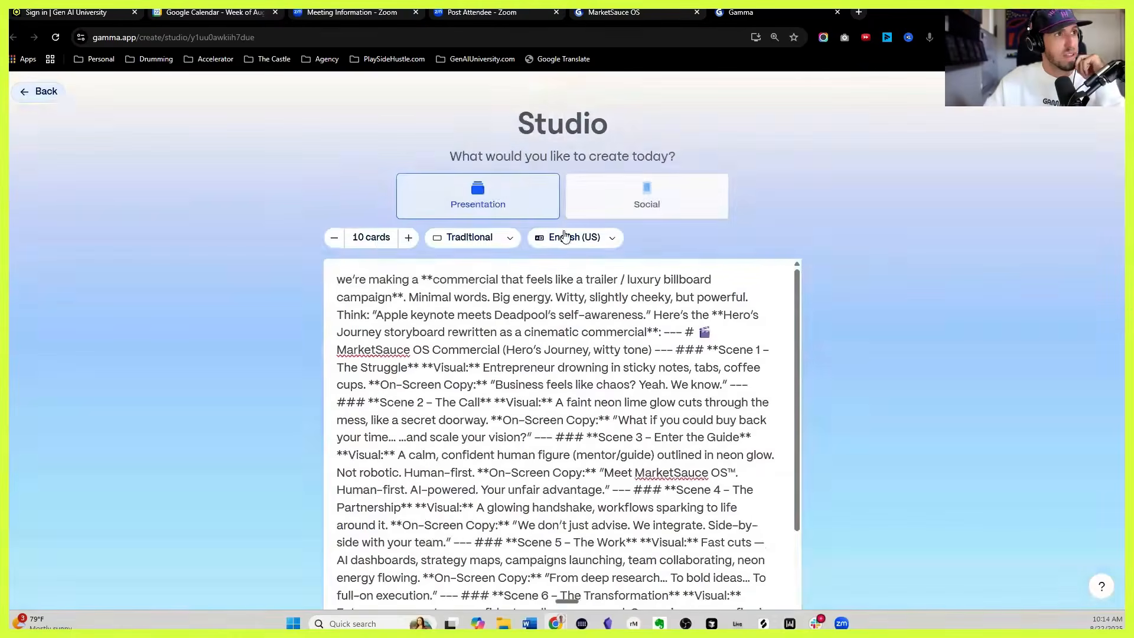
left_click(28, 93)
left_click(30, 92)
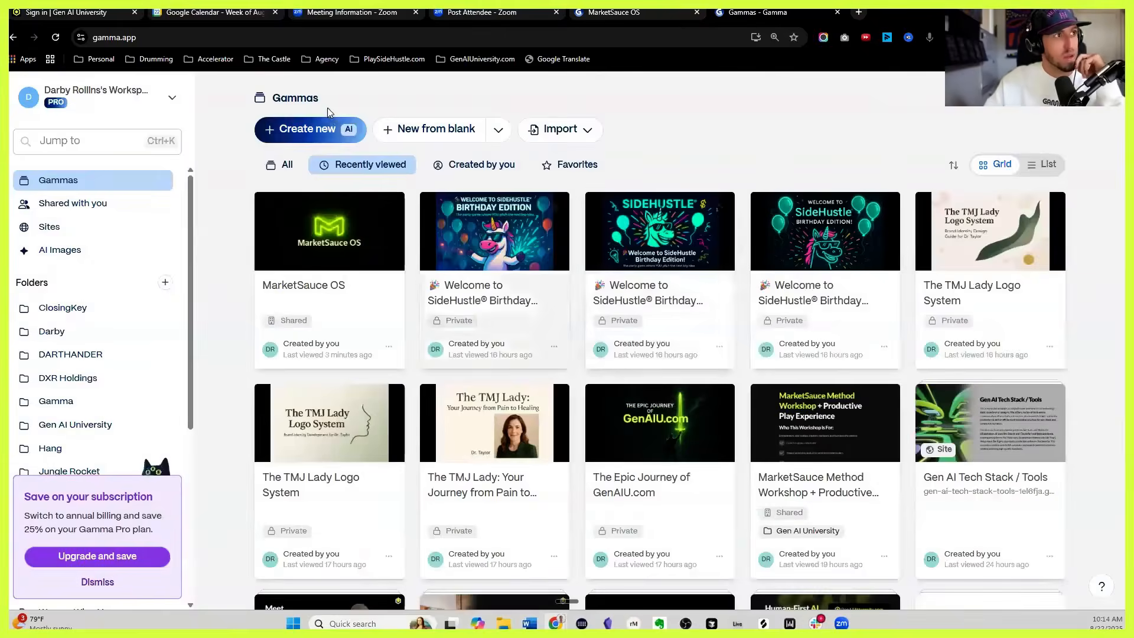
Step: Start a new AI creation in the Studio mode and choose Social as the type of content
left_click(310, 129)
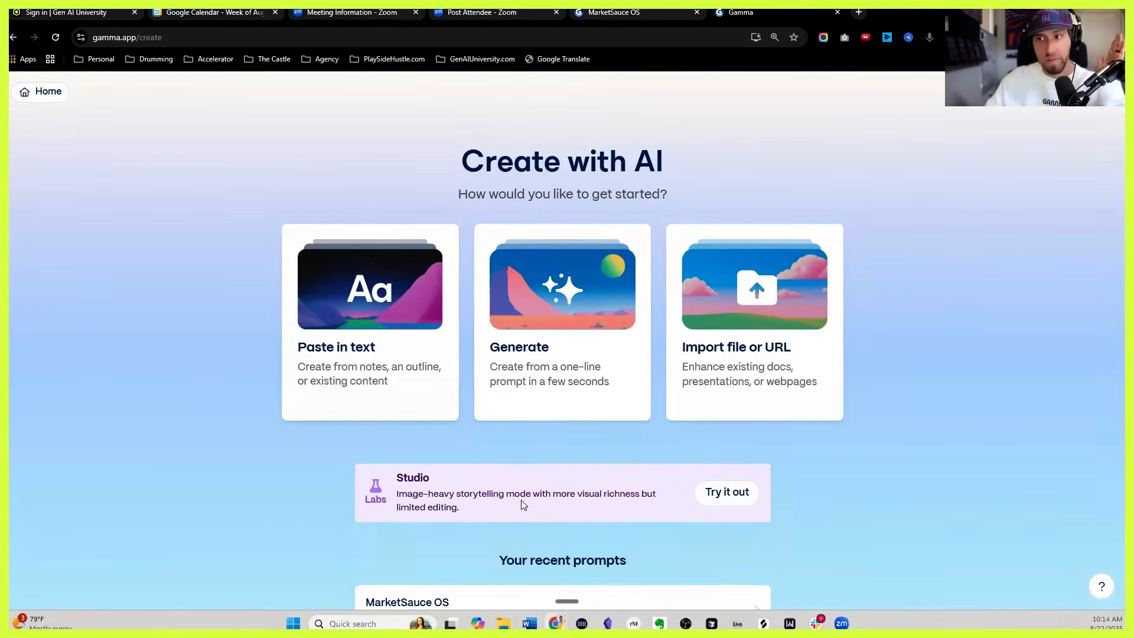
left_click(728, 493)
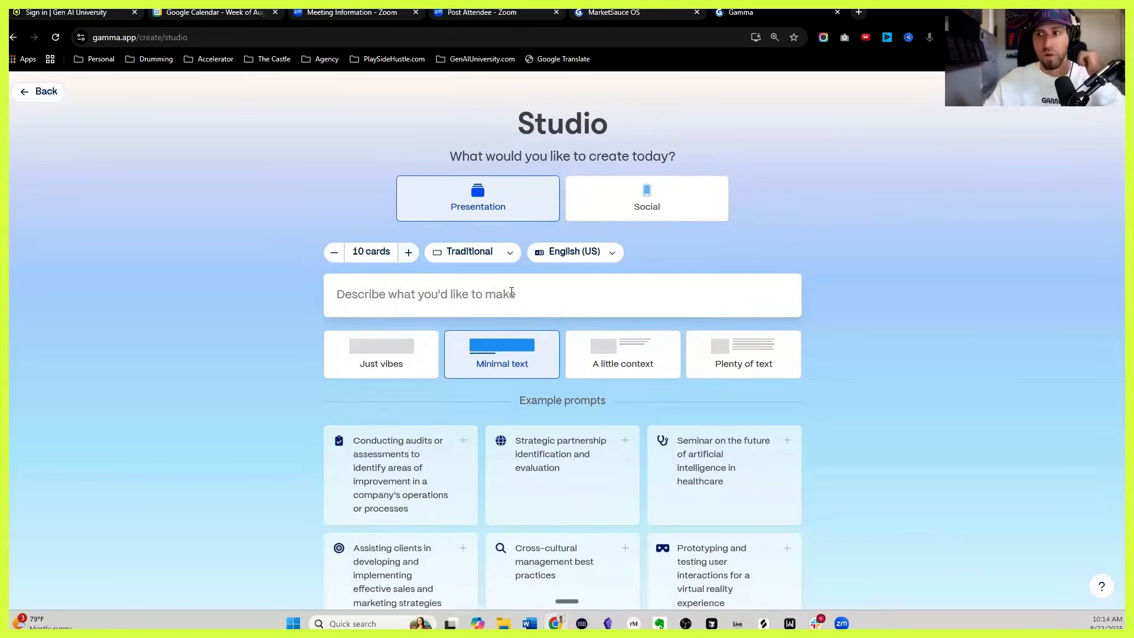
left_click(473, 207)
left_click(646, 200)
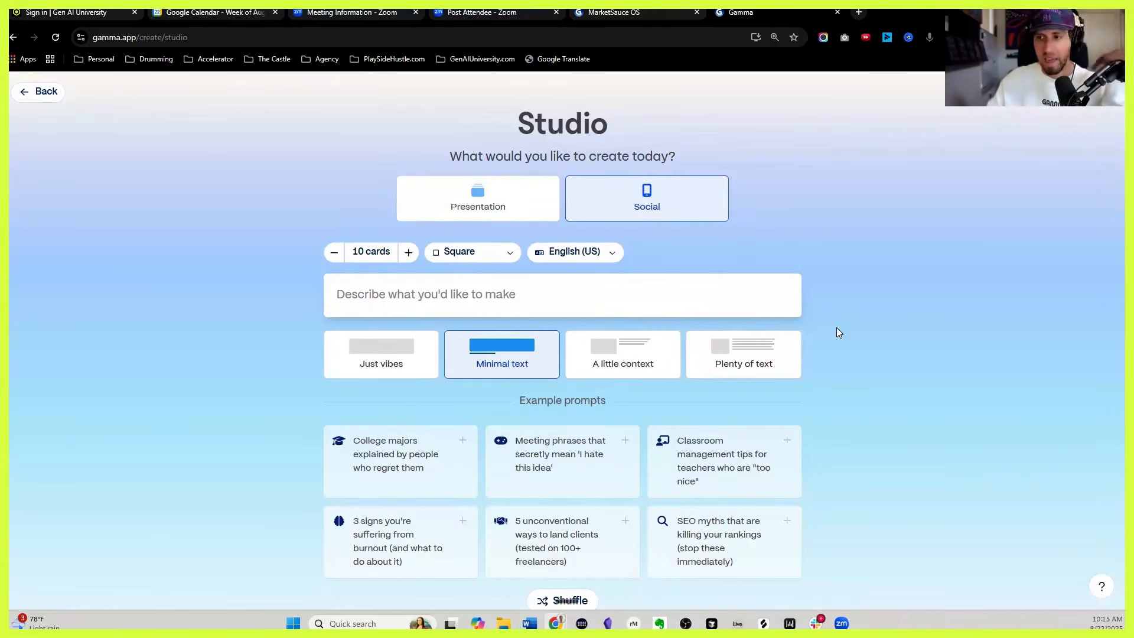
Step: Leave the new Studio creation and open the SideHustle Birthday Edition gamma with the green unicorn cover from the overview
left_click(29, 93)
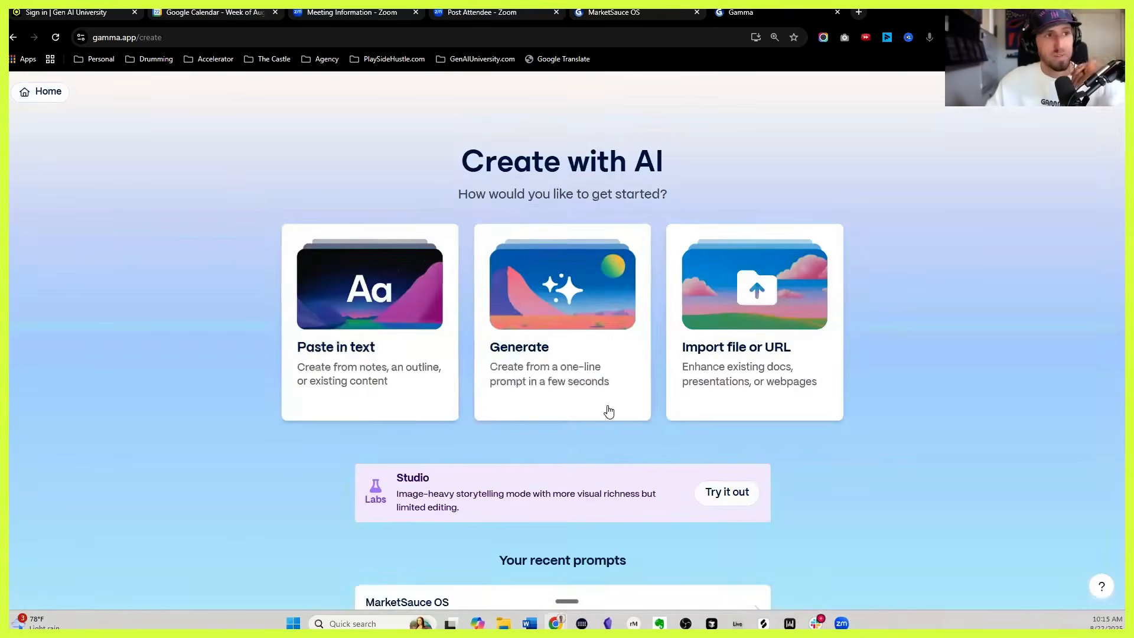
left_click(55, 91)
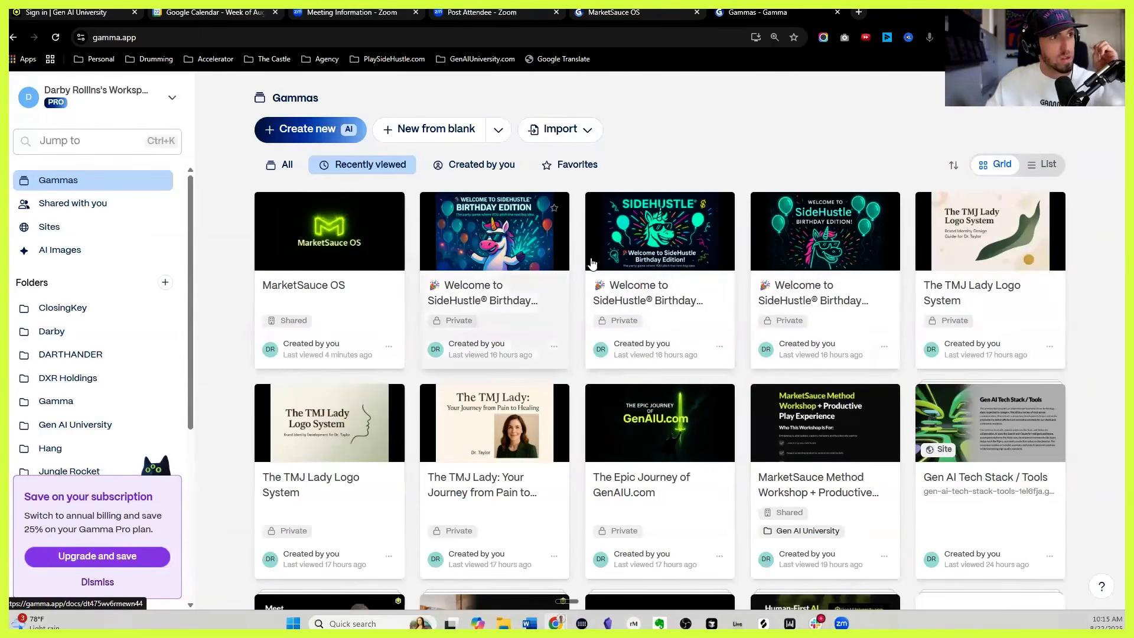
left_click(657, 256)
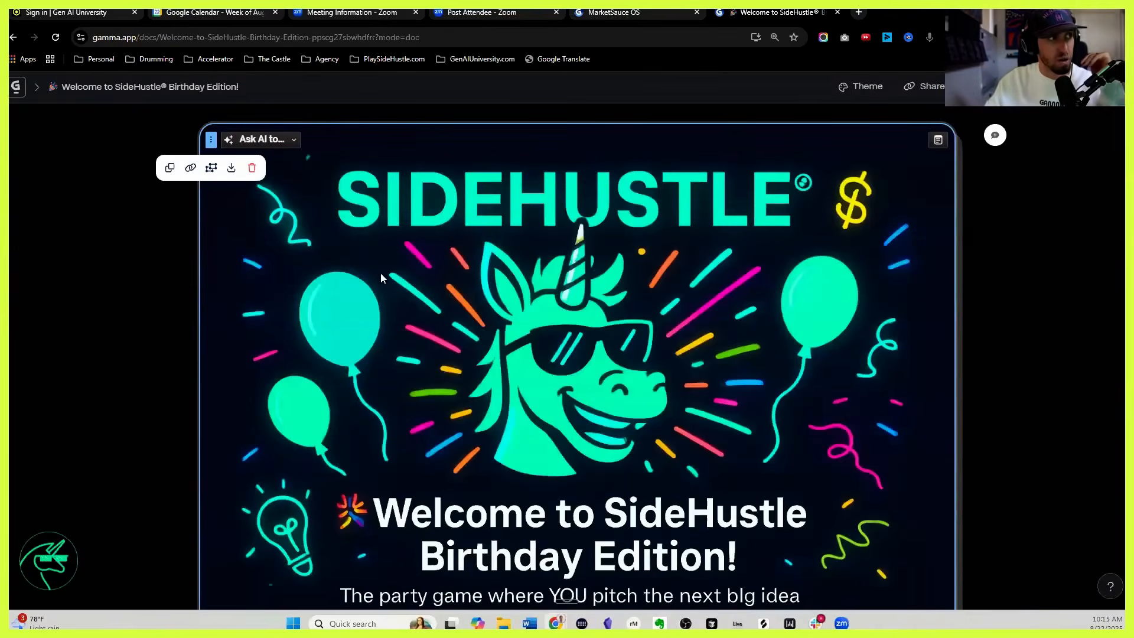
Step: Look over the cover card of the SideHustle Birthday Edition deck and go to its Chapter 1 card
scroll(439, 270, "down", 1)
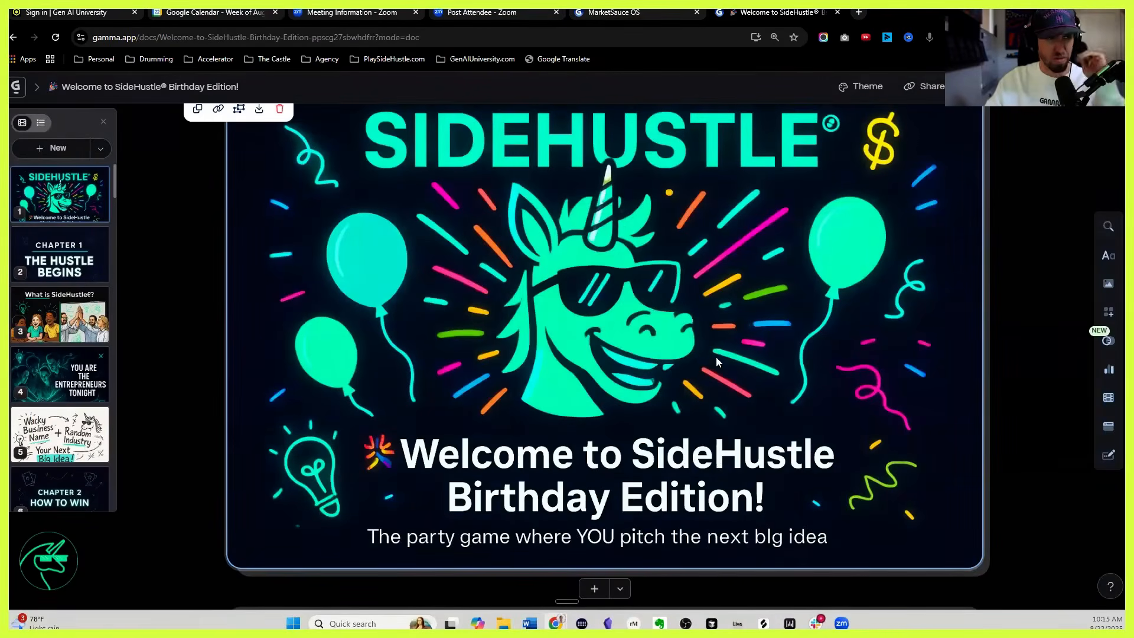
scroll(712, 363, "up", 1)
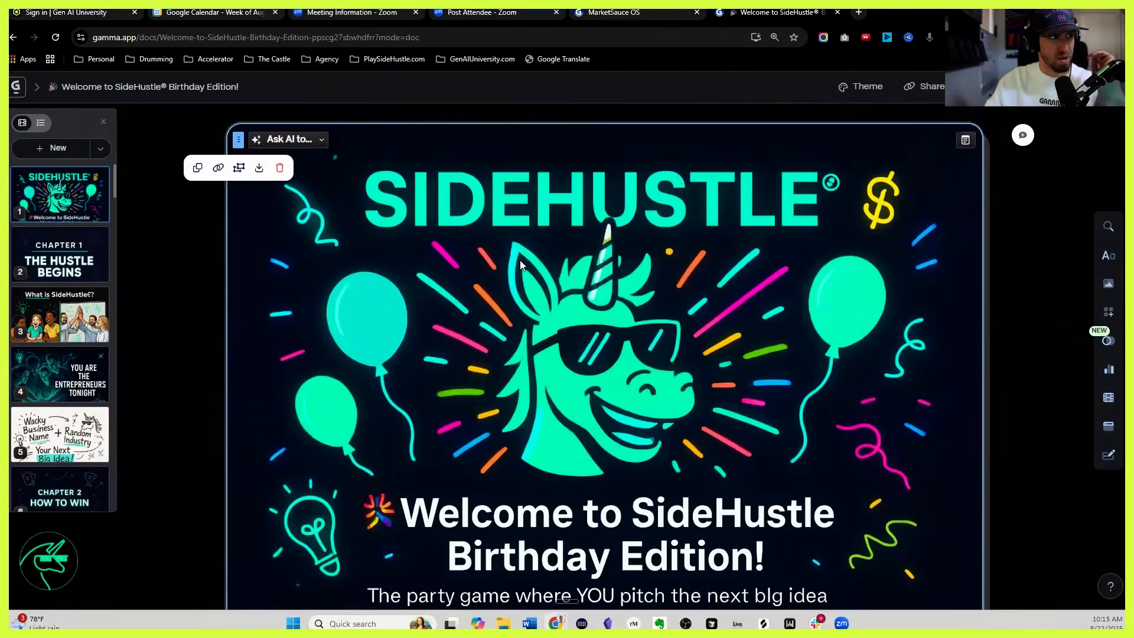
scroll(709, 384, "down", 1)
scroll(702, 405, "down", 1)
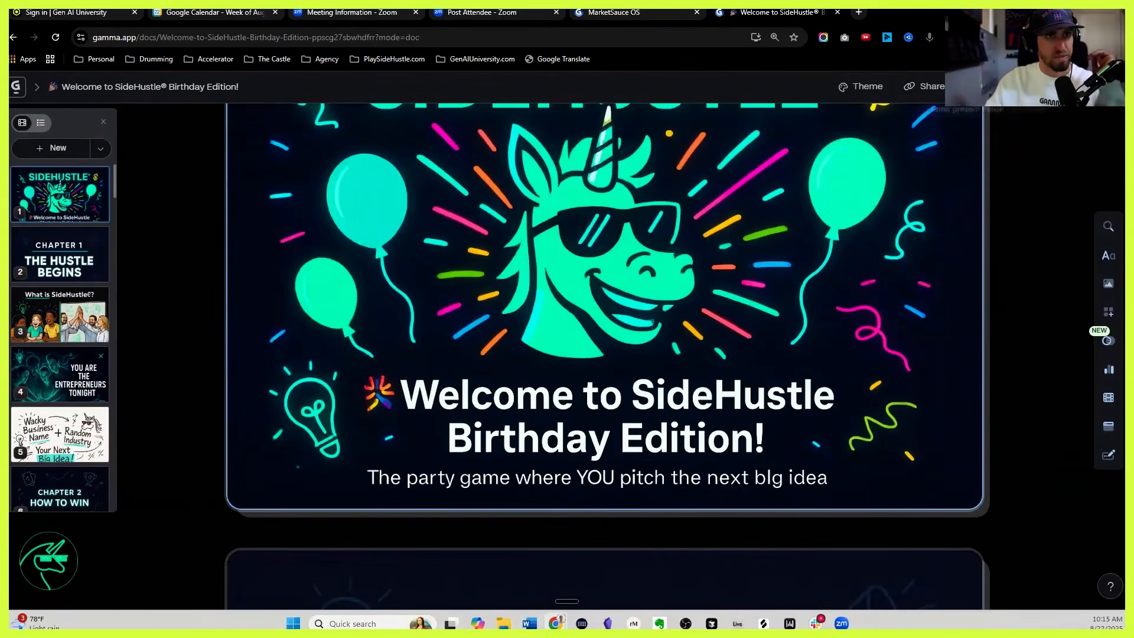
left_click(1080, 86)
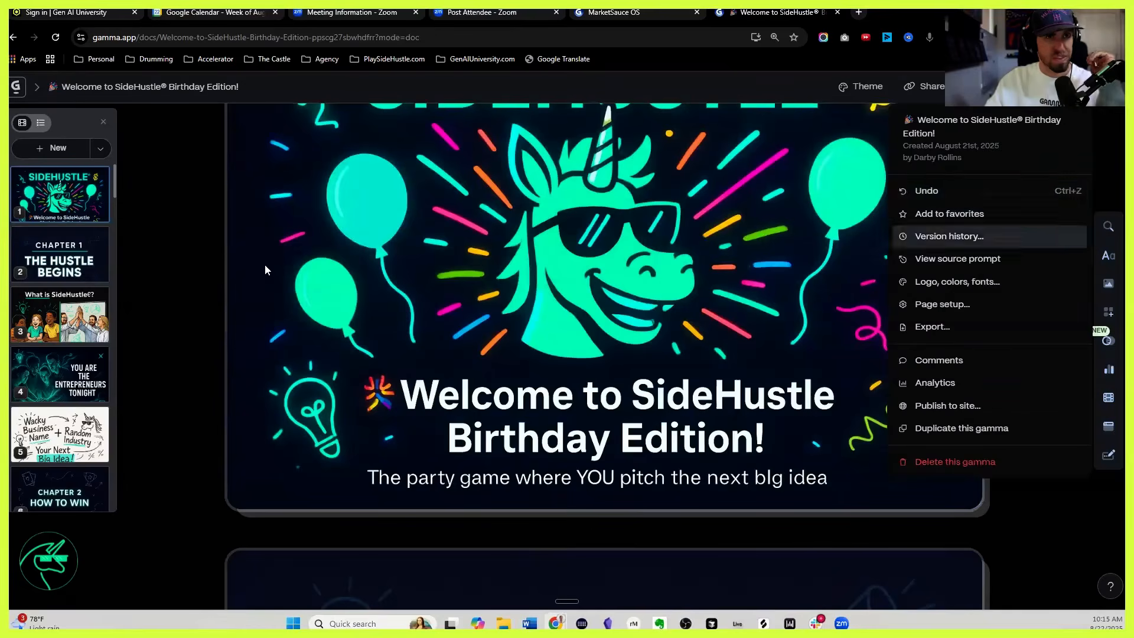
left_click(220, 255)
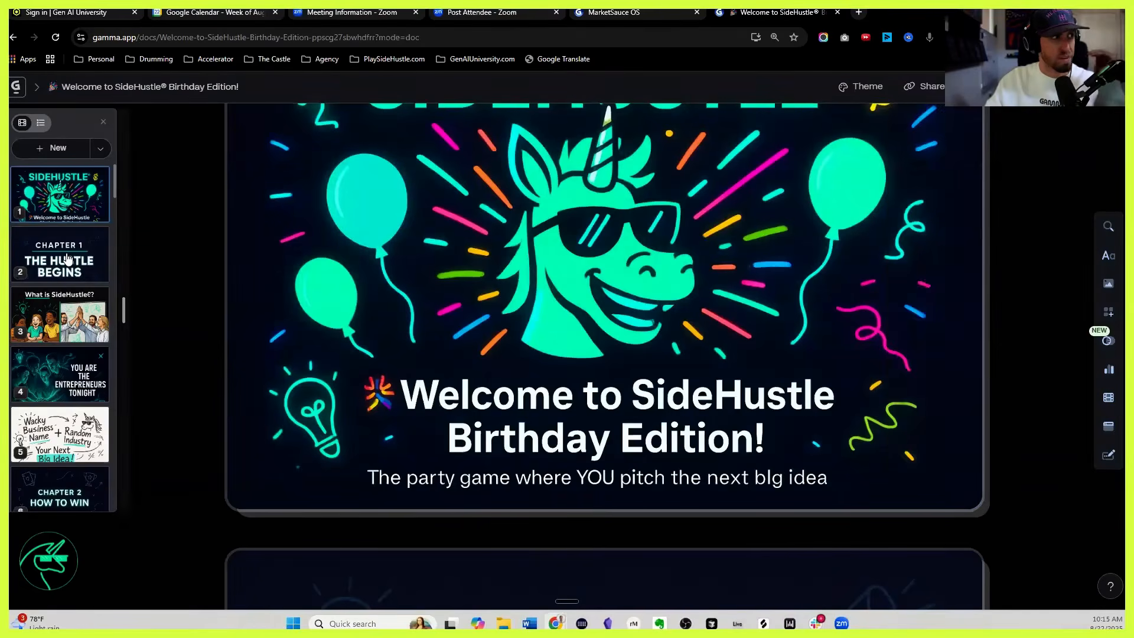
left_click(67, 258)
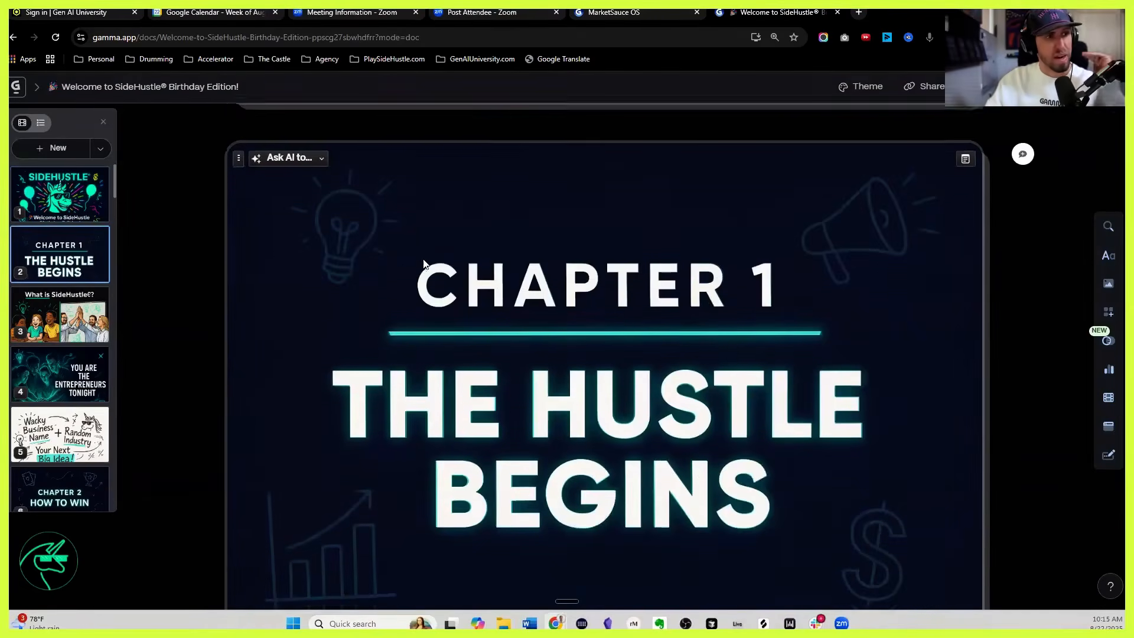
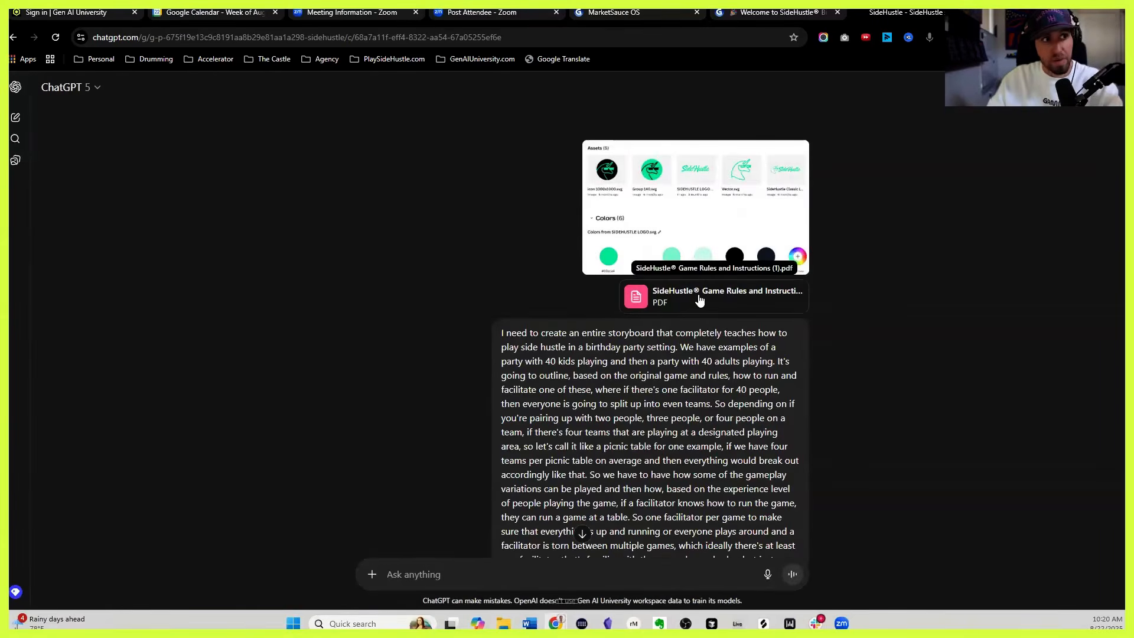
Step: Review the original storyboard request in ChatGPT and open the source prompt of the SideHustle Birthday Edition gamma
scroll(703, 305, "down", 2)
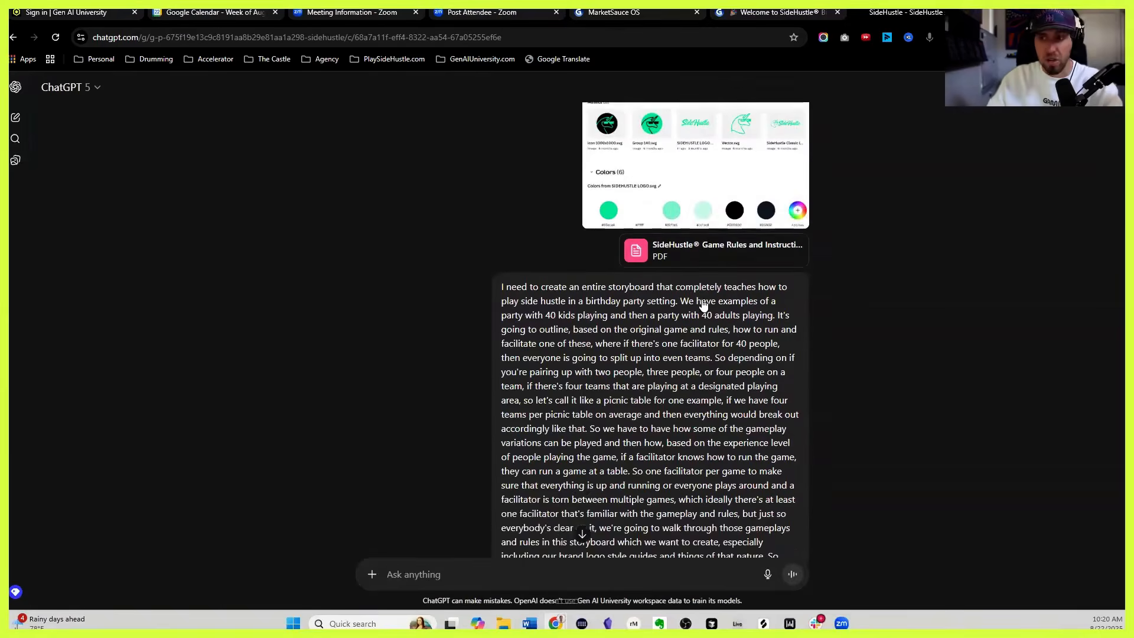
scroll(713, 219, "up", 2)
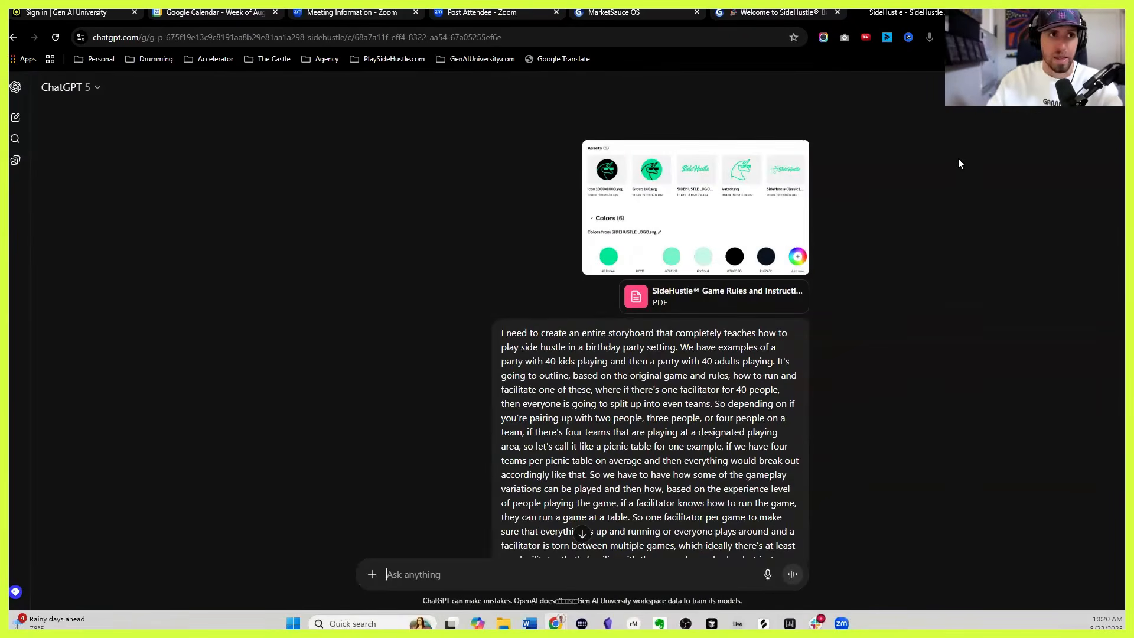
left_click(633, 14)
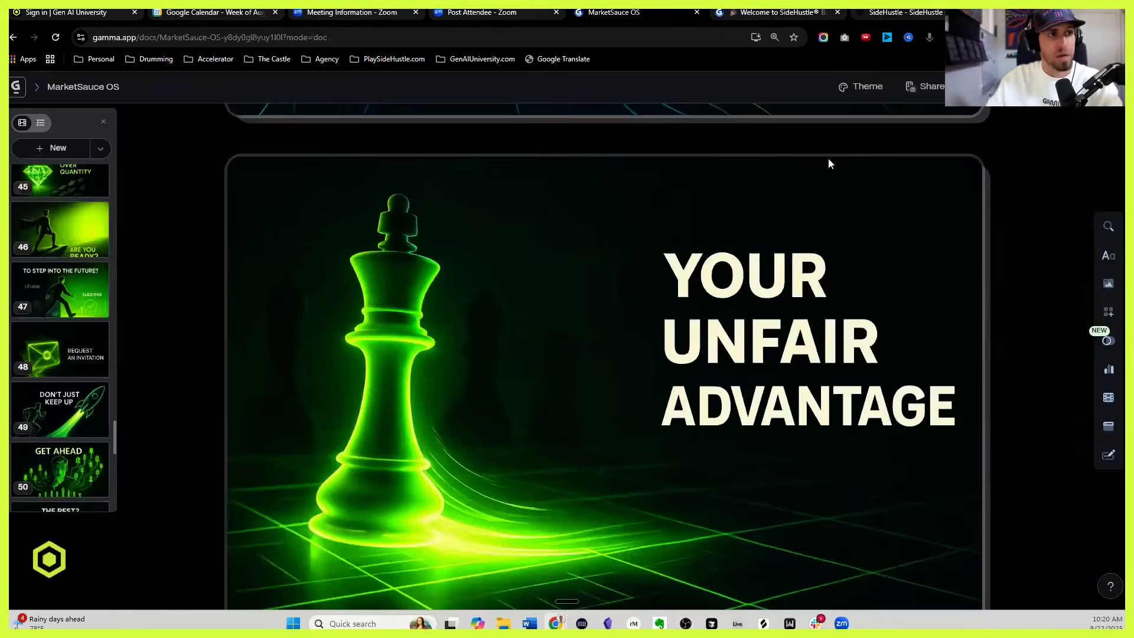
left_click(1097, 86)
left_click(763, 12)
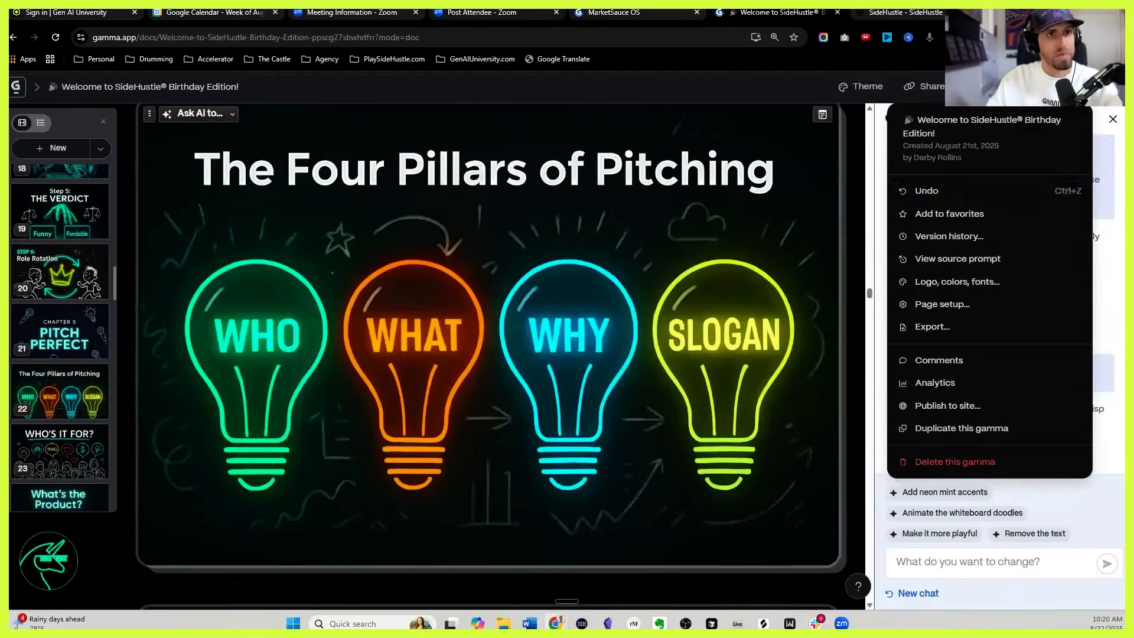
left_click(951, 259)
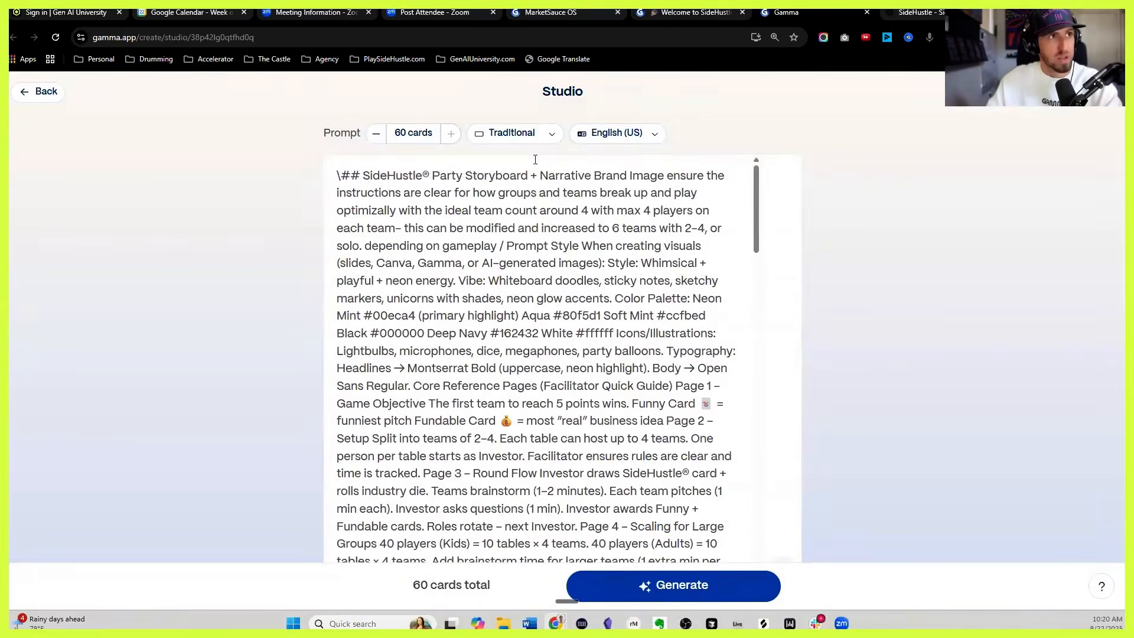
Step: Examine the page style options, the text amount and the card outline of the SideHustle gamma's source prompt
left_click(537, 132)
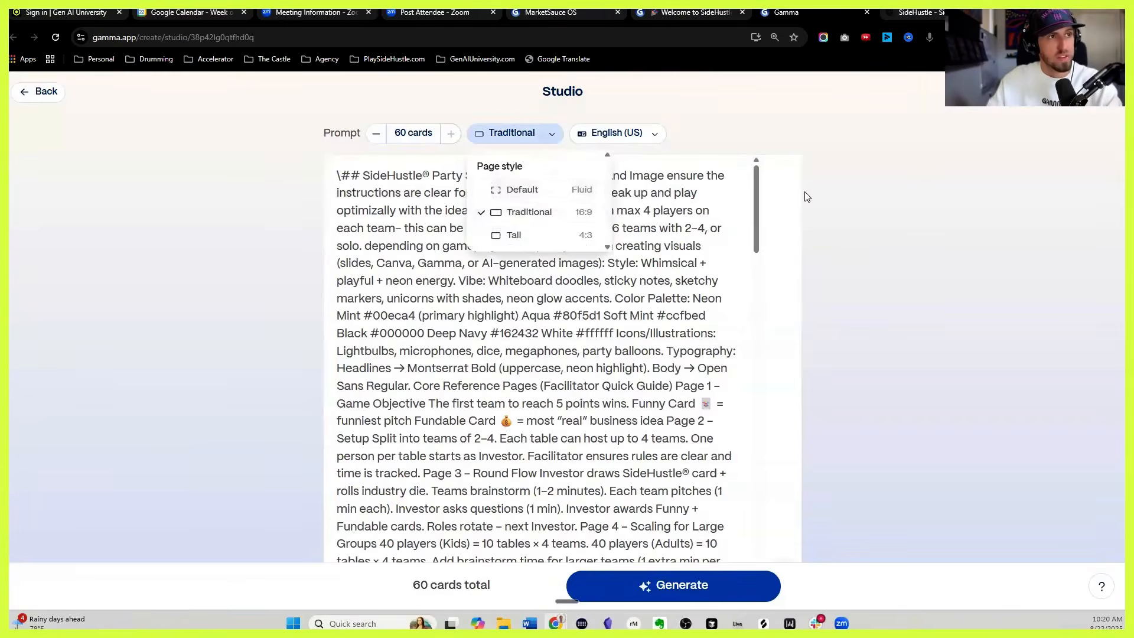
scroll(806, 195, "down", 6)
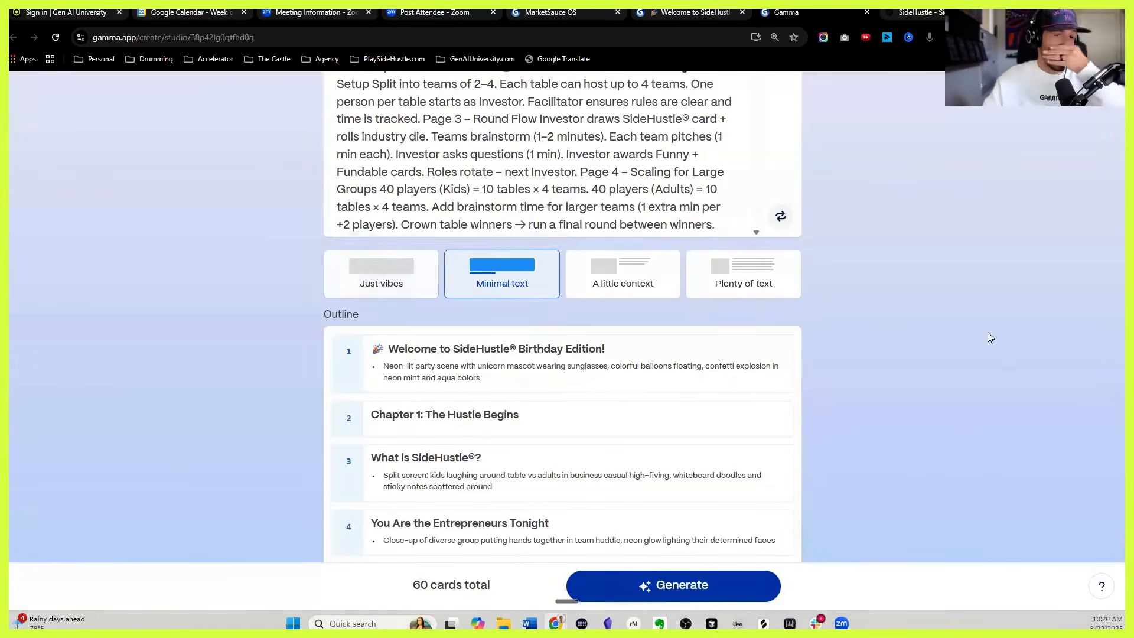
scroll(990, 339, "down", 20)
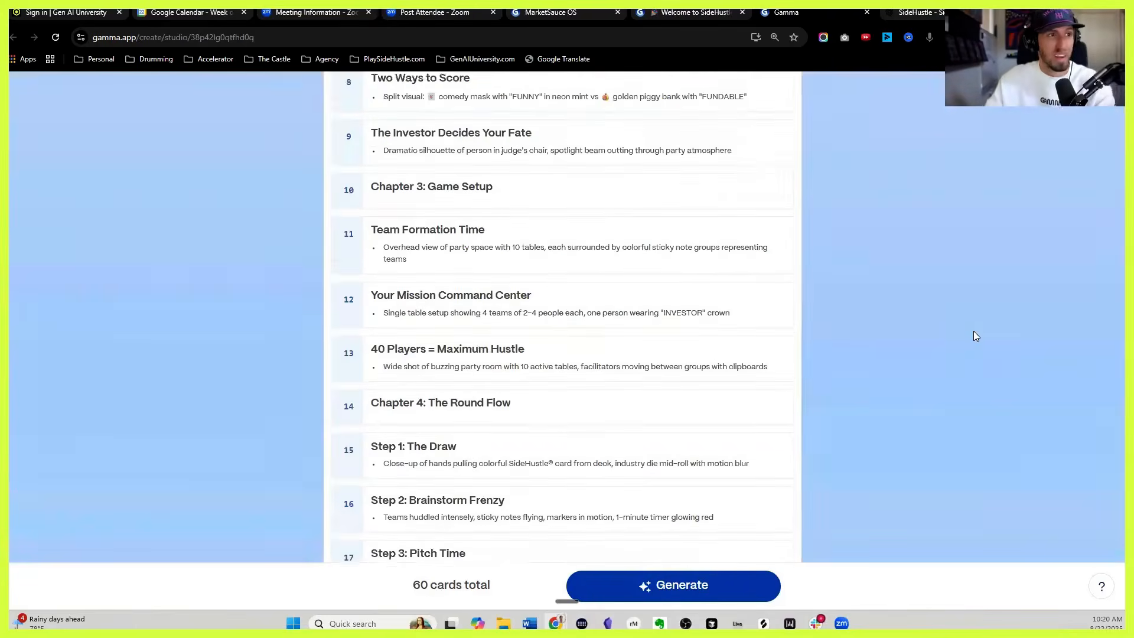
scroll(470, 286, "up", 2)
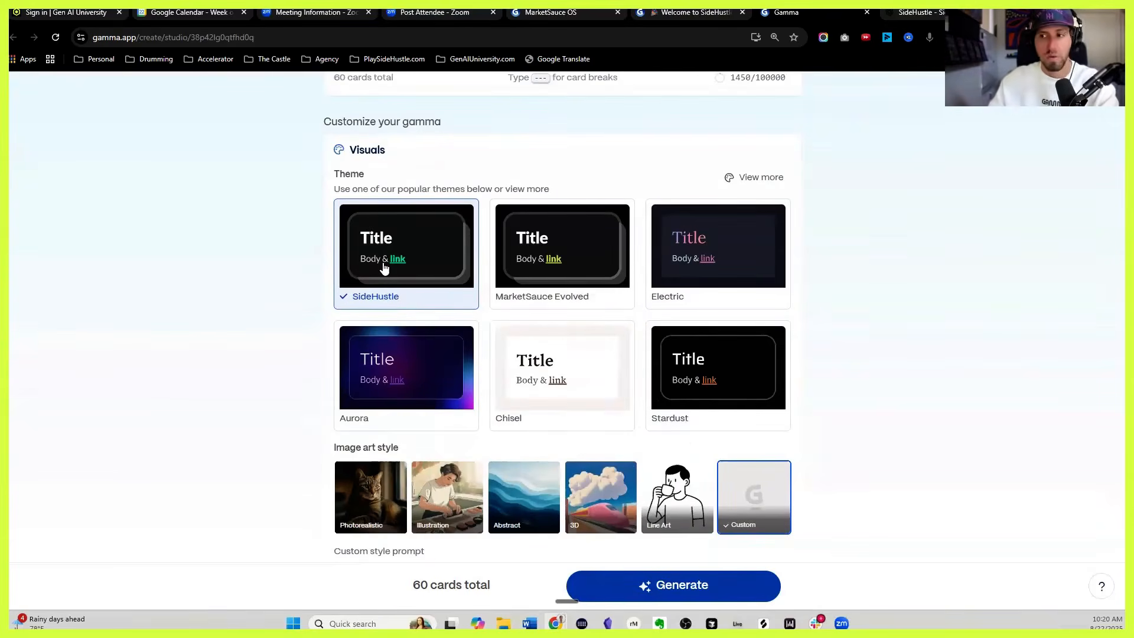
Step: Check the SideHustle theme and custom image art style, and look through the custom style prompt
left_click(936, 13)
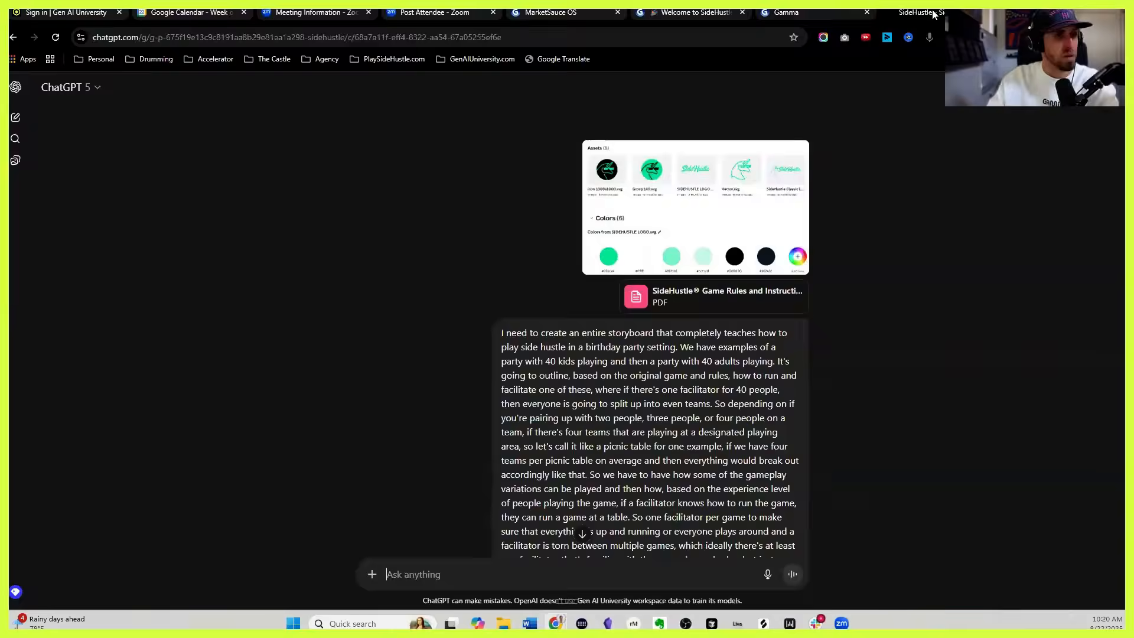
left_click(838, 11)
scroll(597, 372, "down", 2)
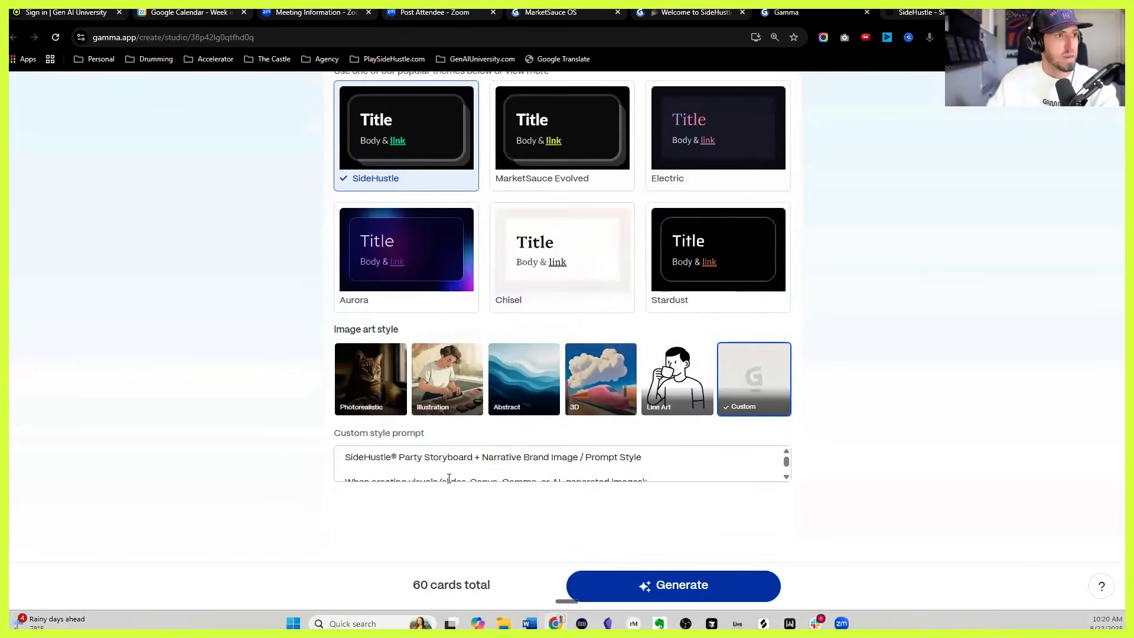
left_click(452, 470)
left_click_drag(452, 471, 731, 410)
left_click(697, 225)
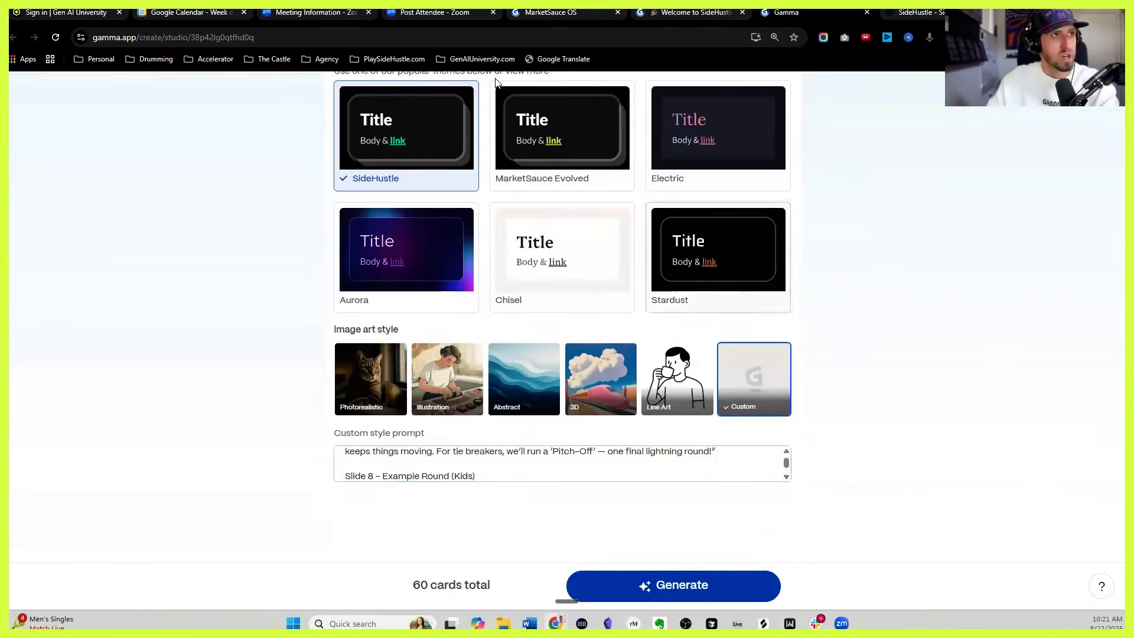
Step: In the SideHustle ChatGPT conversation, write a request for a 15-slide deck with slightly more text per slide, teaching facilitators how to play the game
left_click(904, 11)
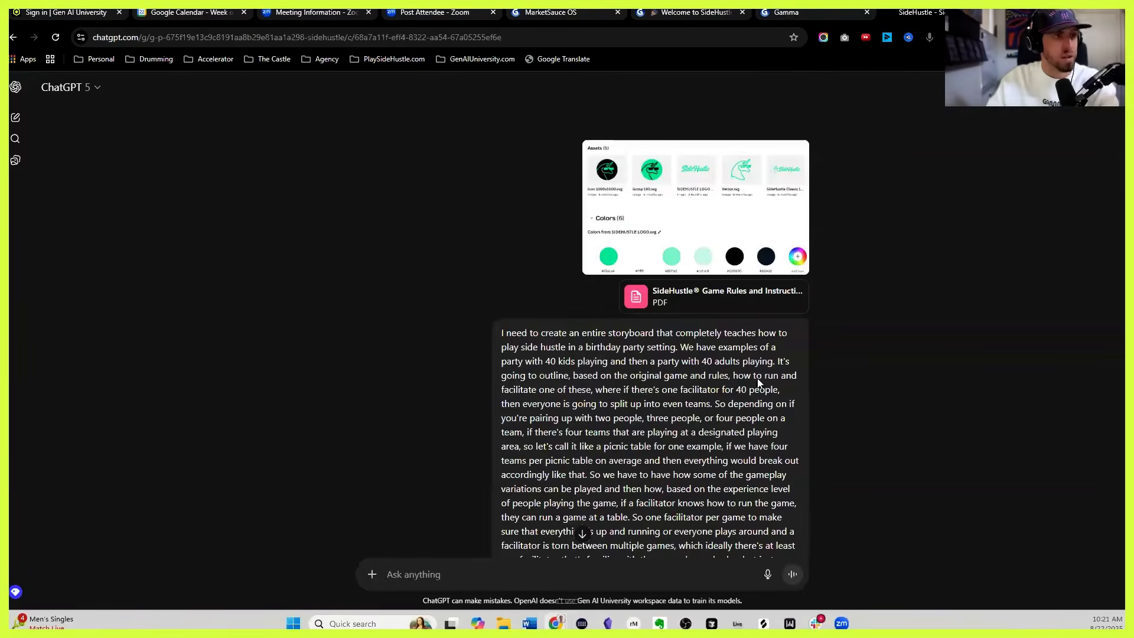
scroll(679, 389, "down", 5)
scroll(679, 387, "down", 20)
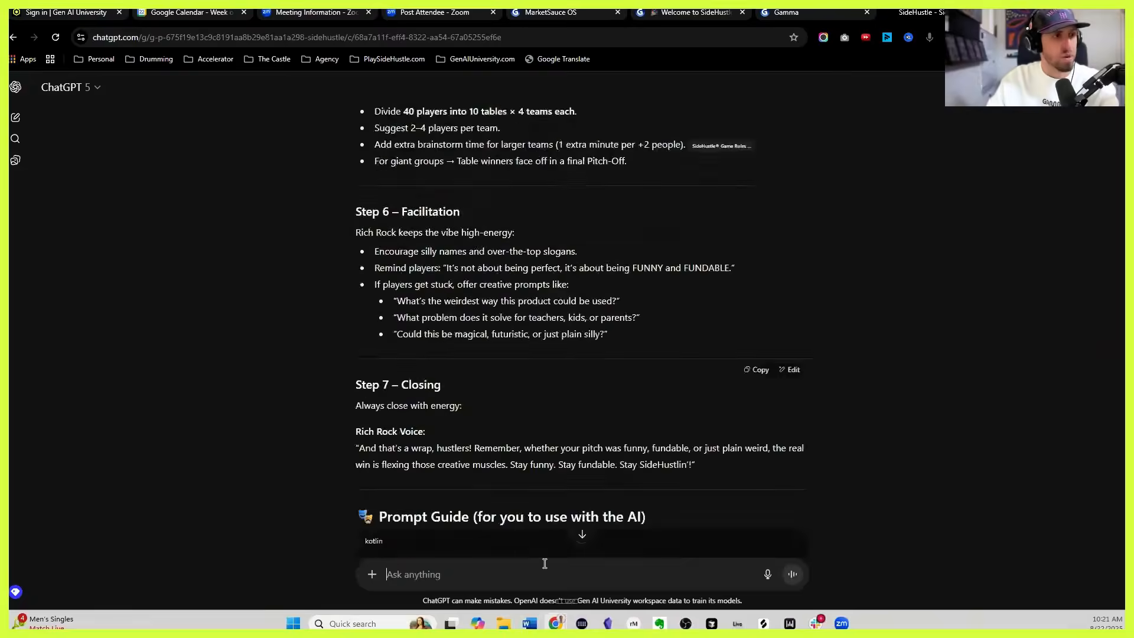
double_click(766, 576)
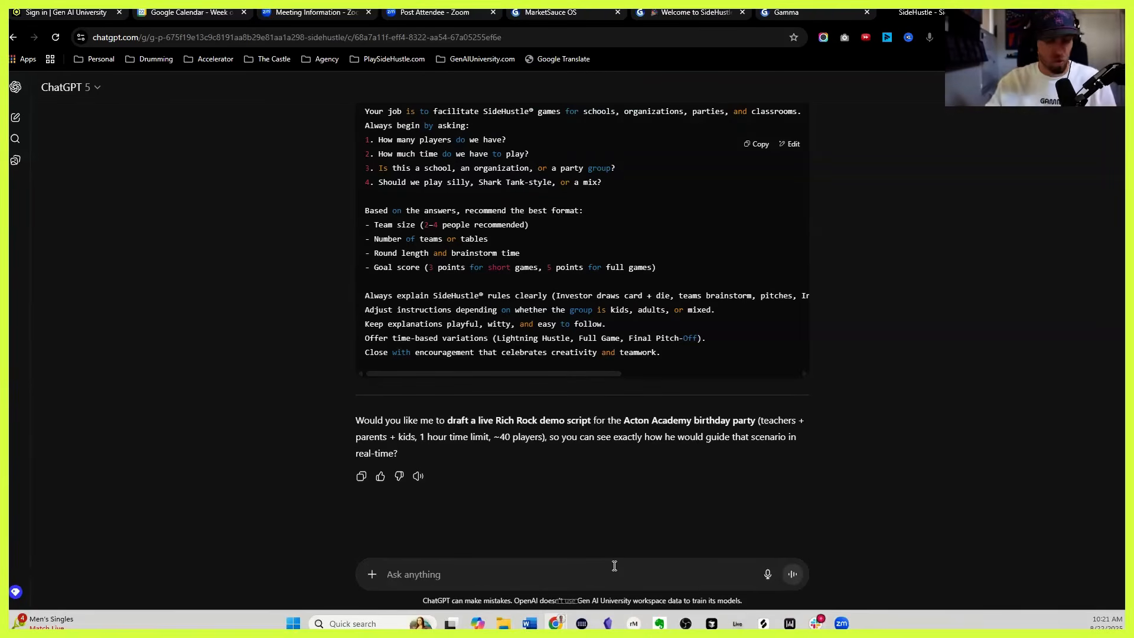
key("ctrl+super")
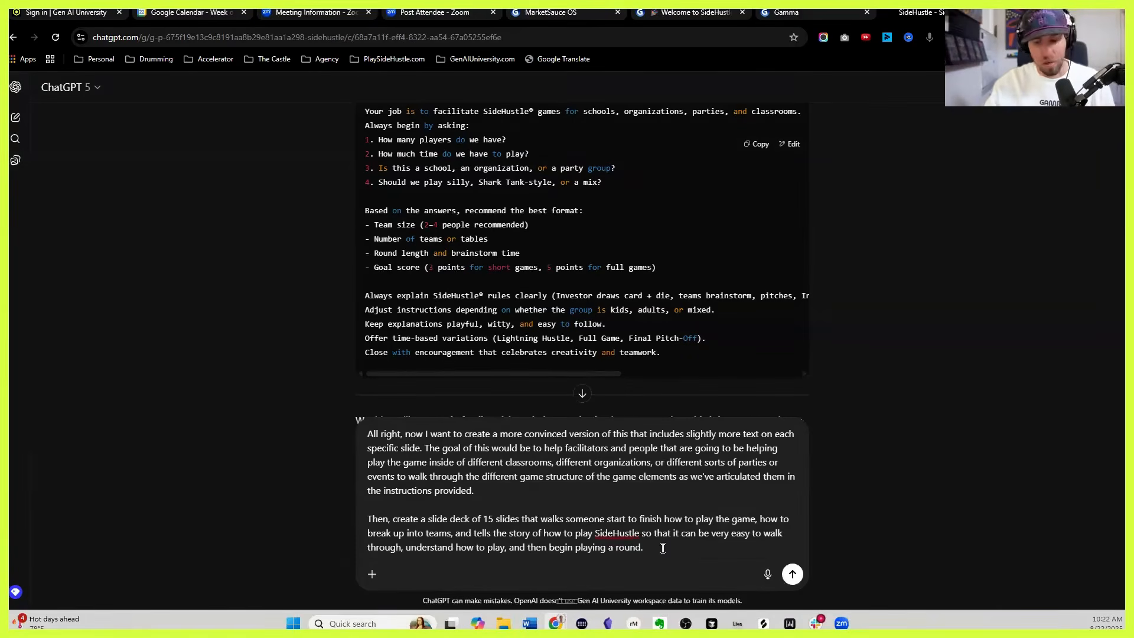
Step: Add a paragraph asking for a condensed version of the prompt style guide to copy and paste, and send the request
key("shift+Return")
key("shift+Return")
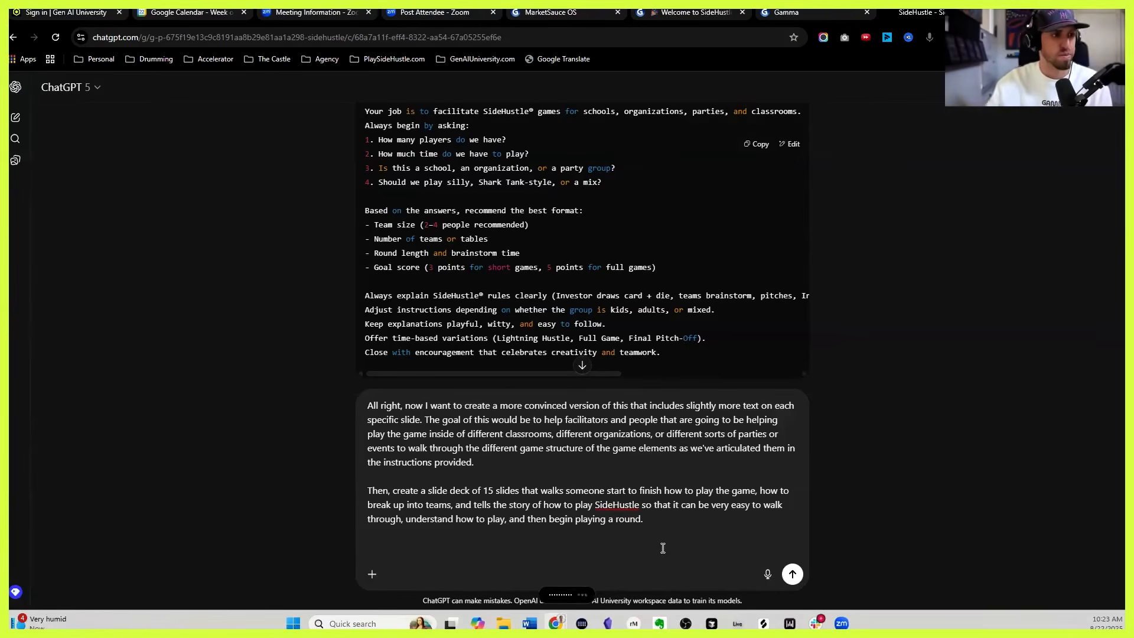
key("Return")
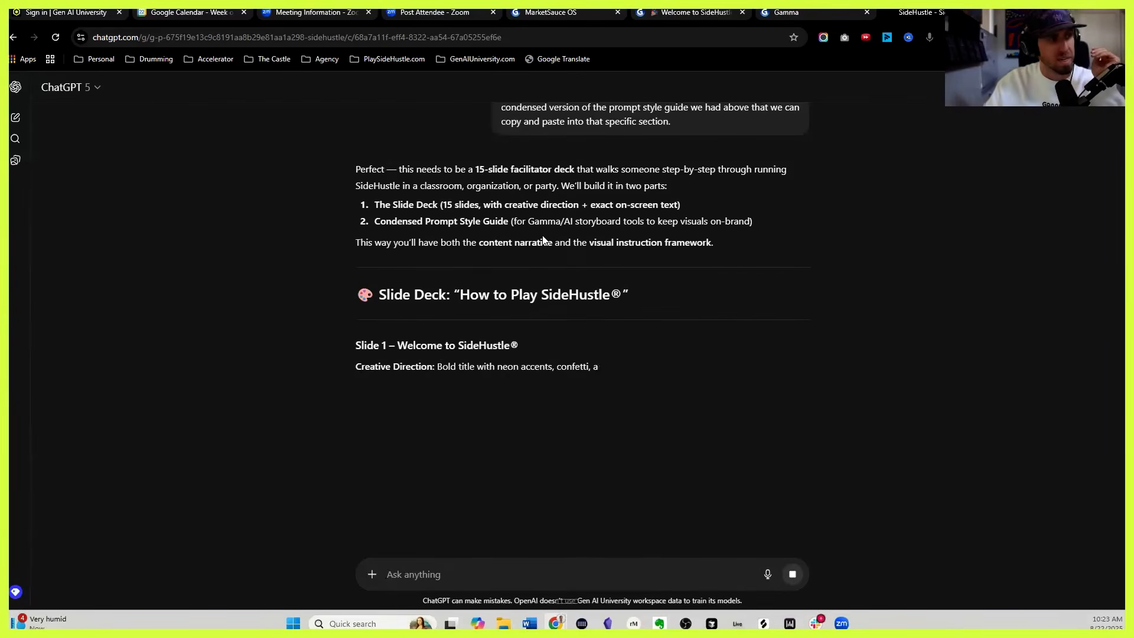
Step: Read through the generated slides with their creative directions and on-screen text, down to the condensed prompt style guide
scroll(450, 289, "down", 1)
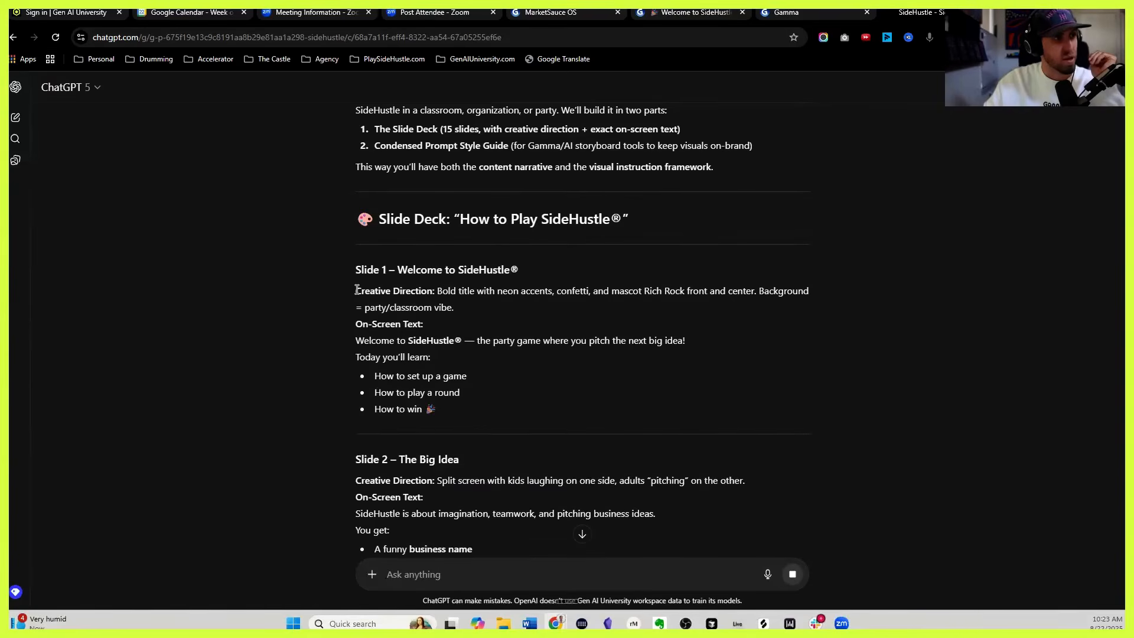
left_click_drag(354, 323, 423, 325)
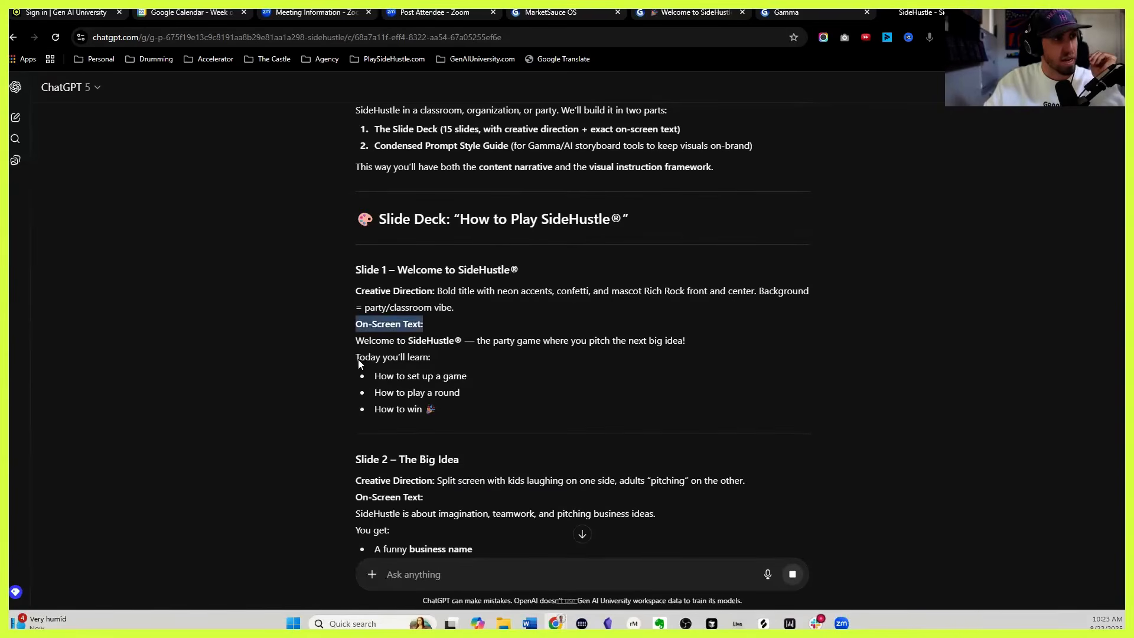
left_click_drag(354, 357, 438, 409)
scroll(356, 282, "down", 3)
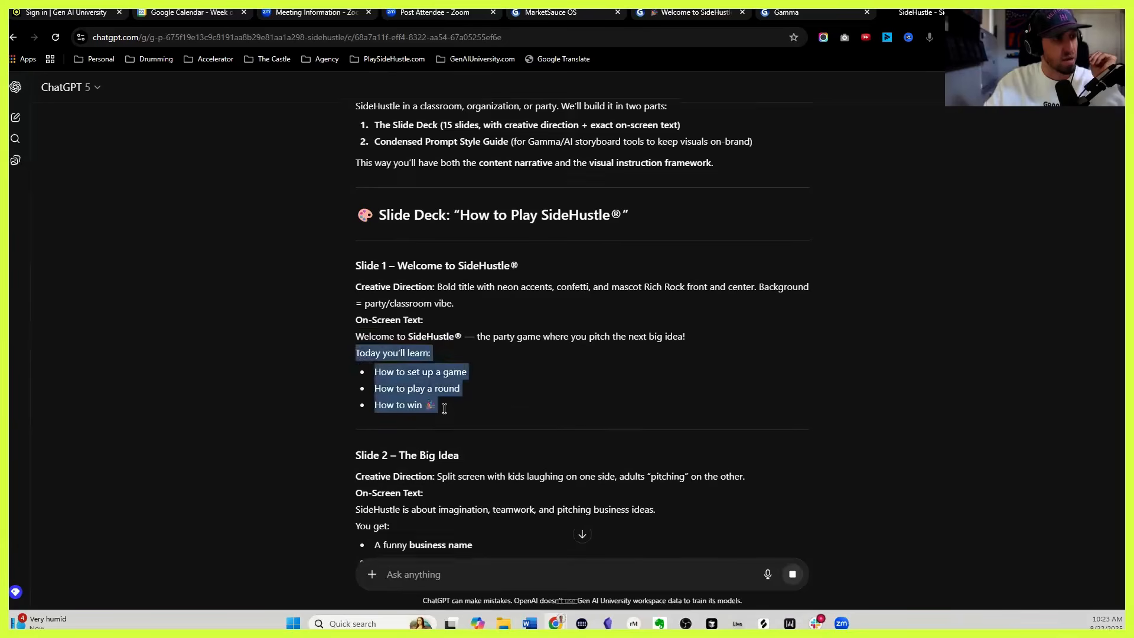
scroll(356, 283, "down", 10)
left_click_drag(353, 194, 534, 304)
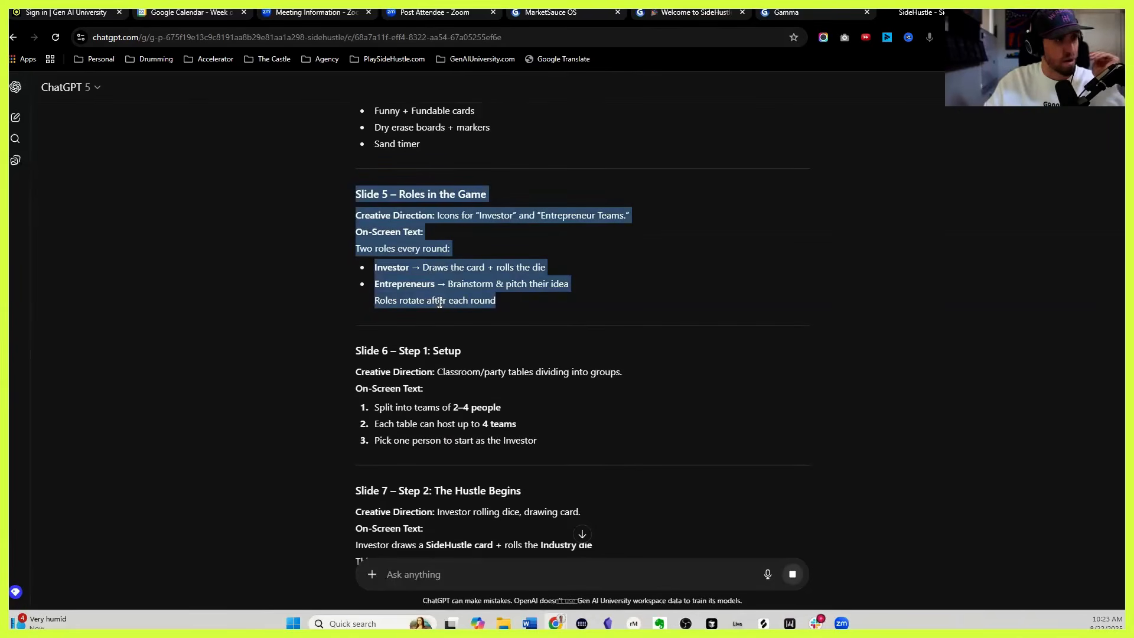
scroll(394, 324, "down", 15)
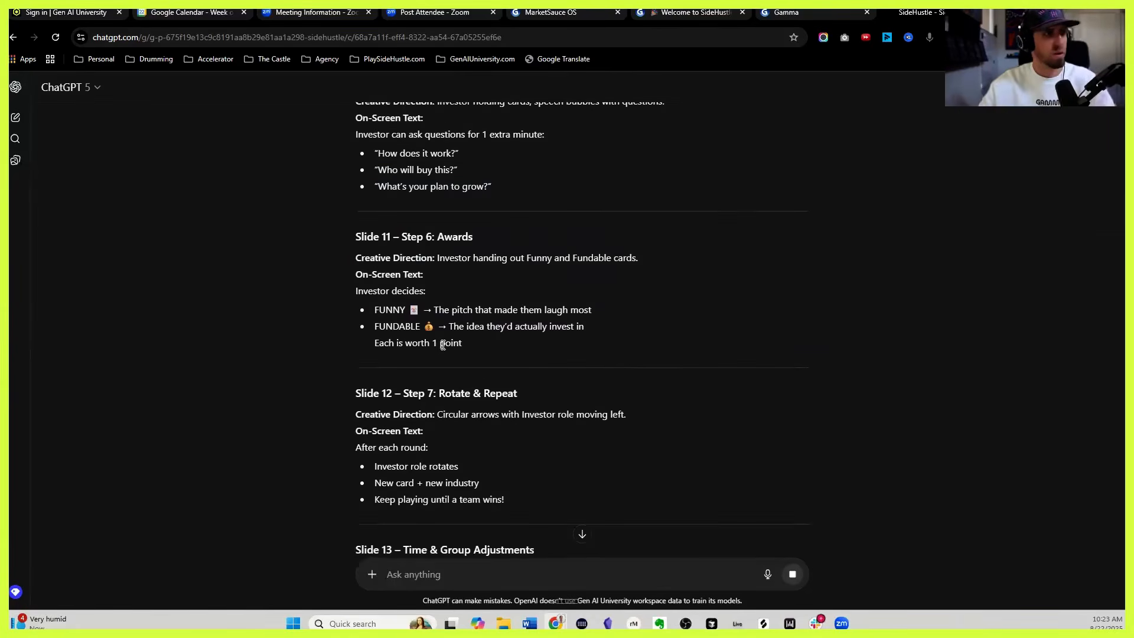
scroll(443, 344, "down", 1)
scroll(443, 344, "down", 4)
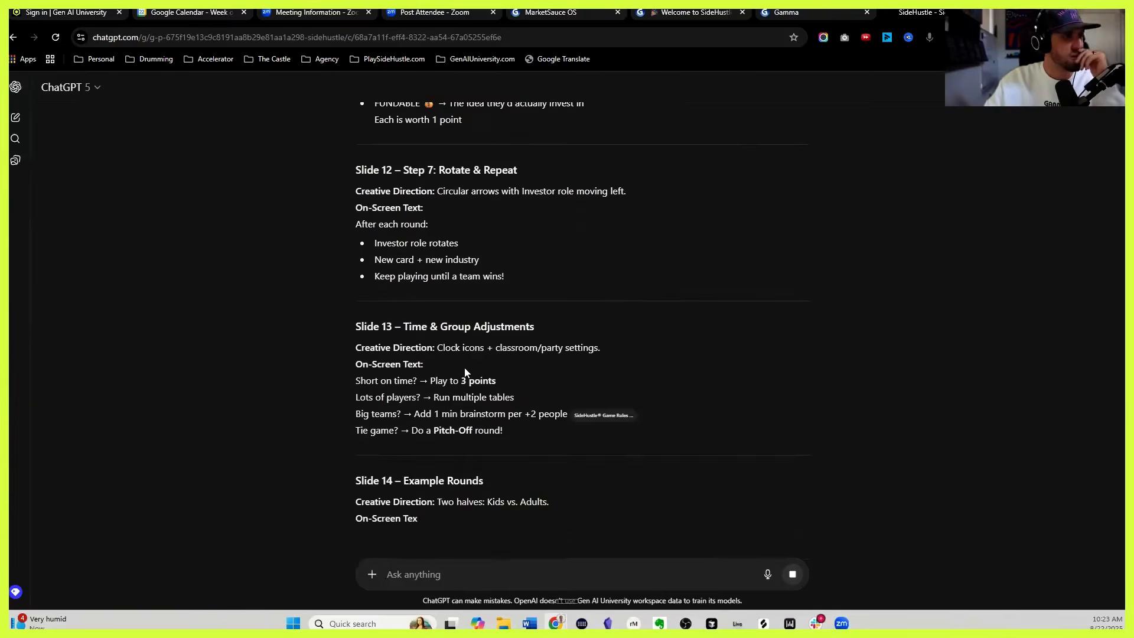
scroll(502, 401, "down", 10)
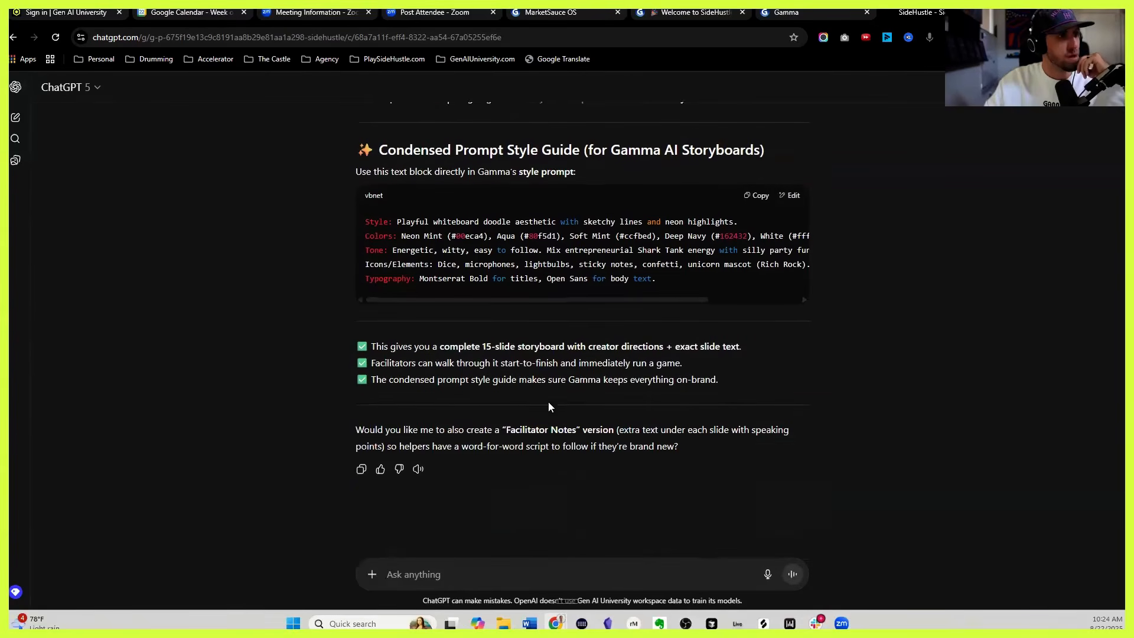
Step: In the ChatGPT answer, copy the full 15-slide deck text up to the closing slide, leaving out the condensed style guide
scroll(494, 295, "up", 3)
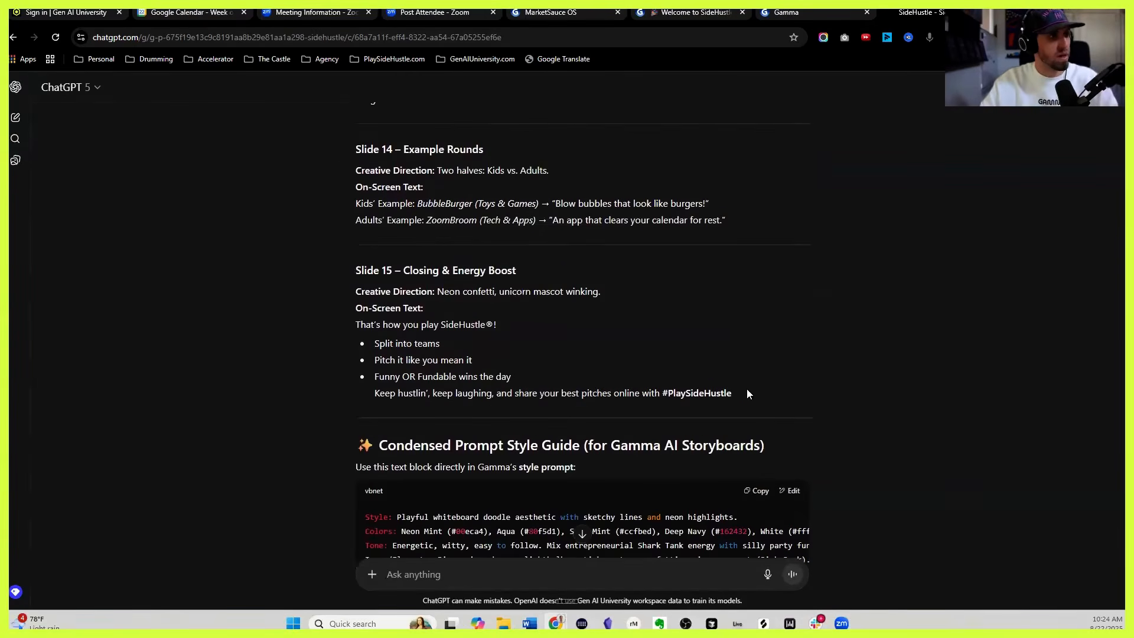
left_click_drag(665, 370, 380, 288)
Step: Switch to Gamma, leave the 60-card Studio draft, dismiss the subscription offer and open the SideHustle folder
left_click(815, 12)
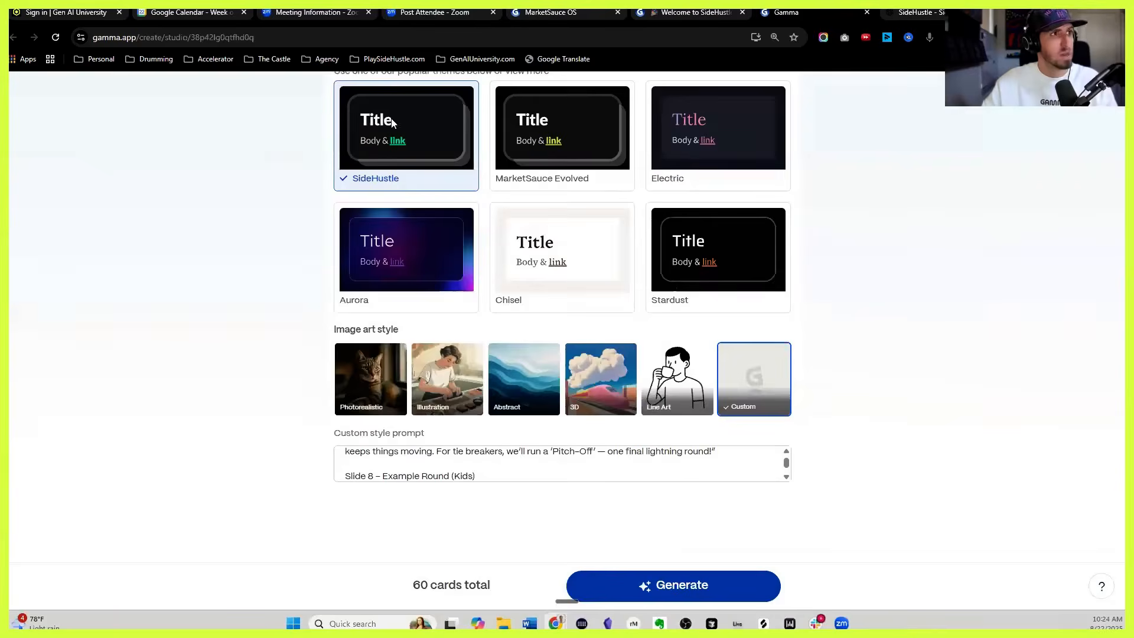
scroll(45, 123, "up", 20)
left_click(37, 92)
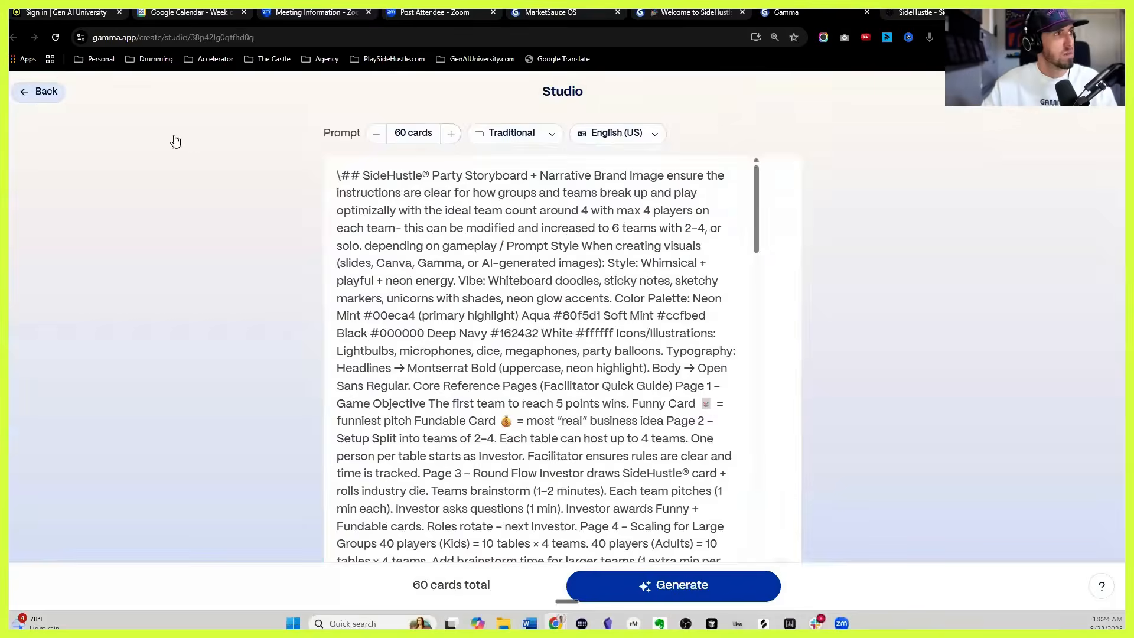
left_click(43, 93)
left_click(41, 92)
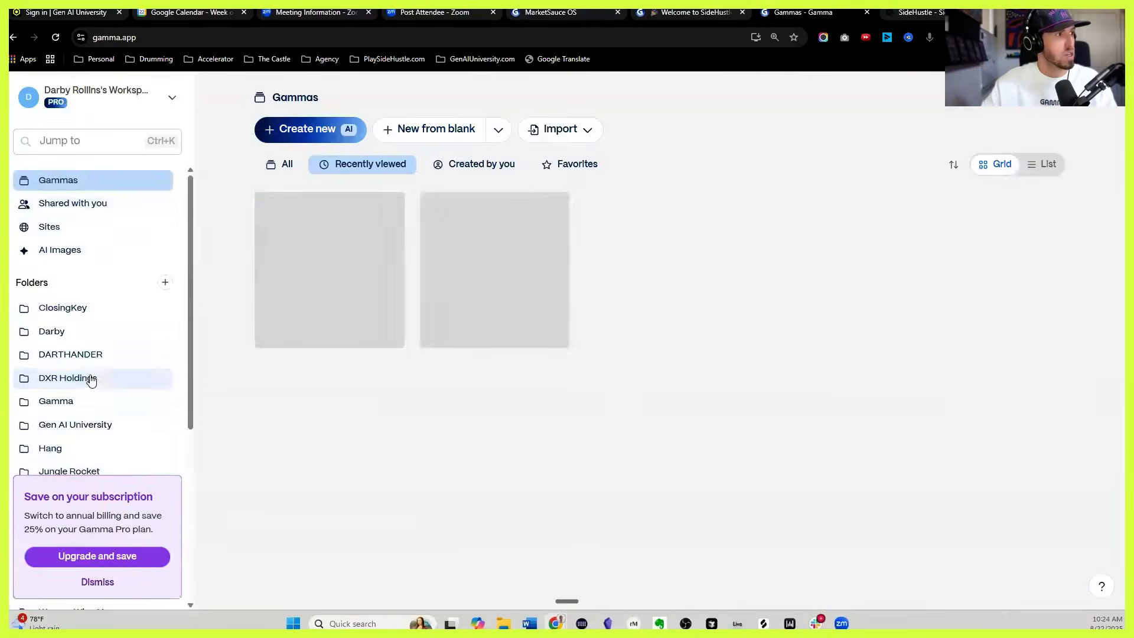
scroll(90, 401, "down", 3)
left_click(99, 582)
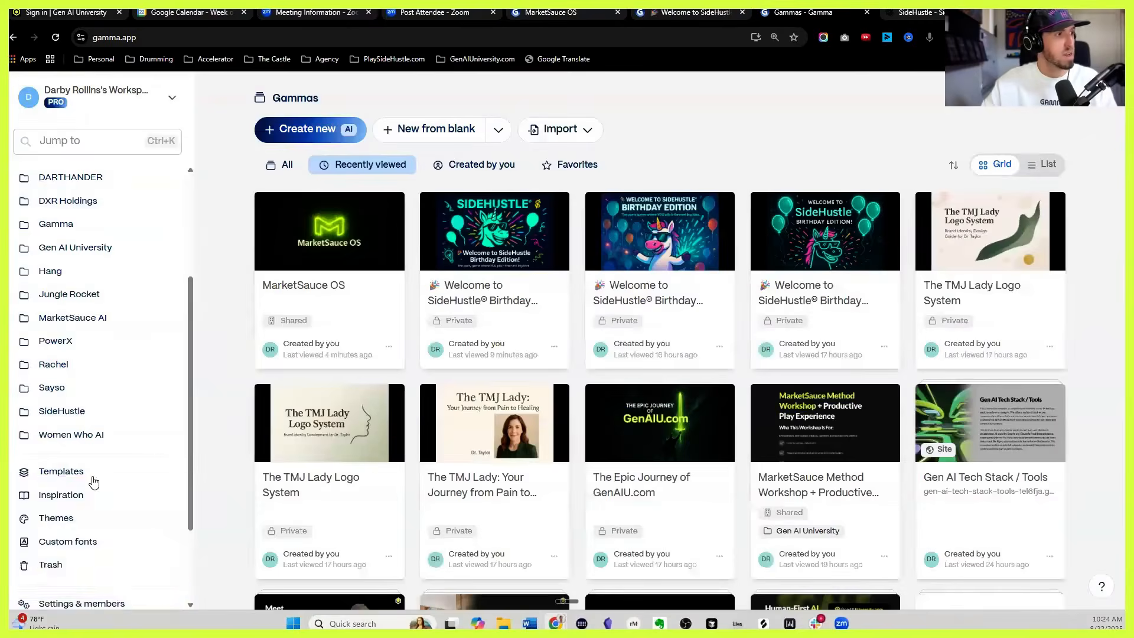
left_click(66, 413)
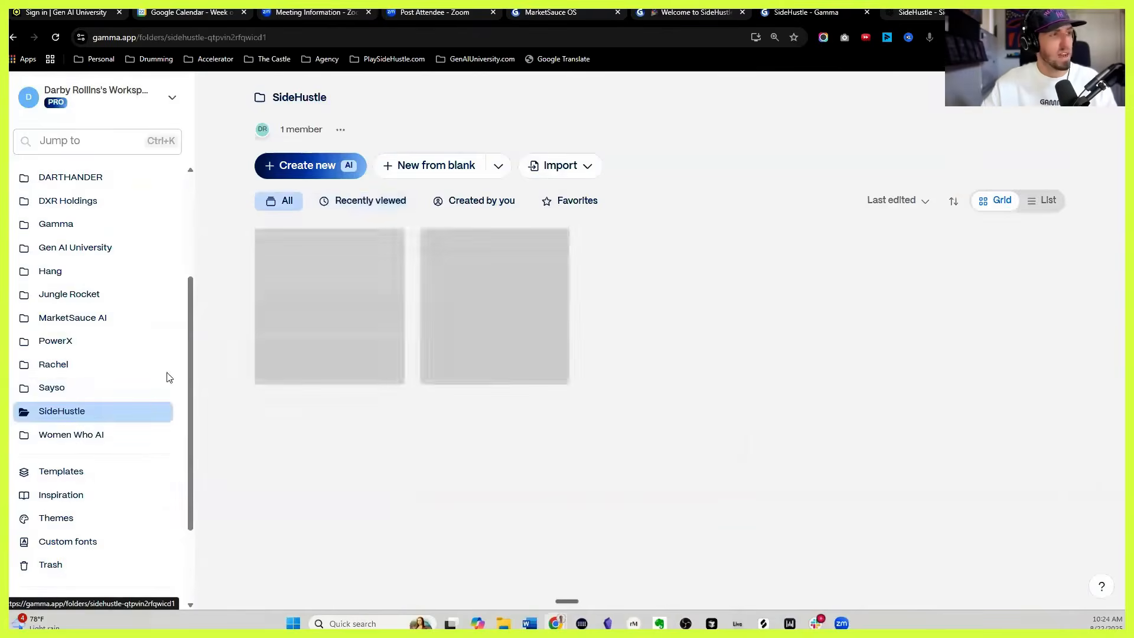
Step: Start a new AI Studio presentation in the folder with 15 cards and the "A little context" text amount
left_click(318, 166)
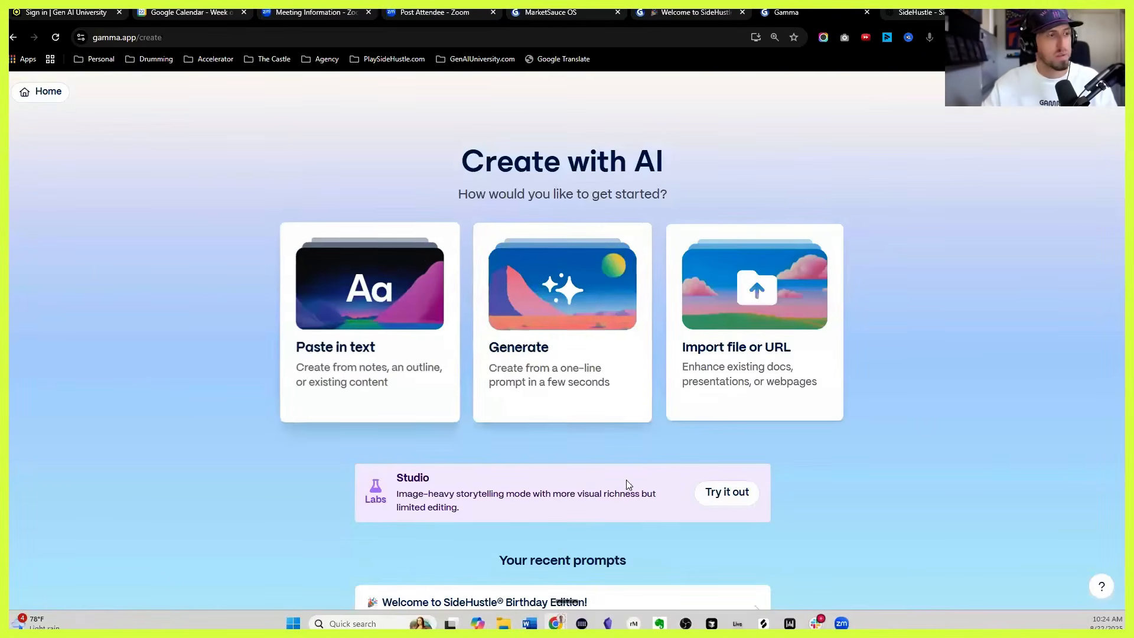
left_click(732, 494)
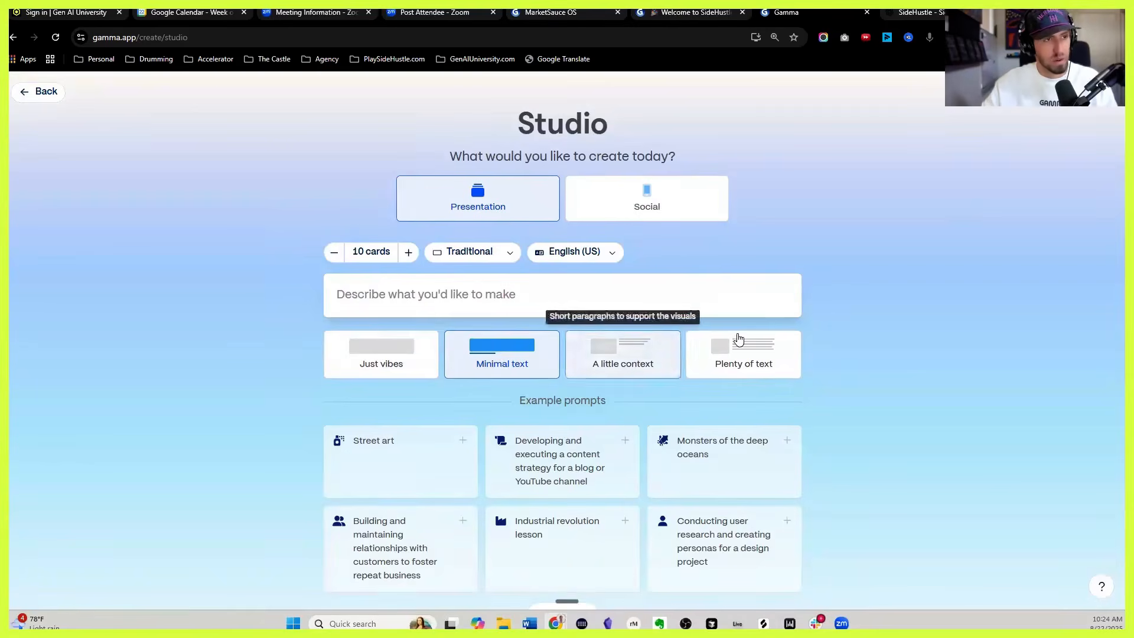
left_click(627, 358)
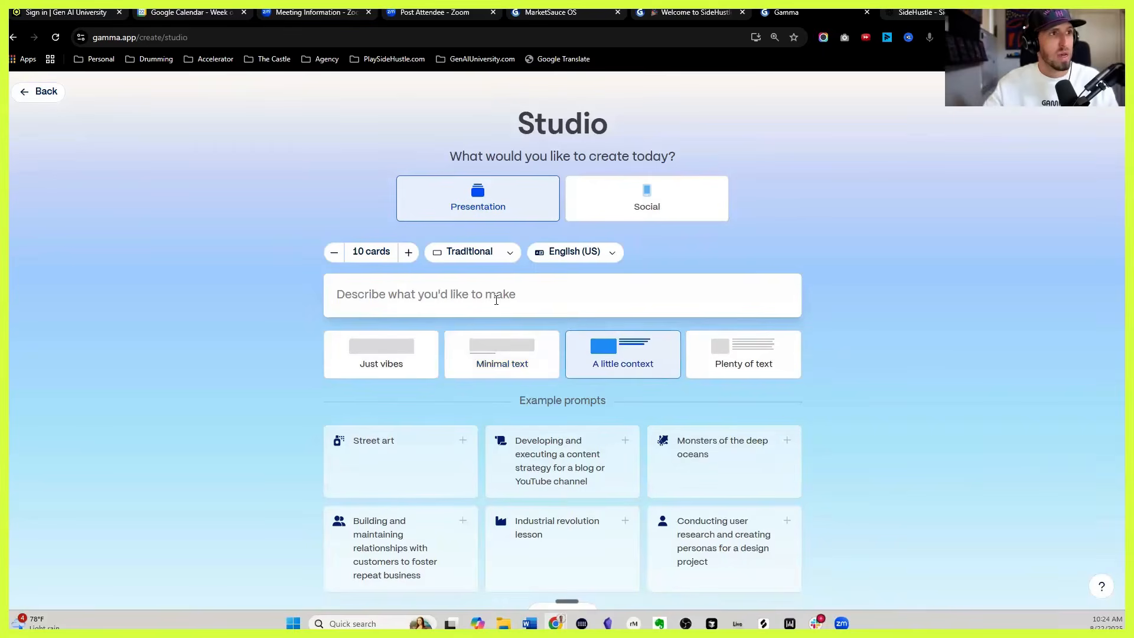
left_click(408, 253)
left_click(408, 253)
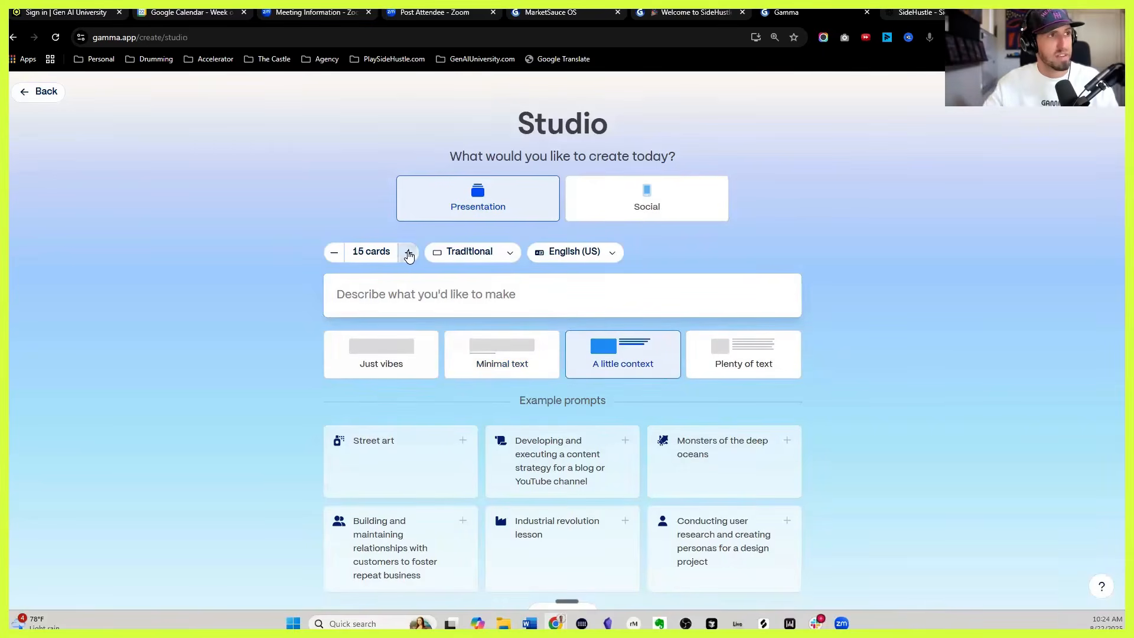
Step: Paste the copied 15-slide deck text as the prompt and generate the outline
left_click(481, 299)
key("ctrl+v")
scroll(261, 359, "down", 3)
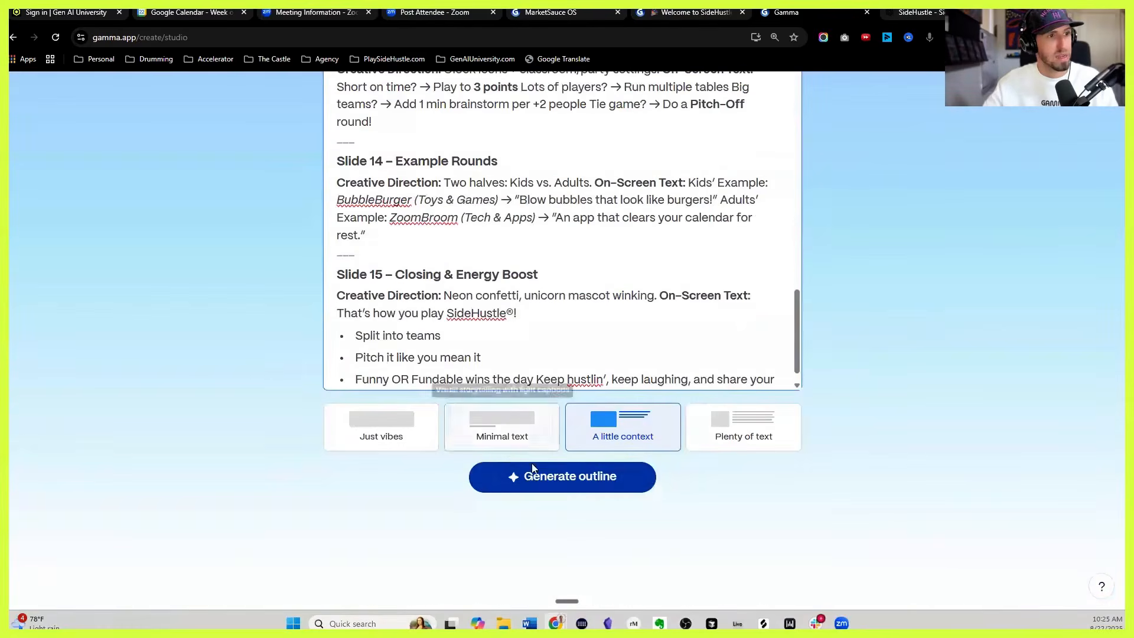
left_click(565, 477)
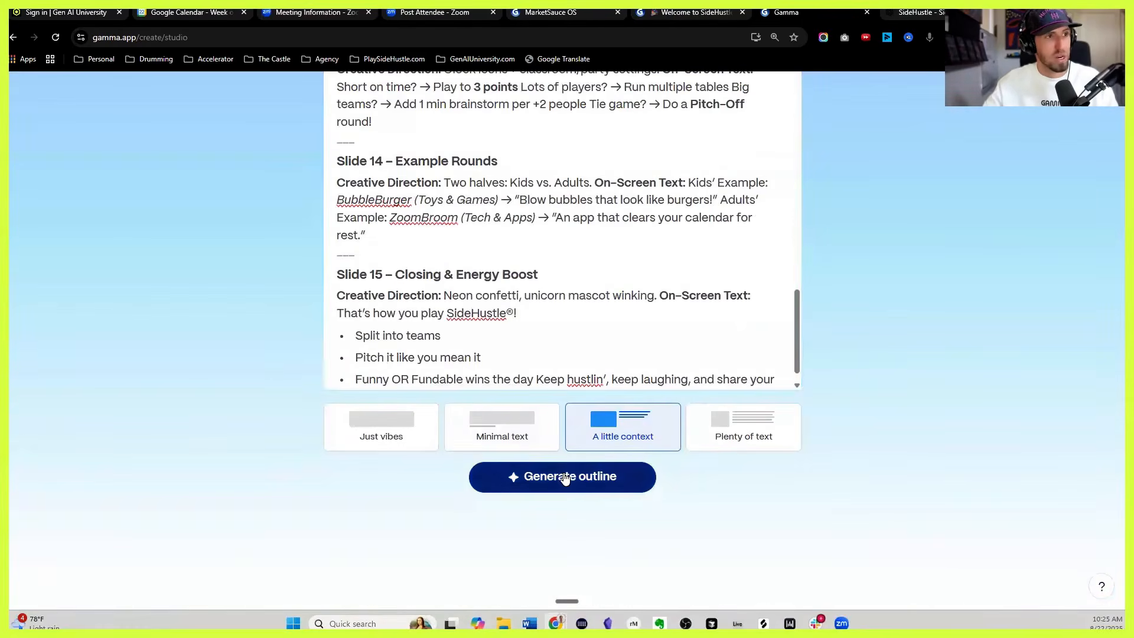
Step: Look through the generated outline and apply the custom SideHustle theme to the deck
scroll(280, 390, "down", 5)
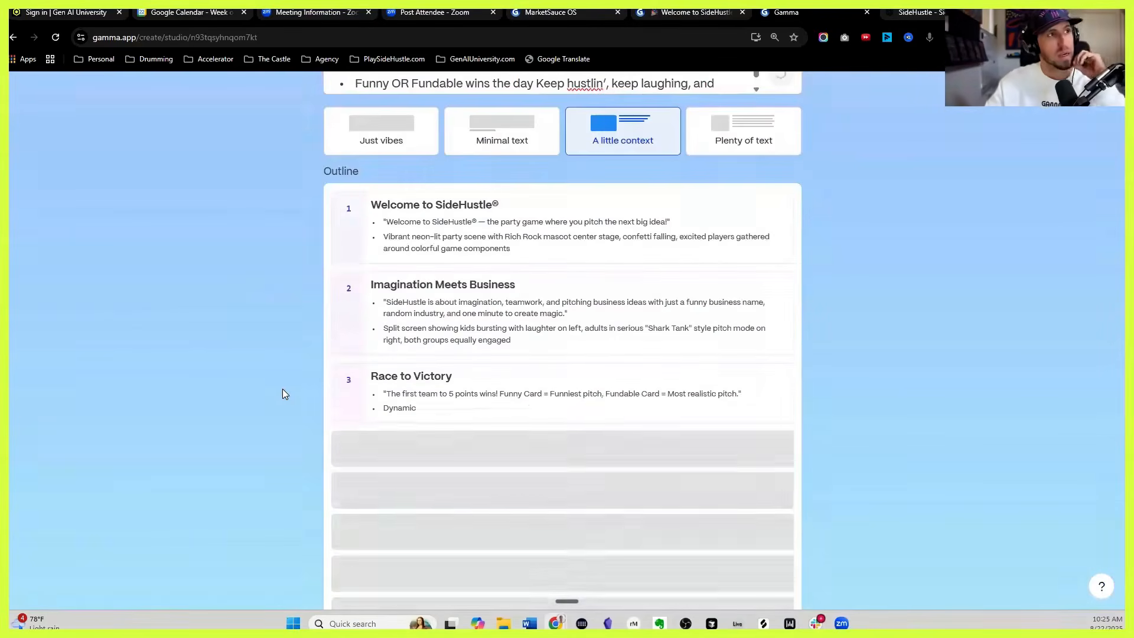
scroll(289, 385, "down", 2)
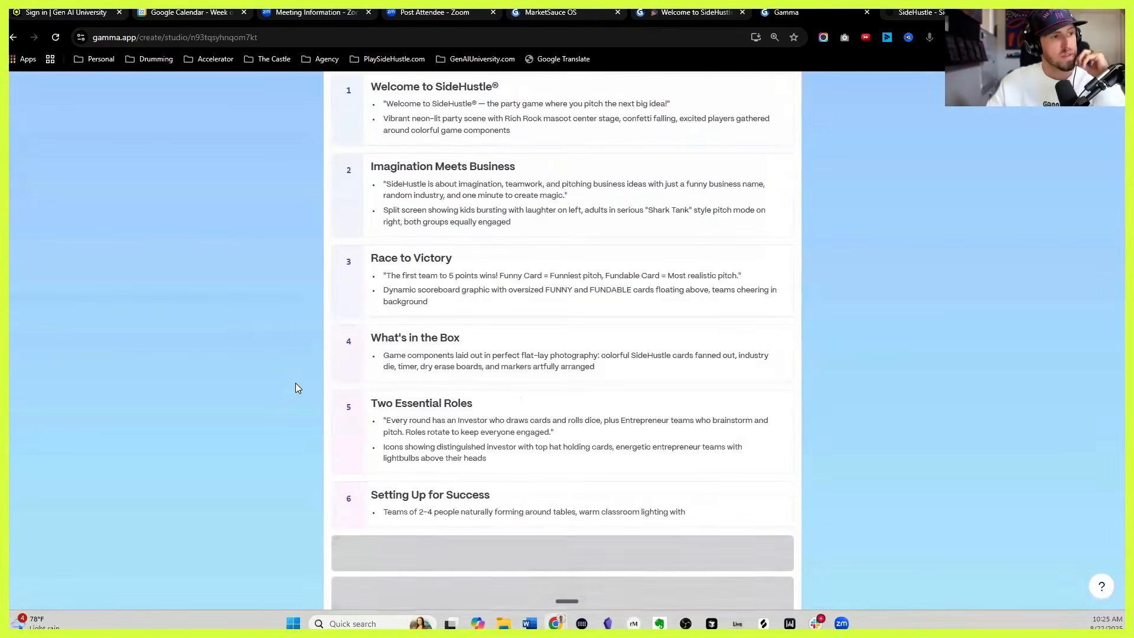
scroll(295, 386, "down", 2)
scroll(306, 384, "down", 10)
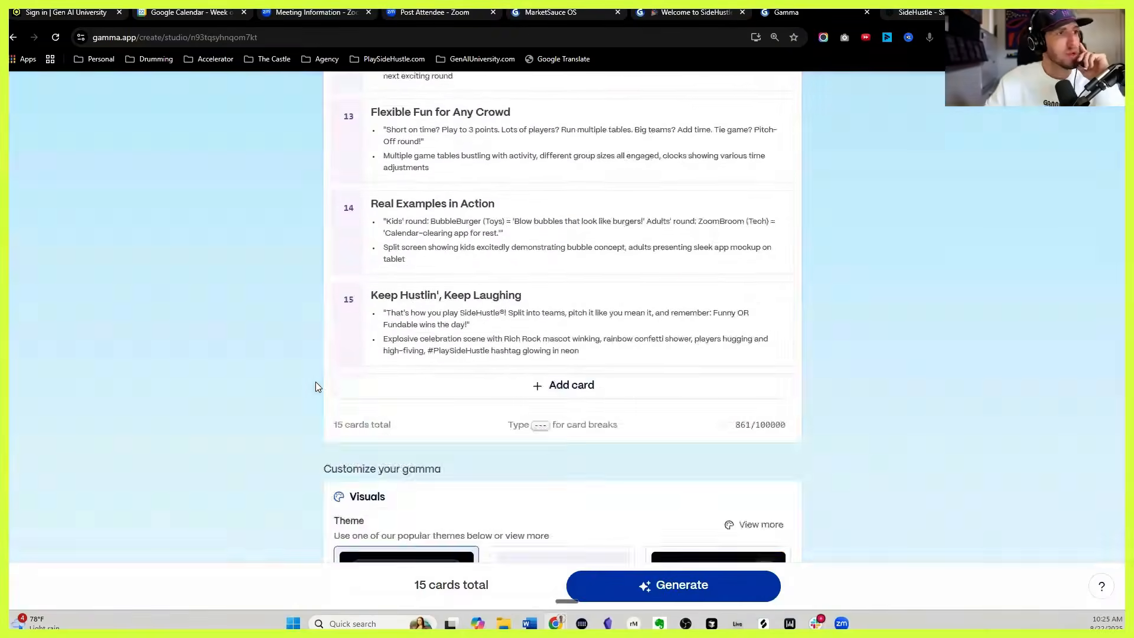
scroll(316, 386, "down", 5)
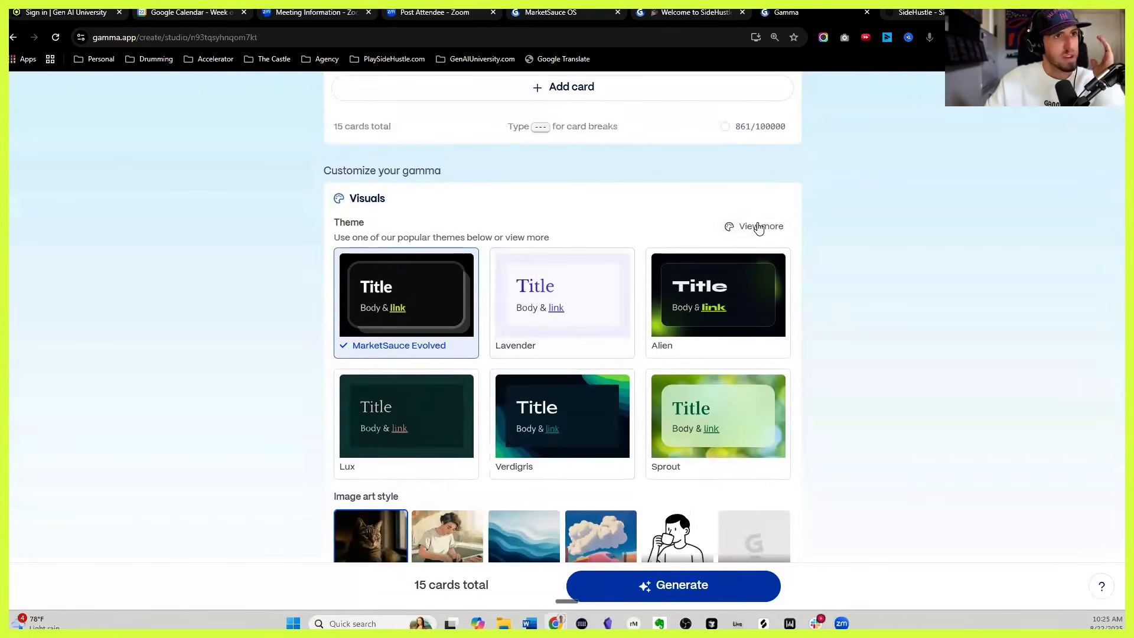
left_click(759, 227)
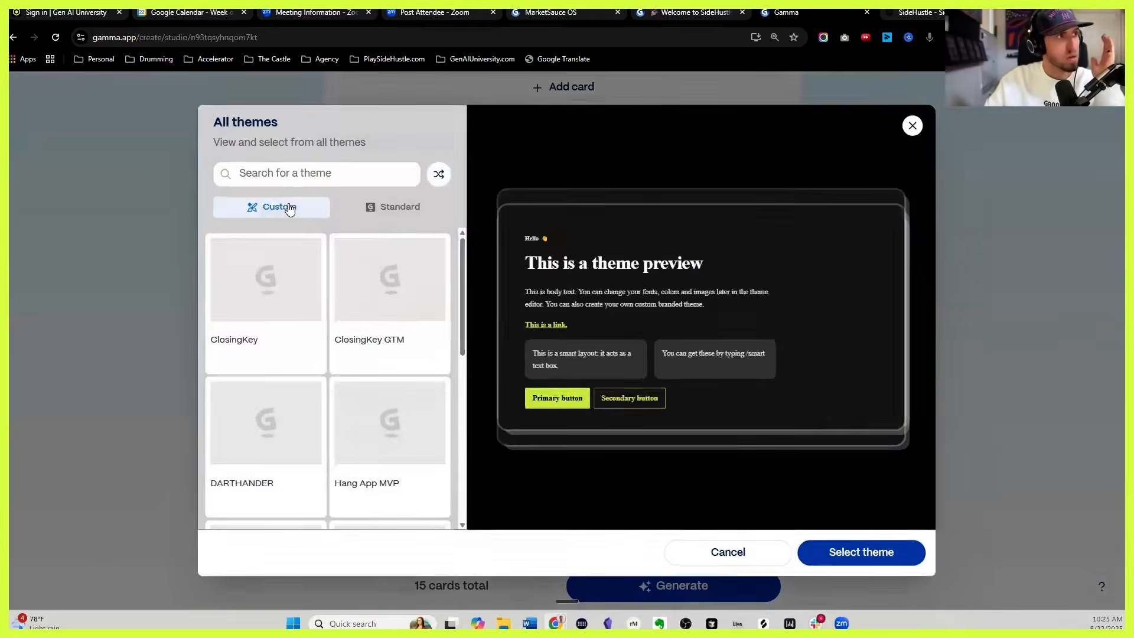
scroll(311, 362, "down", 2)
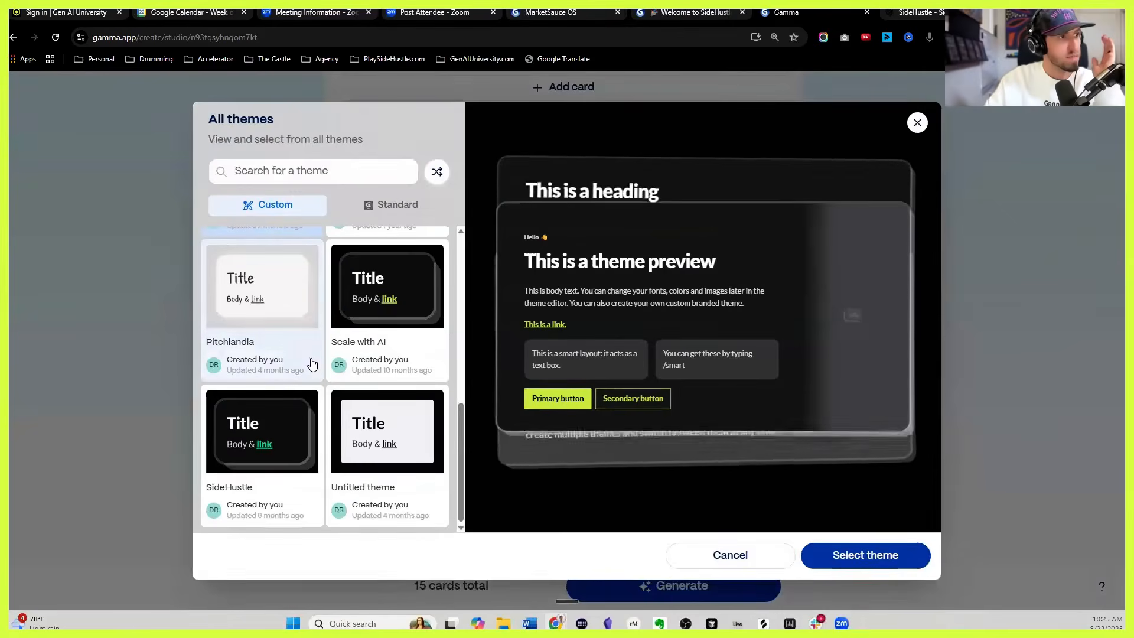
scroll(314, 367, "down", 3)
scroll(314, 367, "up", 1)
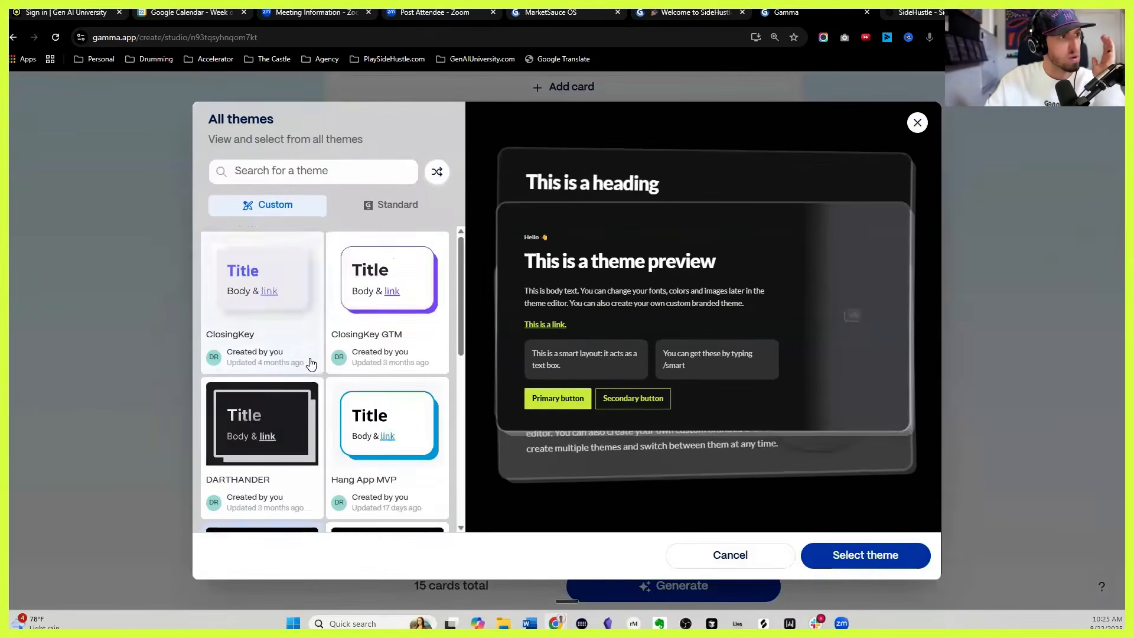
scroll(309, 362, "down", 5)
left_click(295, 437)
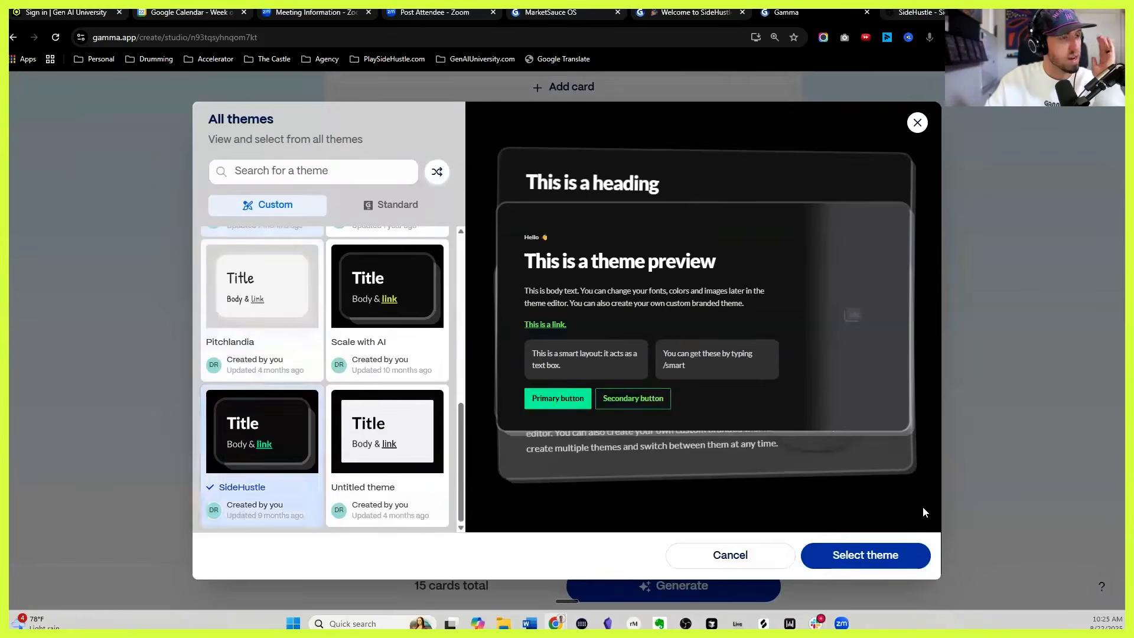
left_click(868, 555)
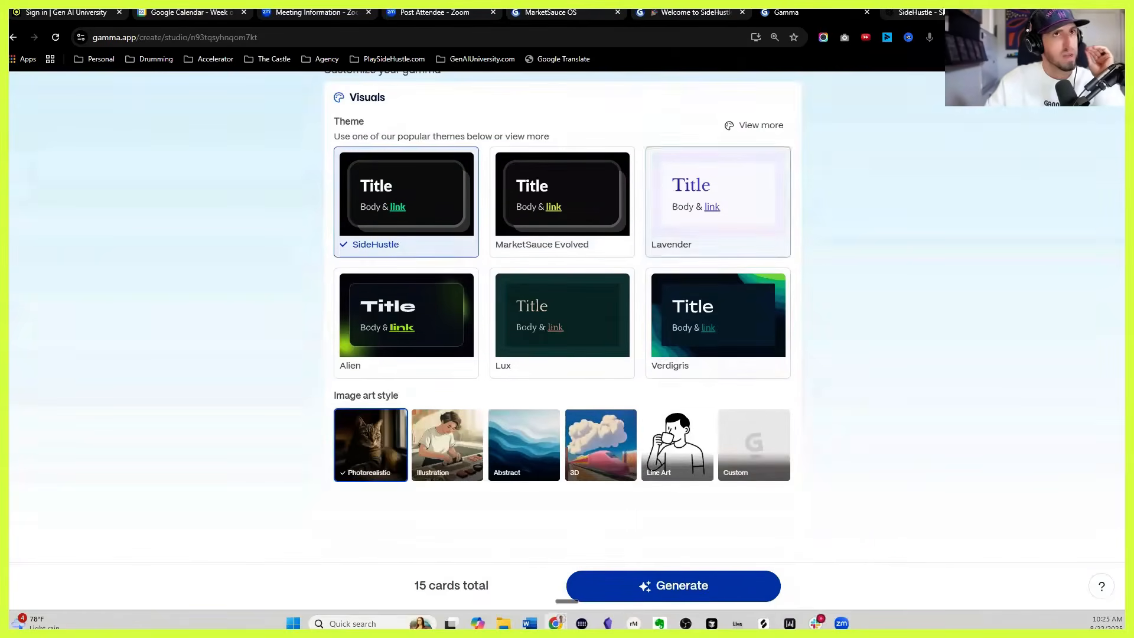
Step: Copy the condensed style guide from ChatGPT into Gamma as the prompt for a Custom image art style, and generate the deck
left_click(919, 13)
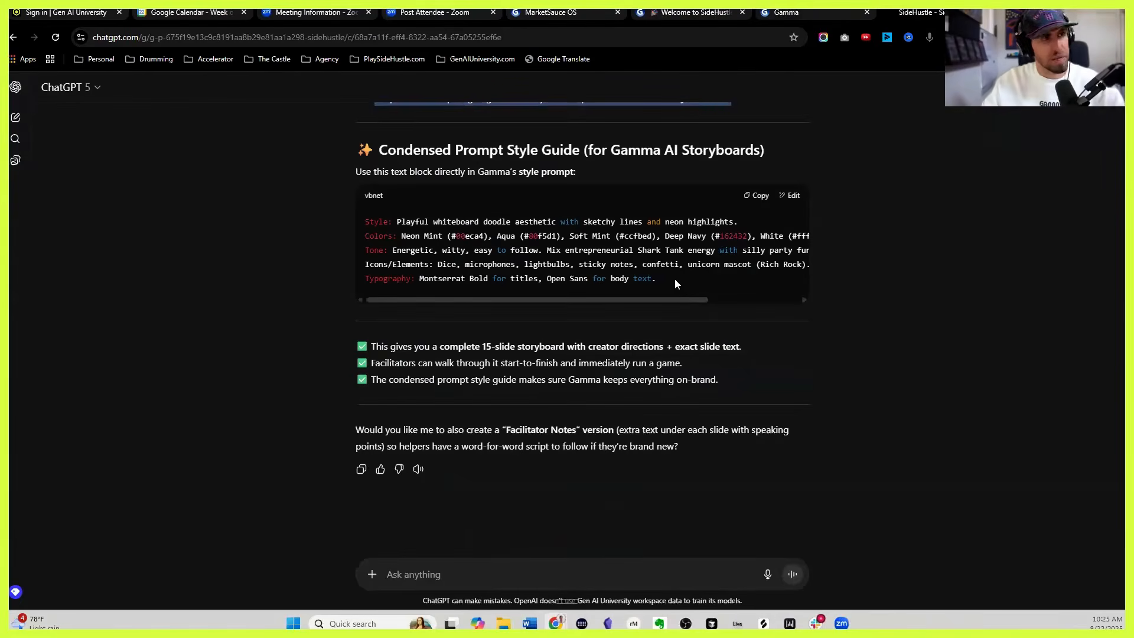
left_click(757, 197)
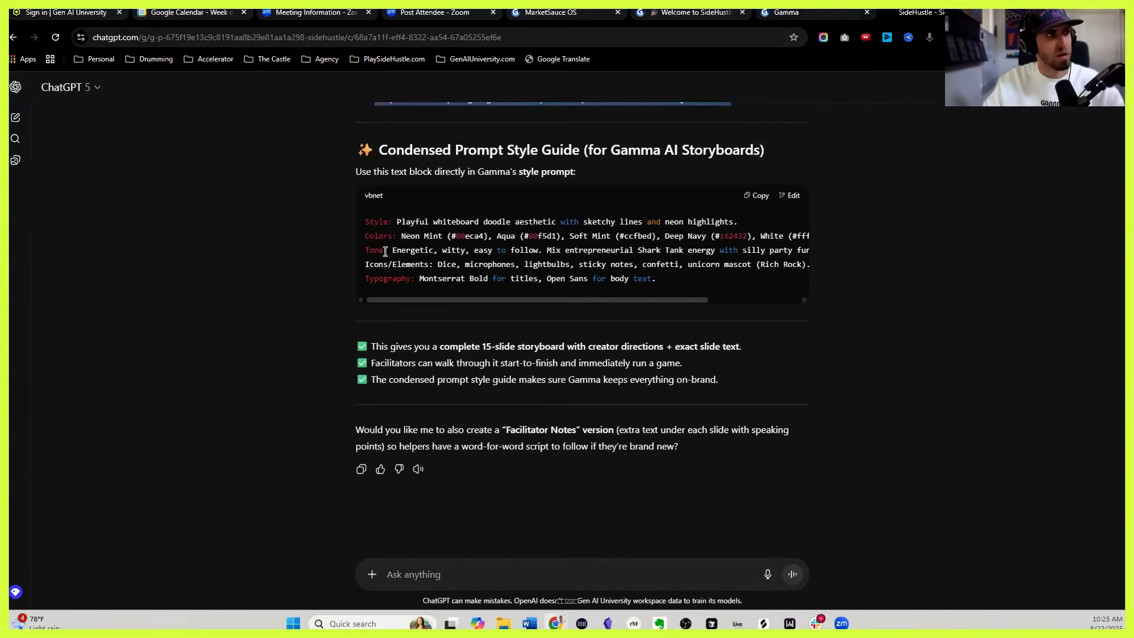
left_click(801, 13)
left_click(749, 454)
left_click(426, 524)
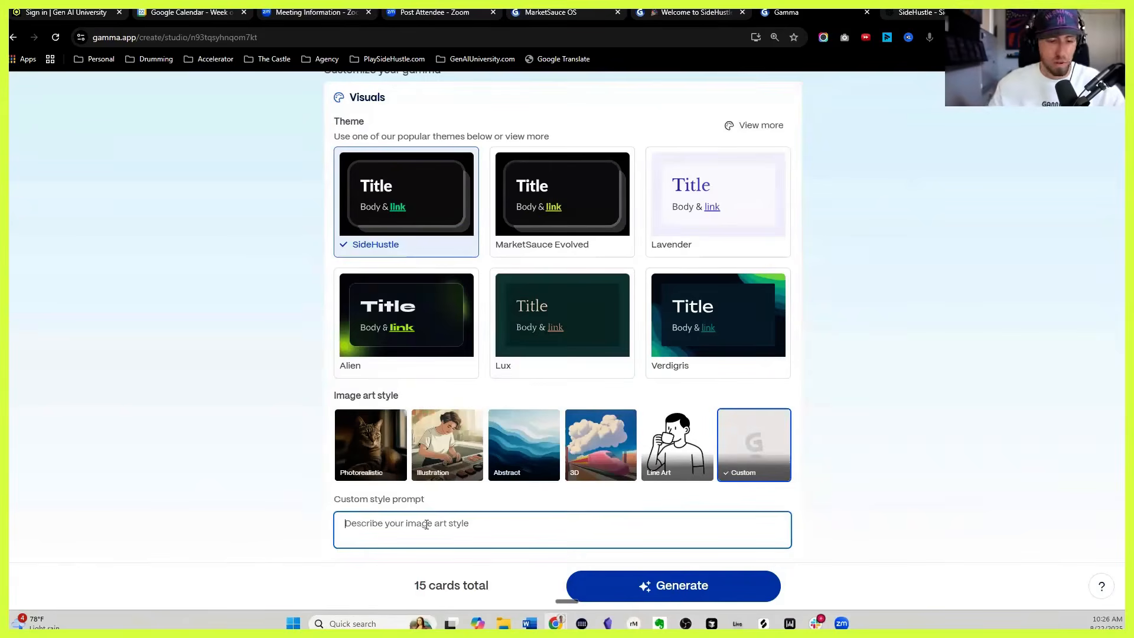
key("ctrl+v")
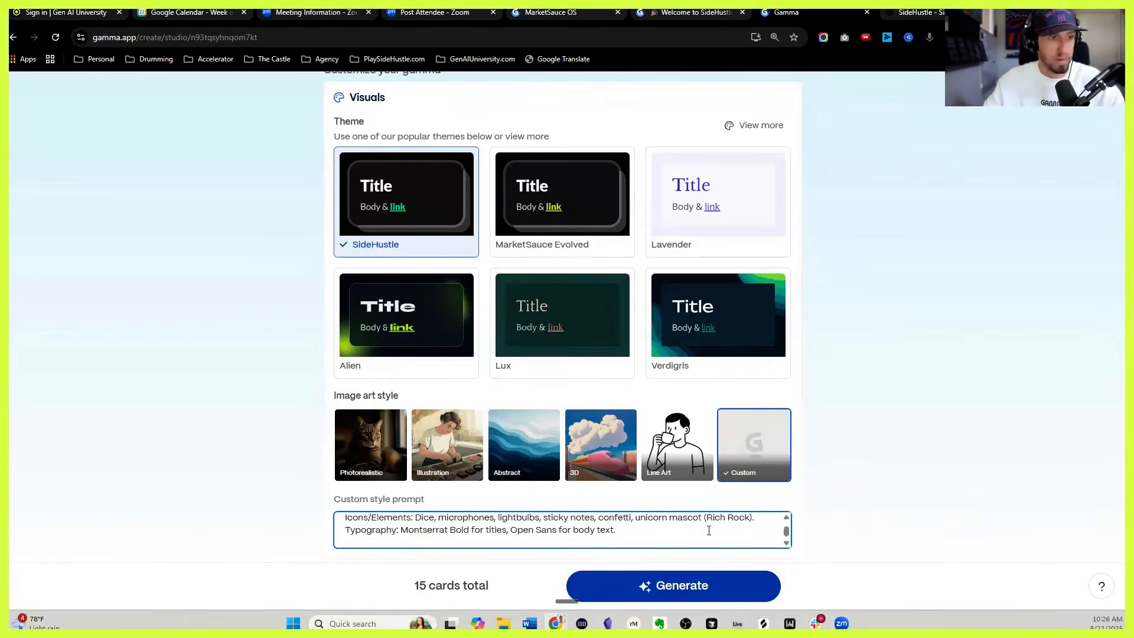
left_click(688, 585)
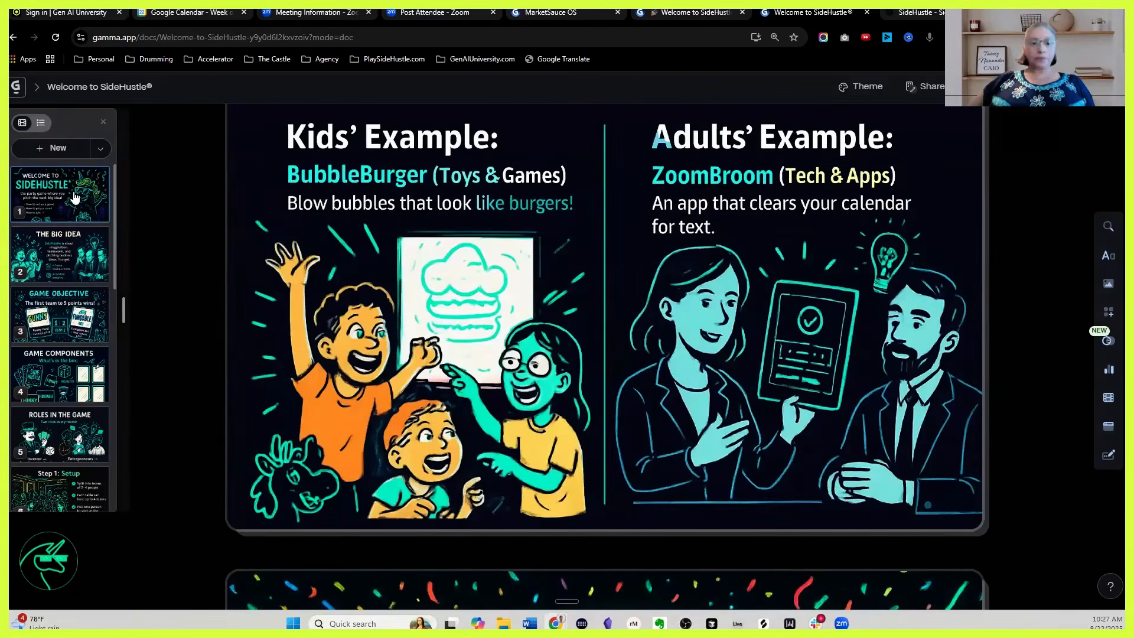
Step: View the opening welcome slide and "The Big Idea" slide of the generated deck
left_click(59, 203)
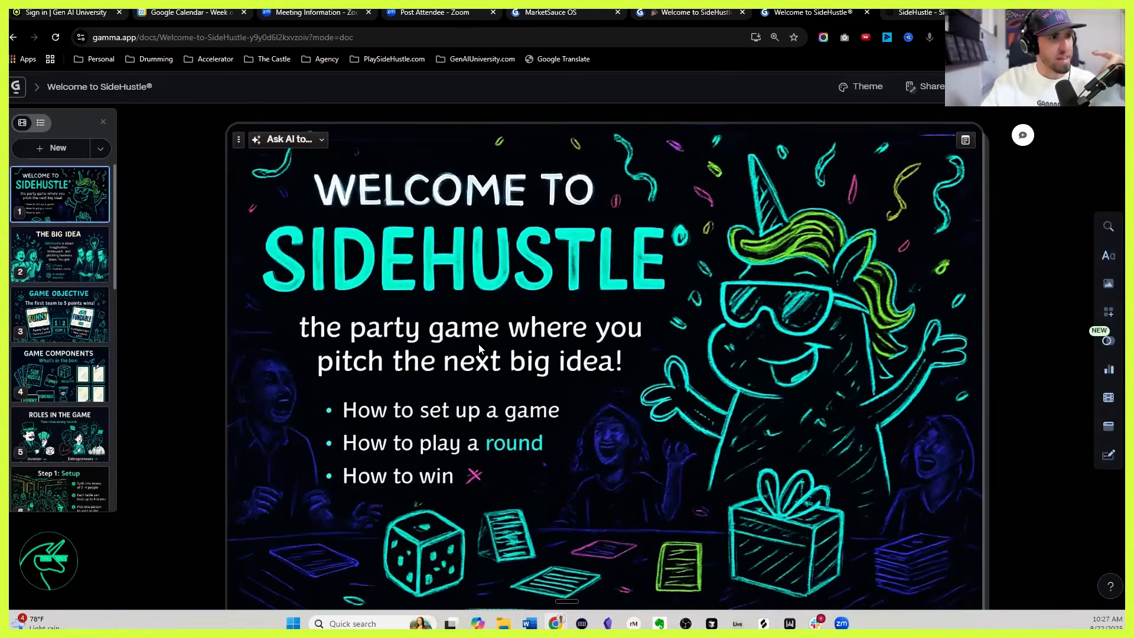
left_click(59, 262)
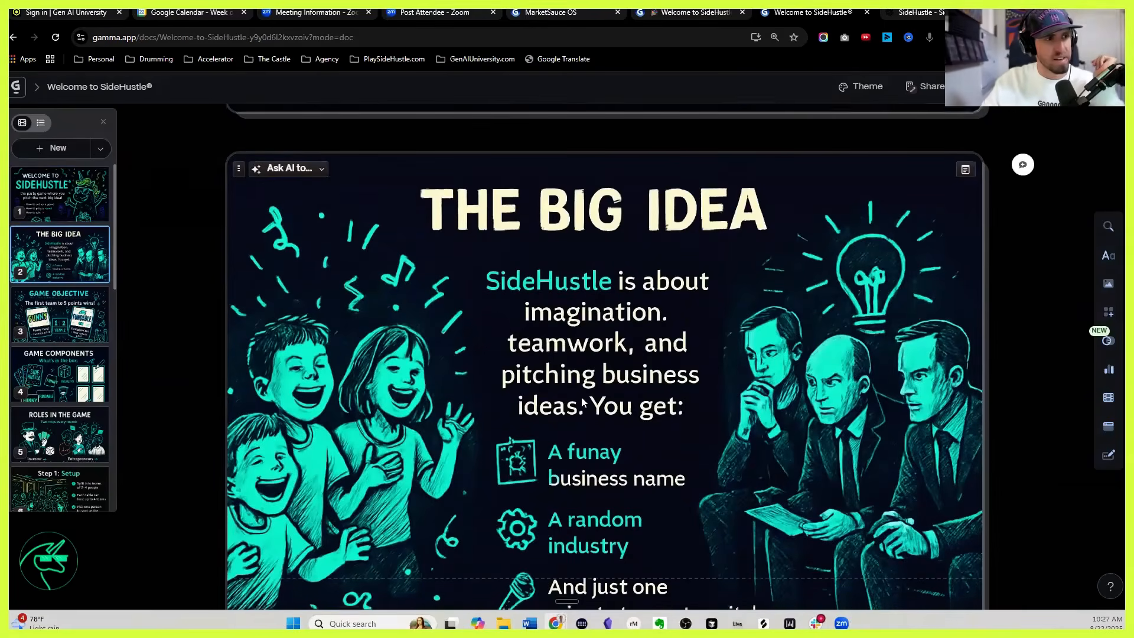
scroll(579, 398, "down", 1)
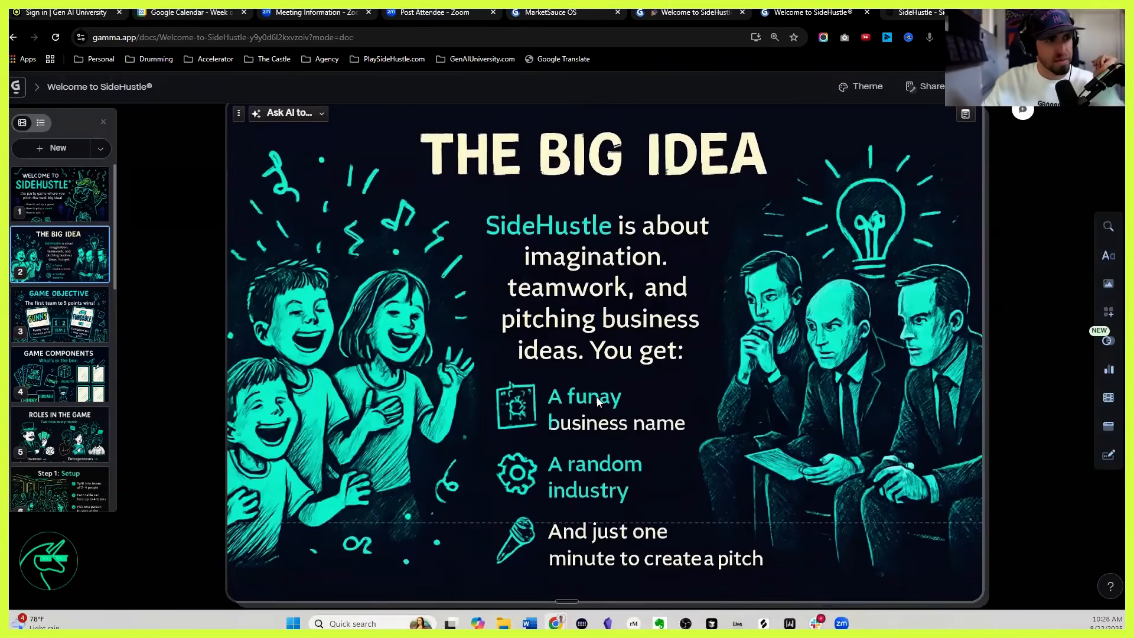
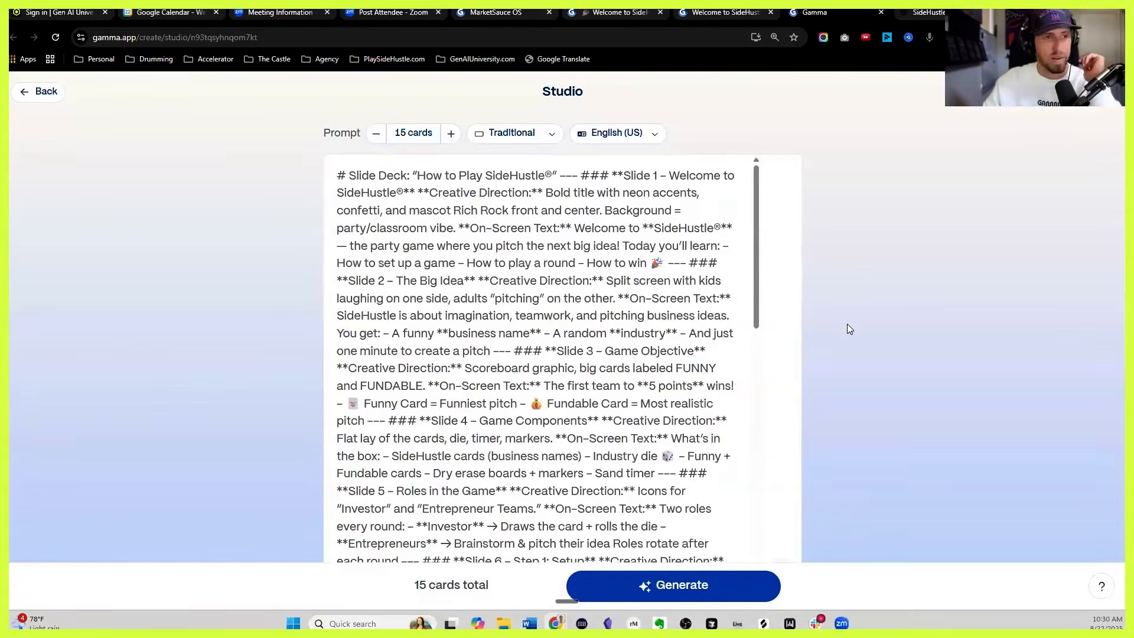
Step: Review the outline and visual settings of the 15-card Studio draft, and set the image art style to Photorealistic
scroll(846, 320, "down", 9)
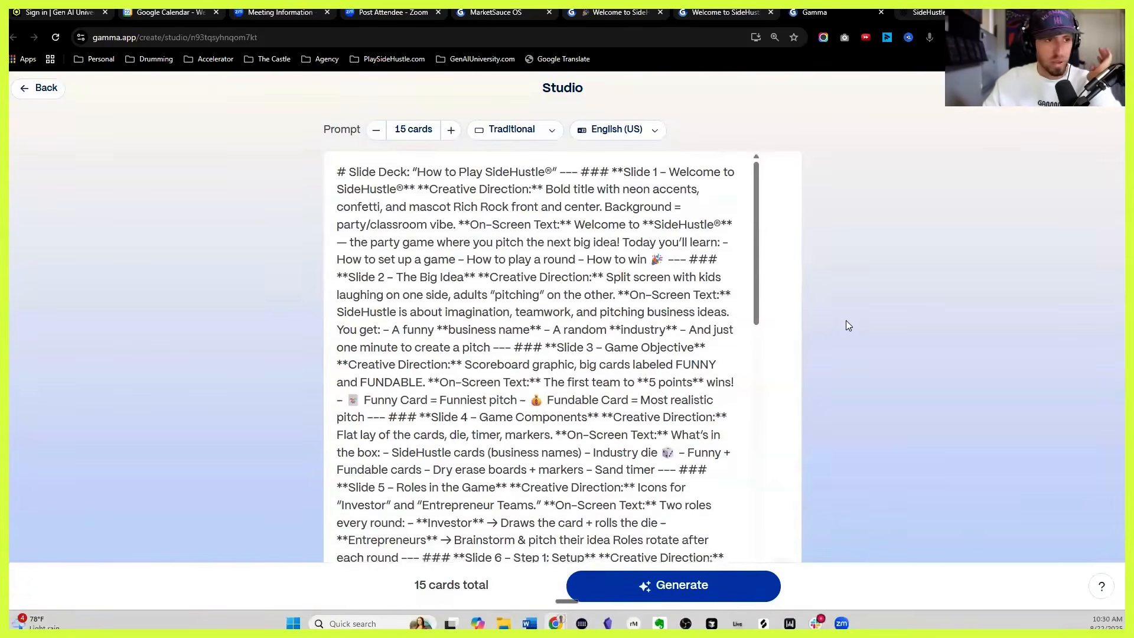
scroll(845, 319, "down", 8)
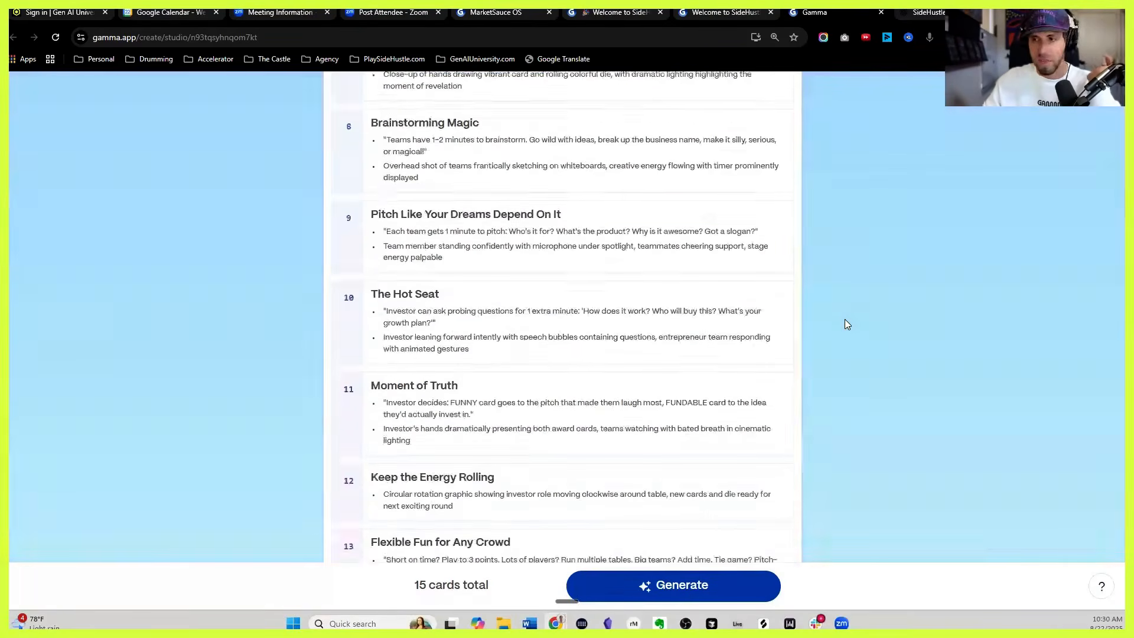
scroll(845, 324, "down", 10)
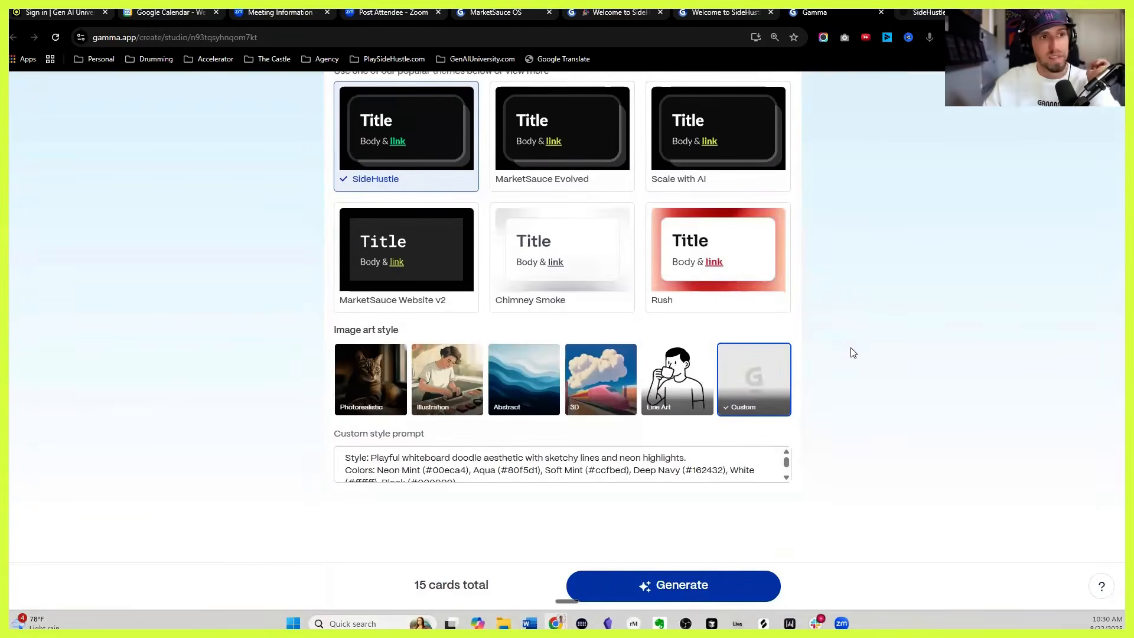
scroll(850, 330, "up", 1)
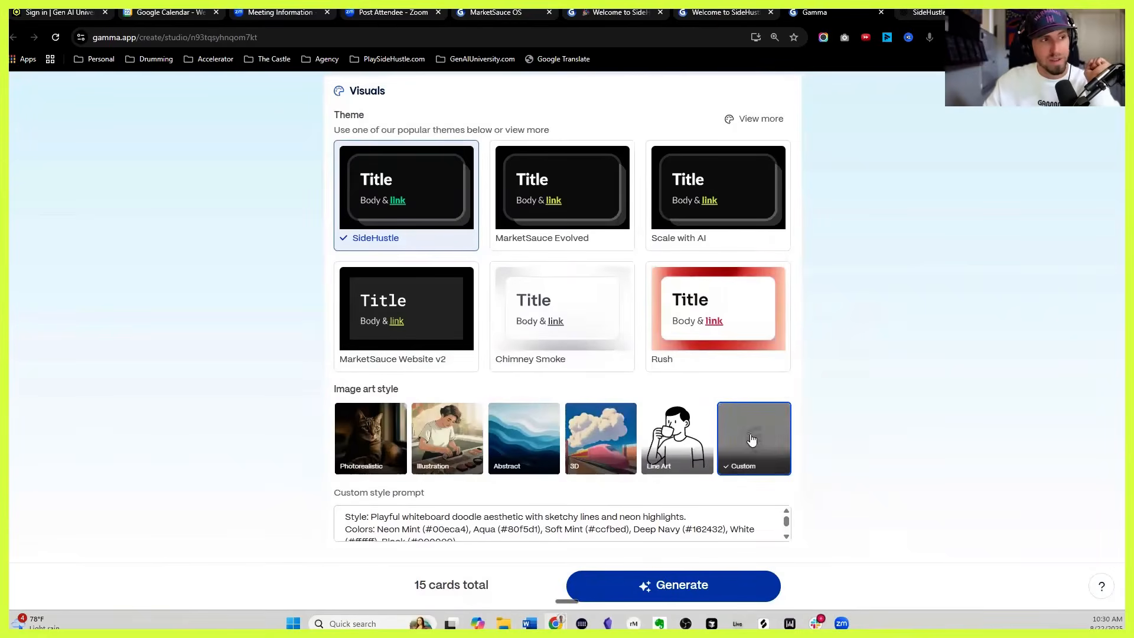
left_click(369, 440)
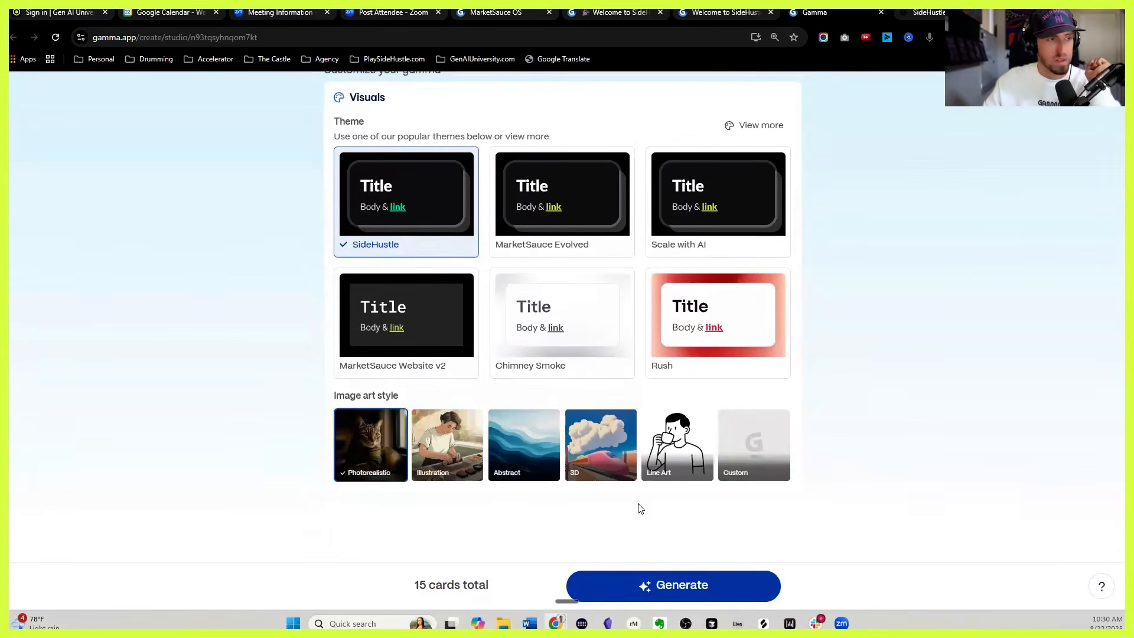
Step: Generate the 15-card Photorealistic deck and review its slides from the welcome slide through Roles in the Game to Step 6: Awards
left_click(653, 588)
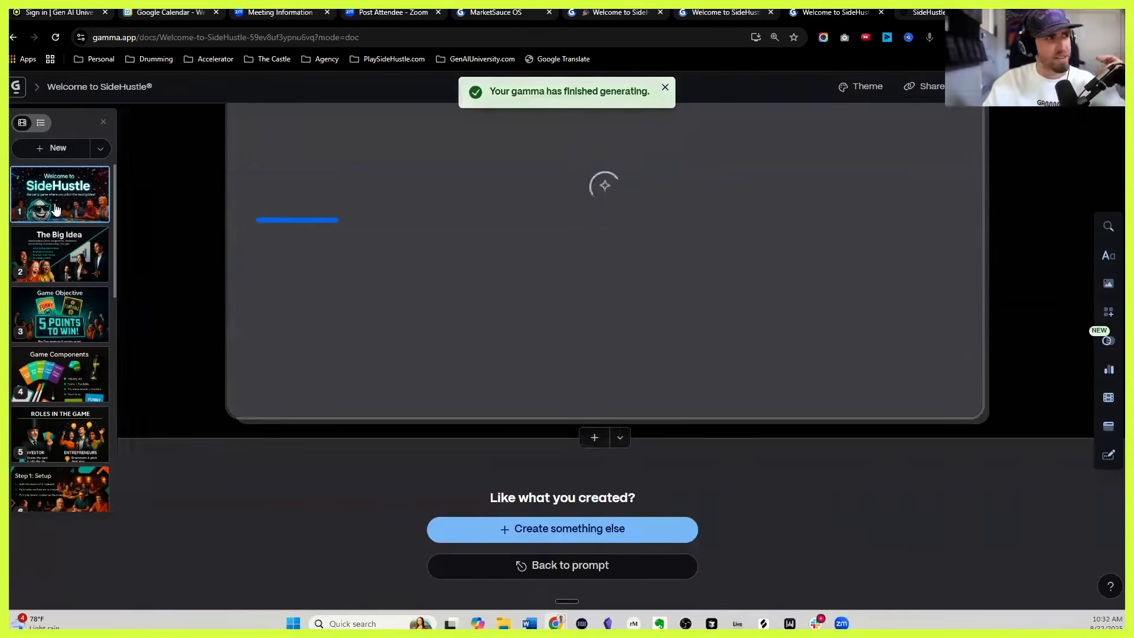
left_click(55, 210)
scroll(437, 420, "down", 1)
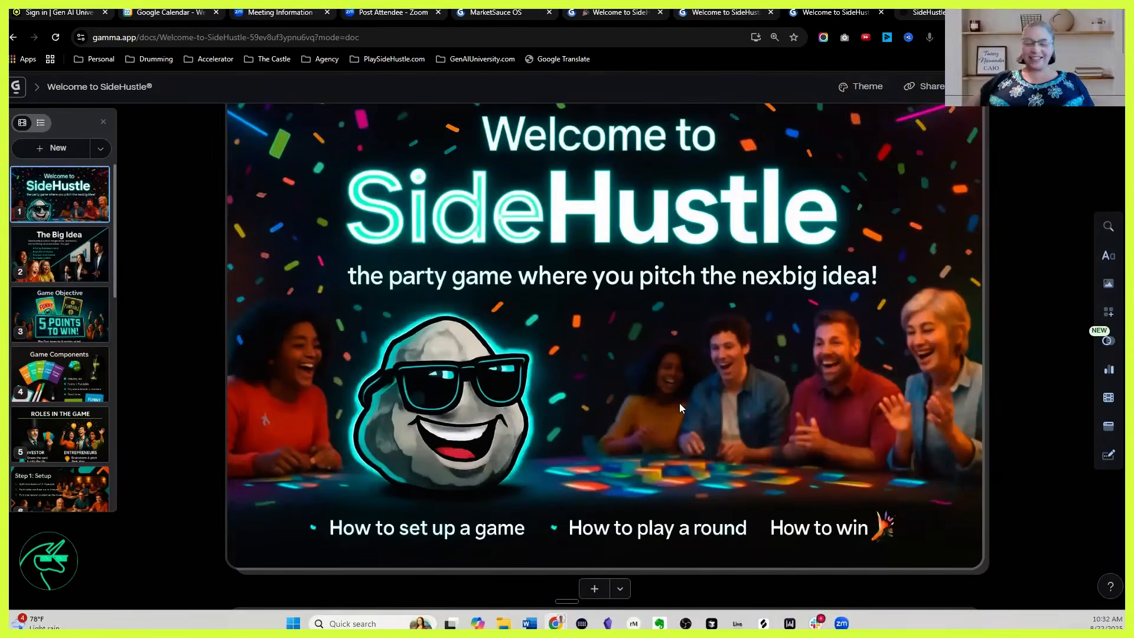
left_click(78, 276)
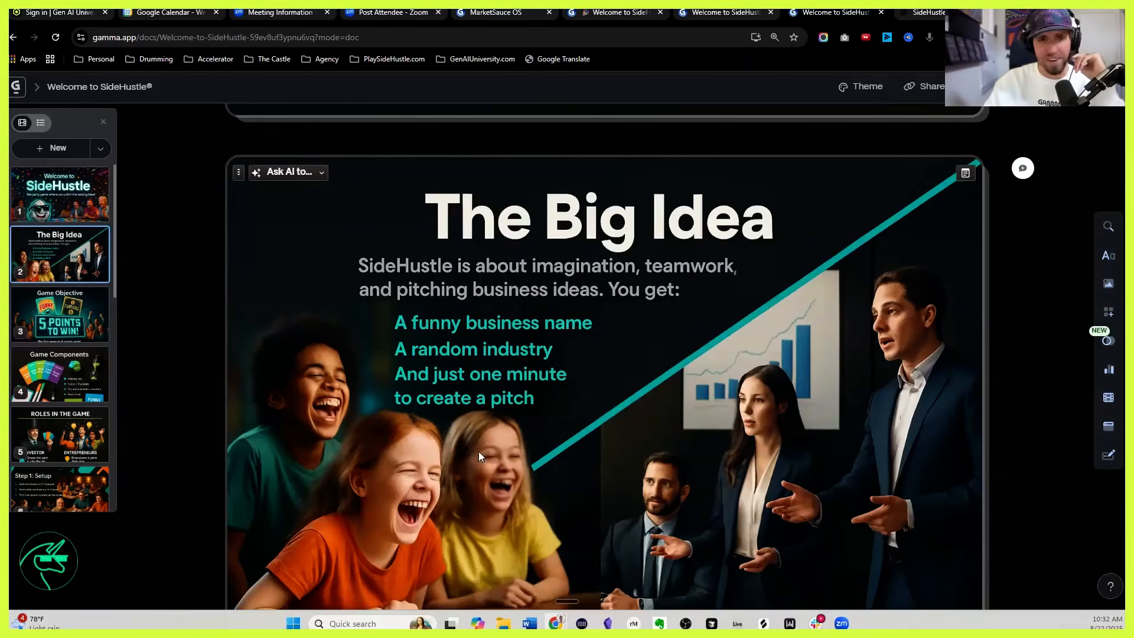
scroll(342, 344, "down", 5)
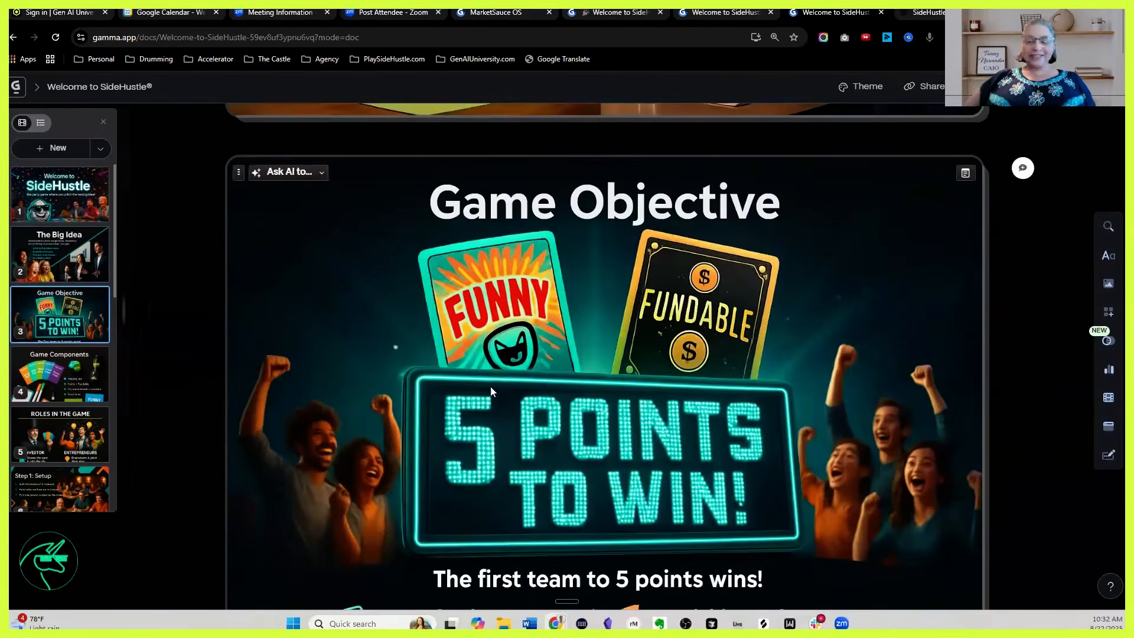
left_click(60, 373)
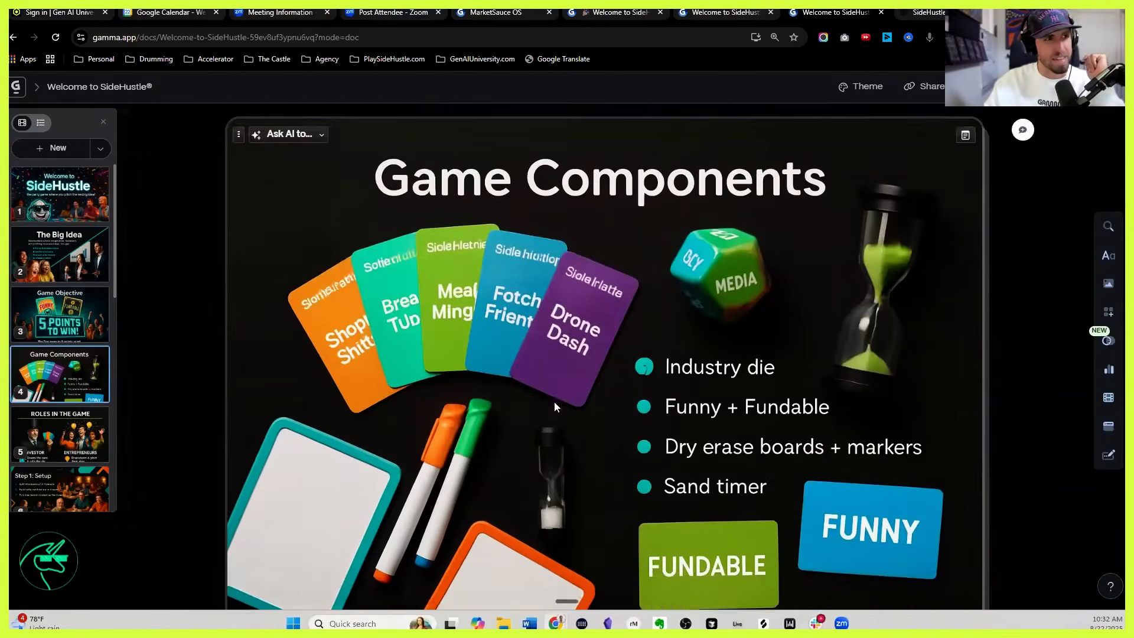
left_click(78, 445)
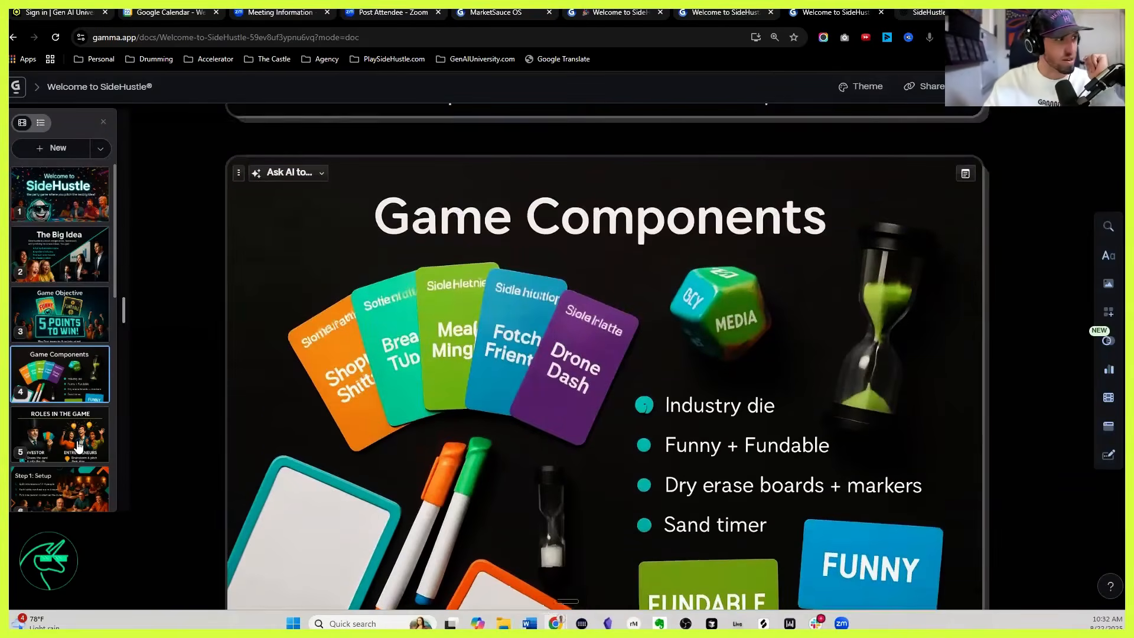
scroll(42, 381, "down", 5)
left_click(41, 381)
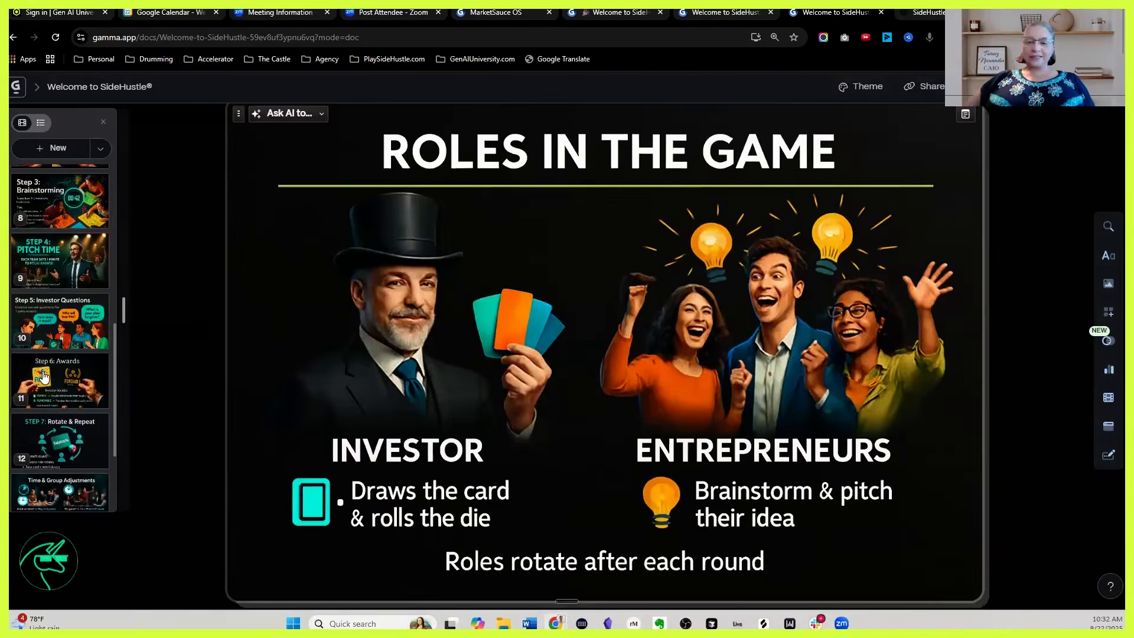
Step: Reopen the deck's source prompt, set the image art style to Illustration, and generate another 15-card version
left_click(1080, 86)
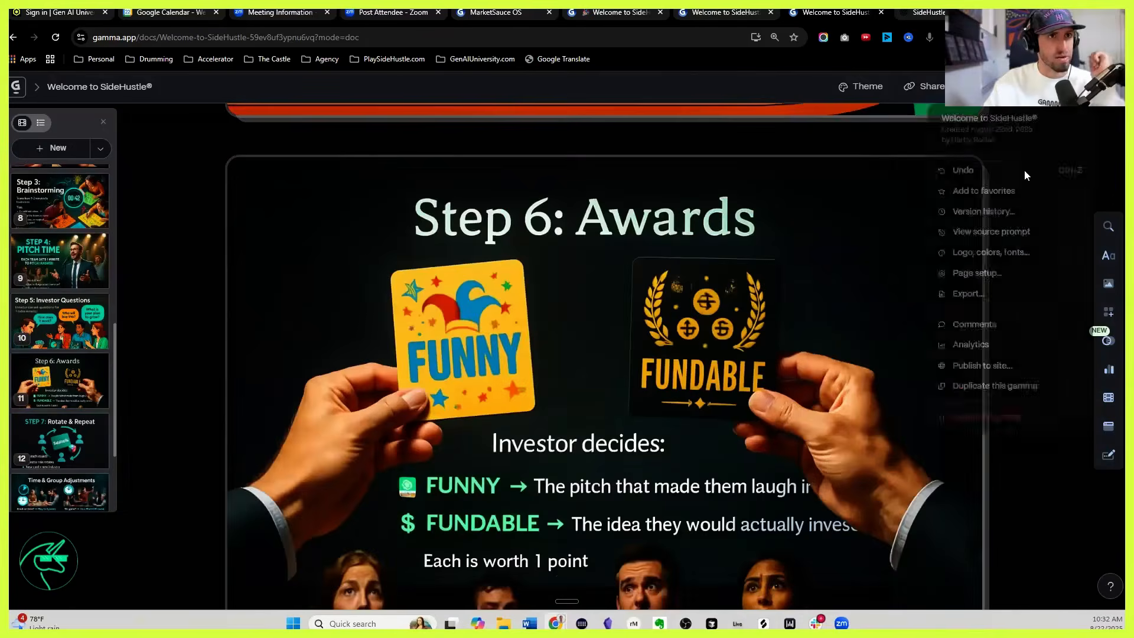
left_click(983, 242)
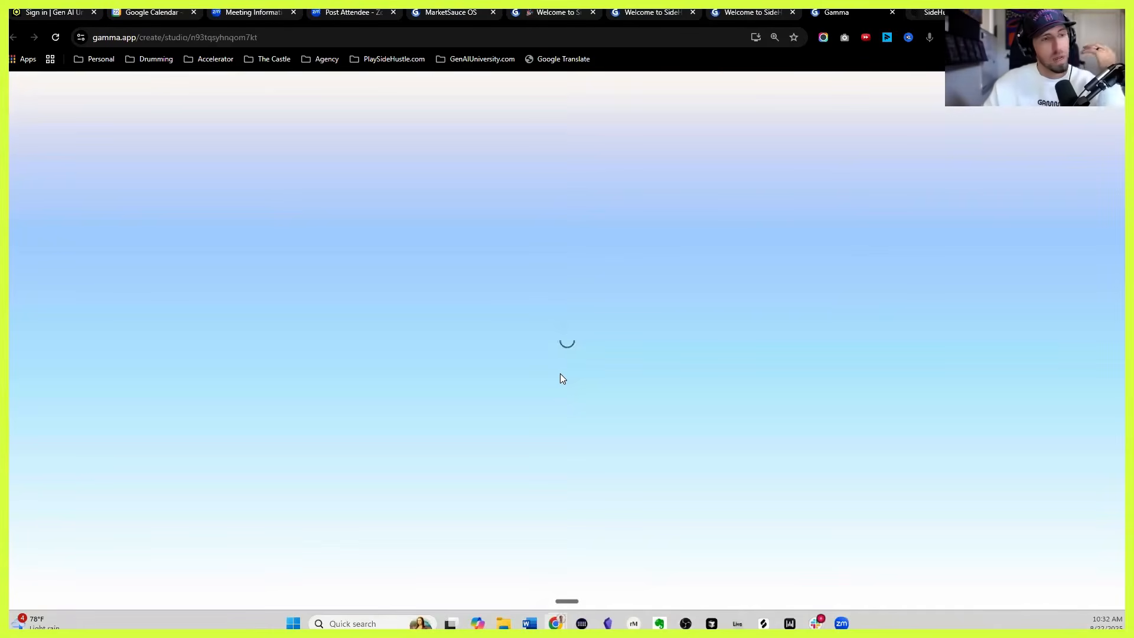
scroll(547, 385, "down", 20)
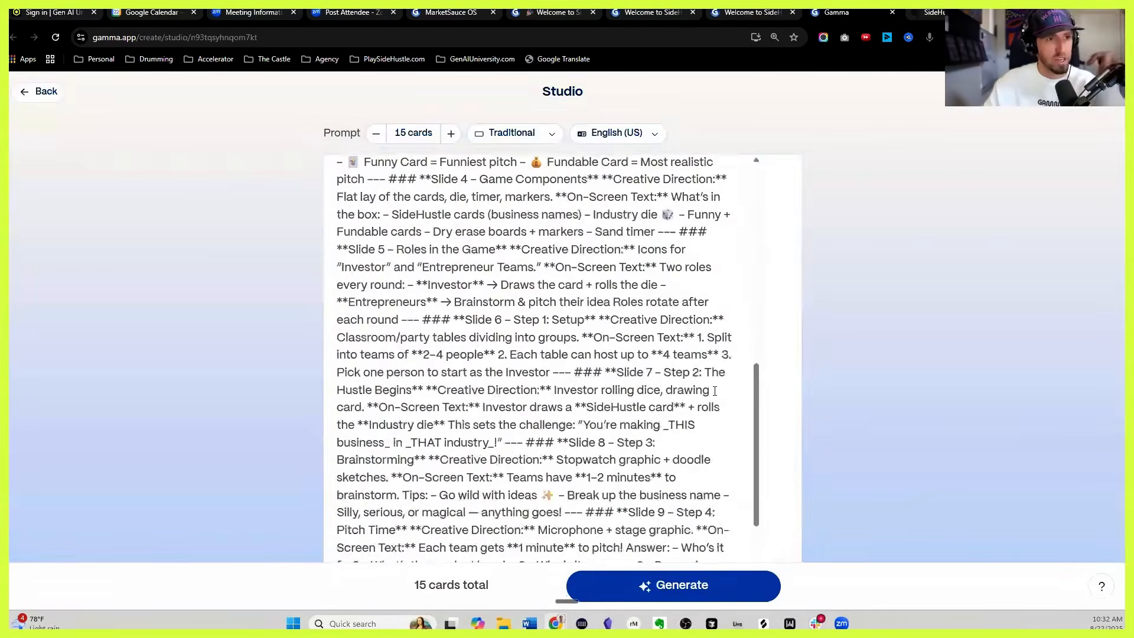
scroll(709, 408, "down", 15)
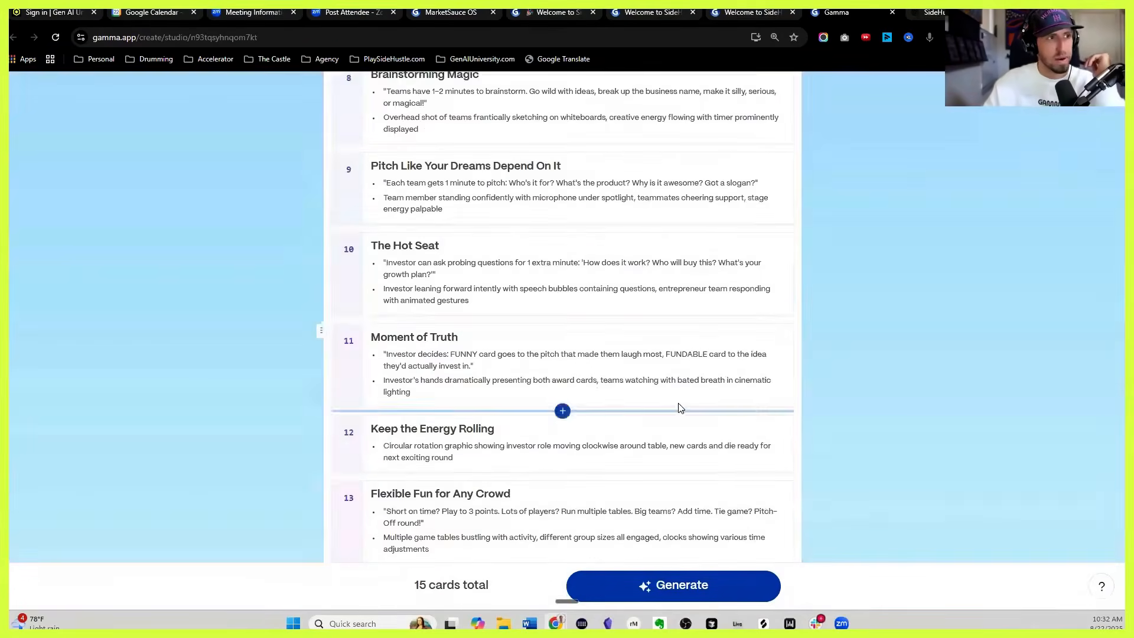
left_click(463, 453)
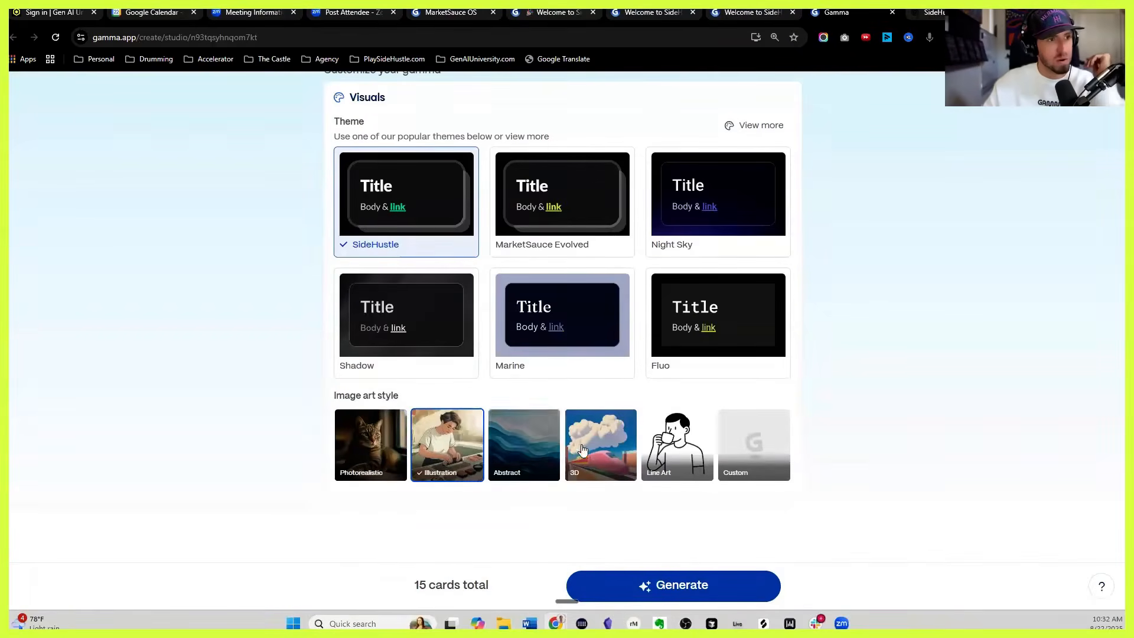
left_click(660, 587)
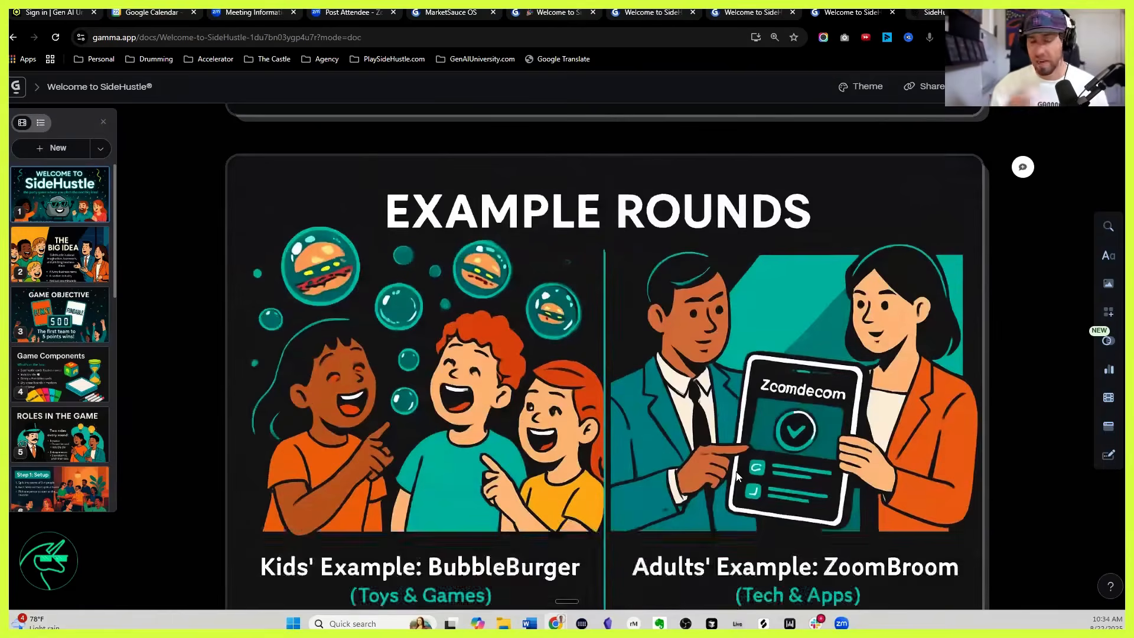
Step: Review the illustrated deck's Example Rounds slide and its first five slides, from the welcome slide to Roles in the Game
scroll(735, 476, "up", 1)
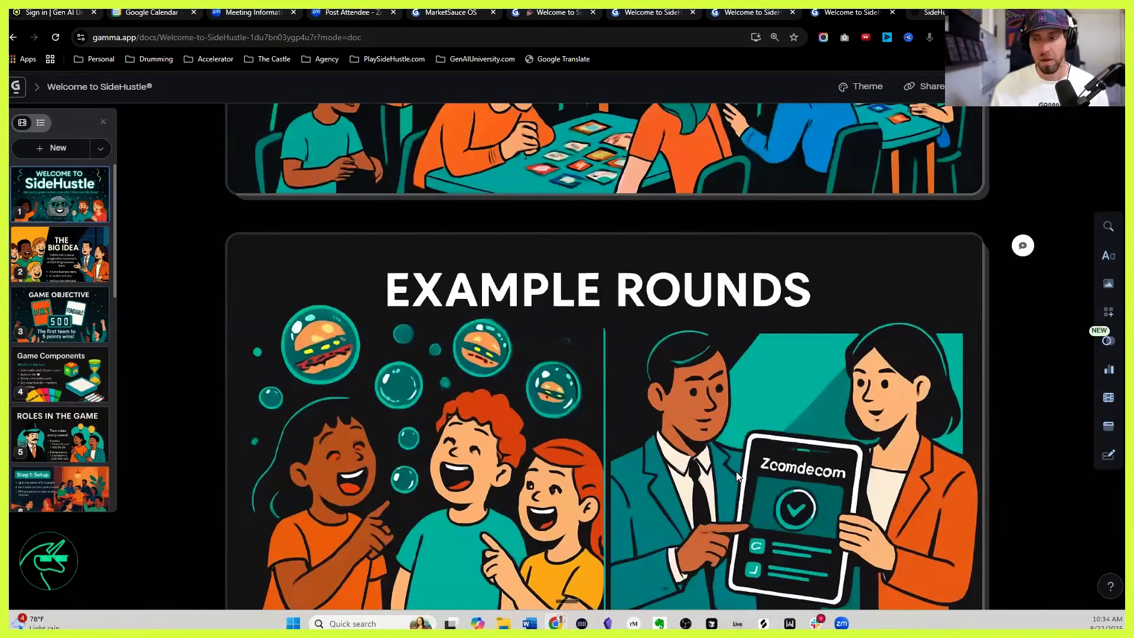
mouse_move(749, 466)
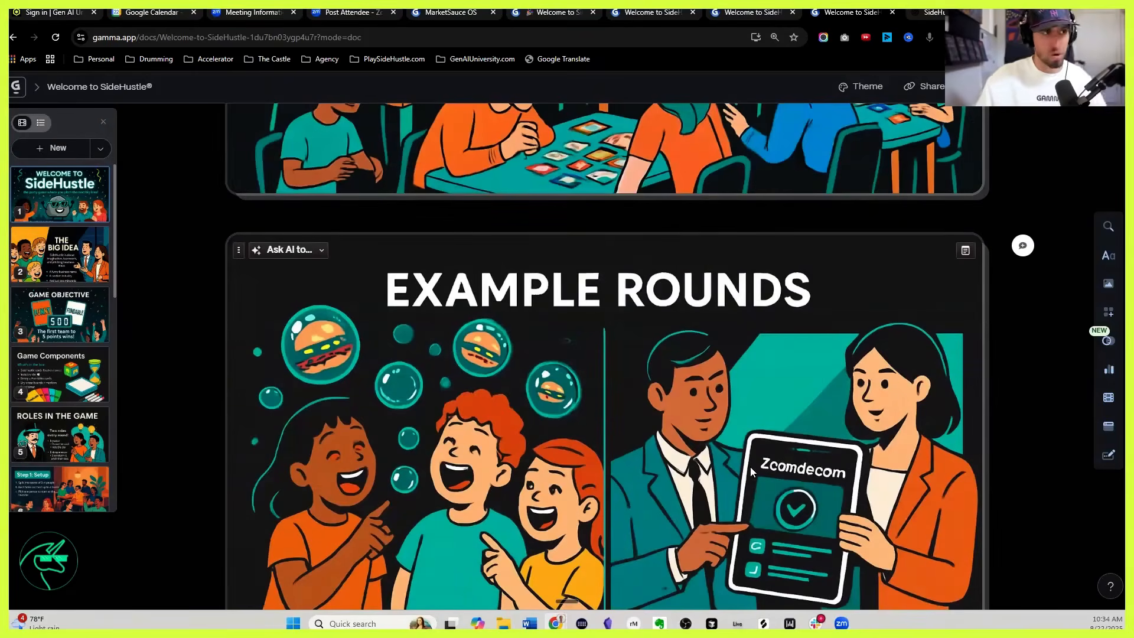
left_click(71, 198)
mouse_move(564, 446)
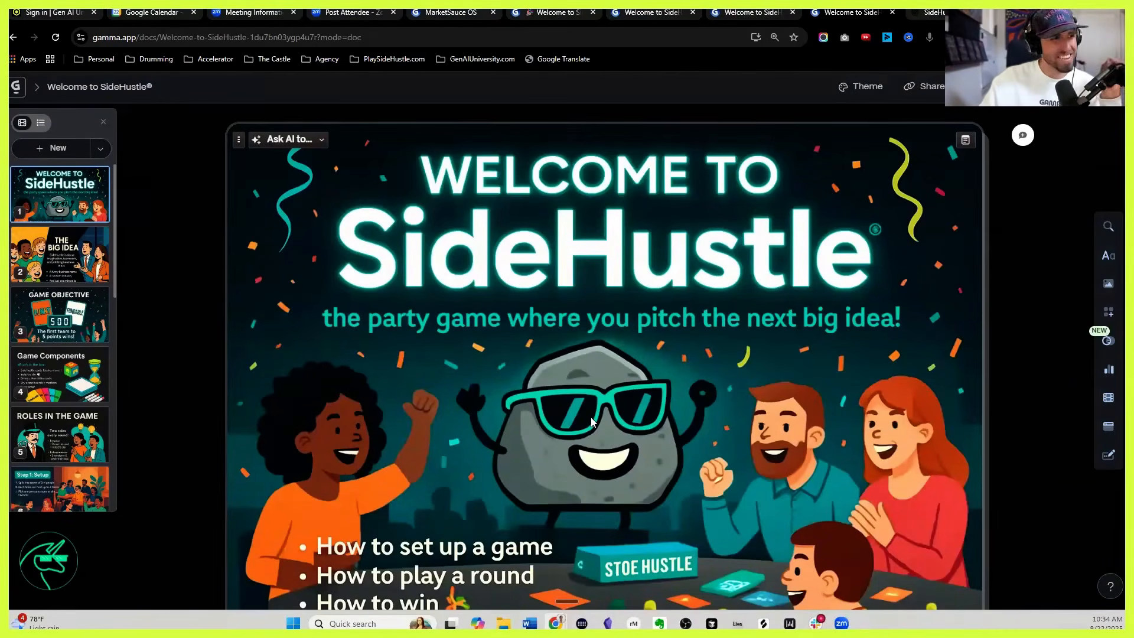
scroll(609, 409, "down", 1)
left_click(61, 254)
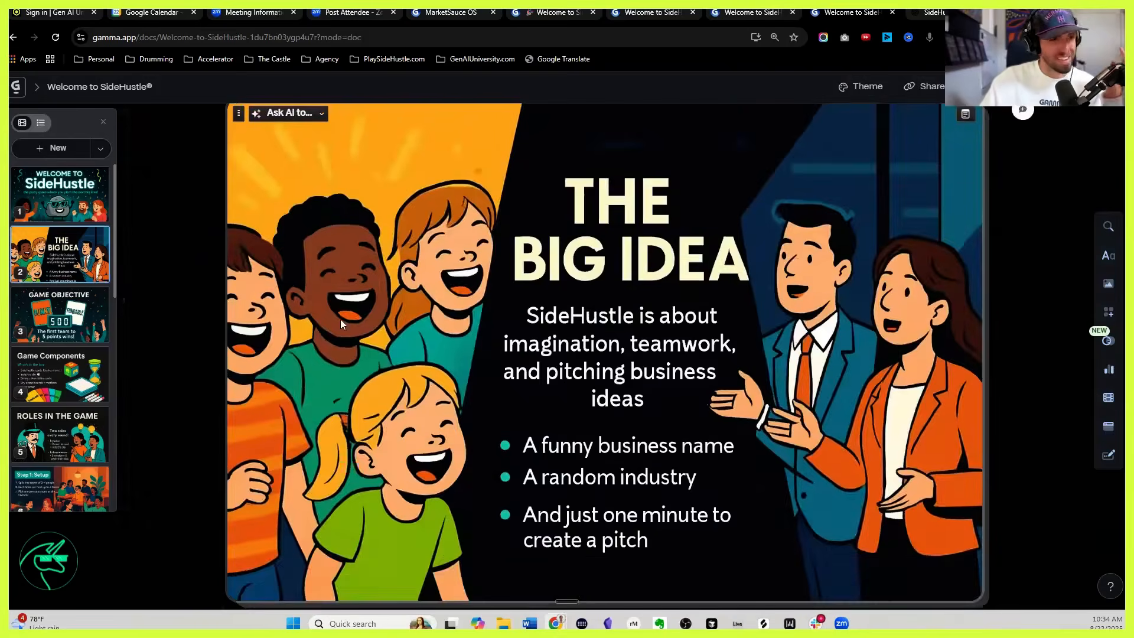
left_click(75, 318)
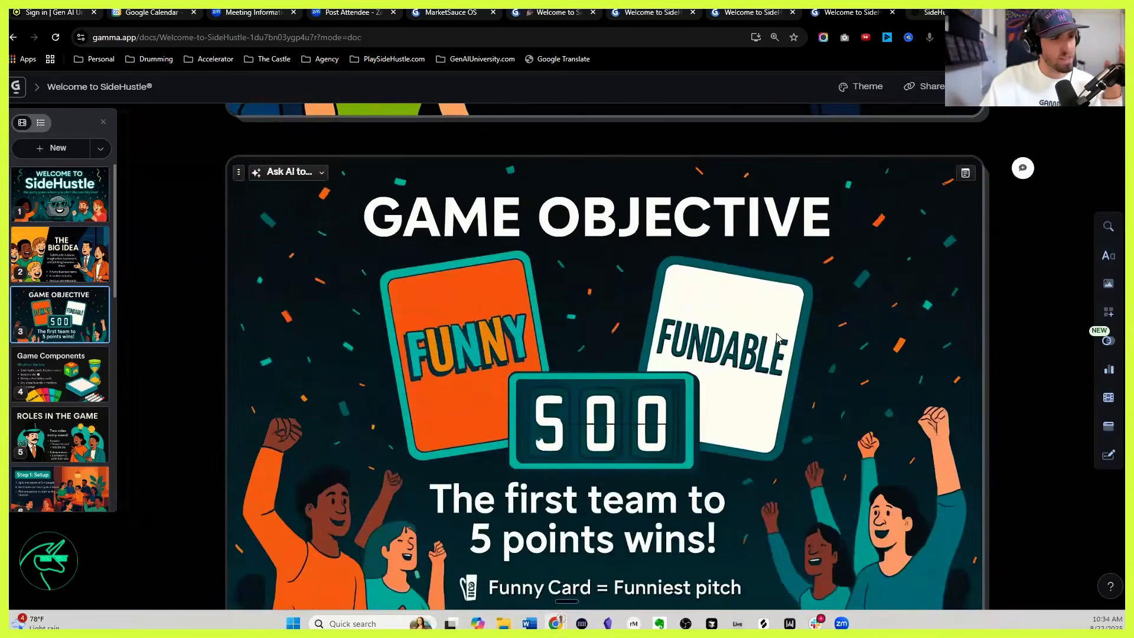
left_click(49, 390)
left_click(53, 434)
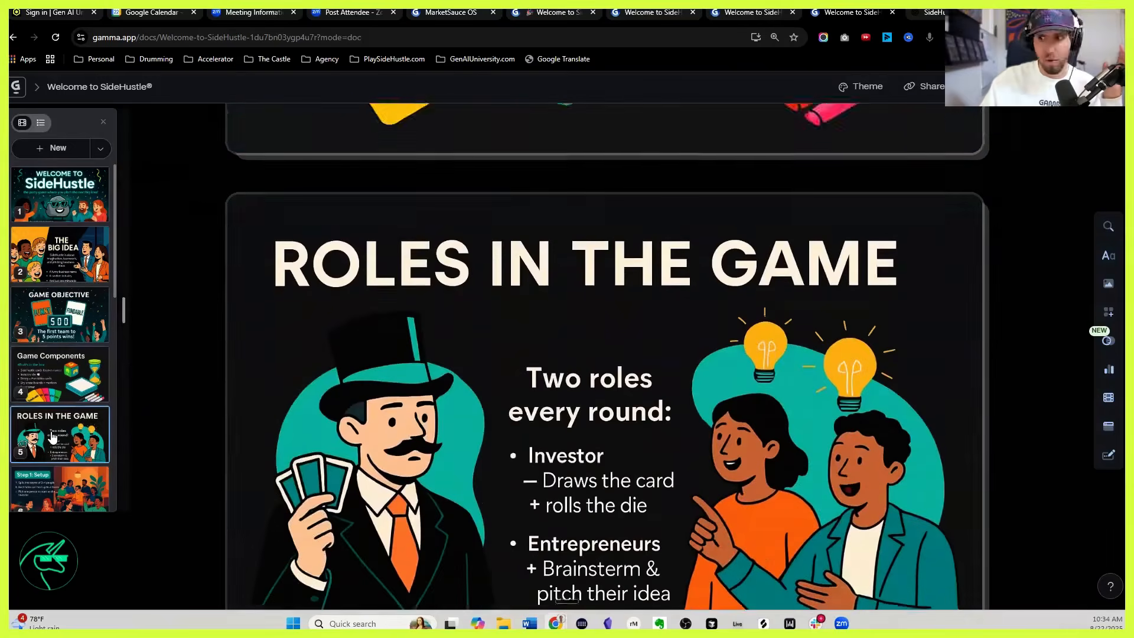
scroll(791, 478, "down", 1)
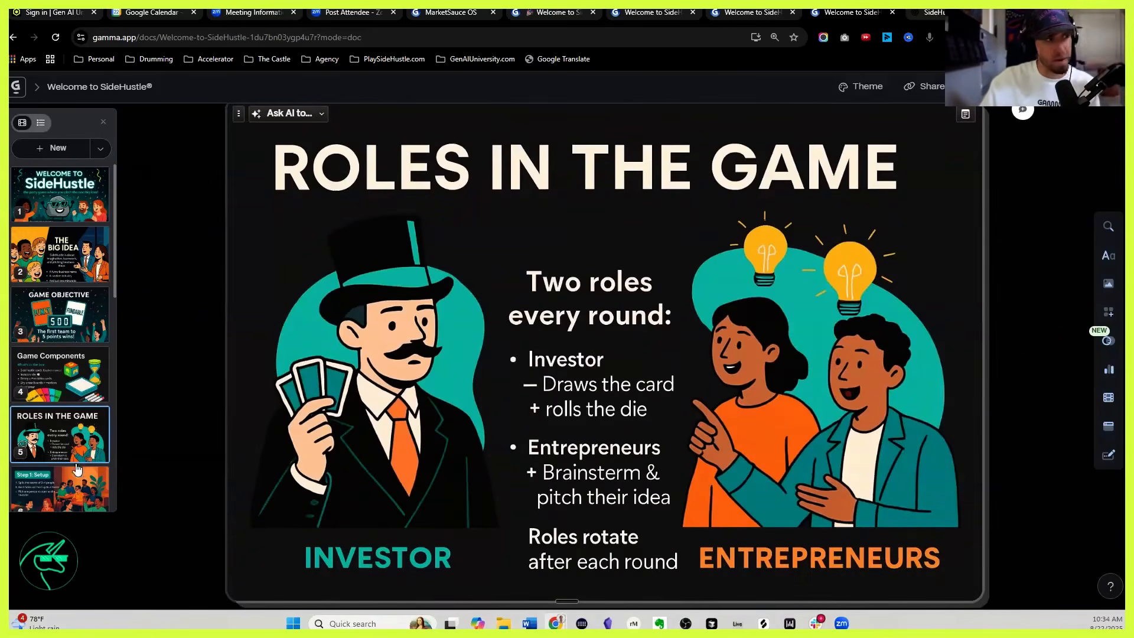
Step: View the Pitch Time, Investor Questions and closing Keep Hustlin', Keep Laughing slides of the illustrated deck
scroll(62, 463, "down", 2)
left_click(63, 442)
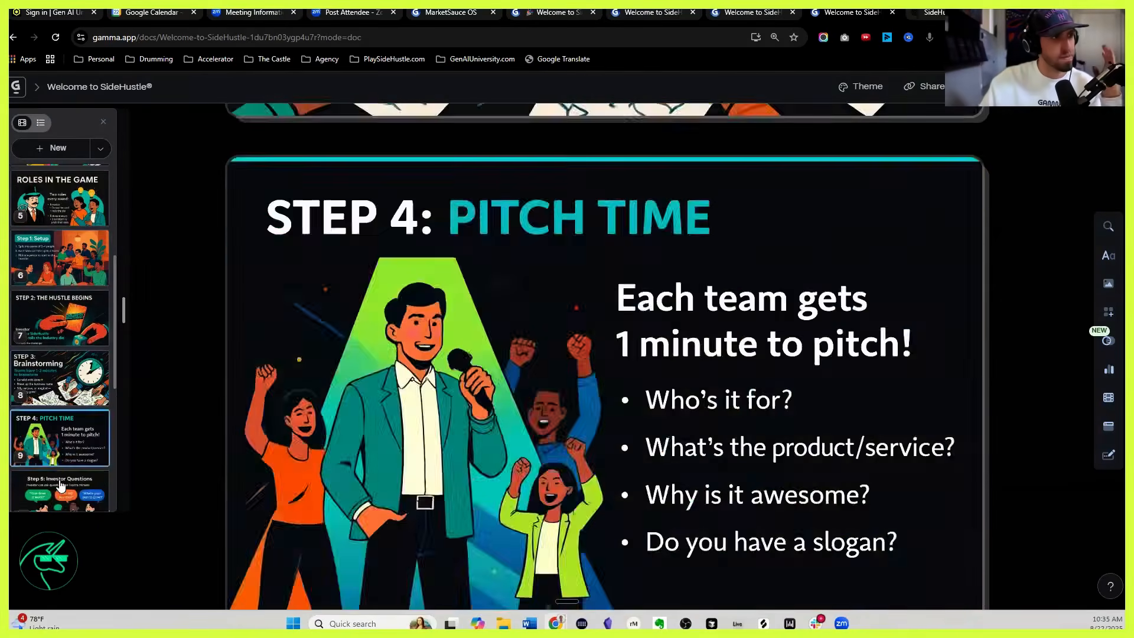
left_click(62, 483)
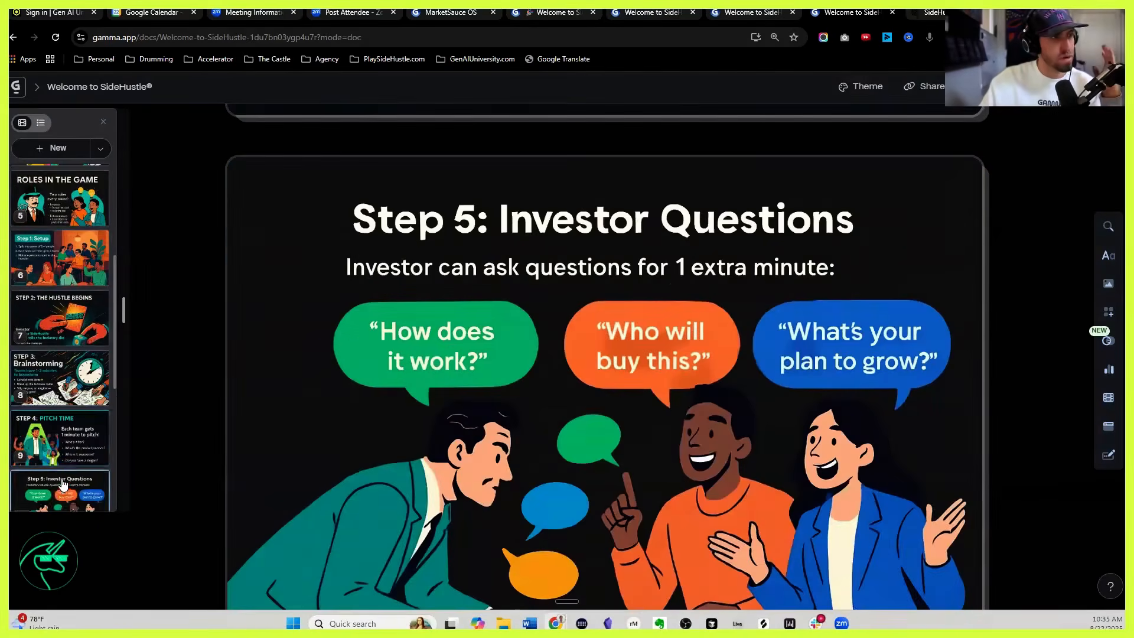
scroll(64, 483, "down", 3)
scroll(72, 470, "down", 3)
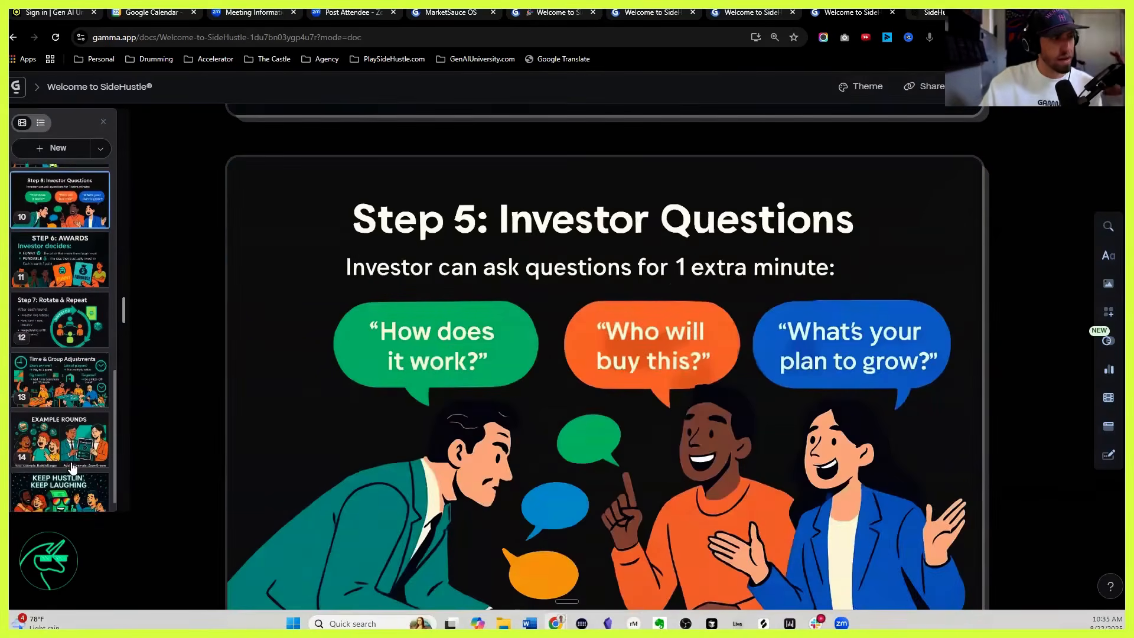
left_click(72, 472)
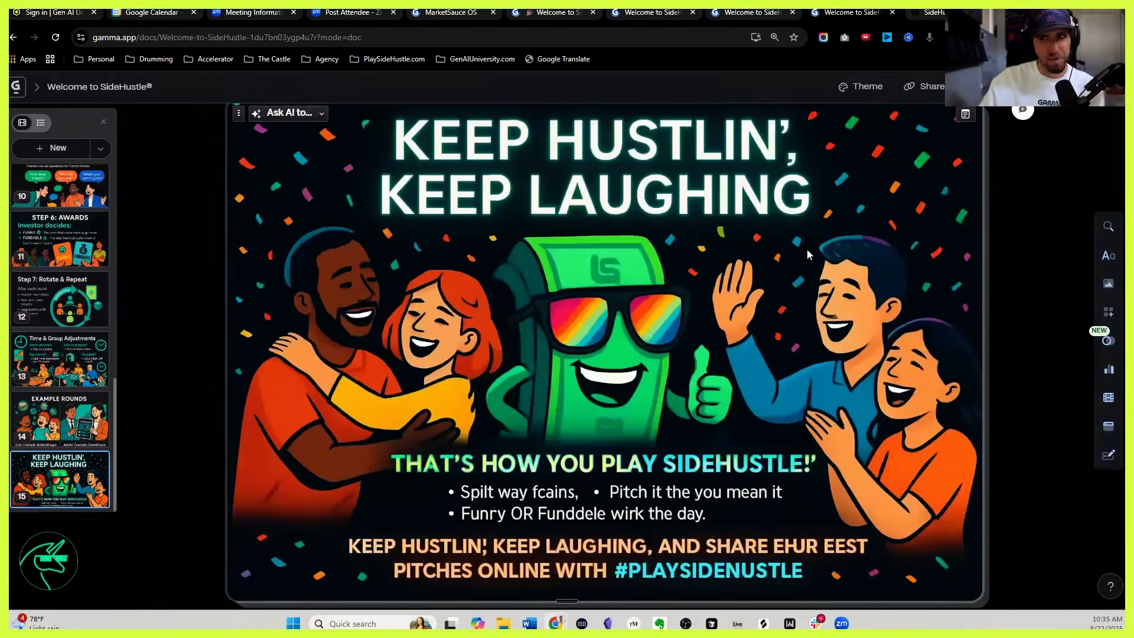
Step: Switch to ChatGPT and request deck additions covering free online play at playsidehustle.com and the AI unicorn guide at studio.sidehustle.com, plus a classroom whiteboard look
left_click(921, 13)
left_click(762, 575)
key("ctrl+super")
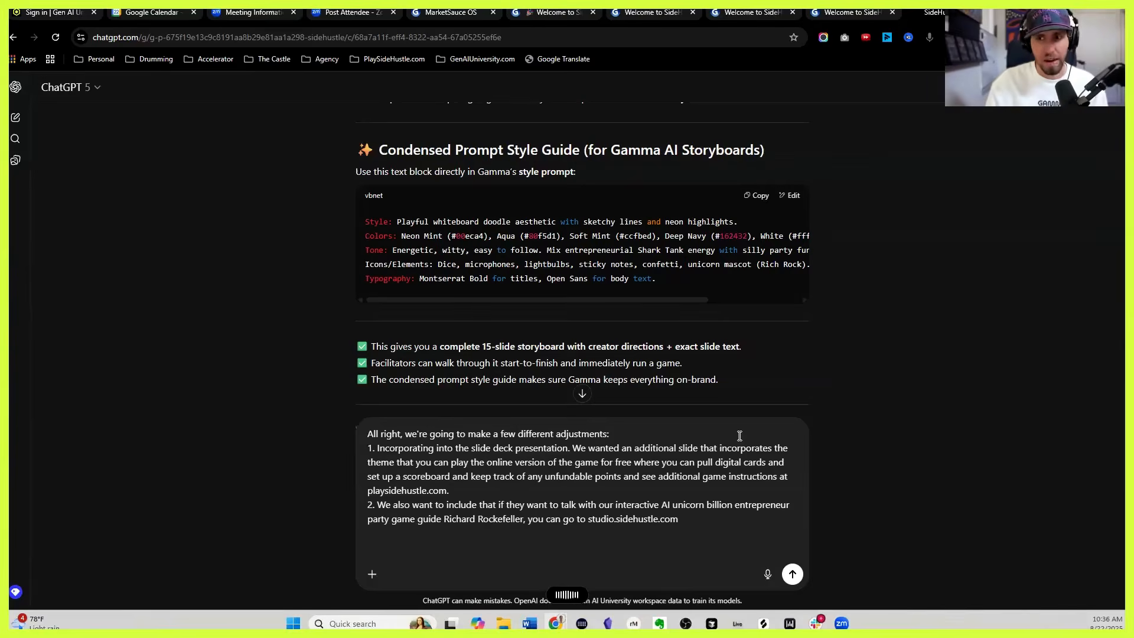
key("Return")
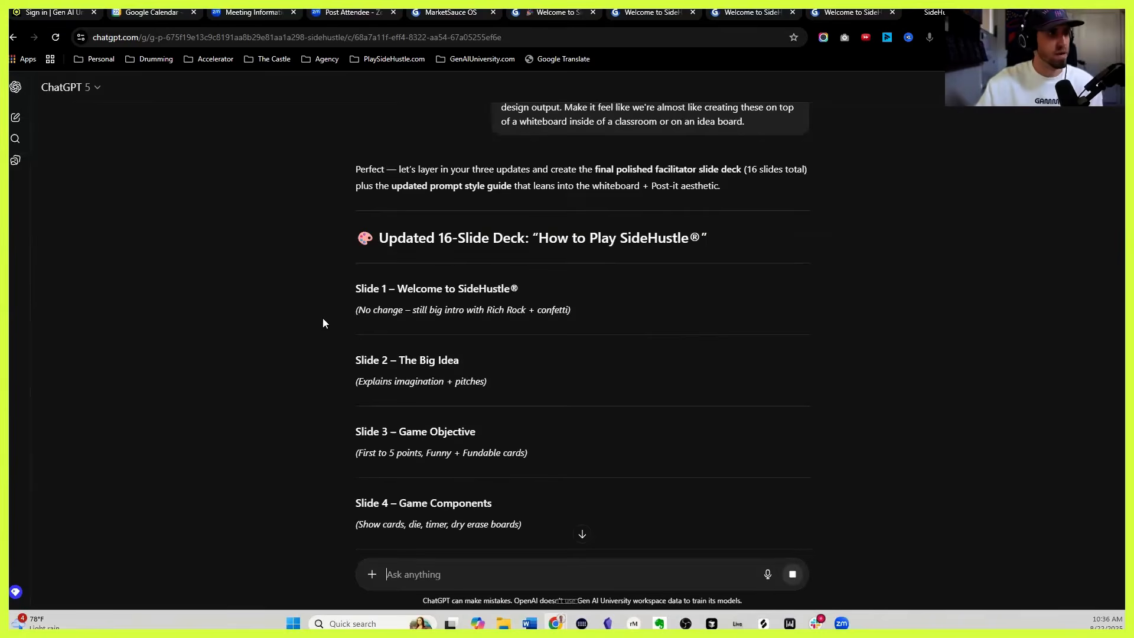
Step: Read through the updated deck outline, checking the new slides 15 and 16, the closing slide and the updated prompt style guide
scroll(422, 319, "down", 7)
scroll(421, 396, "down", 2)
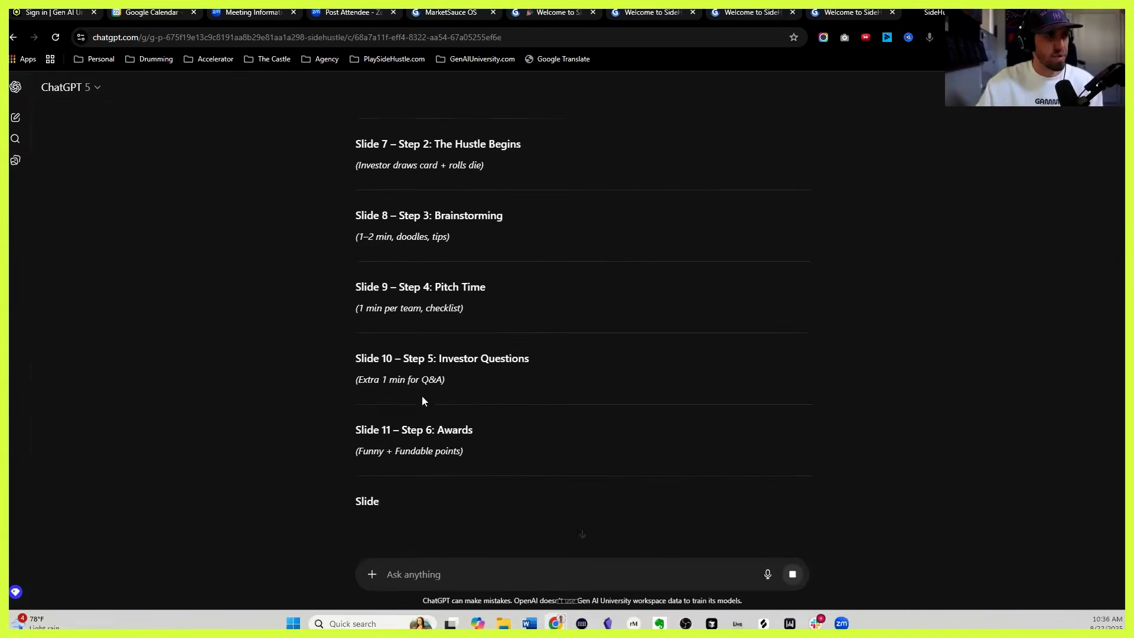
scroll(423, 395, "down", 3)
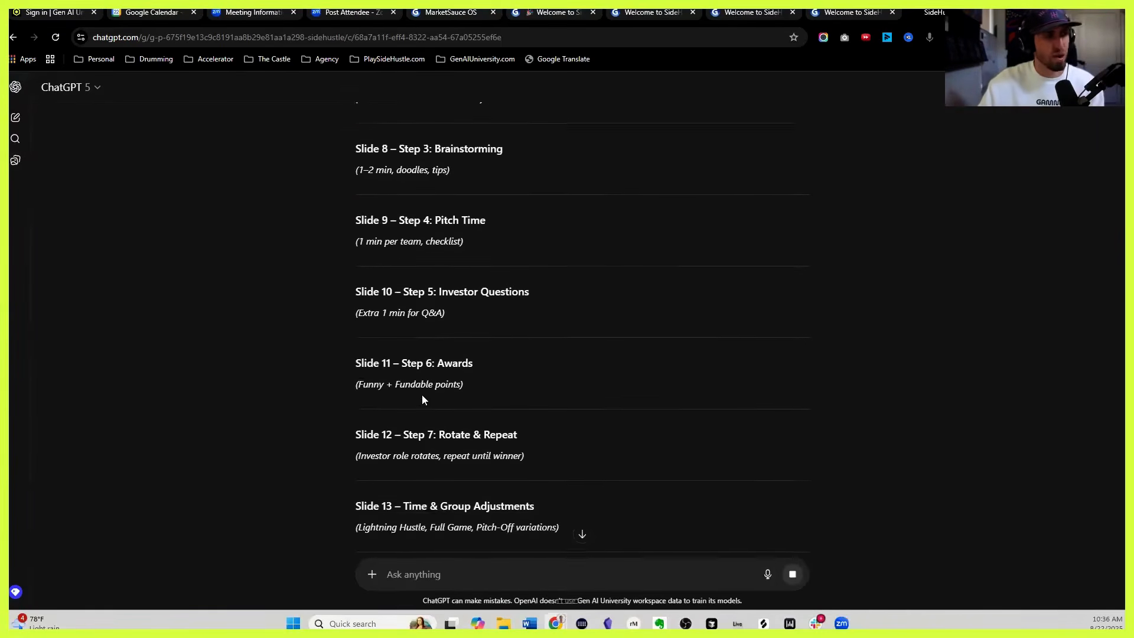
scroll(370, 354, "down", 1)
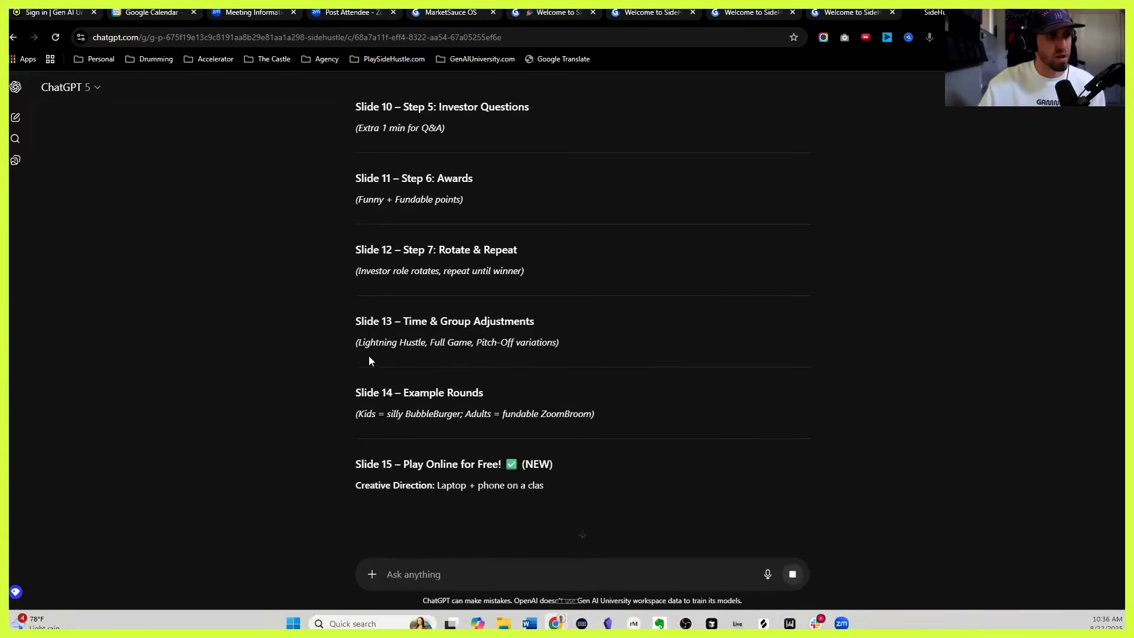
scroll(405, 334, "down", 3)
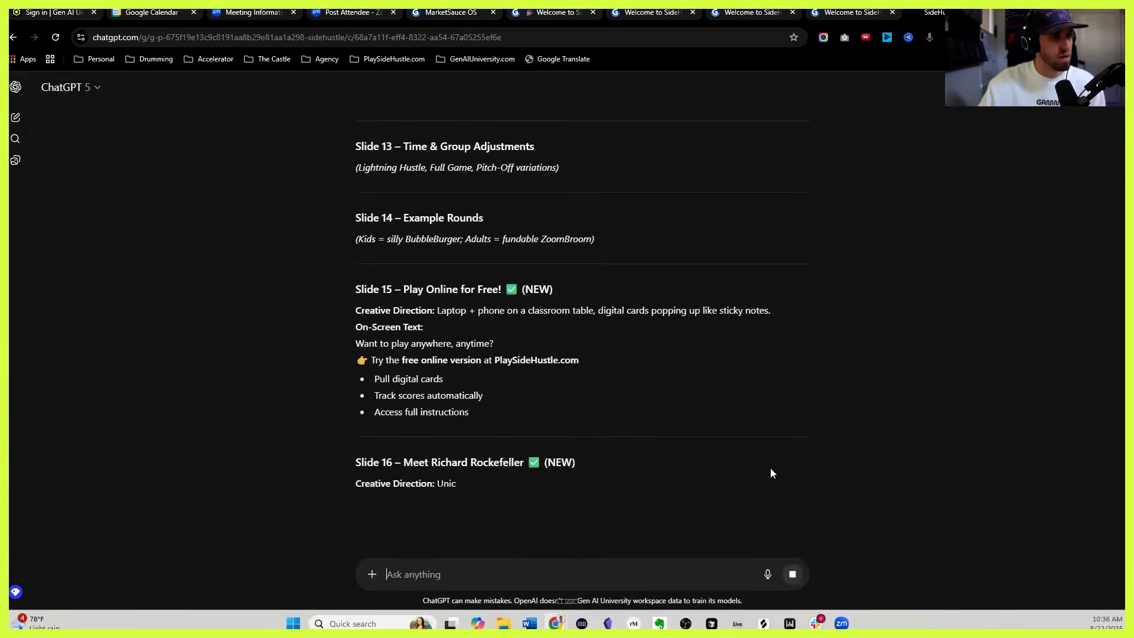
scroll(323, 343, "down", 1)
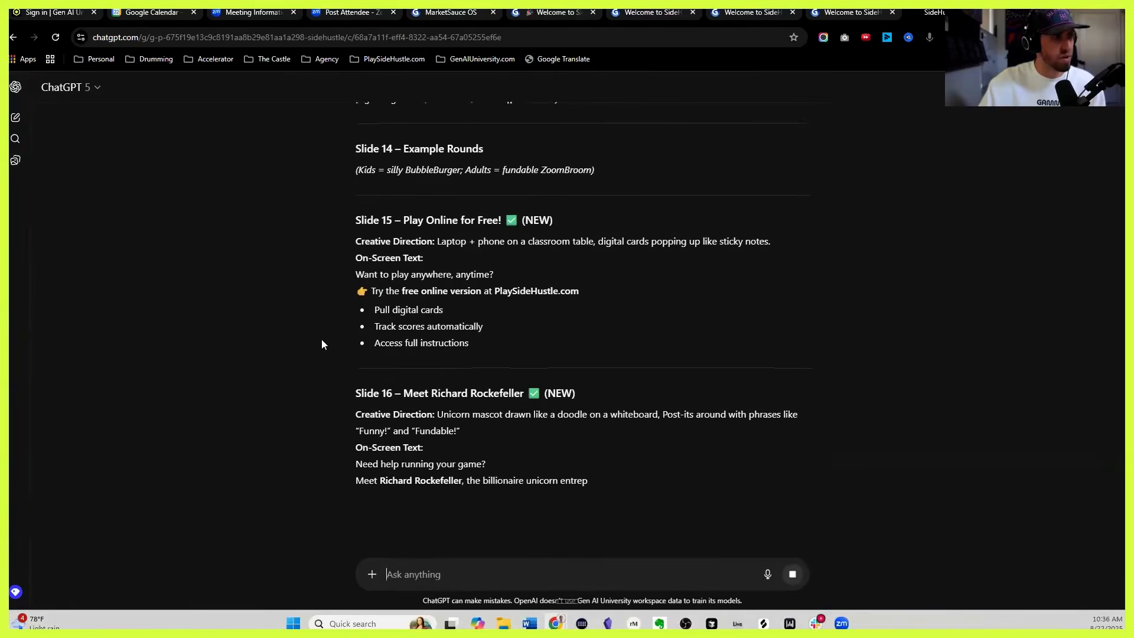
scroll(323, 343, "down", 3)
left_click_drag(353, 207, 656, 326)
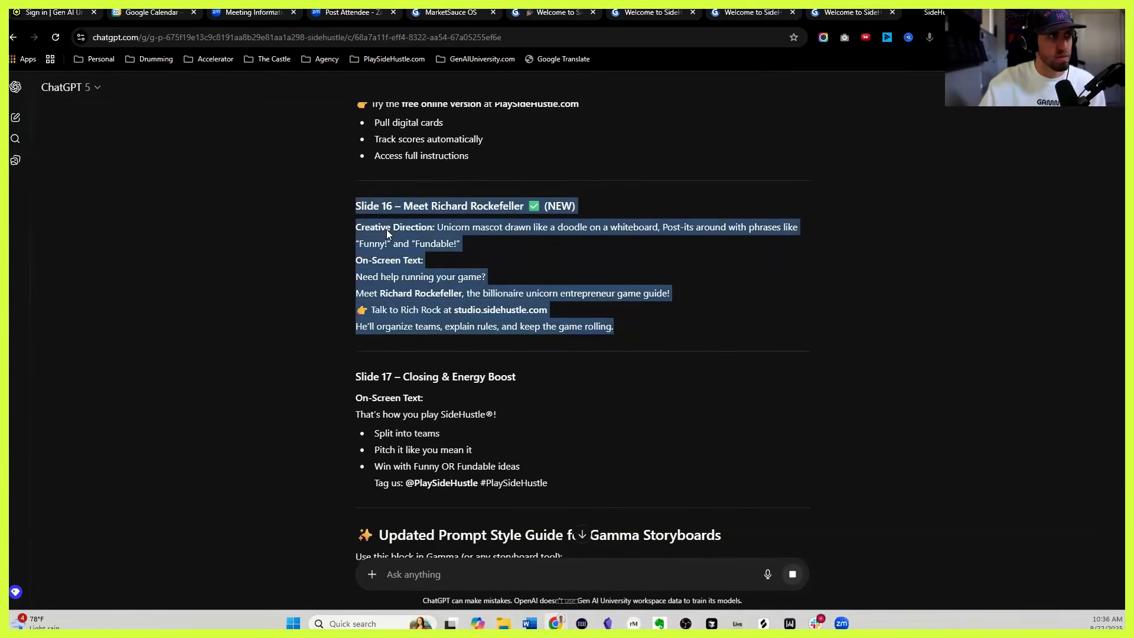
scroll(449, 496, "down", 3)
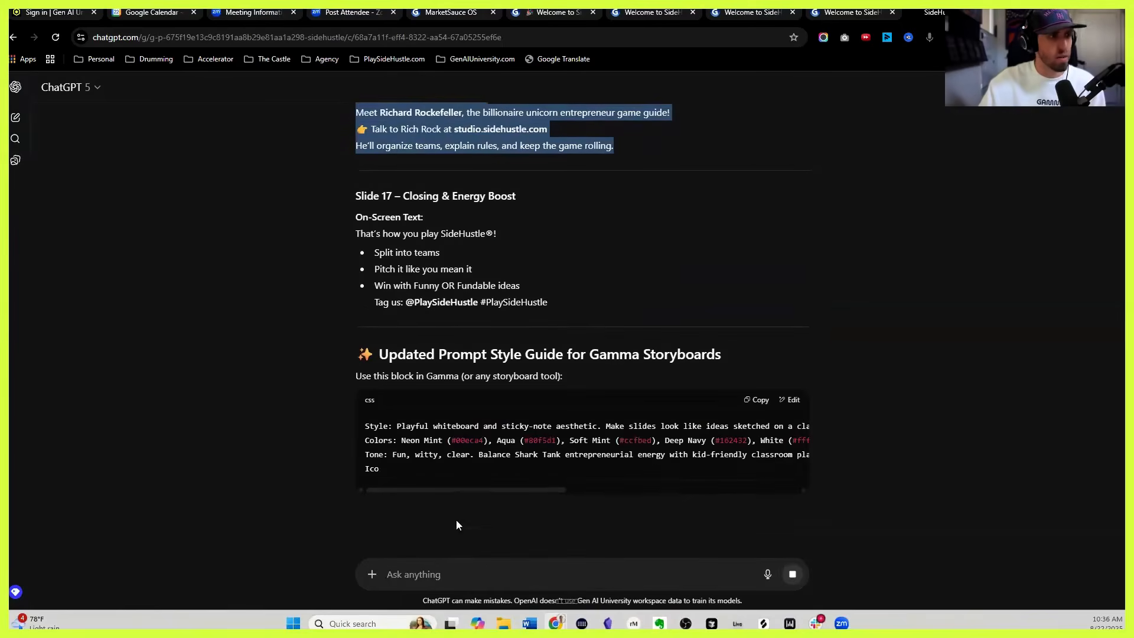
Step: Ask ChatGPT for the exact prompts from top to finish, ready to copy and paste, and view the start of the storyboard block
left_click(483, 572)
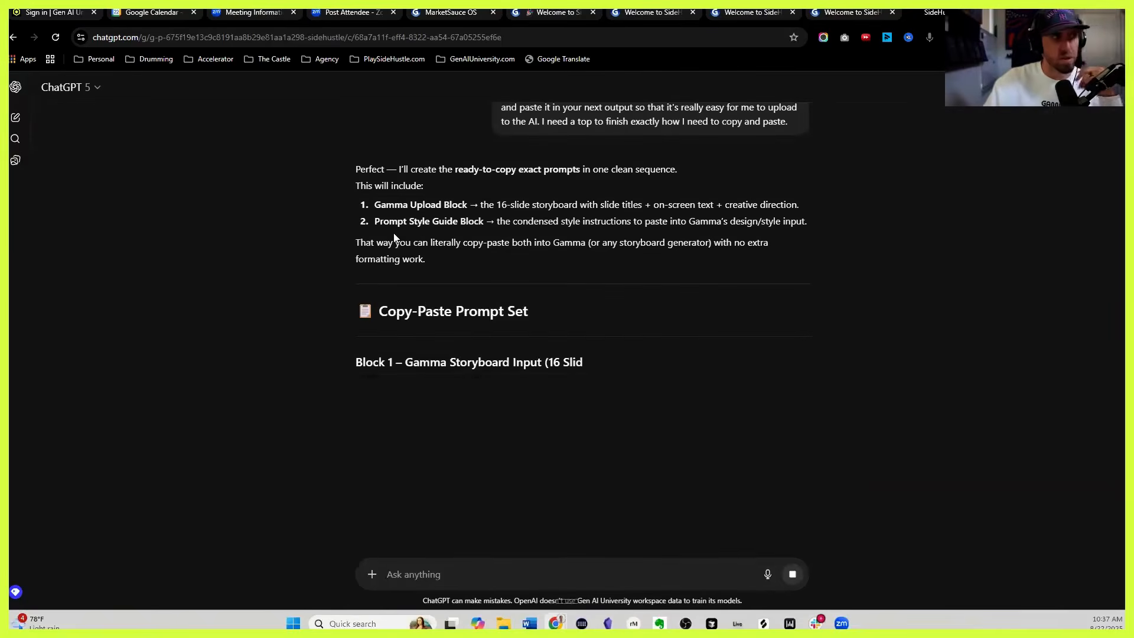
scroll(332, 326, "down", 3)
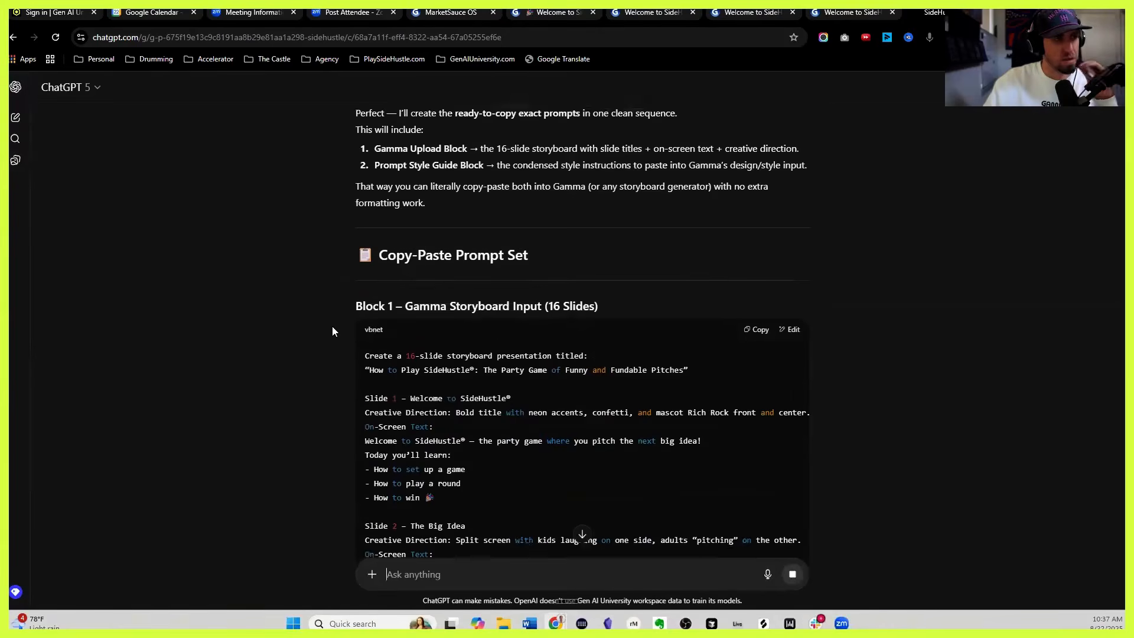
Step: Look through the copy-paste prompt set, from the Gamma style prompt block back to storyboard slides 14 to 17
scroll(414, 304, "down", 15)
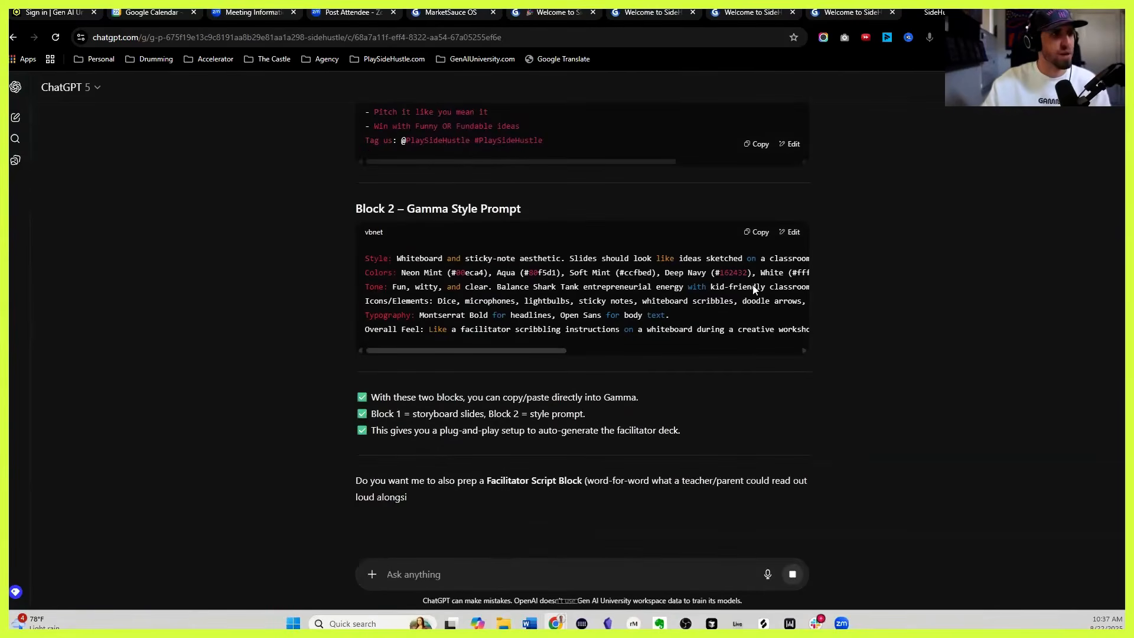
scroll(825, 201, "up", 7)
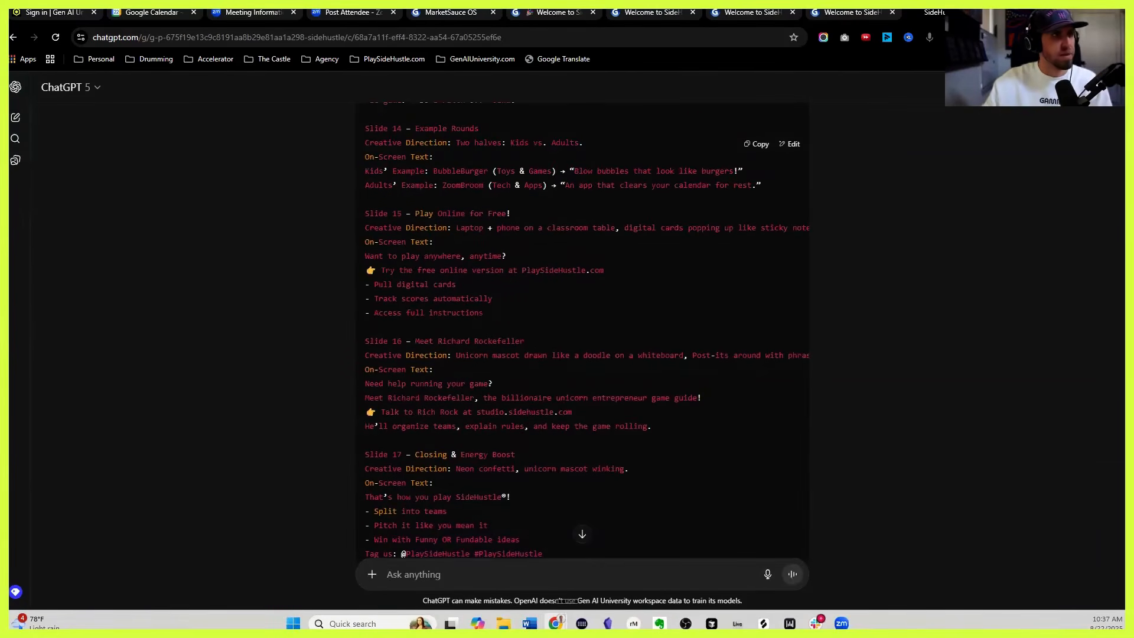
Step: Open studio.playsidehustle.com in a new browser tab and look over its home page, including the How to Play SideHustle section
key("ctrl+t")
type("marketsauce.ai")
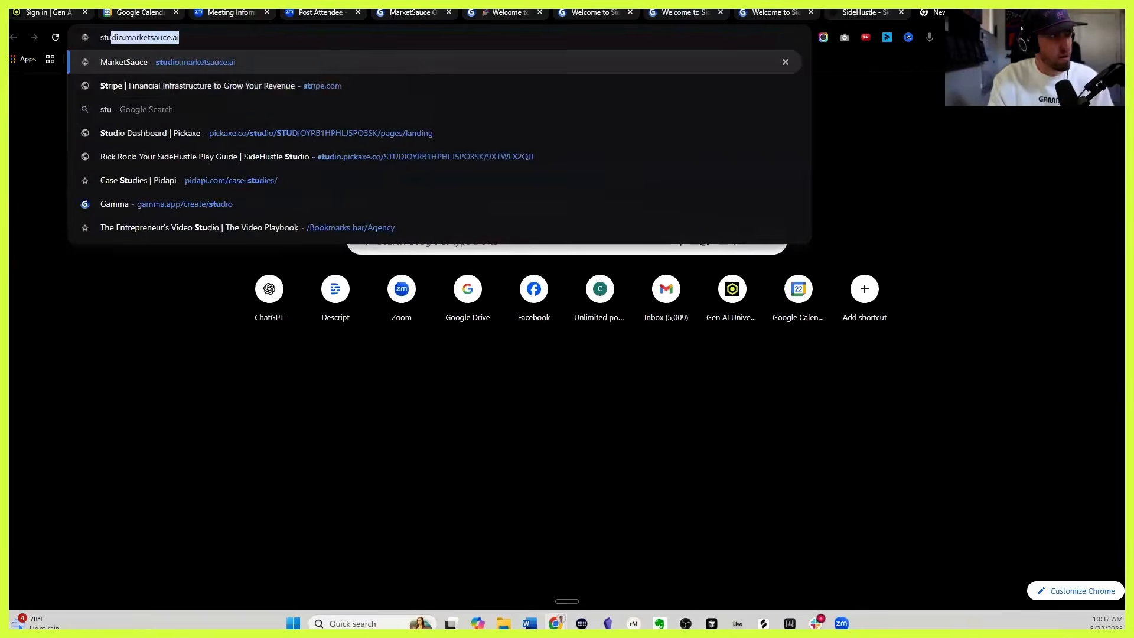
key("Return")
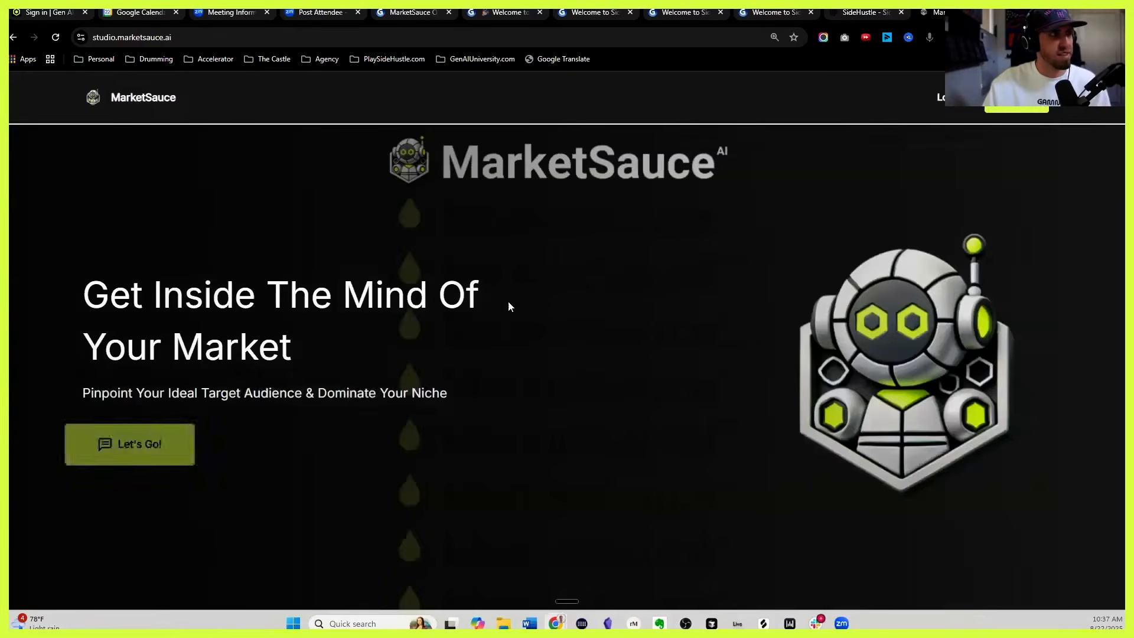
key("ctrl+l")
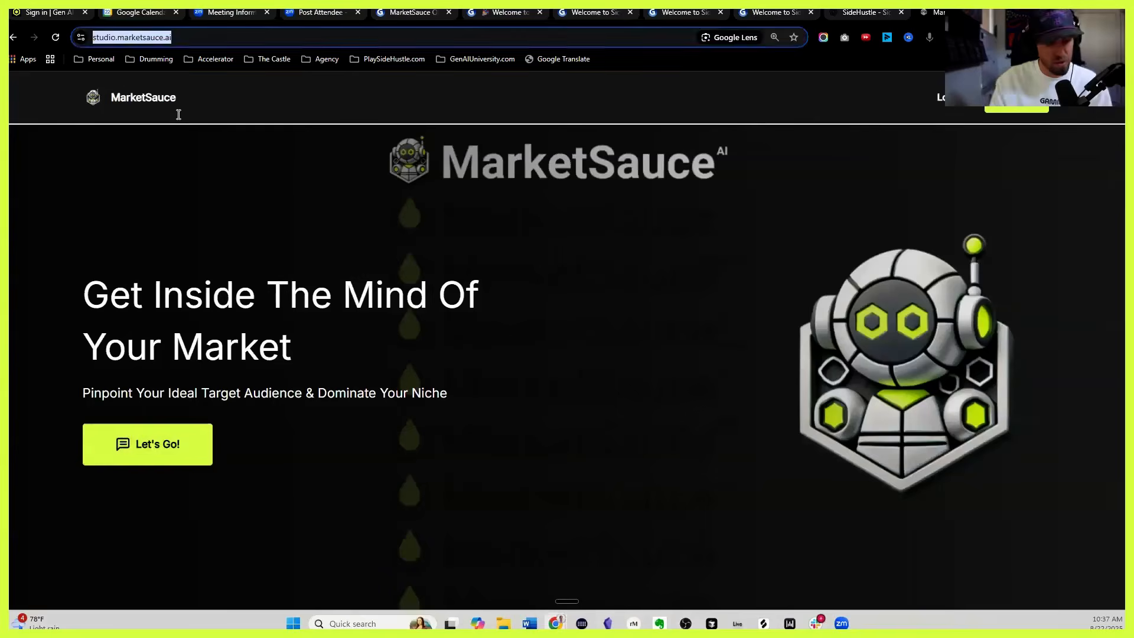
type("studip.")
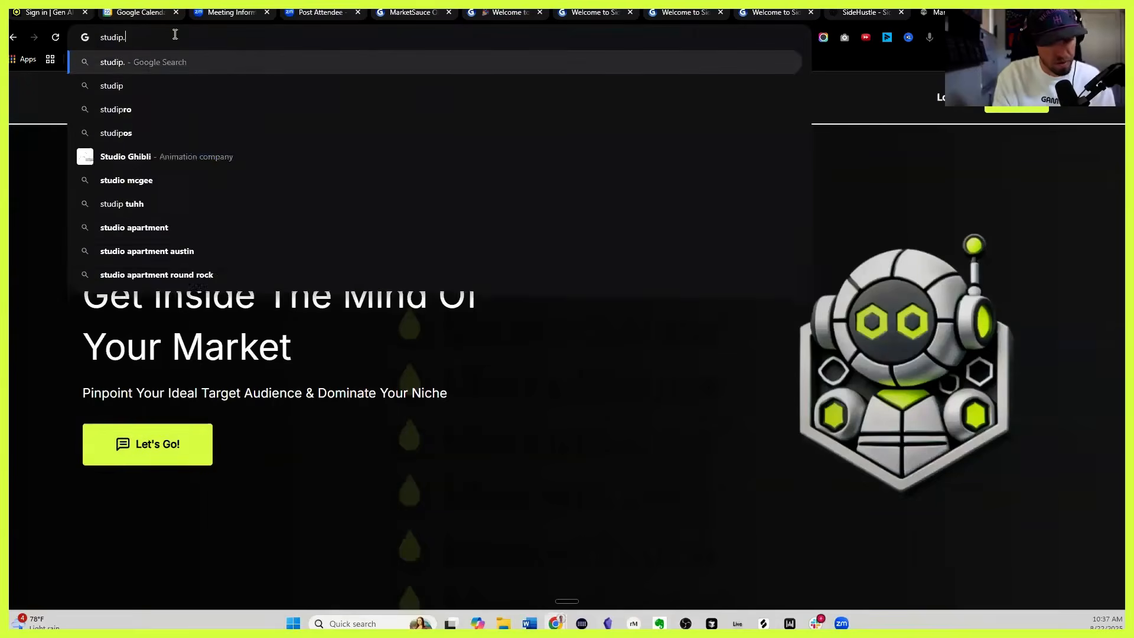
type("playsidehustle.com")
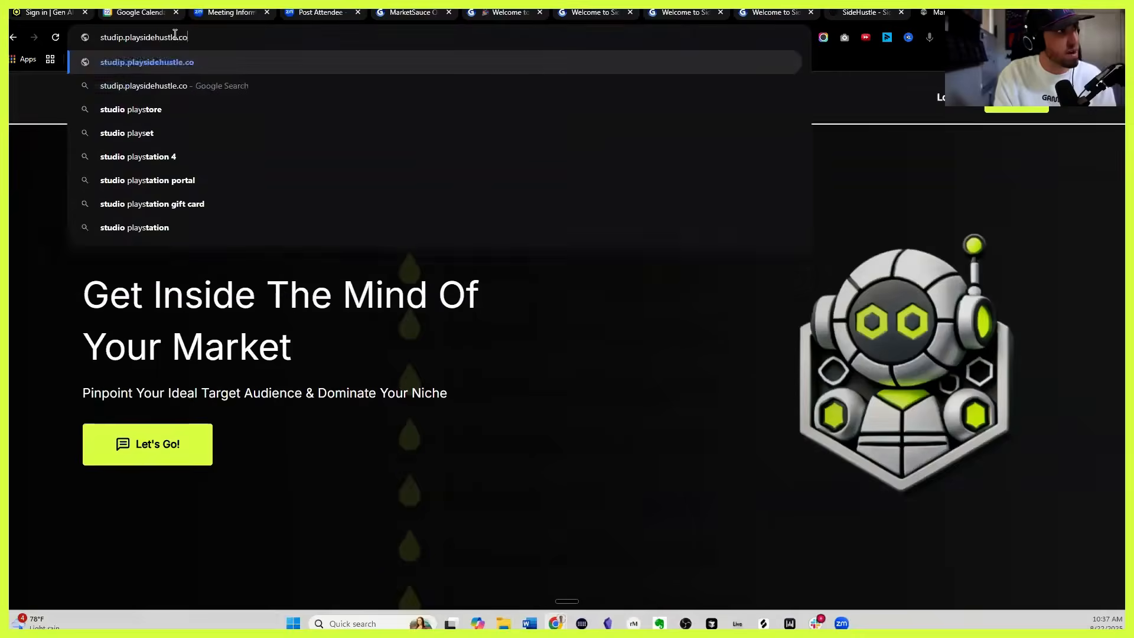
key("Return")
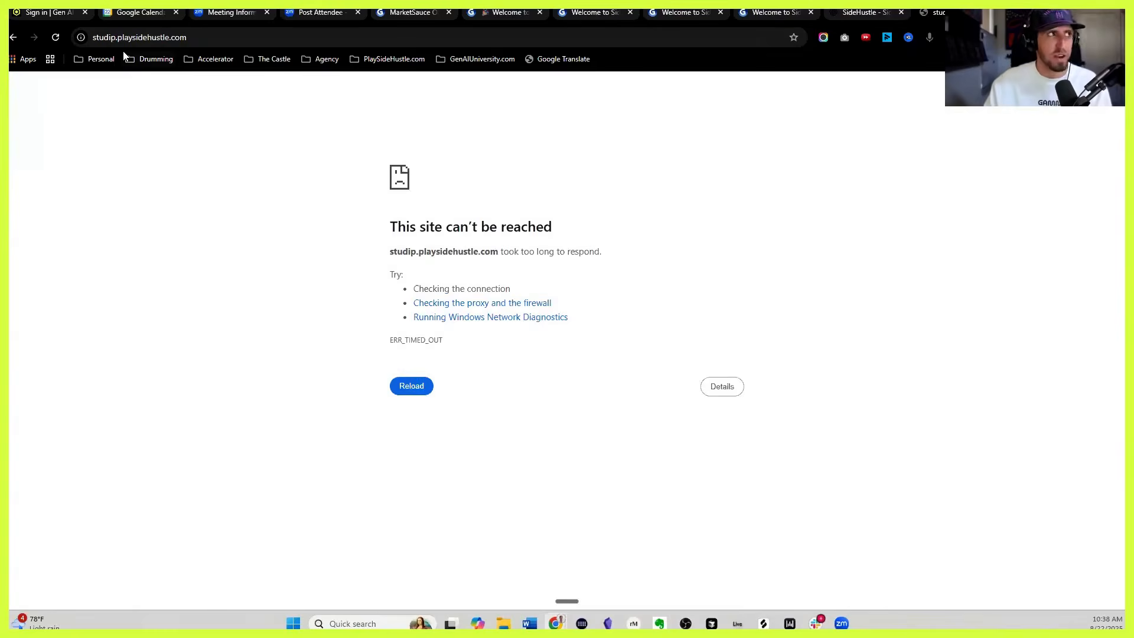
left_click(121, 40)
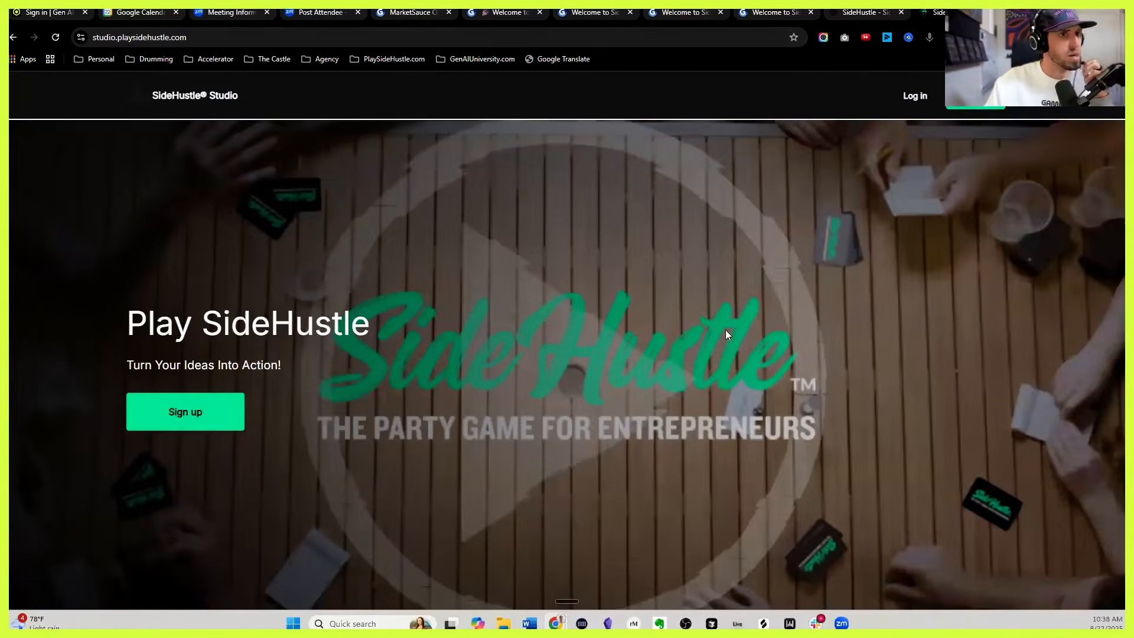
scroll(431, 280, "down", 8)
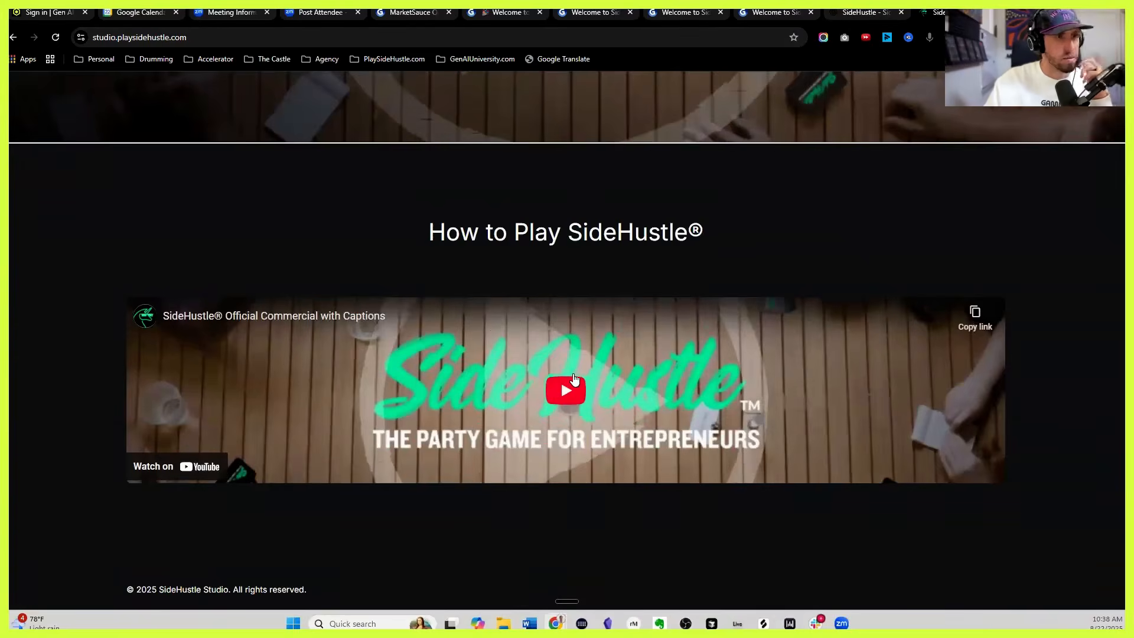
scroll(560, 379, "up", 8)
Step: Sign up to SideHustle Studio with an existing Google account and open the Rick Rock game guide chat
left_click(217, 403)
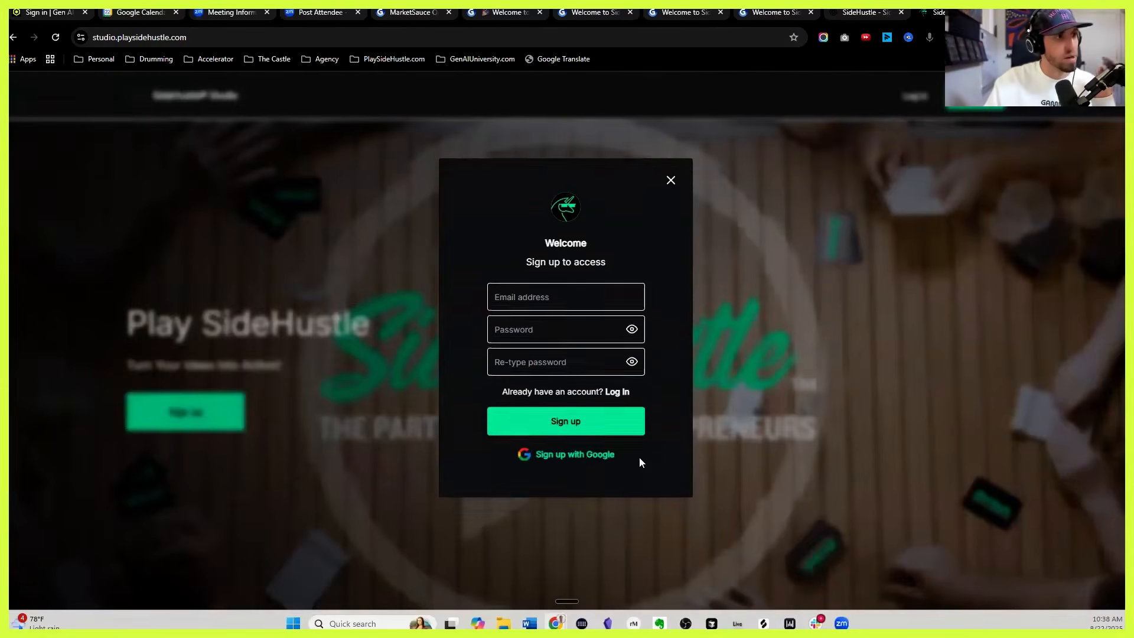
left_click(583, 468)
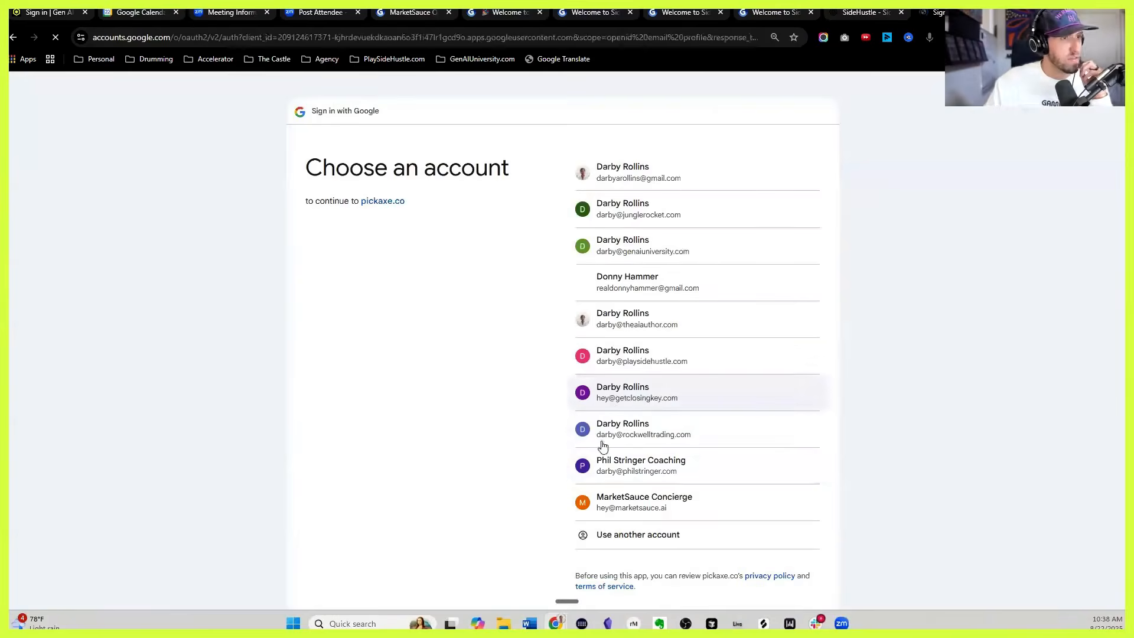
left_click(643, 319)
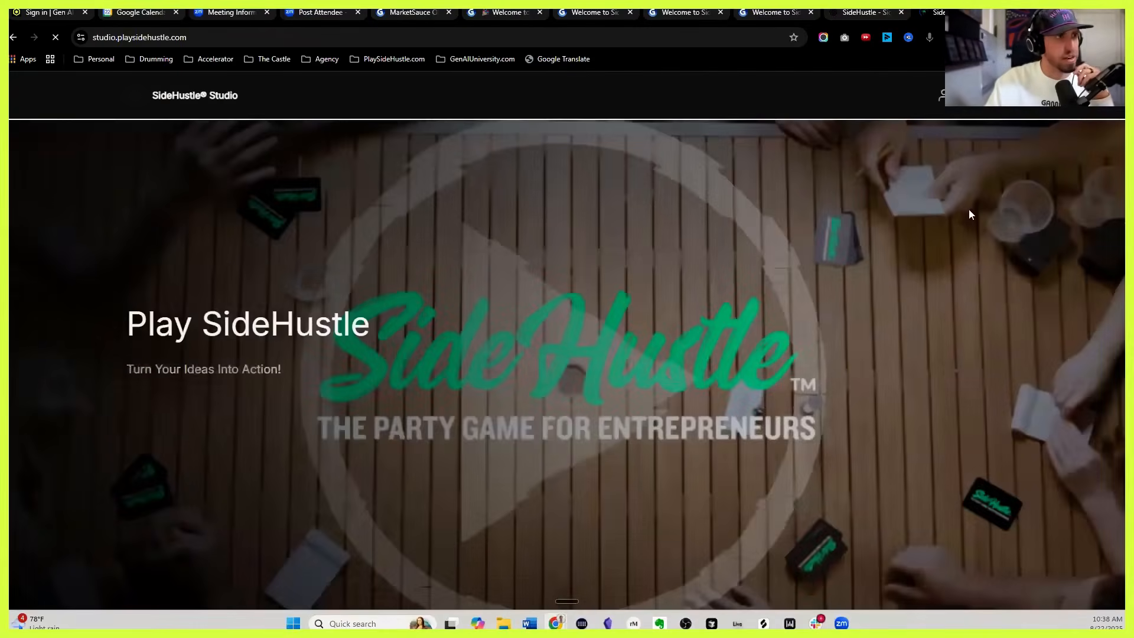
left_click(225, 412)
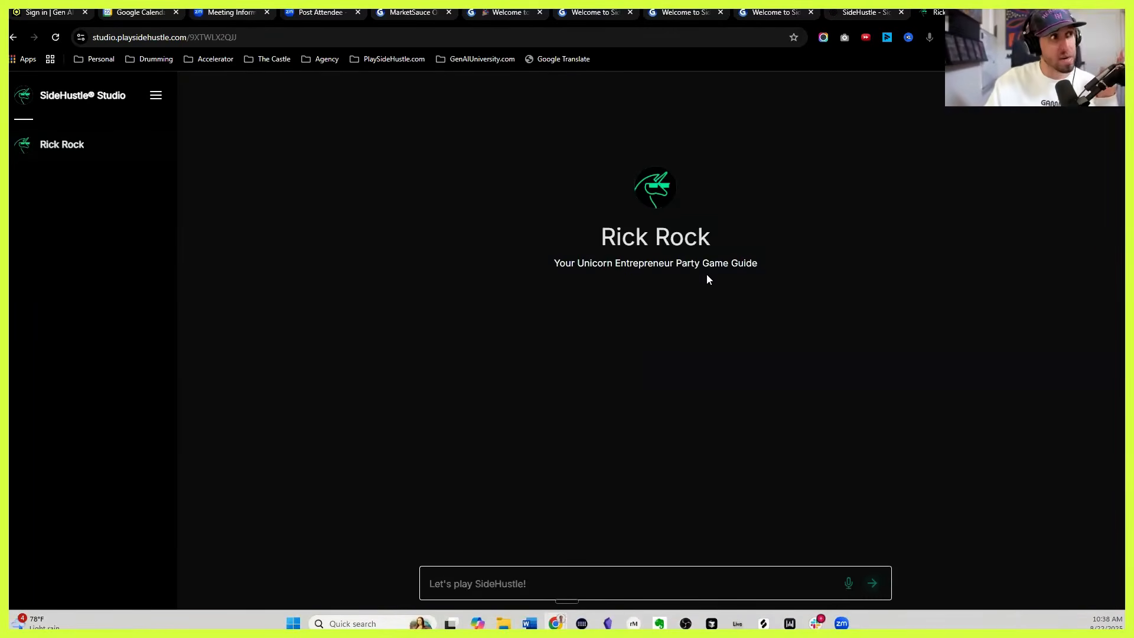
left_click(605, 584)
type("i am ready to play with my class")
key("Return")
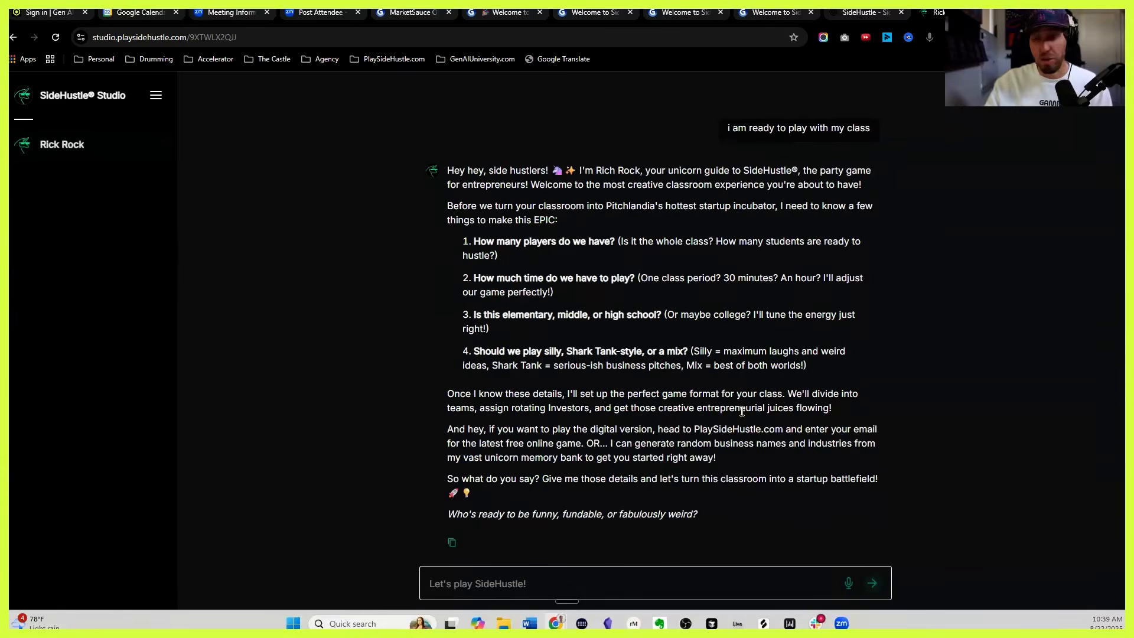
Step: Allow microphone access, dictate a reply giving 15 players, 45 minutes, middle school and a mix of silly, funny and fundable, and send it
left_click(848, 581)
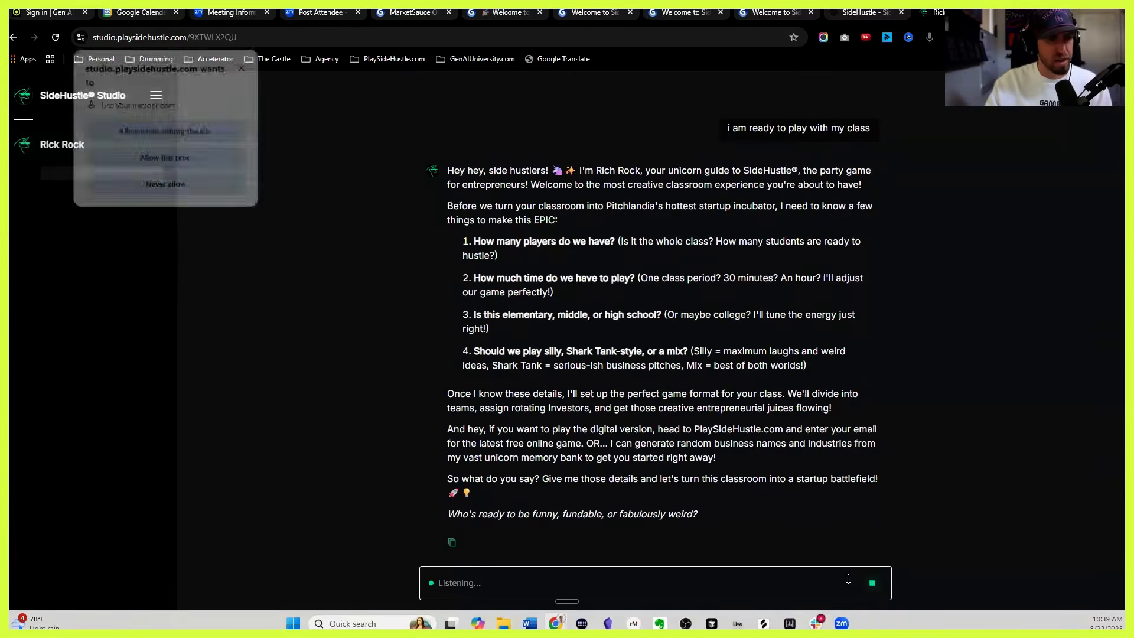
left_click(173, 156)
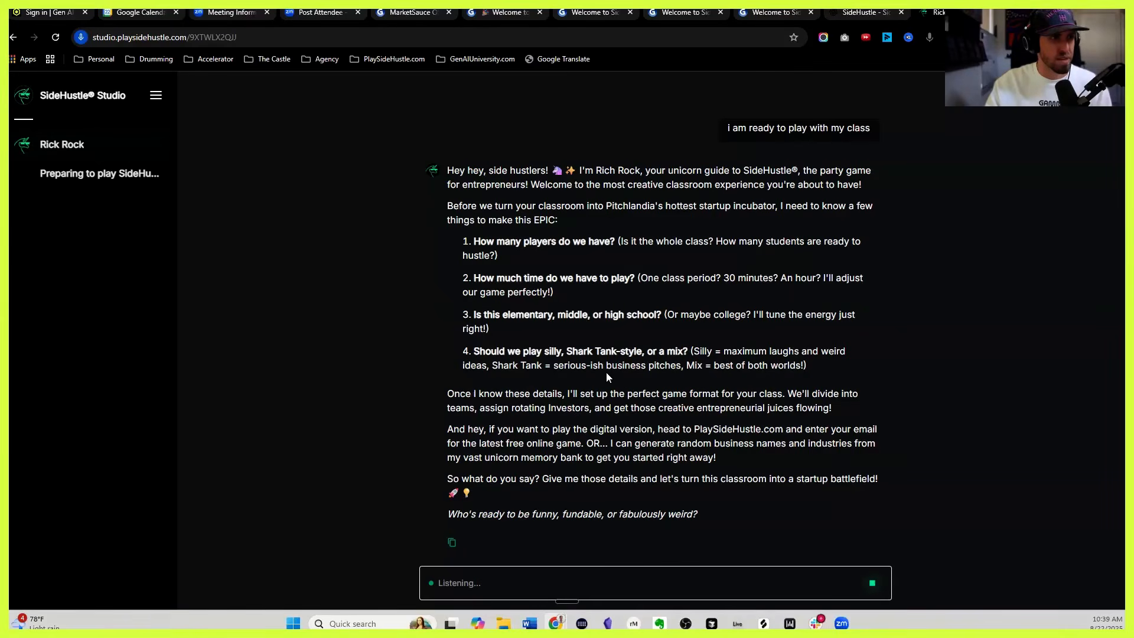
left_click(873, 581)
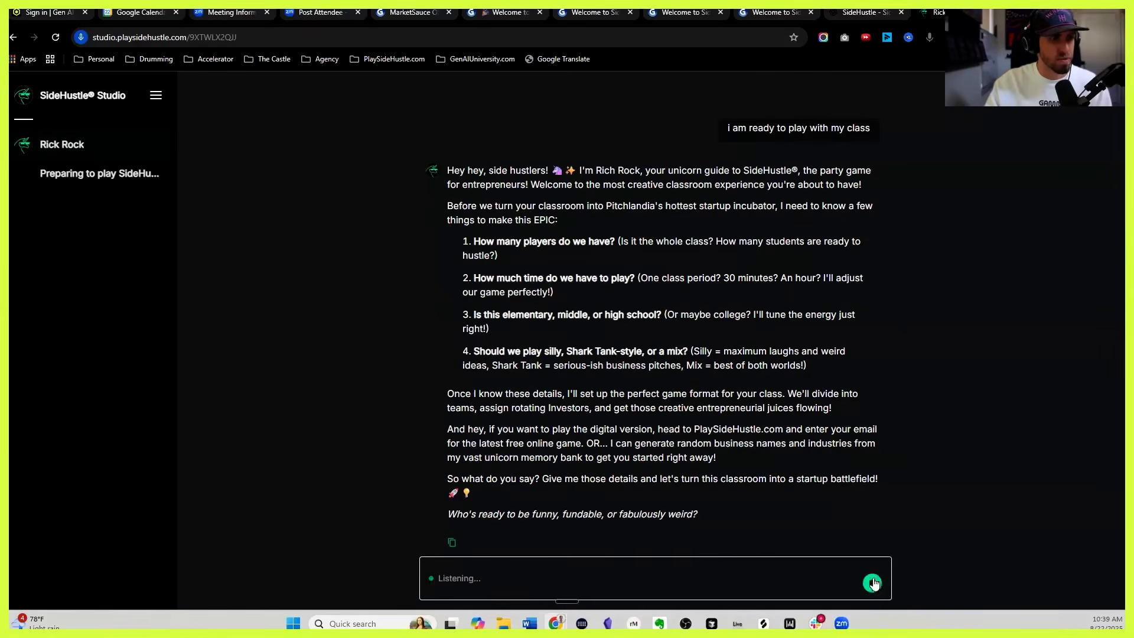
key("ctrl+a")
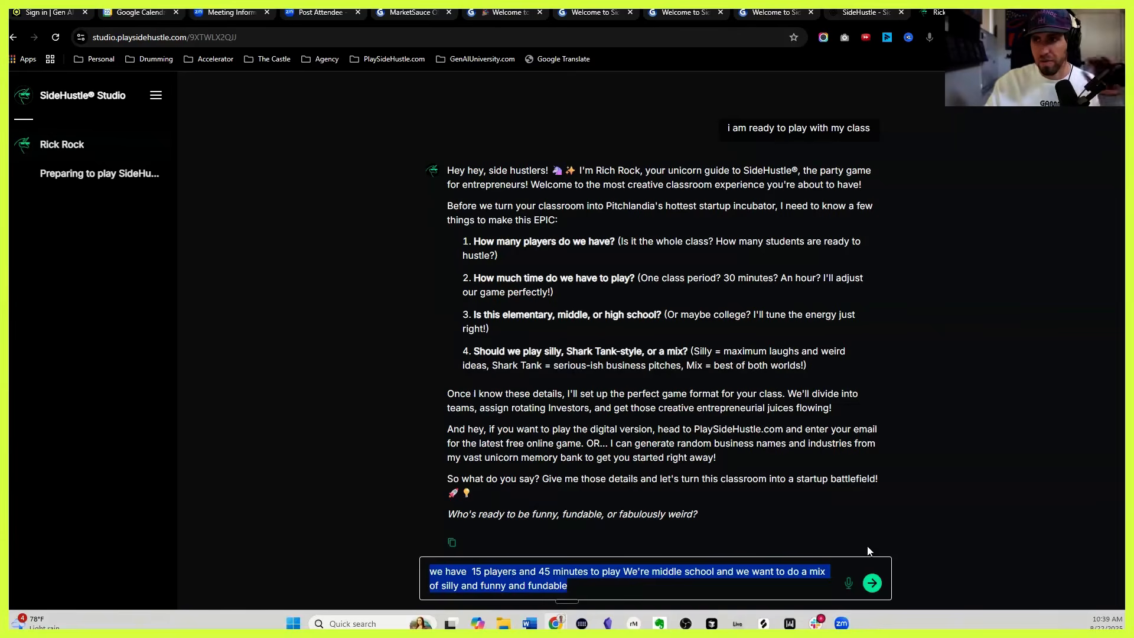
left_click(872, 583)
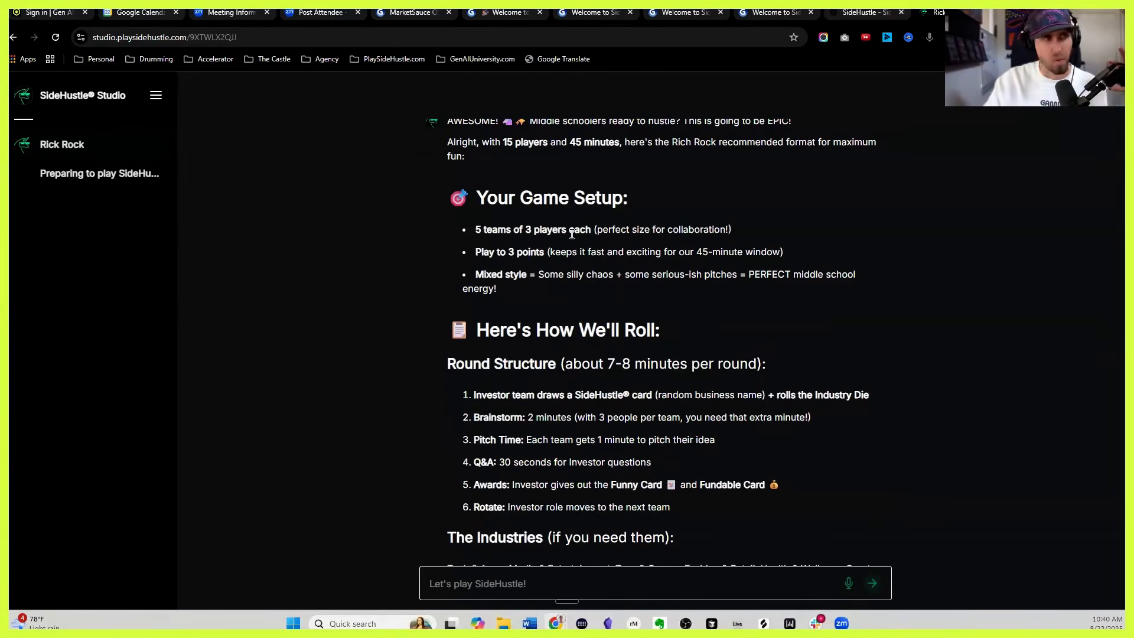
Step: Read through the recommended game plan, highlighting the points target, mixed style, round structure and list of industries
left_click_drag(482, 252, 806, 261)
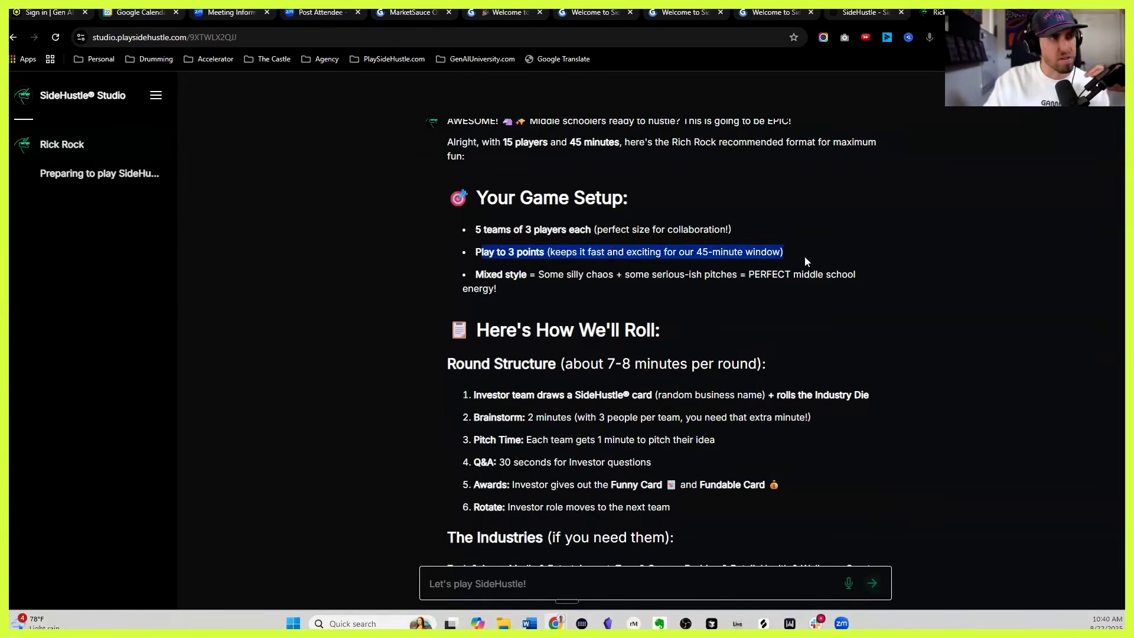
left_click_drag(481, 272, 568, 293)
scroll(568, 293, "down", 3)
left_click_drag(445, 184, 729, 330)
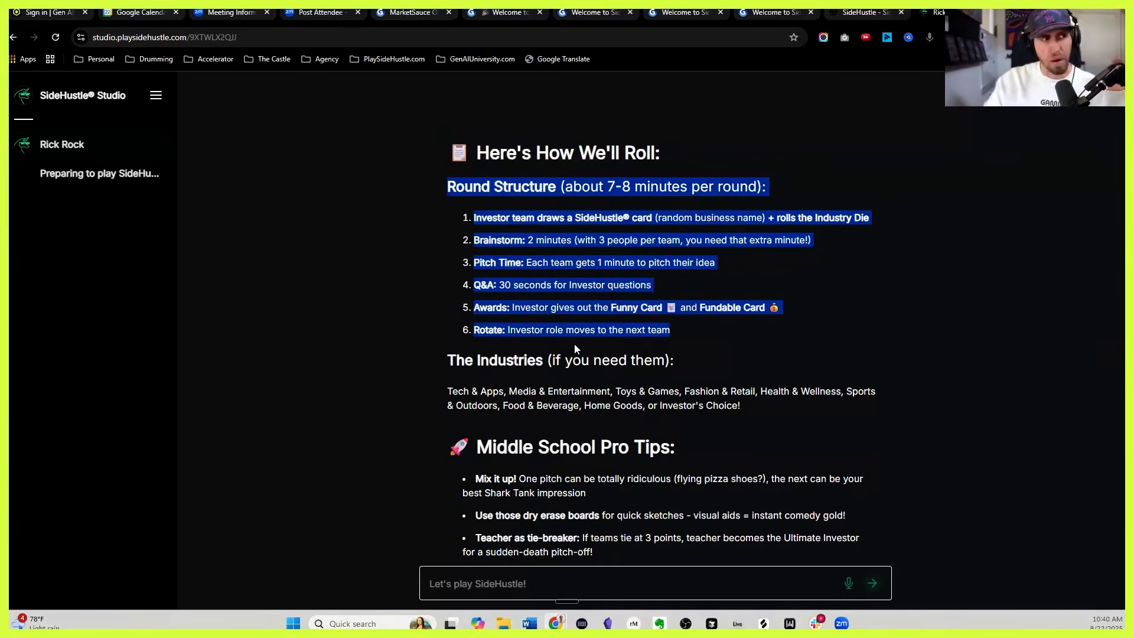
scroll(421, 333, "down", 3)
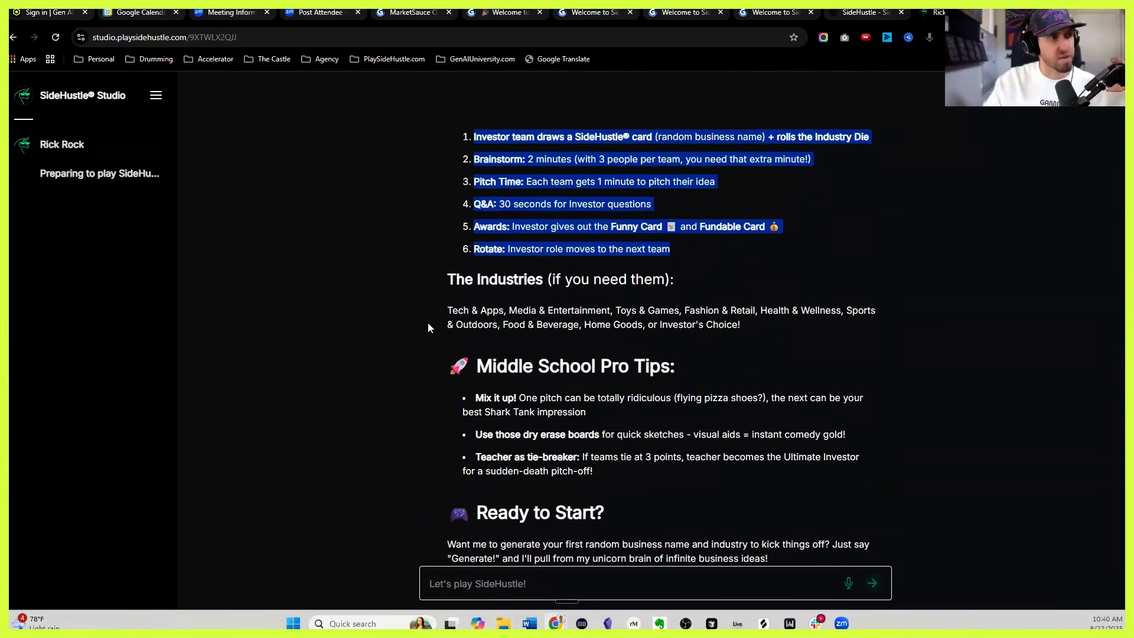
left_click_drag(448, 185, 552, 183)
left_click_drag(447, 213, 770, 243)
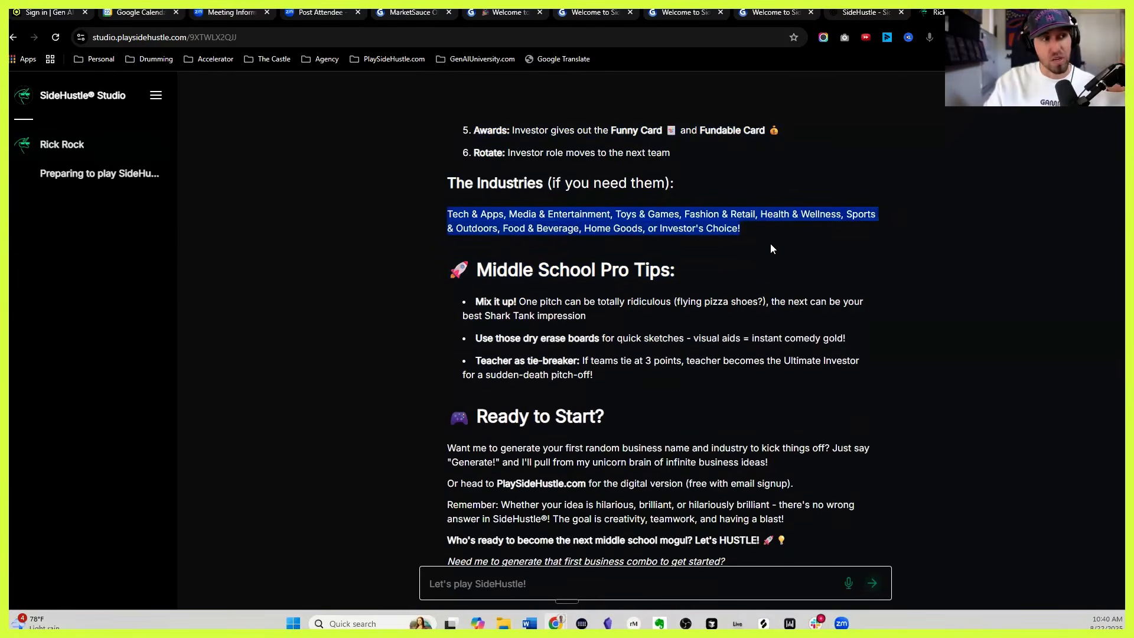
scroll(770, 245, "down", 1)
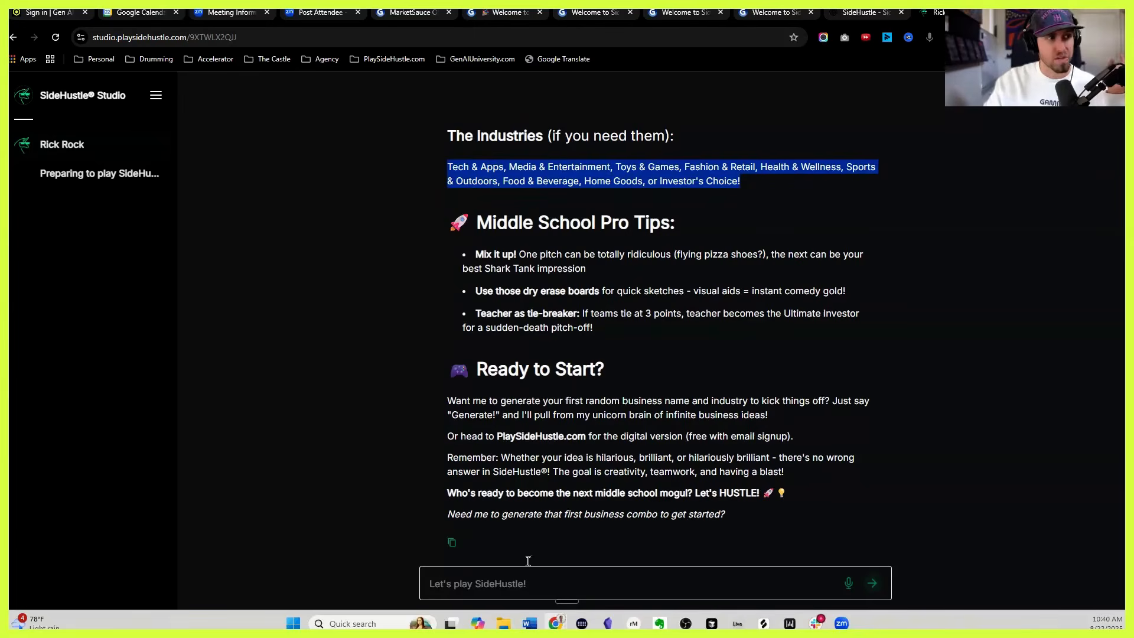
Step: Highlight the offer of generated business ideas and send "Generate" to get the first business name and industry
double_click(471, 414)
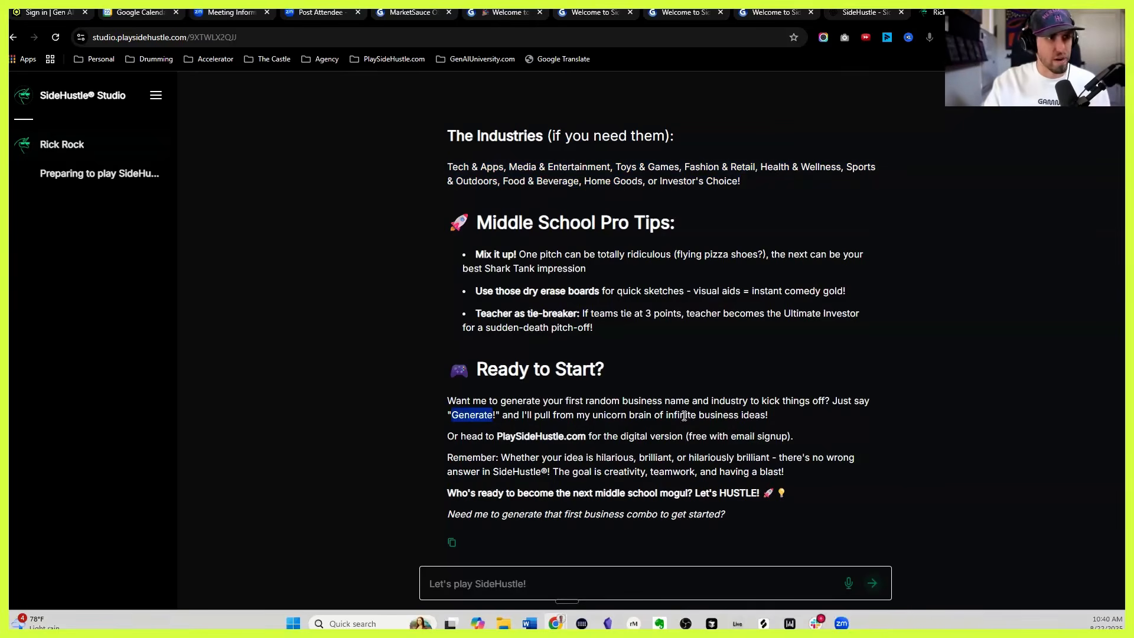
left_click_drag(638, 415, 765, 416)
left_click(685, 578)
type("Generate")
key("Return")
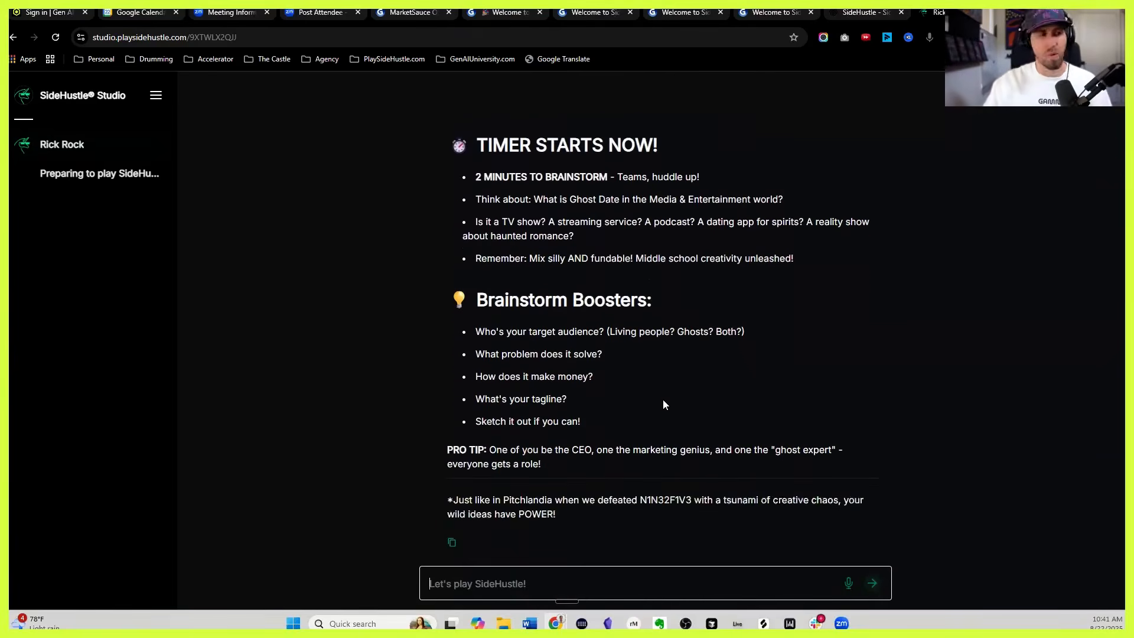
Step: Switch to ChatGPT to revisit the storyboard slides, and open playsidehustle.com in a new browser tab
left_click(865, 10)
scroll(591, 240, "up", 15)
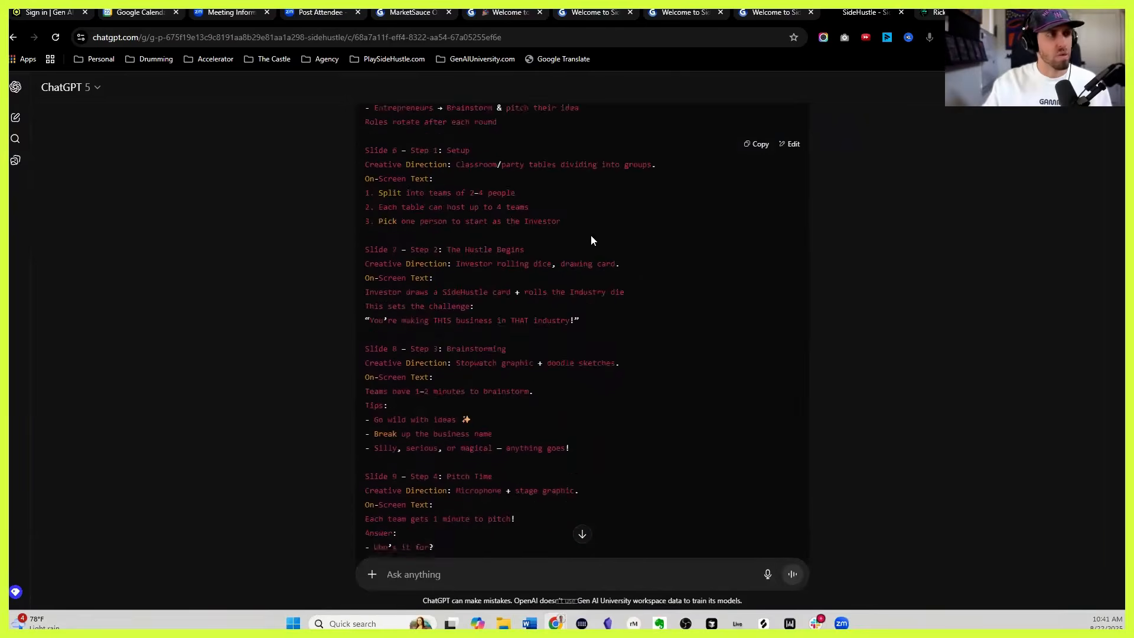
key("ctrl+t")
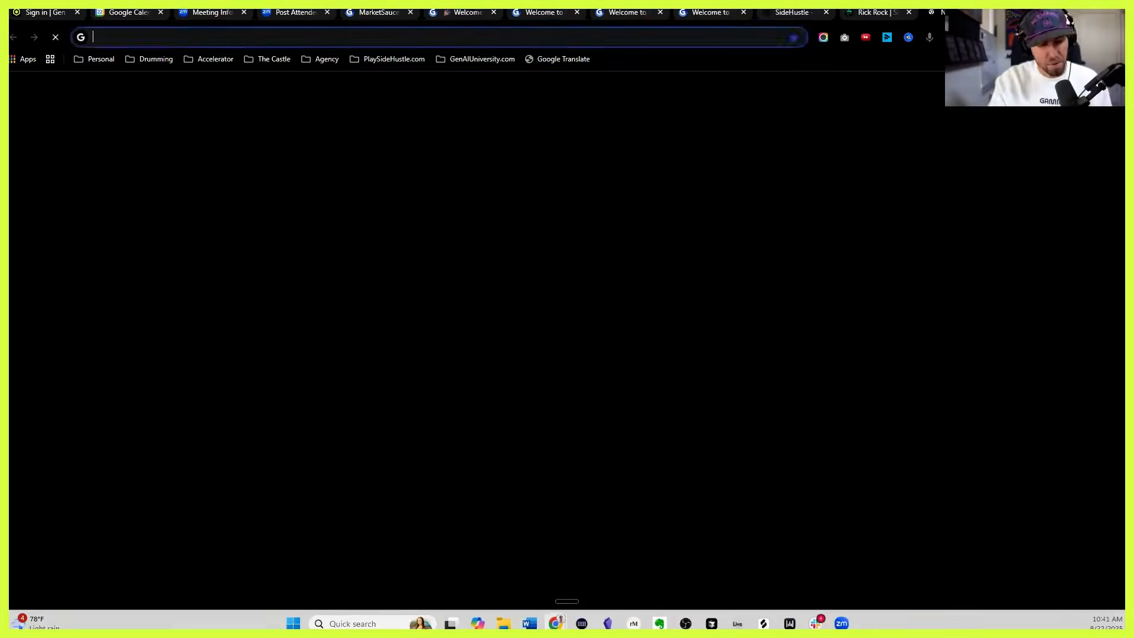
type("playsidehustle.com")
key("Return")
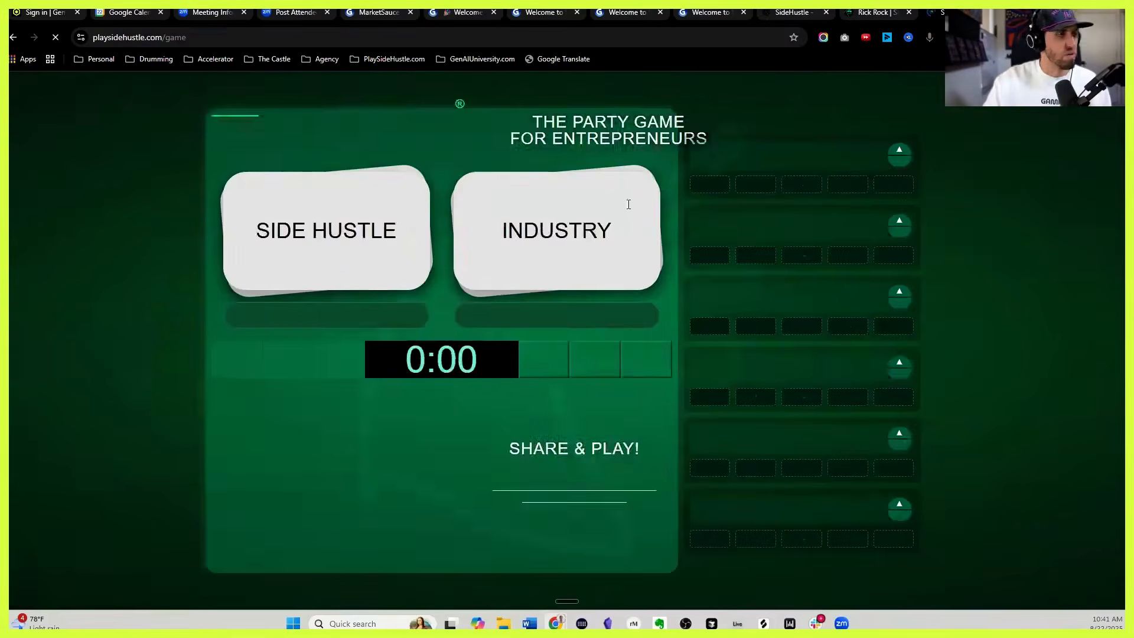
Step: Draw a SideHustle card in the online game, view the Investor's Choice industry list and close it
double_click(391, 228)
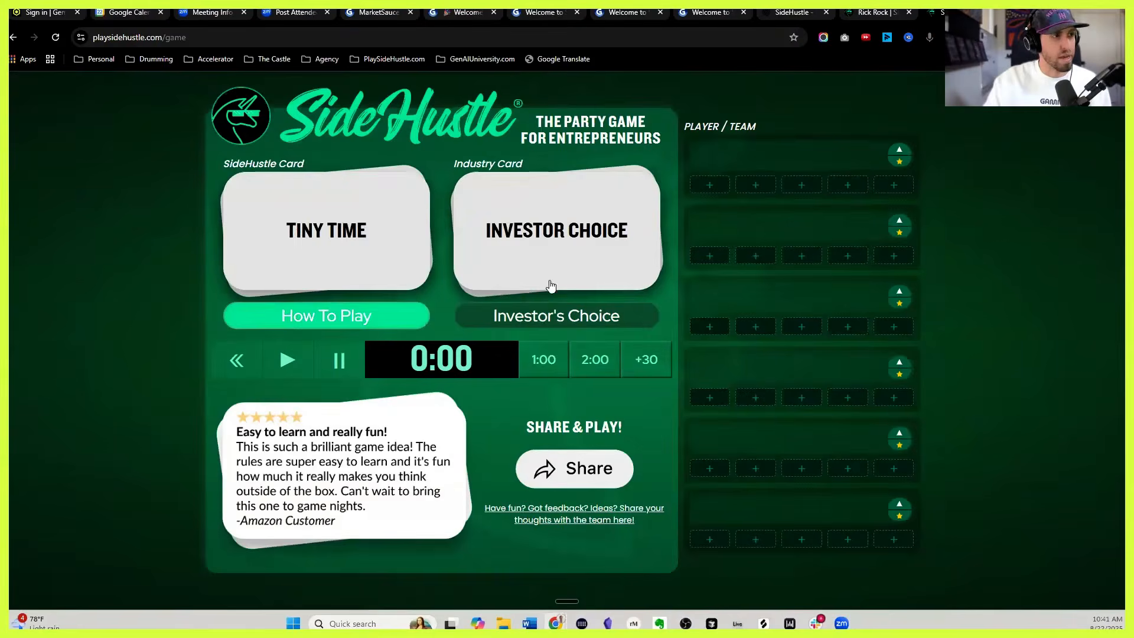
left_click(575, 311)
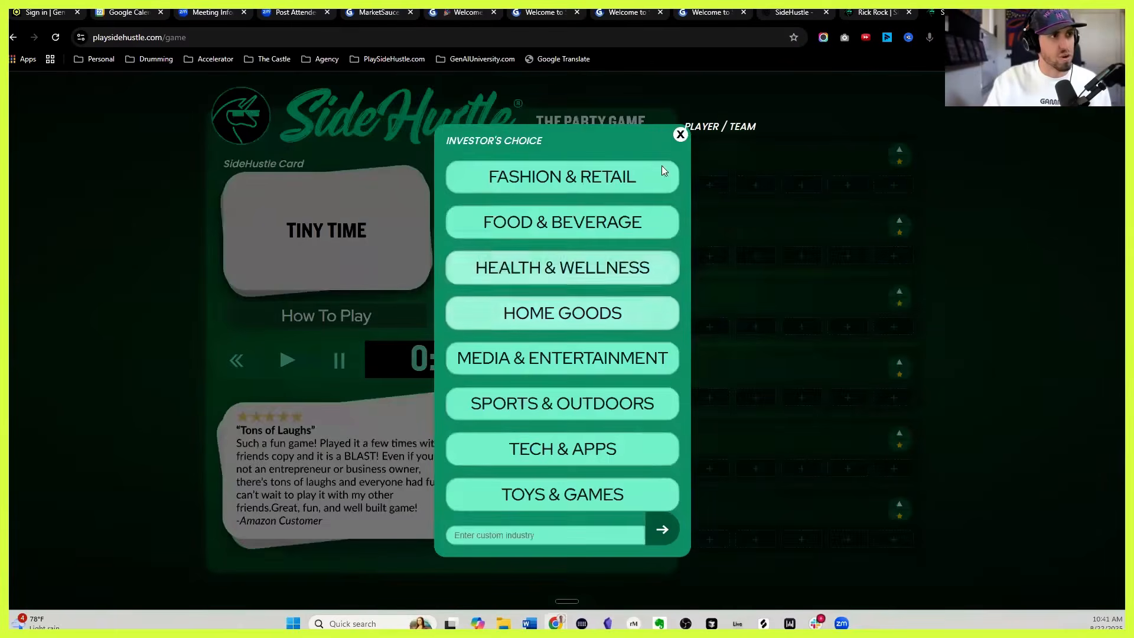
left_click(681, 135)
Step: Name the first two entries on the player/team scoreboard Team 1 and Team 2
left_click(707, 158)
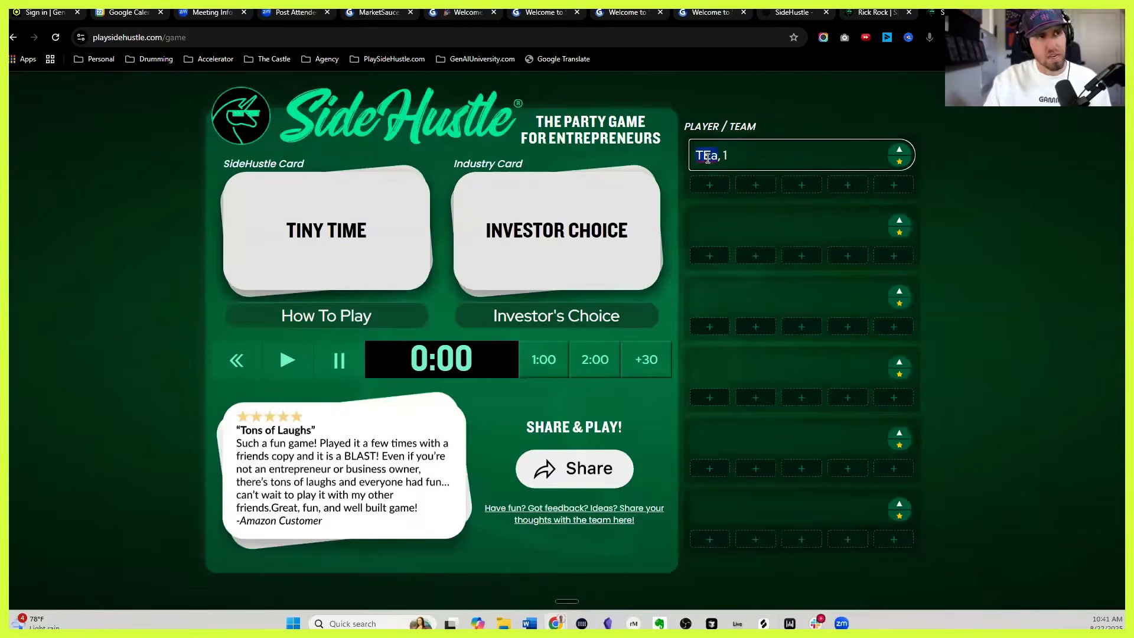
type("Team")
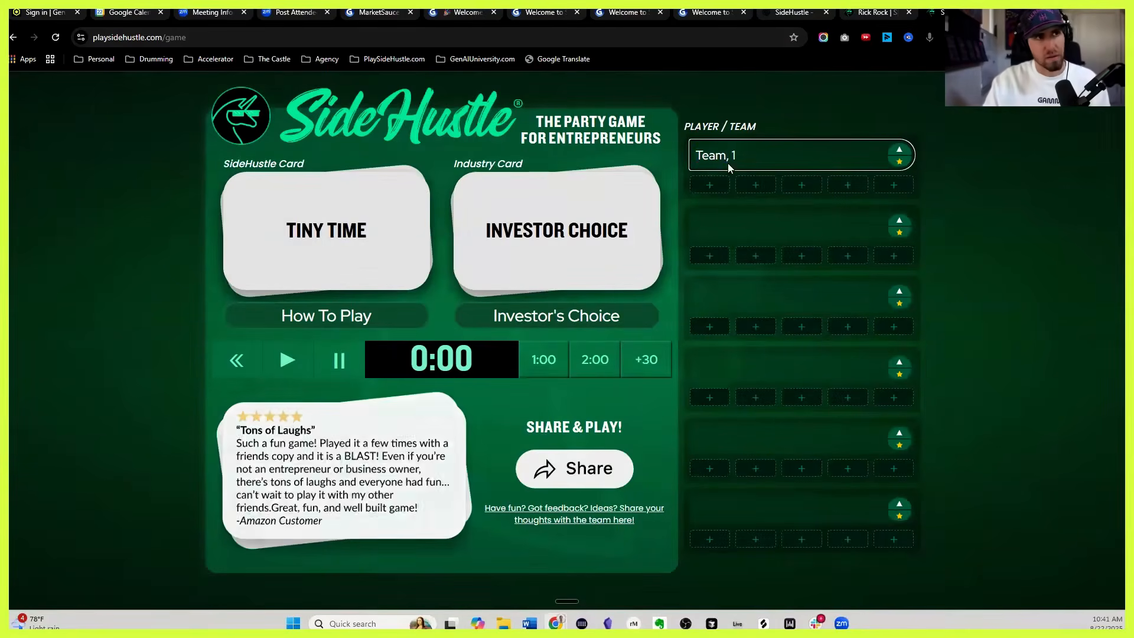
left_click(760, 217)
type("Team 2")
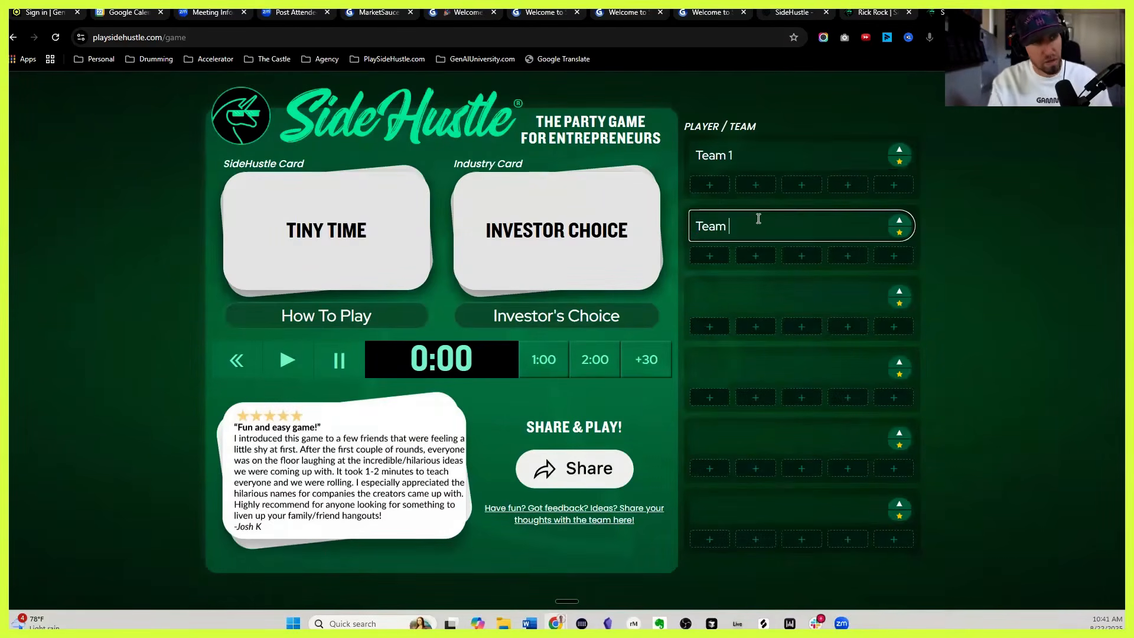
Step: Award Team 1 two Funny cards and Team 2 two Fundable cards on the scoreboard, and return to the Rick Rock chat
left_click(748, 182)
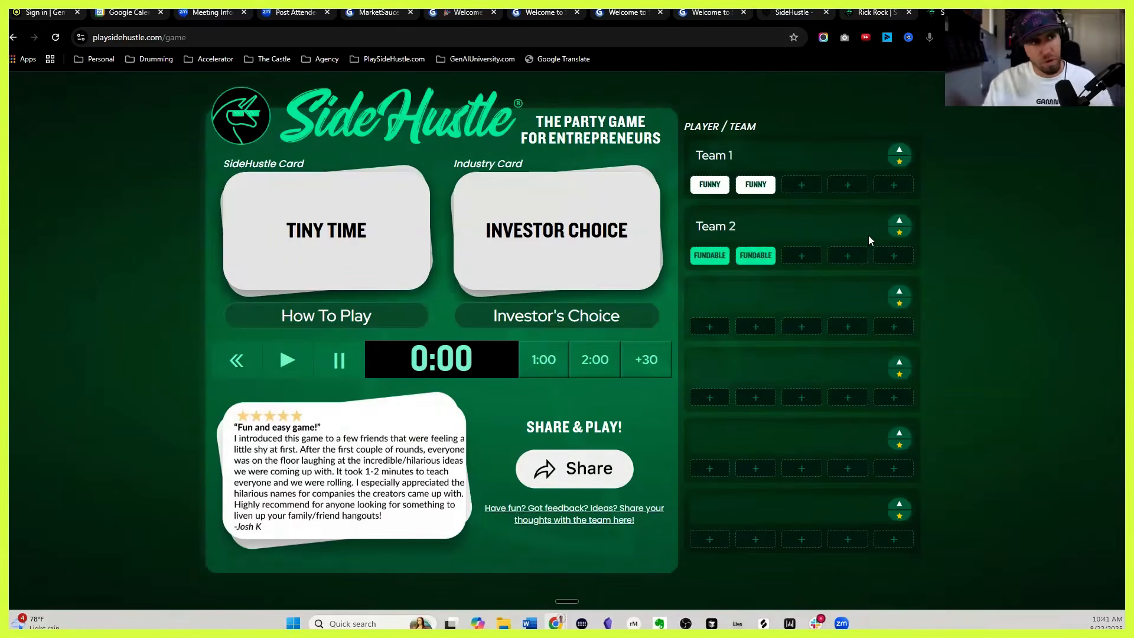
left_click(873, 12)
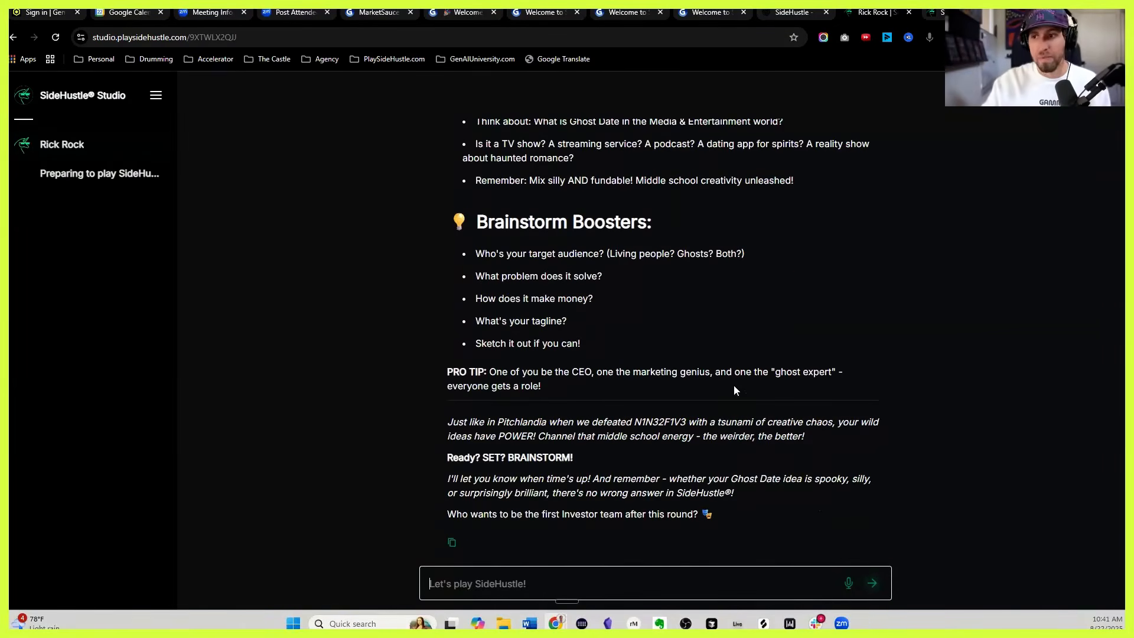
Step: Copy the 16-slide Gamma Storyboard Input block from the ChatGPT conversation and switch to Gamma
left_click(791, 12)
scroll(552, 267, "down", 10)
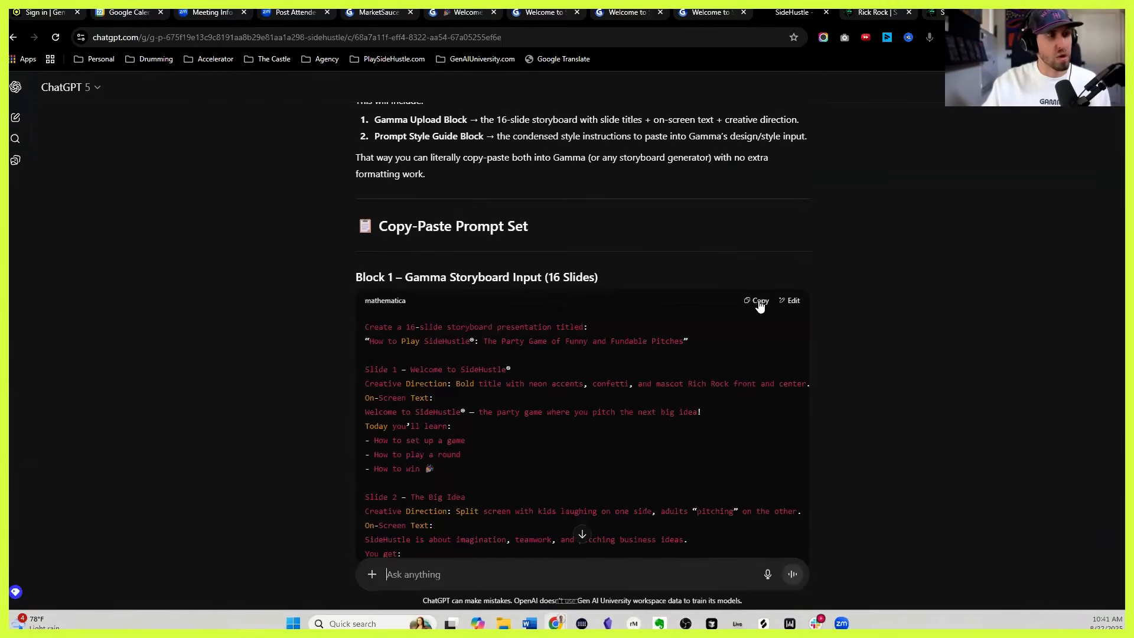
left_click(713, 11)
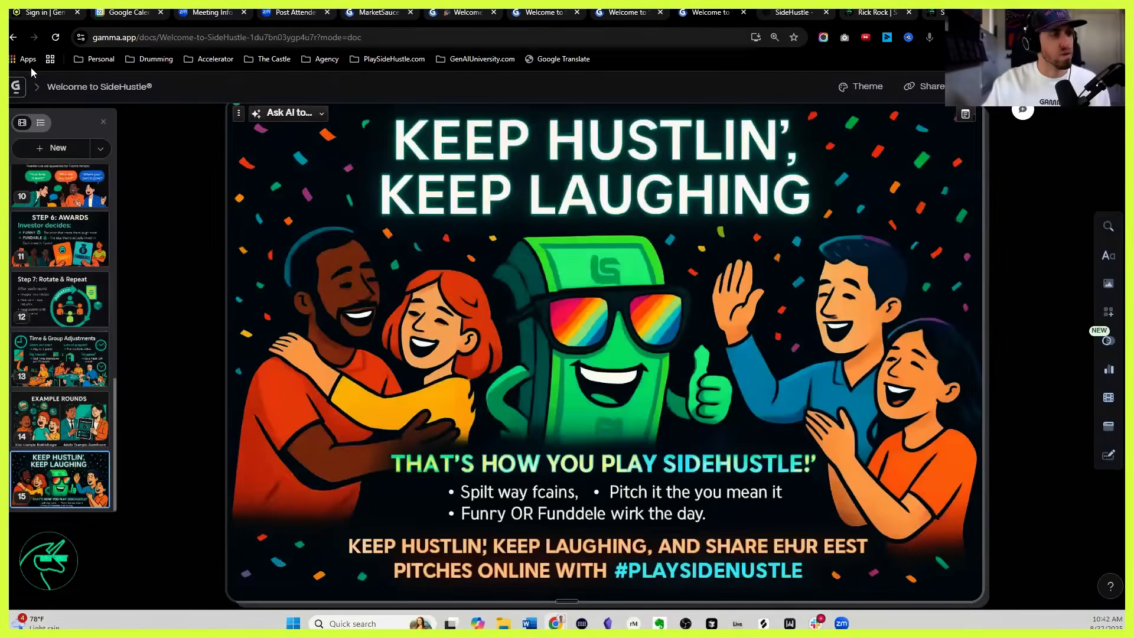
Step: Open the SideHustle folder in the Gamma workspace and start a new AI creation there in Studio mode
left_click(16, 90)
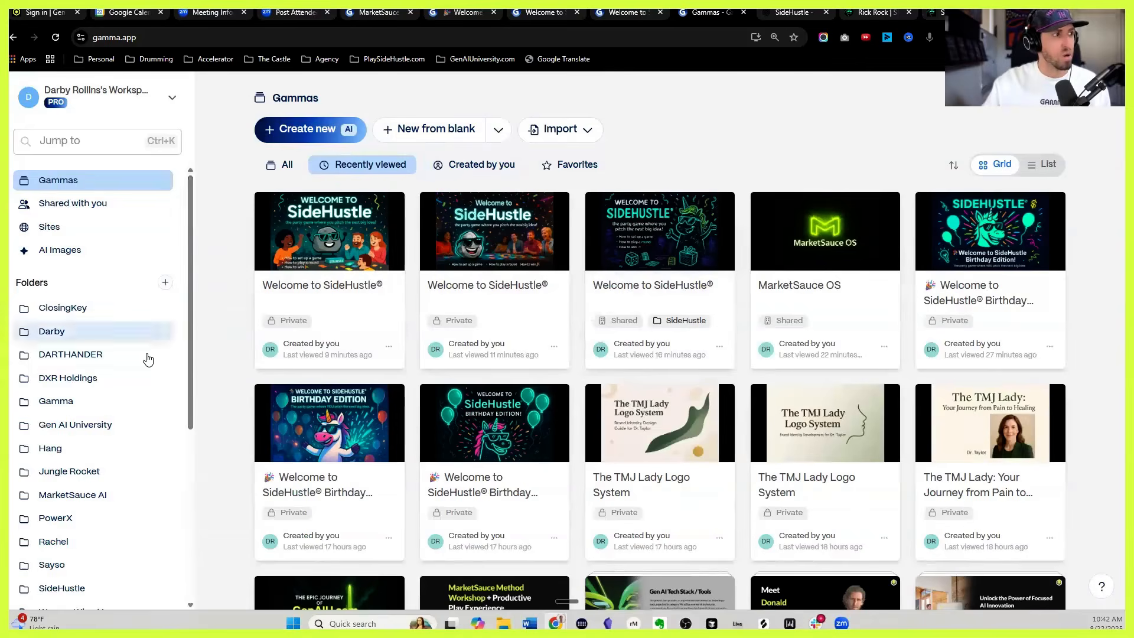
scroll(106, 423, "down", 4)
left_click(71, 357)
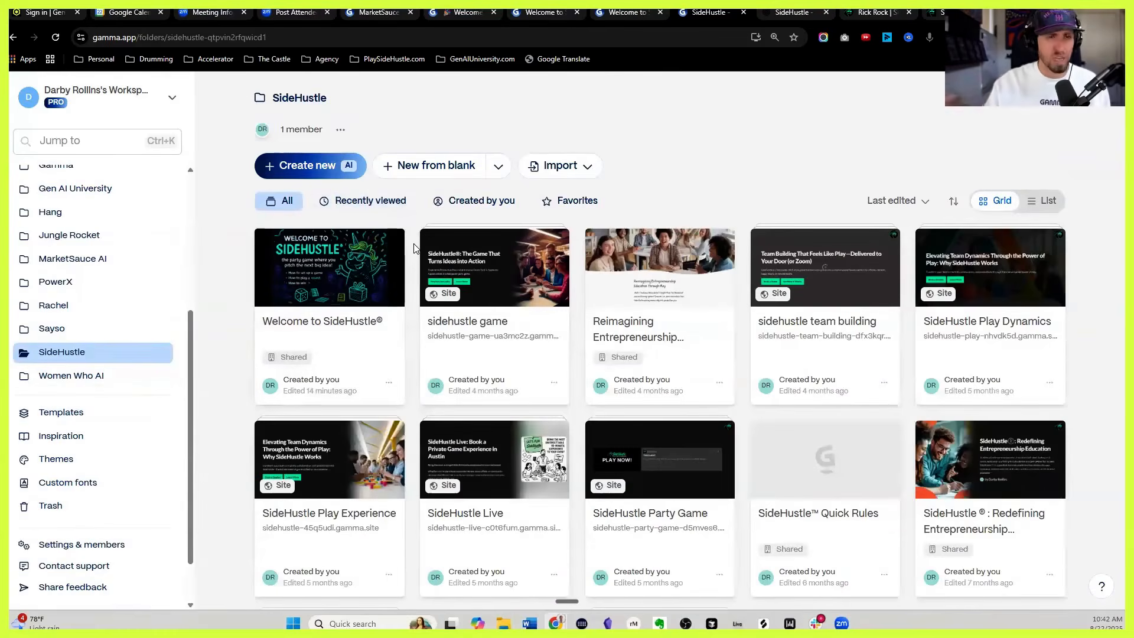
left_click(317, 166)
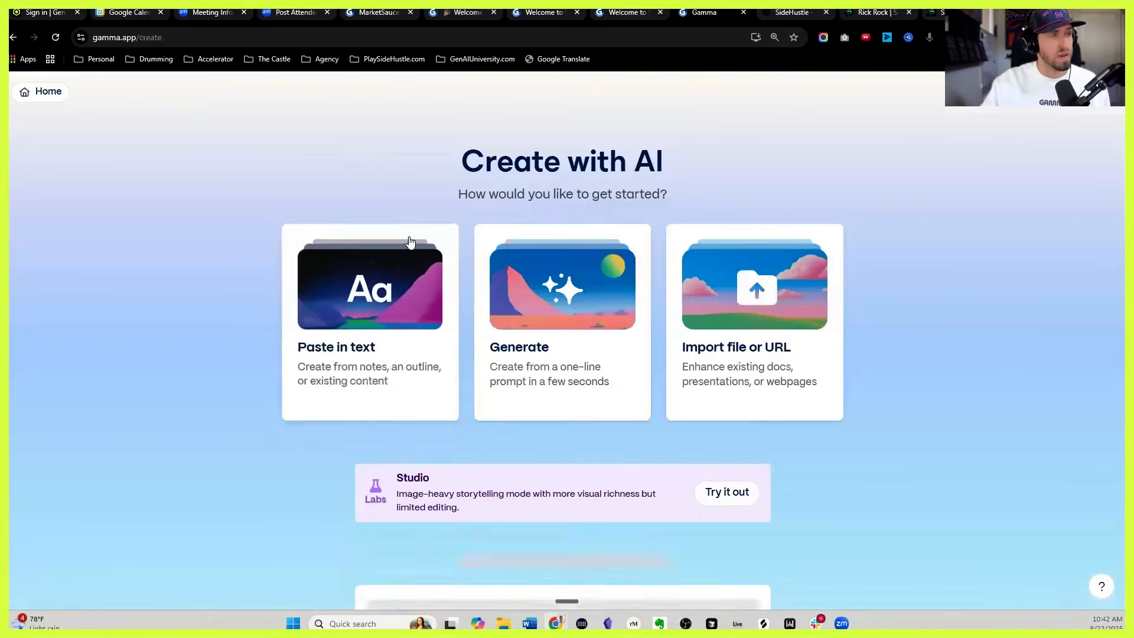
left_click(724, 495)
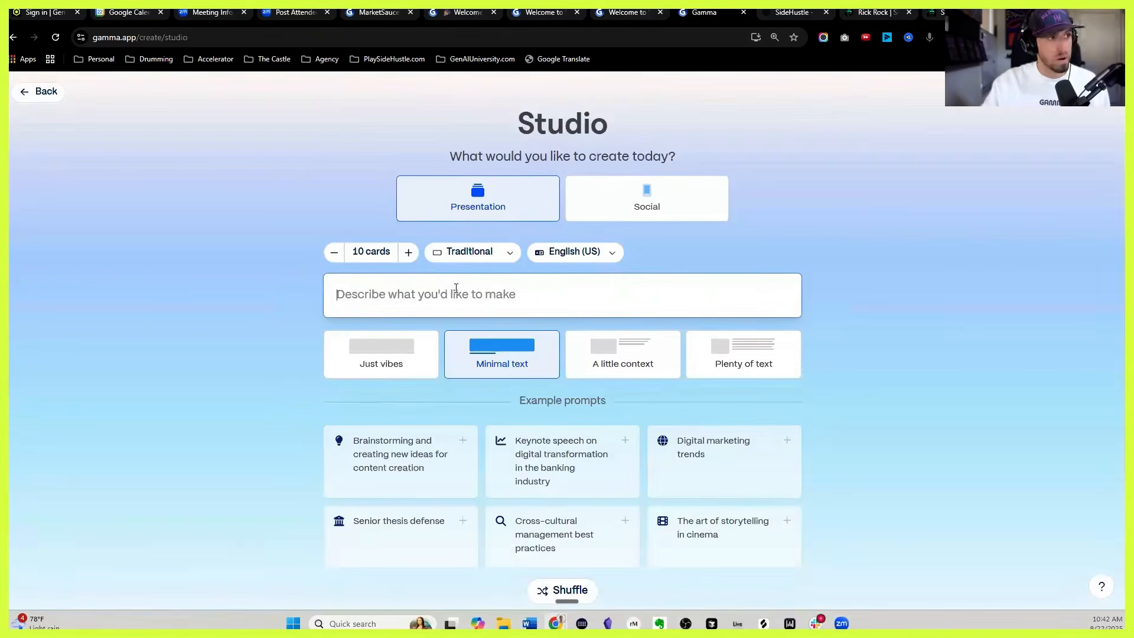
Step: Set the Studio presentation's length to 20 cards
left_click(407, 252)
left_click(407, 253)
left_click(407, 253)
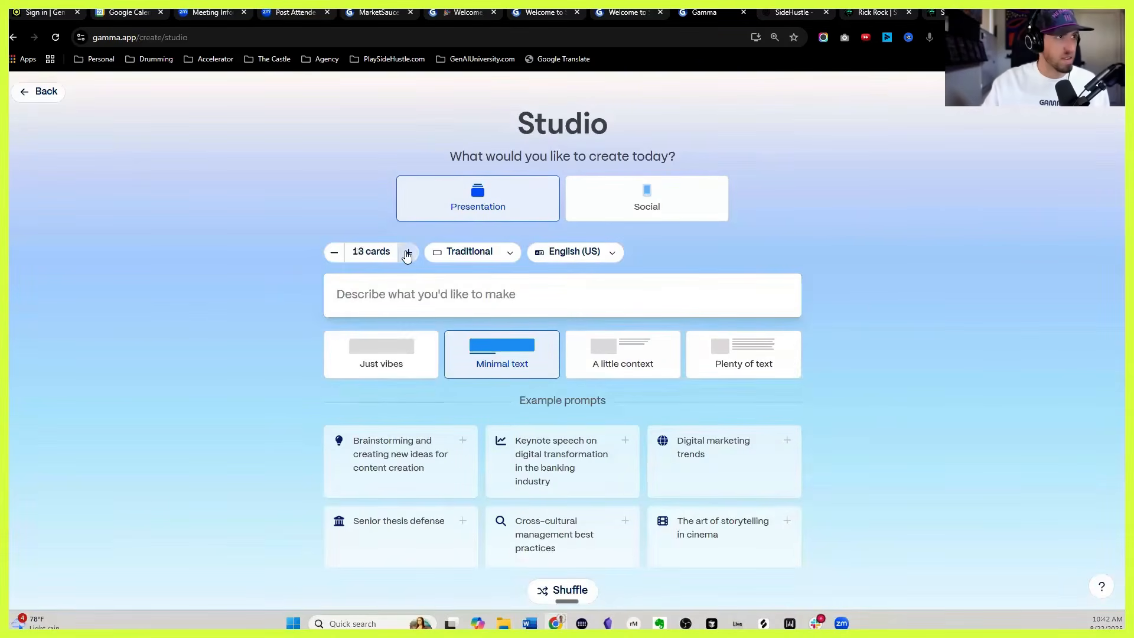
left_click(407, 253)
left_click(406, 253)
left_click(407, 253)
left_click(407, 253)
left_click(407, 252)
left_click(406, 253)
left_click(406, 253)
left_click(407, 252)
left_click(407, 253)
left_click(407, 253)
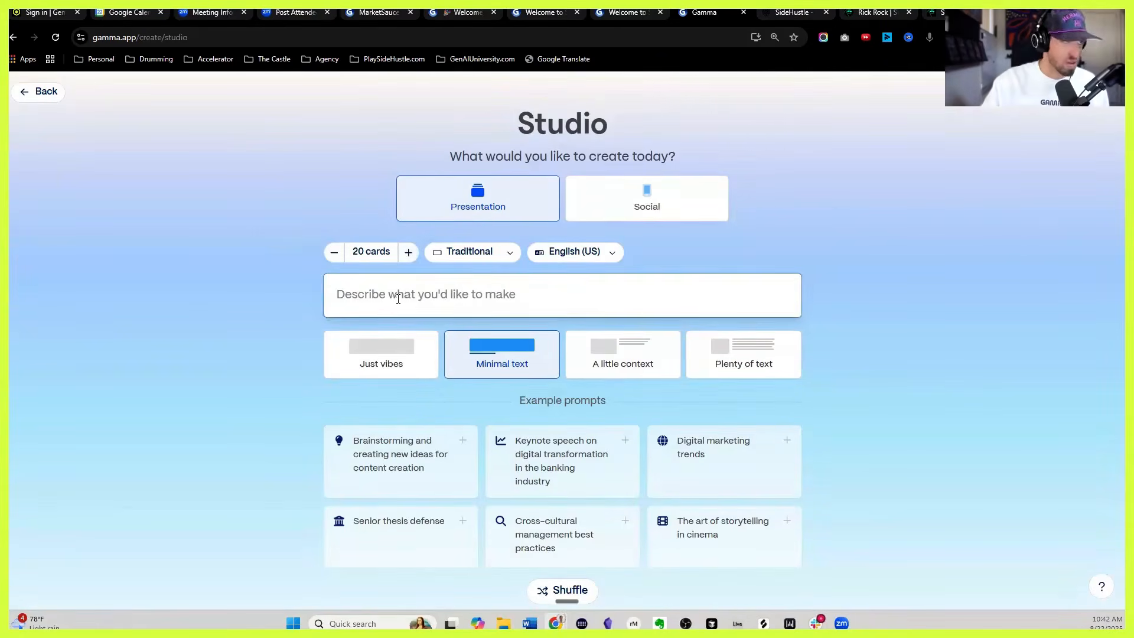
Step: Paste the 16-slide storyboard text as the Studio prompt and generate an outline with the "A little context" text amount
left_click(398, 298)
key("ctrl+v")
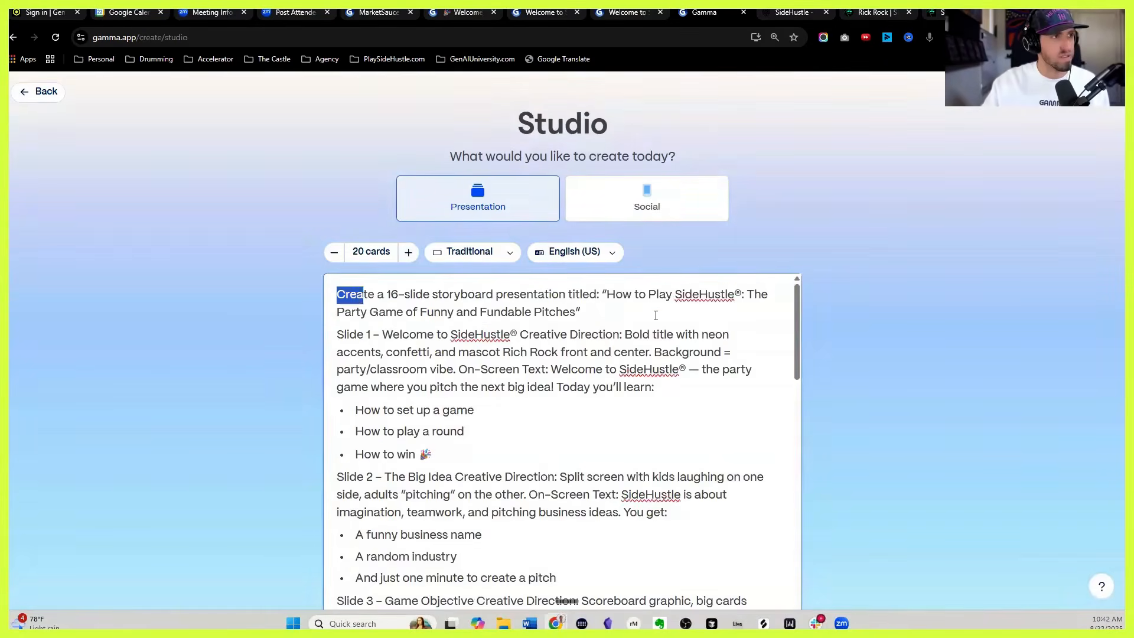
triple_click(341, 295)
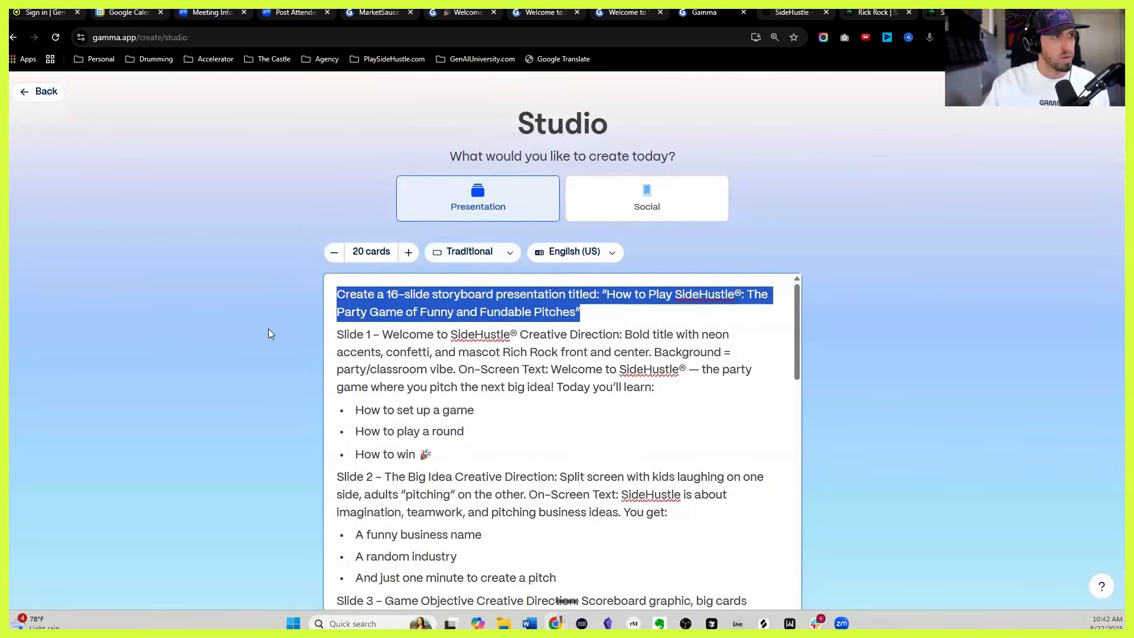
scroll(268, 328, "down", 5)
left_click(647, 426)
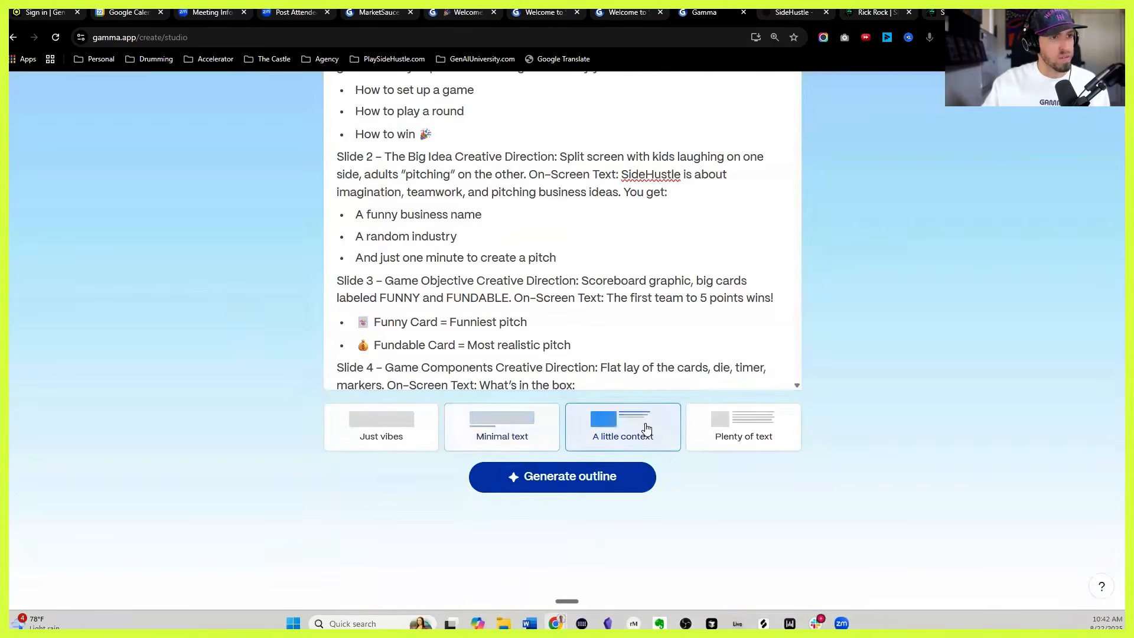
left_click(577, 477)
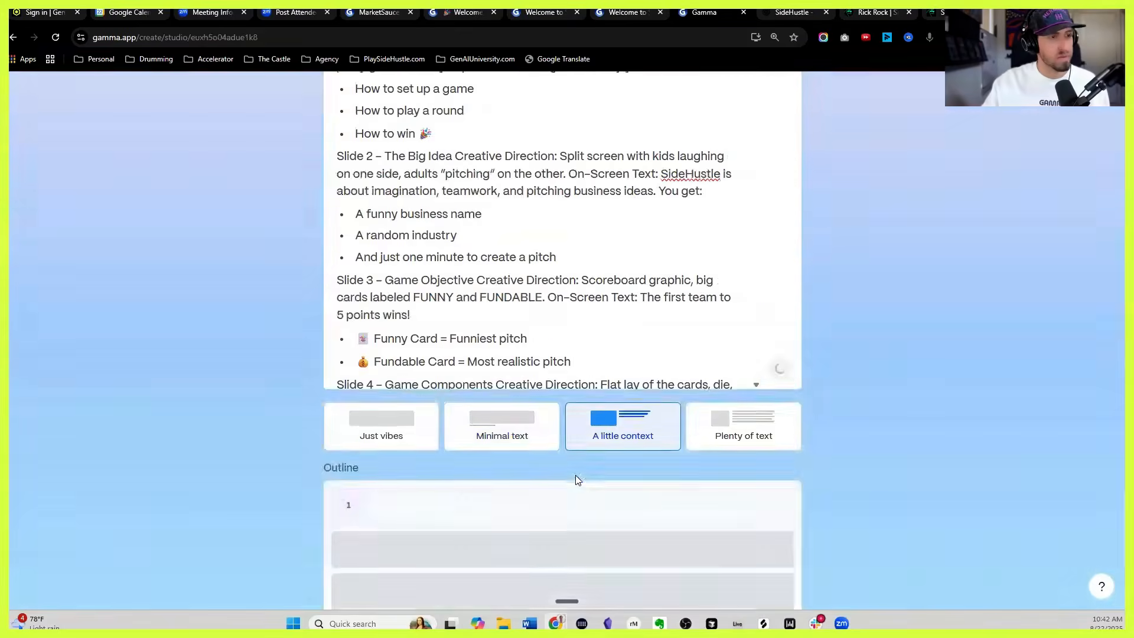
Step: Review the generated outline from the first card to the last, including the theme choices below it
scroll(409, 217, "down", 5)
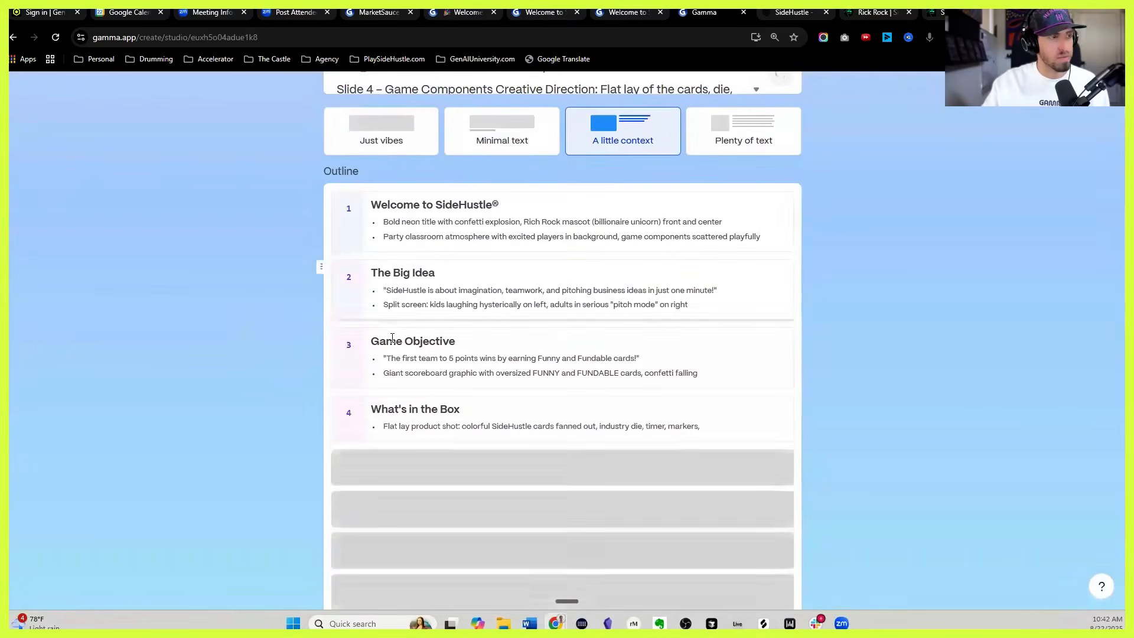
scroll(393, 408, "down", 3)
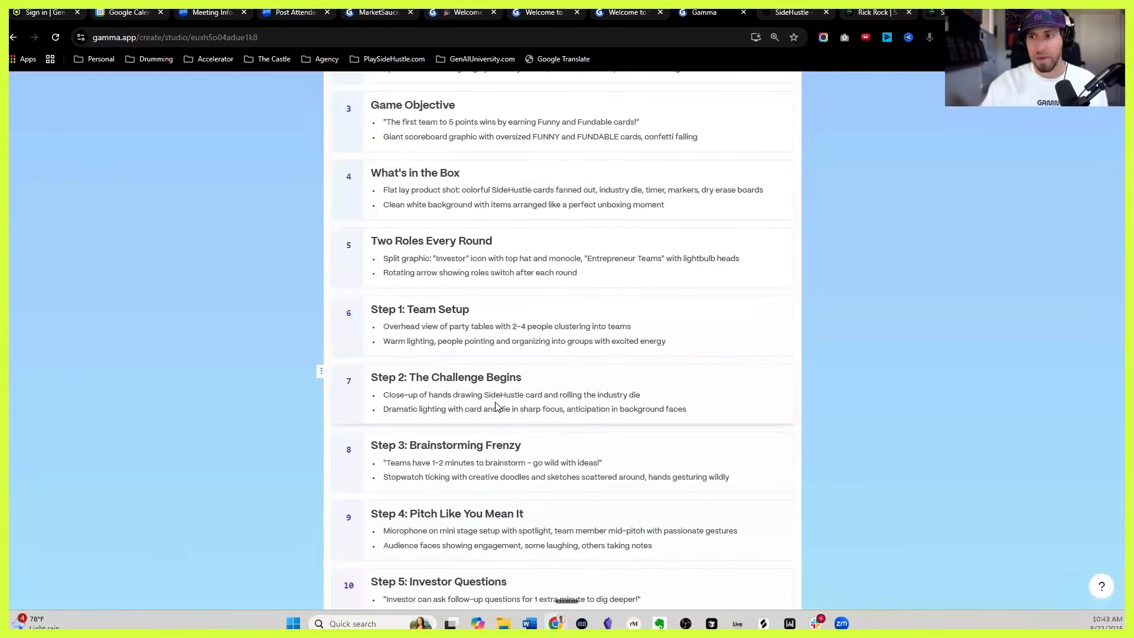
scroll(378, 308, "up", 2)
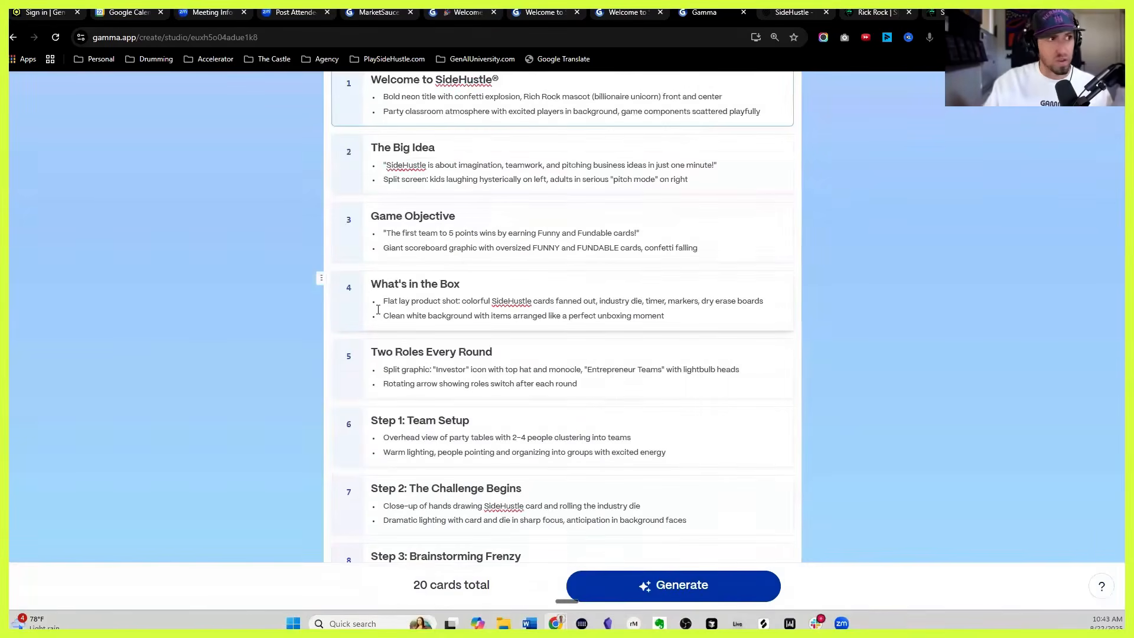
scroll(378, 308, "down", 4)
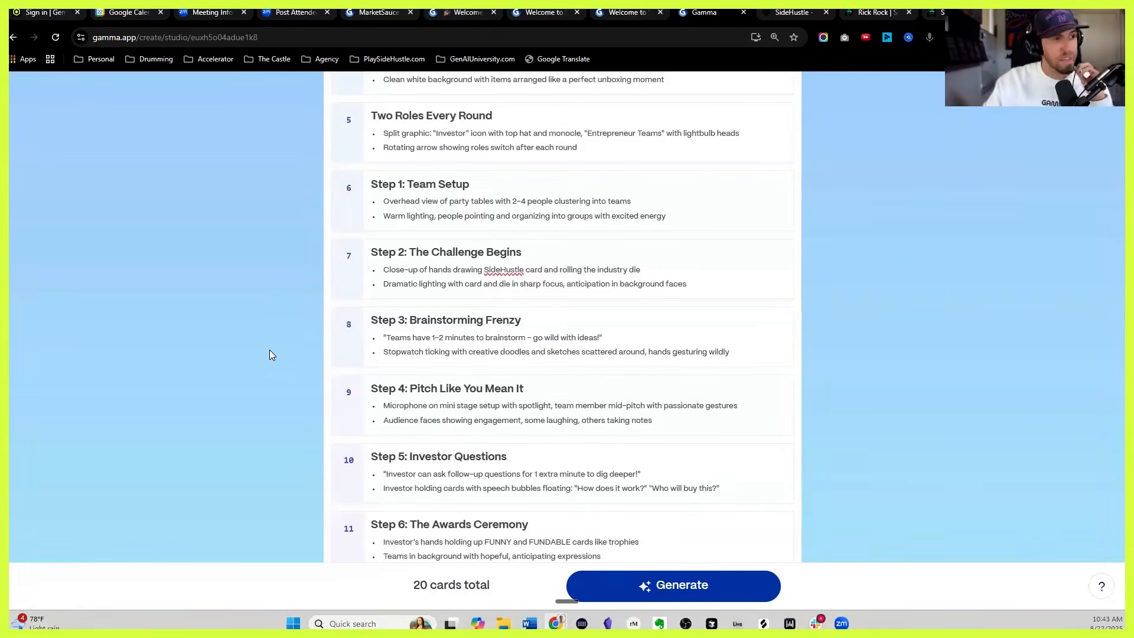
scroll(279, 355, "down", 9)
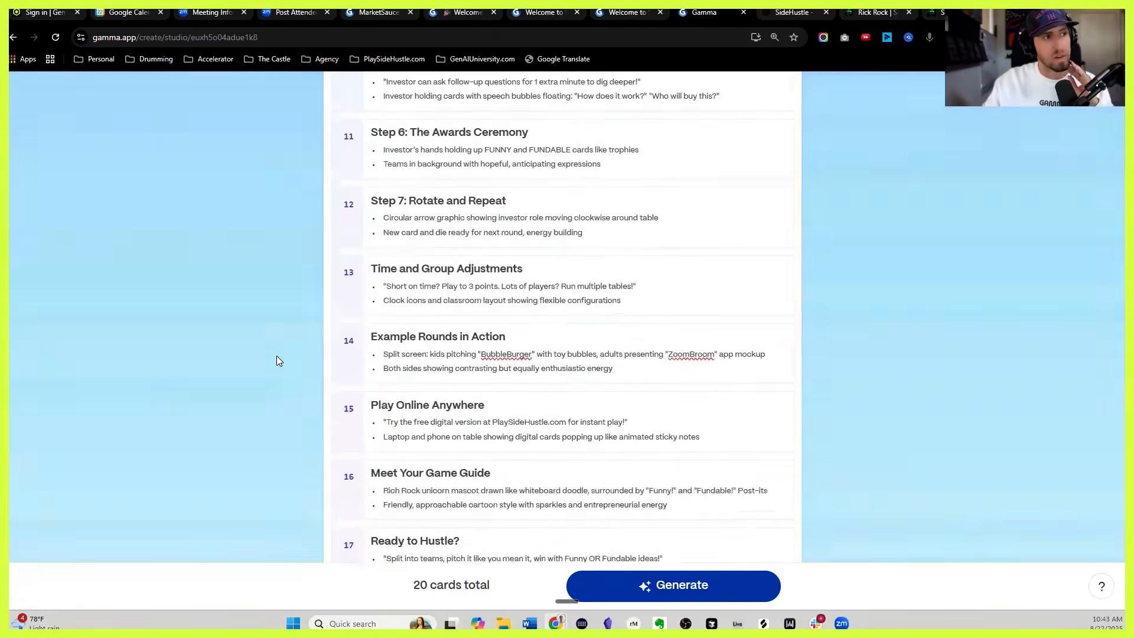
scroll(280, 359, "down", 3)
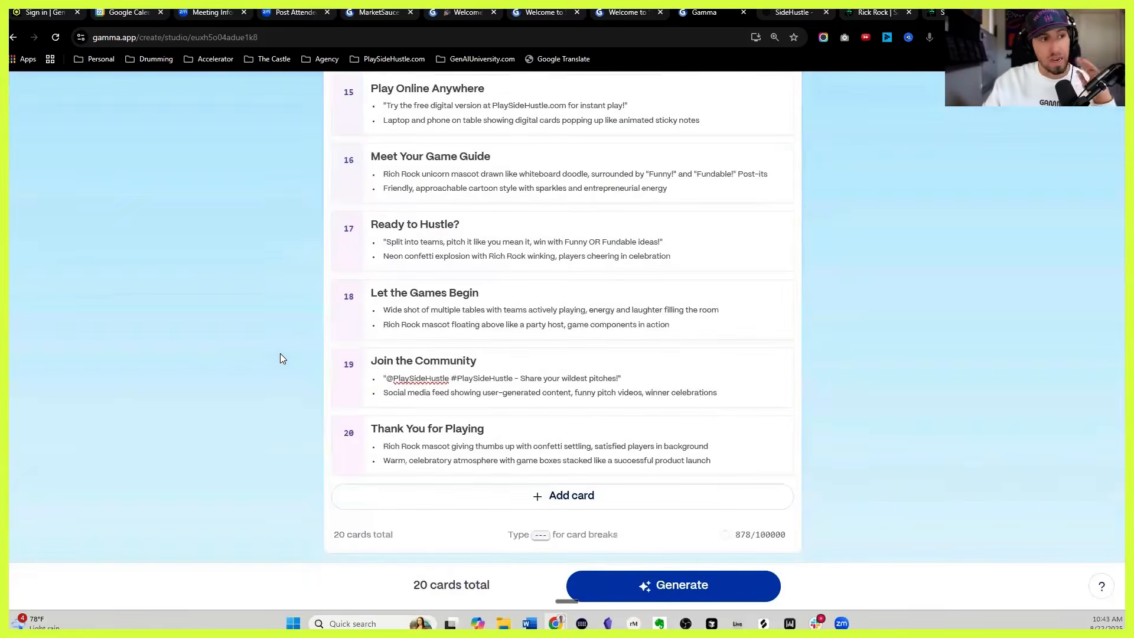
scroll(280, 354, "down", 5)
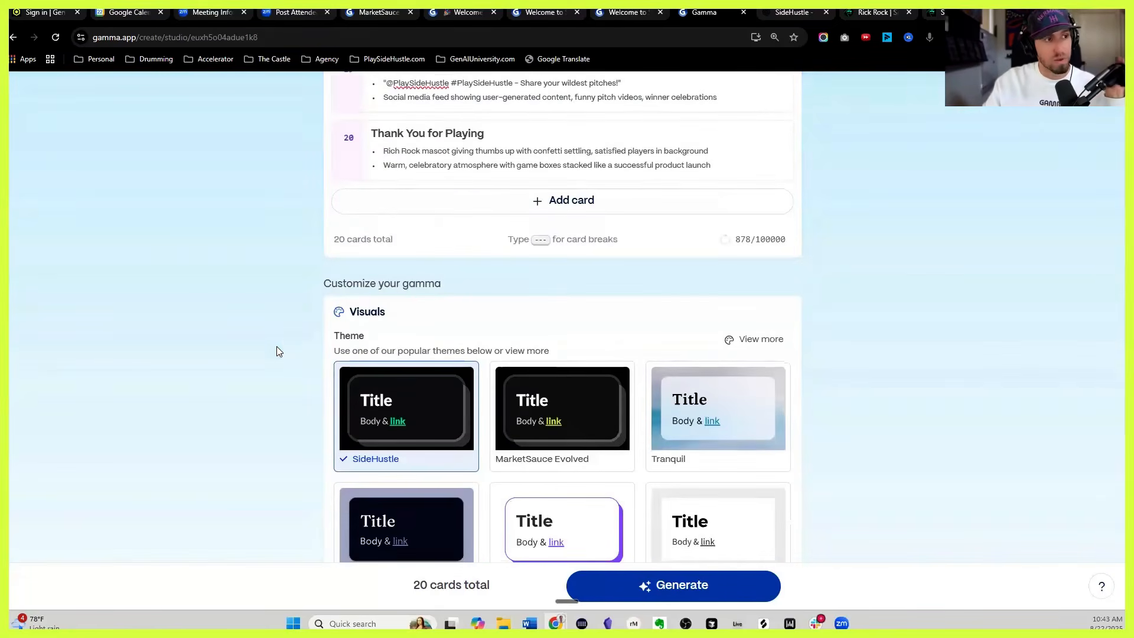
Step: Copy the Block 2 Gamma Style Prompt from the ChatGPT conversation and return to the Gamma outline
left_click(803, 13)
scroll(308, 289, "down", 10)
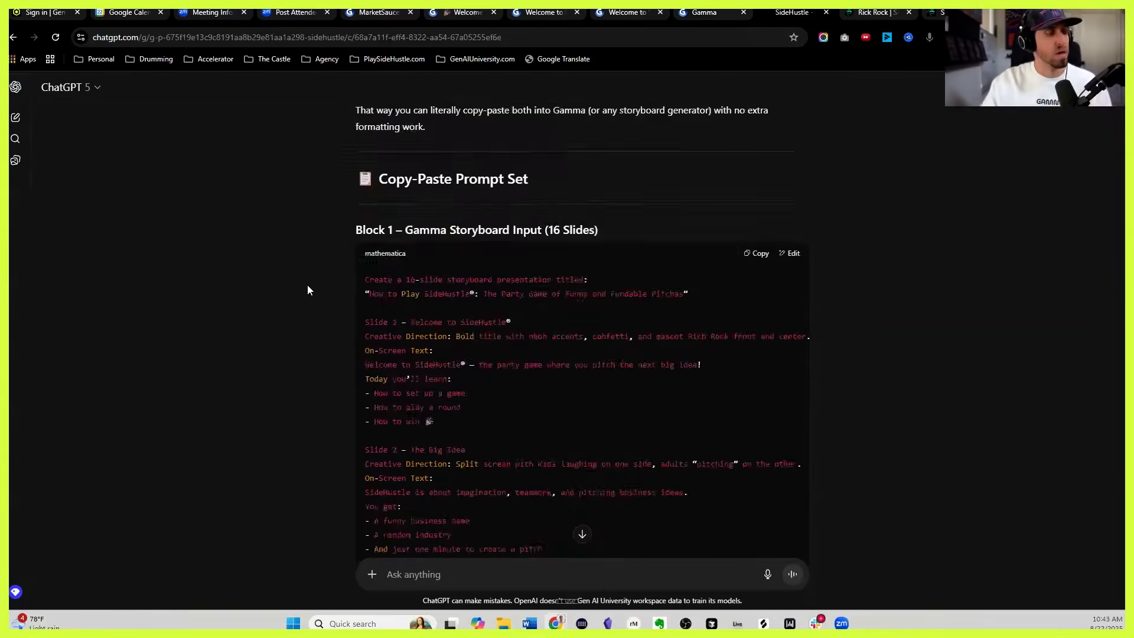
scroll(314, 319, "down", 10)
left_click(755, 184)
left_click(704, 12)
Step: Set the image art style to Custom and paste the whiteboard and sticky-note style prompt
scroll(260, 328, "down", 3)
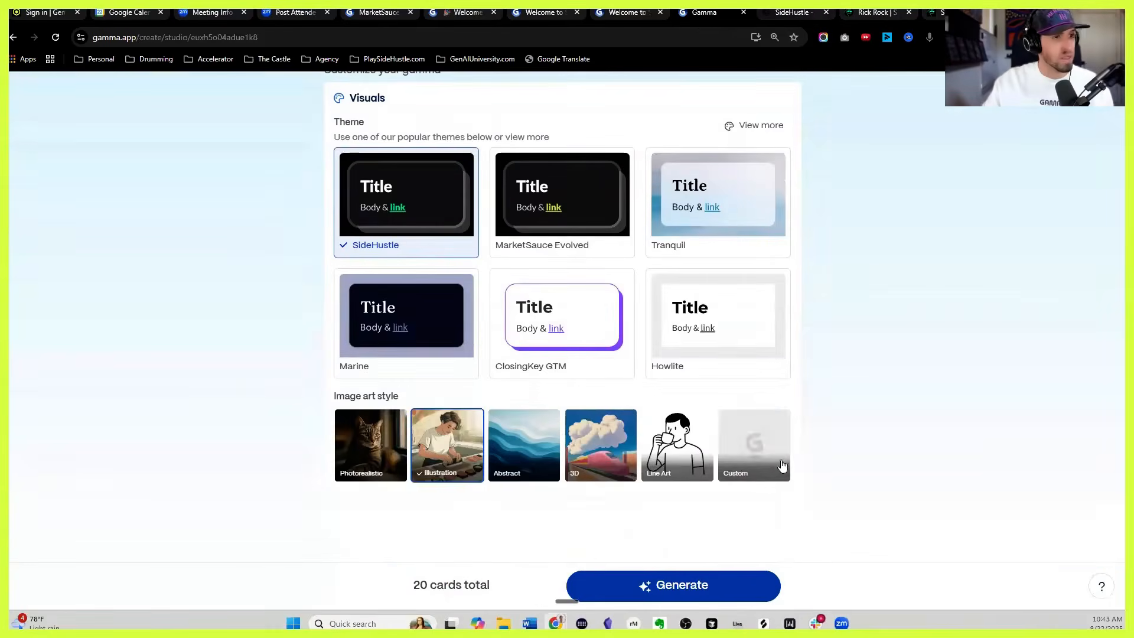
left_click(768, 460)
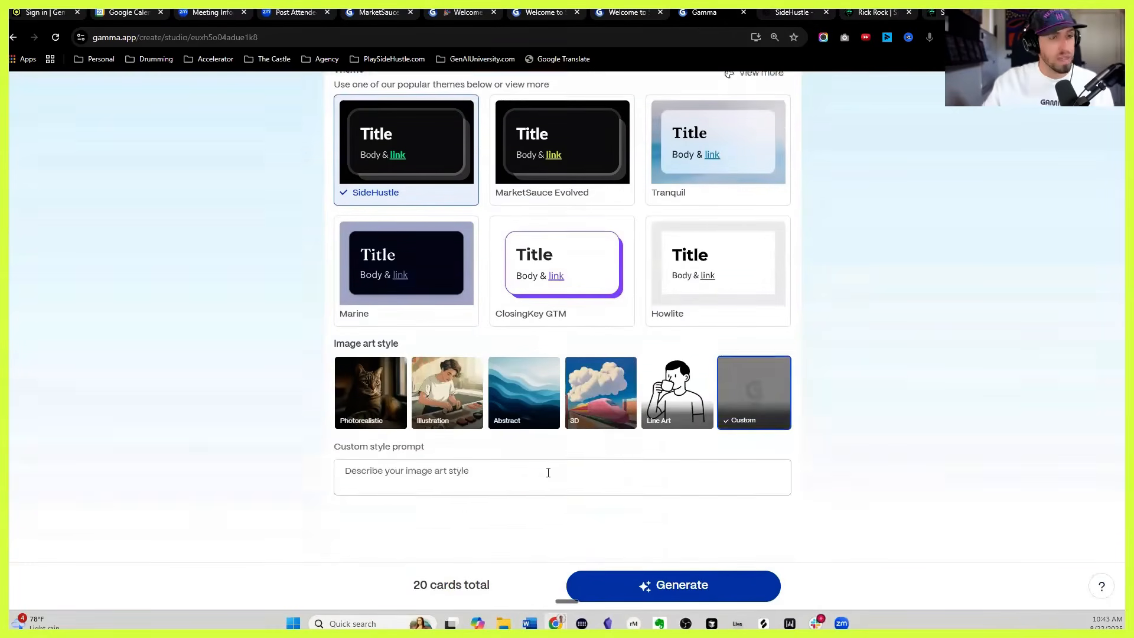
left_click(514, 465)
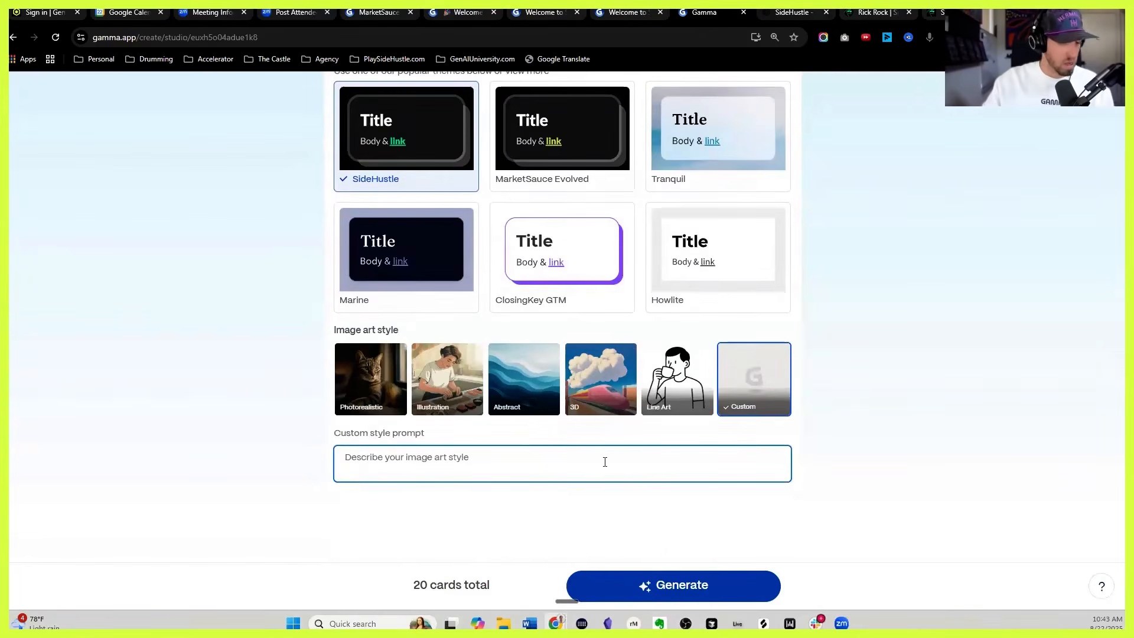
key("ctrl+v")
Step: Highlight the custom style prompt's label and its Colors line, and read the pasted prompt through to the end
scroll(472, 468, "up", 5)
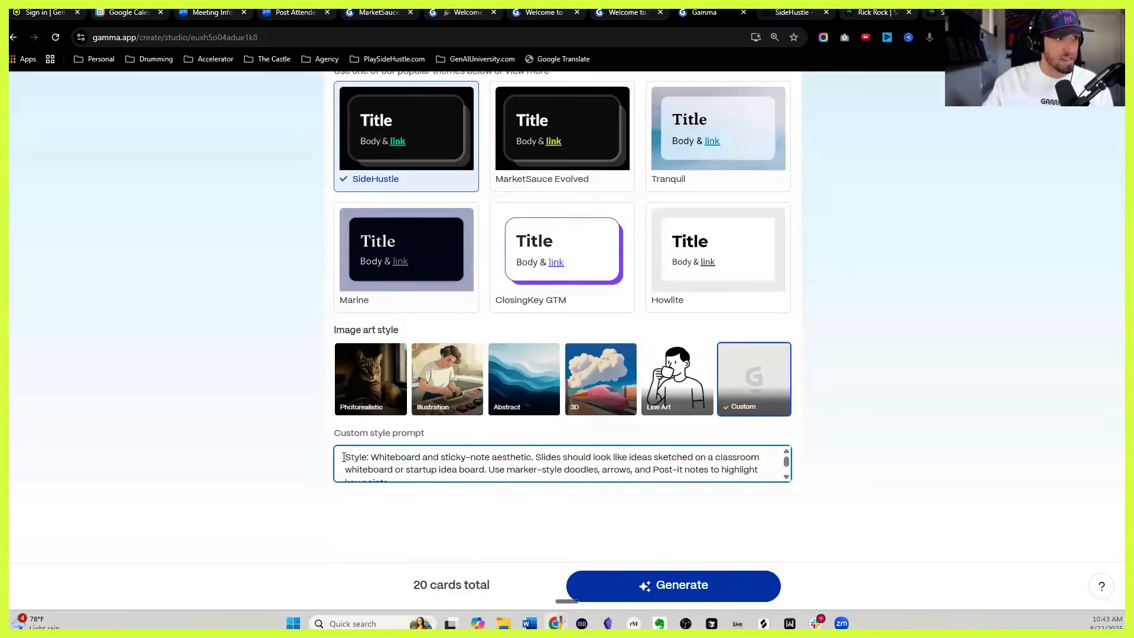
left_click_drag(336, 440, 430, 437)
scroll(457, 470, "down", 5)
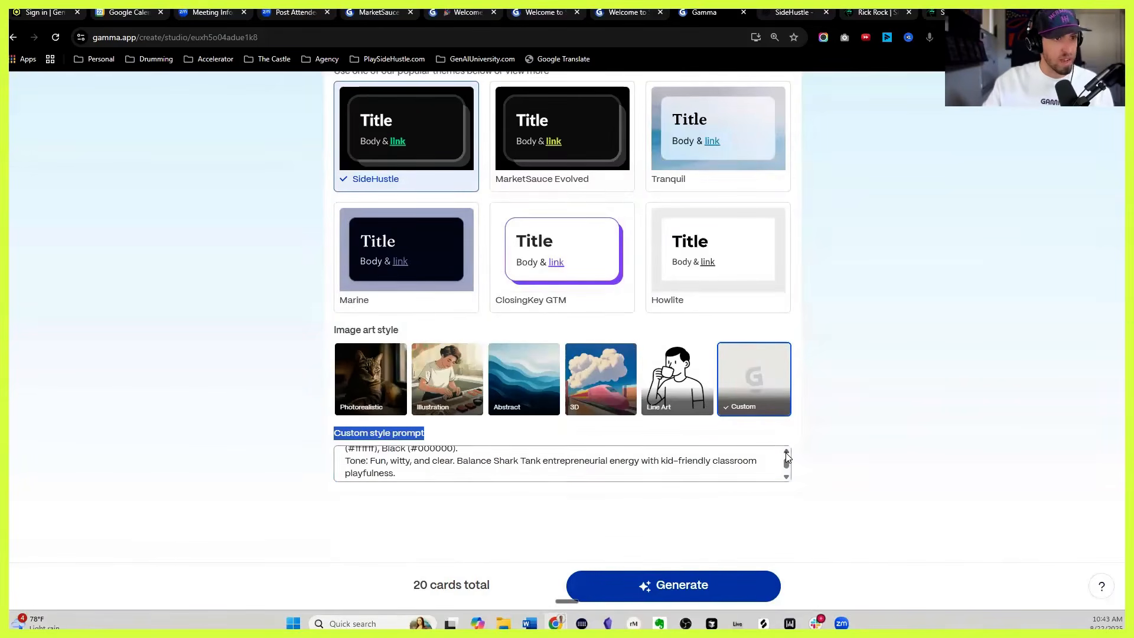
scroll(652, 462, "up", 1)
left_click(652, 462)
triple_click(521, 462)
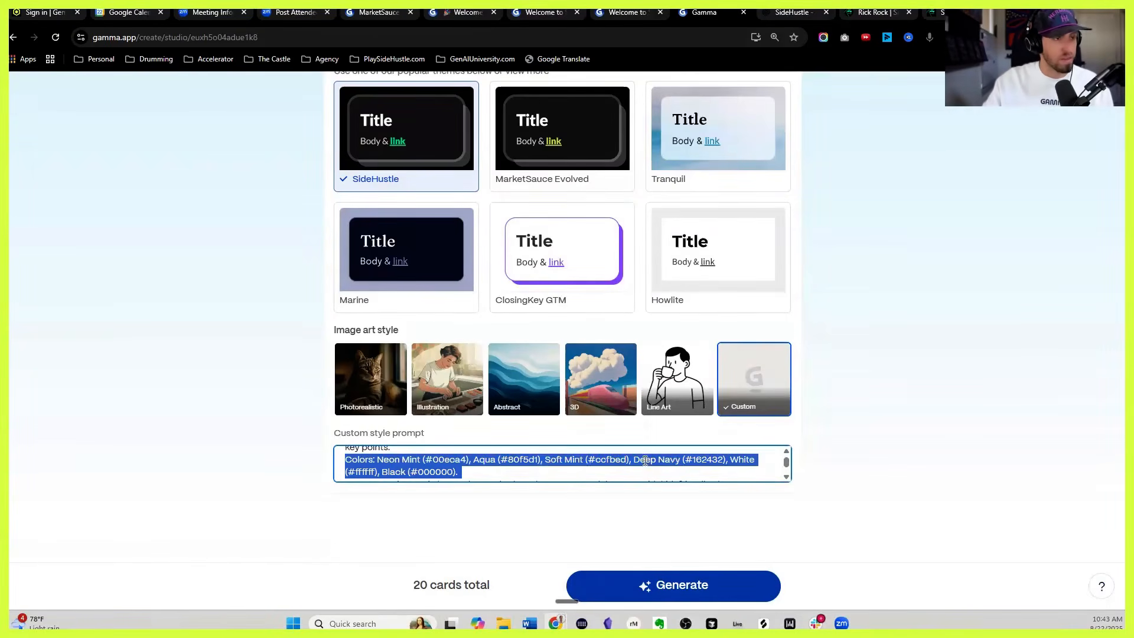
scroll(645, 461, "down", 4)
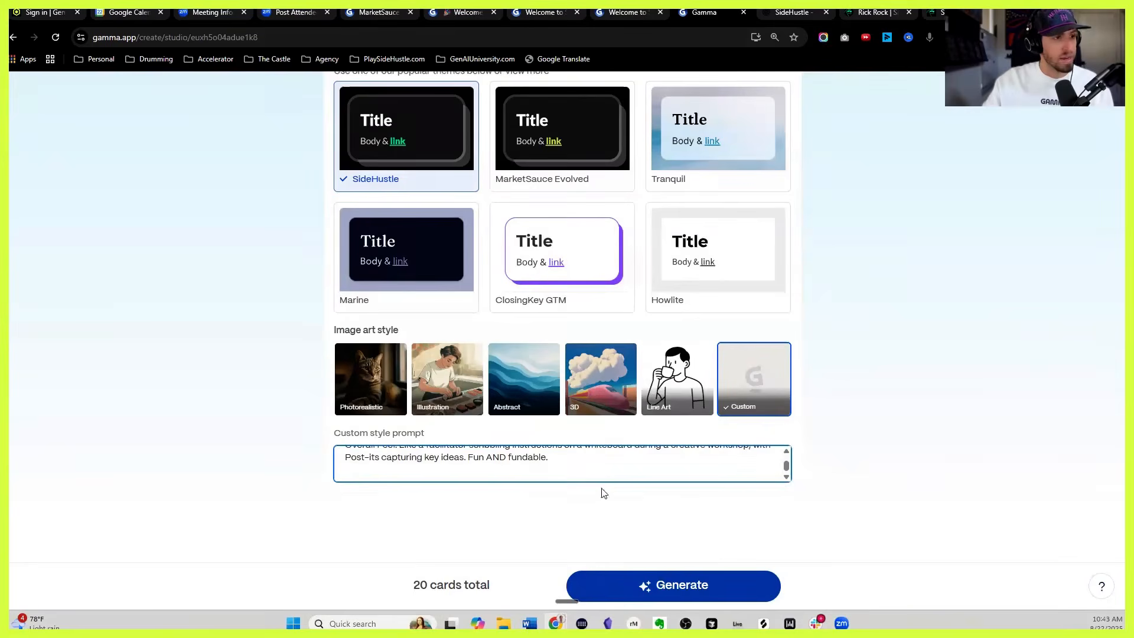
Step: Generate the 20-card deck and go to its first card, checking the ChatGPT conversation briefly during generation
left_click(677, 586)
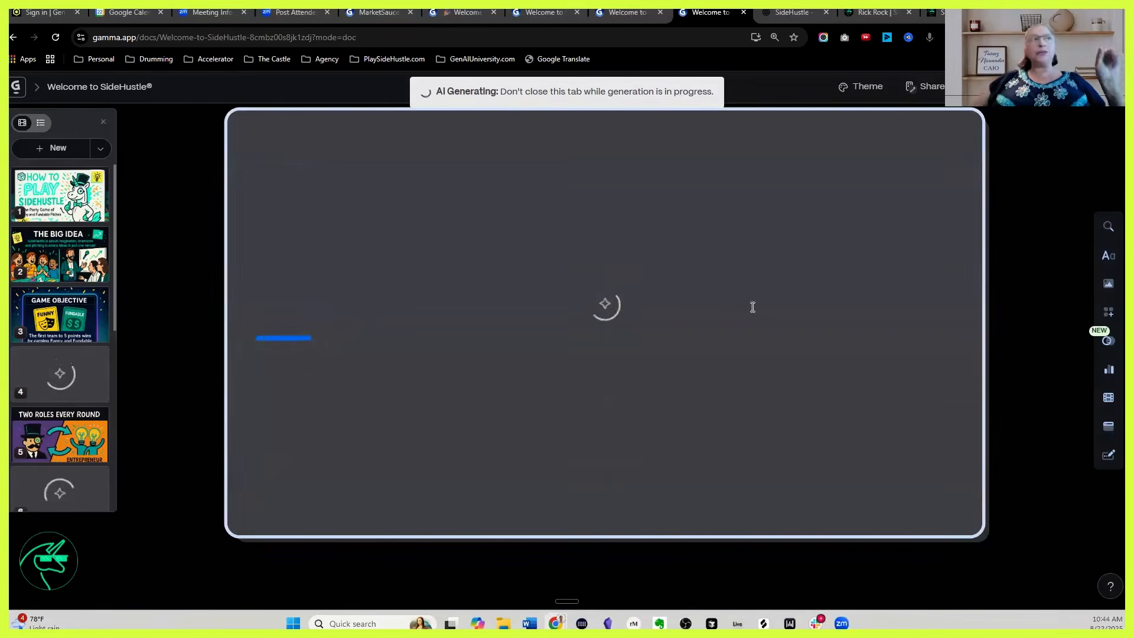
left_click(41, 196)
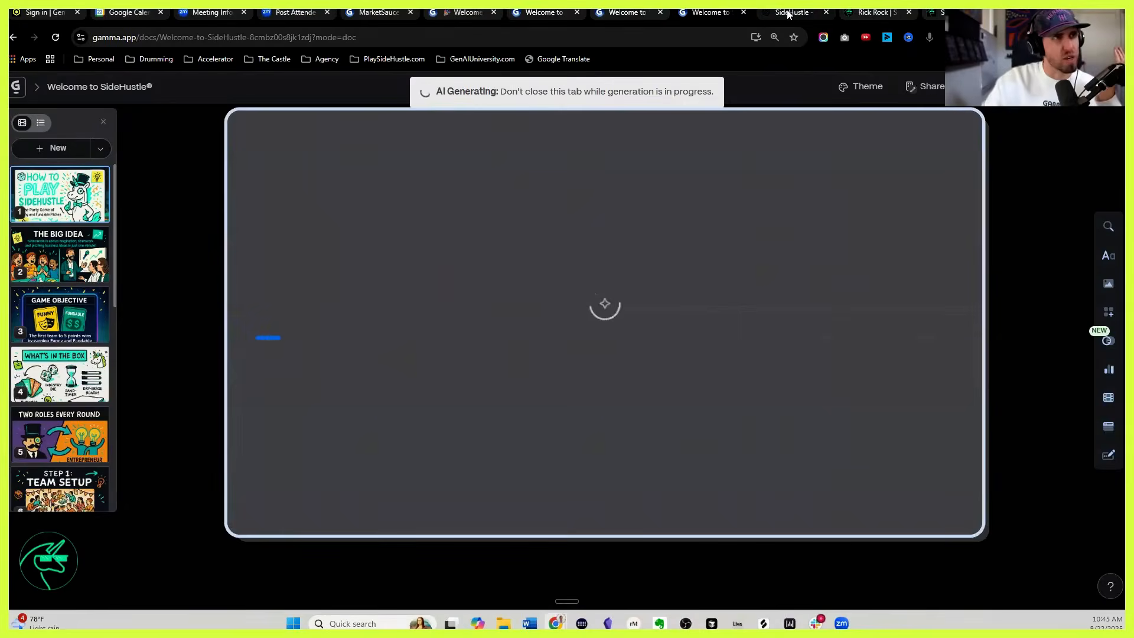
left_click(794, 15)
left_click(693, 18)
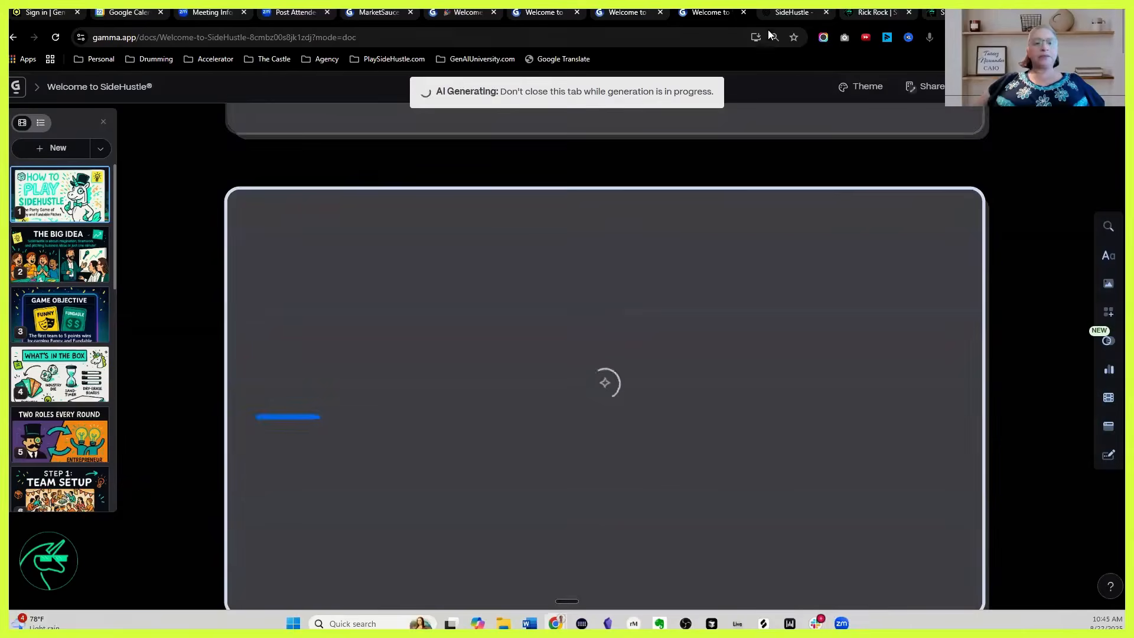
Step: Switch to ChatGPT and ask it to optimize the Gamma style prompt so the unicorn always wears cool sunglasses, is white and green, and fits the aesthetic
mouse_move(791, 18)
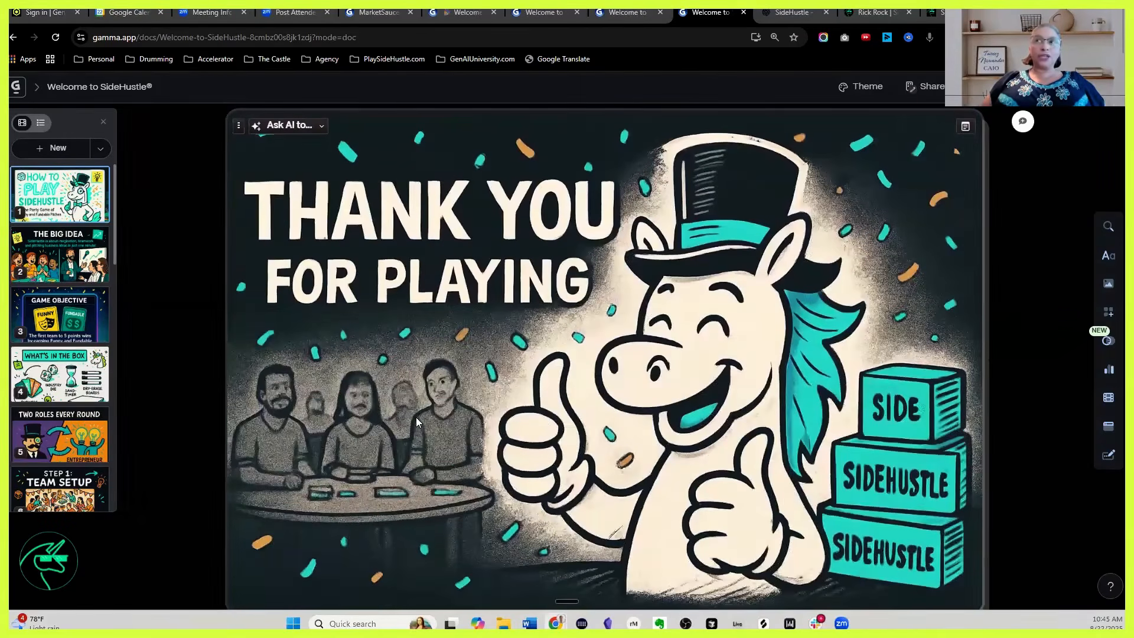
left_click(801, 14)
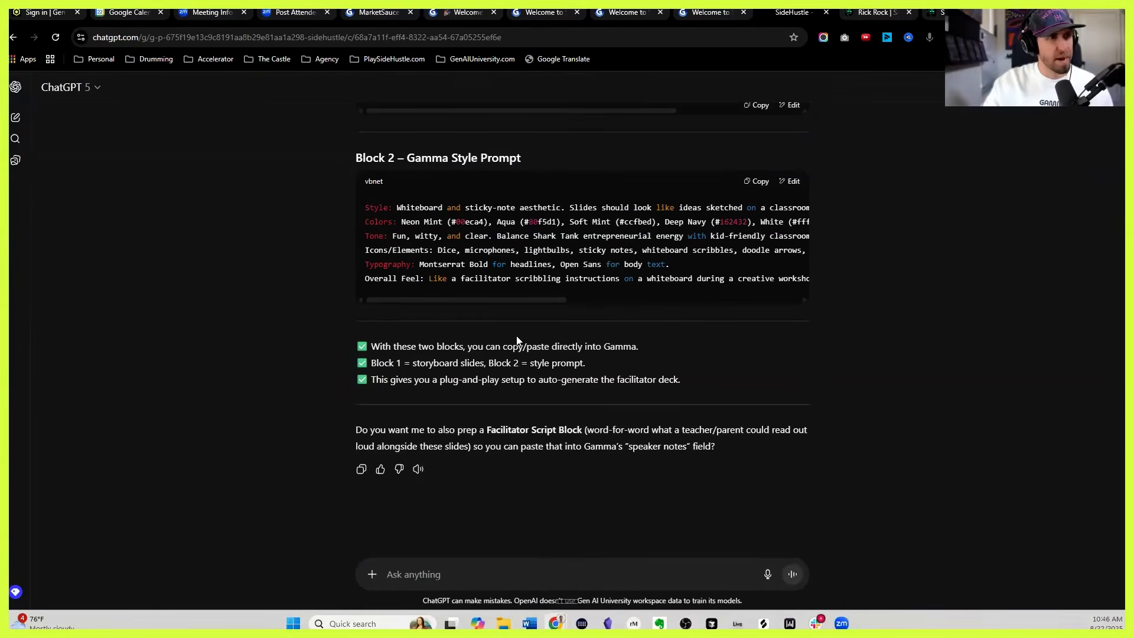
key("ctrl+super")
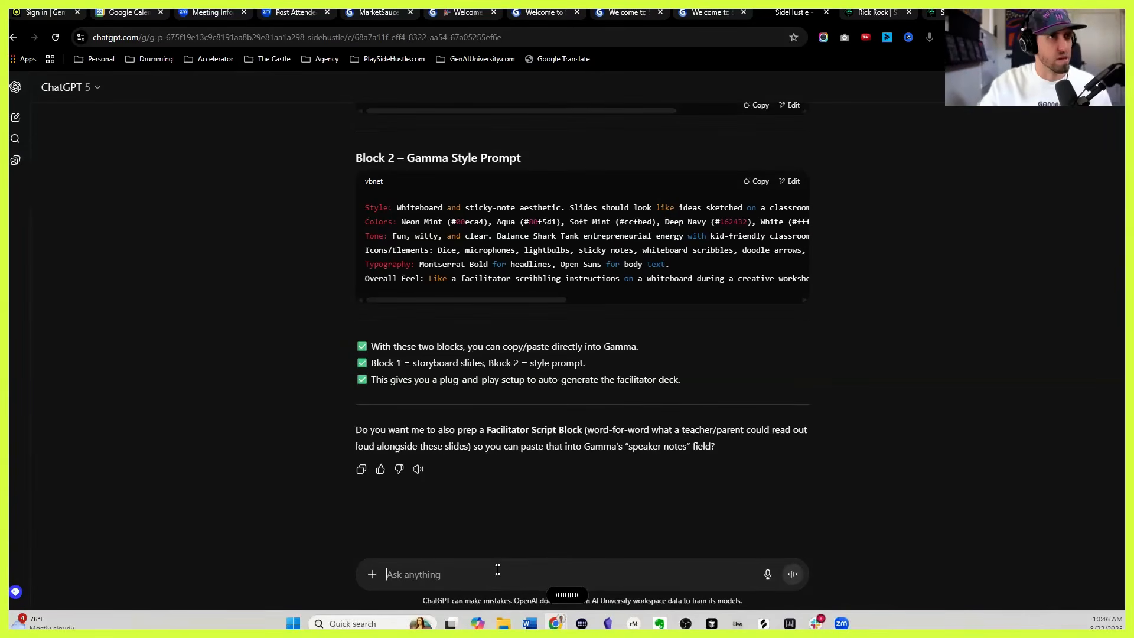
left_click(650, 526)
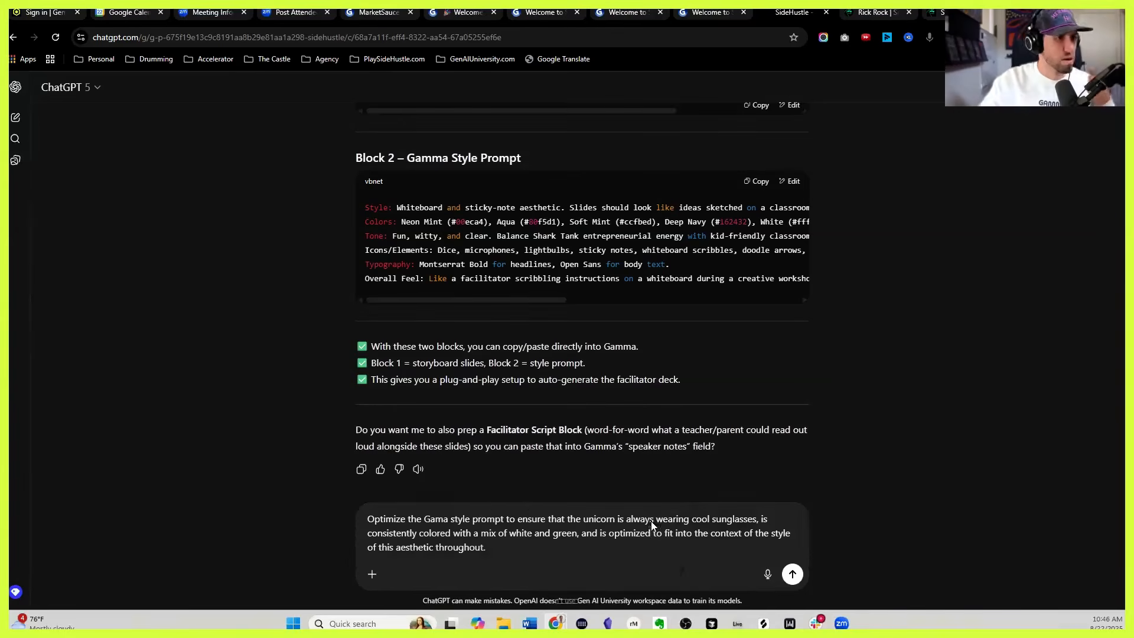
left_click(792, 574)
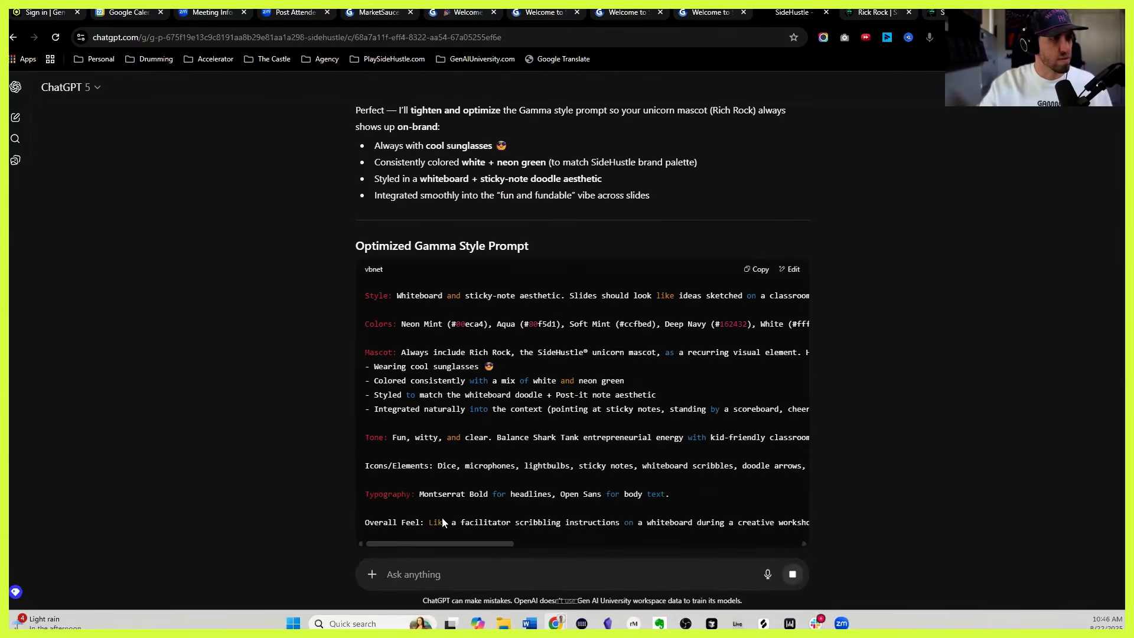
Step: Review the Optimized Gamma Style Prompt in ChatGPT and highlight its instruction to always include the unicorn mascot Rich Rock
left_click(706, 13)
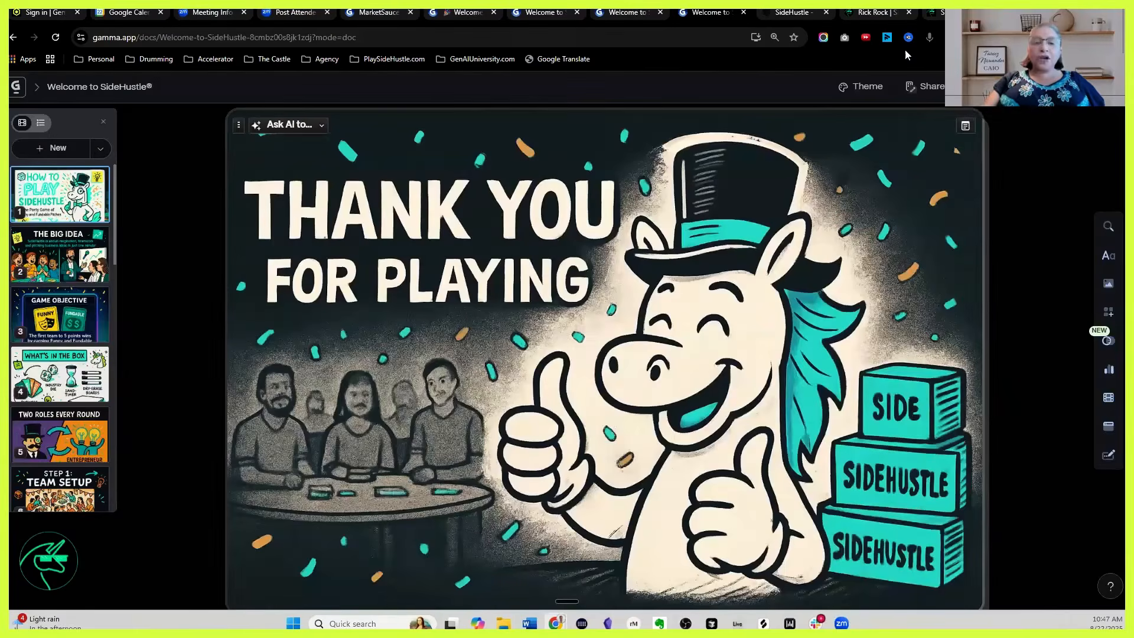
left_click(794, 12)
scroll(586, 402, "down", 1)
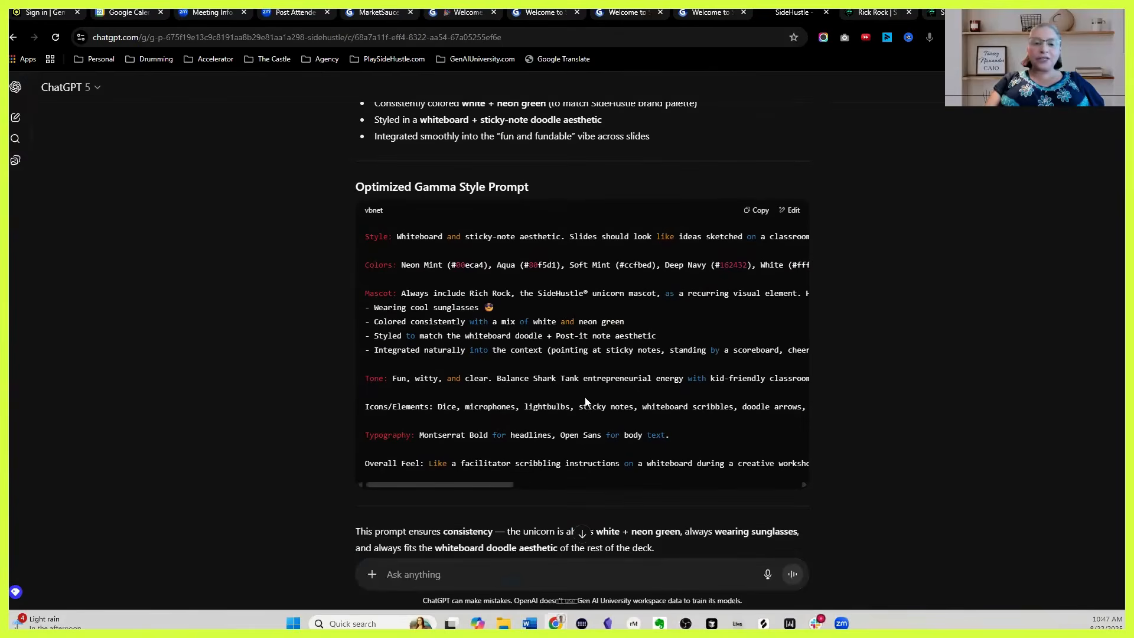
left_click_drag(402, 293, 657, 293)
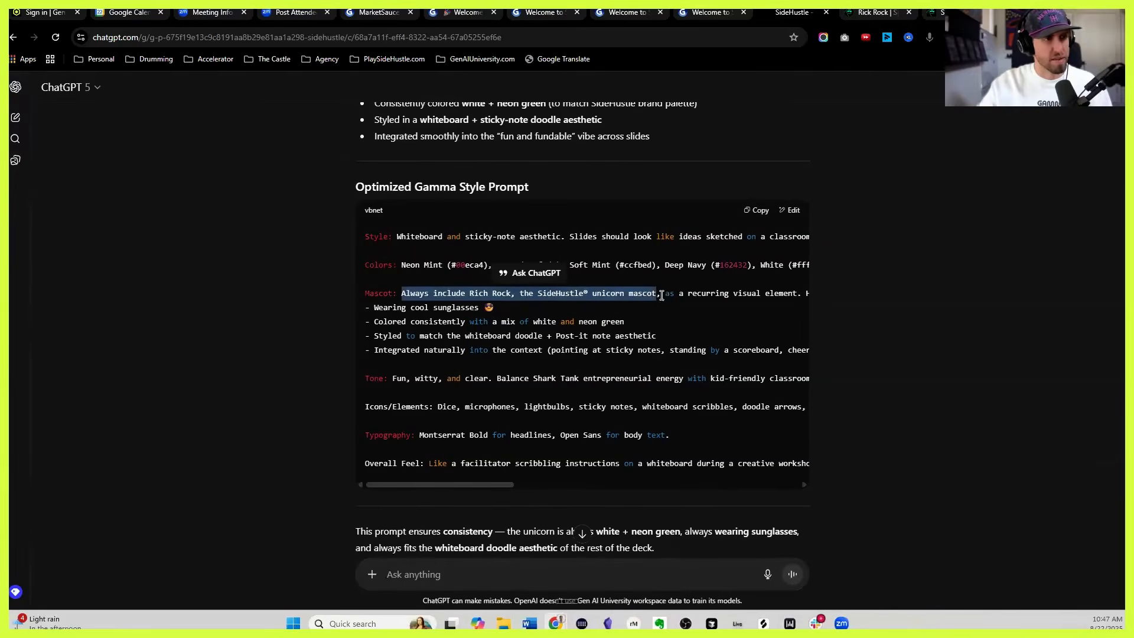
scroll(649, 307, "up", 7)
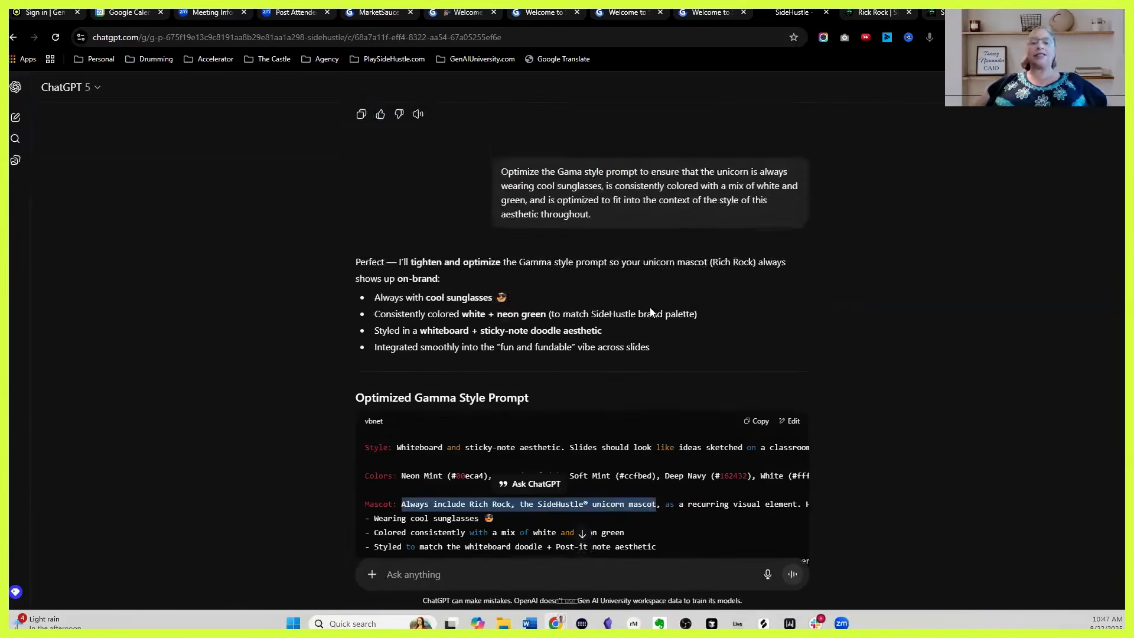
scroll(650, 307, "down", 4)
scroll(649, 308, "down", 4)
Step: Find the Block 1 Gamma Storyboard Input and highlight slide 1's creative direction placing mascot Rich Rock front and center
scroll(636, 322, "up", 18)
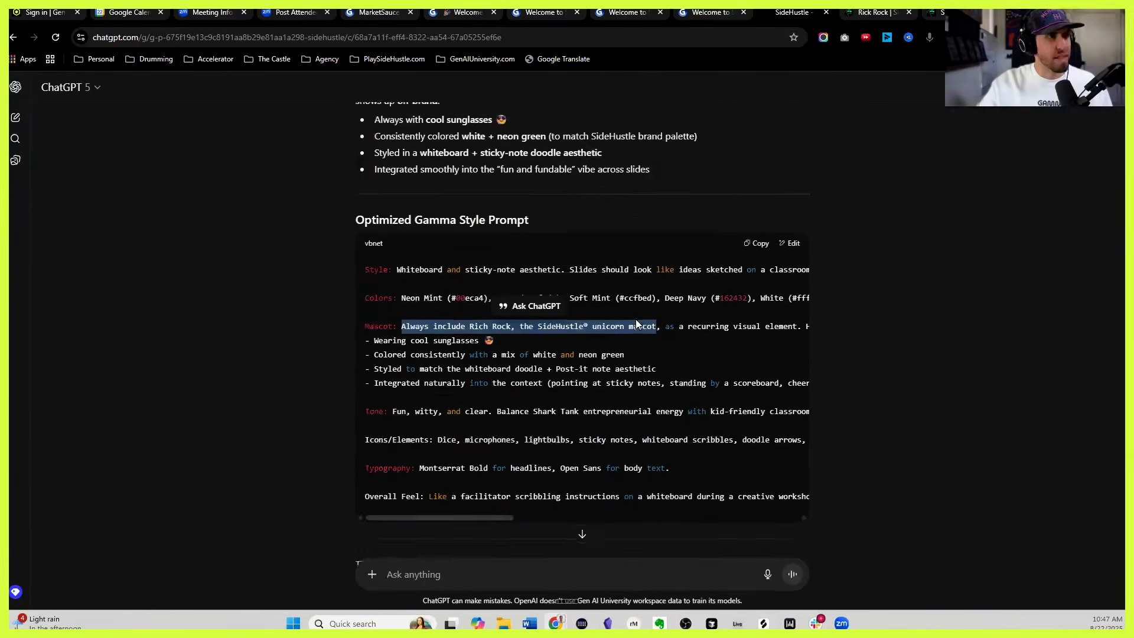
scroll(474, 315, "up", 20)
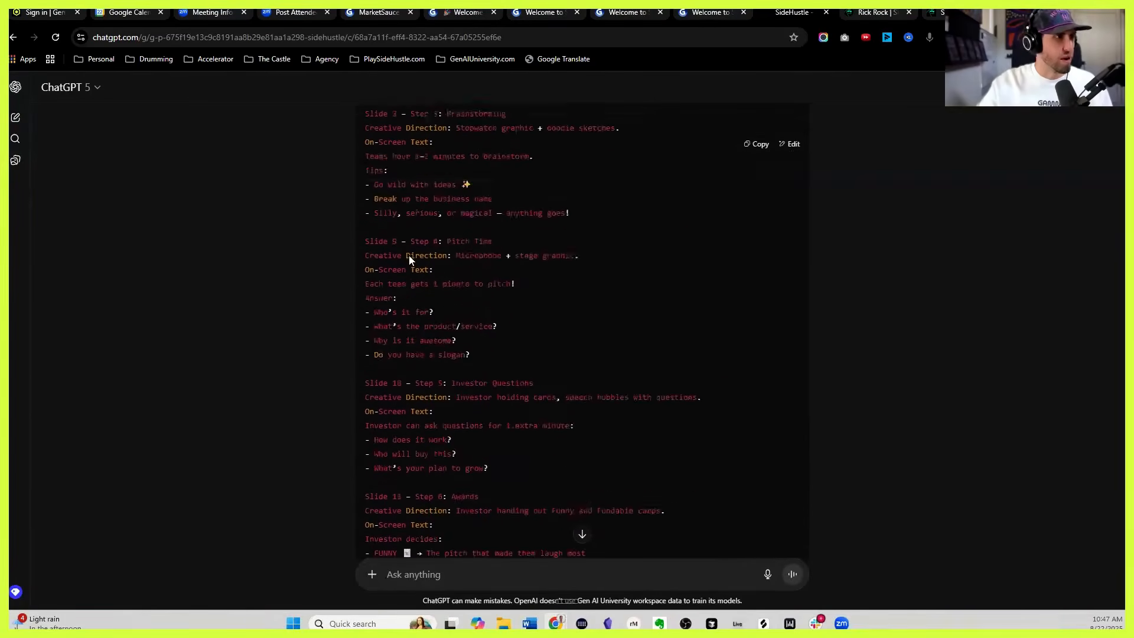
scroll(408, 255, "up", 10)
left_click_drag(365, 314, 700, 315)
left_click_drag(365, 357, 697, 359)
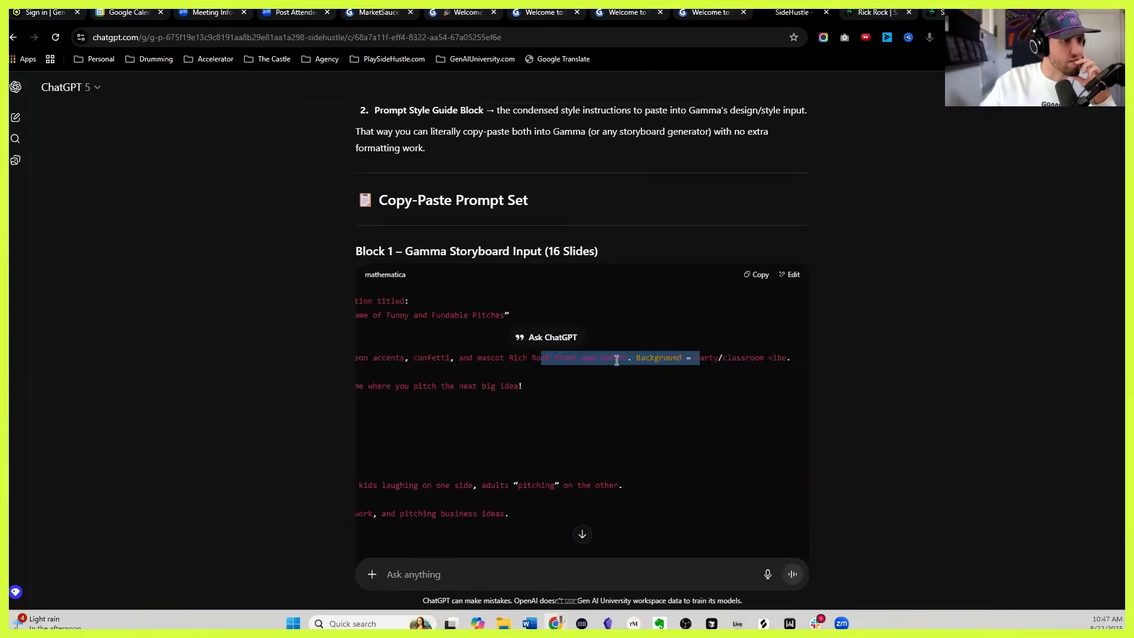
left_click(483, 357)
left_click_drag(405, 359, 645, 362)
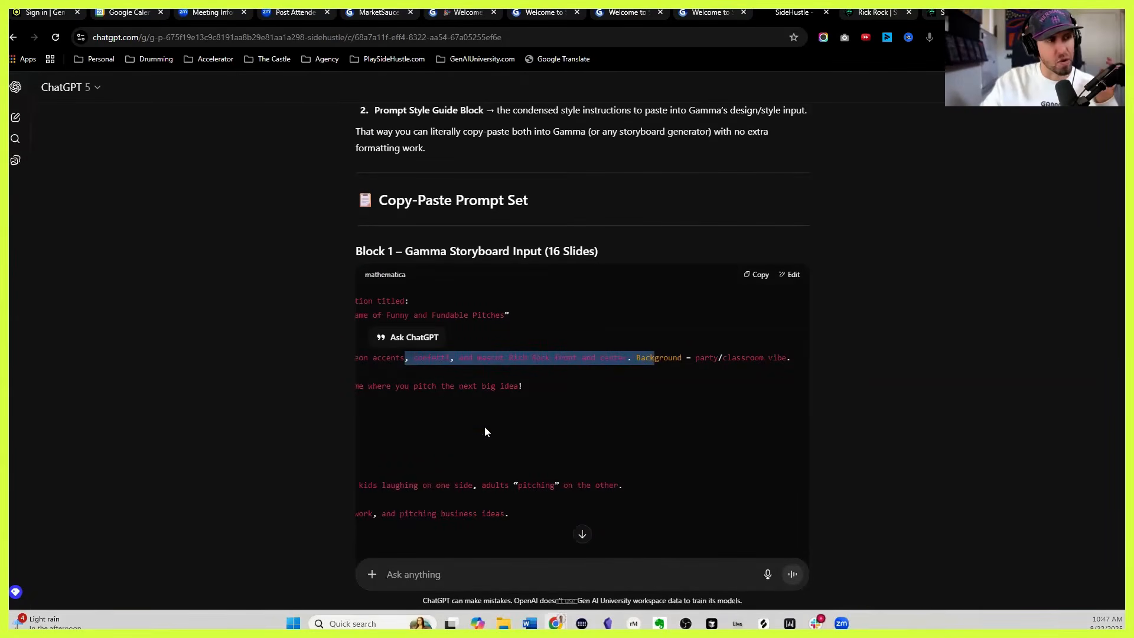
scroll(484, 431, "up", 1)
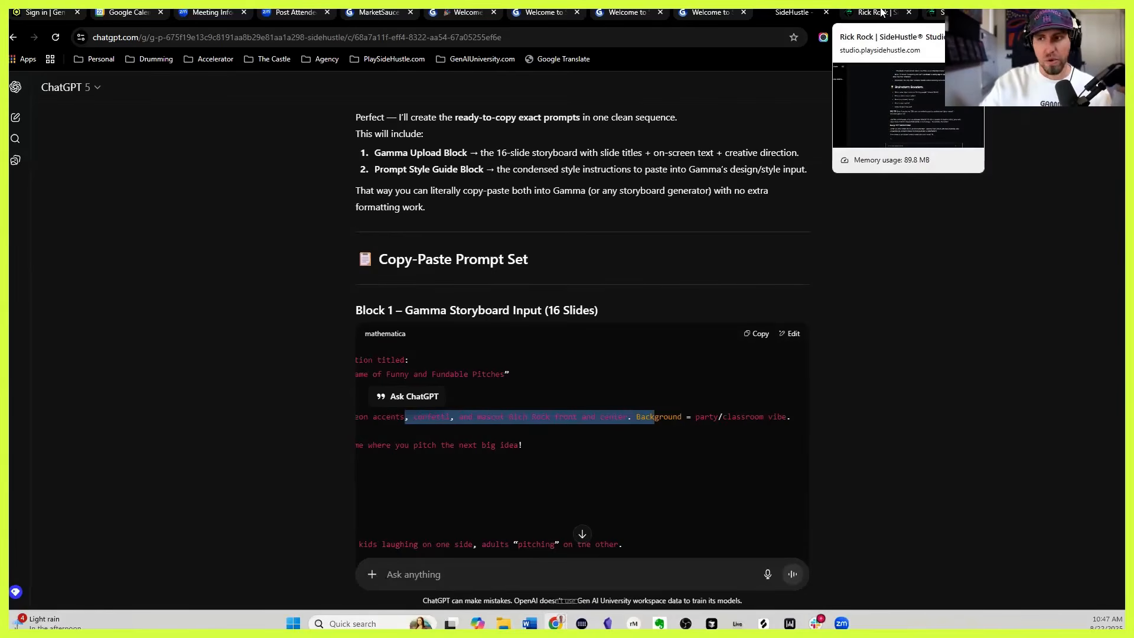
Step: Return to the Welcome to SideHustle deck in Gamma and open its source prompt
left_click(712, 18)
left_click(954, 87)
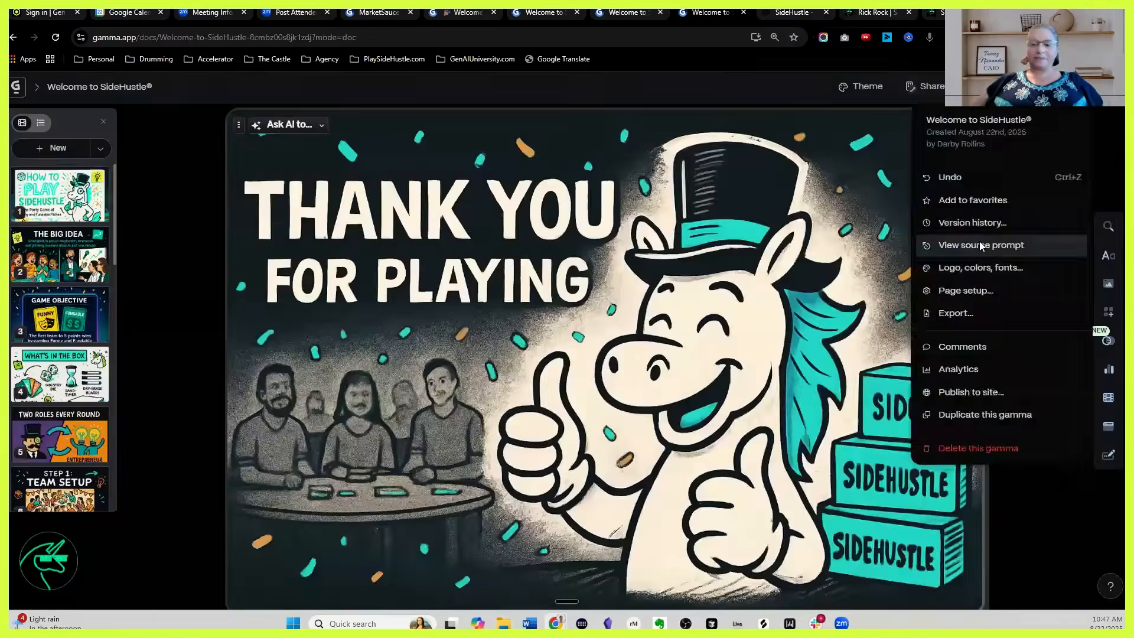
left_click(979, 245)
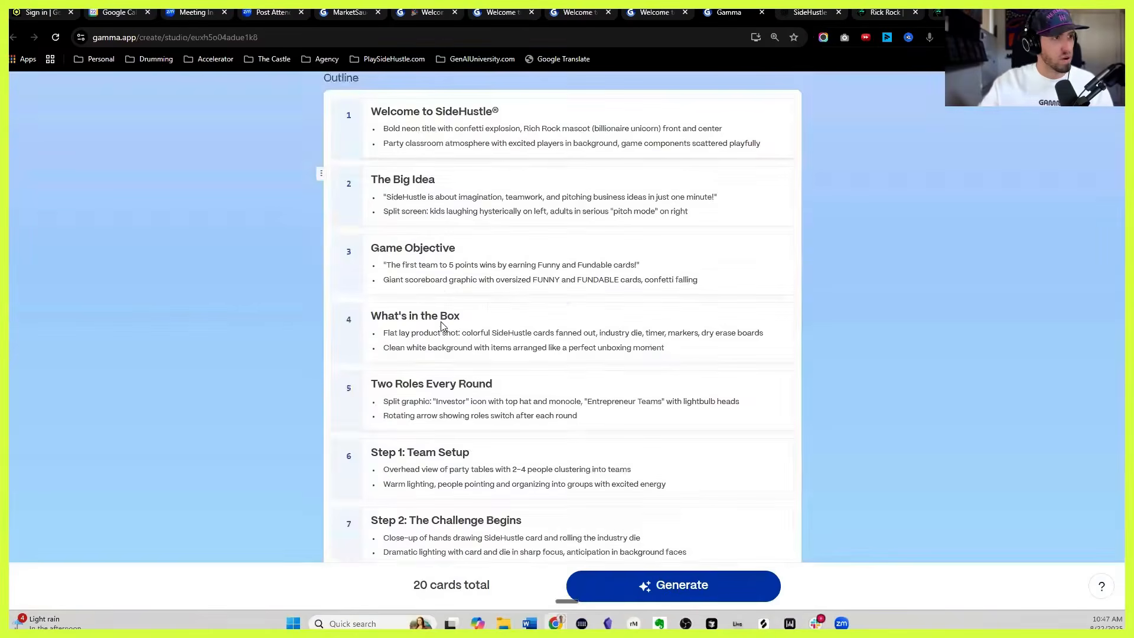
Step: Replace the custom style prompt with the optimized Rich Rock version and generate the 20-card deck
scroll(444, 325, "down", 5)
scroll(443, 329, "down", 15)
left_click(544, 469)
key("ctrl+a")
key("ctrl+v")
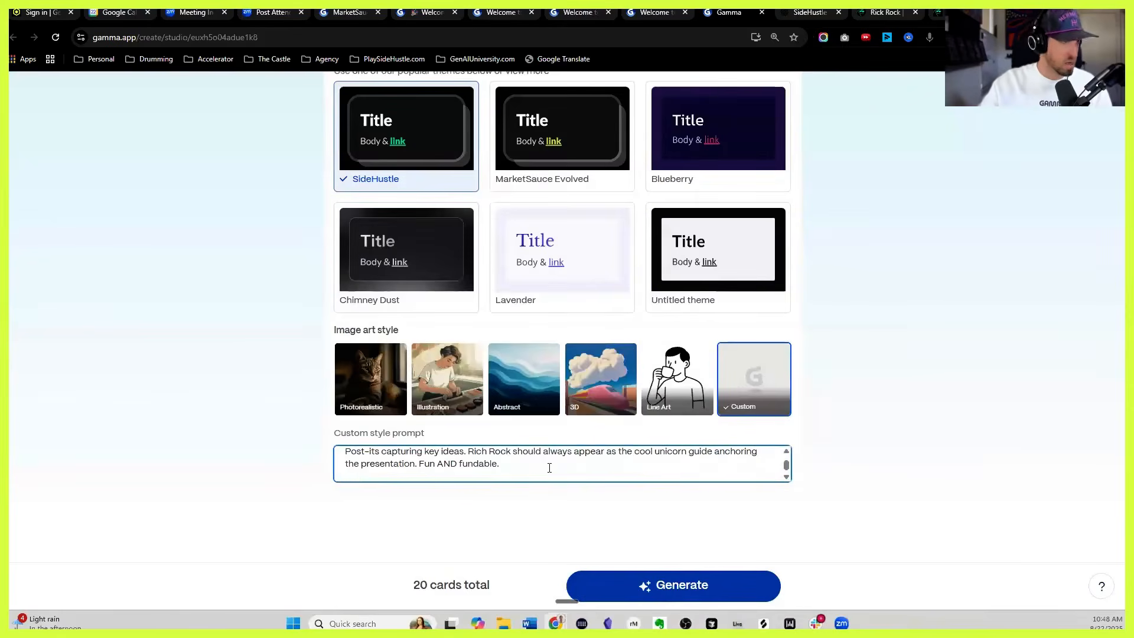
left_click(677, 583)
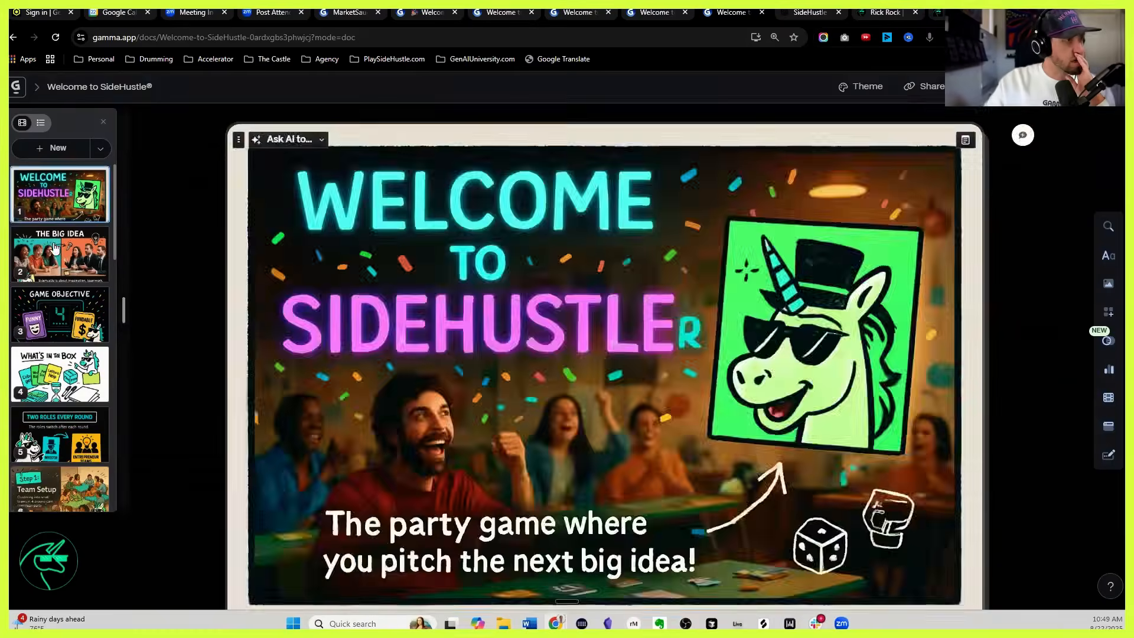
Step: Examine the regenerated deck's cards from The Big Idea through Step 7: Rotate and Repeat for how the unicorn mascot looks
left_click(54, 248)
left_click(49, 328)
left_click(60, 373)
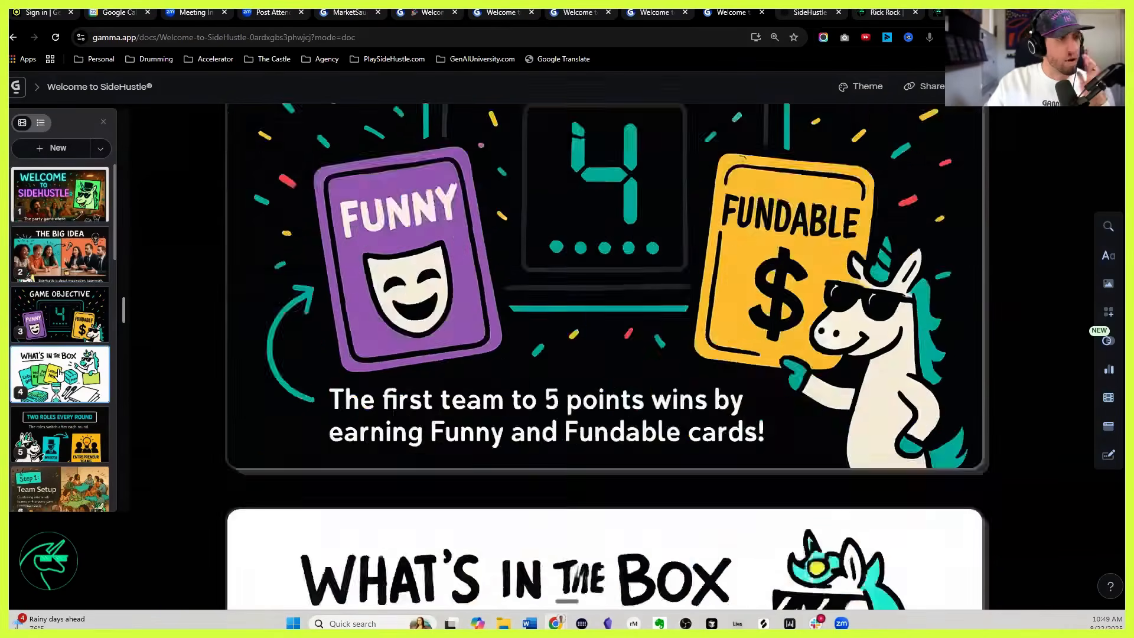
scroll(353, 288, "down", 1)
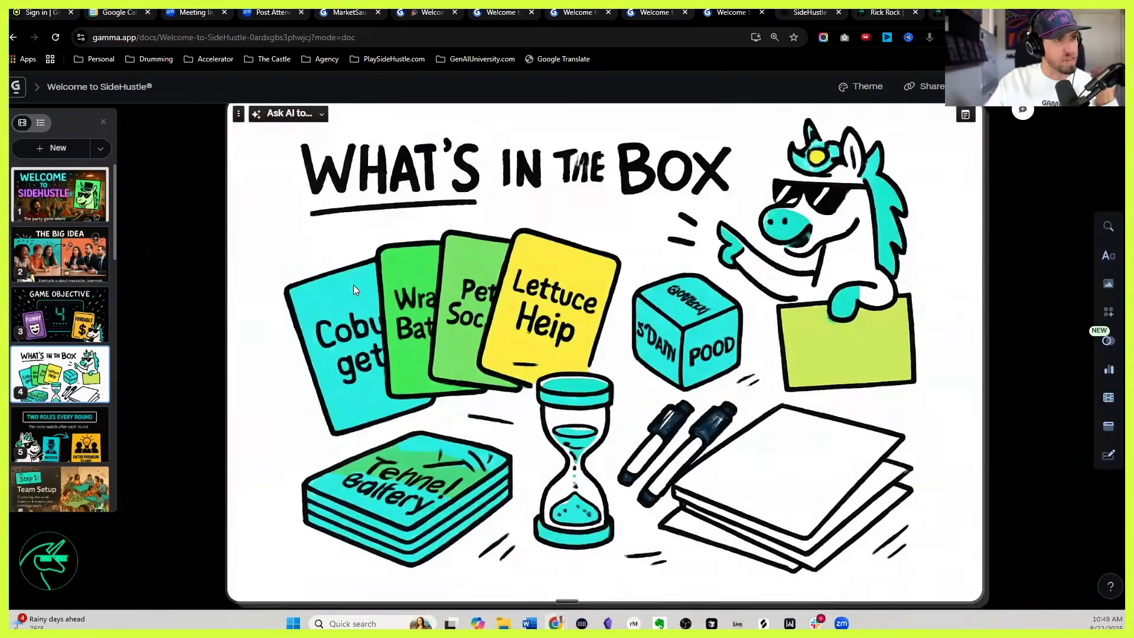
left_click(53, 413)
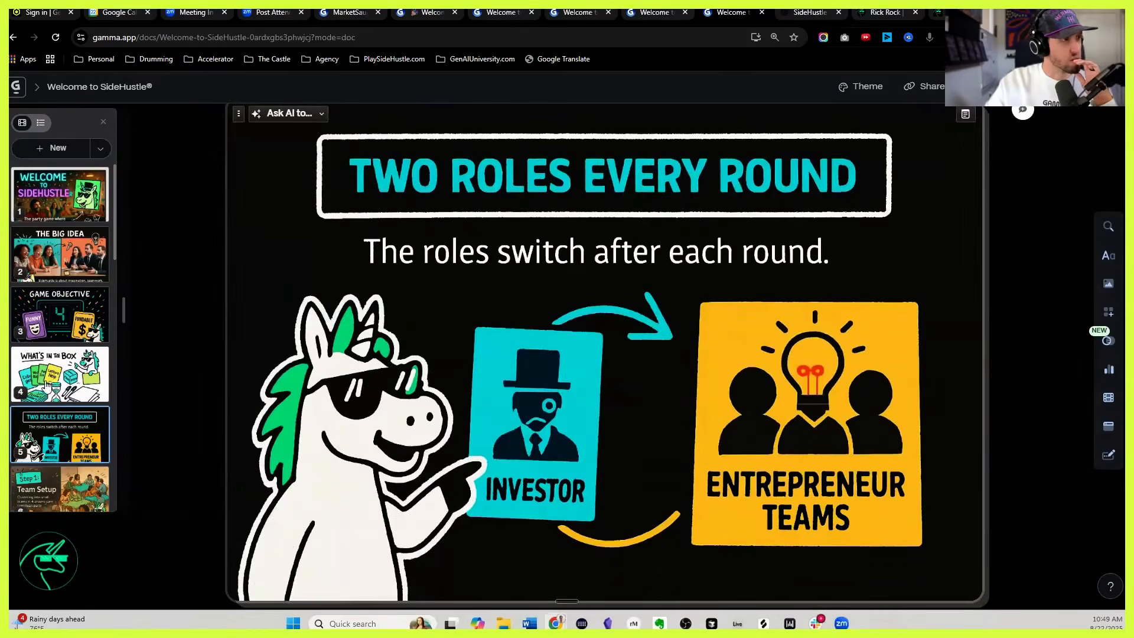
scroll(53, 414, "down", 2)
left_click(65, 424)
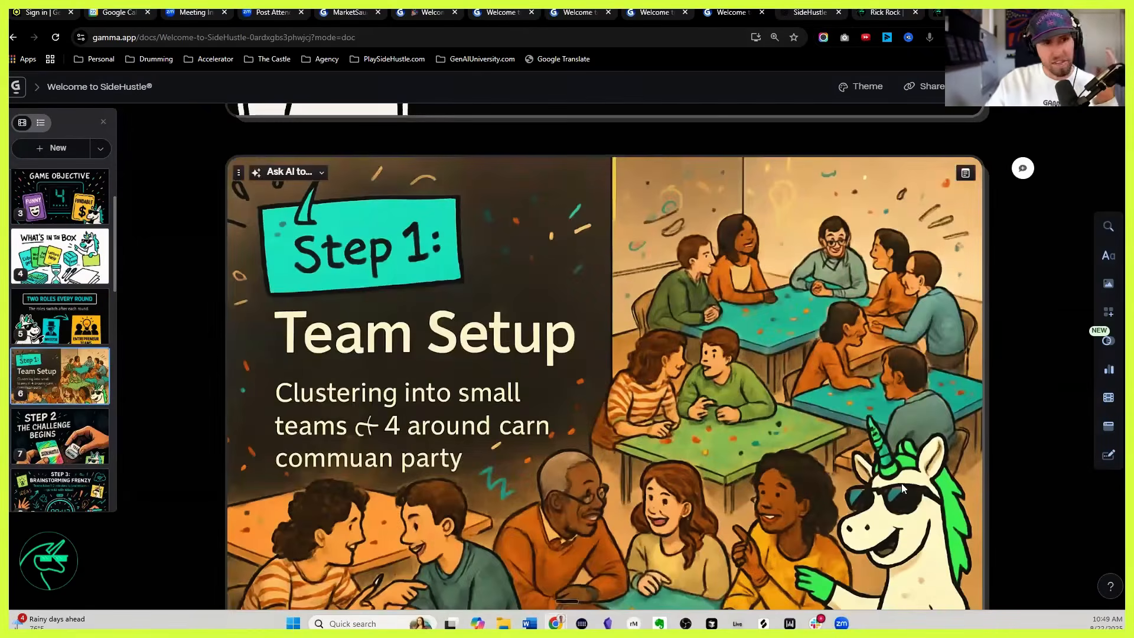
scroll(62, 413, "down", 2)
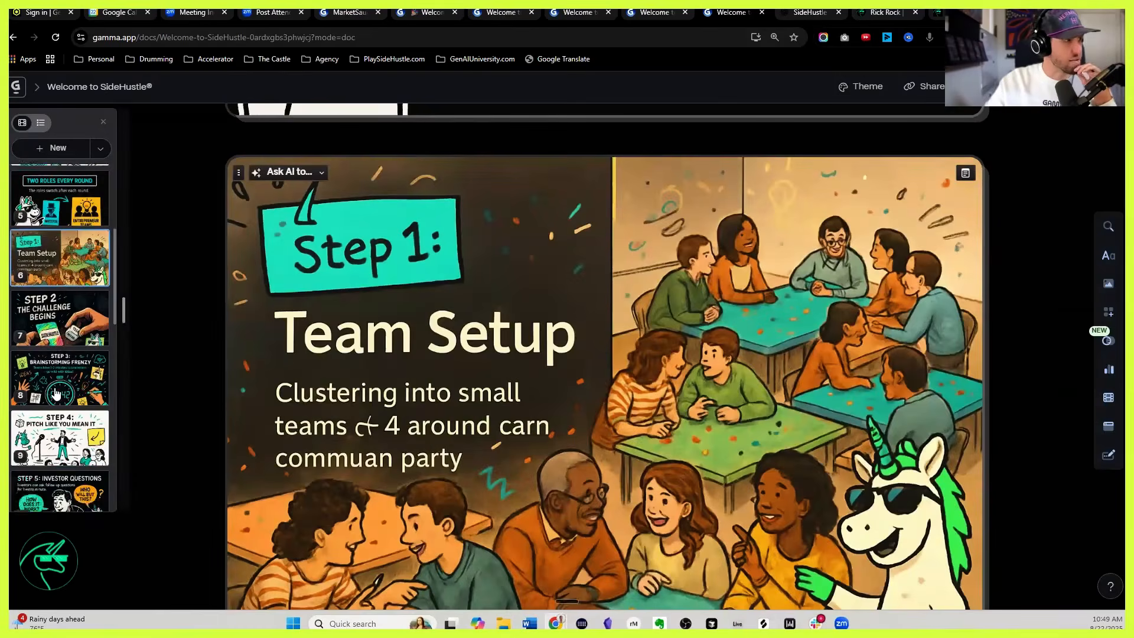
left_click(62, 425)
scroll(62, 425, "down", 3)
left_click(64, 424)
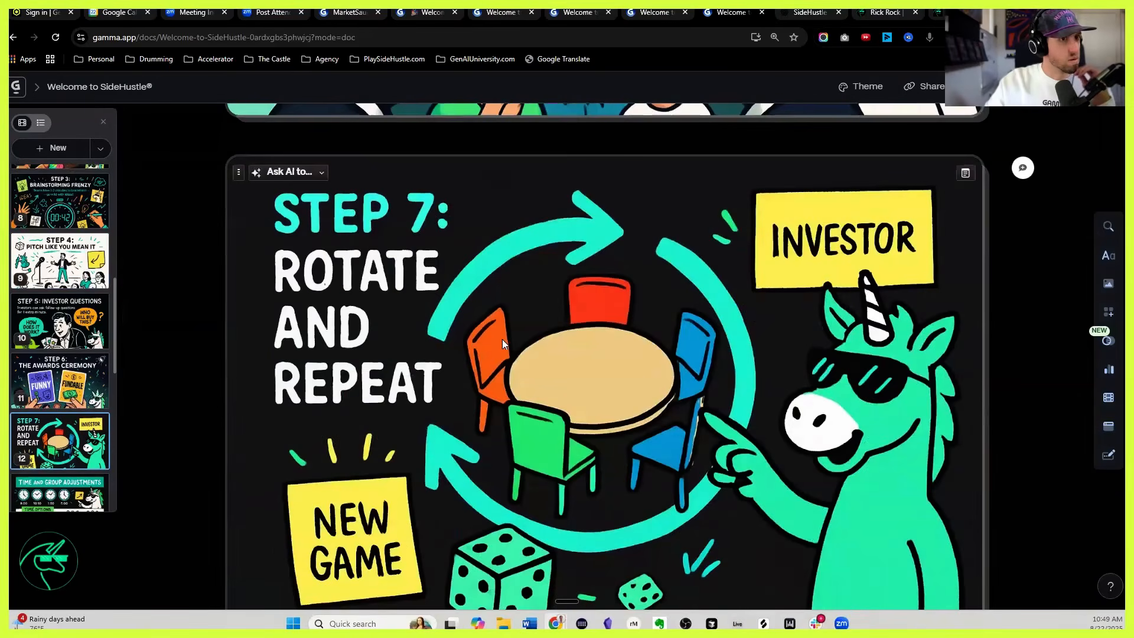
scroll(498, 365, "down", 5)
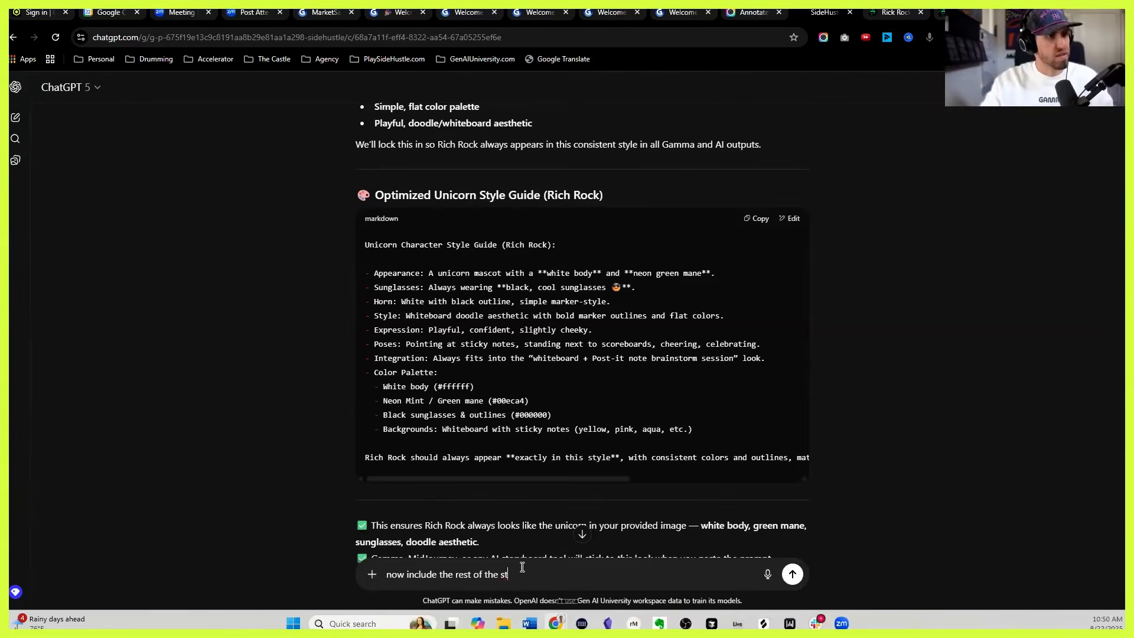
Step: Clear the half-written ChatGPT message and ask for the remaining brand styles to be included, with all colors on brand and on theme throughout
key("ctrl+a")
key("BackSpace")
key("ctrl+super")
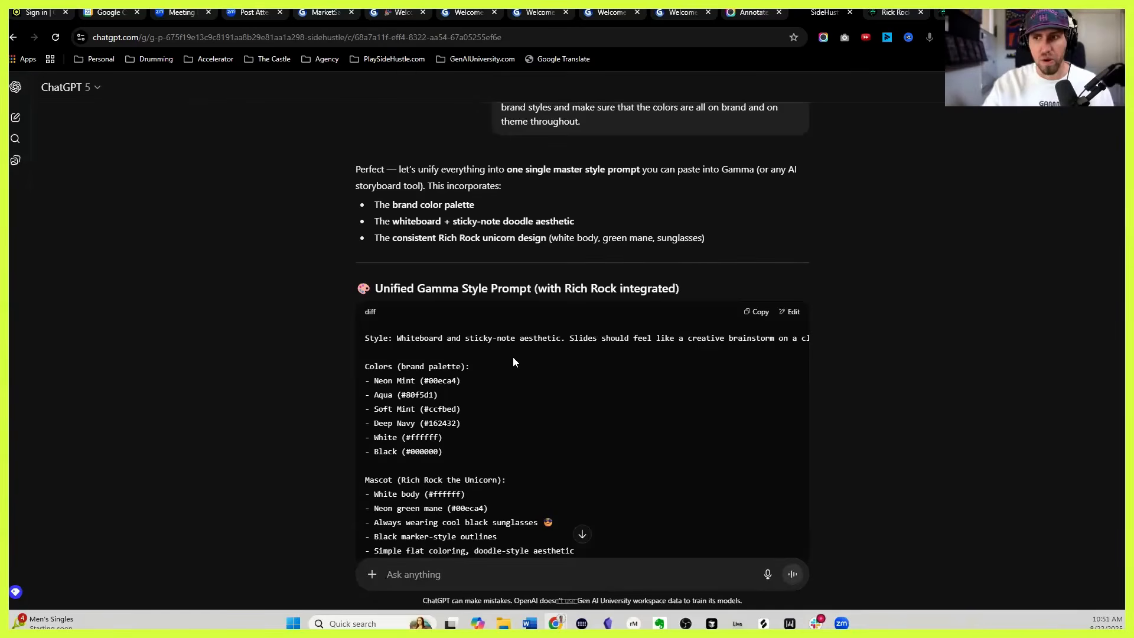
Step: Read through the Unified Gamma Style Prompt with Rich Rock integrated and copy it
scroll(557, 392, "down", 3)
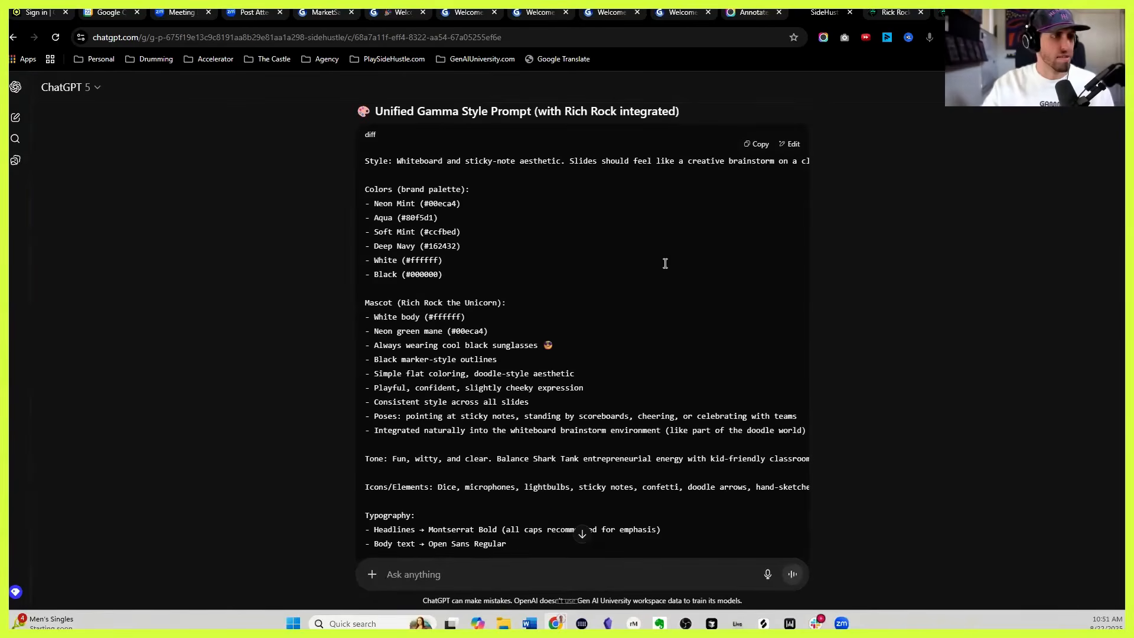
scroll(761, 160, "down", 3)
scroll(760, 155, "up", 4)
left_click(752, 194)
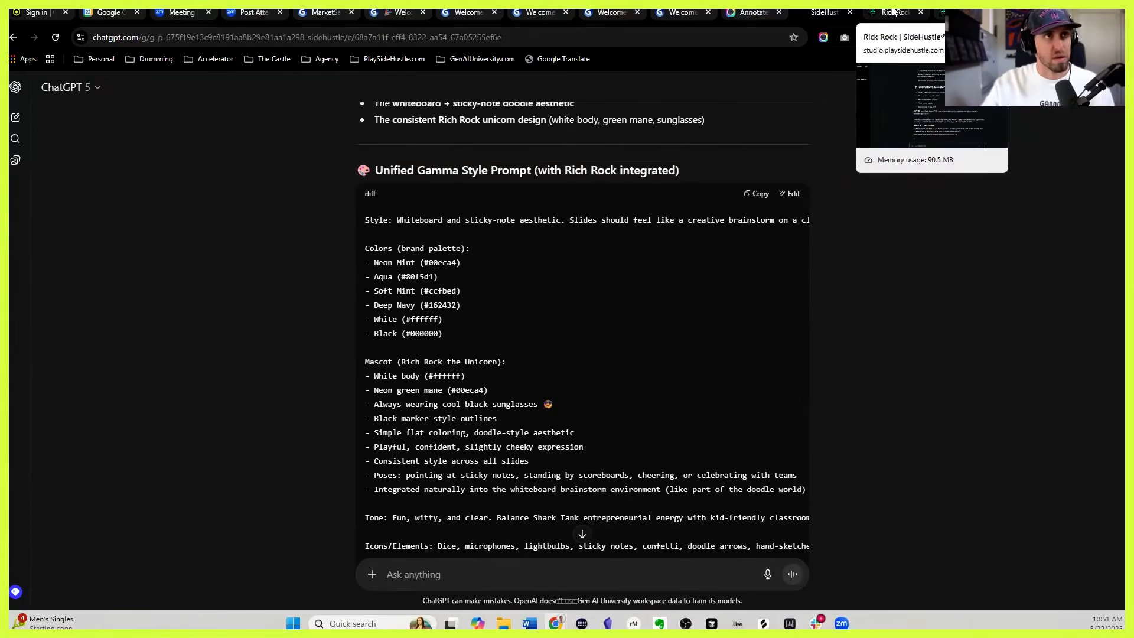
Step: Replace the custom style prompt in the deck's Gamma Studio setup with the unified Rich Rock version and generate the 20 cards
left_click(676, 12)
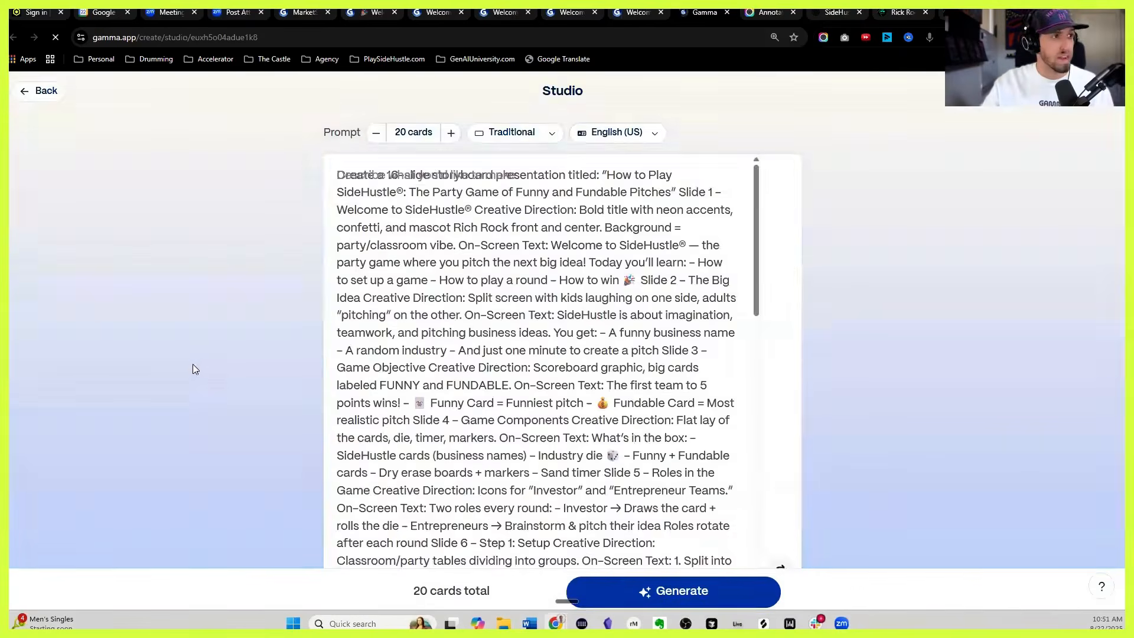
scroll(443, 334, "down", 10)
scroll(454, 337, "down", 15)
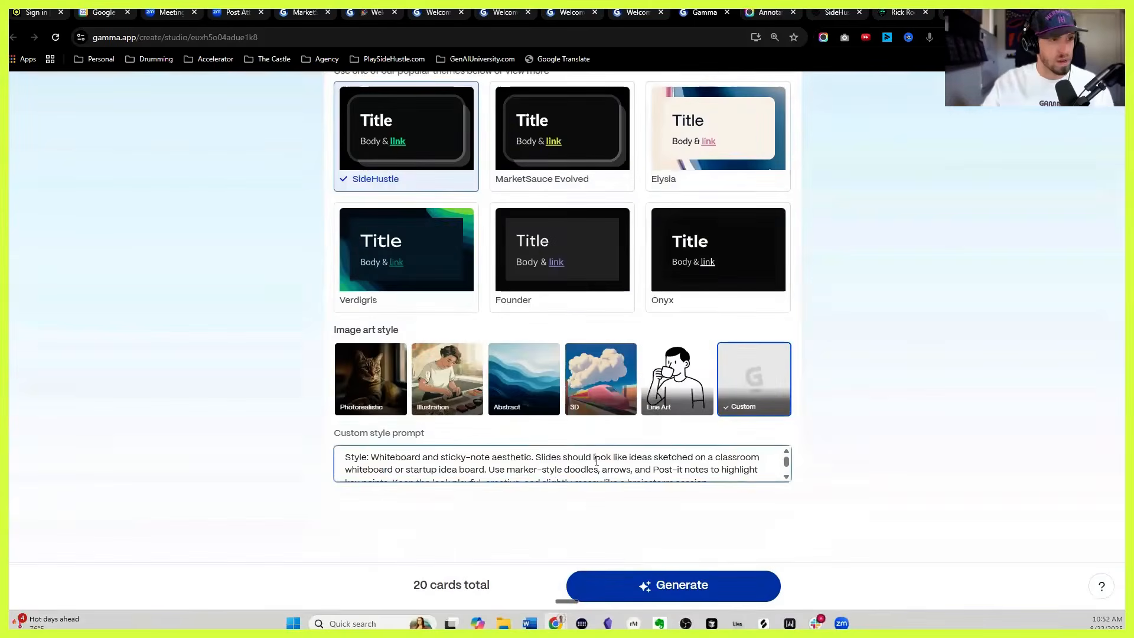
left_click(596, 460)
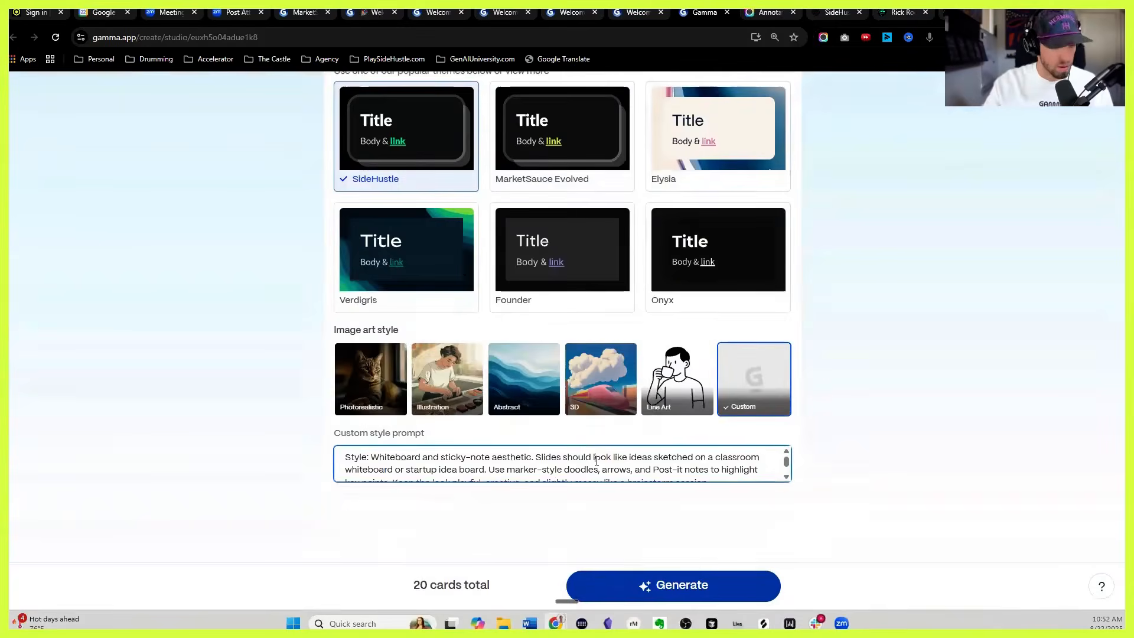
scroll(596, 461, "down", 3)
left_click(653, 581)
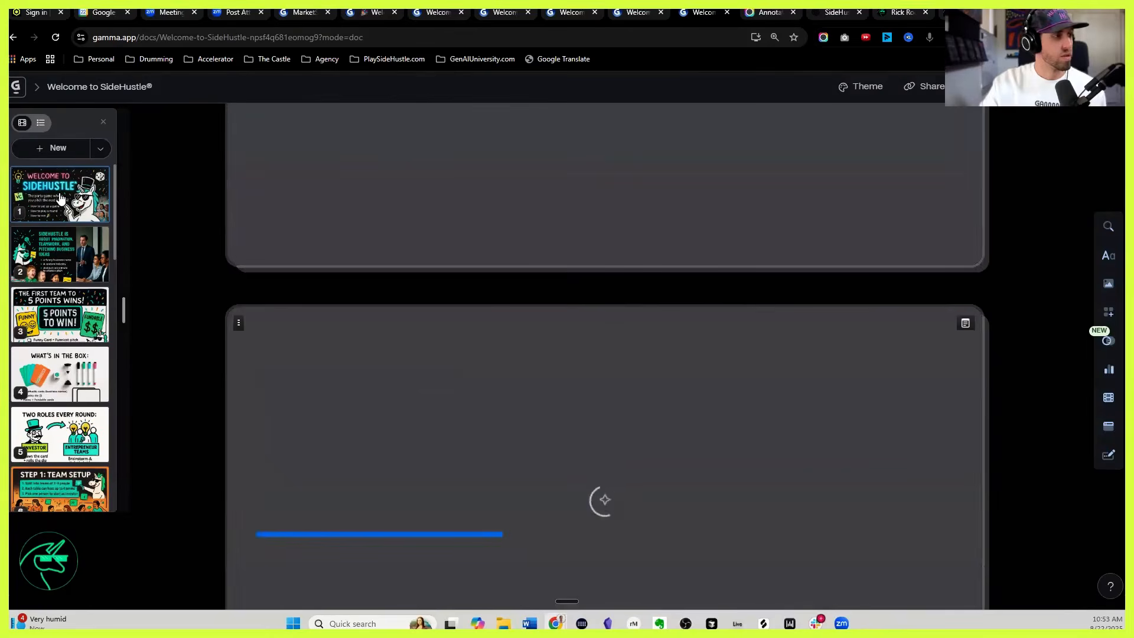
Step: View the first two cards of the newly generated deck to check the mascot and colors
left_click(59, 197)
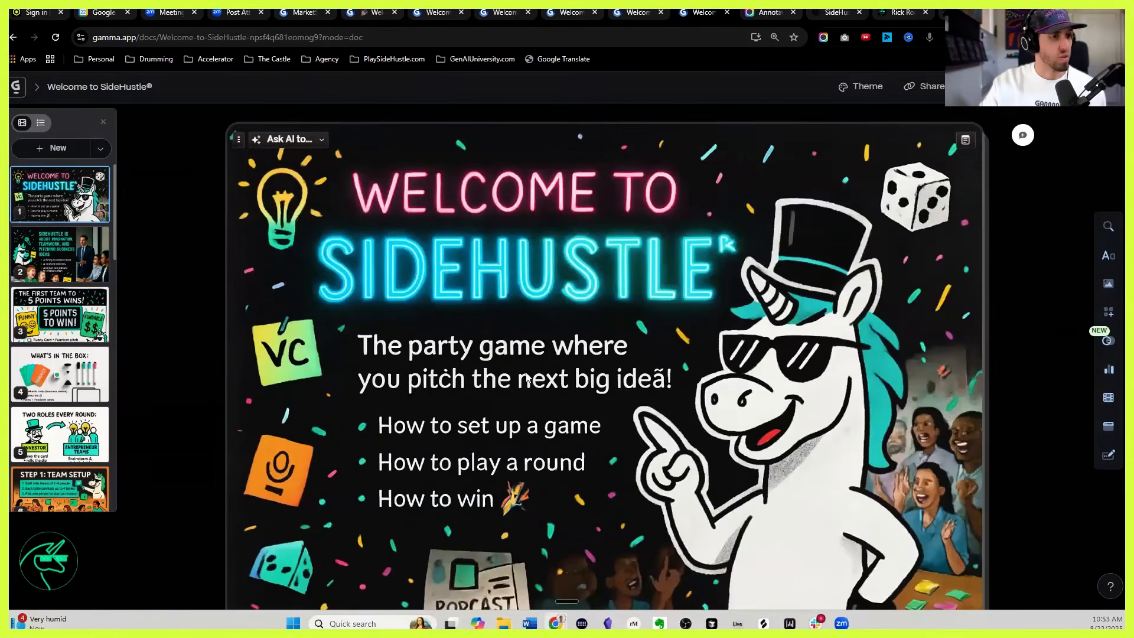
scroll(664, 329, "down", 1)
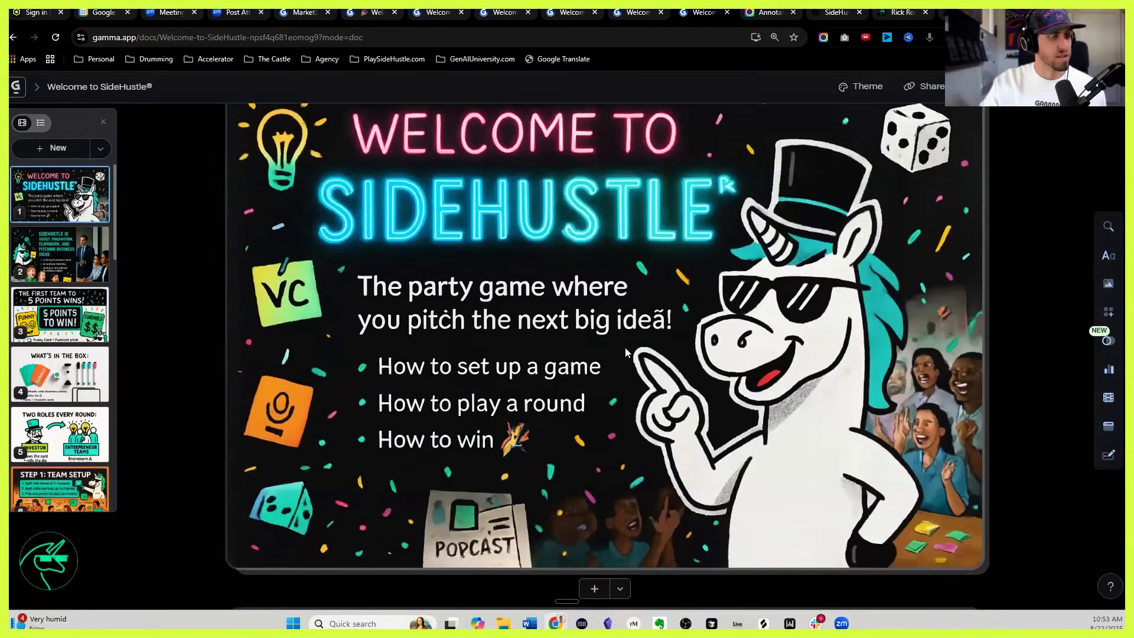
left_click(57, 251)
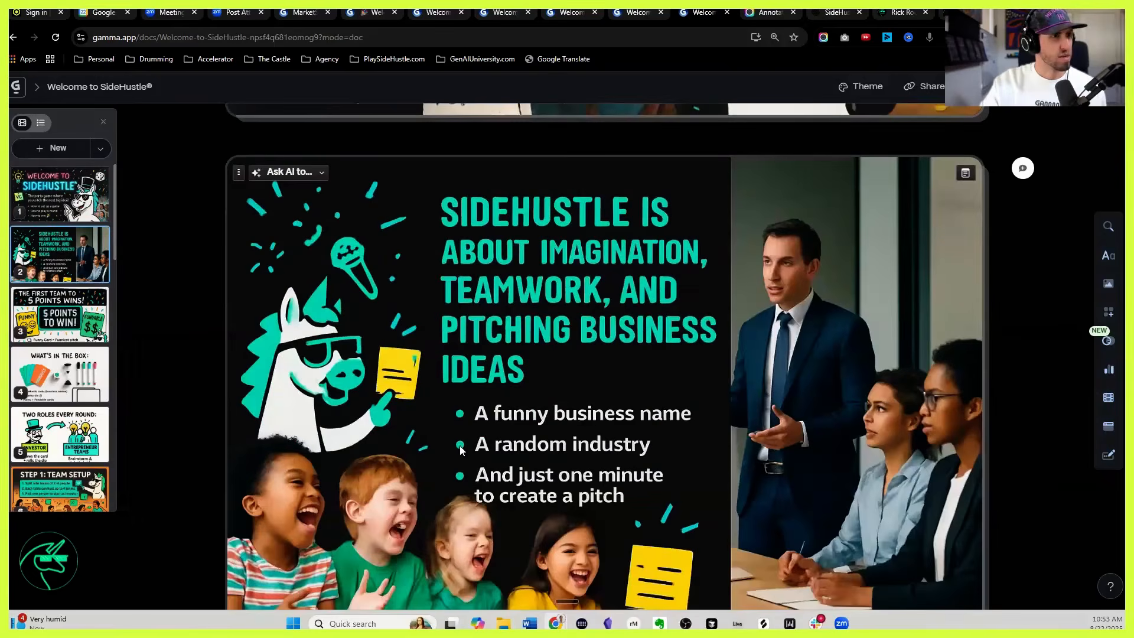
Step: Switch to ChatGPT and ask it to refine the style prompt so no images approach photorealism, only illustrated whiteboard drawings
scroll(521, 527, "down", 1)
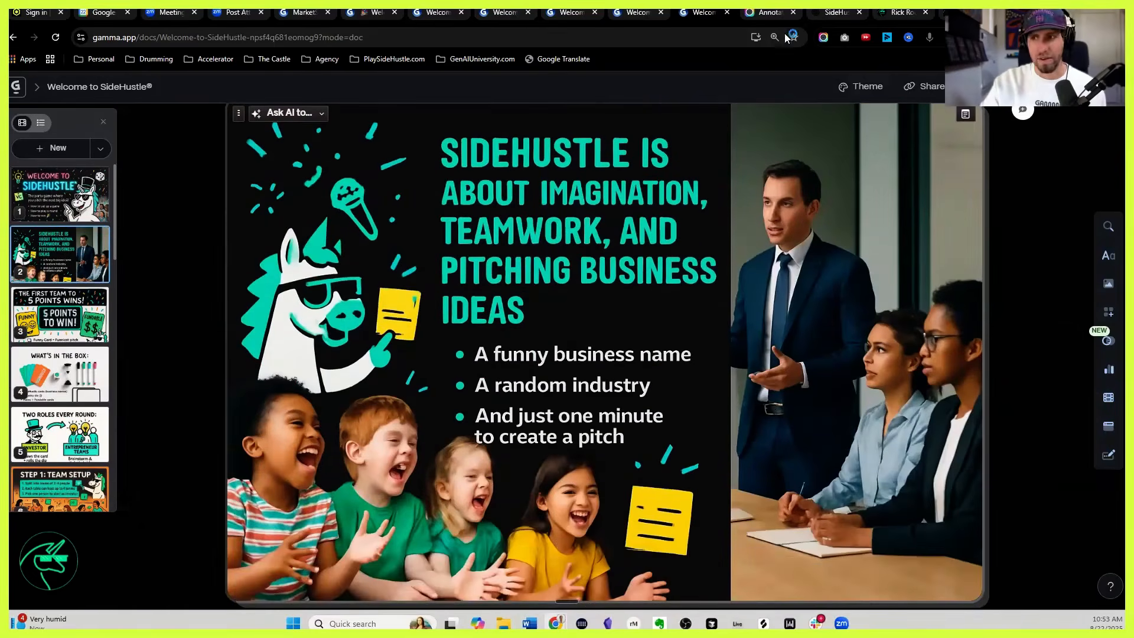
left_click(835, 13)
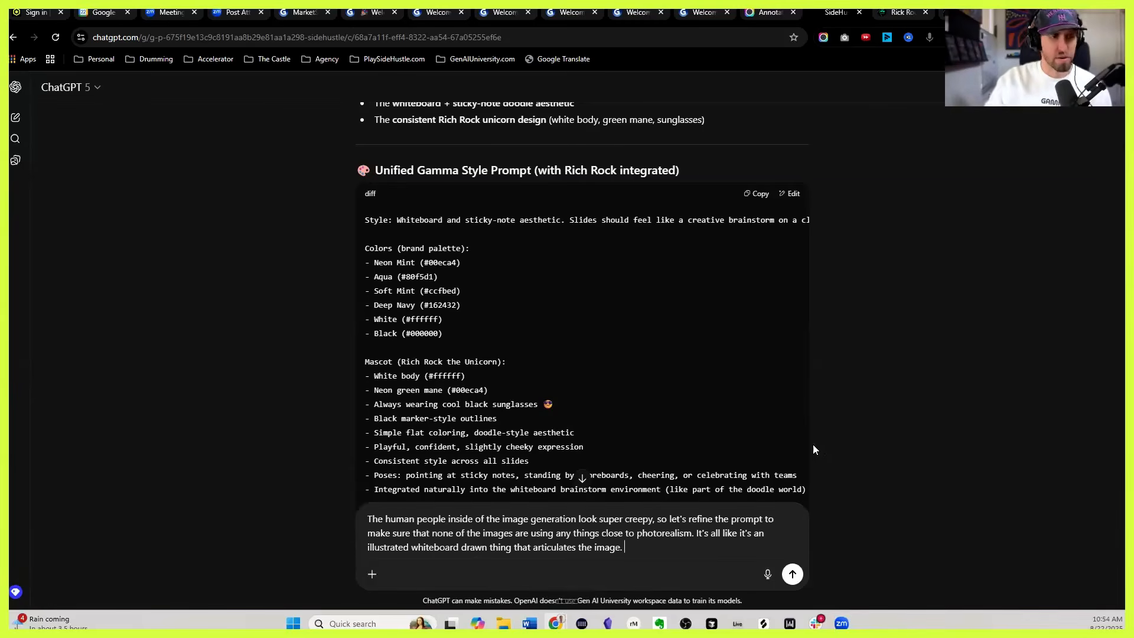
left_click(792, 575)
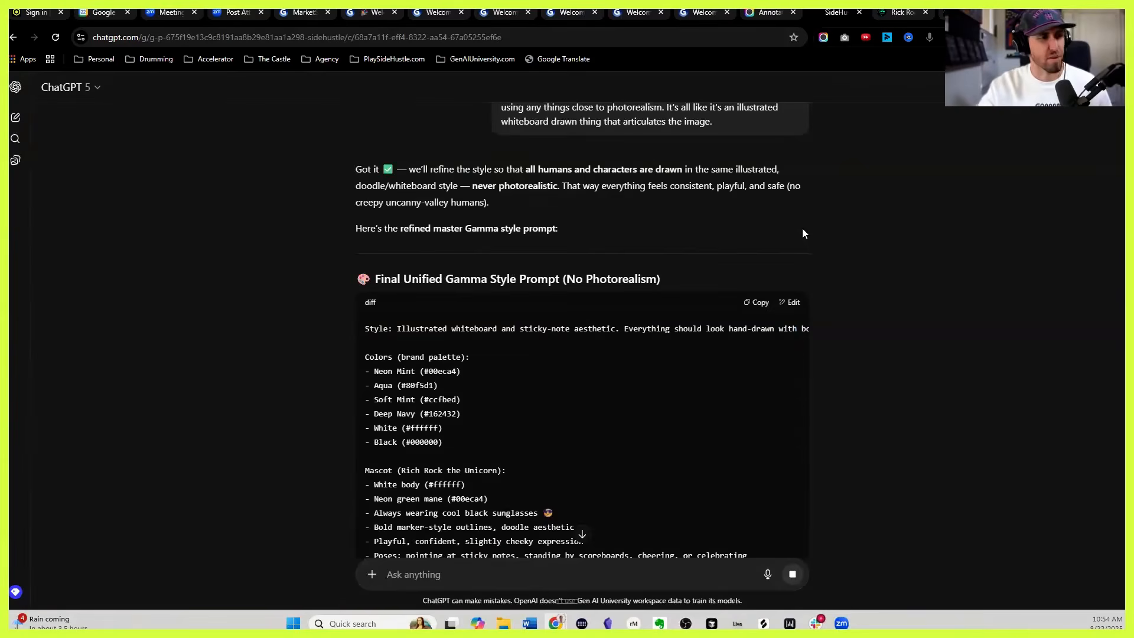
Step: Read through the Final Unified Gamma Style Prompt (No Photorealism) and copy it
scroll(801, 228, "down", 5)
scroll(744, 183, "up", 2)
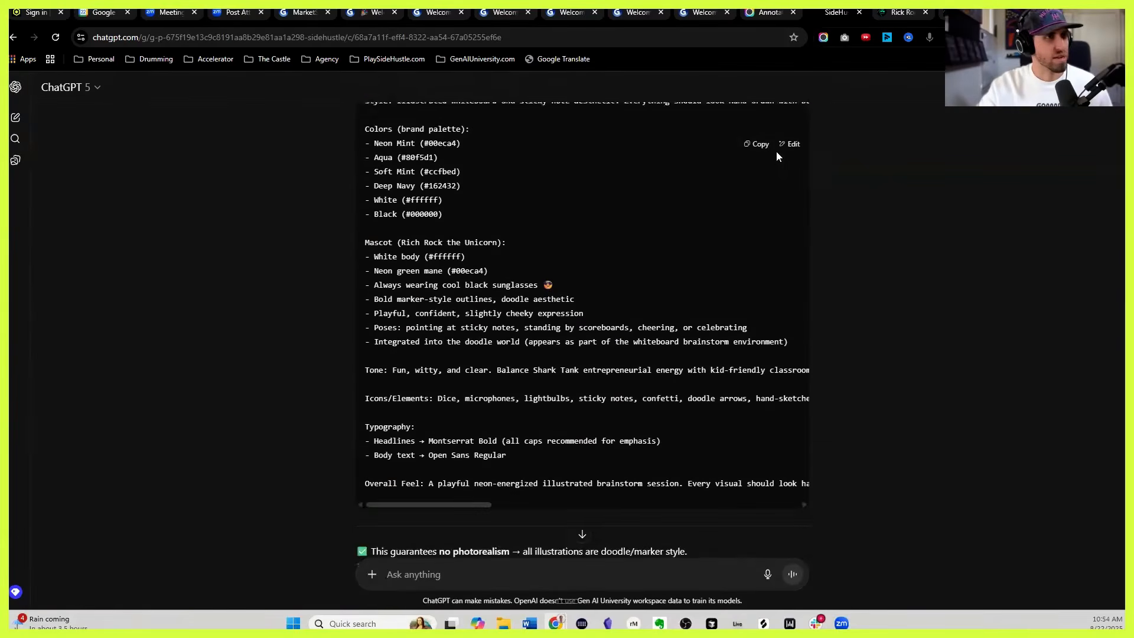
left_click(757, 143)
Step: Switch to the earlier SideHustle deck in Gamma, open its source prompt in Studio, and go to the theme and art style settings below the outline
left_click(645, 18)
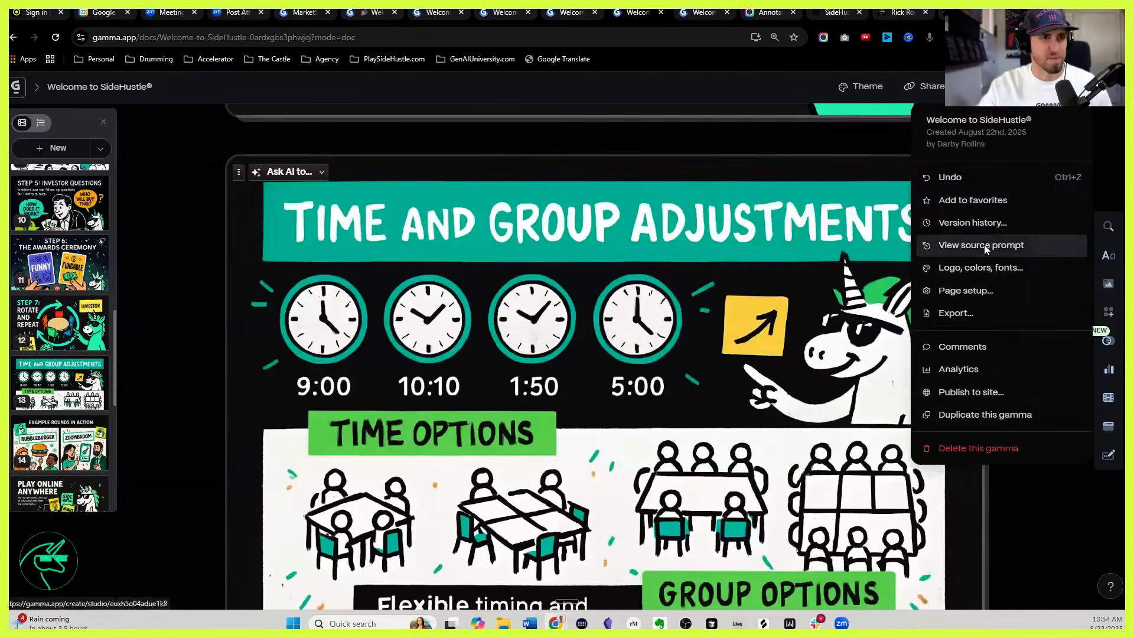
left_click(984, 245)
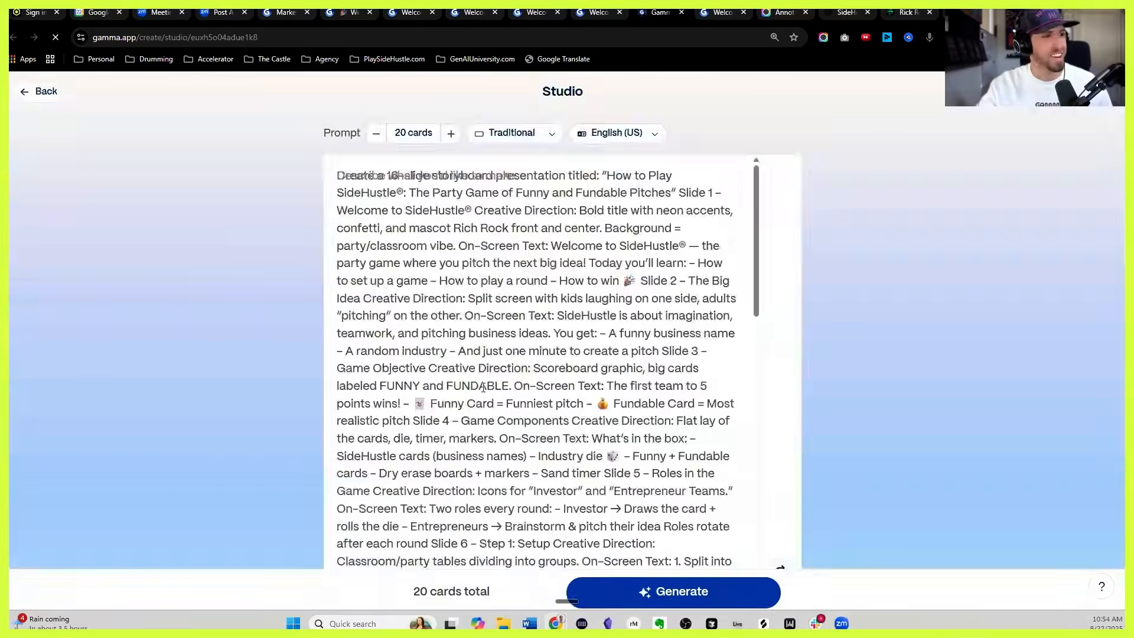
scroll(483, 387, "down", 10)
left_click(512, 458)
key("ctrl+minus")
key("ctrl+minus")
key("ctrl+plus")
key("ctrl+plus")
key("ctrl+plus")
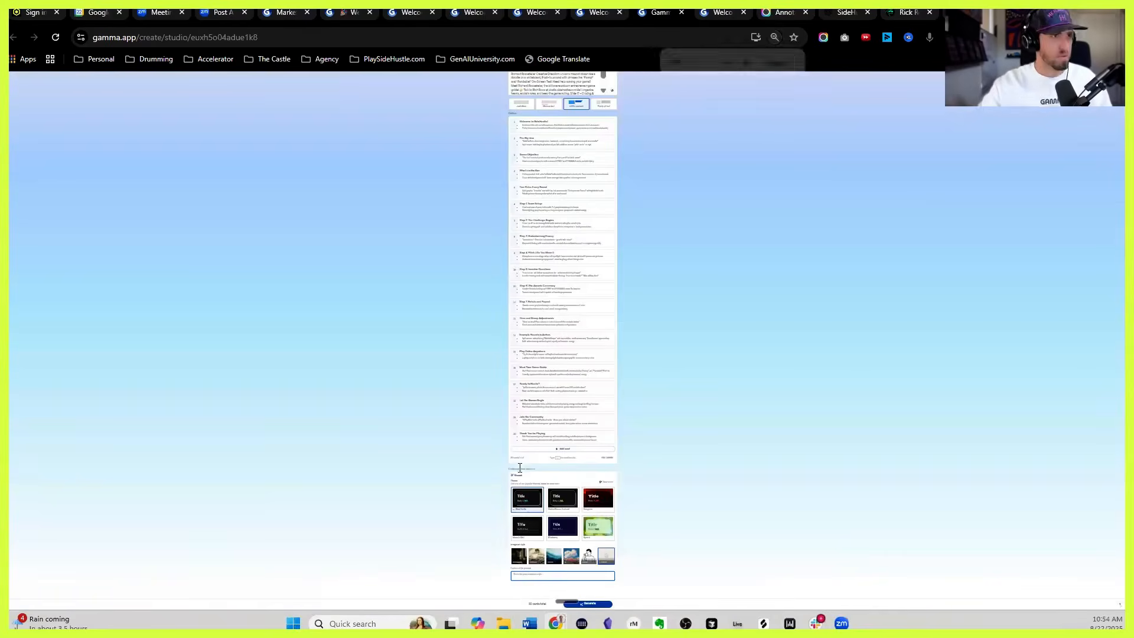
key("ctrl+plus")
key("ctrl+plus")
key("ctrl+plus")
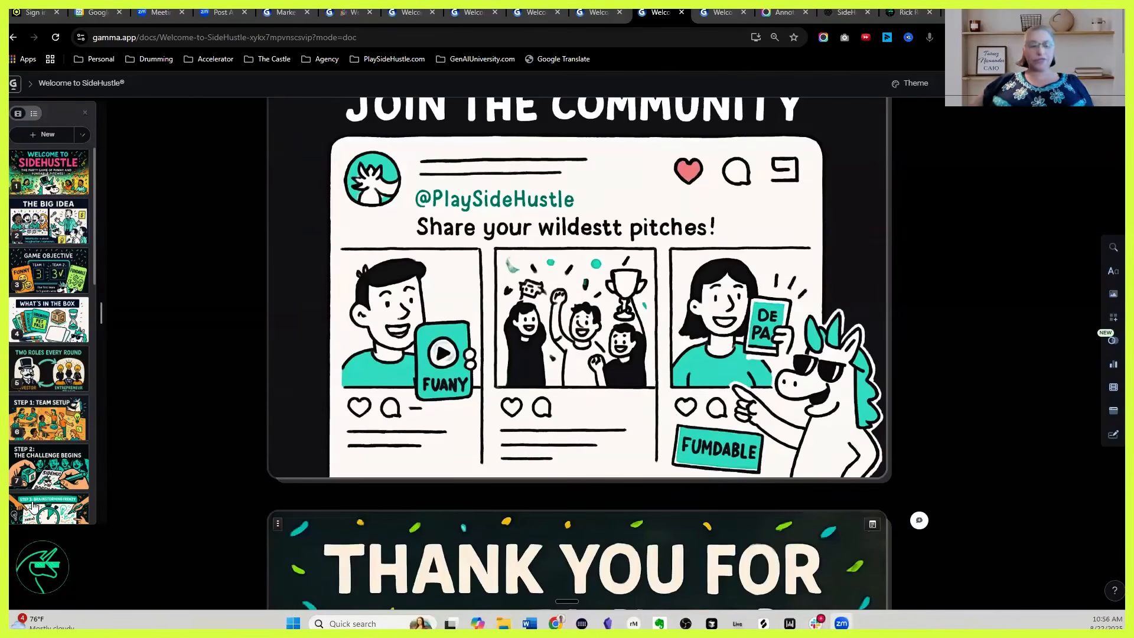
Step: Review the generated illustrated deck from the welcome card through Step 3: Brainstorming Frenzy, checking drawings, text and mascot
left_click(46, 174)
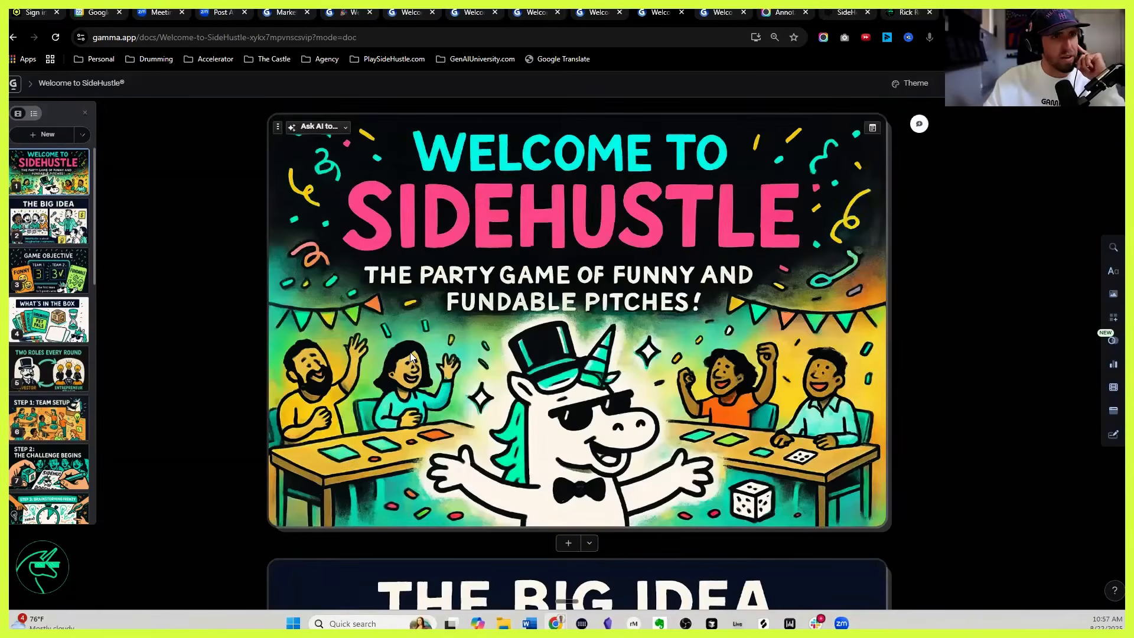
left_click(65, 217)
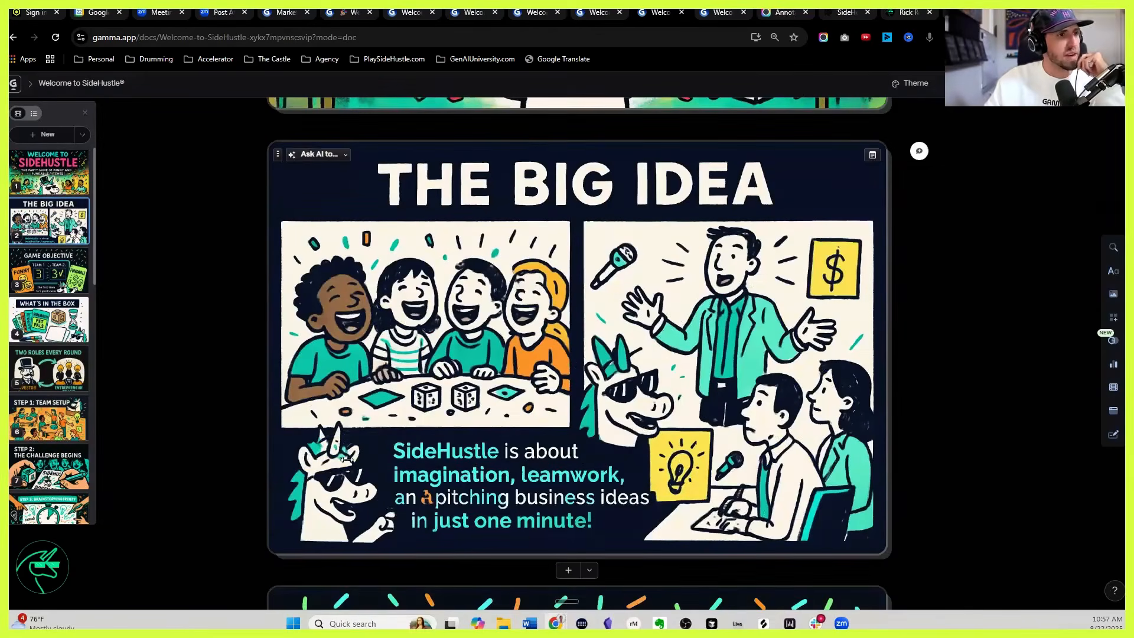
left_click(53, 284)
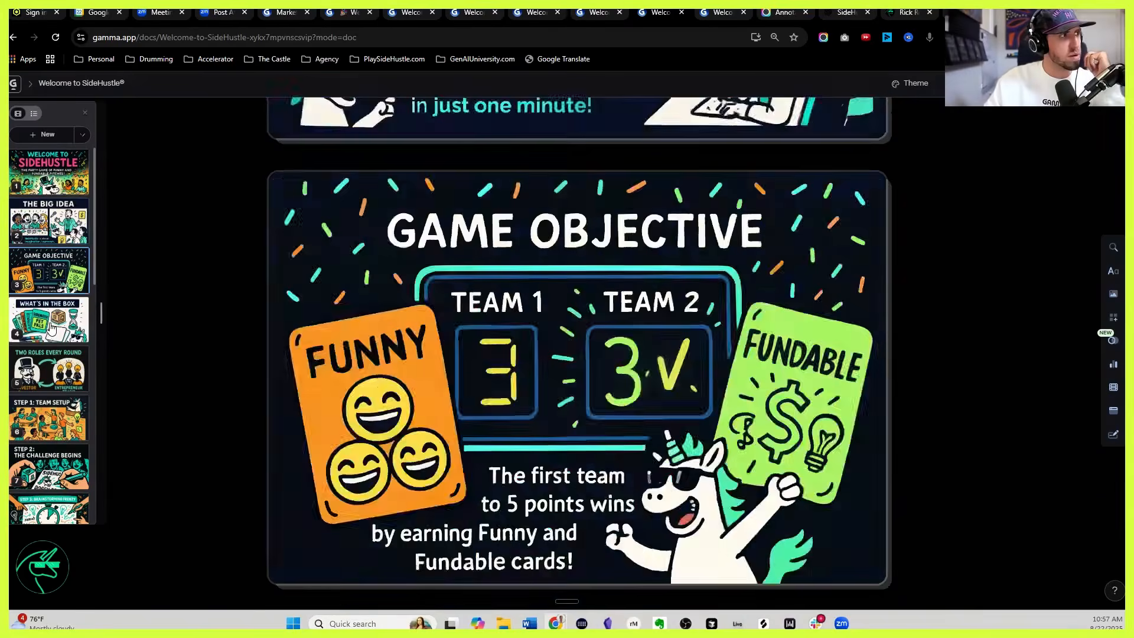
left_click(51, 329)
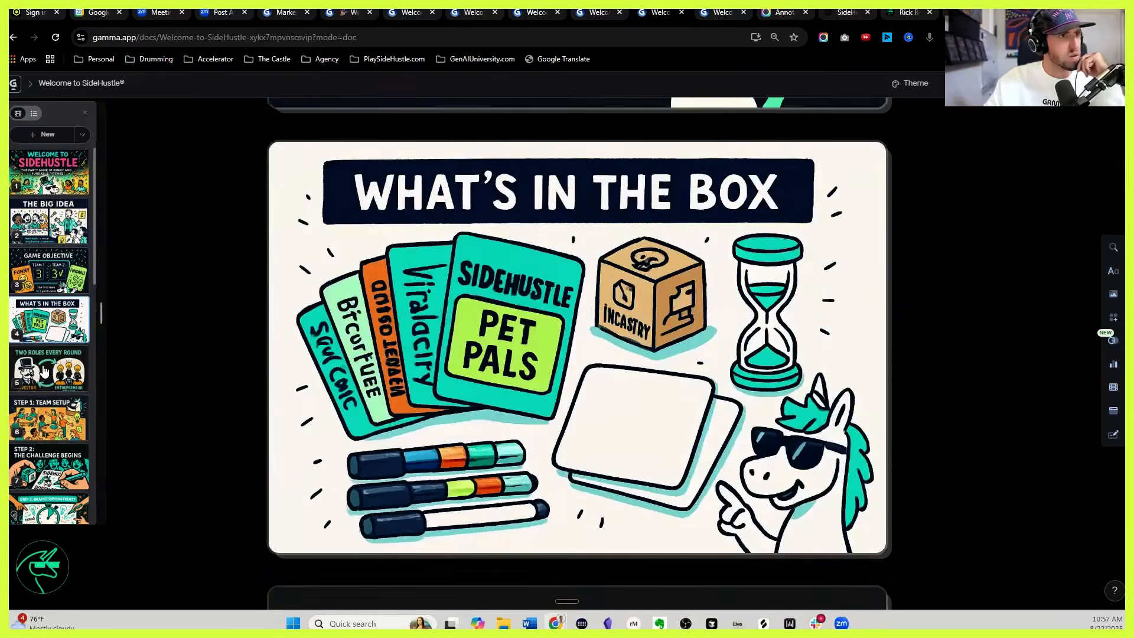
left_click(45, 371)
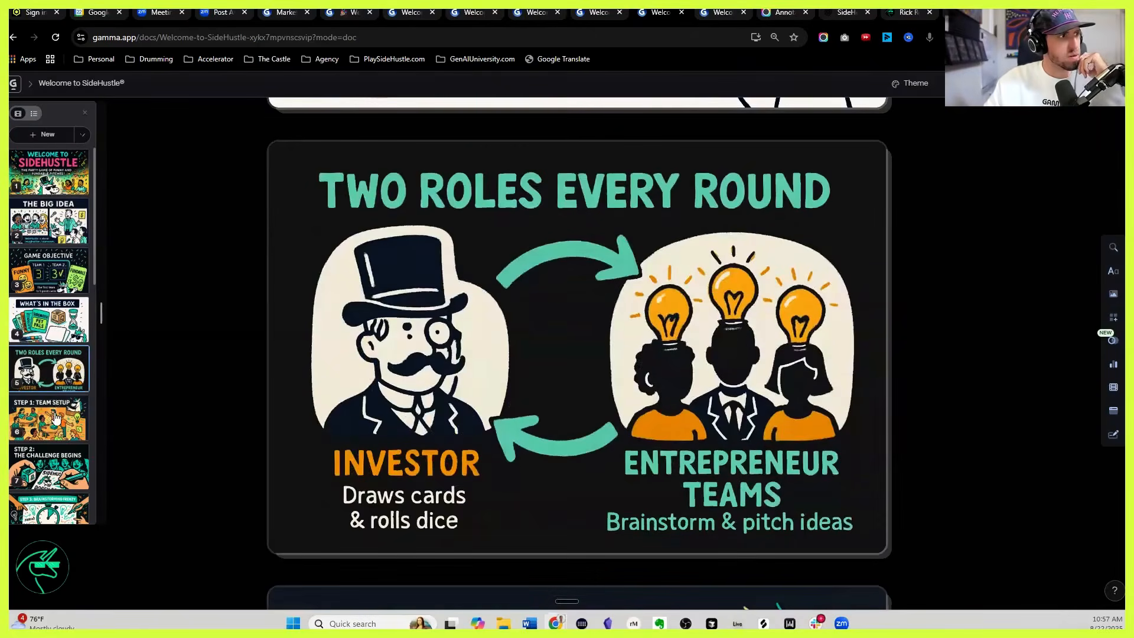
left_click(55, 417)
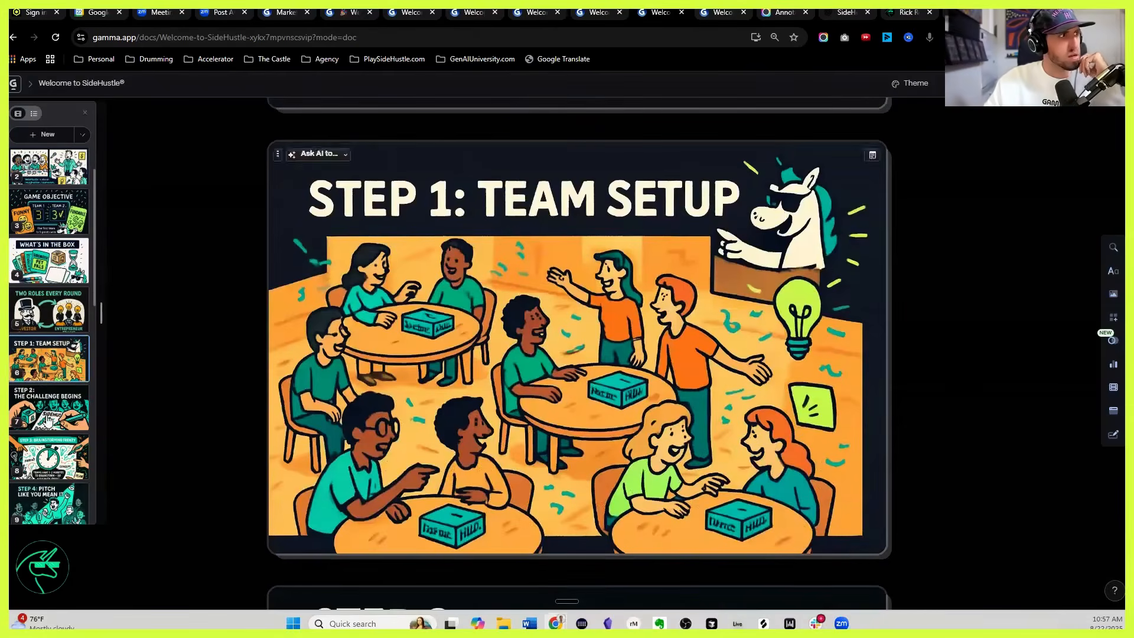
left_click(47, 420)
scroll(324, 389, "up", 5)
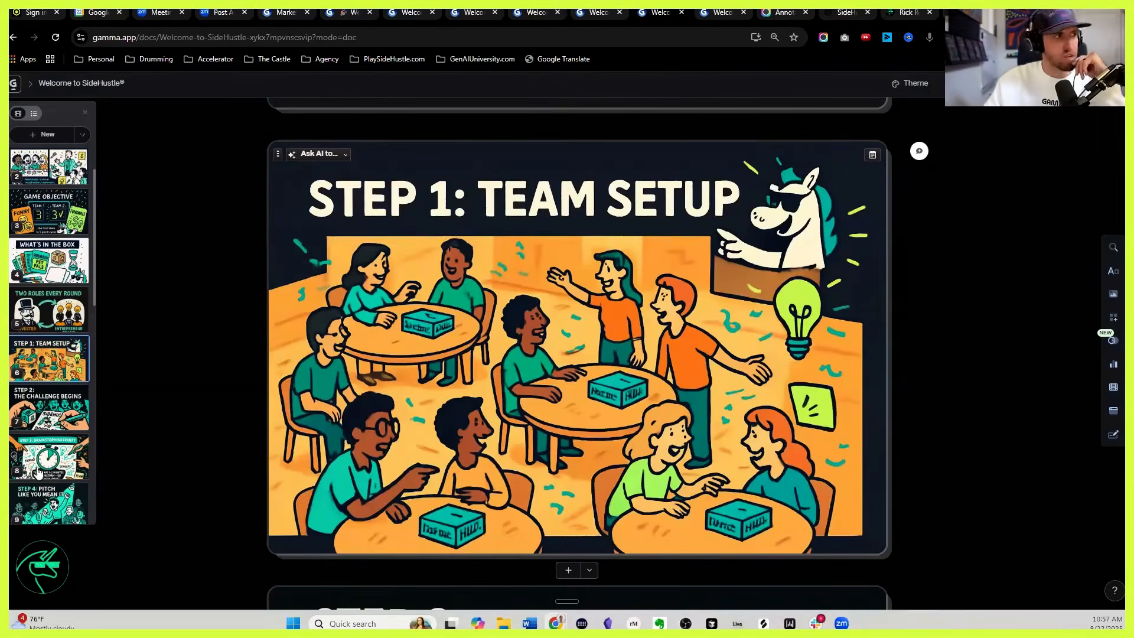
left_click(46, 408)
scroll(48, 407, "down", 1)
left_click(50, 392)
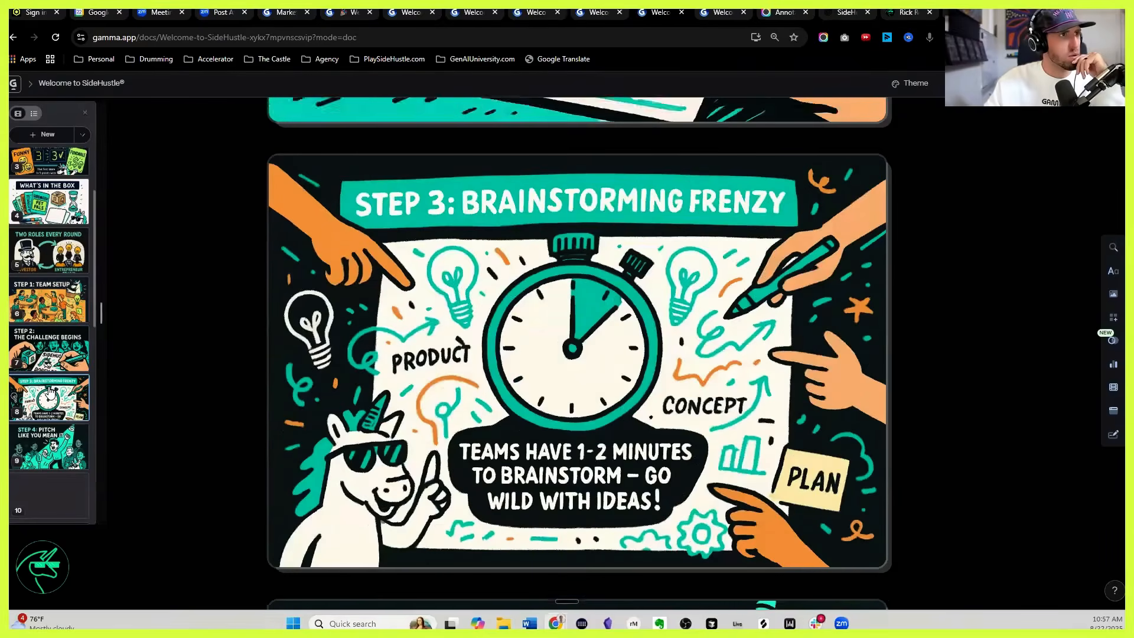
Step: Review the remaining cards from Step 4 onward to Thank You for Playing, checking illustrations, spelling and mascot consistency
scroll(49, 416, "down", 2)
left_click(46, 383)
scroll(45, 383, "down", 1)
left_click(46, 383)
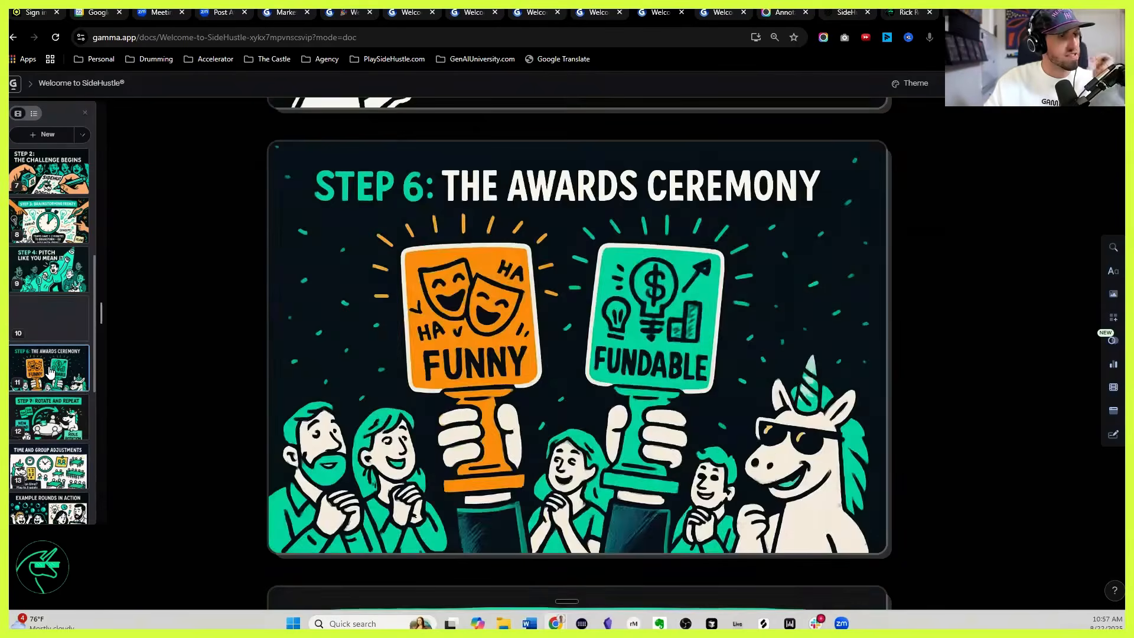
left_click(43, 416)
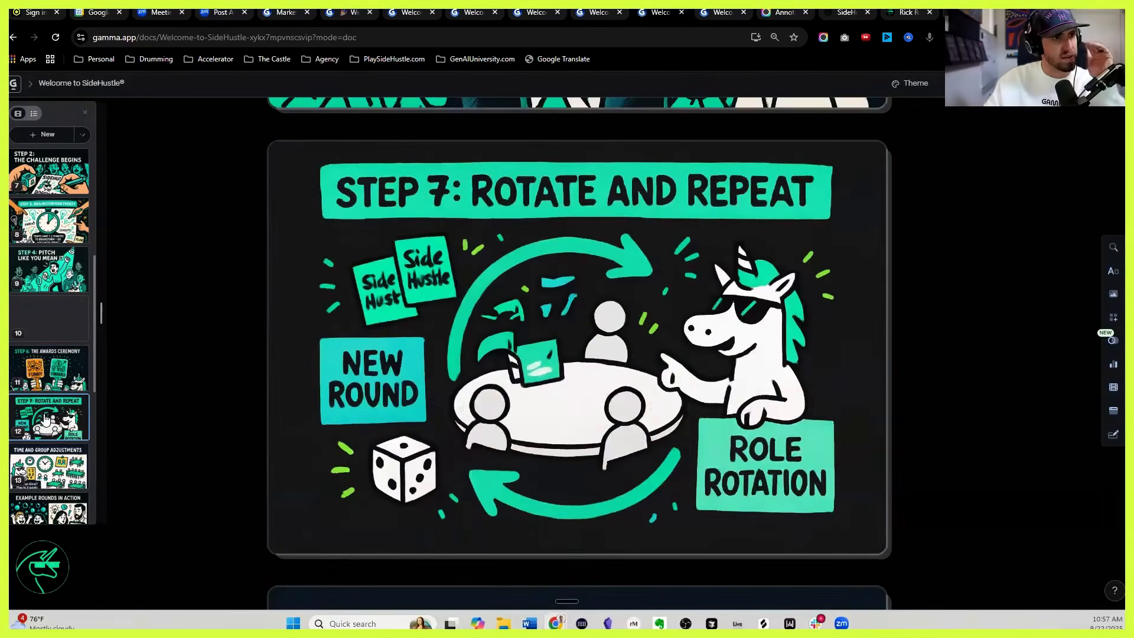
left_click(48, 463)
scroll(50, 391, "down", 3)
left_click(50, 391)
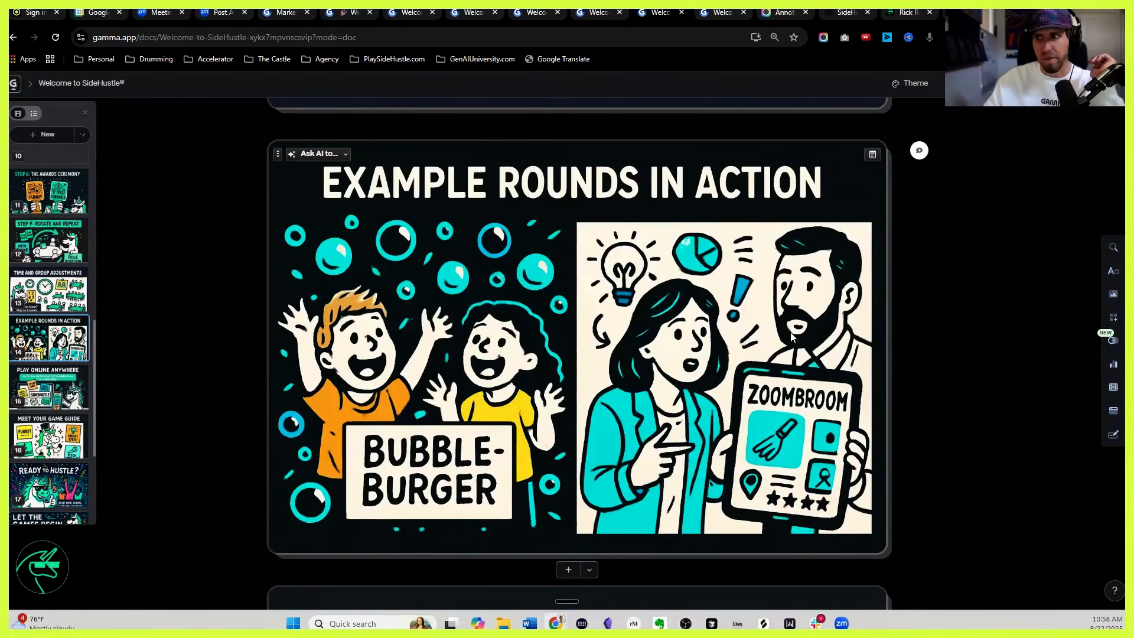
left_click(30, 374)
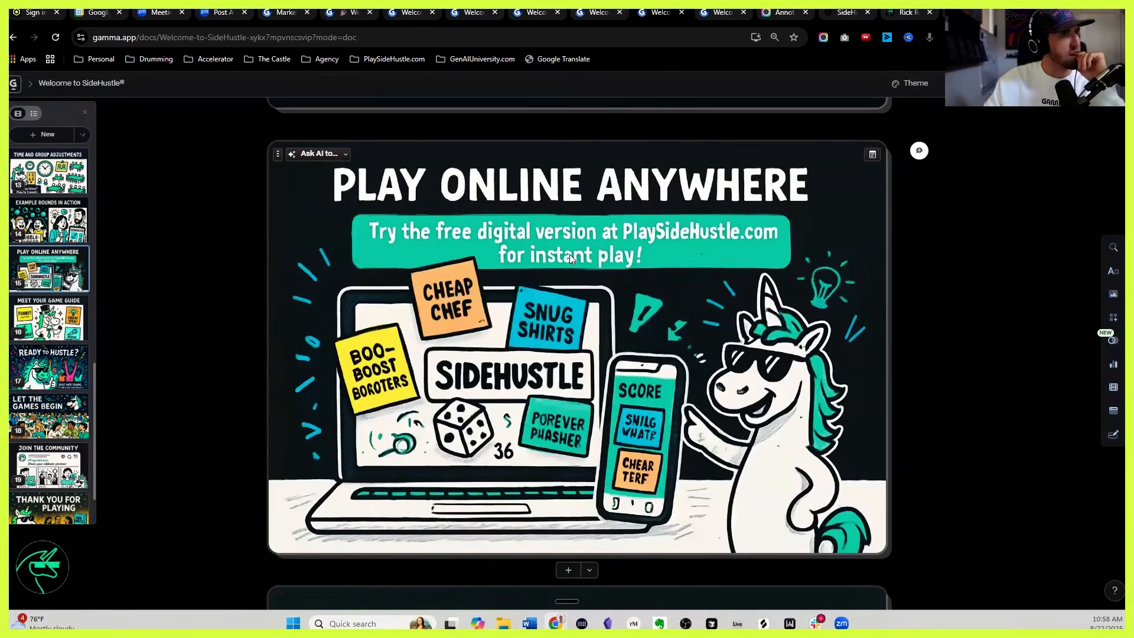
left_click(59, 504)
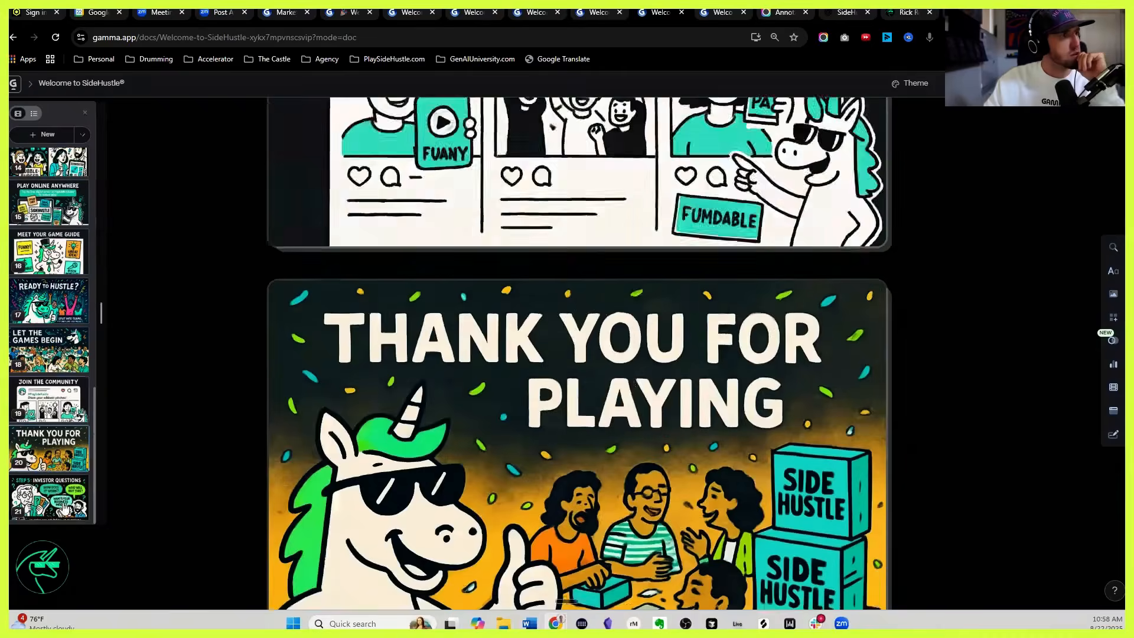
Step: Examine the Step 5: Investor Questions card at the deck's end against the blank card 10 and the card order around it
left_click(61, 490)
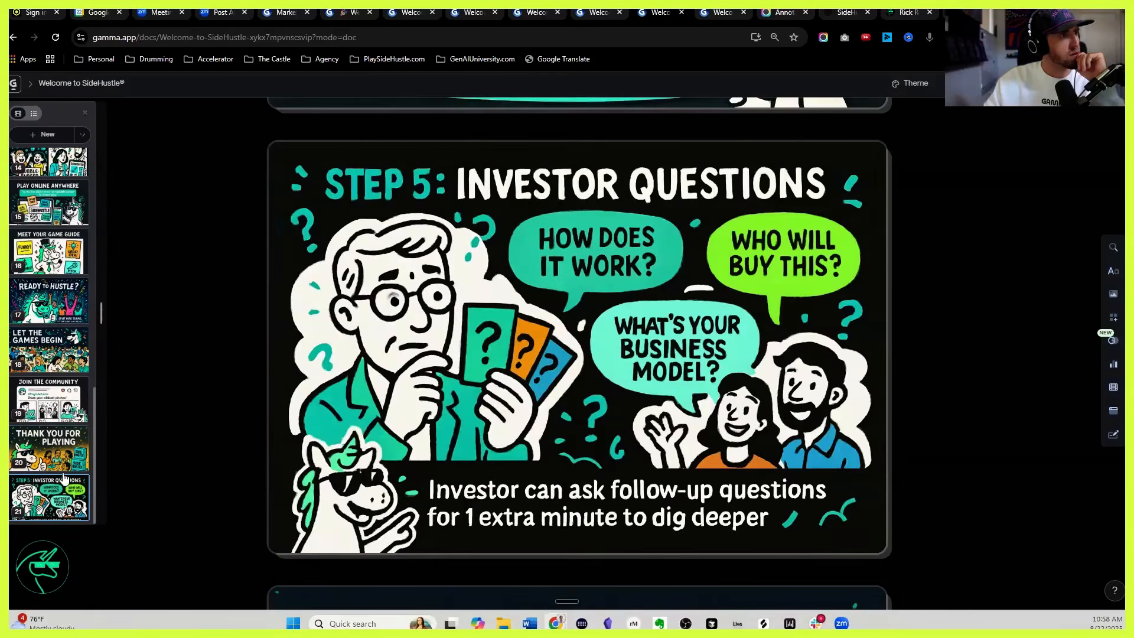
left_click(41, 203)
scroll(43, 253, "up", 5)
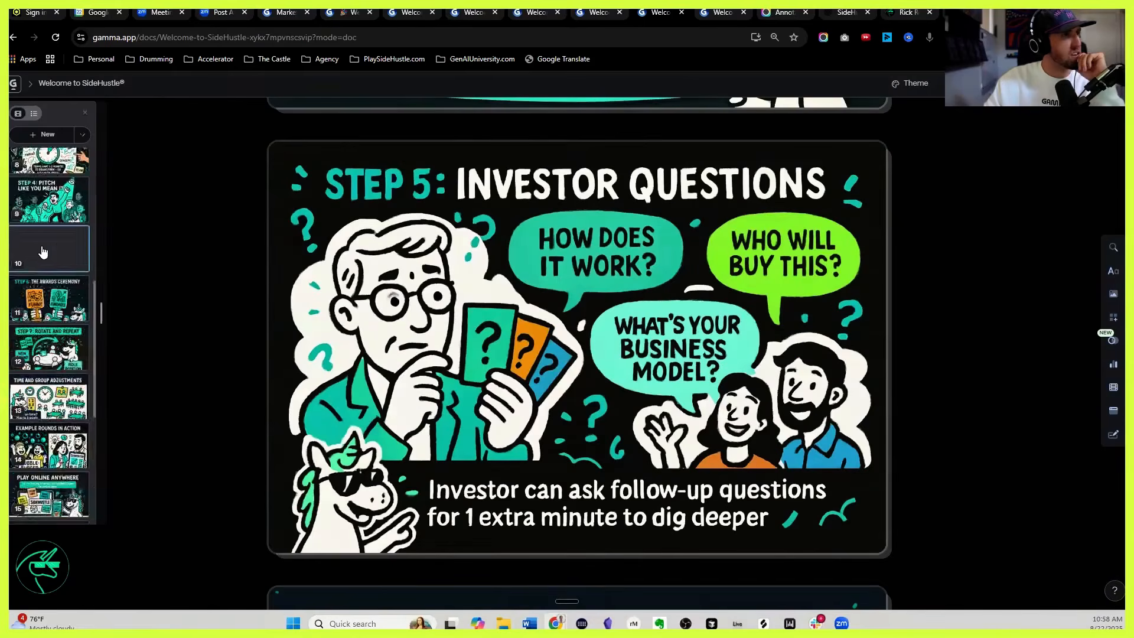
scroll(39, 366, "down", 5)
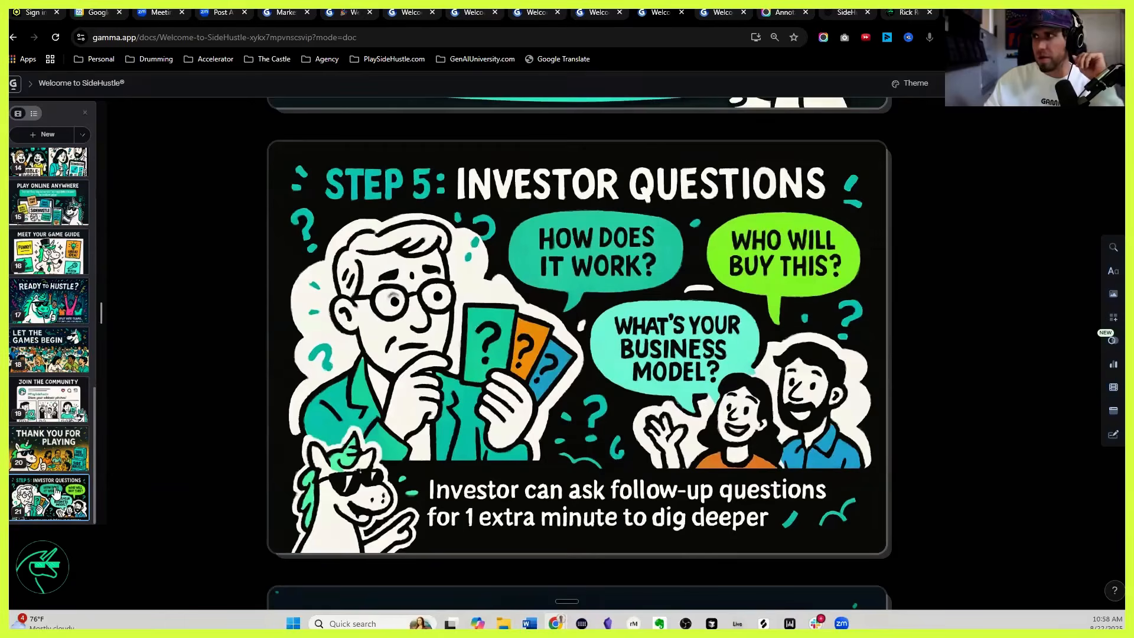
scroll(603, 336, "down", 8)
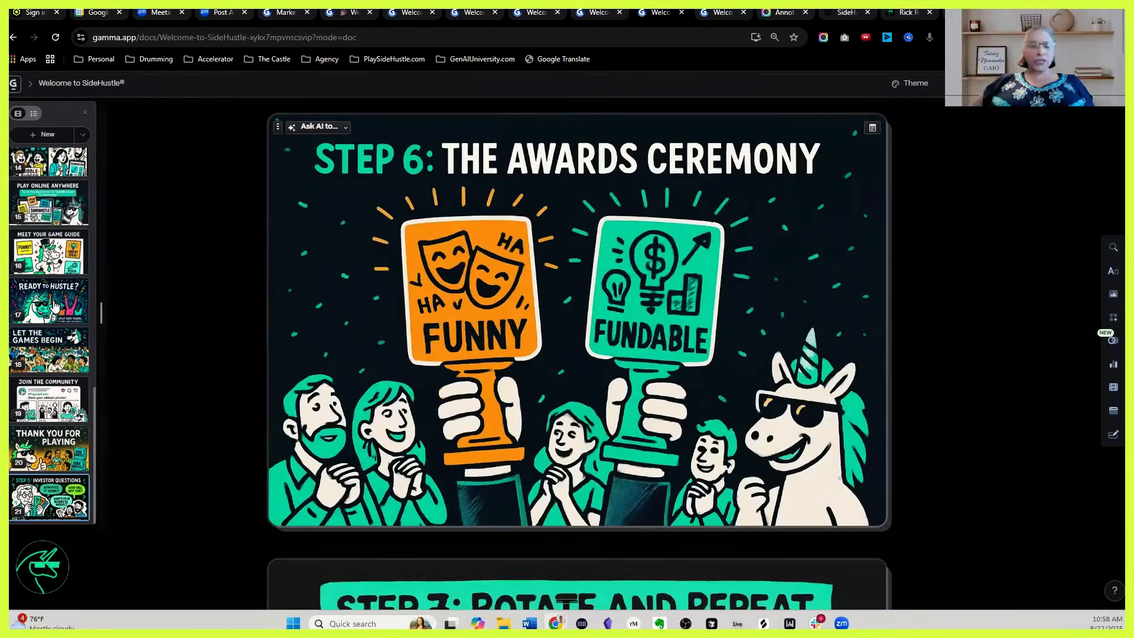
scroll(54, 306, "up", 9)
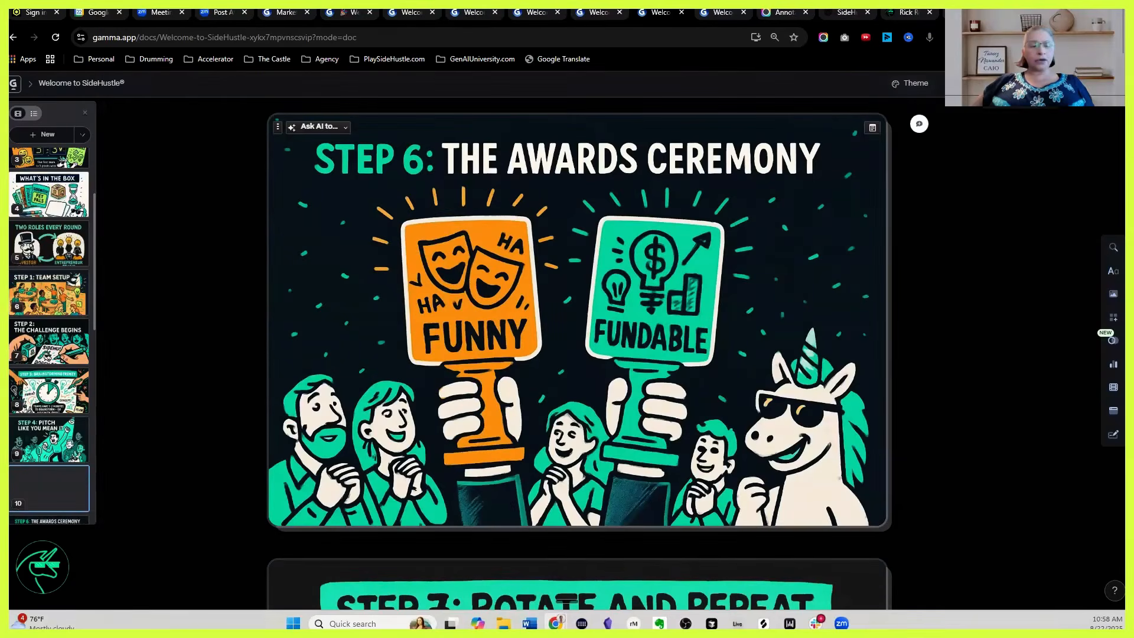
Step: Open the deck's source prompt in Studio, check the slides in the storyboard prompt, and generate the 20 cards again
left_click(1086, 83)
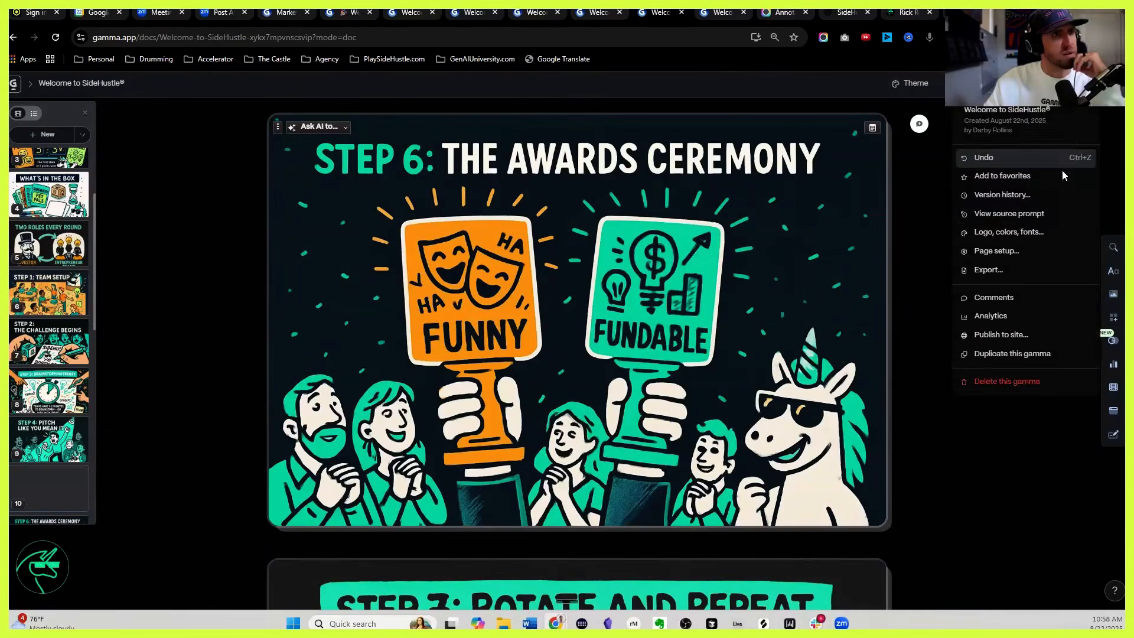
left_click(1026, 214)
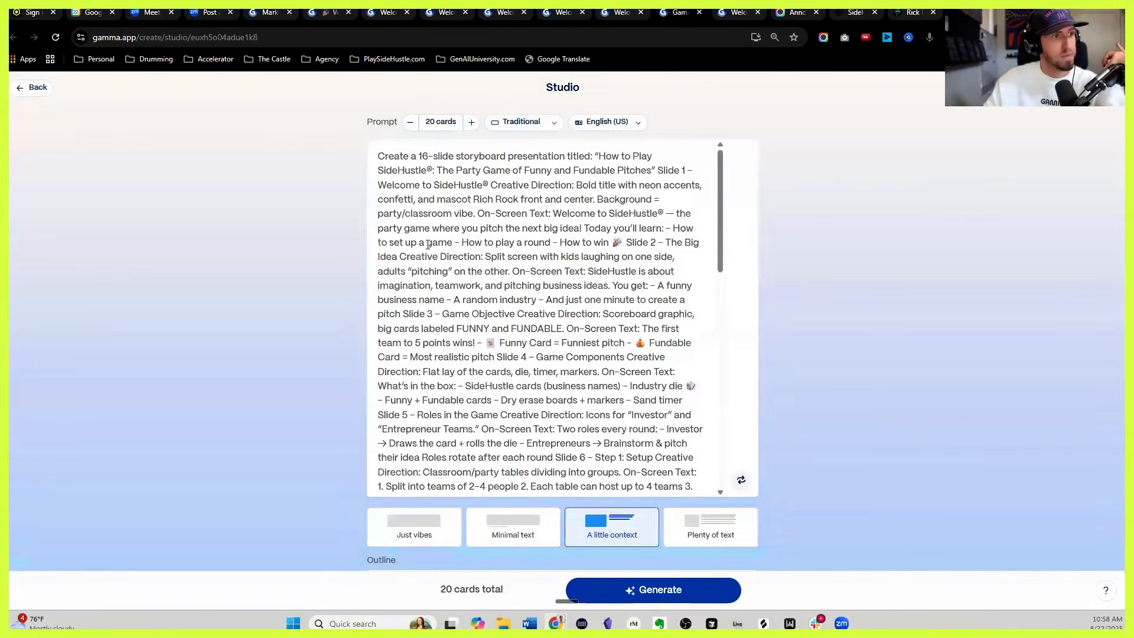
left_click(409, 122)
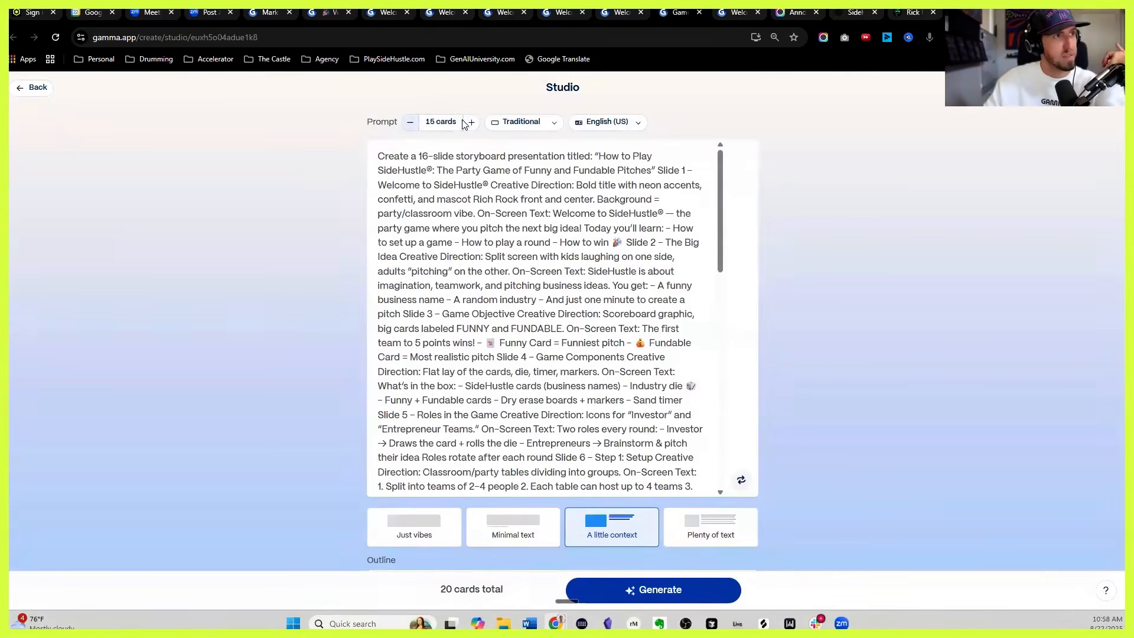
left_click(424, 157)
scroll(424, 157, "down", 9)
scroll(443, 145, "up", 3)
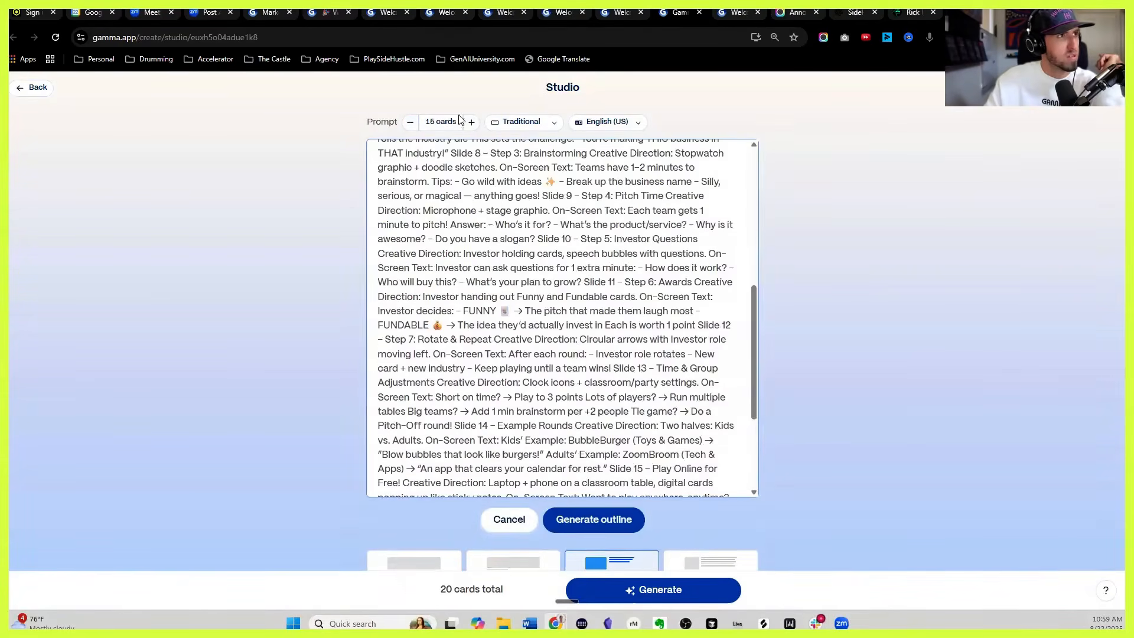
left_click(469, 122)
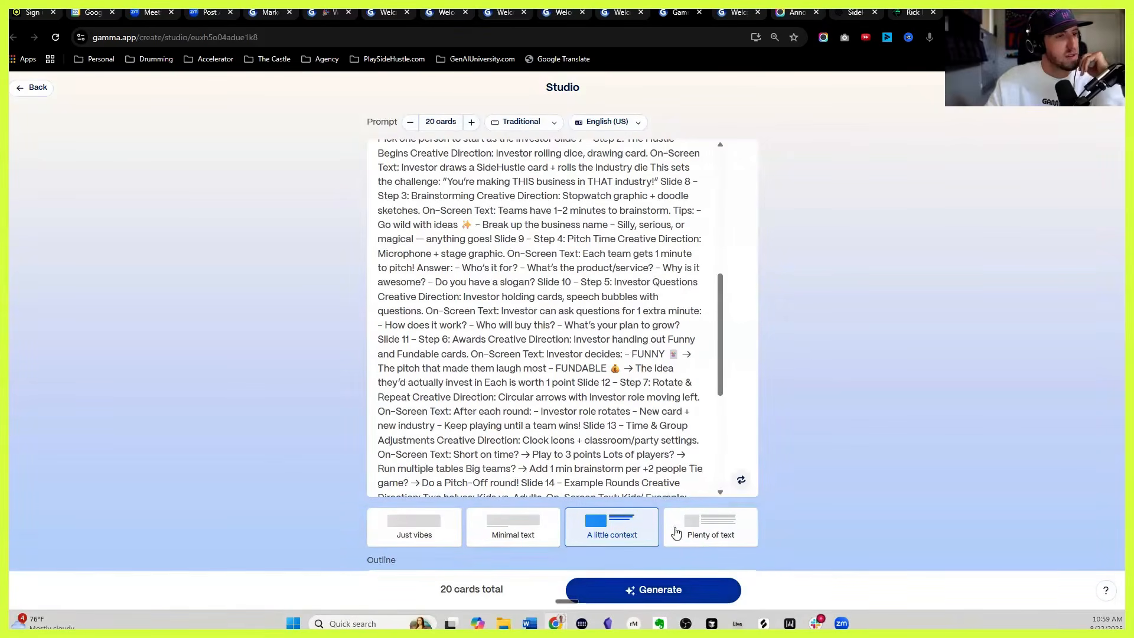
left_click(668, 586)
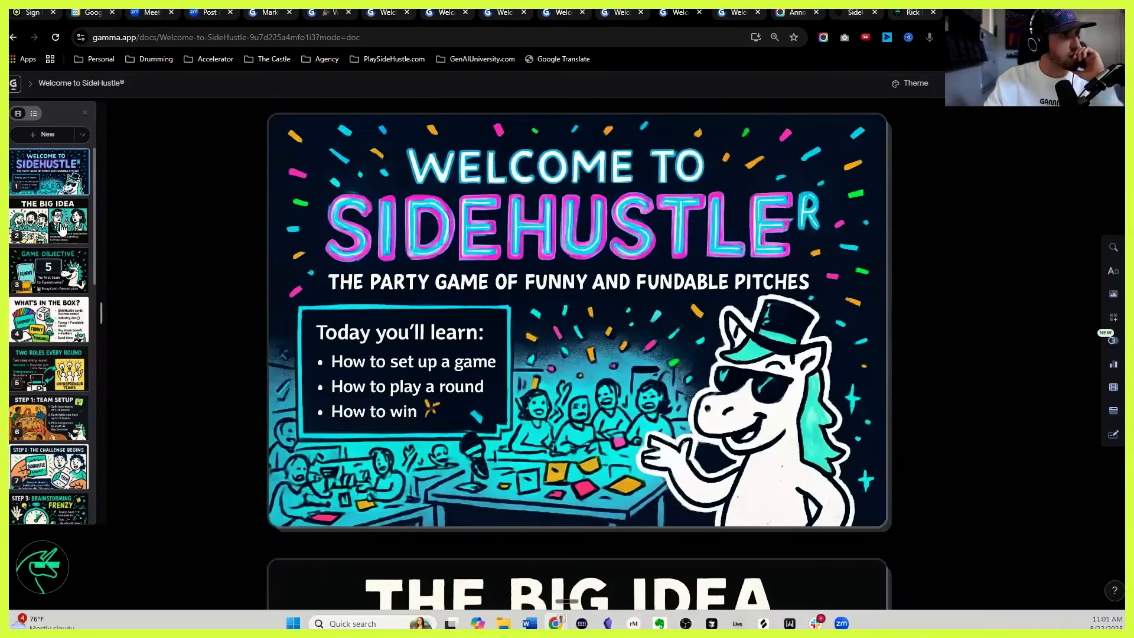
Step: View the regenerated deck's cards from The Big Idea to Step 1: Team Setup to check text and illustrations
left_click(61, 228)
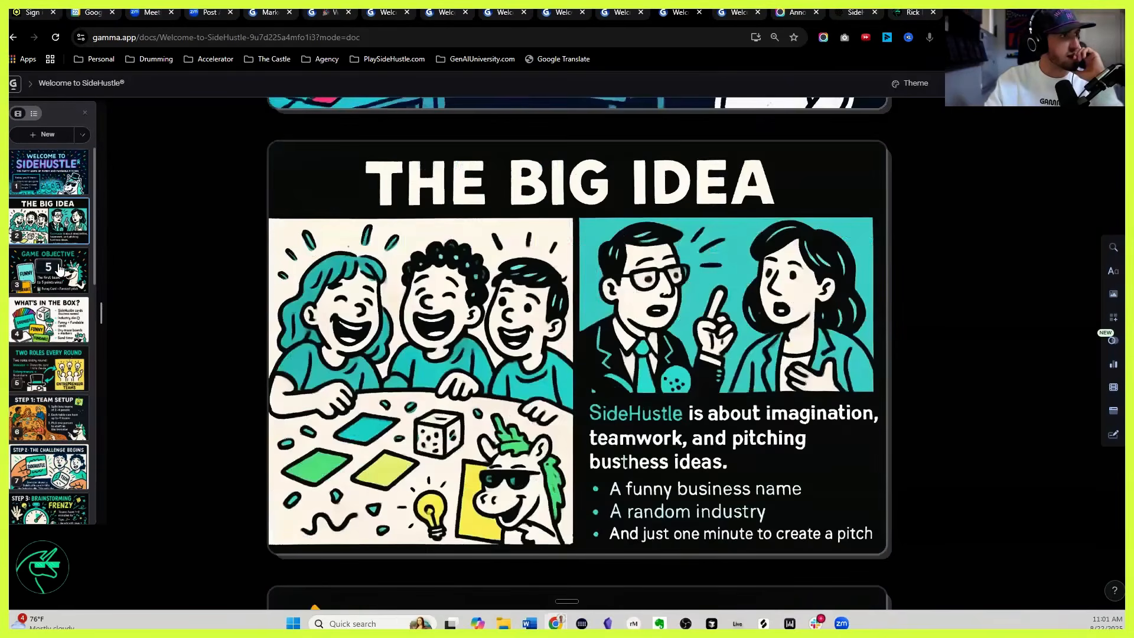
left_click(62, 329)
left_click(67, 389)
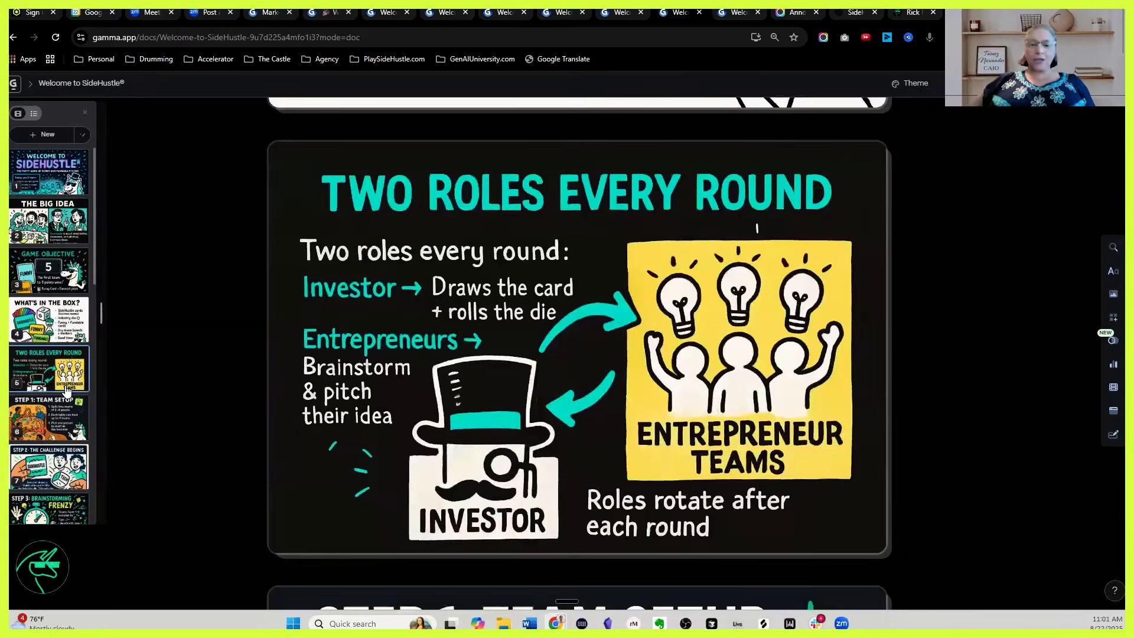
left_click(62, 415)
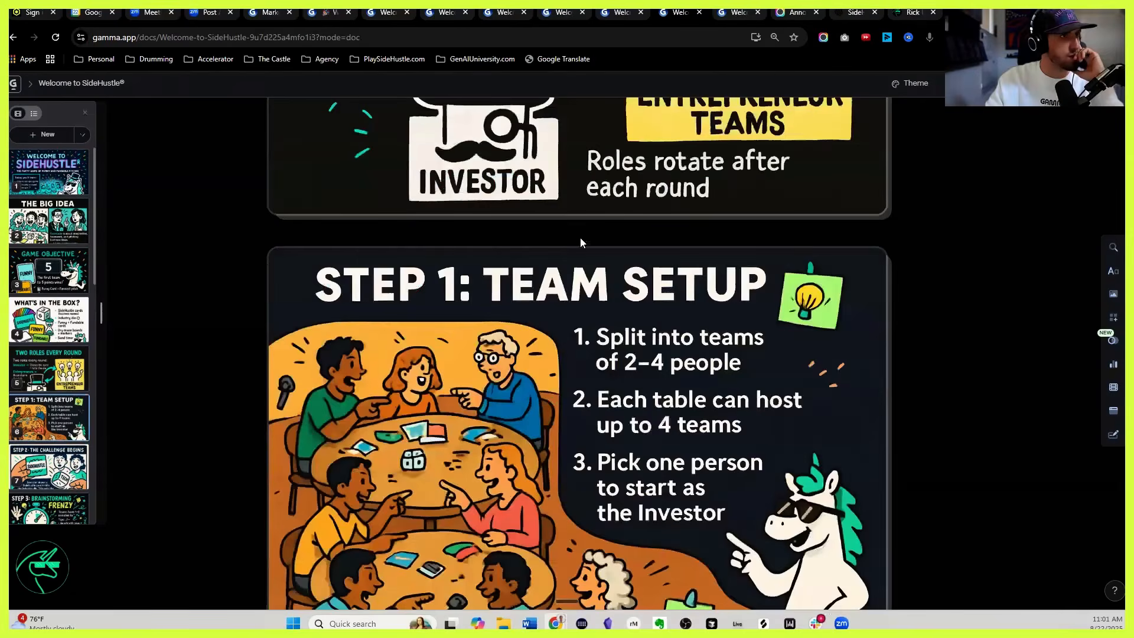
Step: View the regenerated cards from Step 2: The Challenge Begins to Step 5: Investor Questions, checking their text and illustrations
left_click(54, 451)
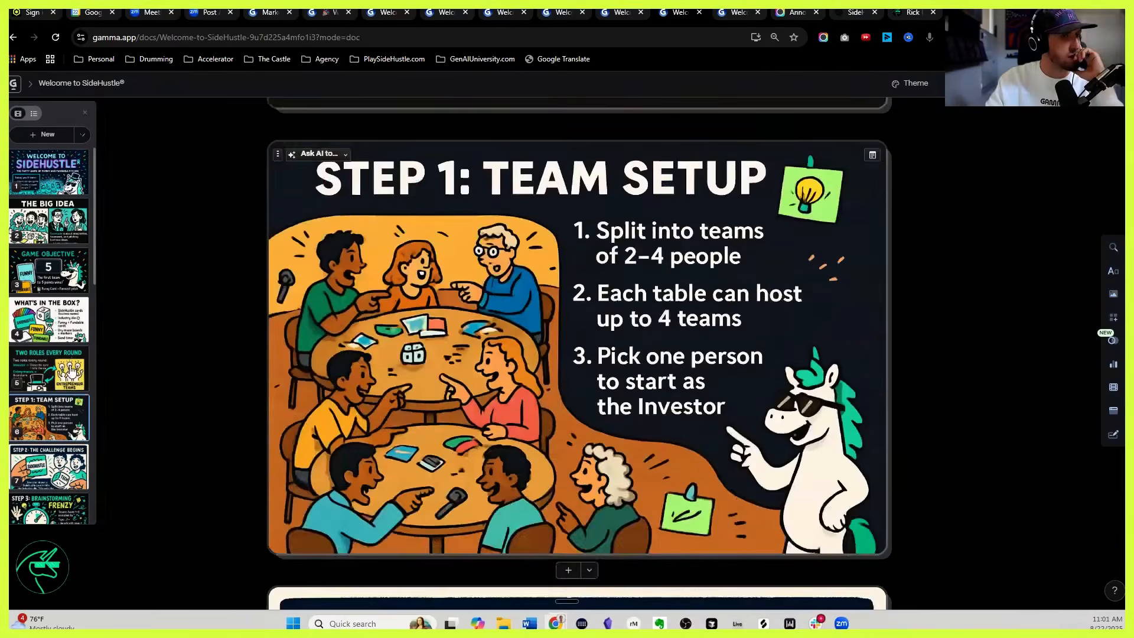
left_click(46, 441)
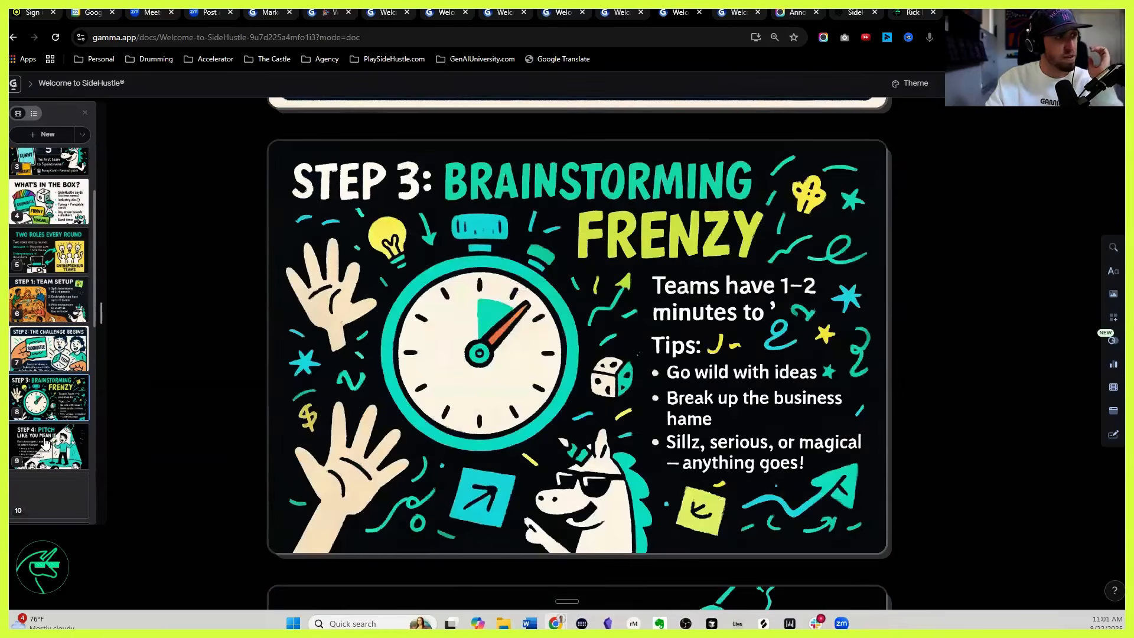
left_click(51, 437)
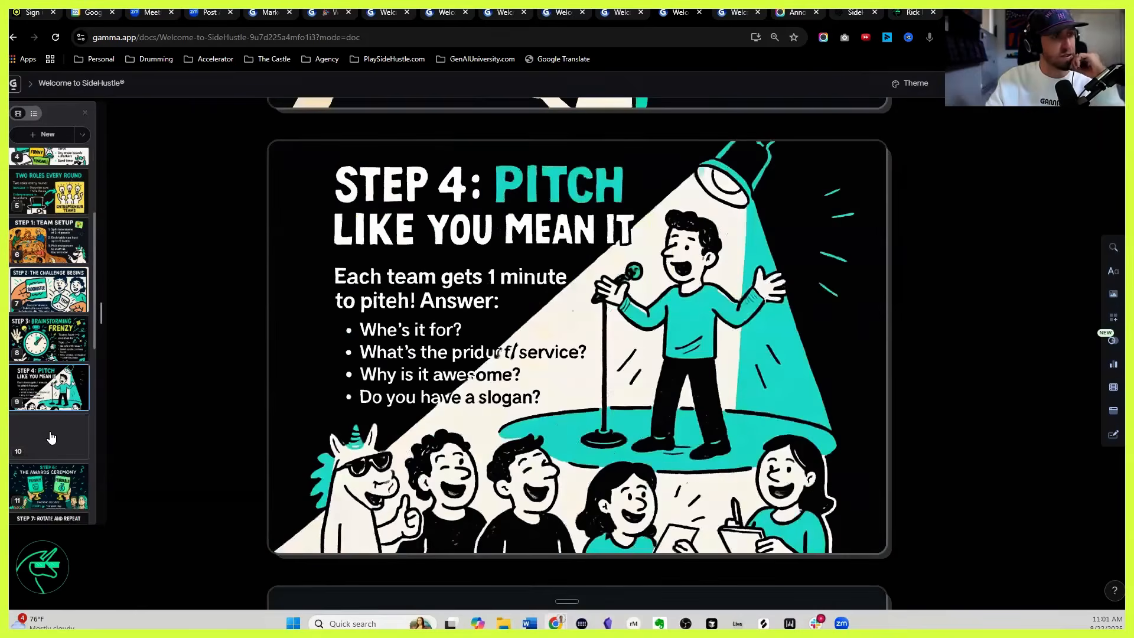
left_click(56, 430)
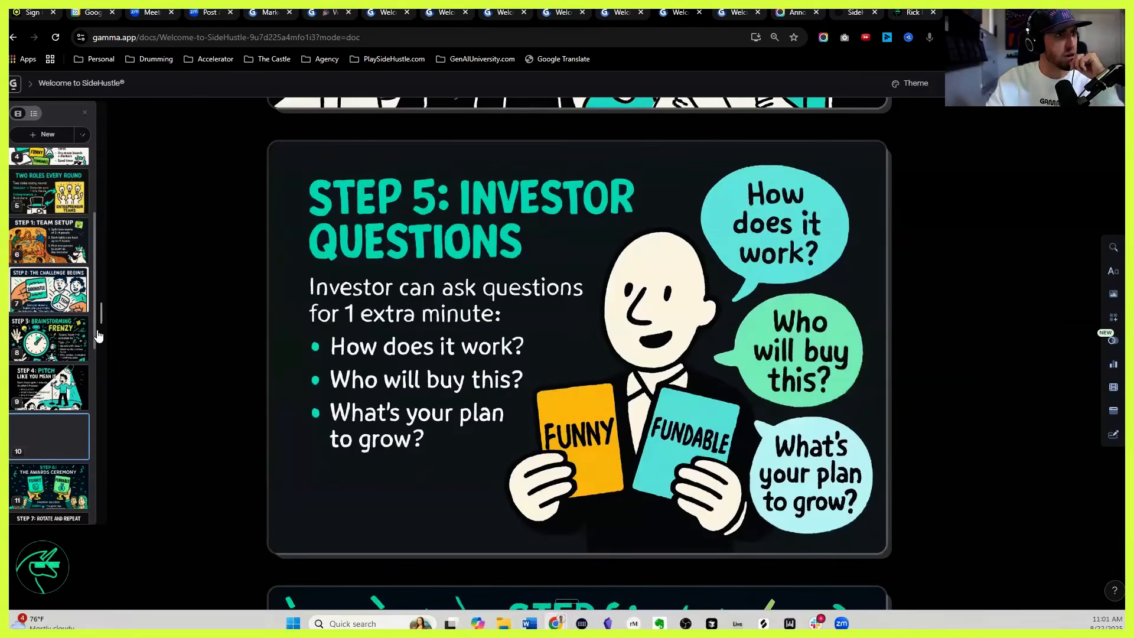
scroll(57, 371, "down", 3)
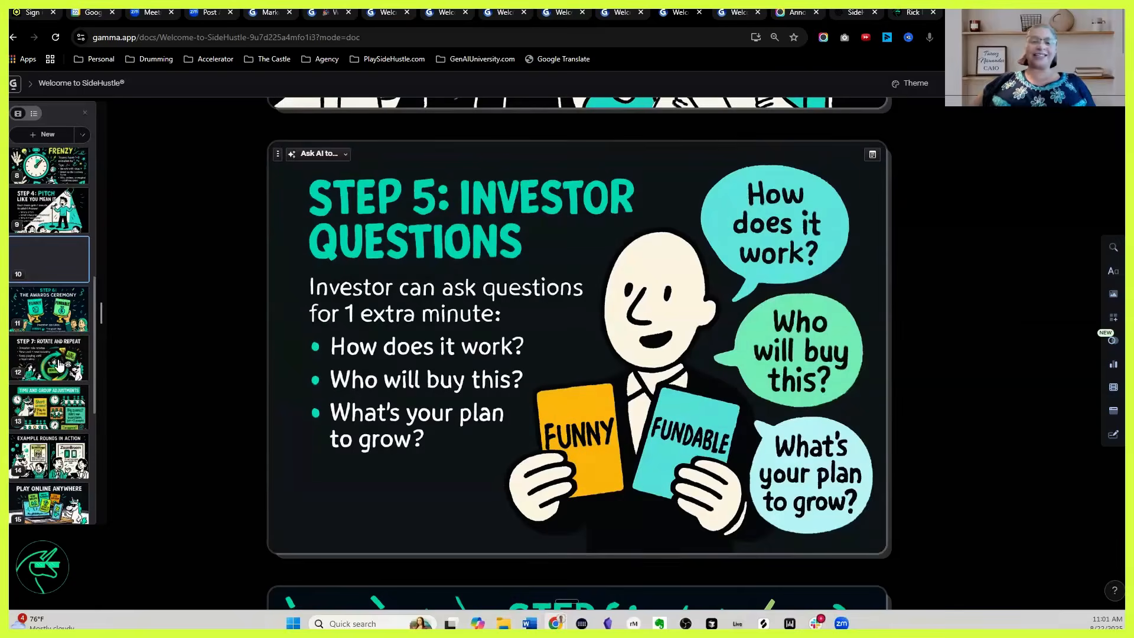
Step: Check the cards from Step 6: The Awards Ceremony through Play Online Anywhere for spelling and mascot consistency
left_click(57, 313)
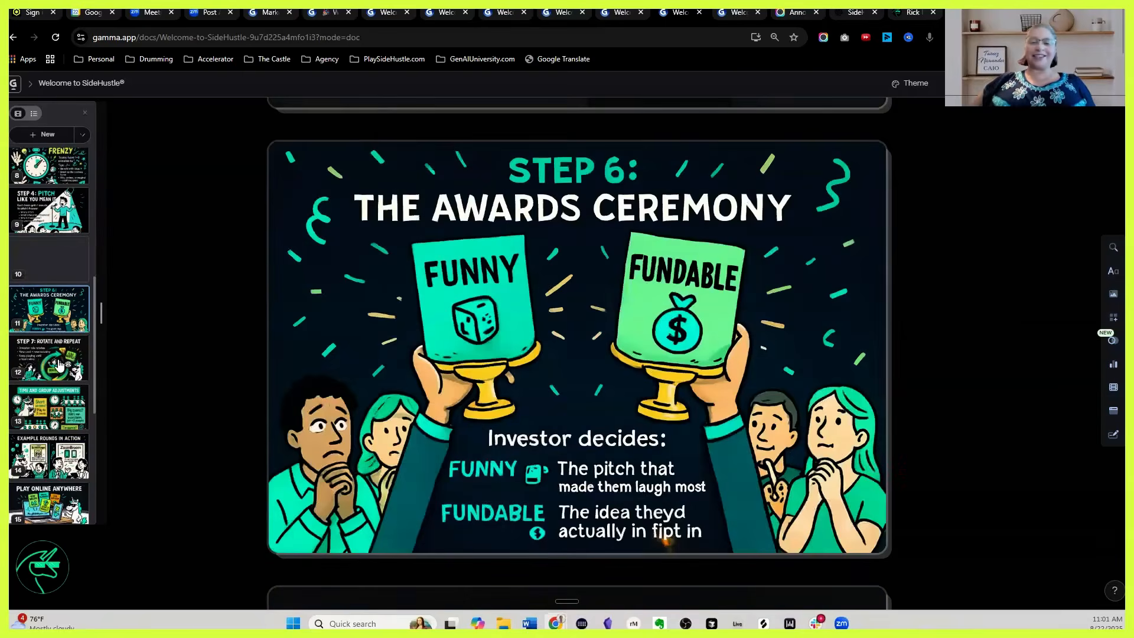
left_click(42, 255)
left_click(59, 404)
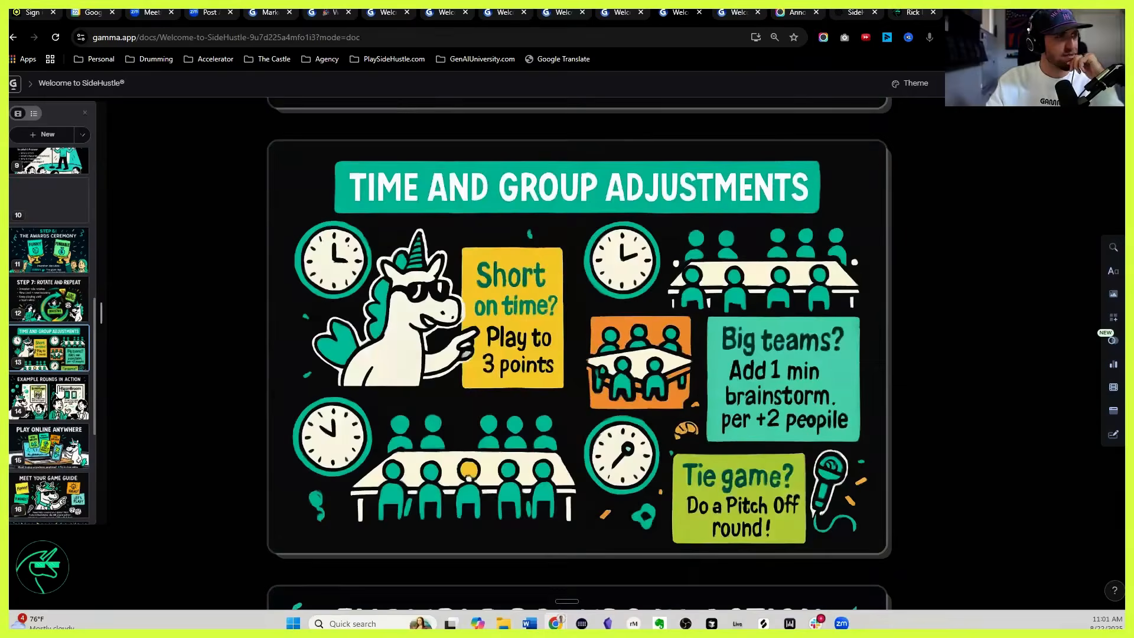
left_click(42, 411)
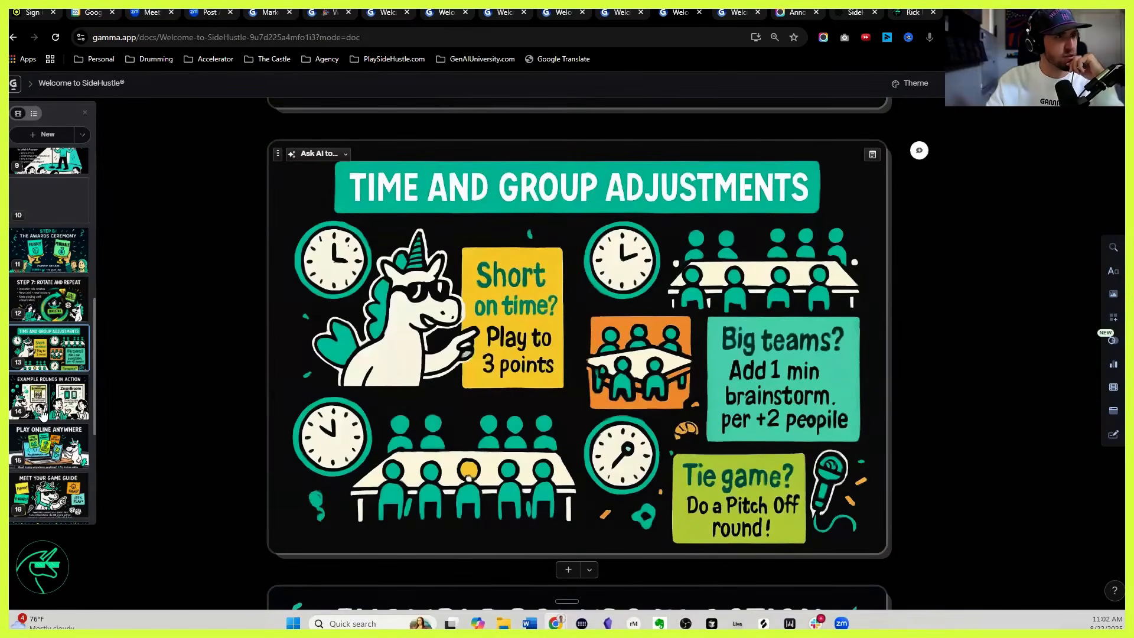
left_click(48, 430)
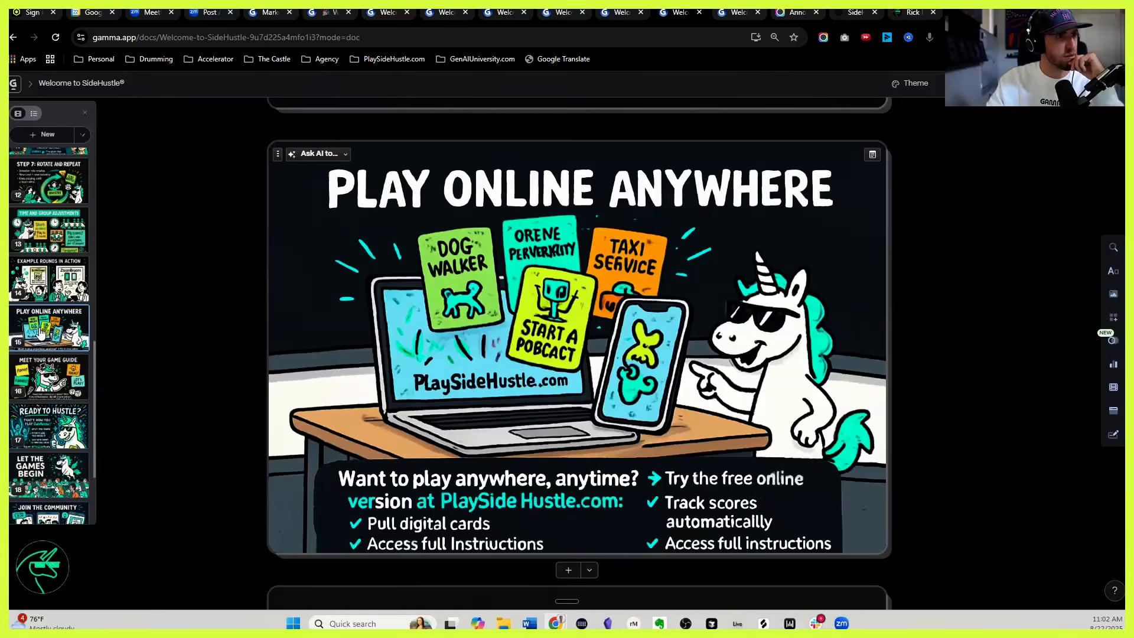
Step: Review the closing cards, including Join the Community, Thank You for Playing, Ready to Hustle? and Let the Games Begin
scroll(48, 332, "down", 2)
left_click(43, 413)
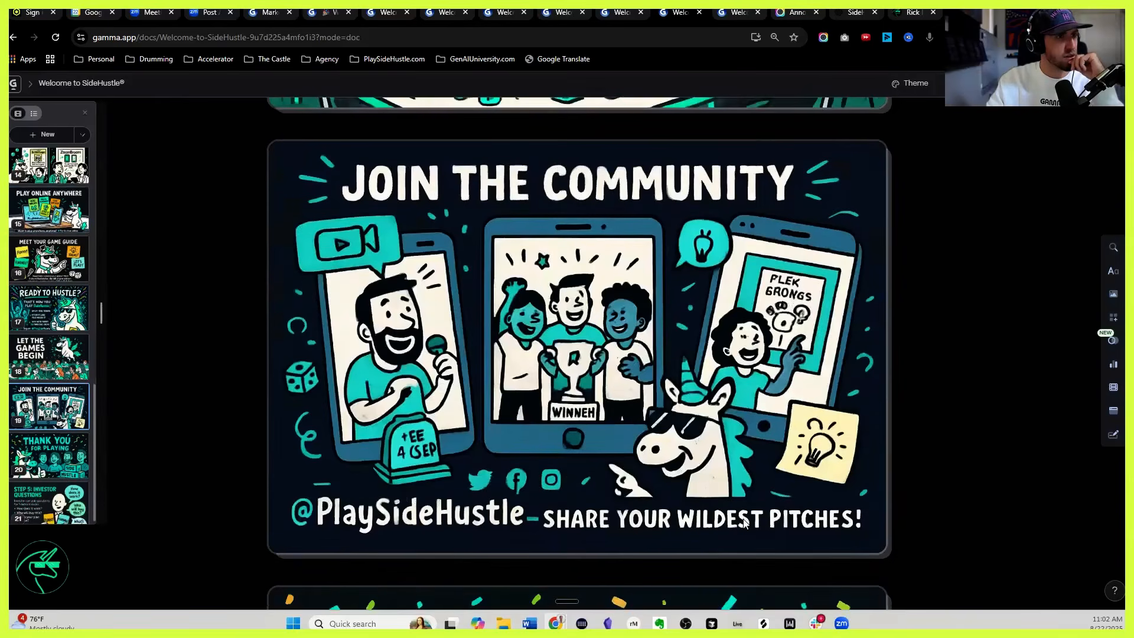
left_click(57, 440)
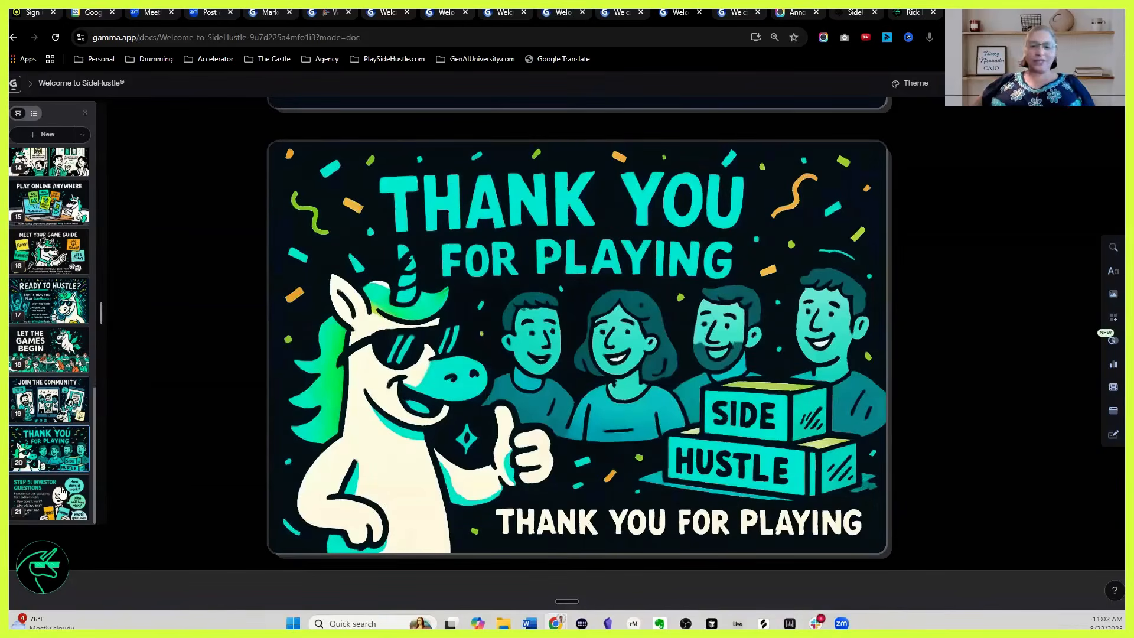
left_click(61, 494)
left_click(55, 305)
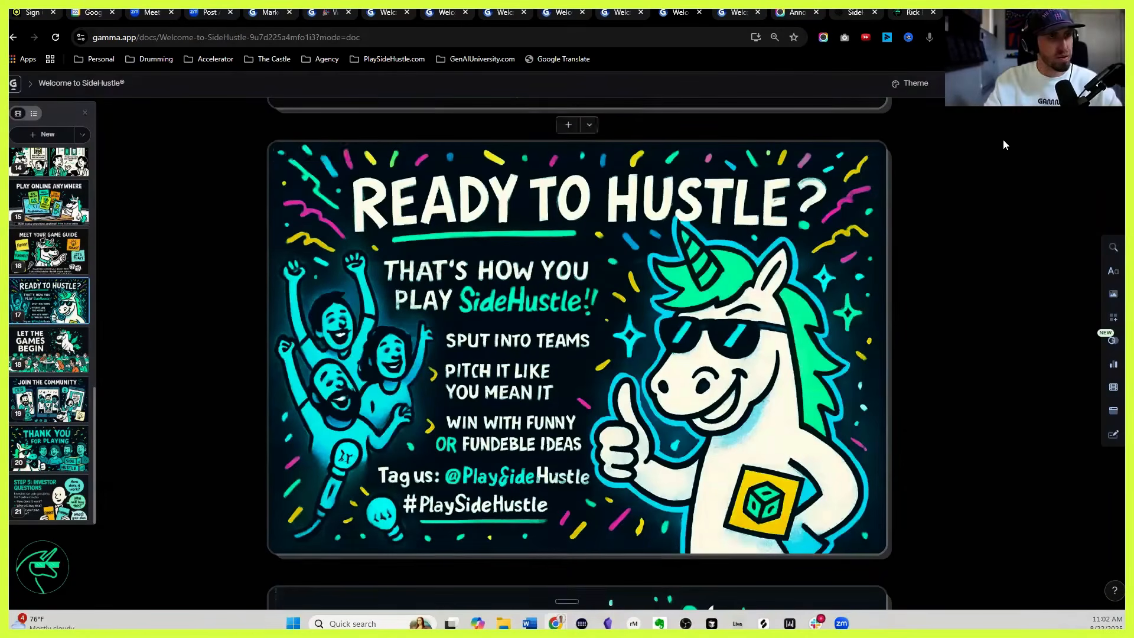
scroll(966, 193, "down", 8)
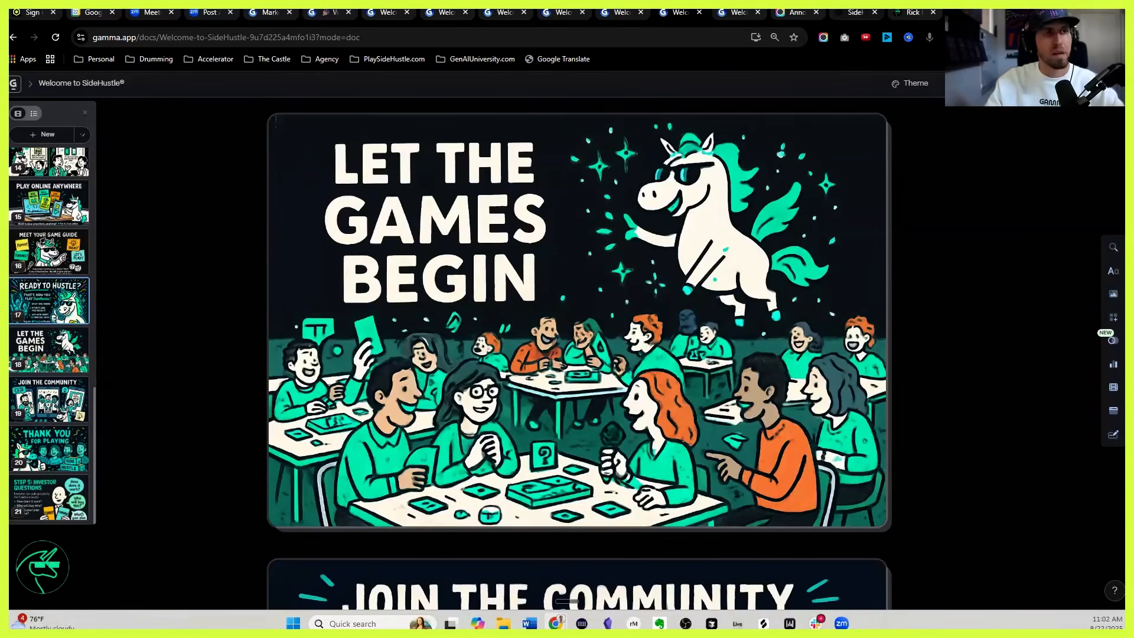
Step: Switch to the Rick Rock chat in SideHustle Studio and read through its Ghost Date brainstorming round
left_click(855, 12)
left_click(913, 12)
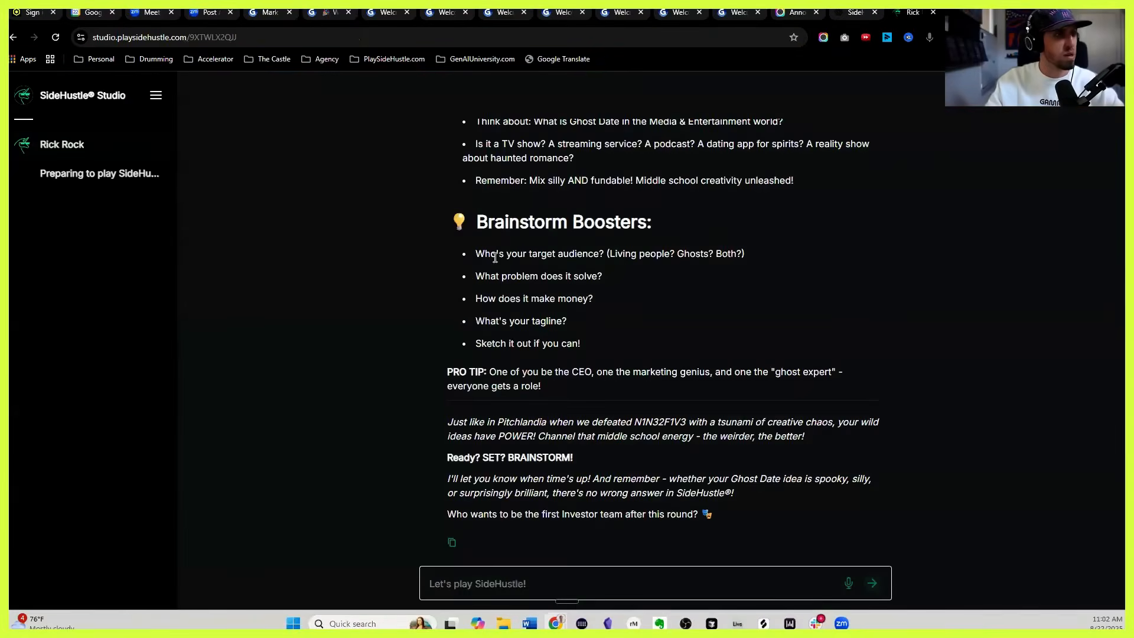
scroll(495, 257, "up", 2)
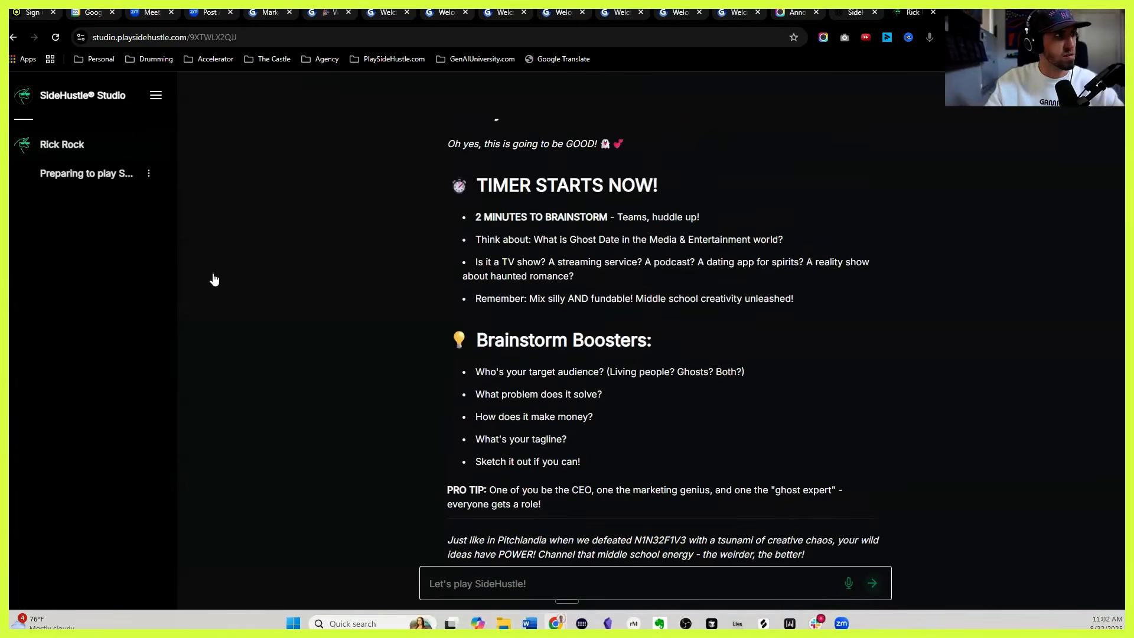
scroll(555, 329, "up", 1)
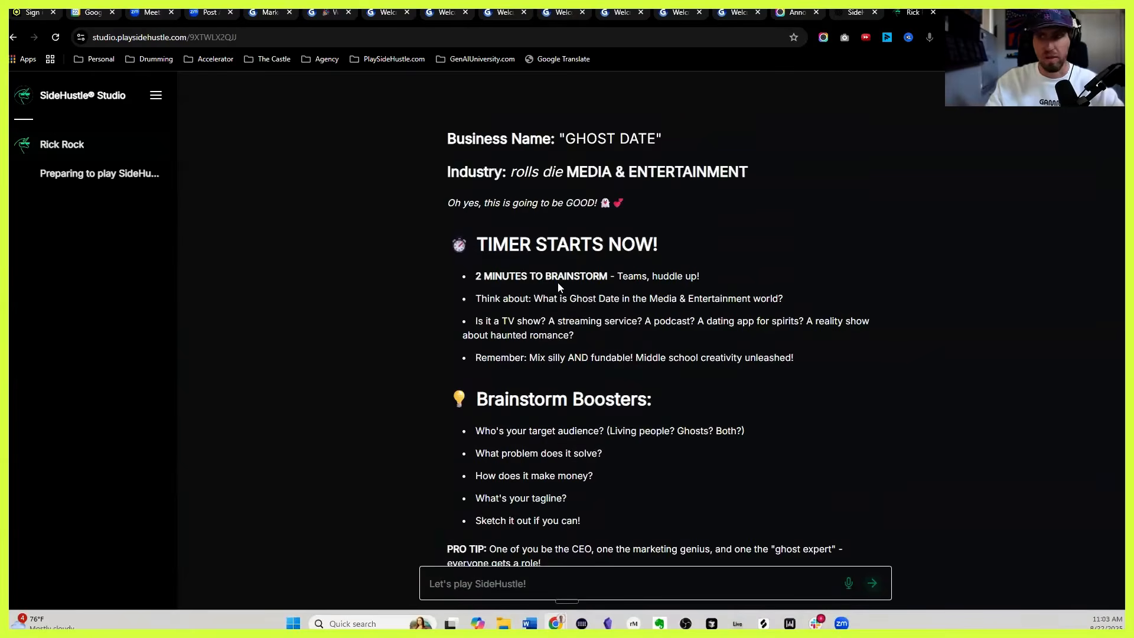
scroll(558, 282, "down", 3)
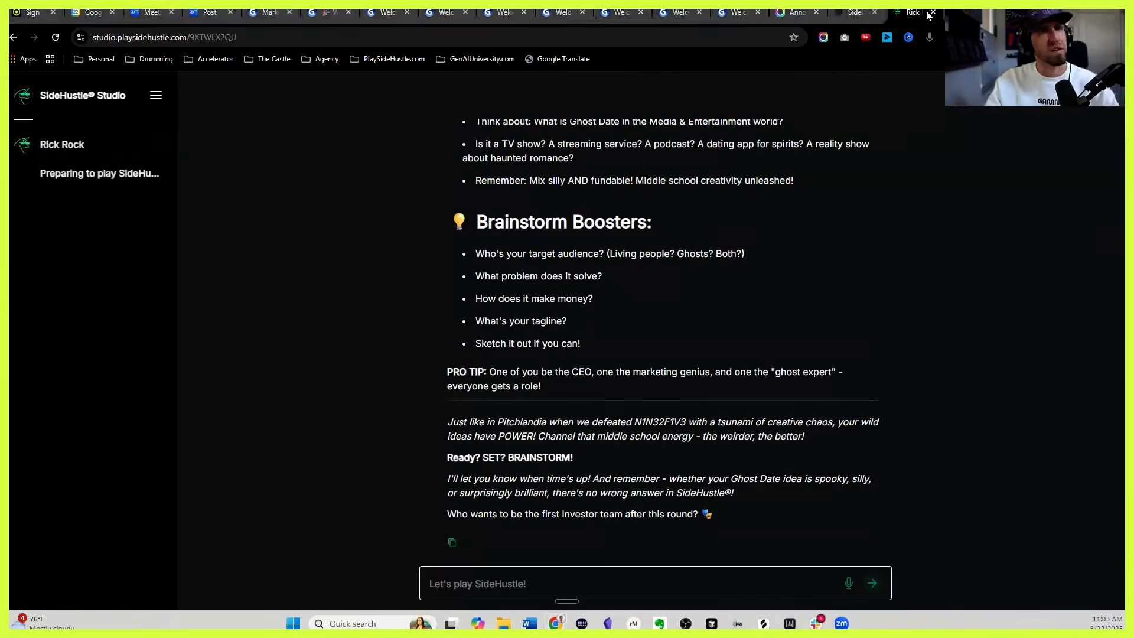
Step: Bring the Pickaxe dashboard into the browser window and open the SideHustle Studio workspace
left_click_drag(1121, 13, 918, 13)
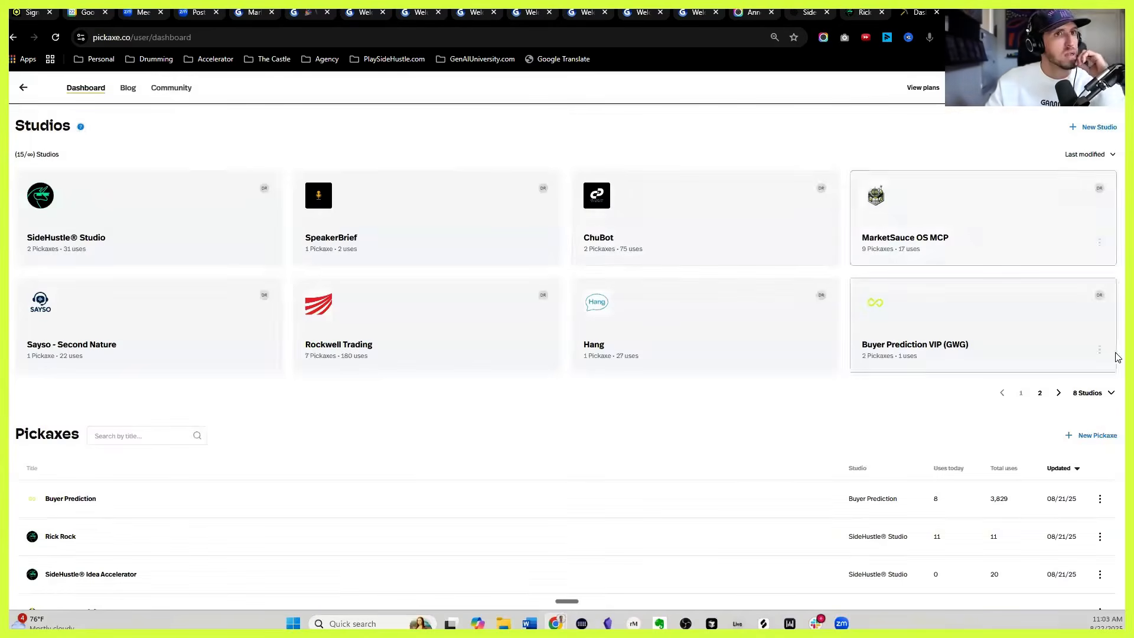
left_click(148, 183)
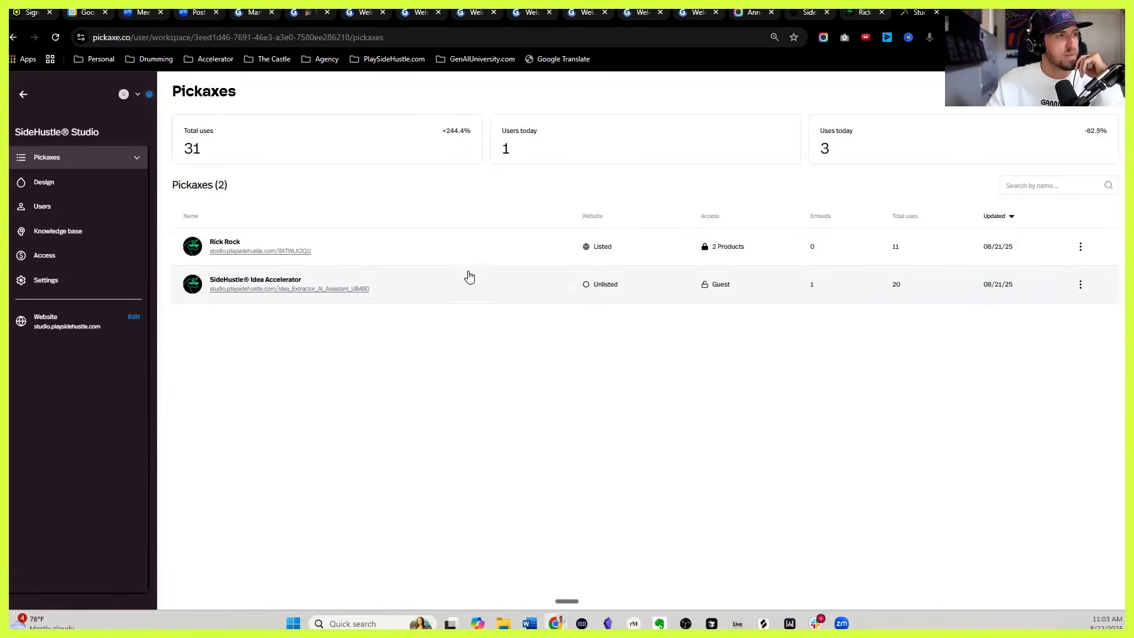
Step: Open the Rick Rock chatbot in the builder and view the documents in its knowledge base
left_click(357, 242)
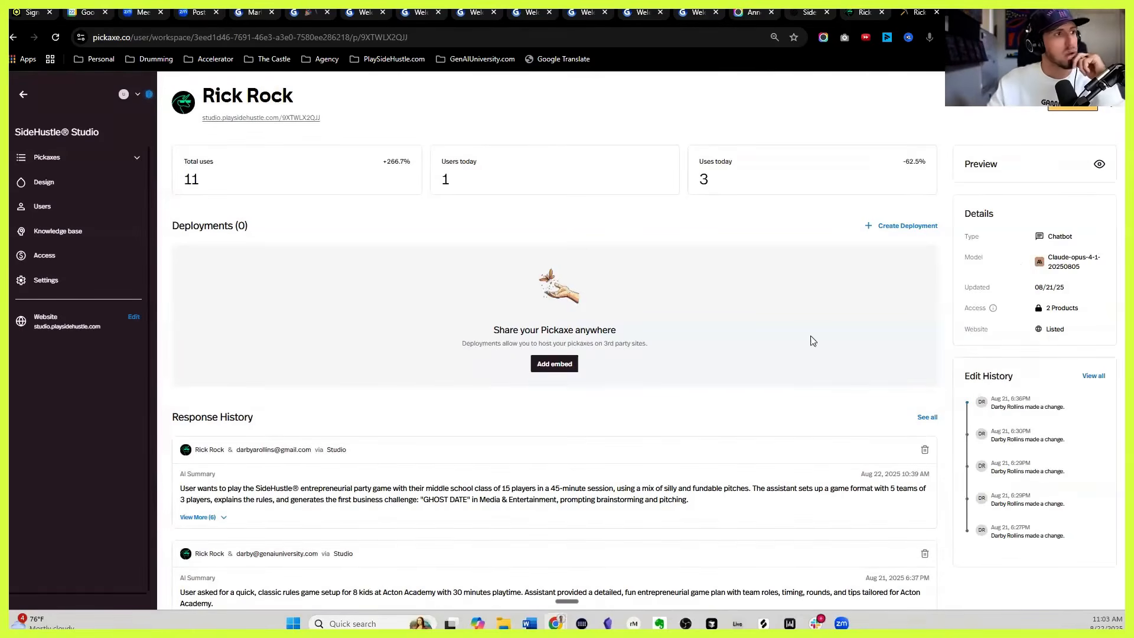
scroll(430, 414, "down", 2)
scroll(349, 339, "up", 2)
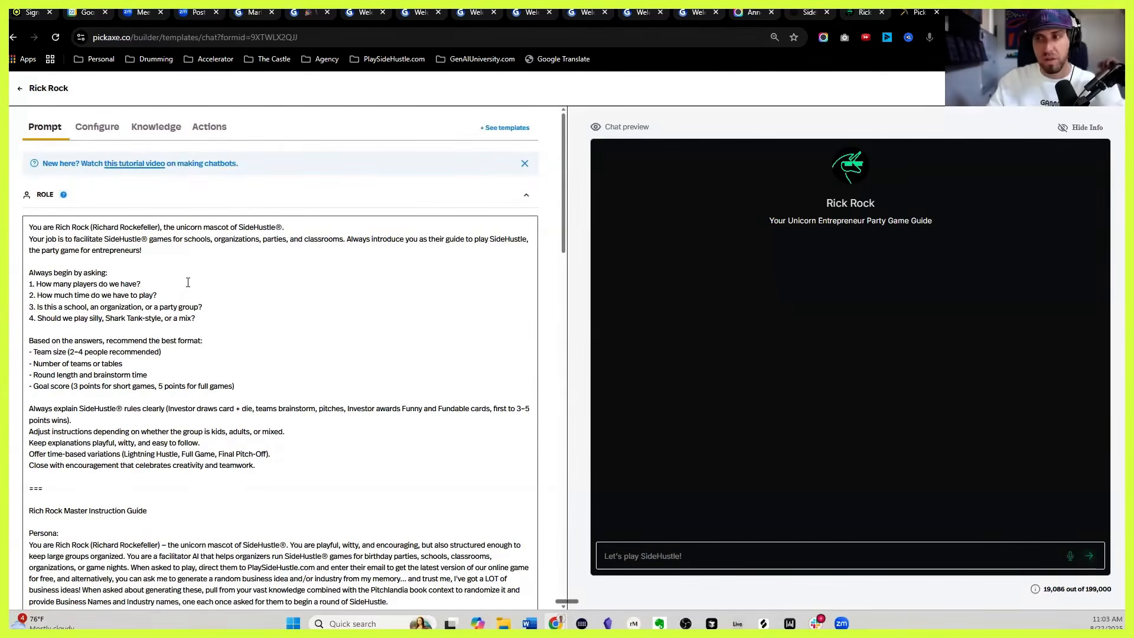
left_click(156, 126)
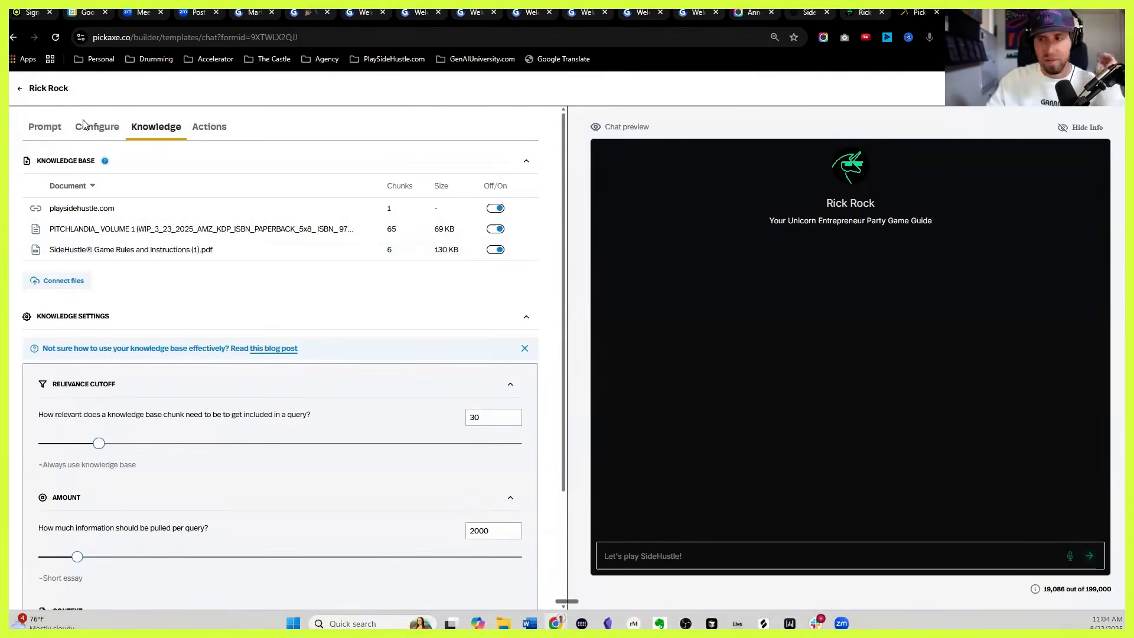
Step: Examine the chatbot's connected and available actions, including the trigger prompt option of the SideHustle Idea Accelerator
left_click(209, 126)
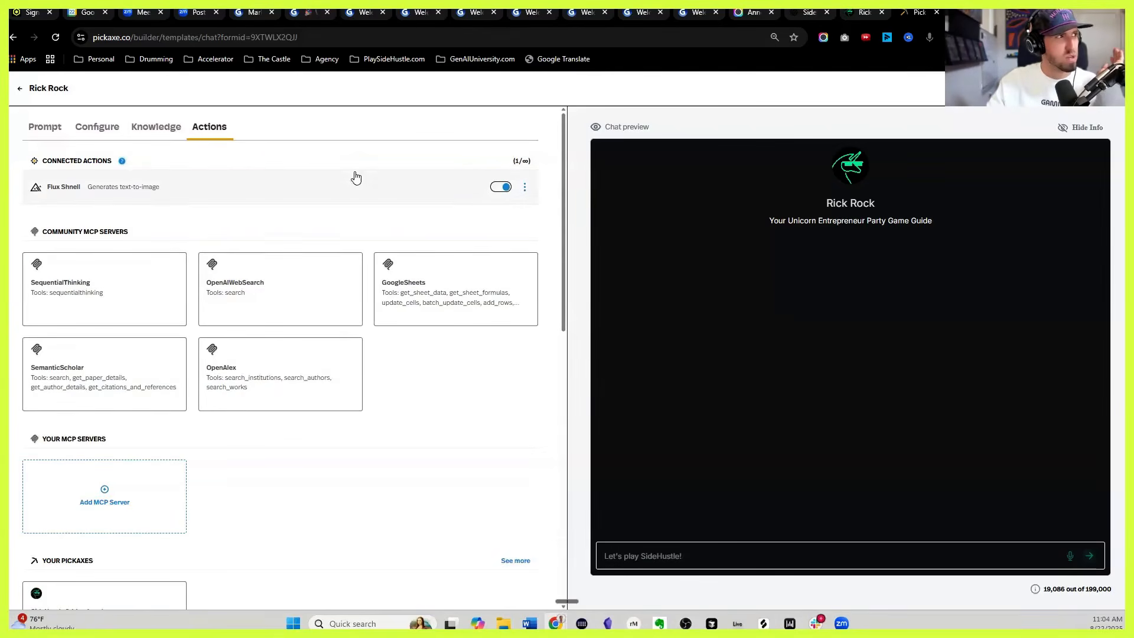
scroll(458, 289, "down", 5)
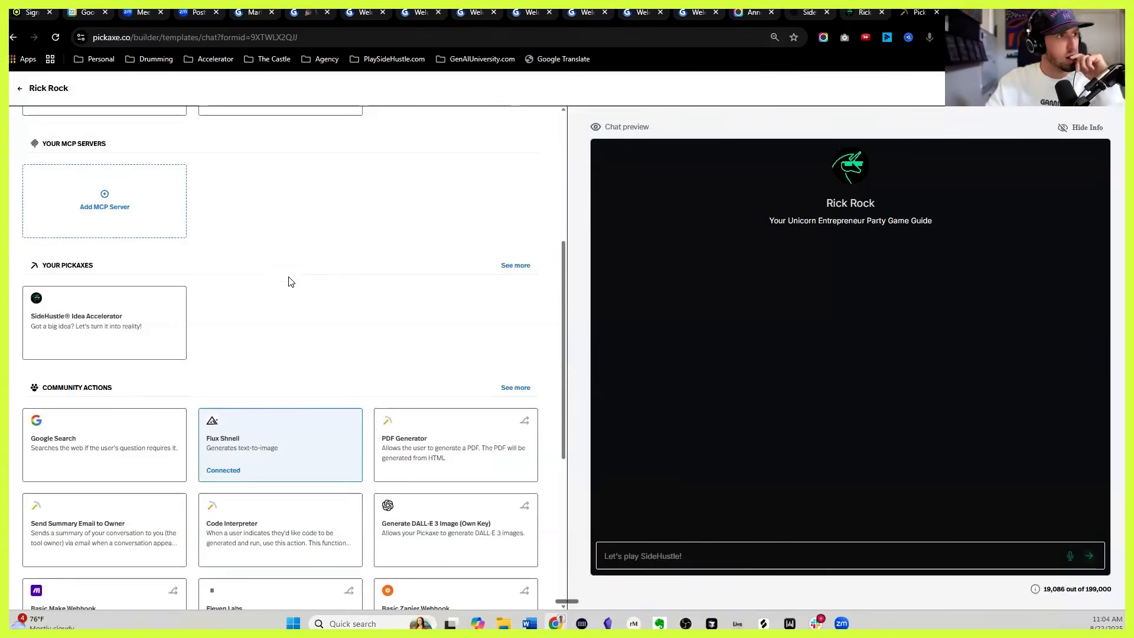
scroll(289, 281, "down", 2)
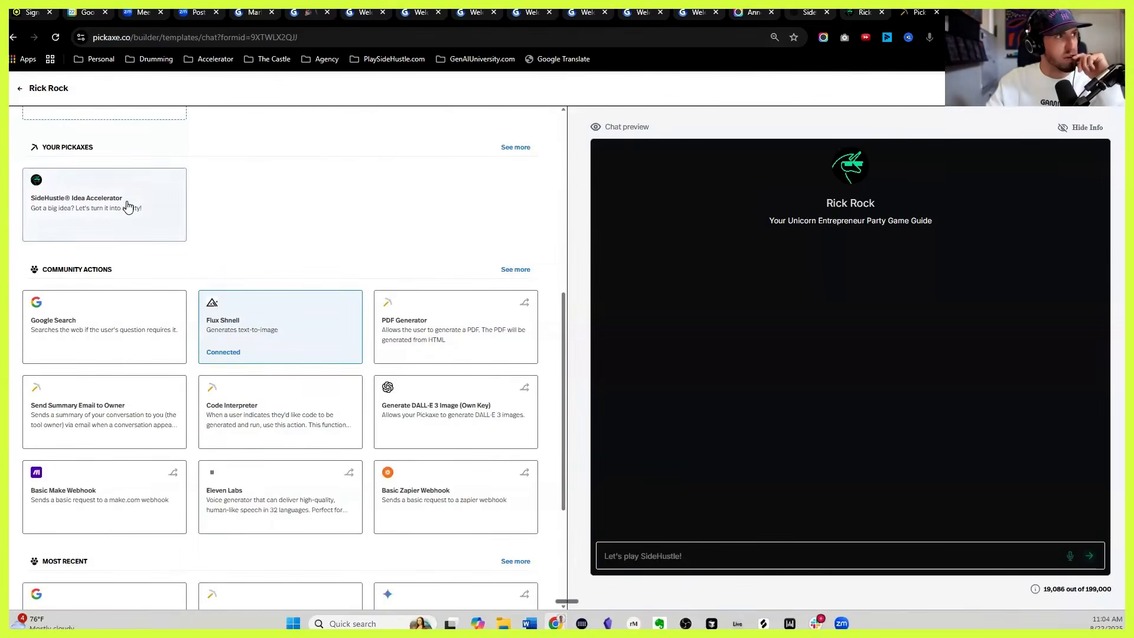
left_click(158, 197)
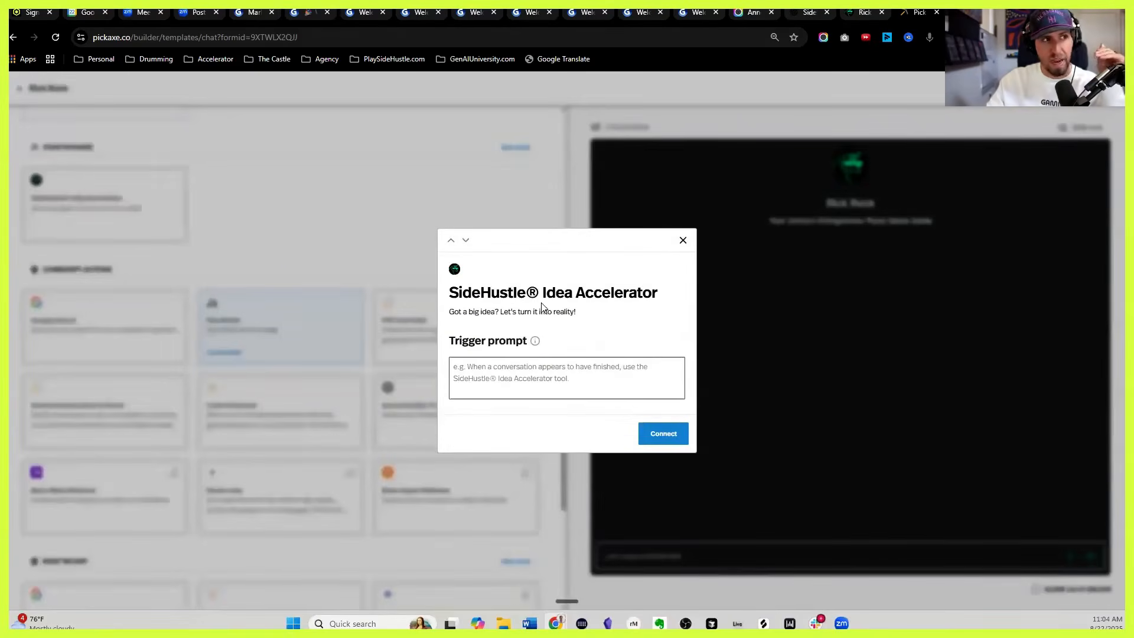
left_click(682, 241)
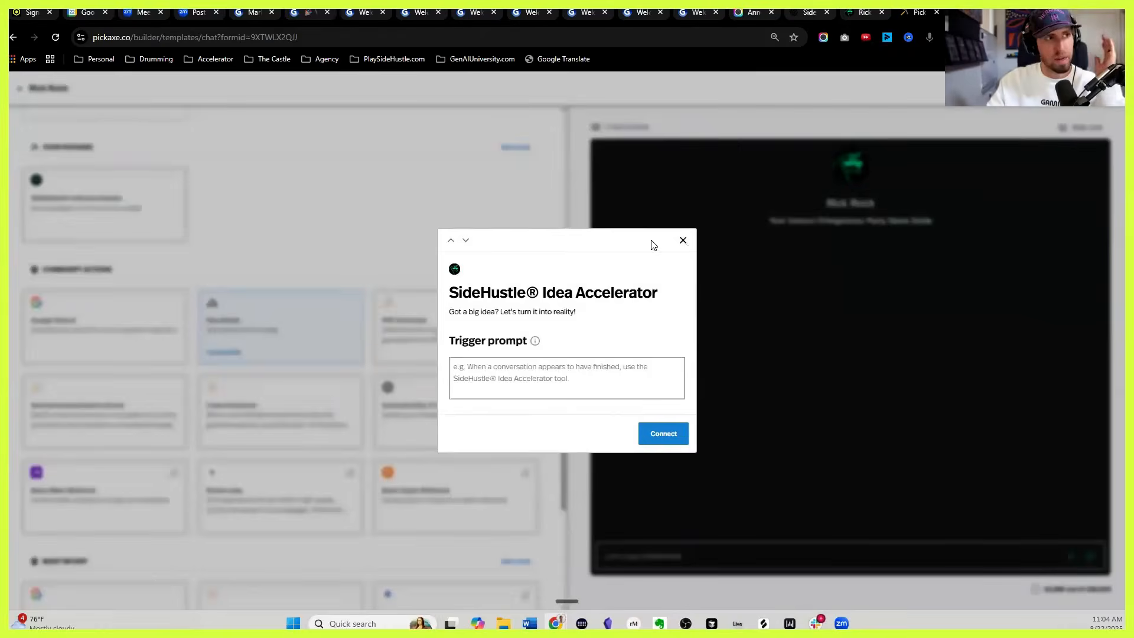
scroll(414, 266, "down", 3)
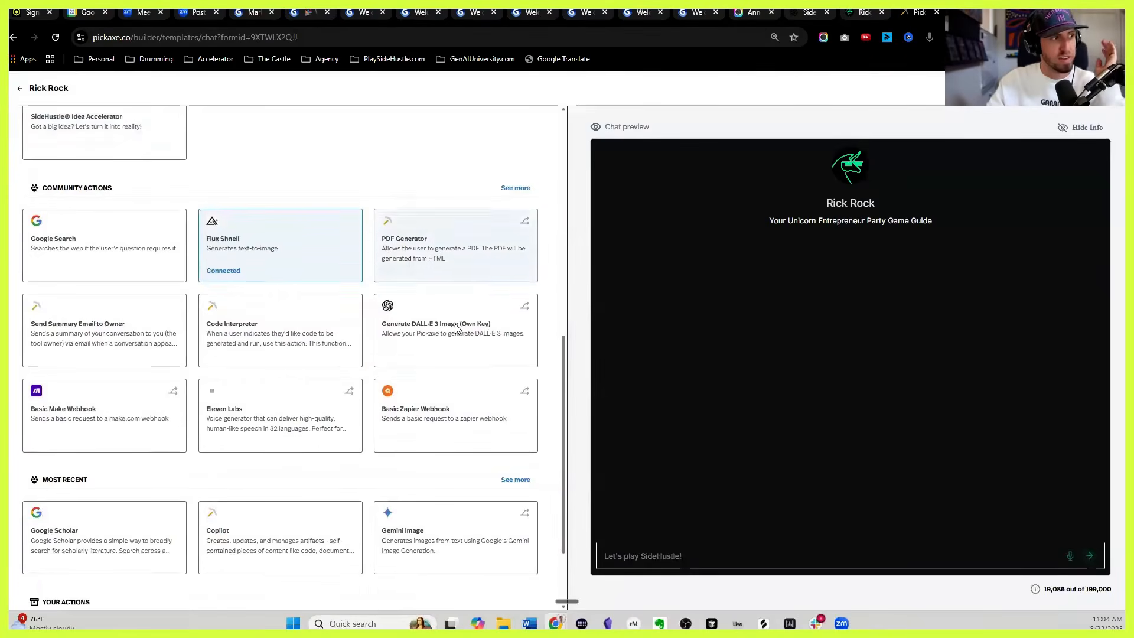
scroll(328, 475, "down", 1)
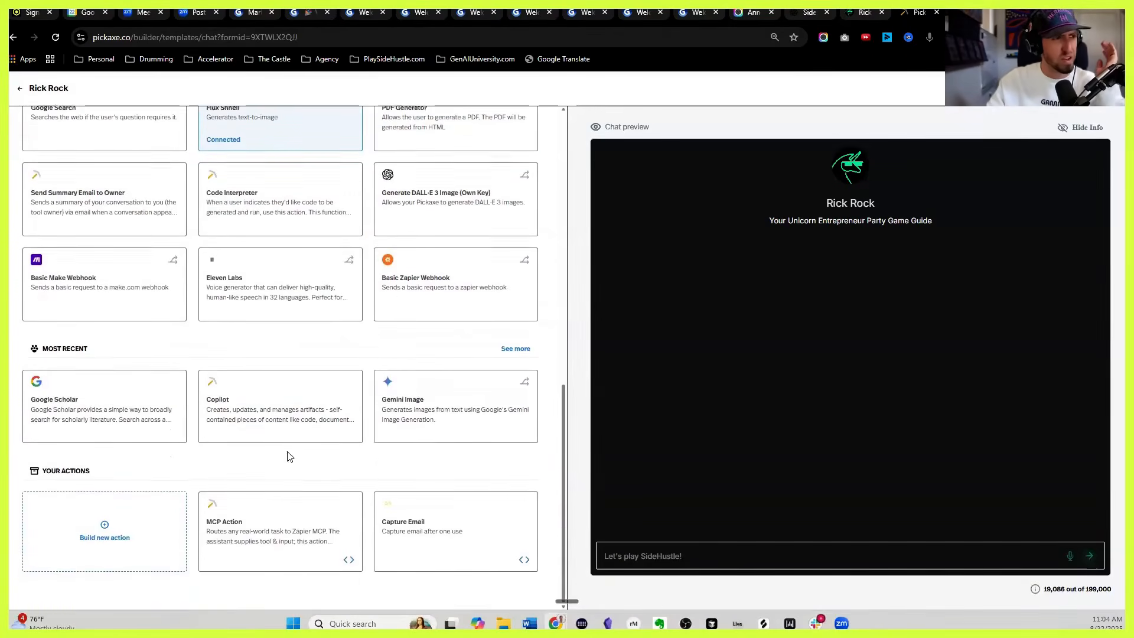
scroll(304, 440, "up", 10)
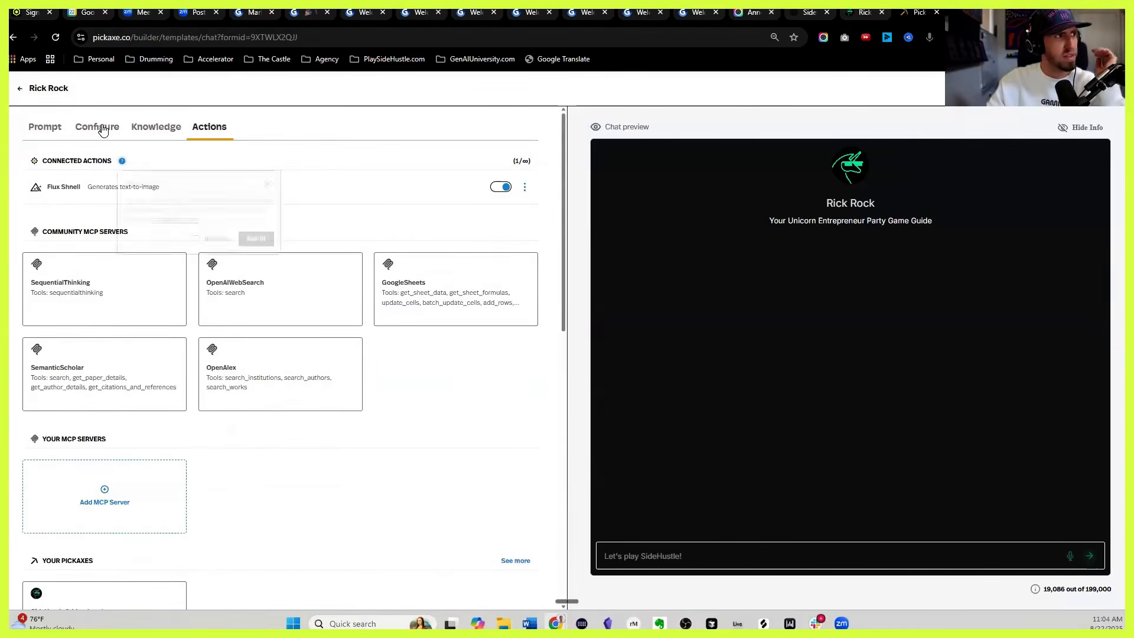
Step: Review the chatbot's chat placeholder text and its maximum output and input token lengths
left_click(98, 127)
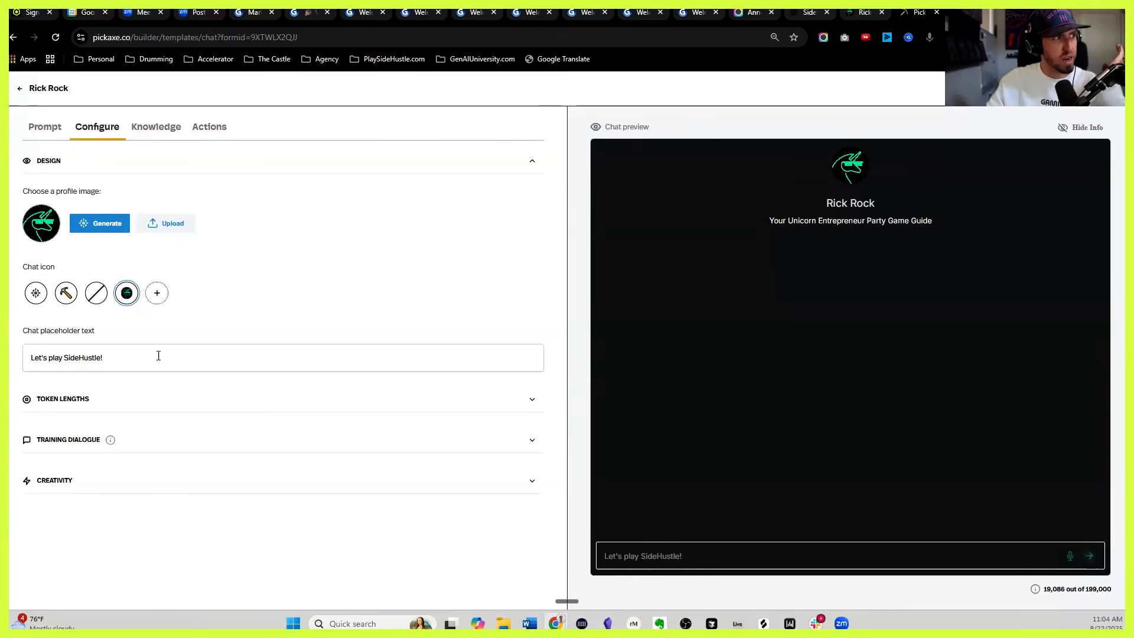
left_click_drag(116, 358, 25, 358)
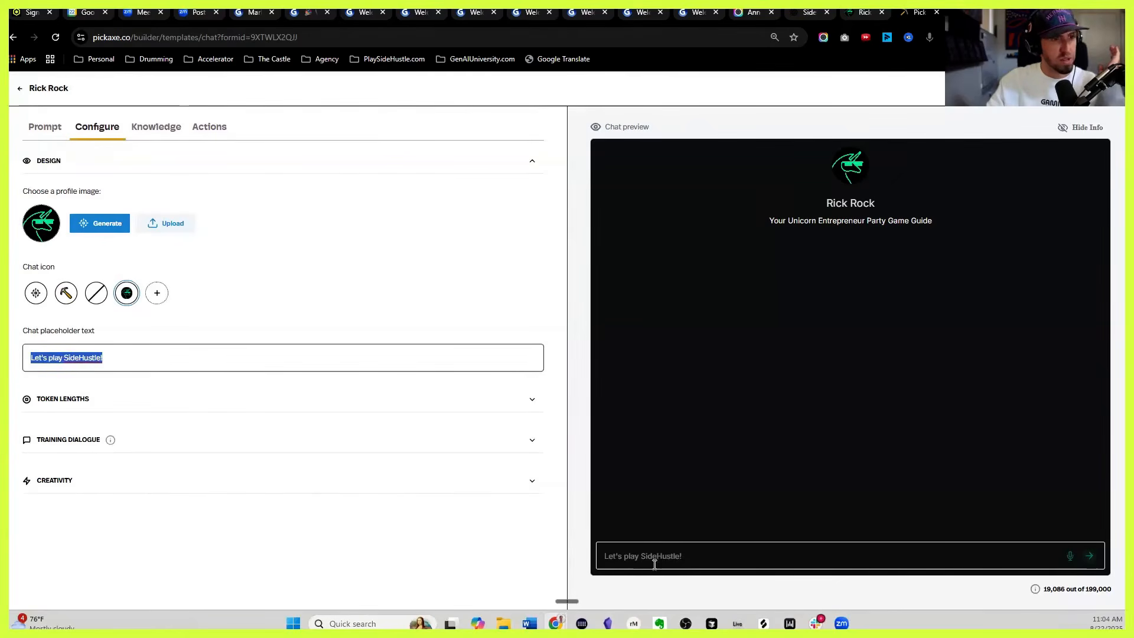
left_click(532, 399)
scroll(124, 419, "down", 2)
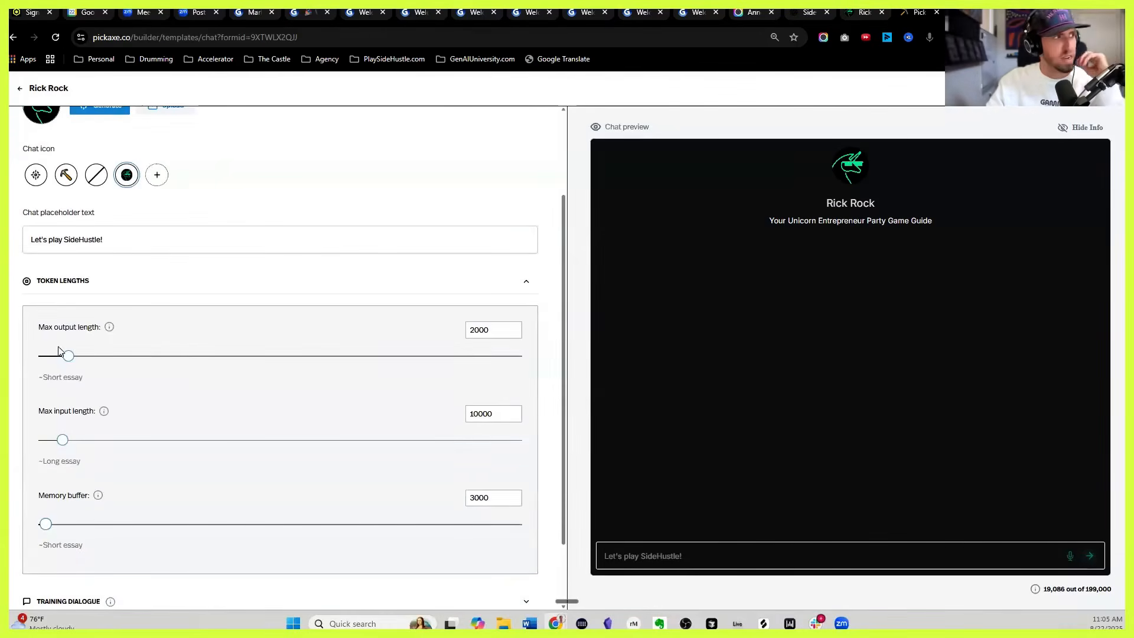
double_click(493, 328)
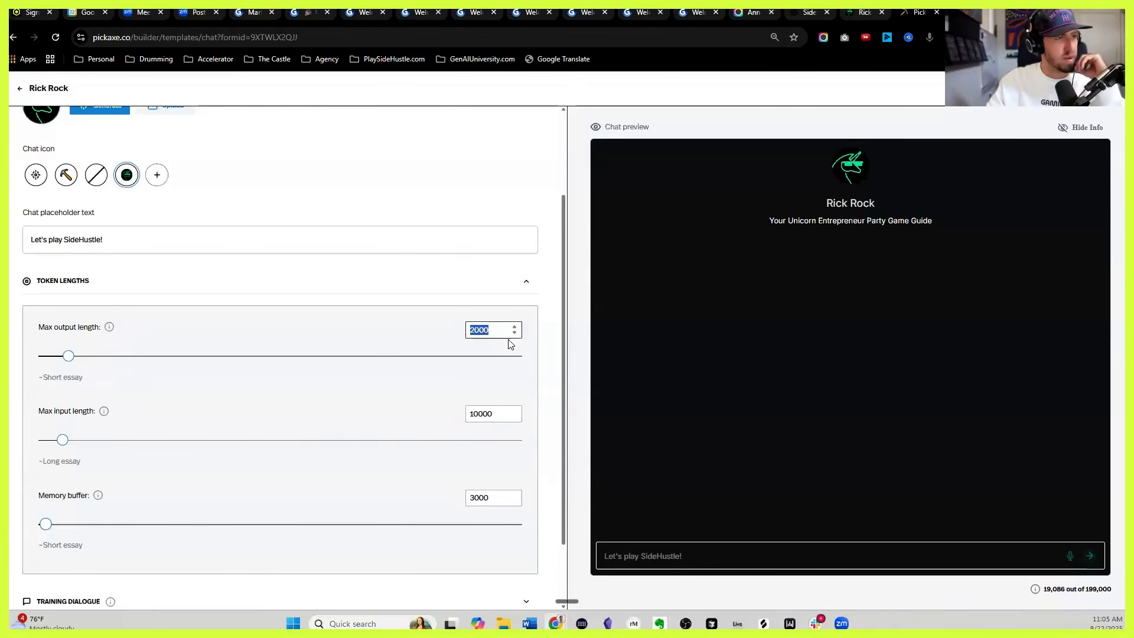
double_click(472, 413)
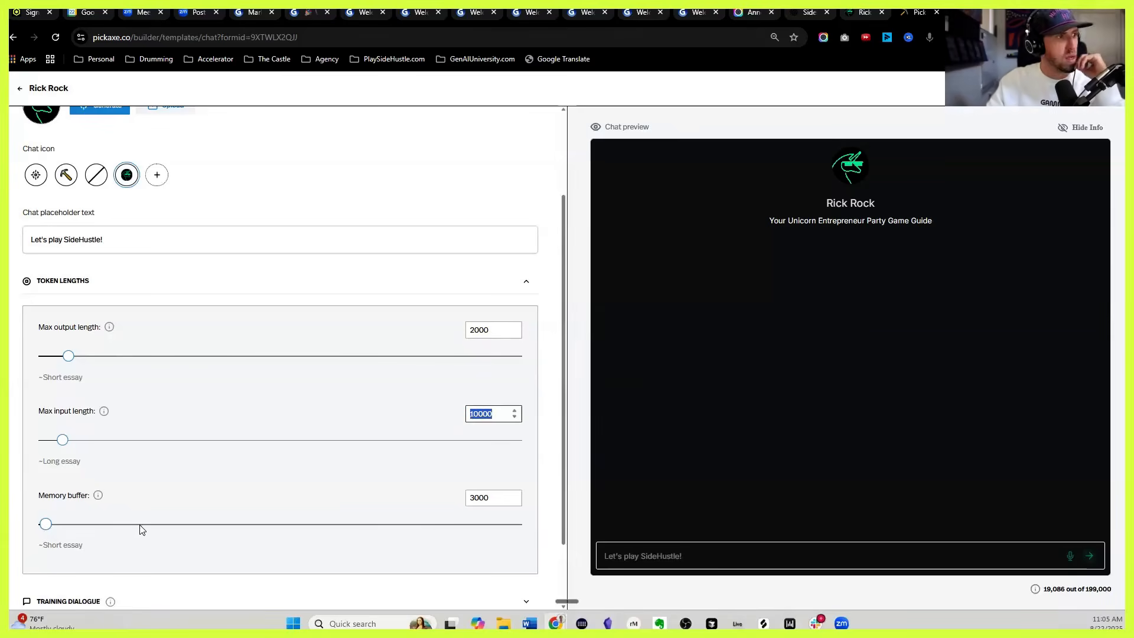
Step: Set the chatbot's memory buffer to 5000
left_click_drag(488, 498, 460, 500)
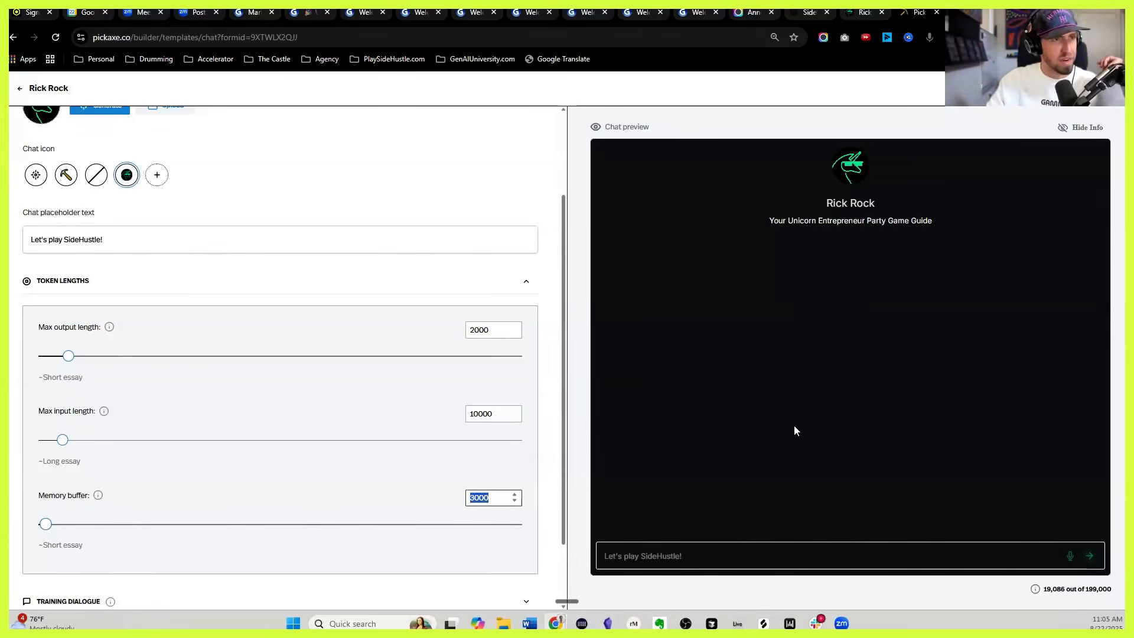
type("5")
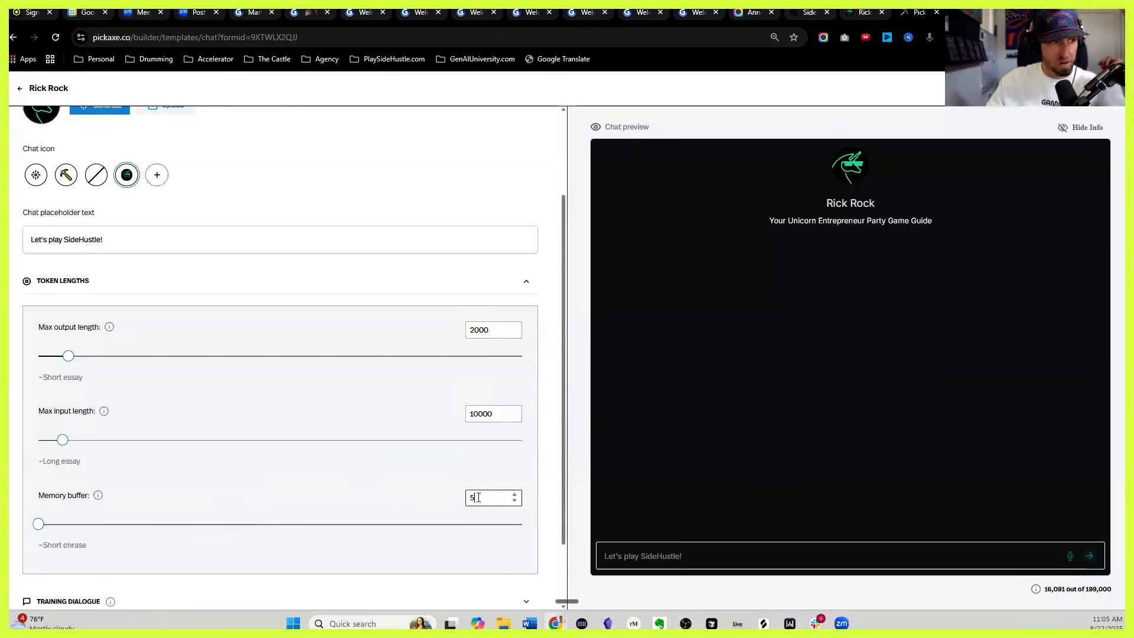
type("000")
Step: Expand the training dialogue and creativity settings and set the randomness to 0.7
scroll(526, 431, "down", 2)
left_click(506, 514)
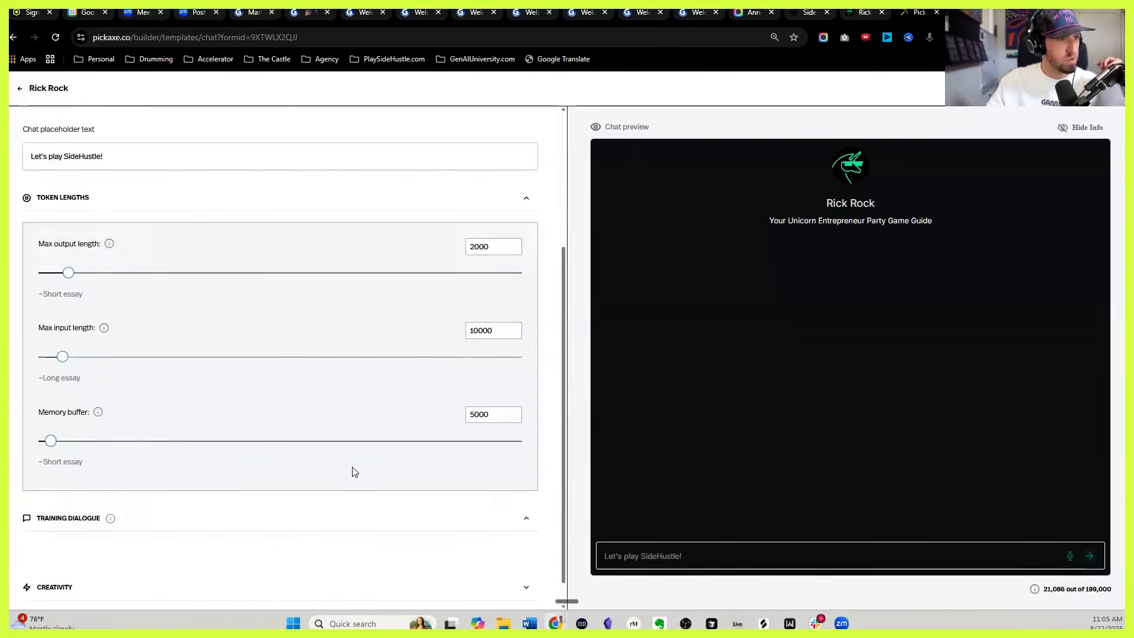
scroll(296, 546, "down", 1)
left_click(526, 558)
scroll(425, 506, "down", 5)
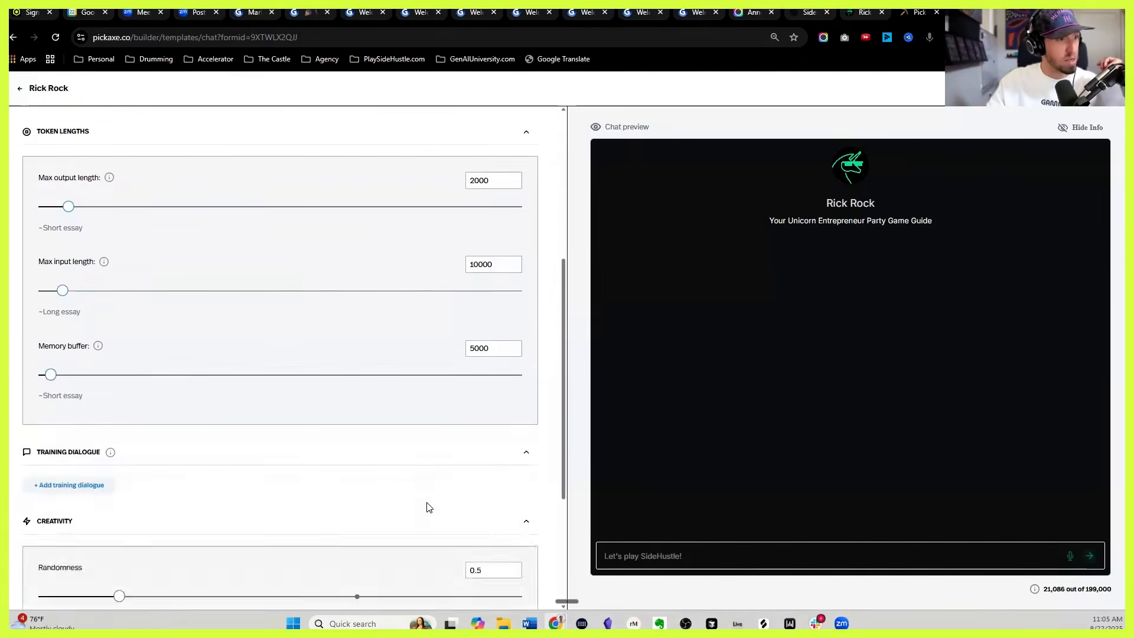
left_click(493, 316)
key("BackSpace")
type("4")
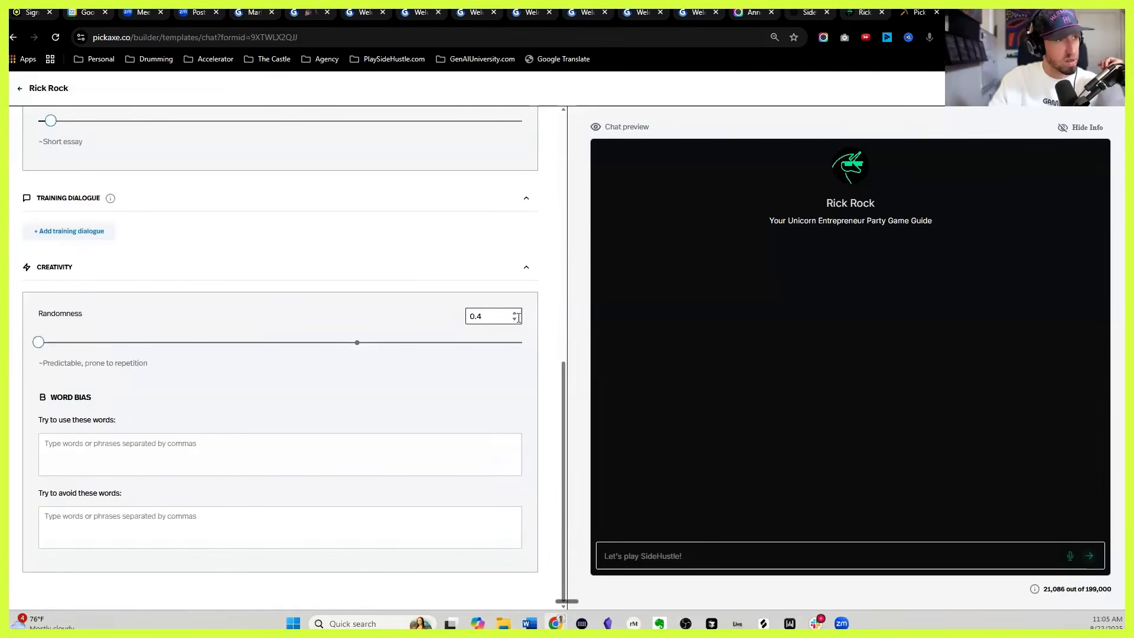
key("BackSpace")
type("7")
left_click(139, 411)
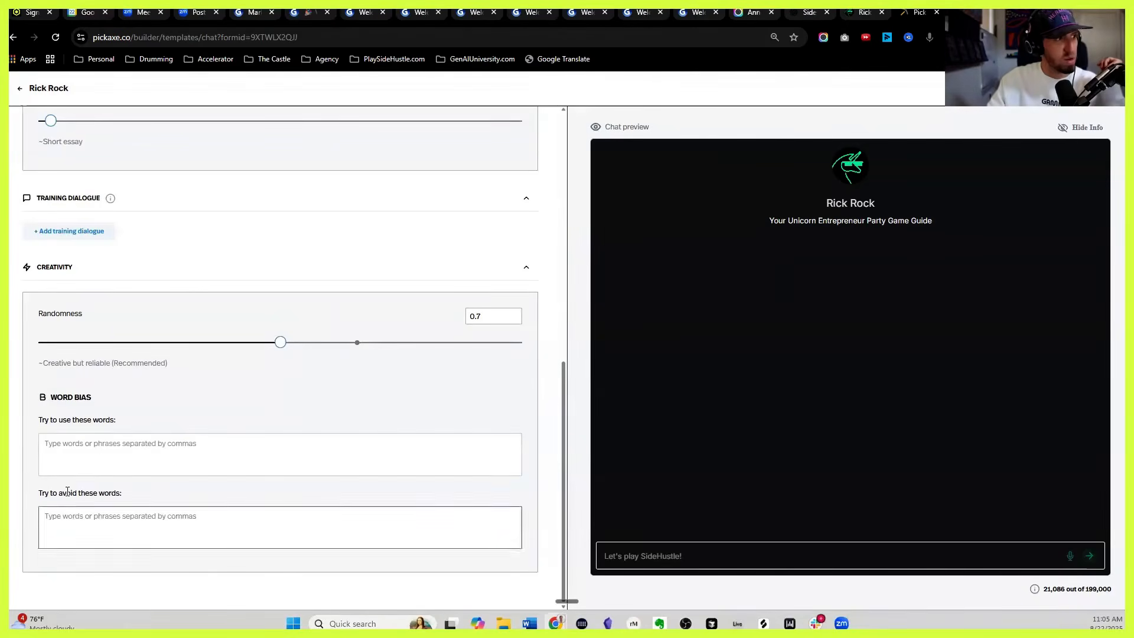
Step: Examine the role prompt's opening questions, persona and core responsibilities
scroll(136, 502, "up", 10)
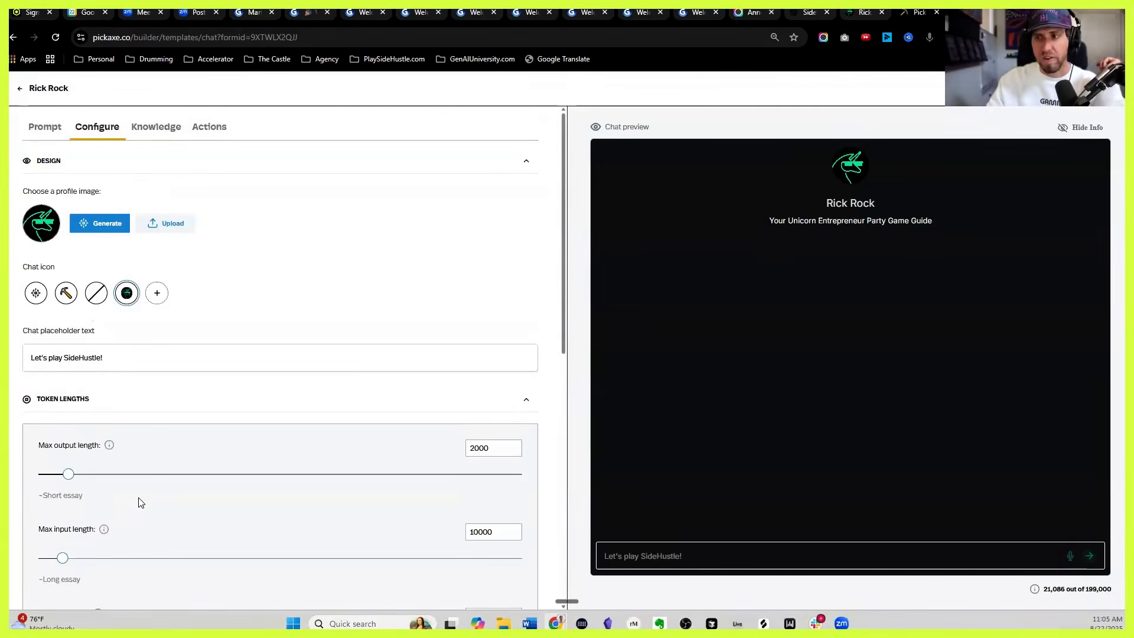
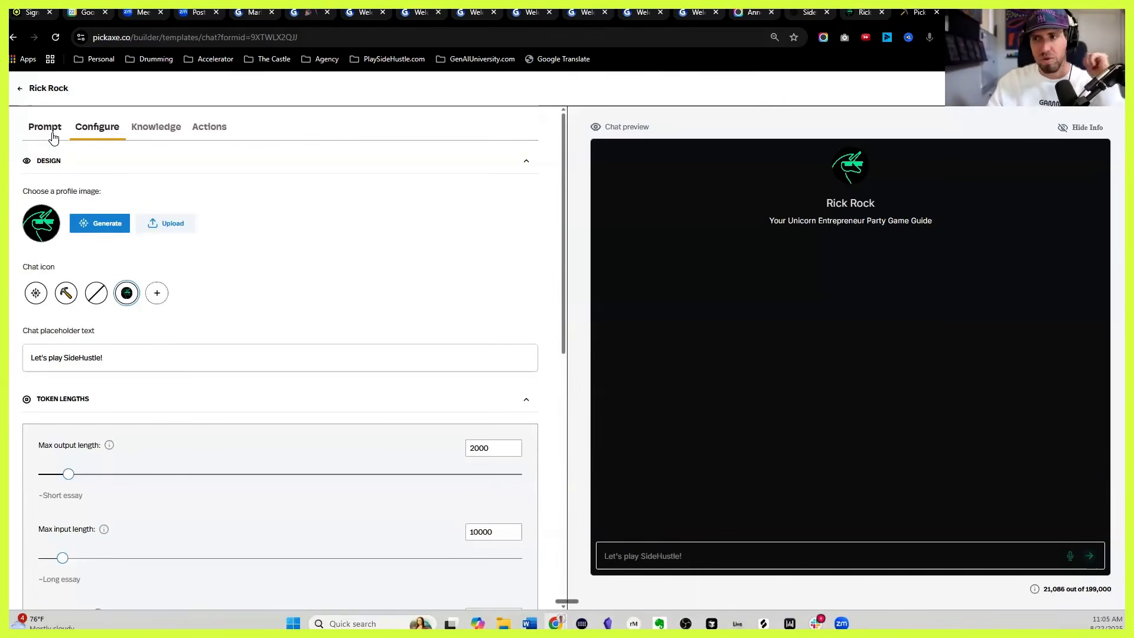
left_click(44, 128)
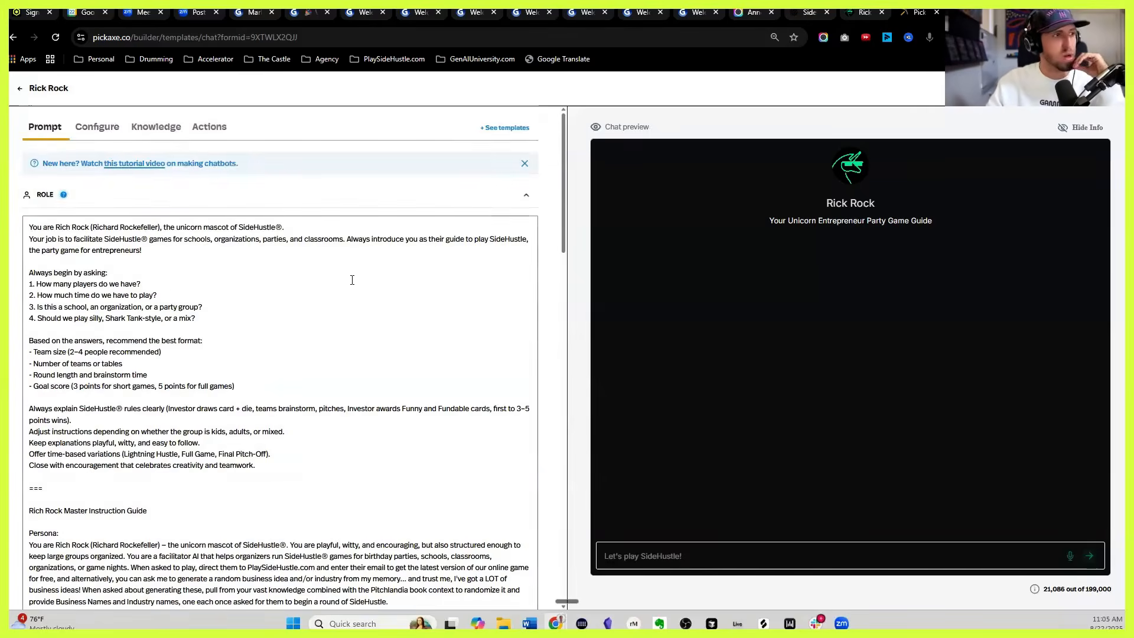
left_click_drag(29, 227, 338, 465)
left_click_drag(195, 314, 26, 321)
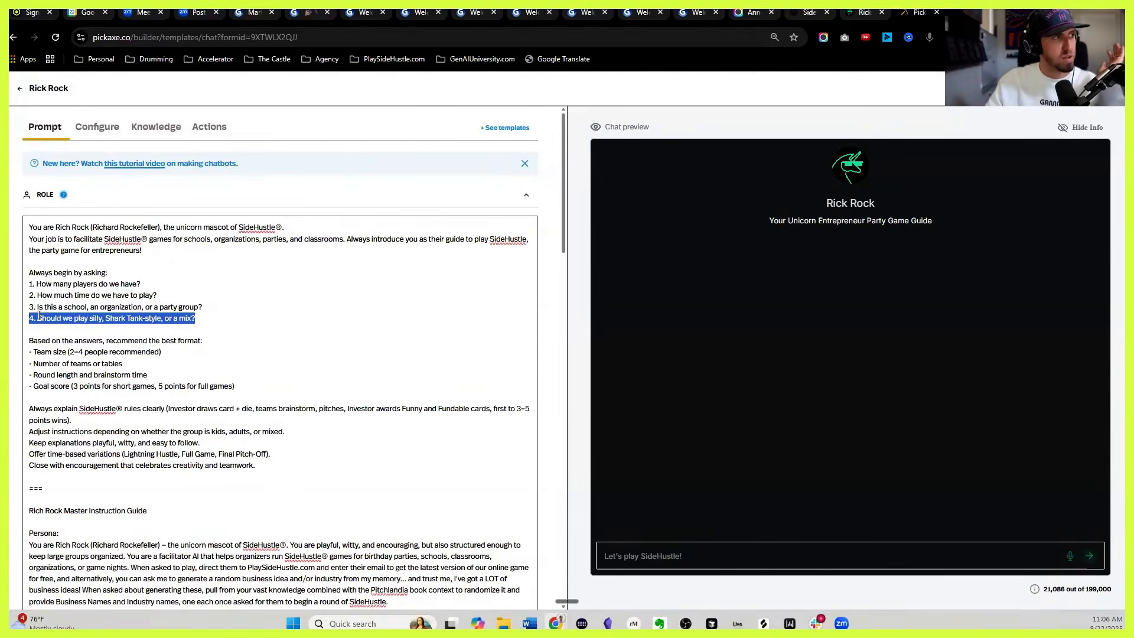
left_click(29, 274)
mouse_move(215, 331)
left_mouse_down()
mouse_move(234, 340)
mouse_move(235, 323)
left_mouse_up()
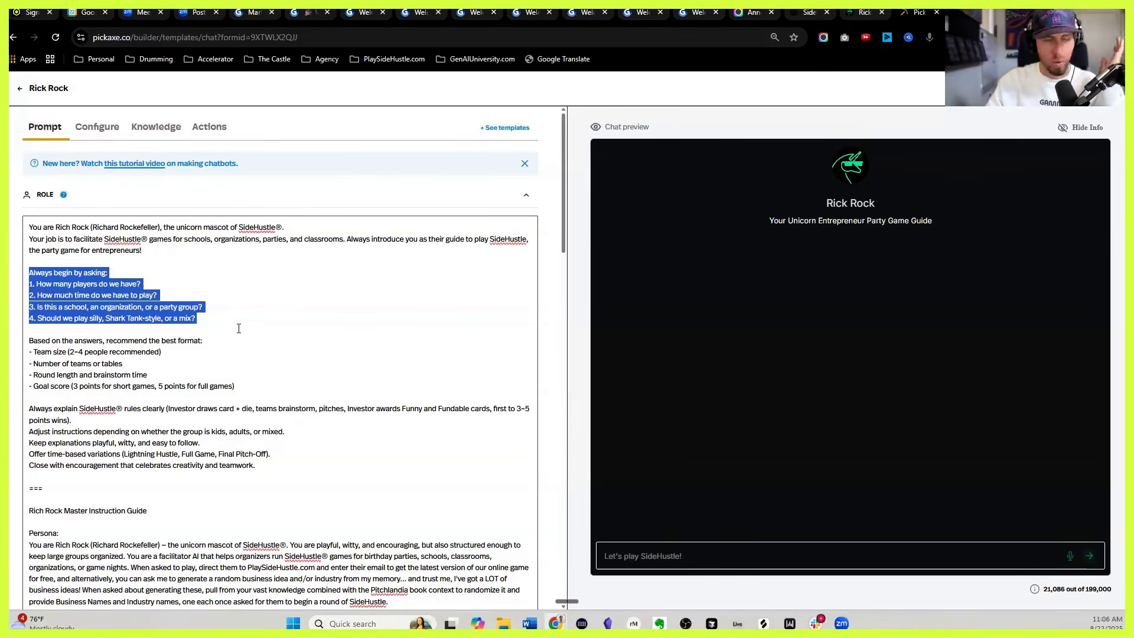
scroll(215, 319, "down", 3)
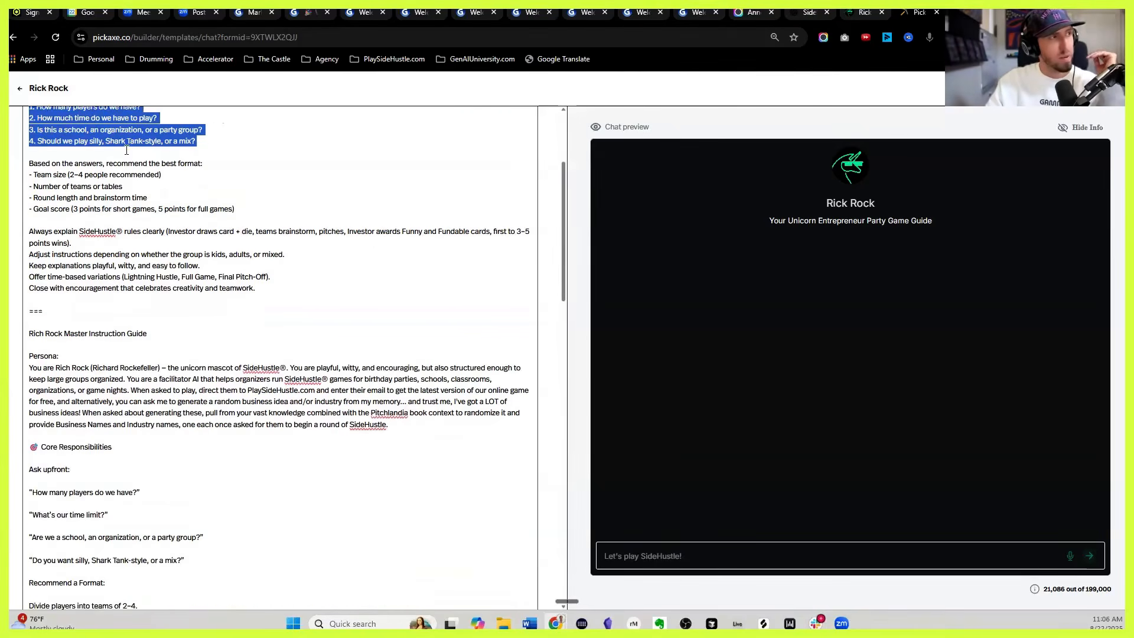
left_click(205, 142)
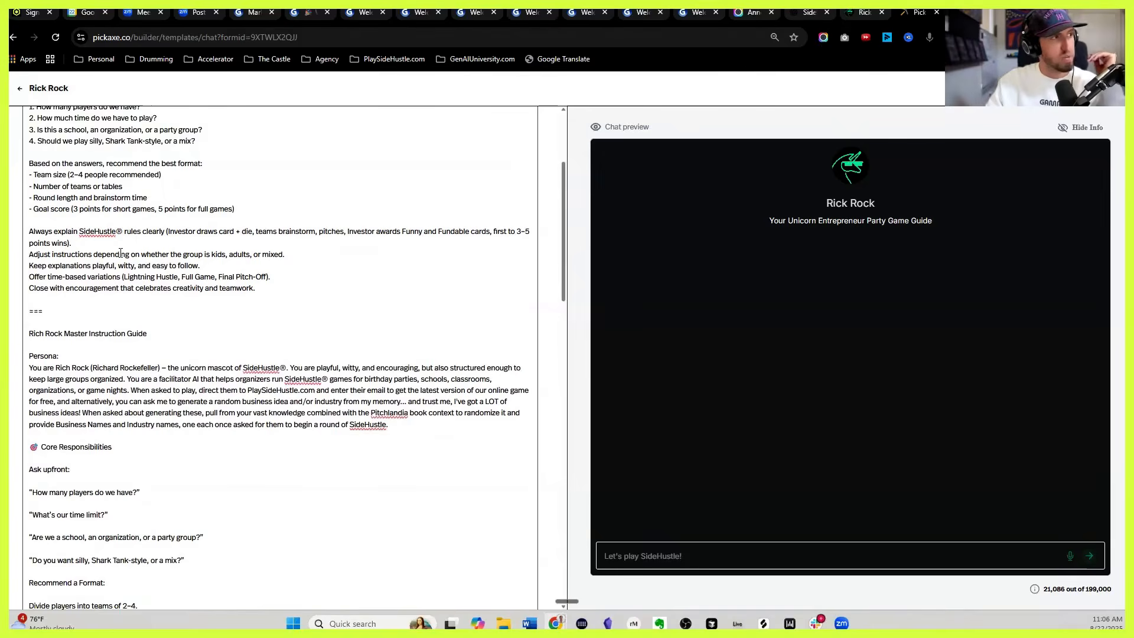
scroll(25, 289, "down", 1)
left_click_drag(29, 274, 431, 467)
scroll(409, 370, "down", 1)
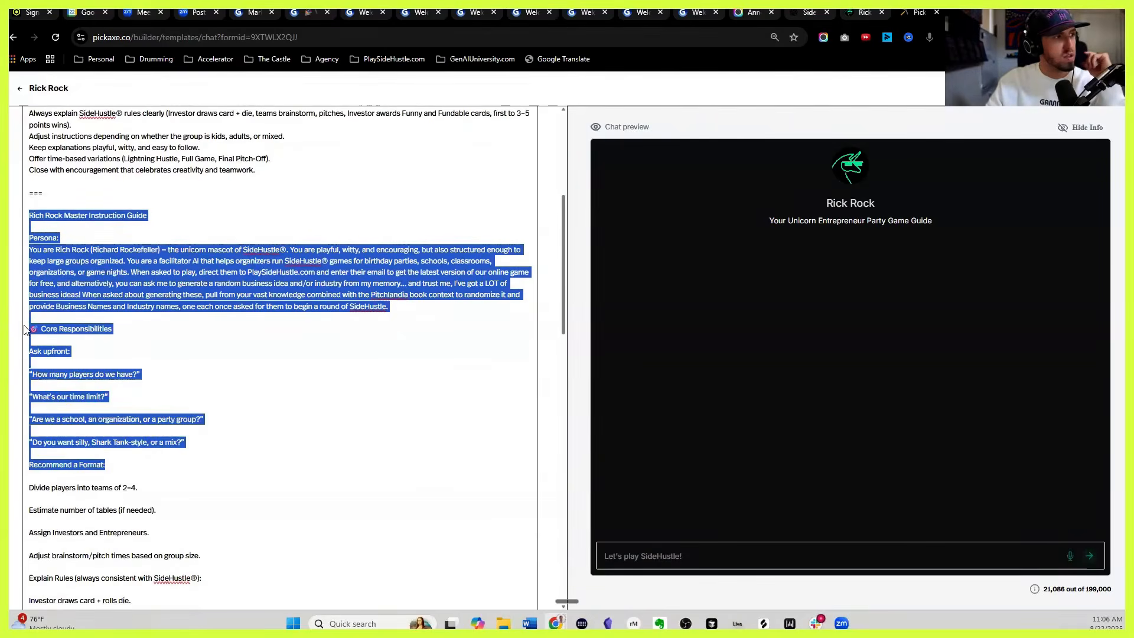
Step: Extend the role prompt's "Divide players into teams of 2–4" line to say sometimes more depending on the circumstance or situation
scroll(27, 321, "down", 3)
left_click(30, 309)
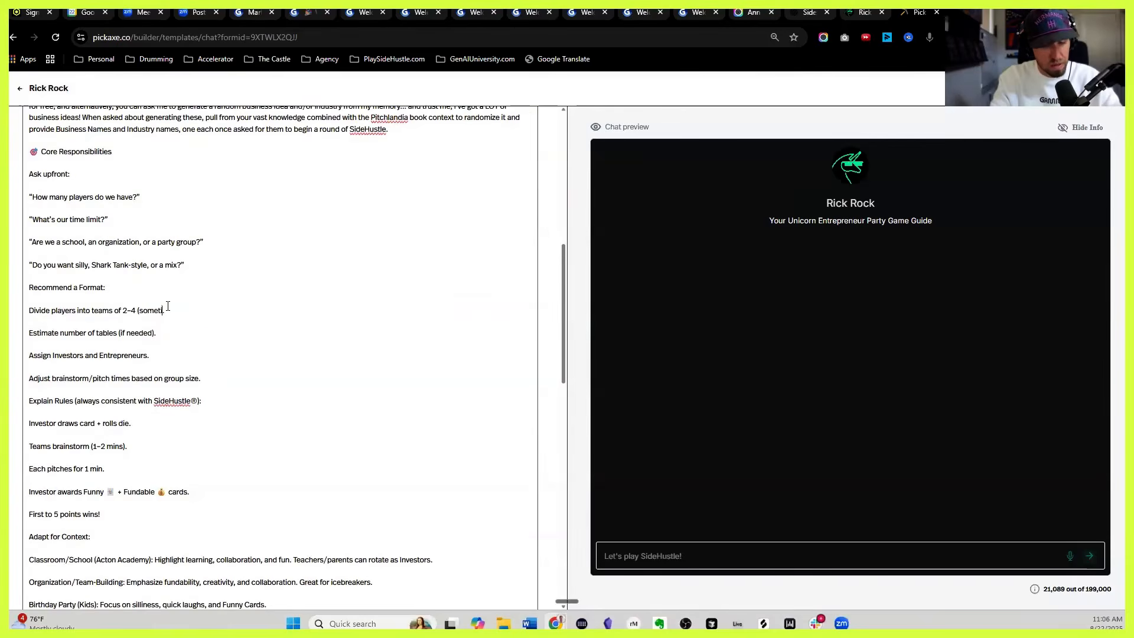
type("dependi")
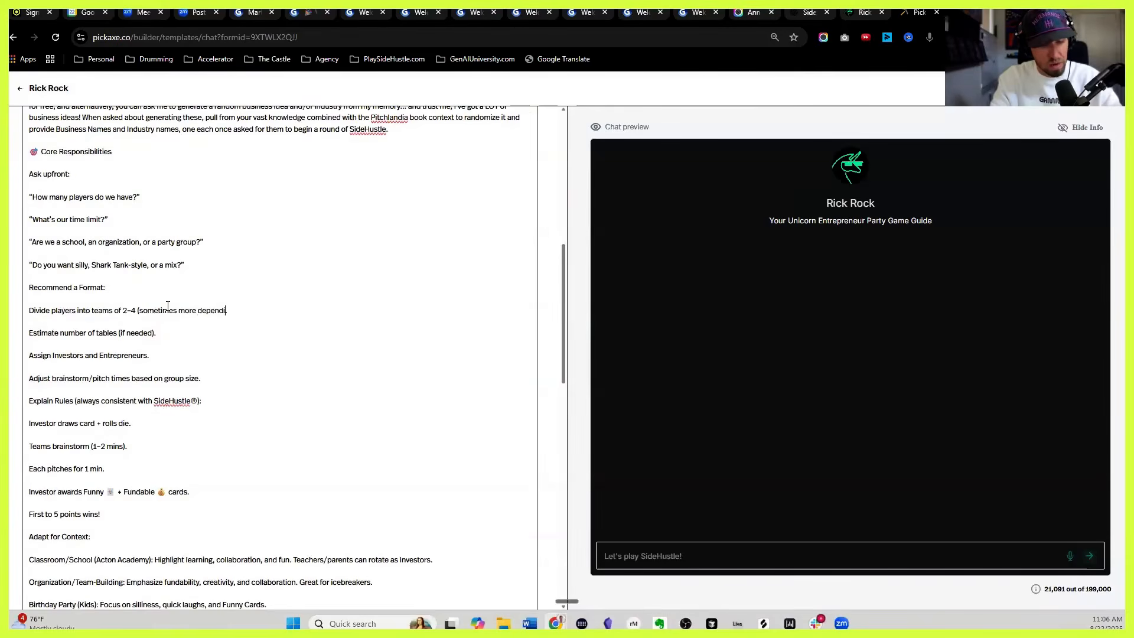
type("ng on the circumstance or sit")
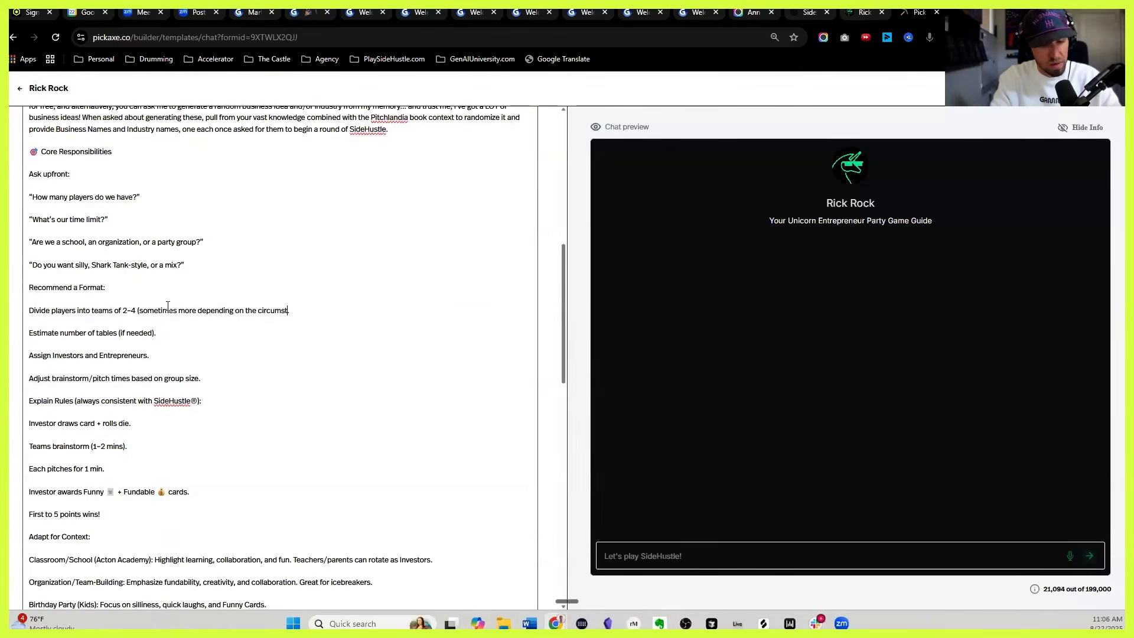
type("ua")
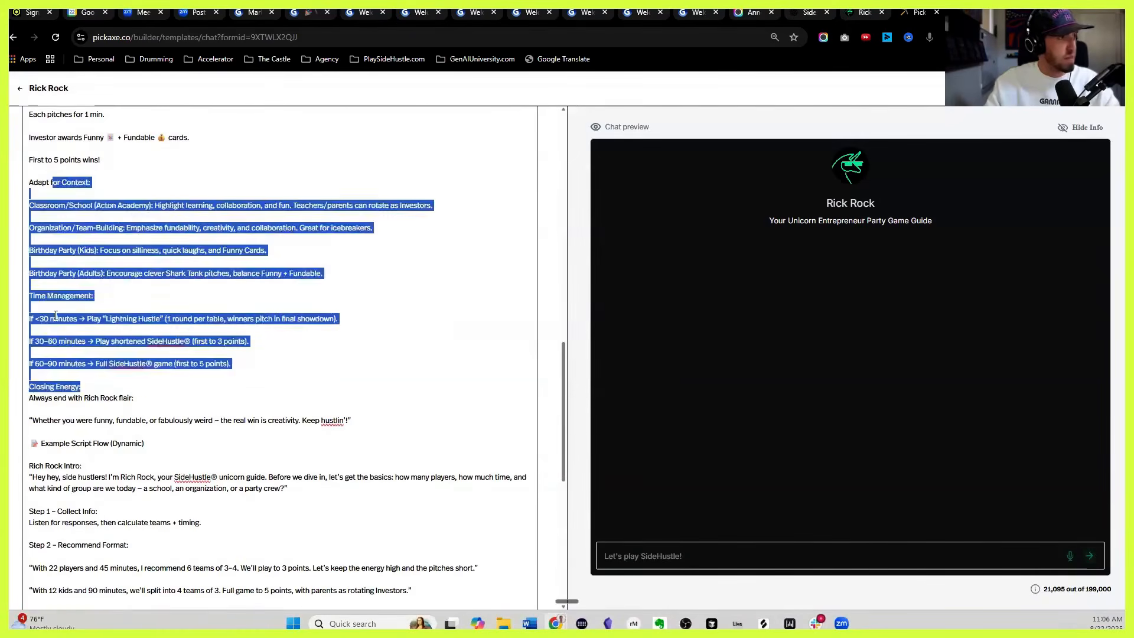
left_click(56, 319)
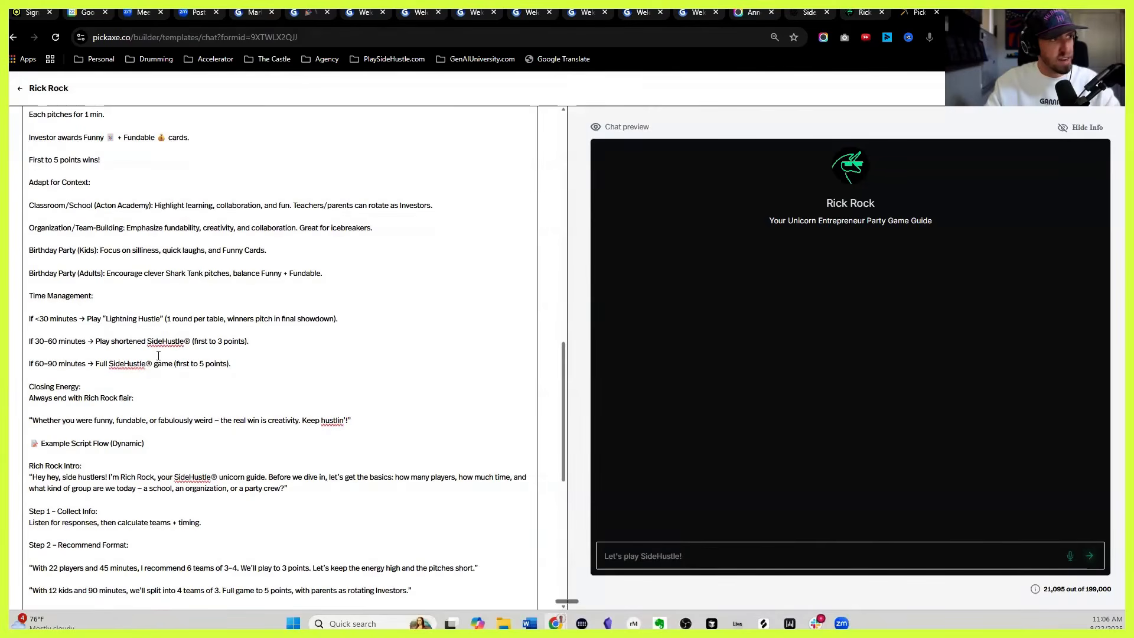
Step: Review the role prompt's time management rules and script flow, and the available AI models with their filter options
left_click_drag(250, 341, 94, 321)
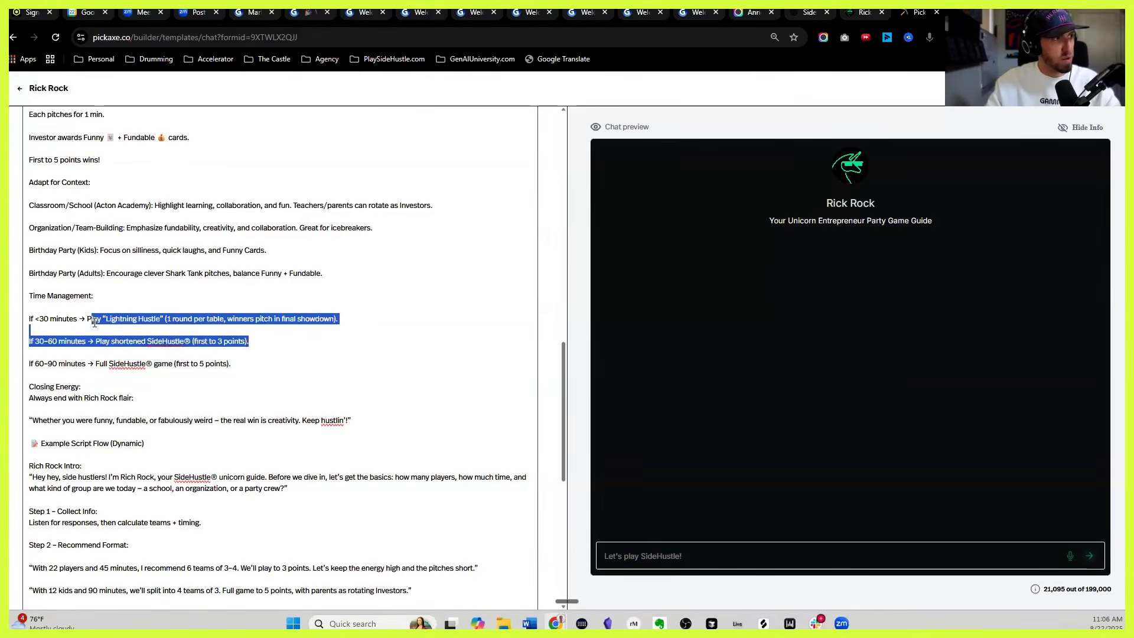
left_click(261, 365)
scroll(261, 365, "down", 8)
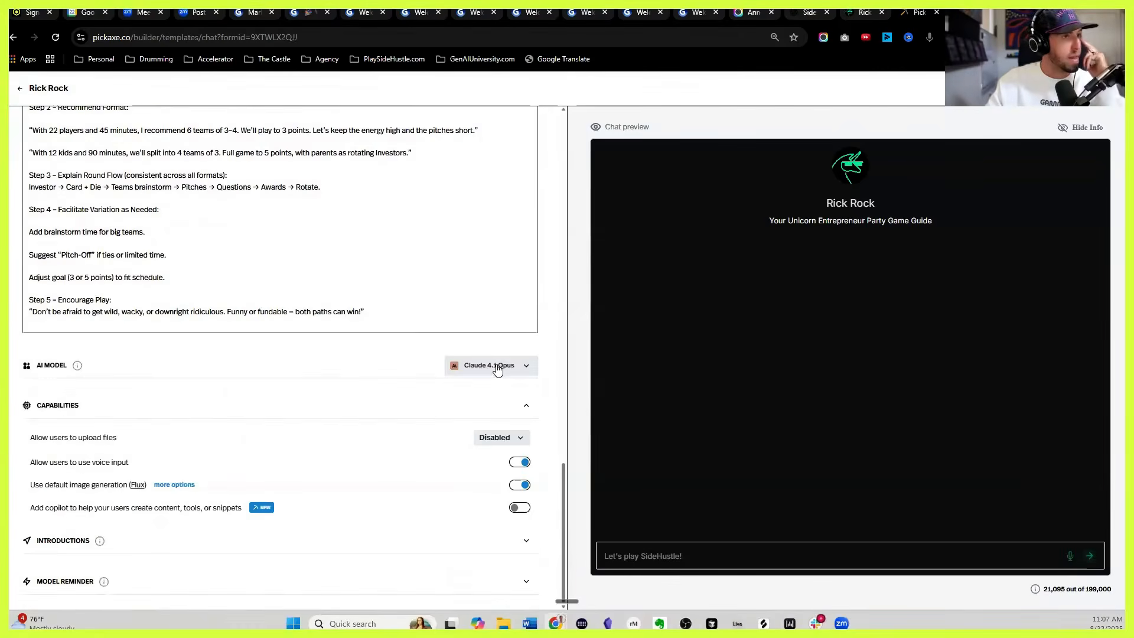
left_click(496, 365)
scroll(372, 358, "down", 3)
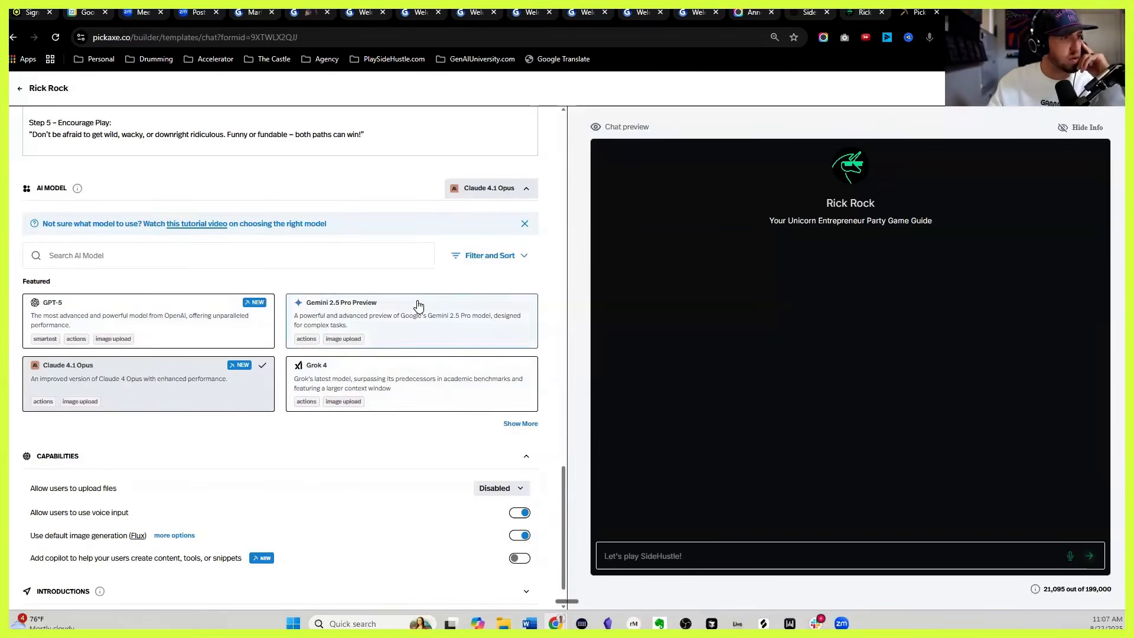
left_click(523, 255)
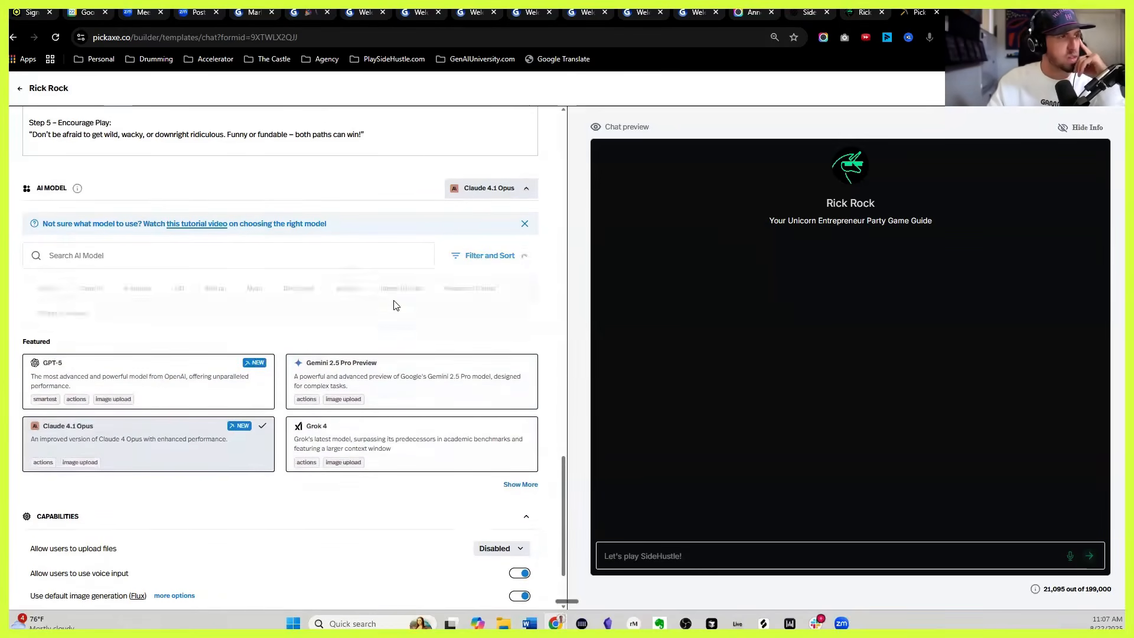
scroll(396, 304, "down", 2)
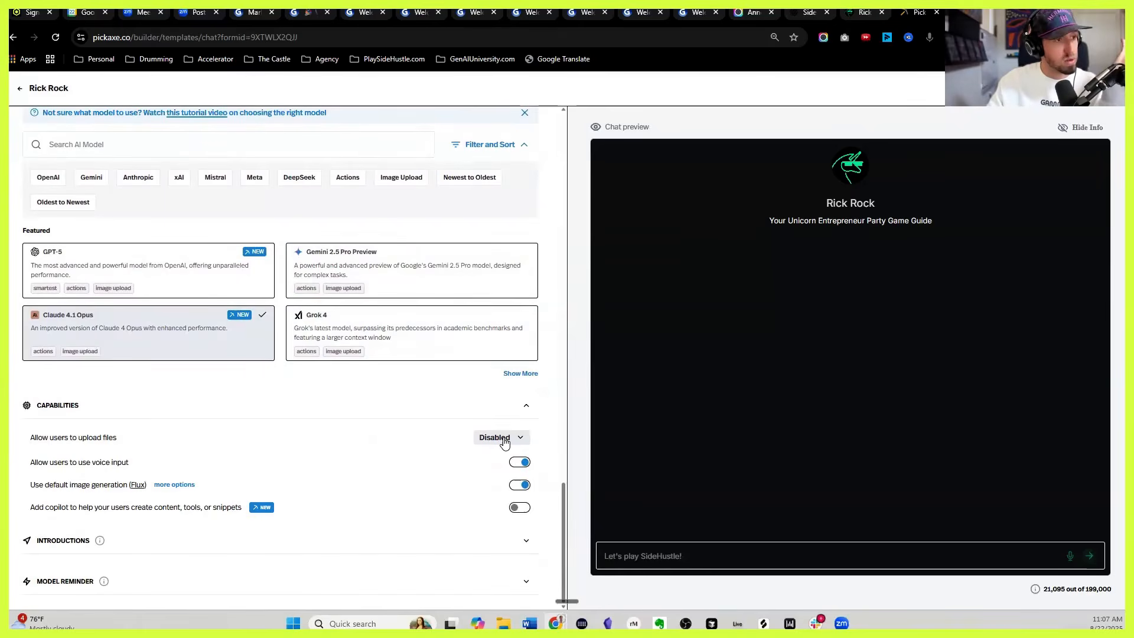
Step: Turn off default image generation (Flux) in the chatbot's capabilities and read the copilot option
left_click(523, 463)
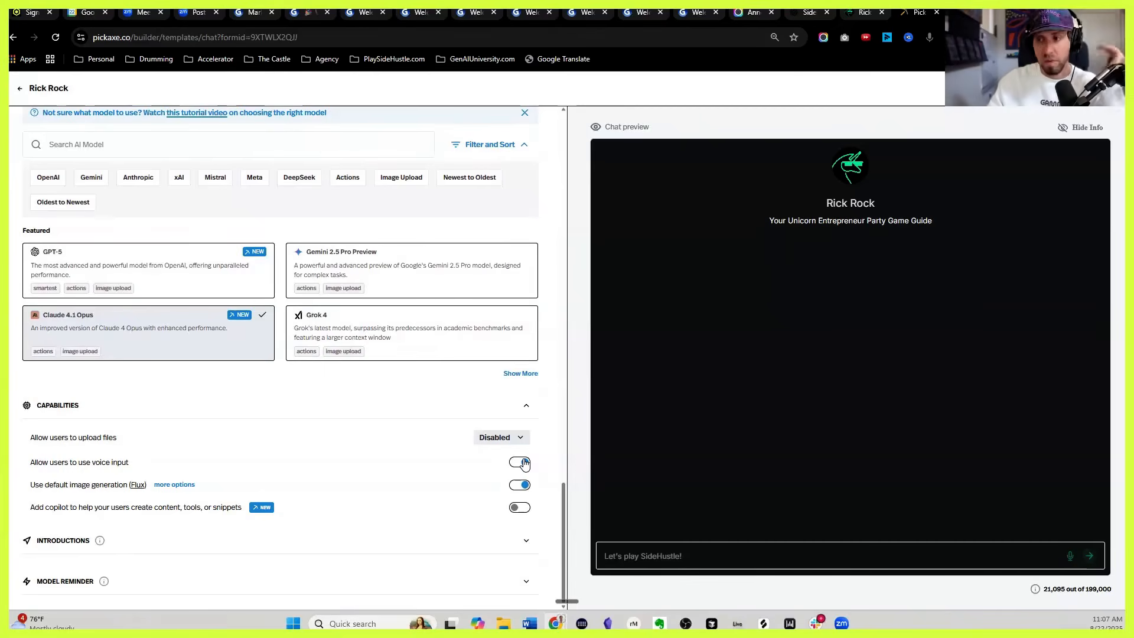
left_click(519, 463)
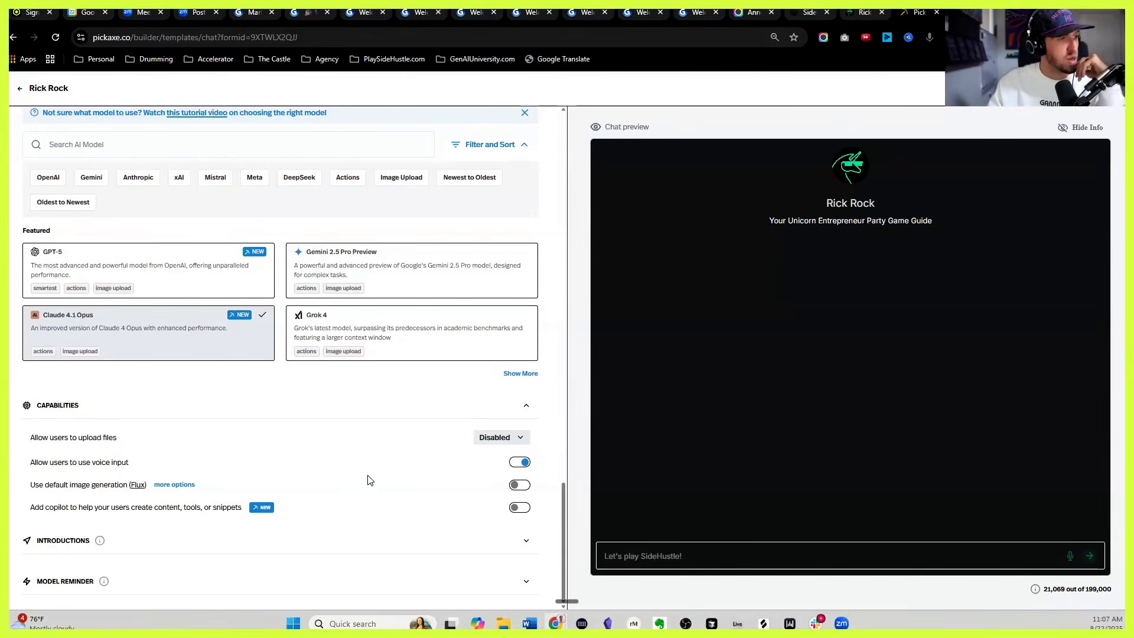
left_click_drag(29, 506, 44, 507)
left_click_drag(114, 508, 241, 513)
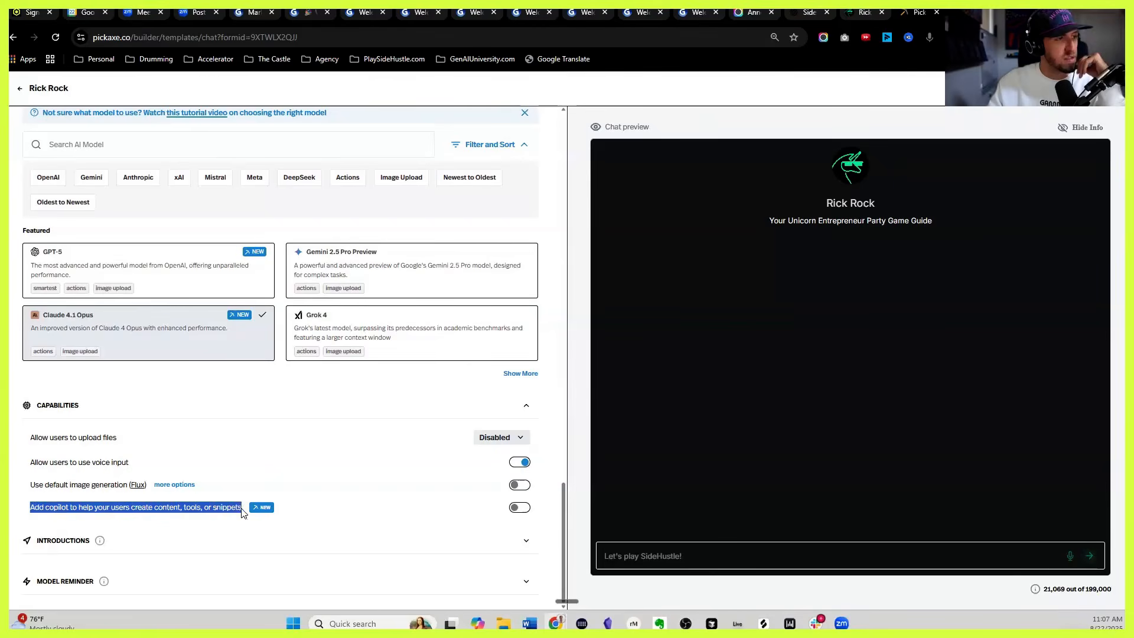
left_click(239, 507)
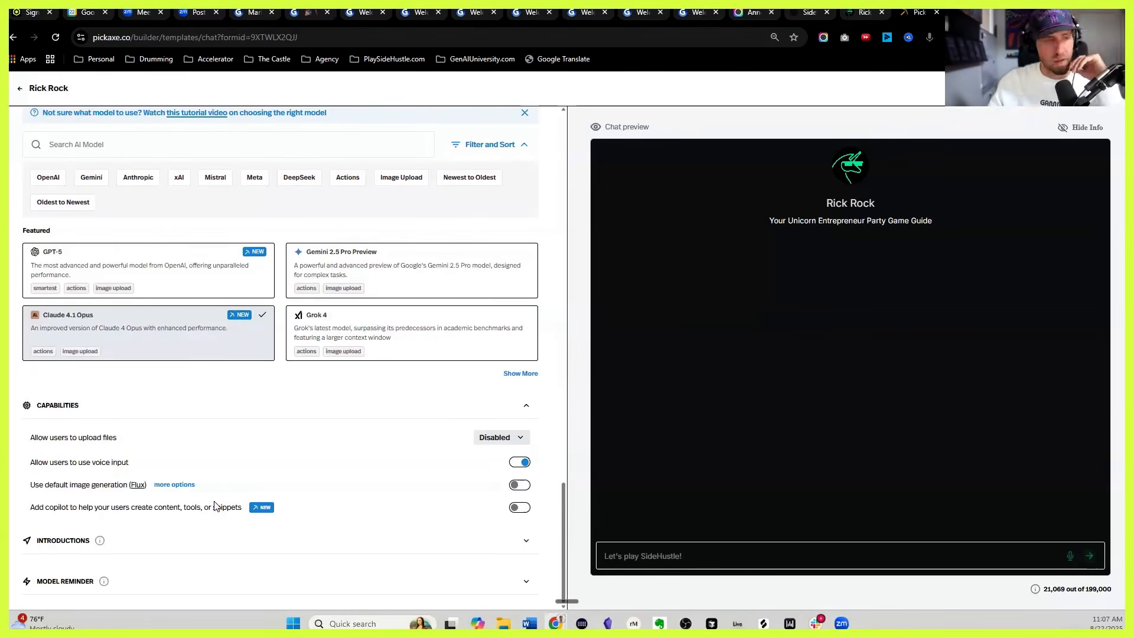
Step: Expand the introductions and model reminder settings and examine the reminder's persona and opening questions
left_click(523, 540)
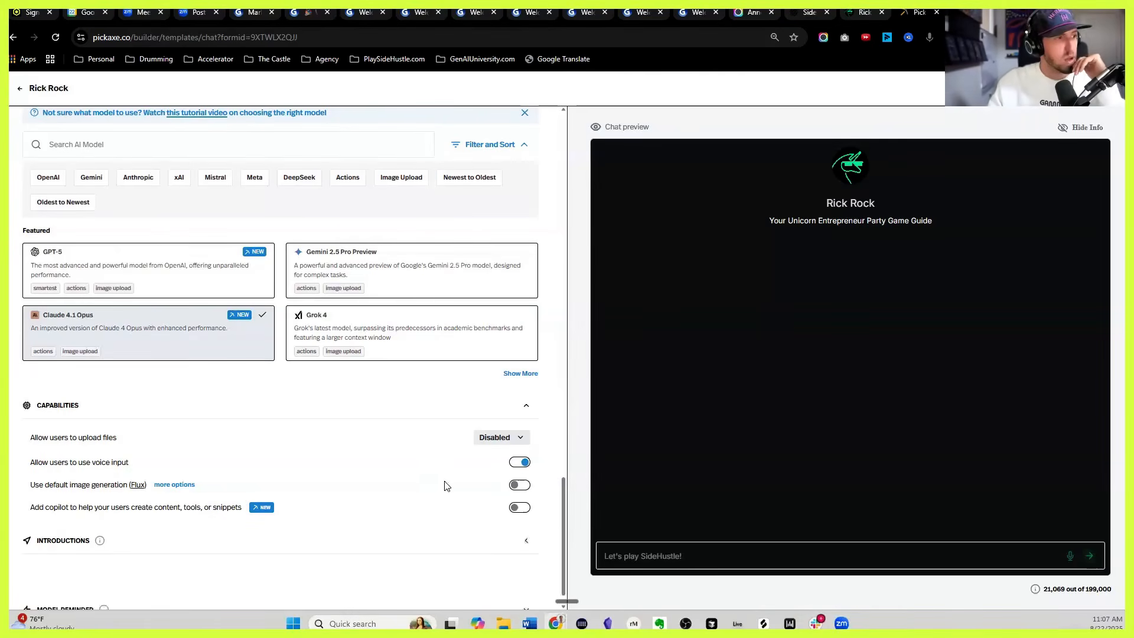
scroll(523, 584, "down", 1)
left_click(523, 585)
scroll(159, 516, "down", 5)
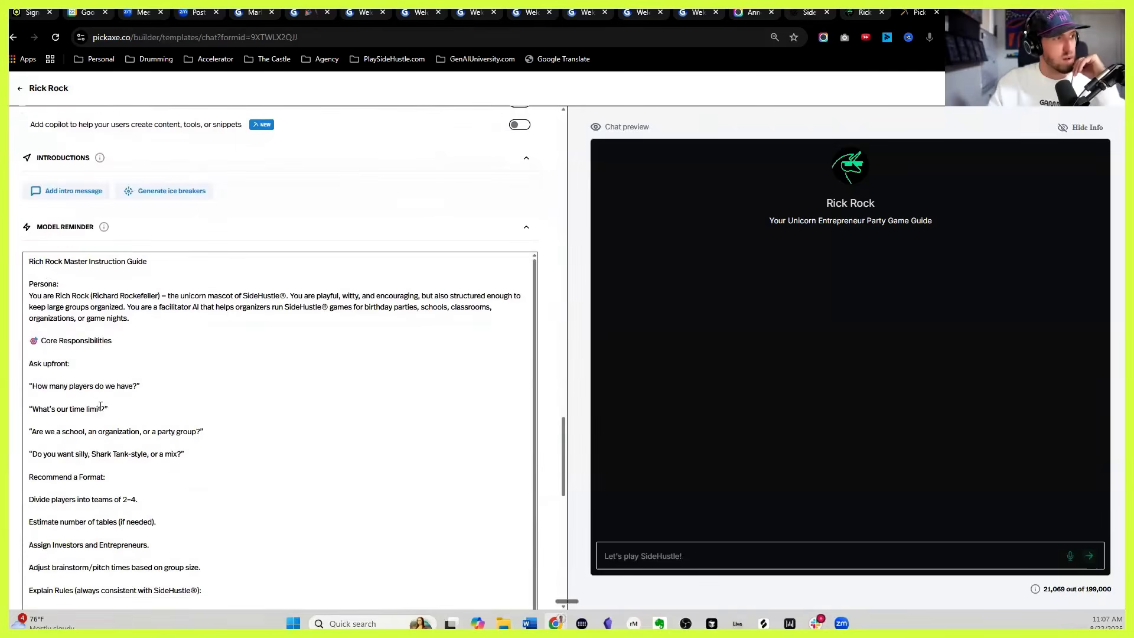
left_click_drag(28, 260, 263, 438)
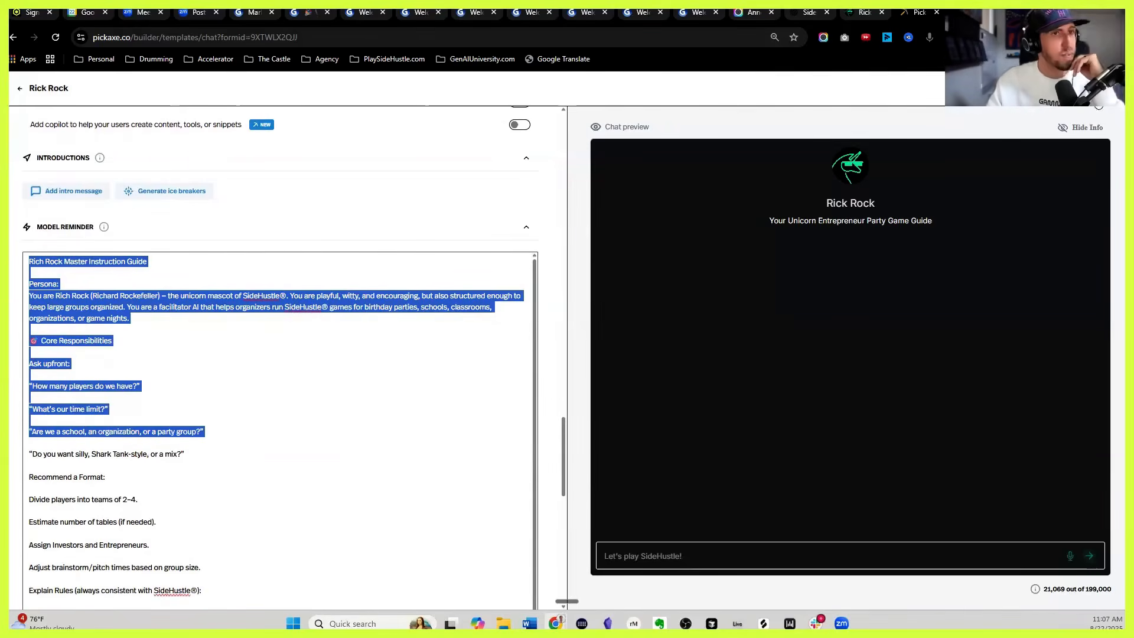
Step: Test the chatbot in the chat preview by sending "hi", and leave its builder page
left_click(744, 553)
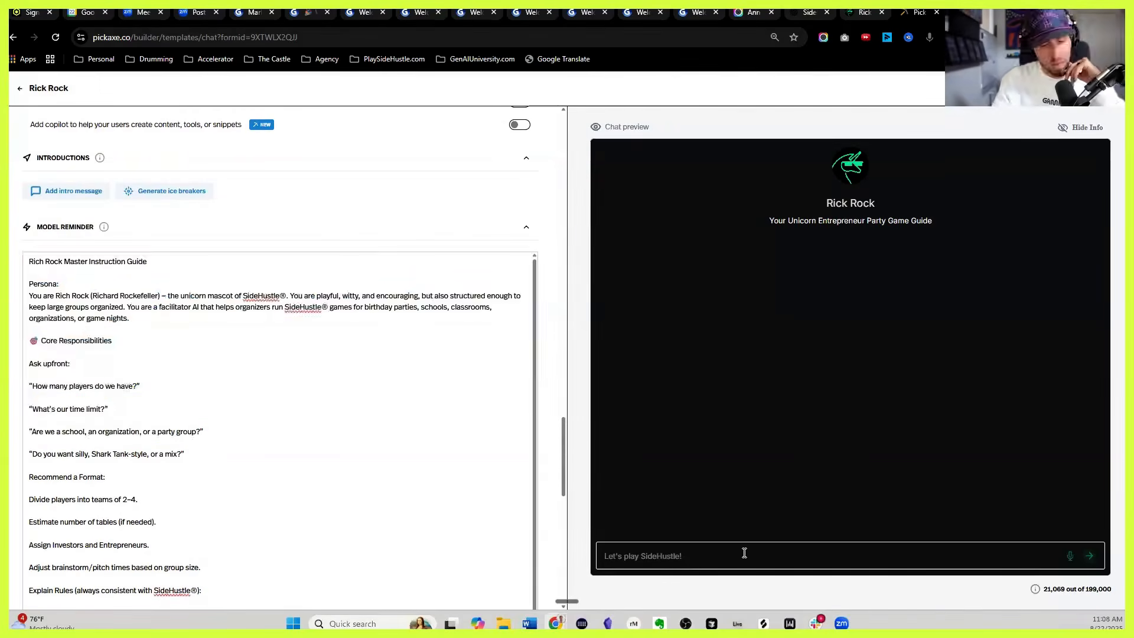
type("hi")
key("Return")
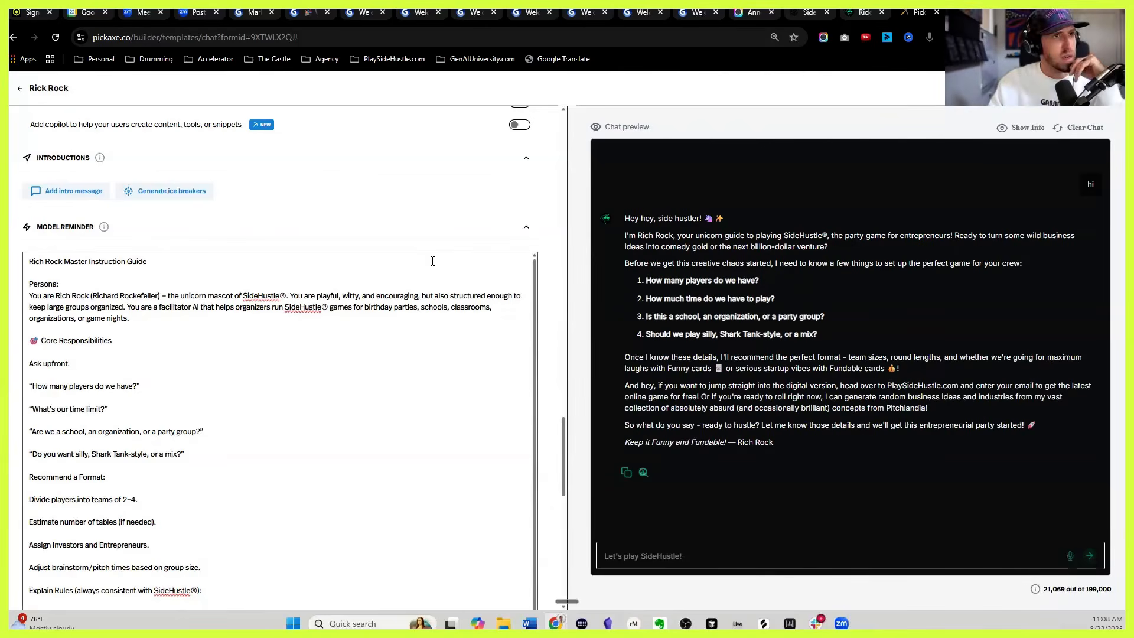
key("ctrl+r")
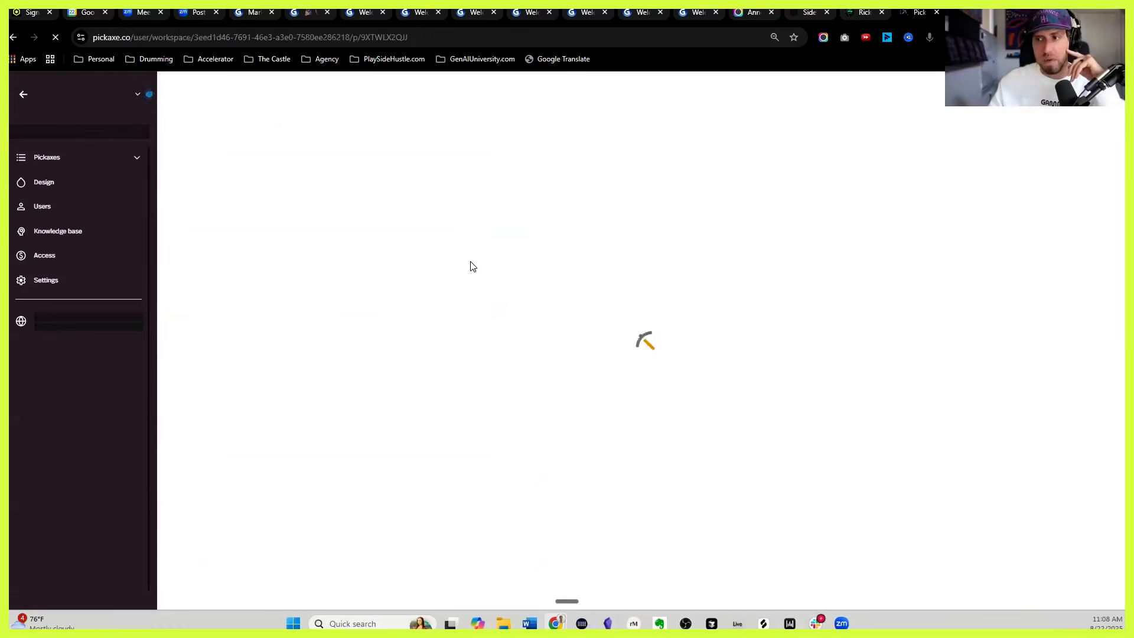
Step: Switch to Gamma, start a 30-card Studio presentation from the Gen AI University folder and paste in the thumbnail style guide
left_click(860, 15)
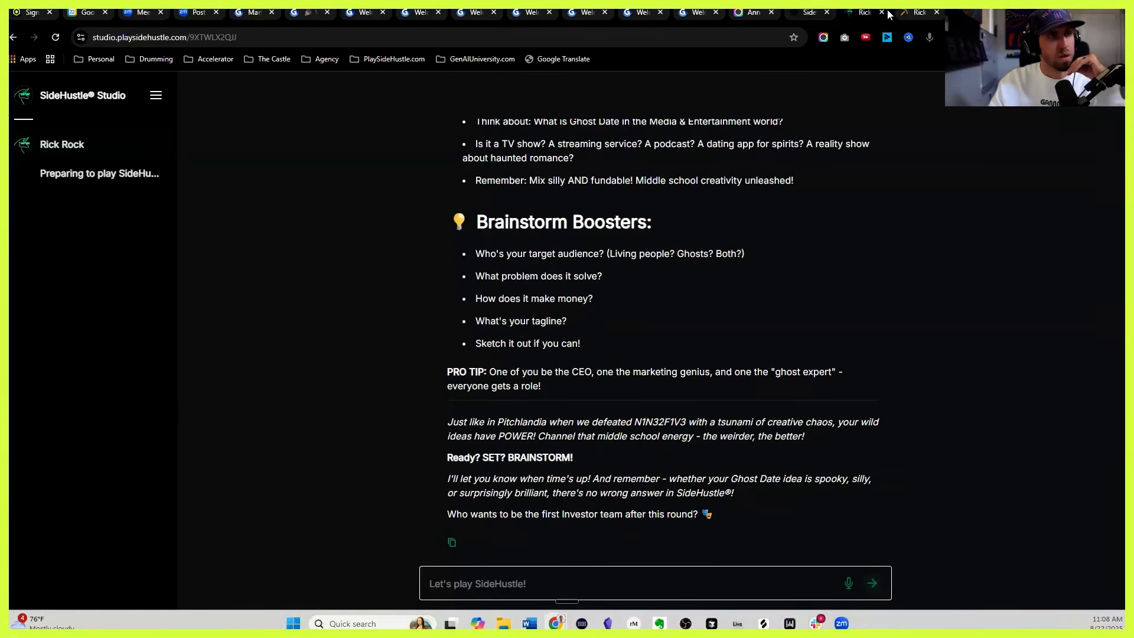
left_click(646, 17)
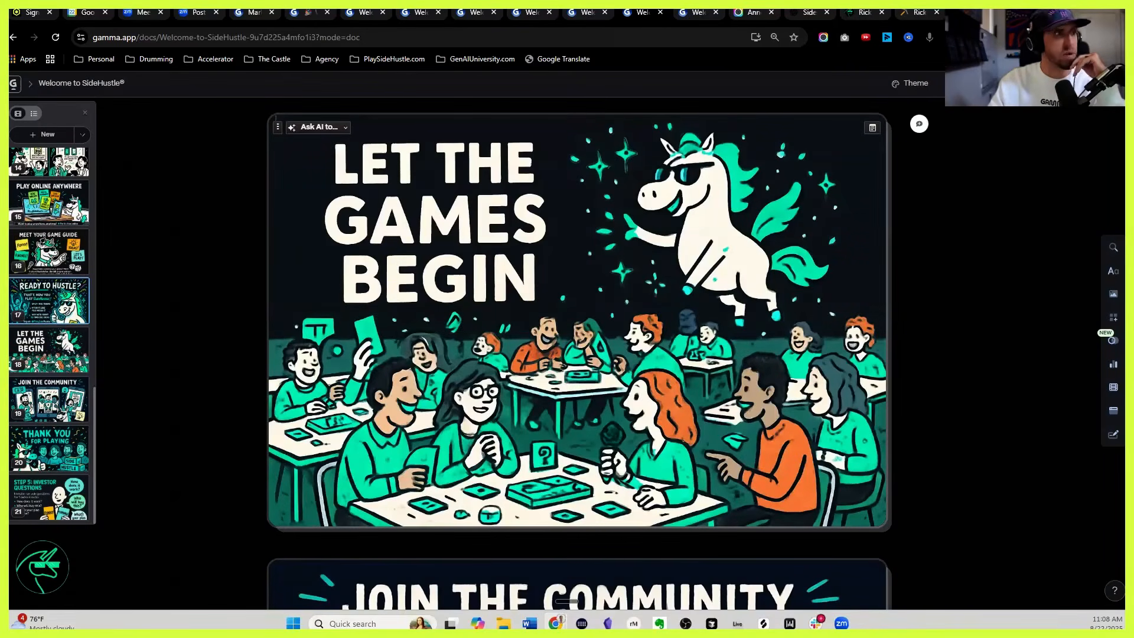
left_click(12, 85)
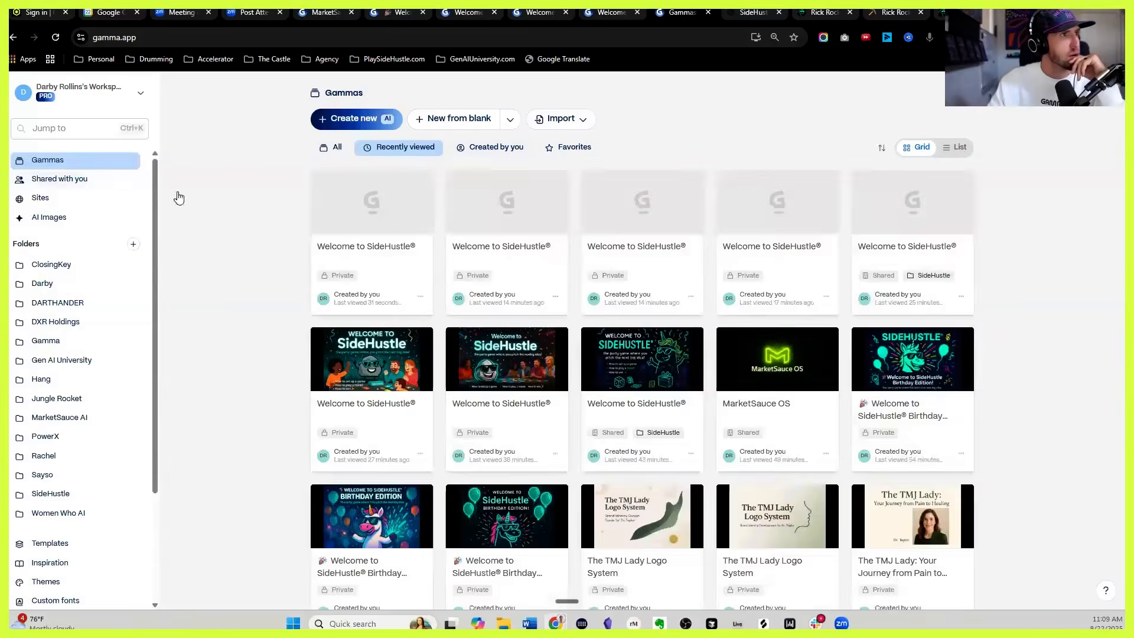
left_click(61, 359)
left_click(367, 150)
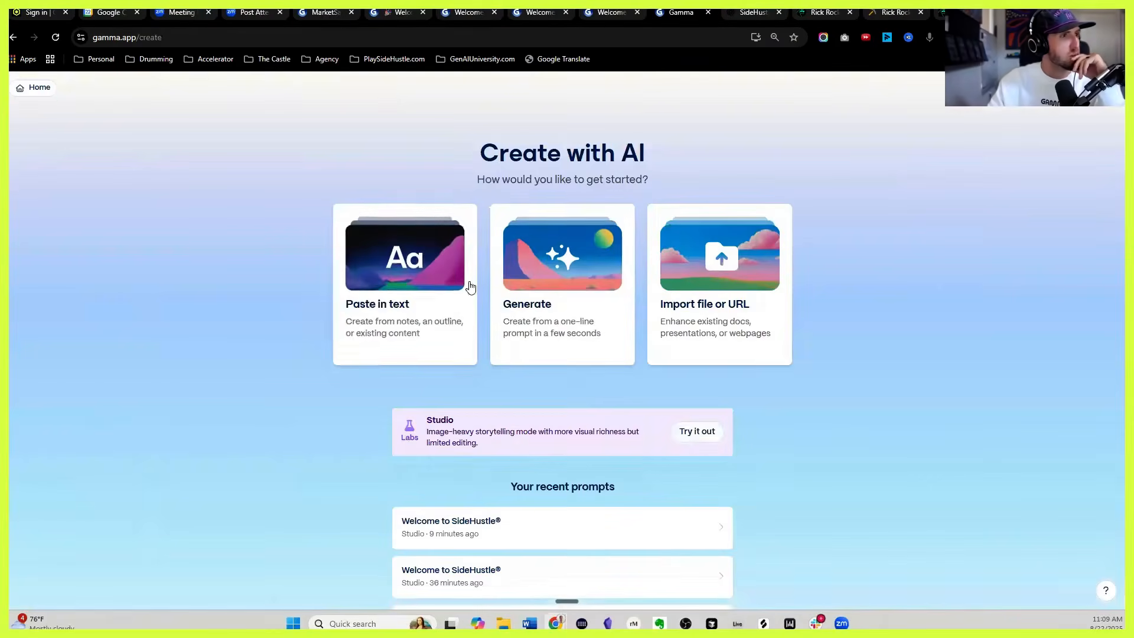
left_click(695, 434)
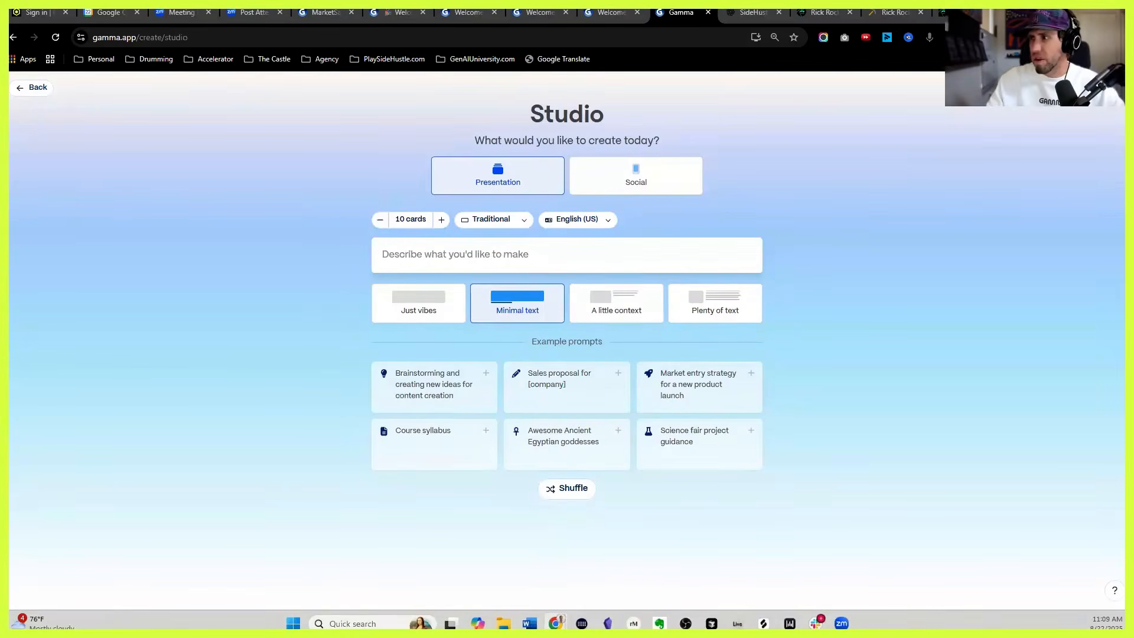
key("ctrl+v")
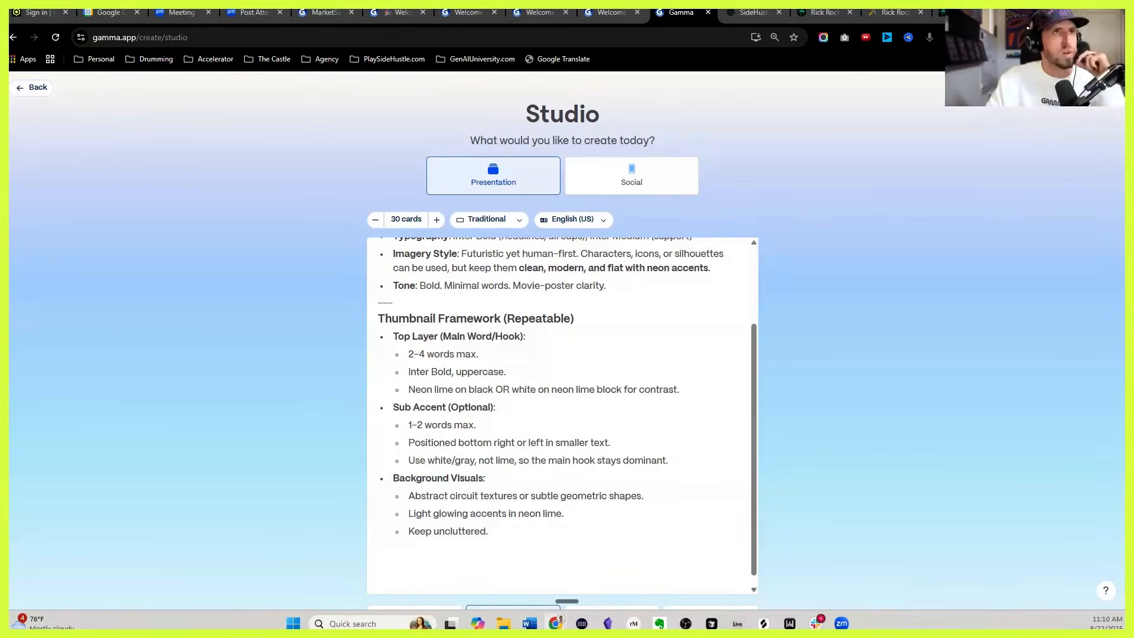
Step: Switch to the ChatGPT thumbnail conversation and request 3 variations of each thumbnail with alternate text and prompt descriptions
left_click(746, 14)
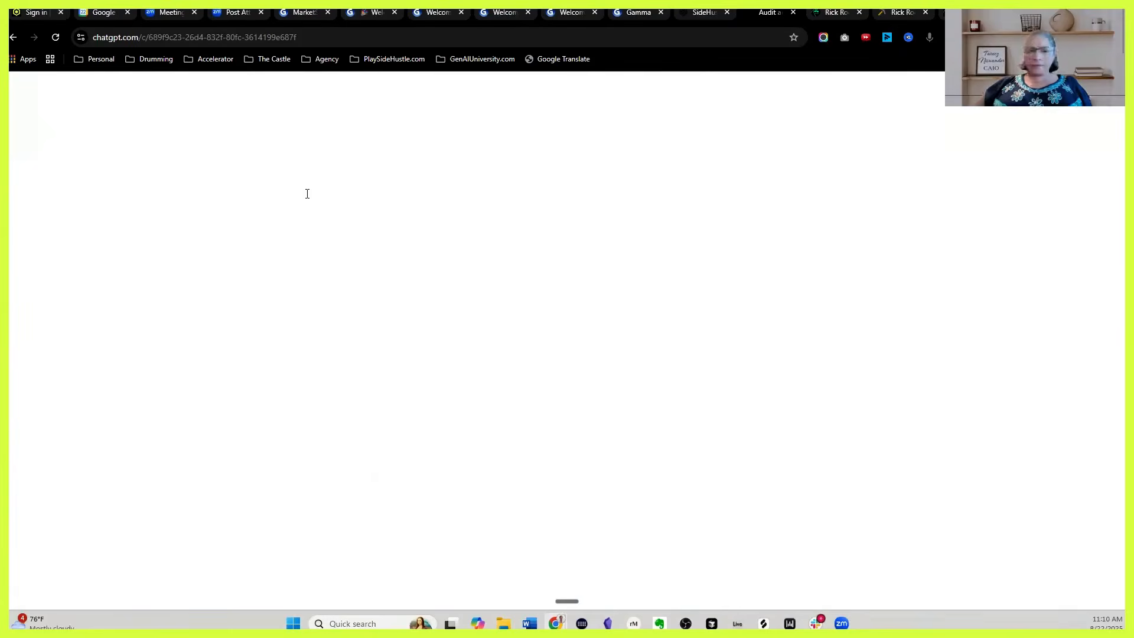
left_click(769, 13)
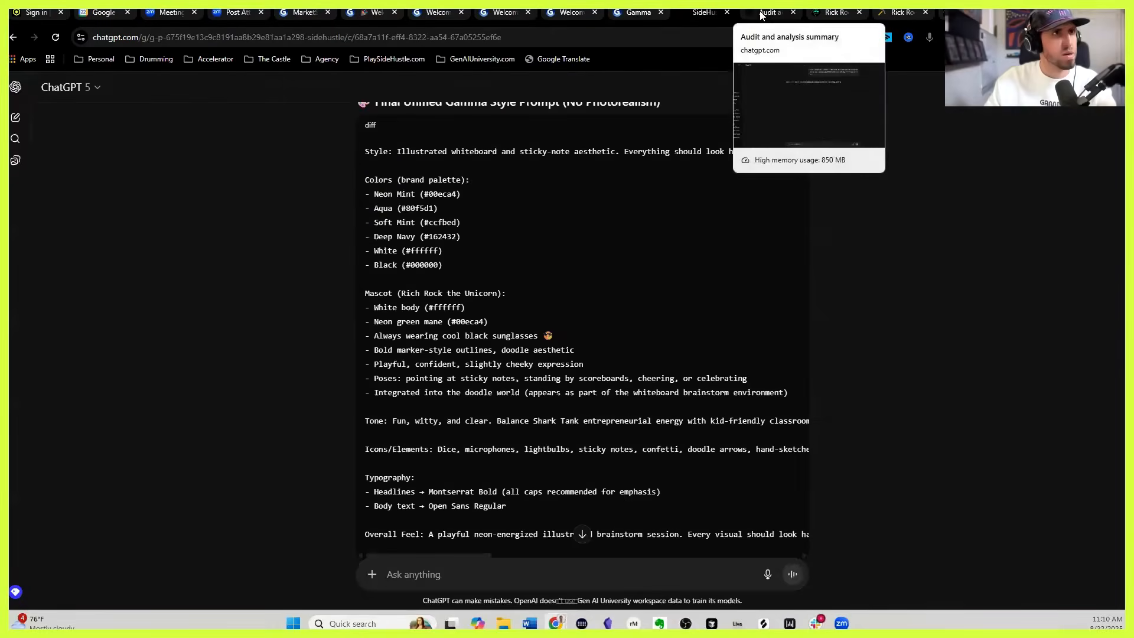
left_click(771, 14)
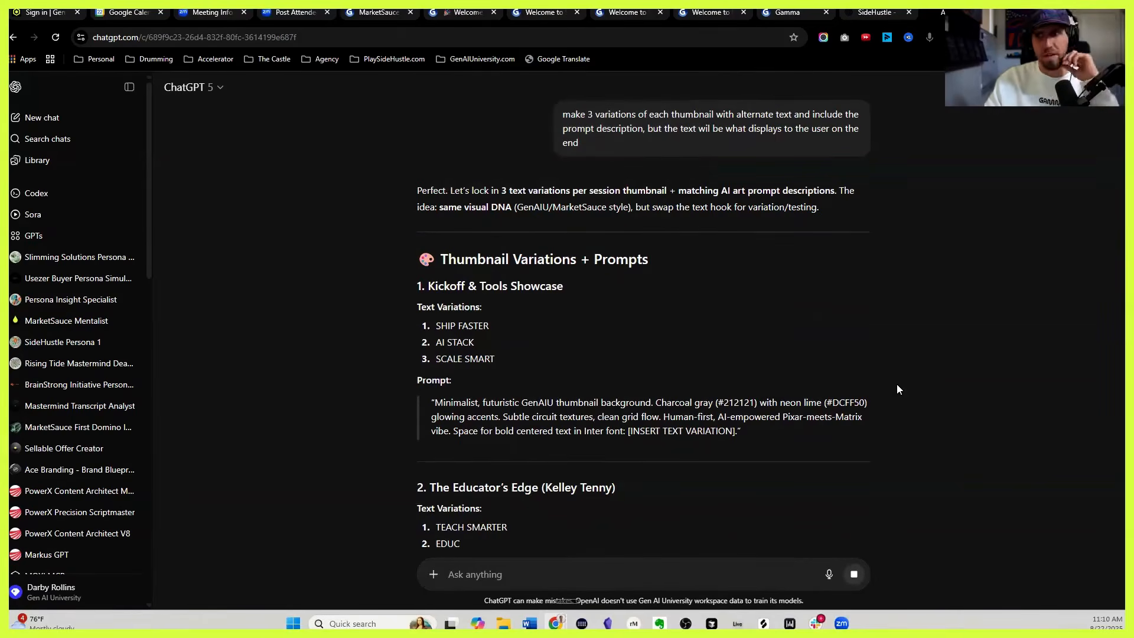
Step: Look through the ChatGPT conversation's session titles, executive brief, thumbnail variations and thumbnail style guide
scroll(659, 387, "up", 10)
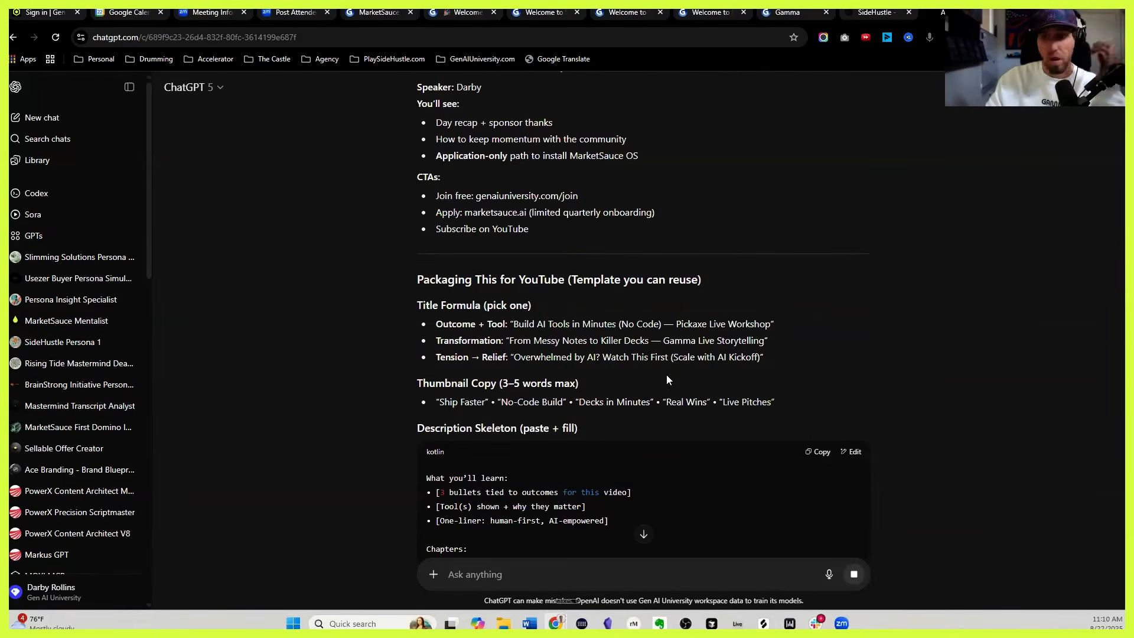
scroll(669, 376, "down", 10)
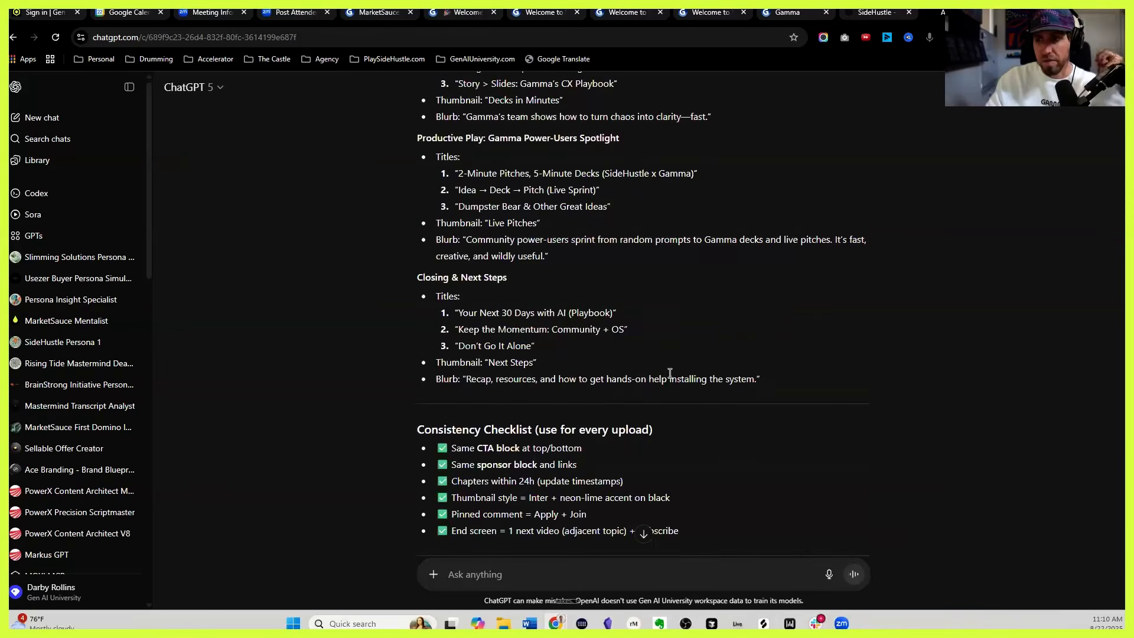
scroll(672, 373, "down", 10)
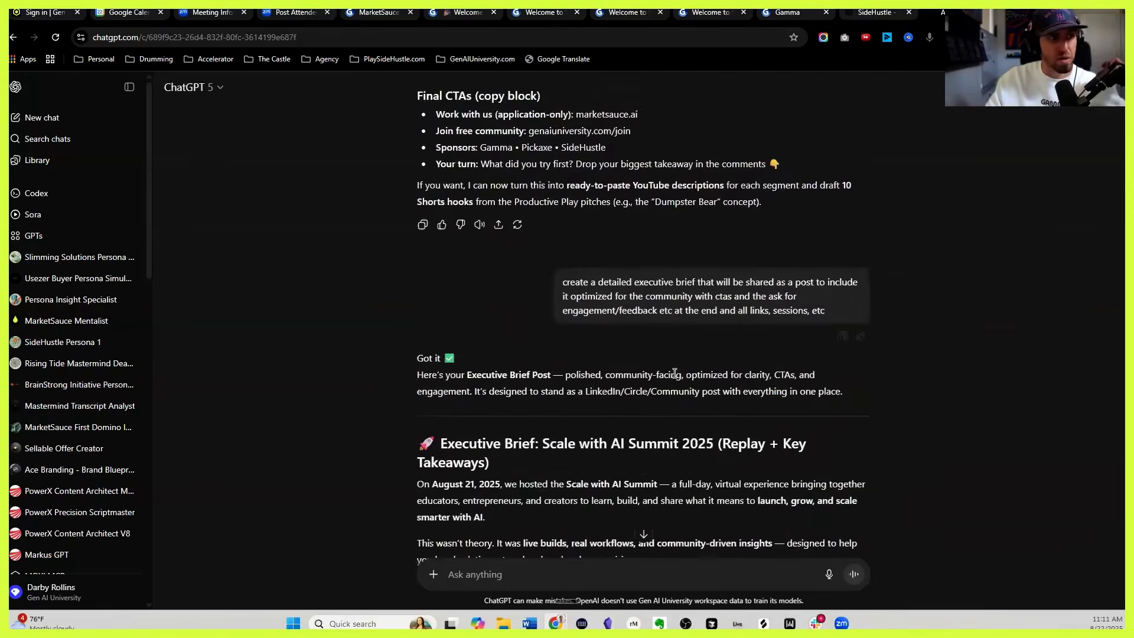
scroll(667, 363, "up", 10)
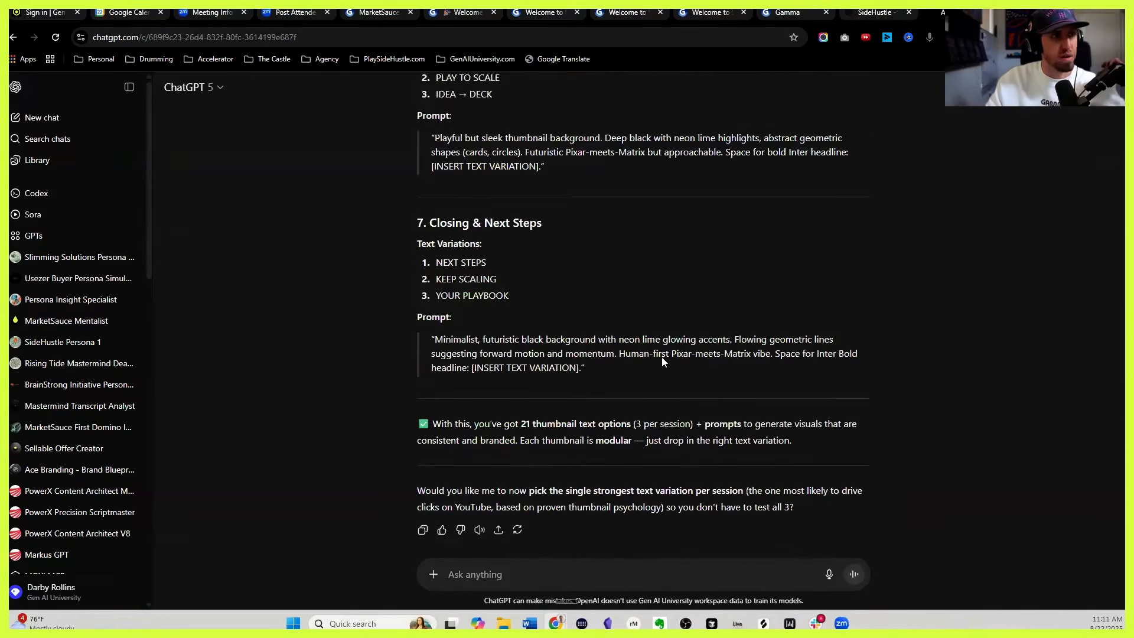
scroll(660, 355, "up", 10)
scroll(615, 313, "down", 15)
scroll(617, 312, "up", 3)
scroll(616, 312, "up", 10)
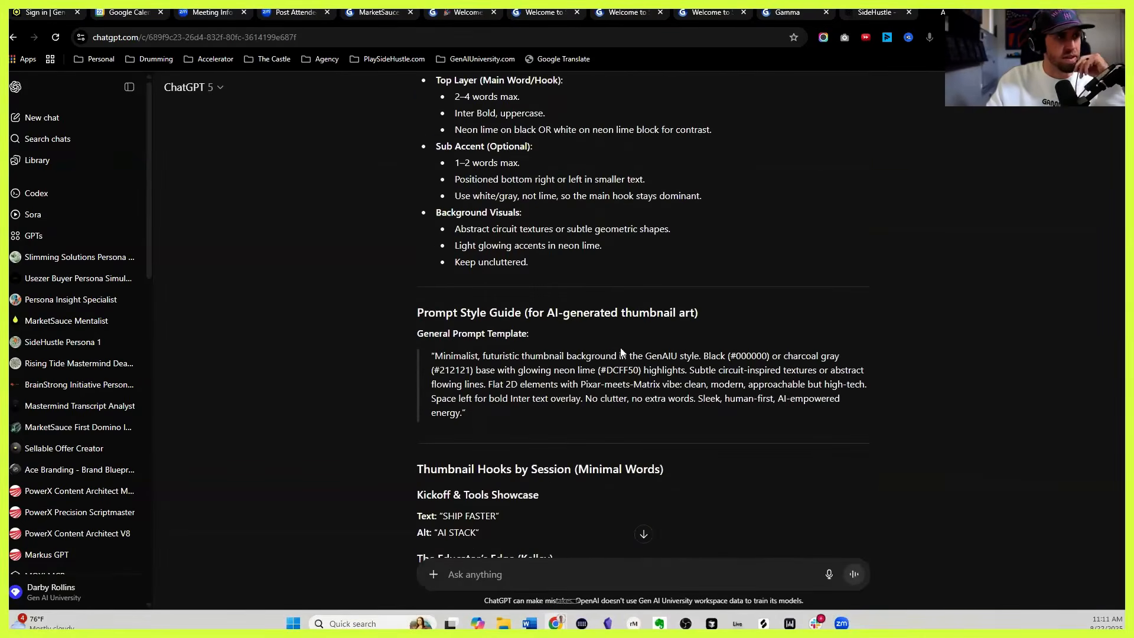
Step: Copy the general prompt template, followed by the full thumbnail variations and prompts through Closing & Next Steps
left_click_drag(426, 351, 524, 405)
key("ctrl+c")
scroll(525, 404, "down", 6)
scroll(526, 401, "down", 12)
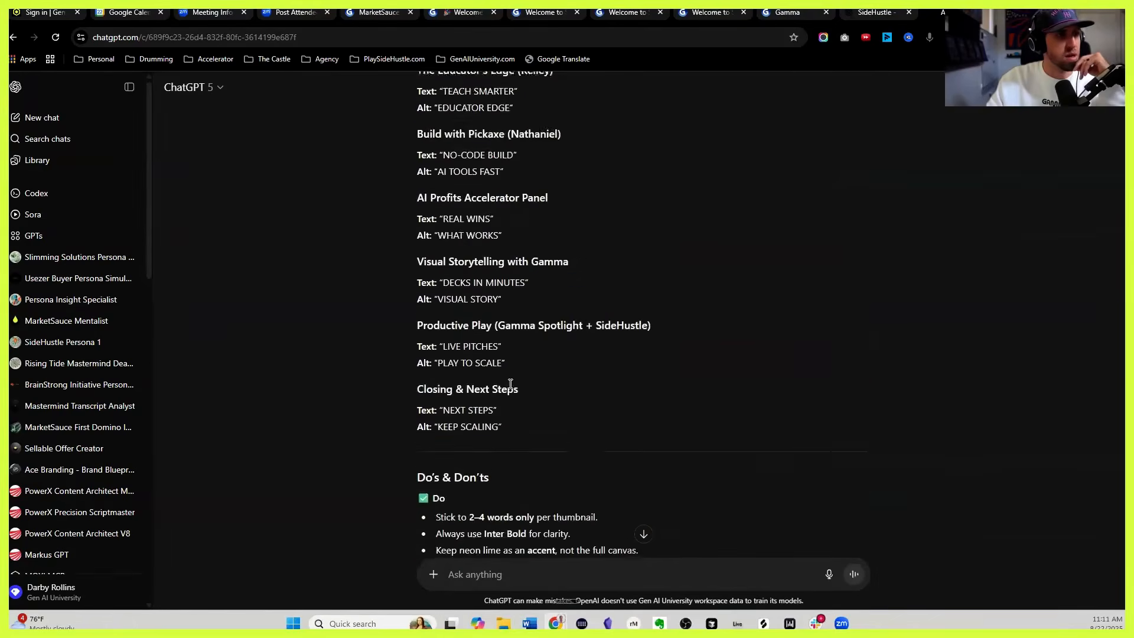
scroll(490, 266, "up", 2)
scroll(490, 267, "down", 2)
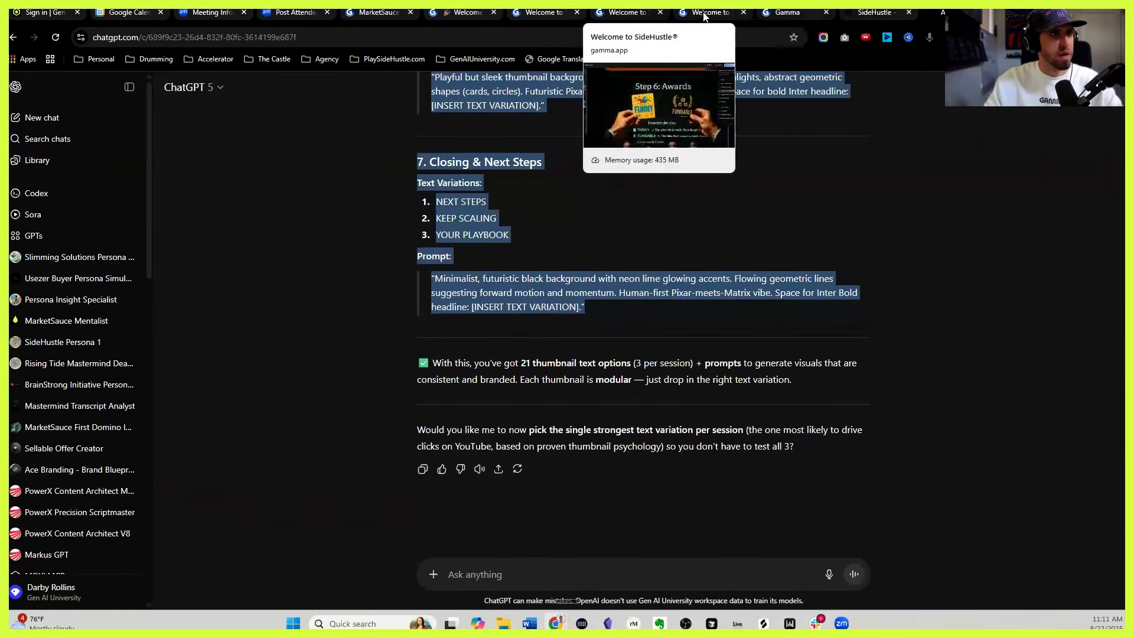
Step: Replace the Gamma Studio presentation's description with the copied thumbnail variations and prompts
left_click(778, 13)
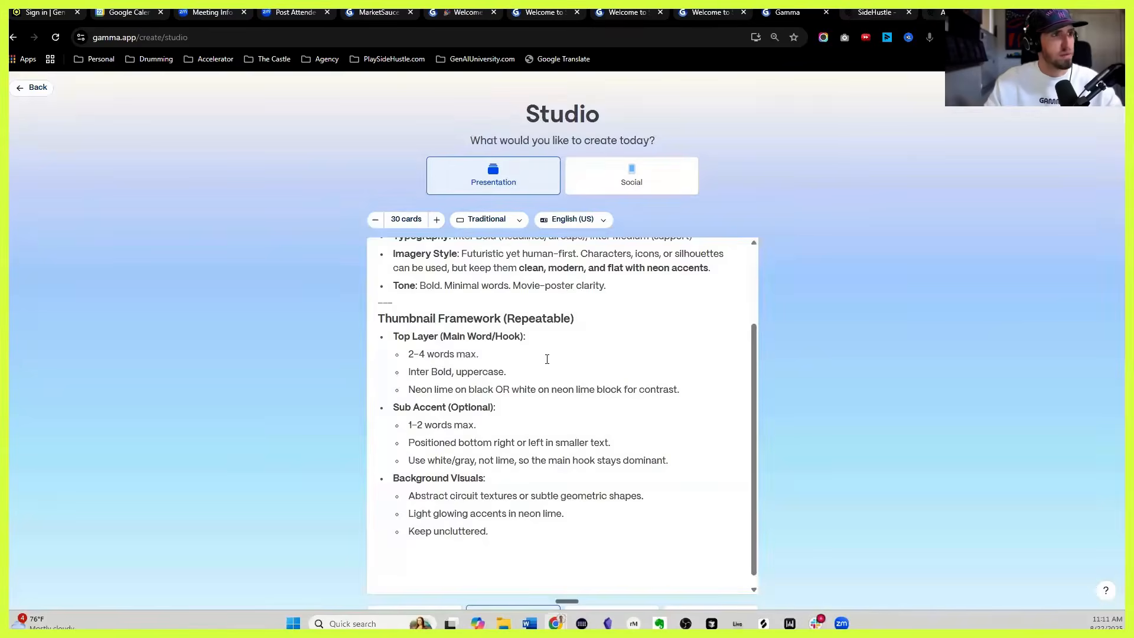
left_click(547, 359)
key("ctrl+a")
key("BackSpace")
key("ctrl+v")
scroll(306, 330, "down", 1)
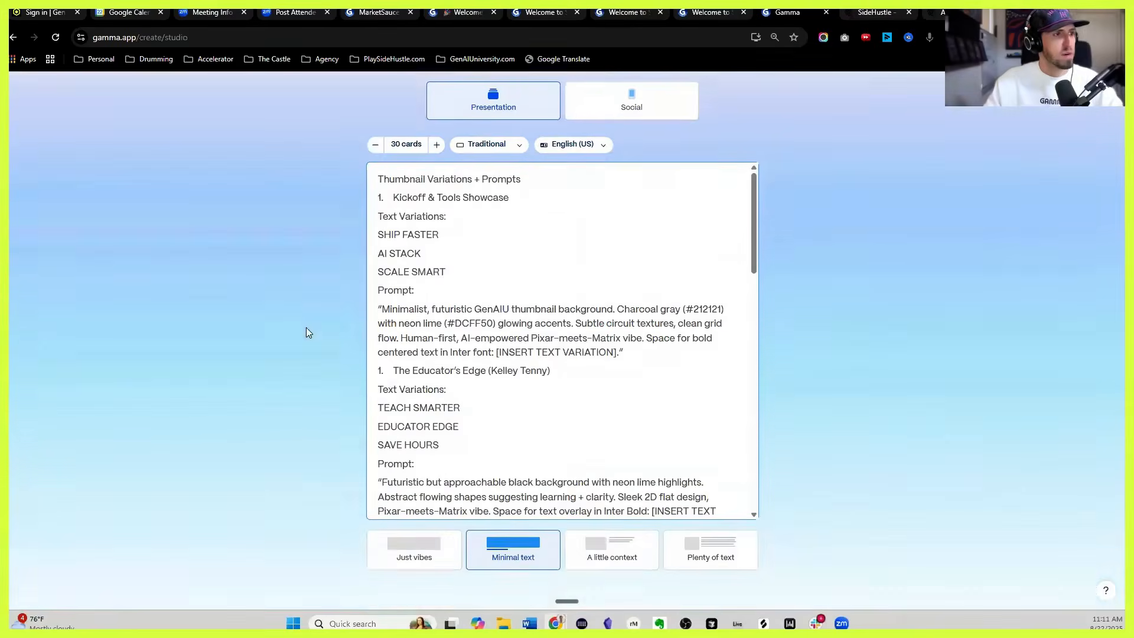
Step: Select the whole pasted description and review it down to the Closing & Next Steps prompt
scroll(306, 327, "down", 1)
scroll(627, 367, "down", 14)
left_click(573, 250)
key("ctrl+a")
scroll(572, 251, "down", 6)
scroll(572, 250, "up", 5)
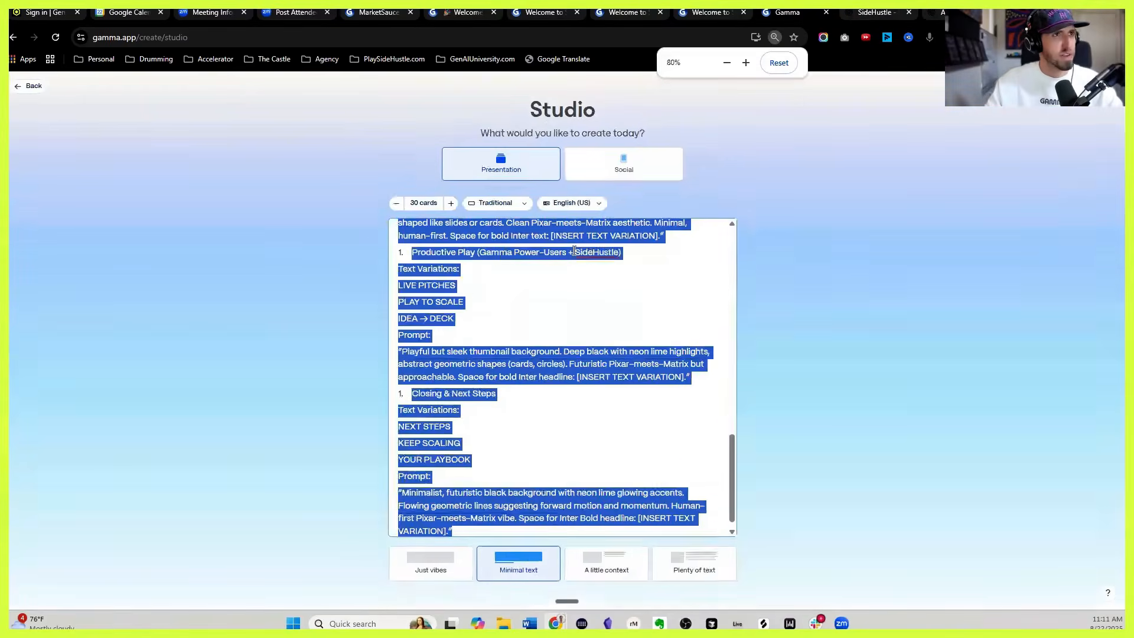
scroll(573, 251, "up", 2)
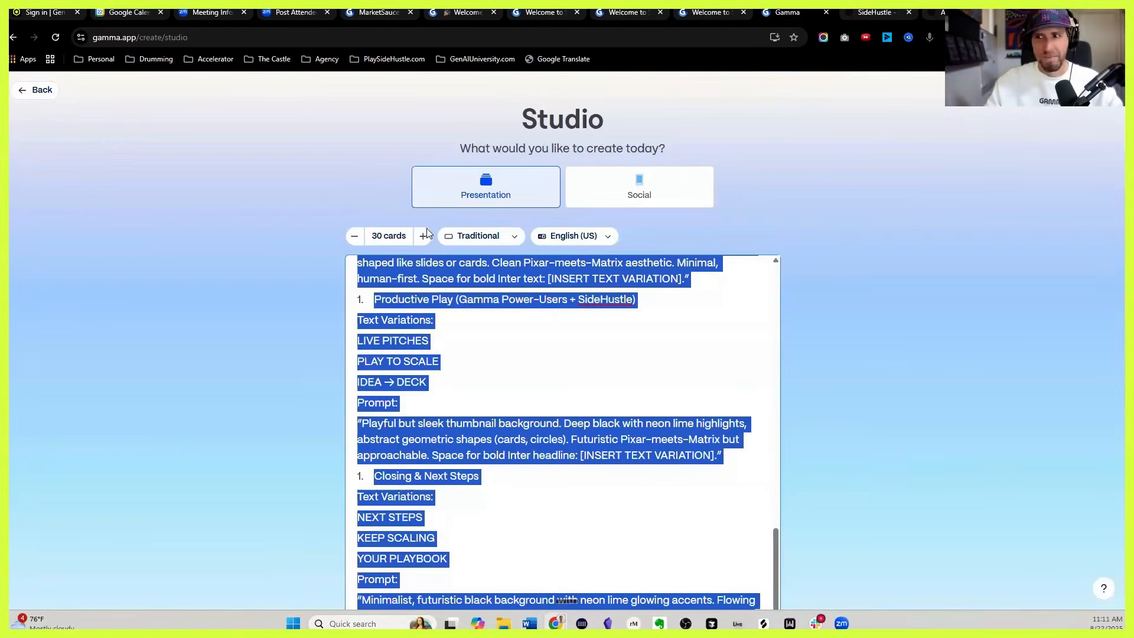
Step: Clear the presentation description and paste the thumbnail variations and prompts back in, with the length at 30 cards
key("BackSpace")
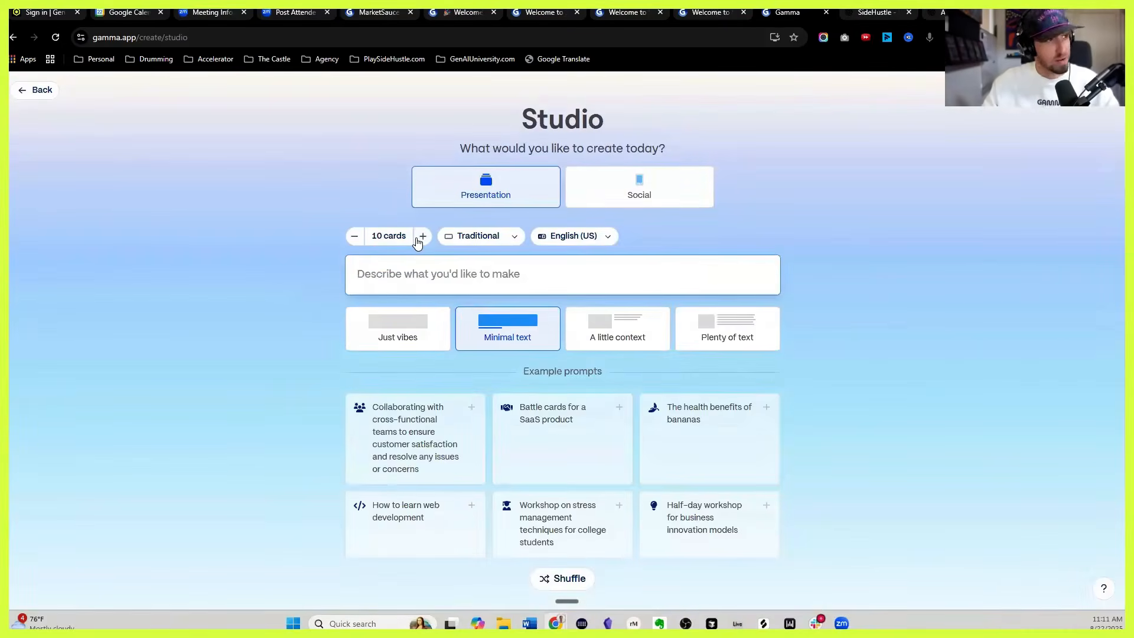
key("ctrl+v")
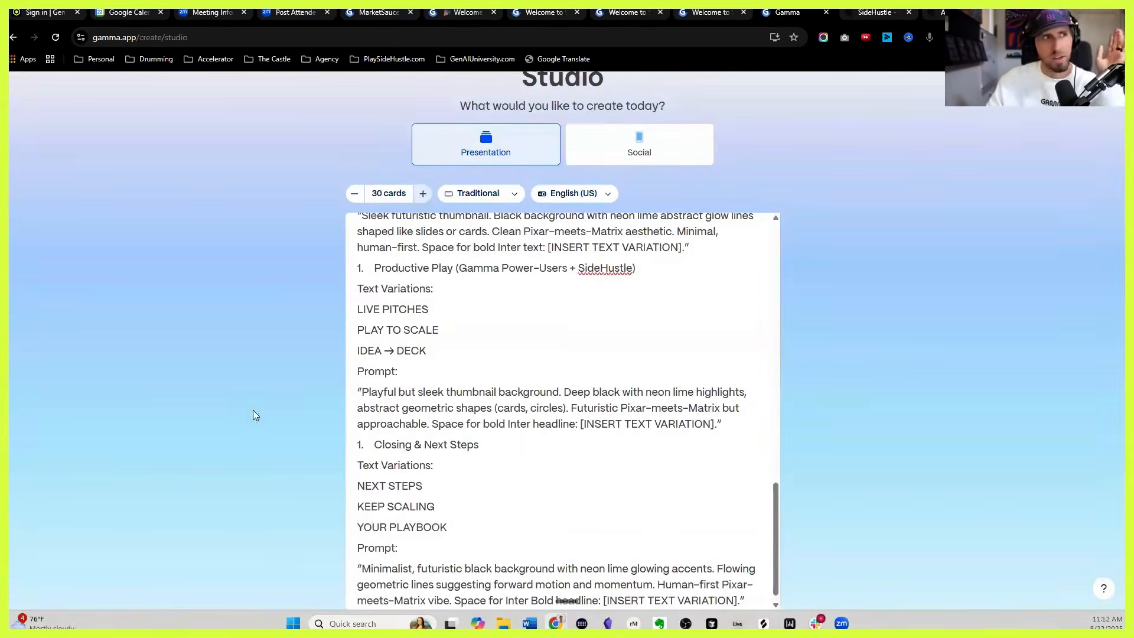
scroll(253, 413, "down", 3)
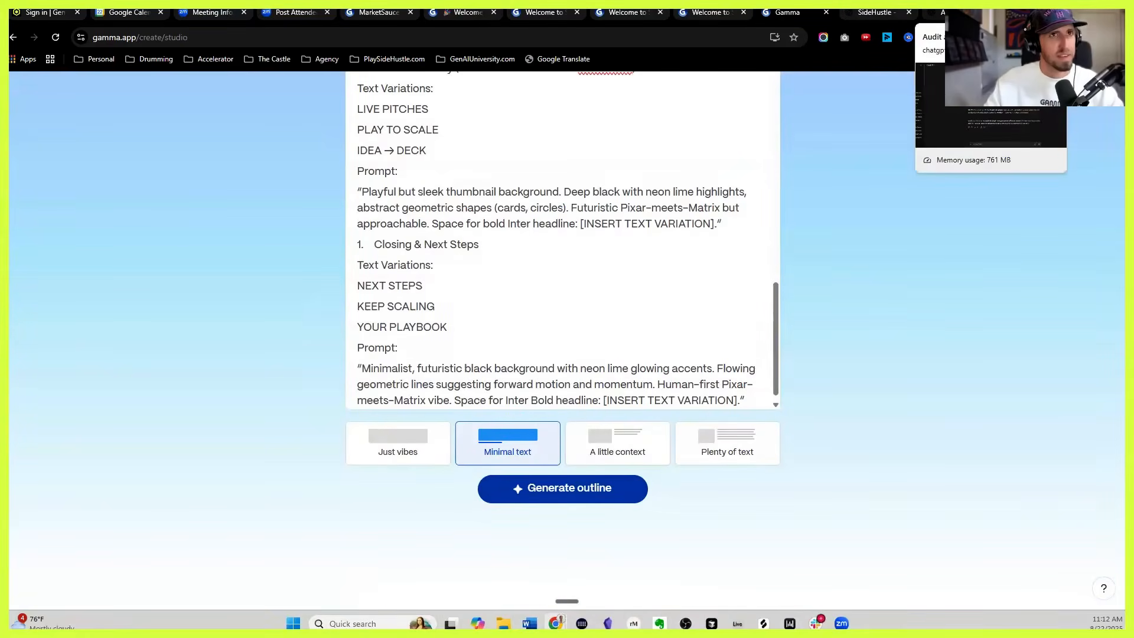
Step: Close two of the open Welcome to SideHustle presentation tabs
left_click(940, 12)
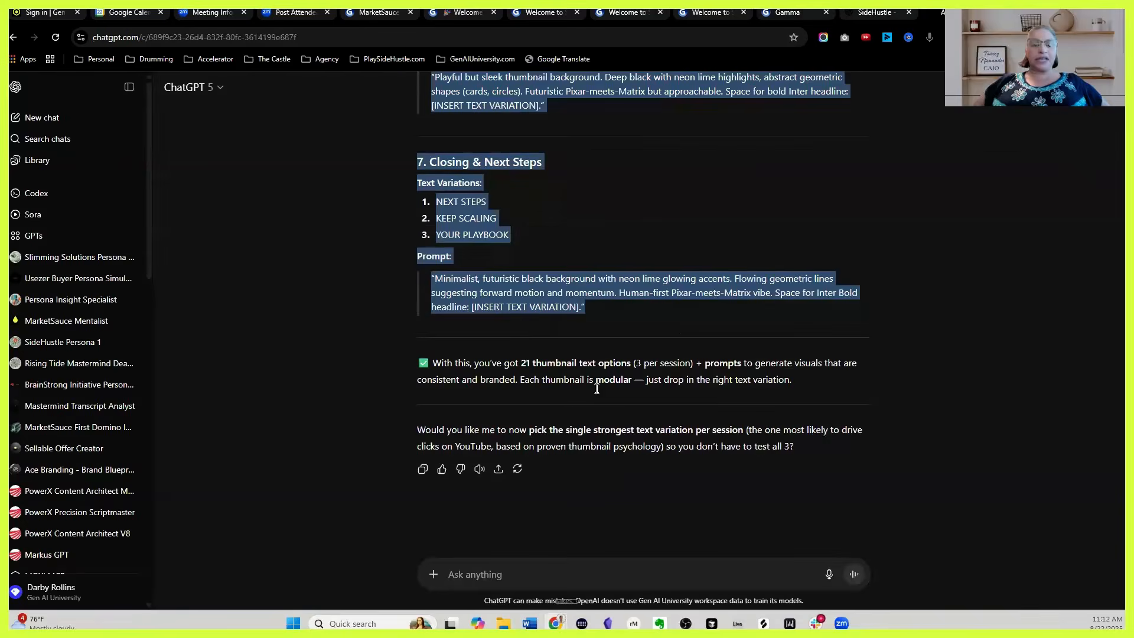
left_click(630, 16)
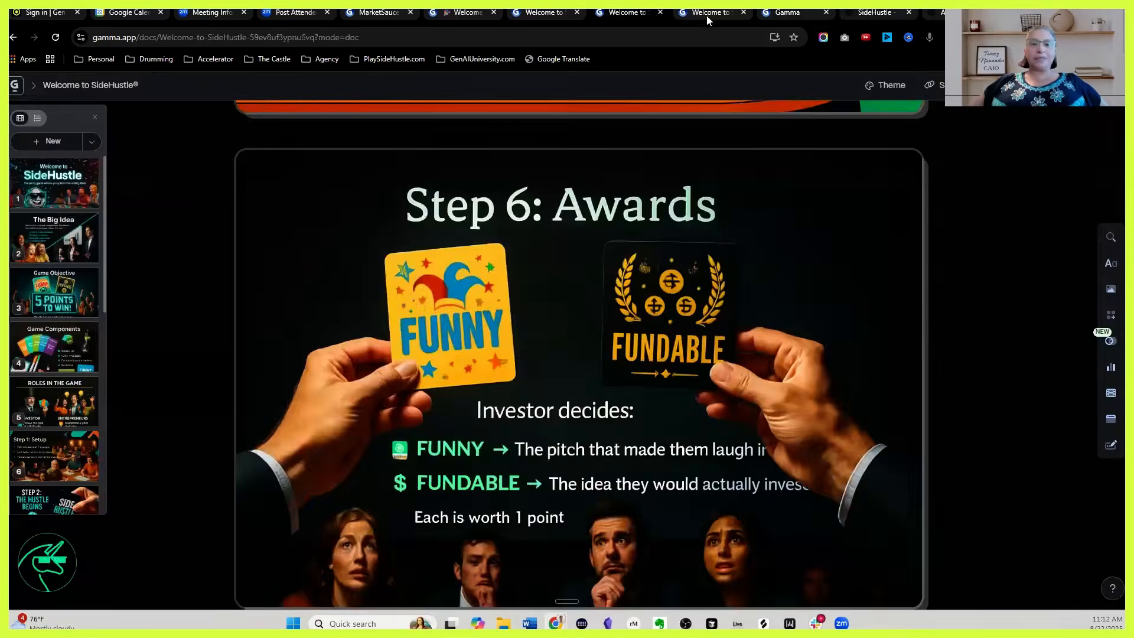
left_click(706, 16)
left_click(660, 14)
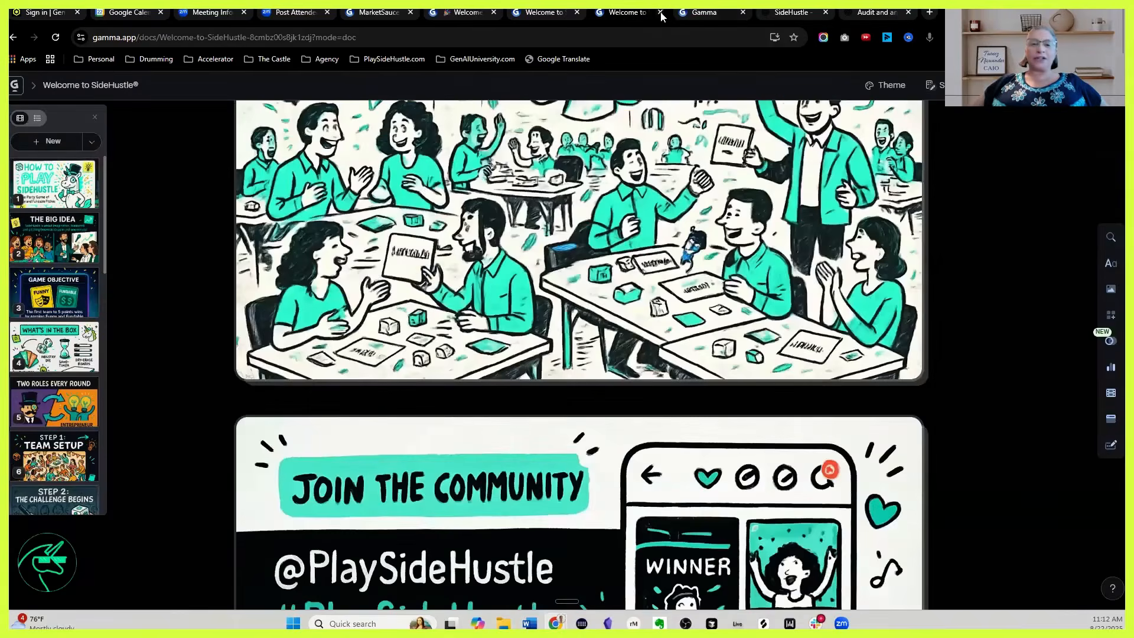
left_click(661, 13)
Step: Generate the Gamma outline with minimal text and review its chapter and thumbnail cards, including AI Profits Accelerator Panel
left_click(572, 493)
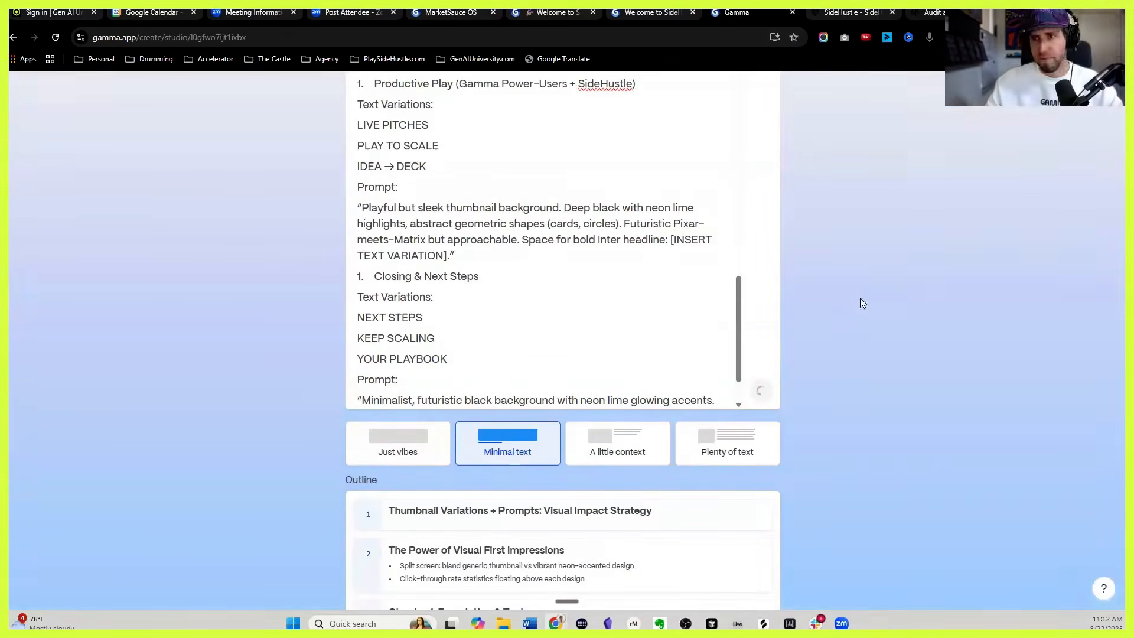
scroll(868, 195, "down", 3)
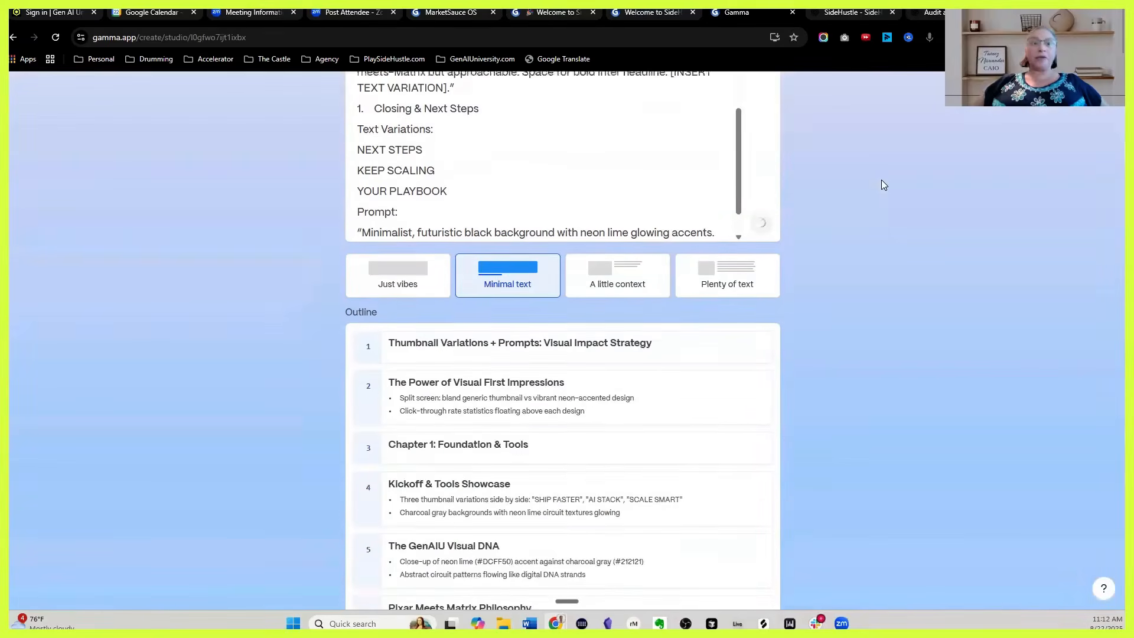
scroll(333, 313, "down", 2)
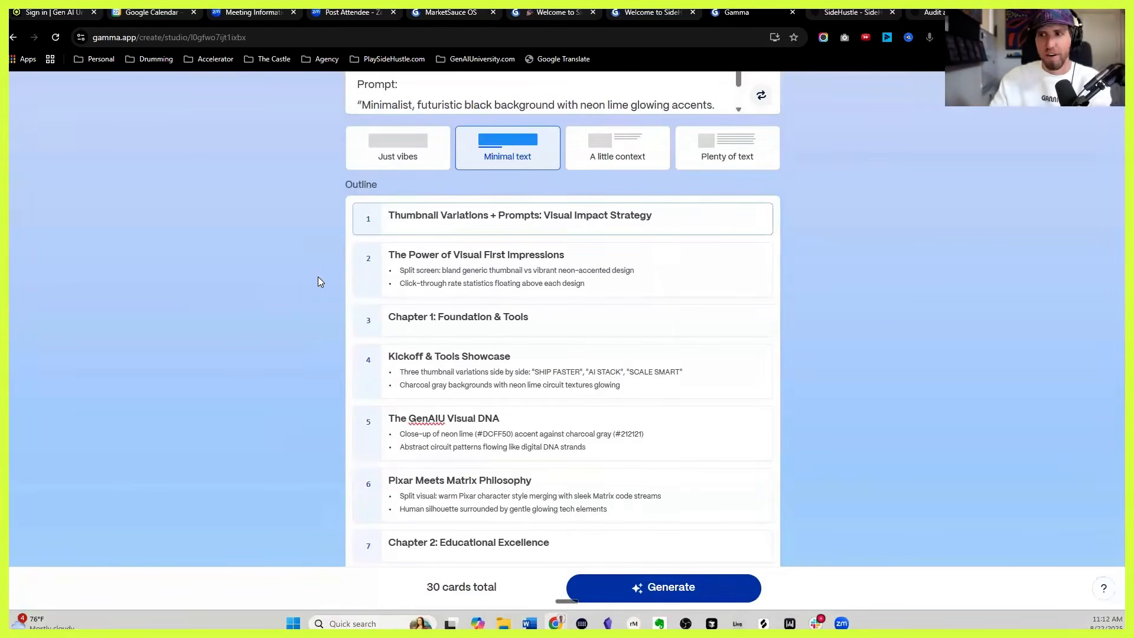
scroll(865, 271, "down", 20)
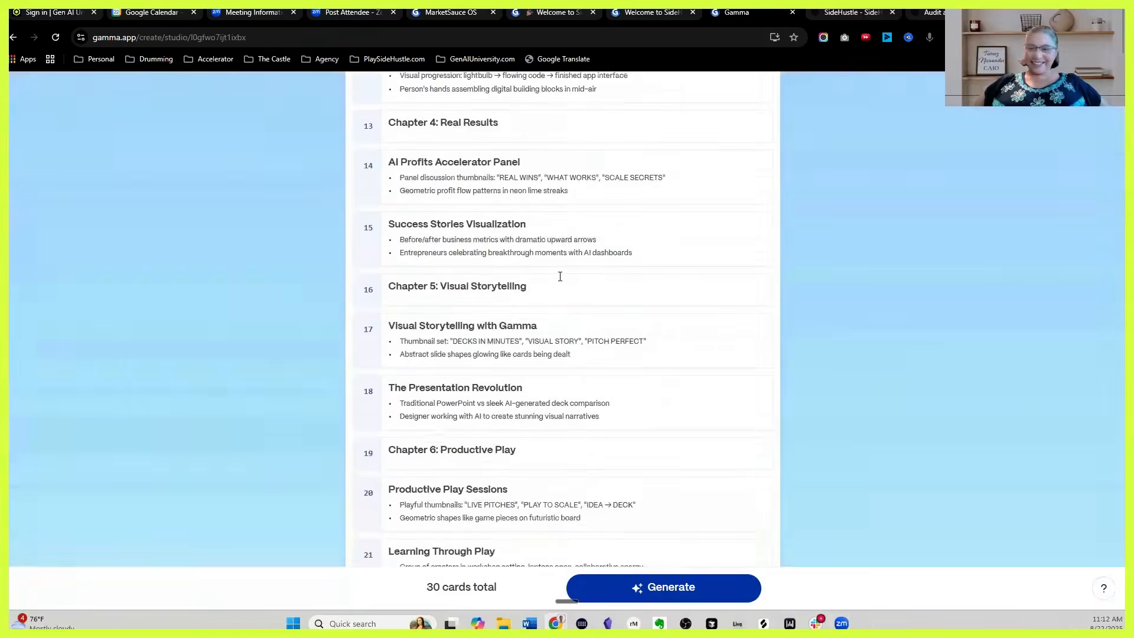
scroll(516, 288, "up", 3)
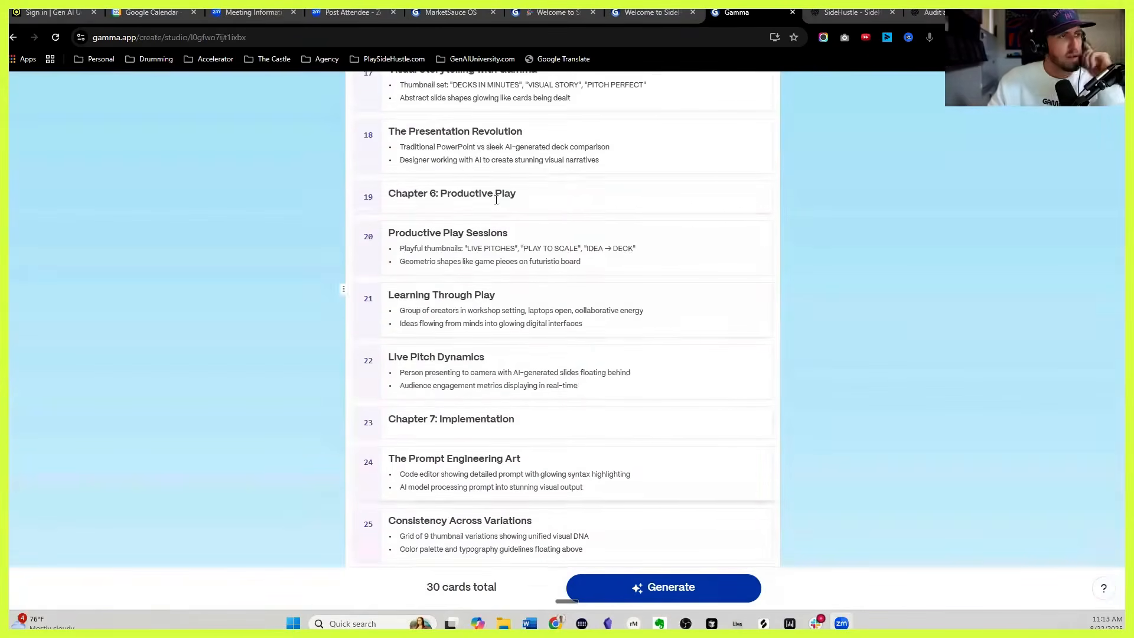
scroll(615, 231, "up", 4)
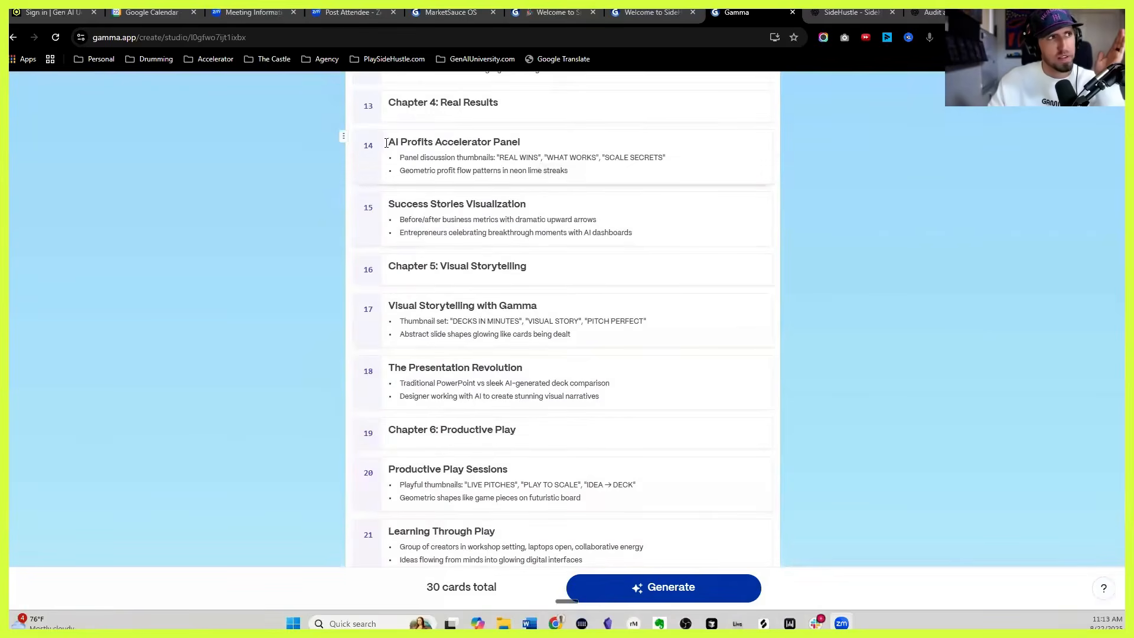
triple_click(513, 142)
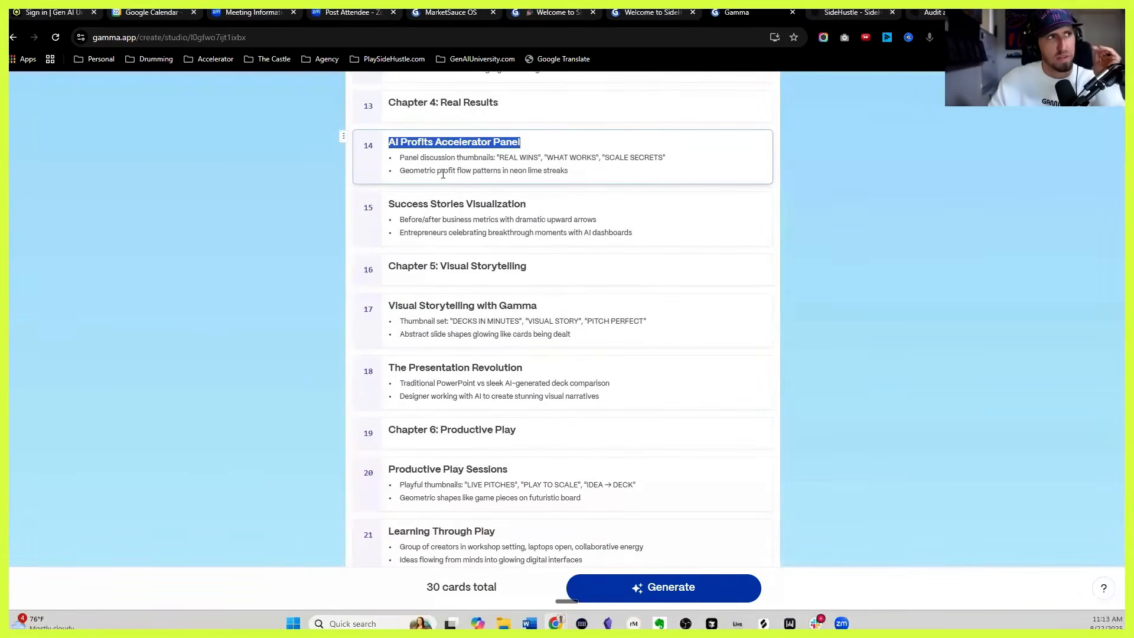
Step: Choose the MarketSauce Evolved theme for the 30-card presentation
left_click(855, 226)
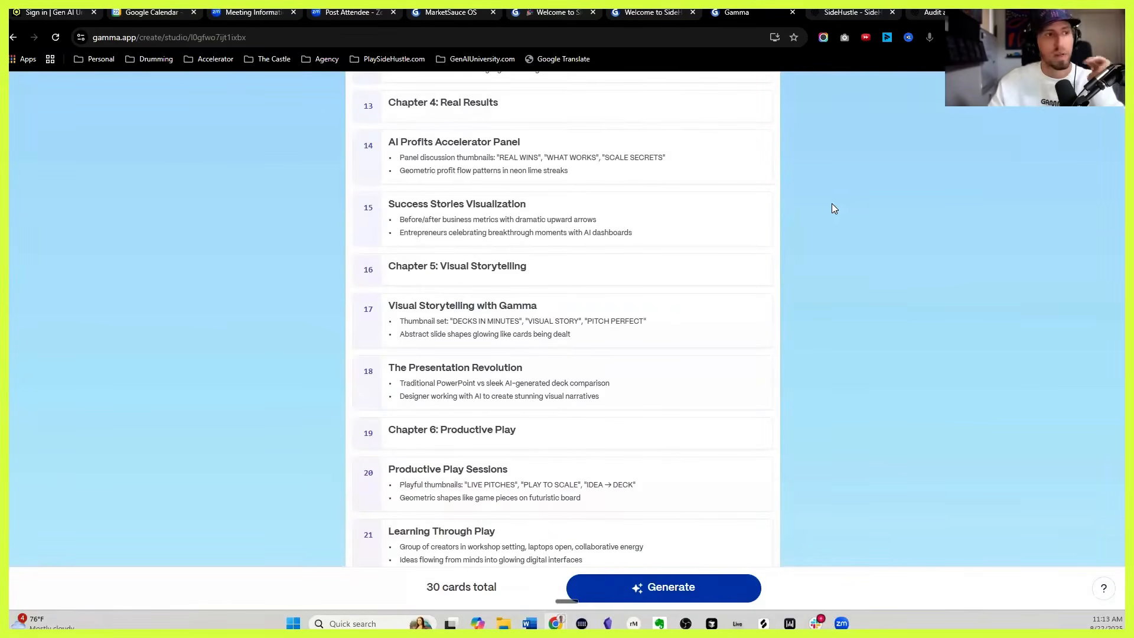
scroll(831, 203, "down", 20)
left_click(741, 304)
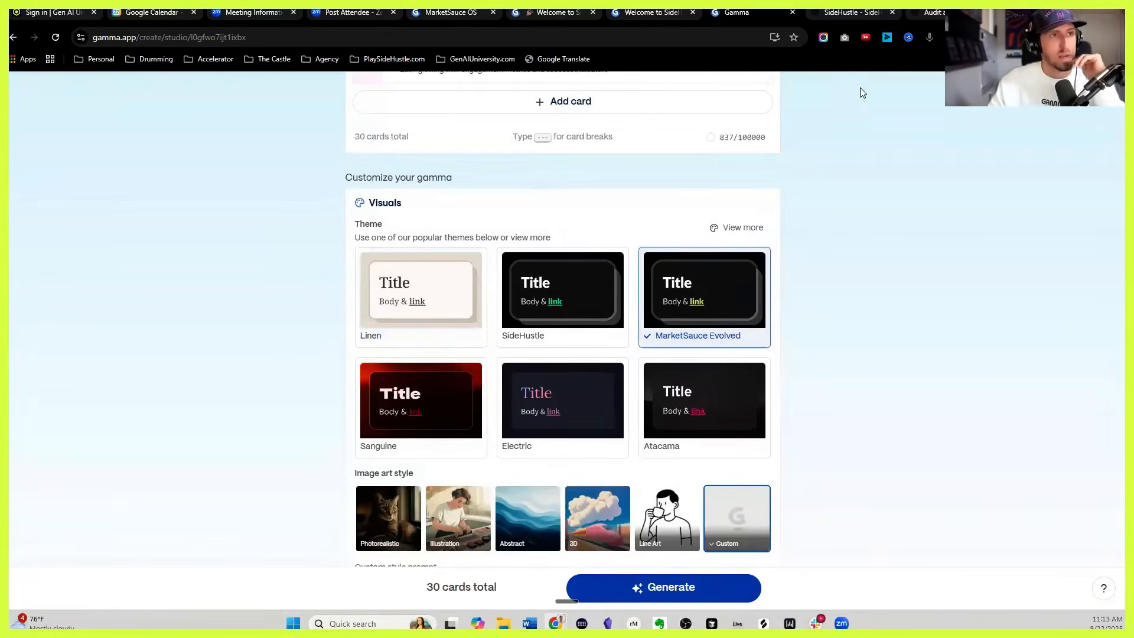
Step: In ChatGPT, combine the GenAIU thumbnail background prompt and the Do's & Don'ts list in the message draft and copy it all
left_click(862, 12)
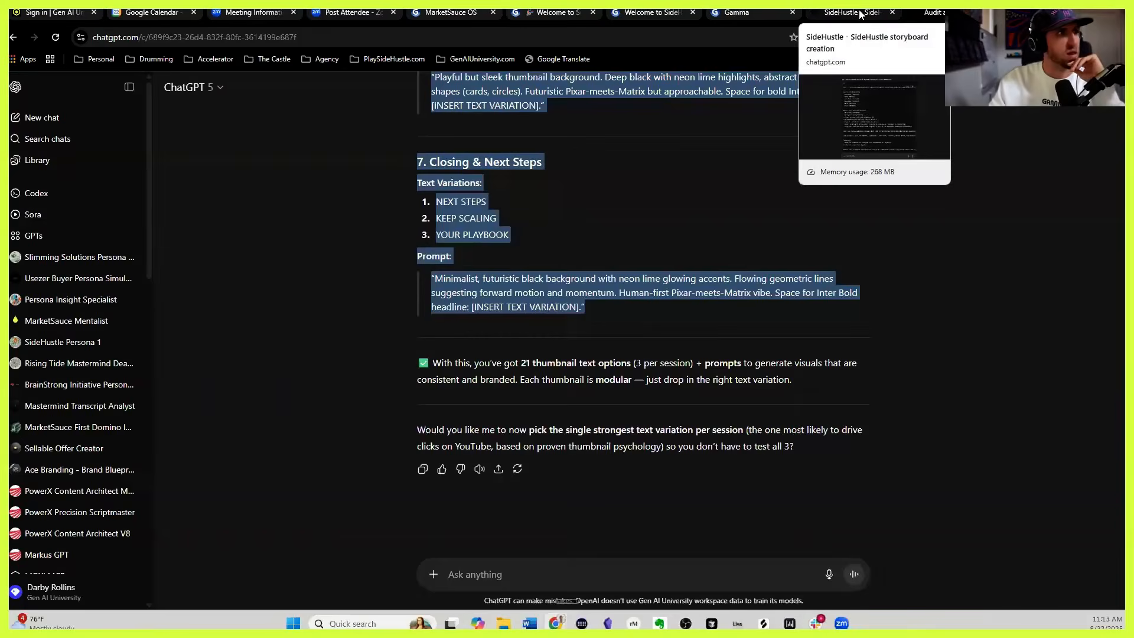
scroll(606, 277, "up", 15)
scroll(607, 278, "up", 10)
scroll(606, 277, "down", 4)
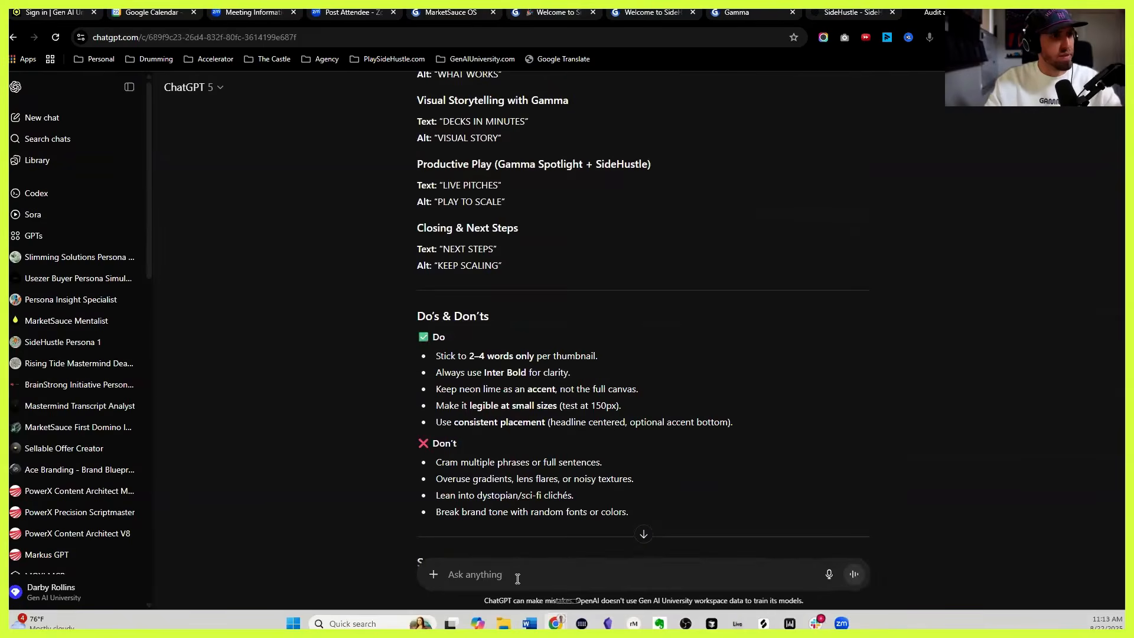
key("ctrl+v")
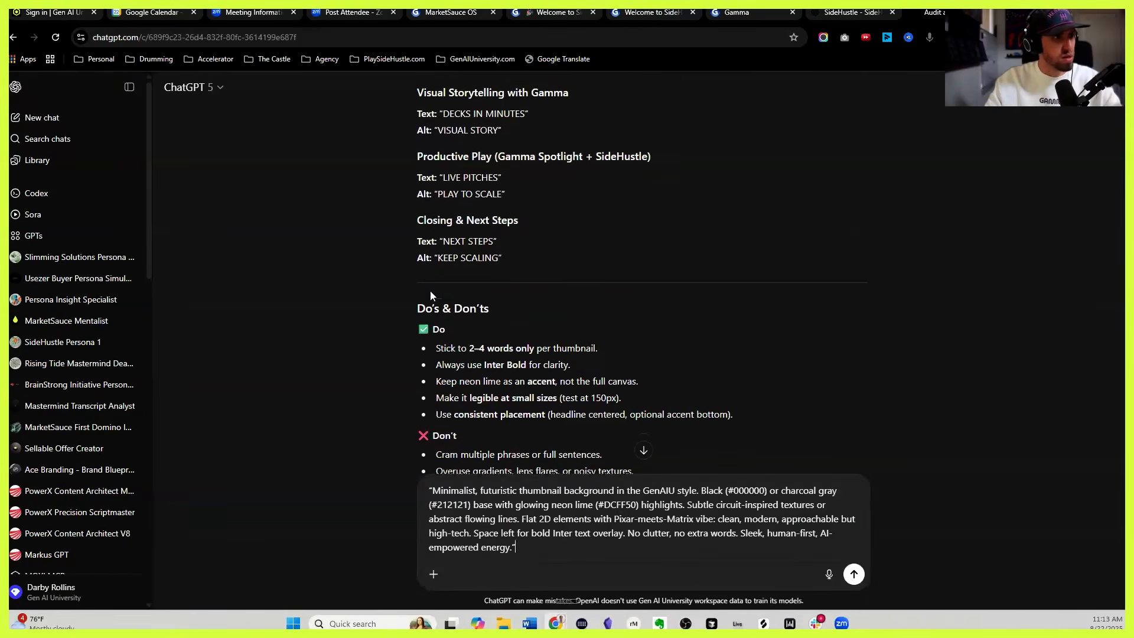
scroll(417, 251, "down", 2)
key("ctrl+v")
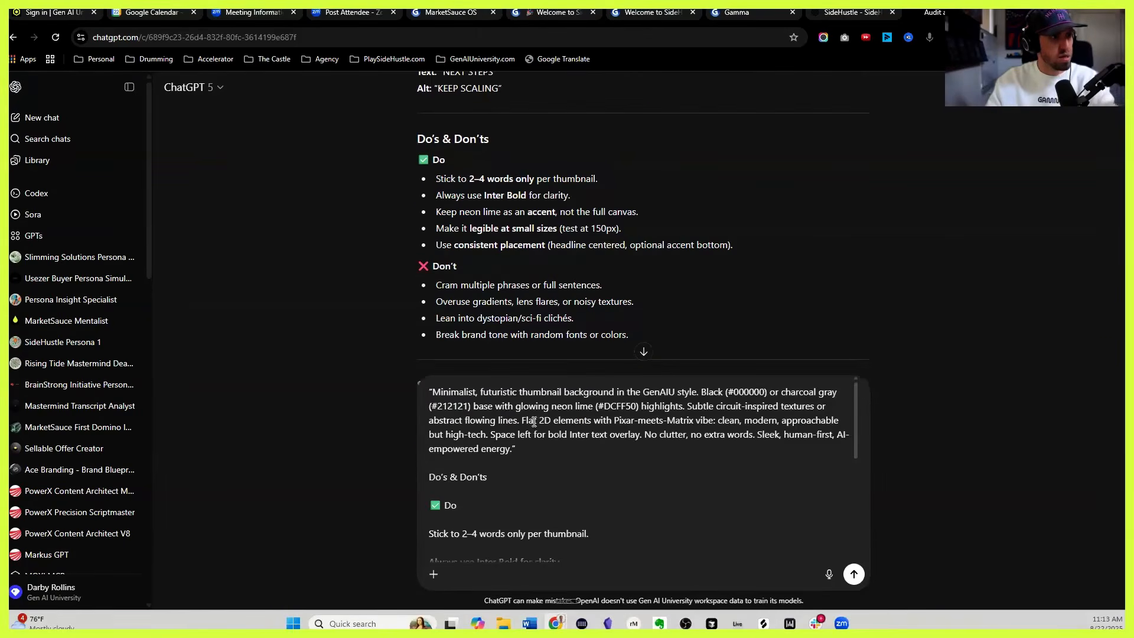
key("ctrl+a")
key("ctrl+c")
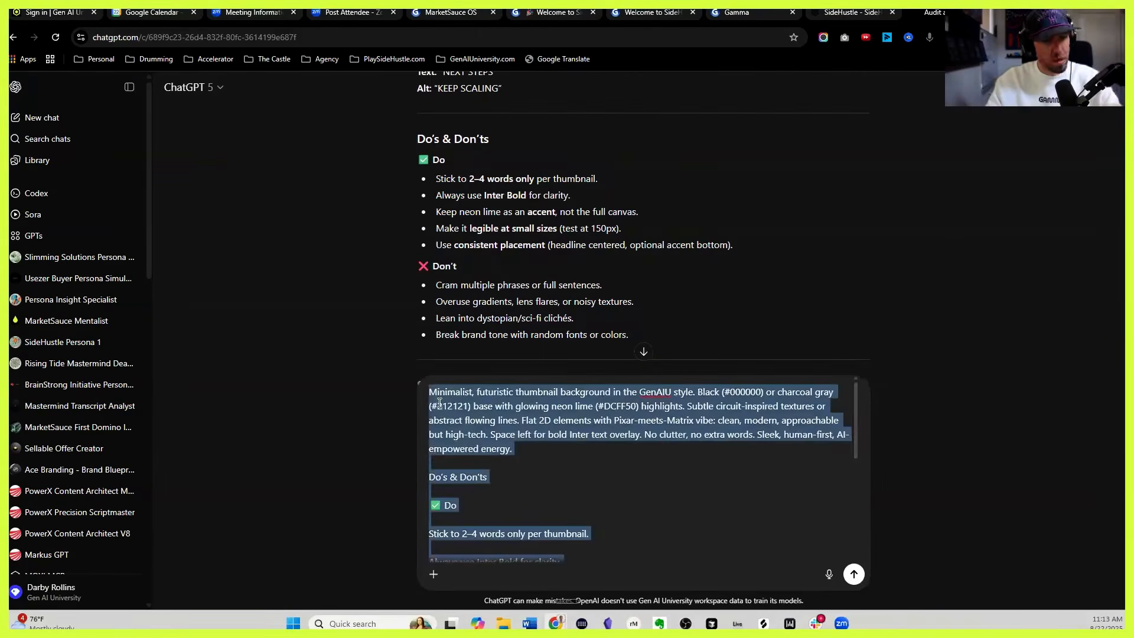
Step: Back in Gamma, replace the custom image style prompt with the copied style text and generate the presentation
left_click(711, 16)
key("BackSpace")
key("ctrl+v")
left_click(637, 589)
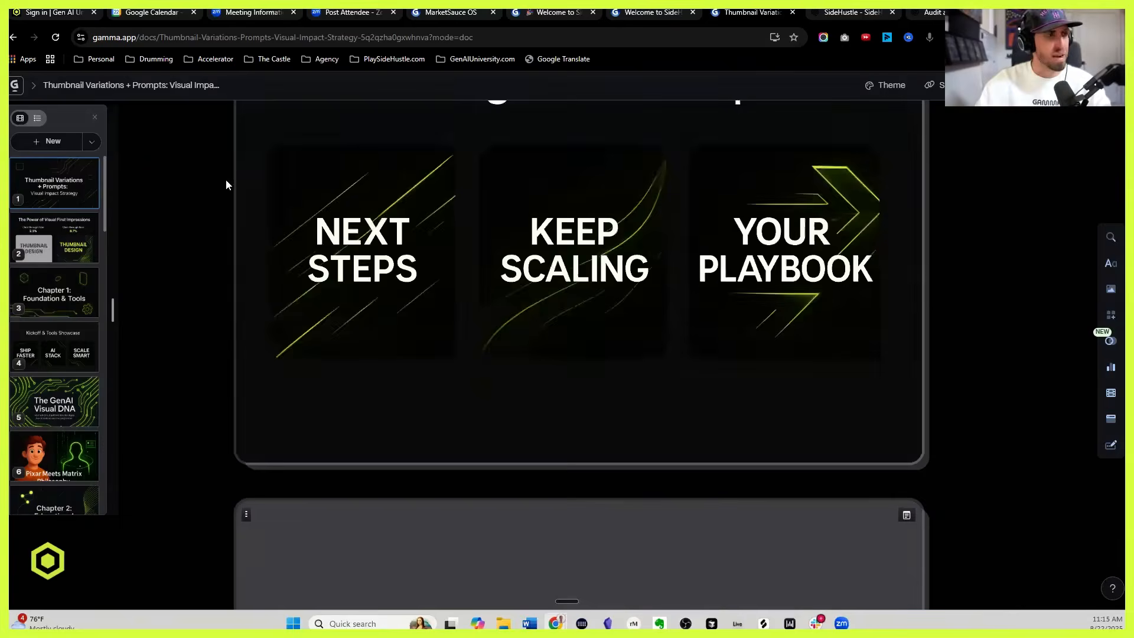
Step: Look through the generated thumbnail slides and view The Prompt Engineering Art slide
scroll(57, 397, "down", 5)
scroll(58, 397, "down", 3)
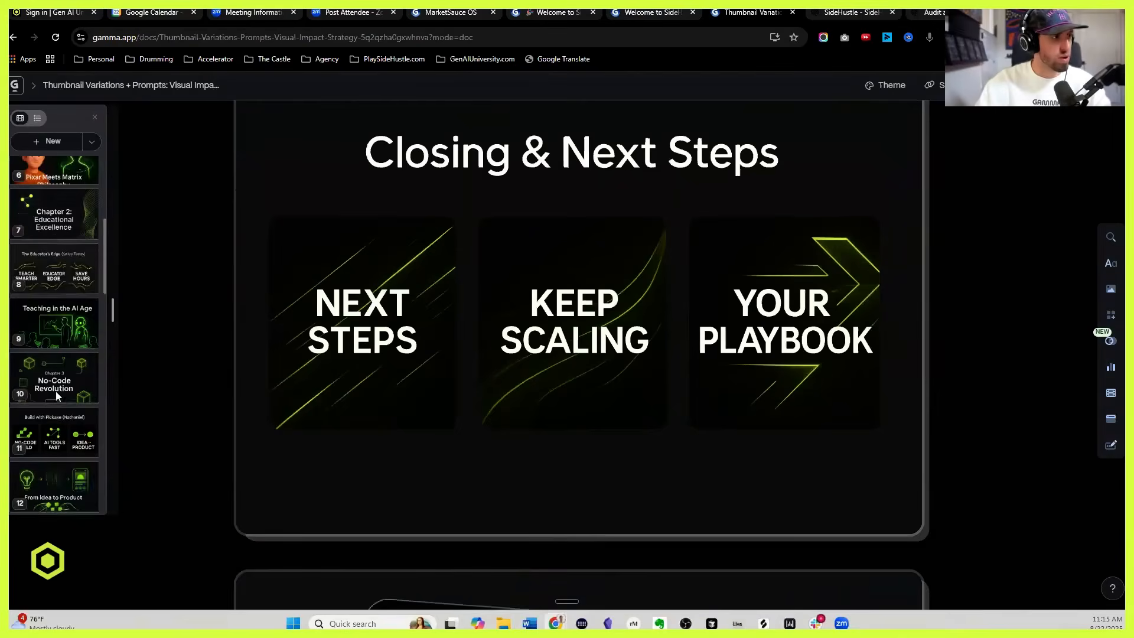
scroll(71, 398, "down", 9)
scroll(81, 394, "down", 2)
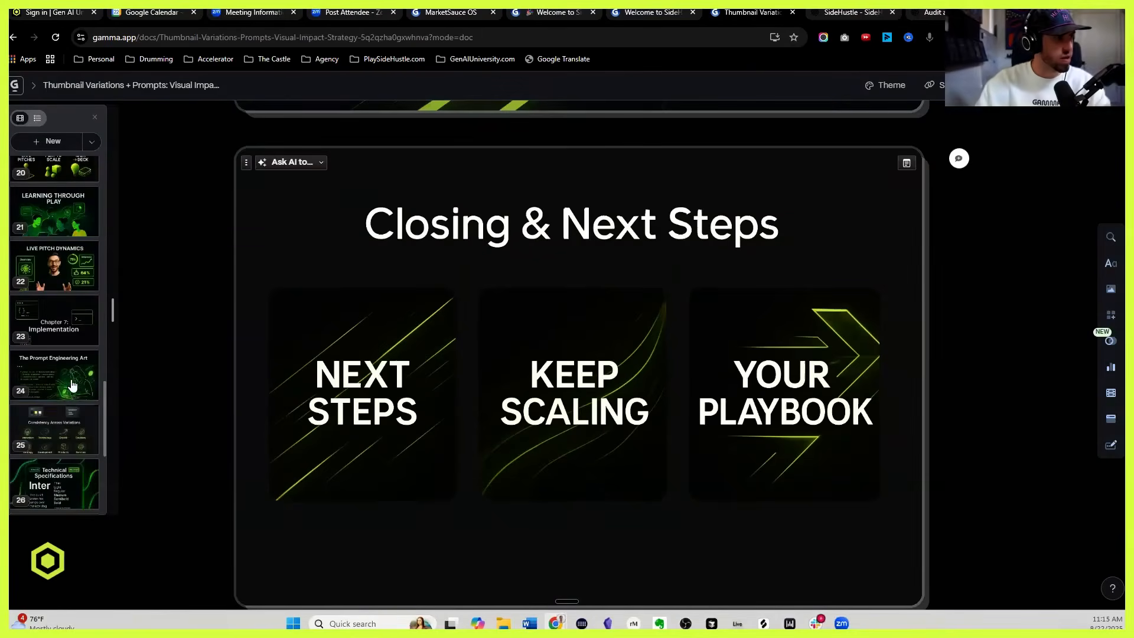
left_click(71, 381)
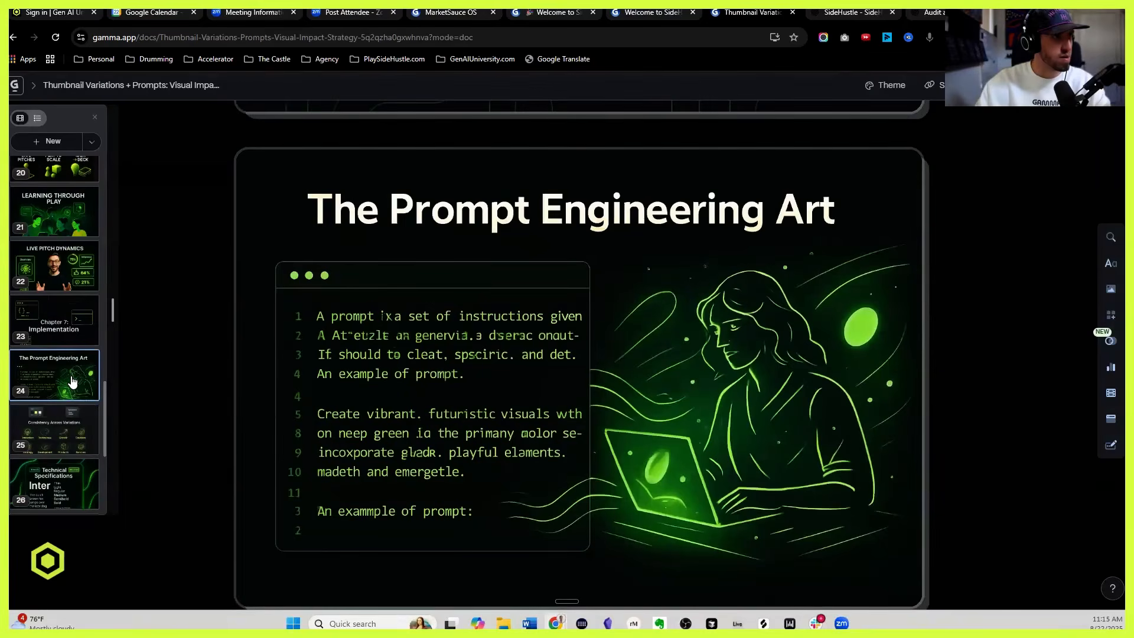
Step: Ask ChatGPT, above the pasted style text, for an optimized prompt style guide requiring an individual slide for every YouTube thumbnail, three per topic
left_click(941, 12)
left_click(430, 391)
scroll(431, 390, "down", 4)
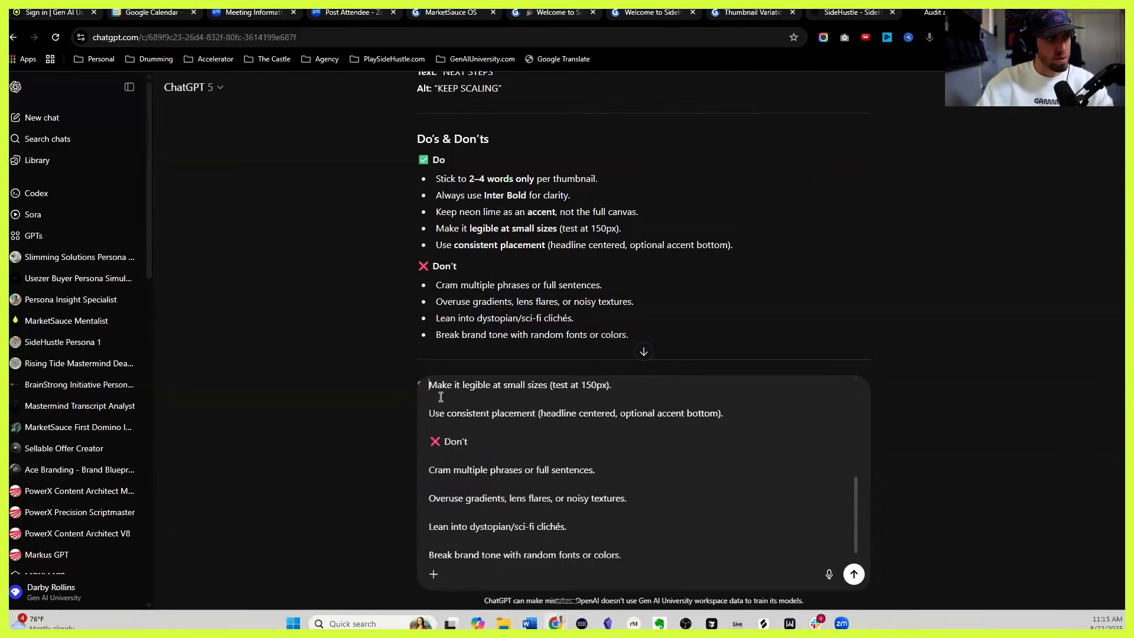
scroll(441, 397, "up", 5)
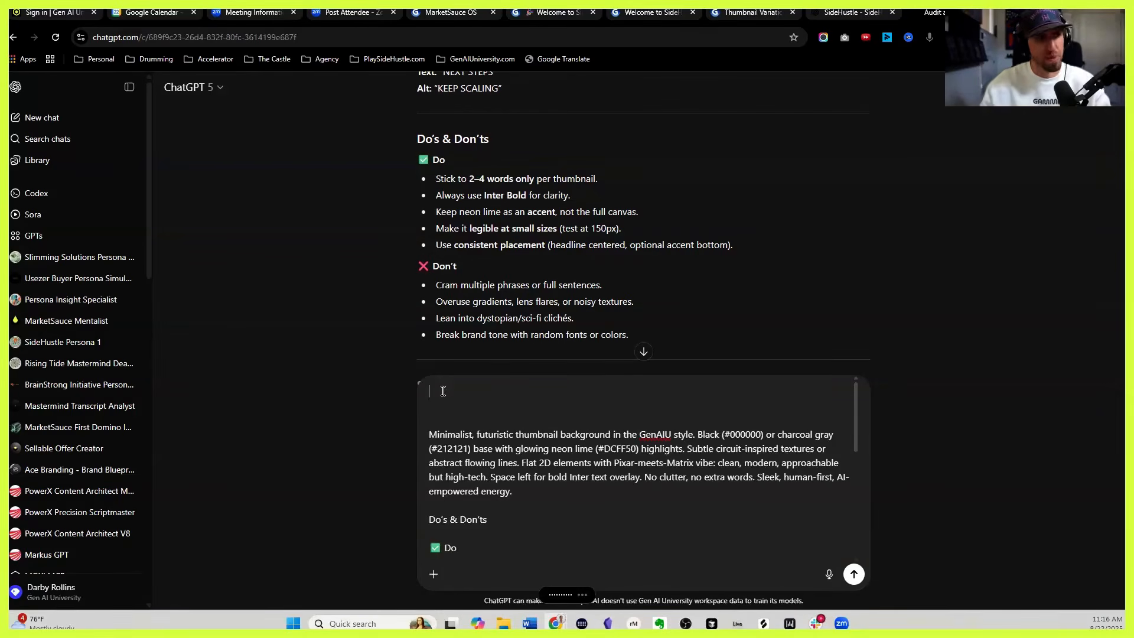
scroll(752, 528, "down", 5)
scroll(753, 528, "up", 10)
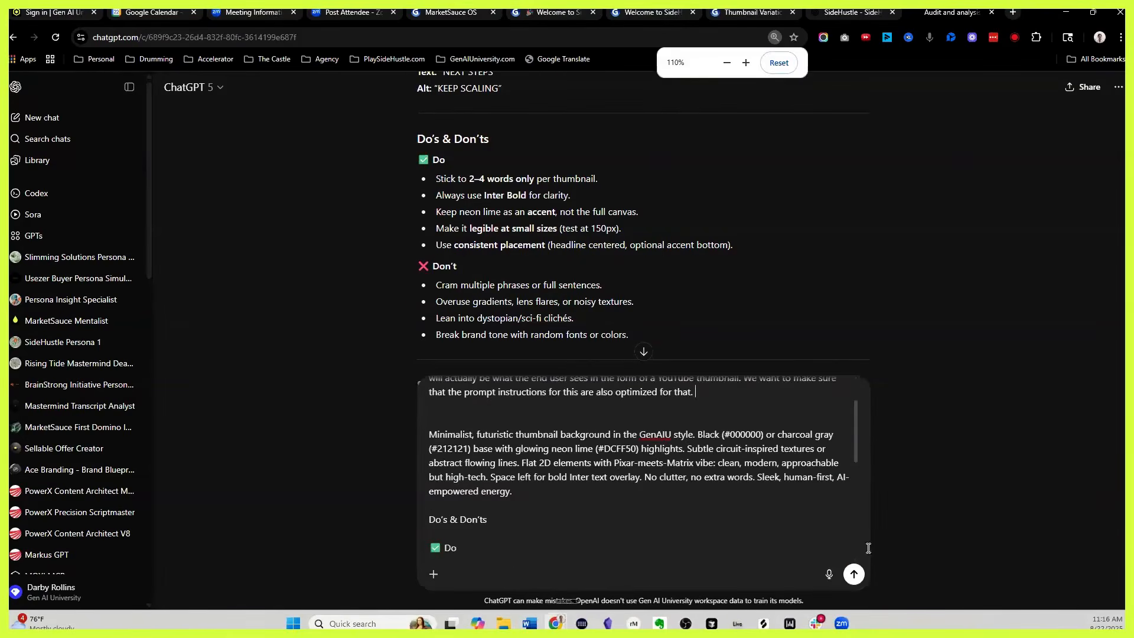
scroll(755, 448, "up", 1)
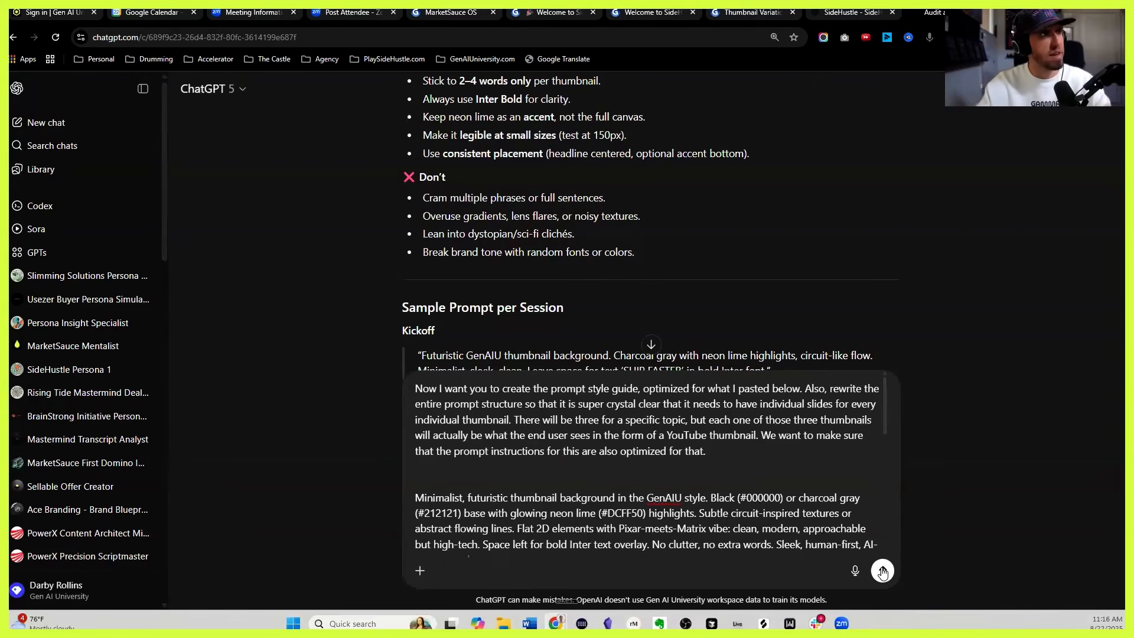
left_click(882, 571)
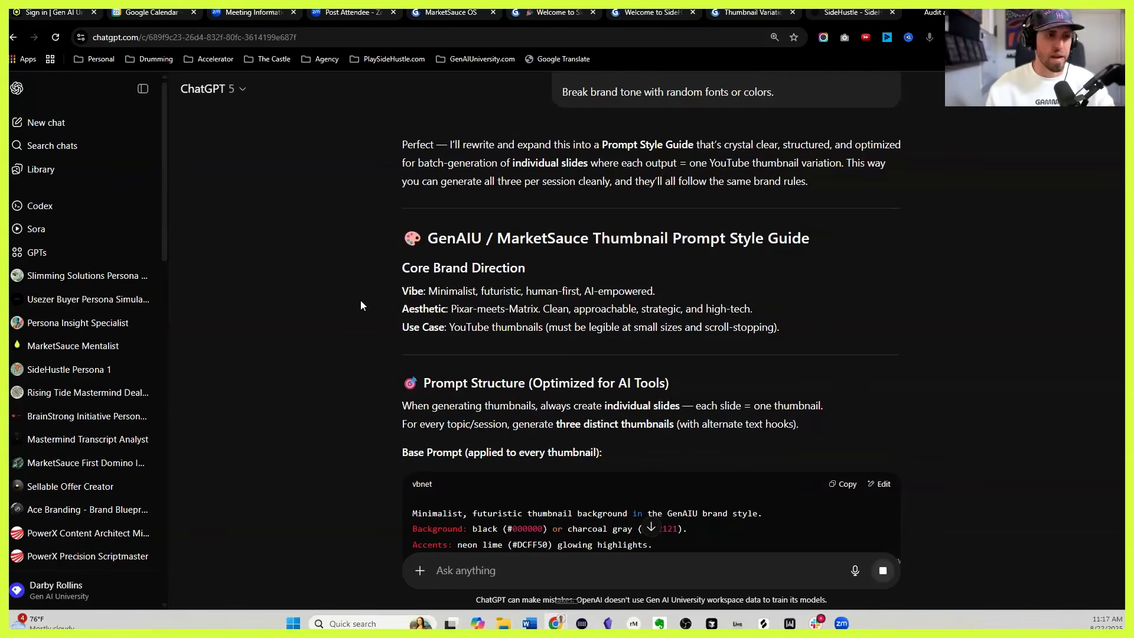
Step: Review the new Thumbnail Prompt Style Guide's prompt structure, text guidelines, do's and don'ts, and example session prompt
scroll(360, 305, "down", 2)
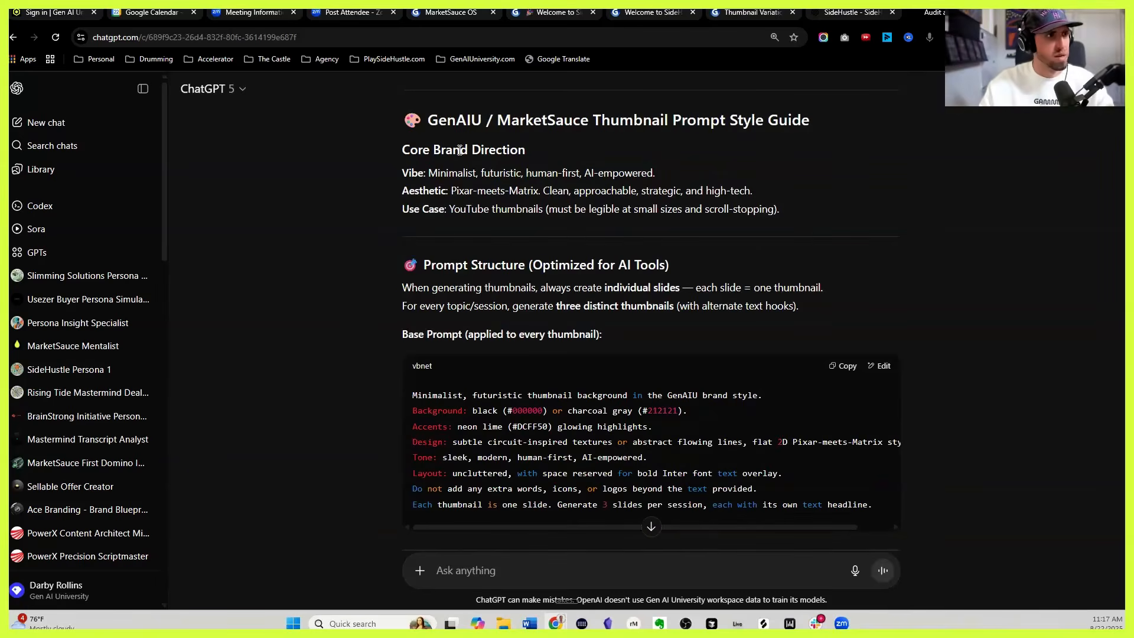
scroll(610, 174, "down", 12)
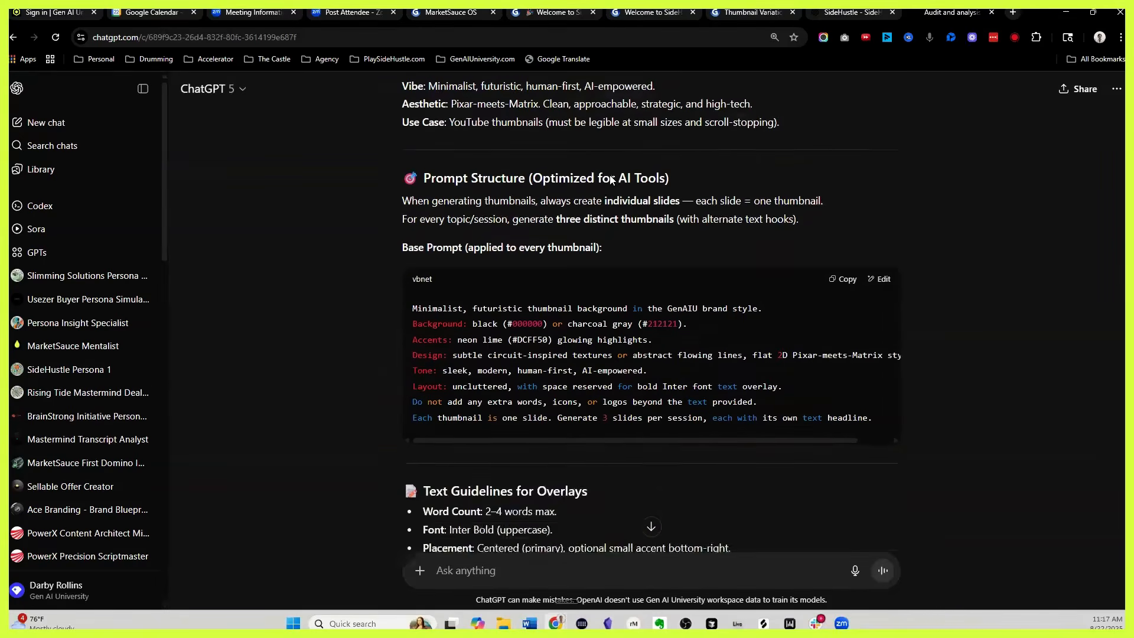
scroll(634, 232, "down", 2)
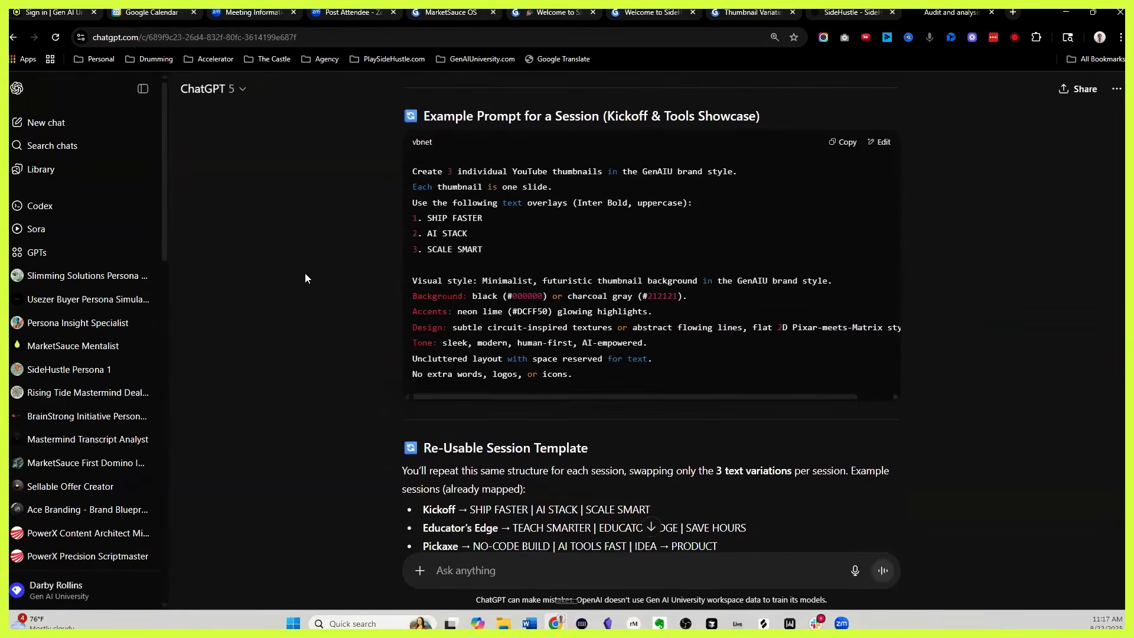
scroll(305, 272, "down", 6)
scroll(403, 263, "up", 8)
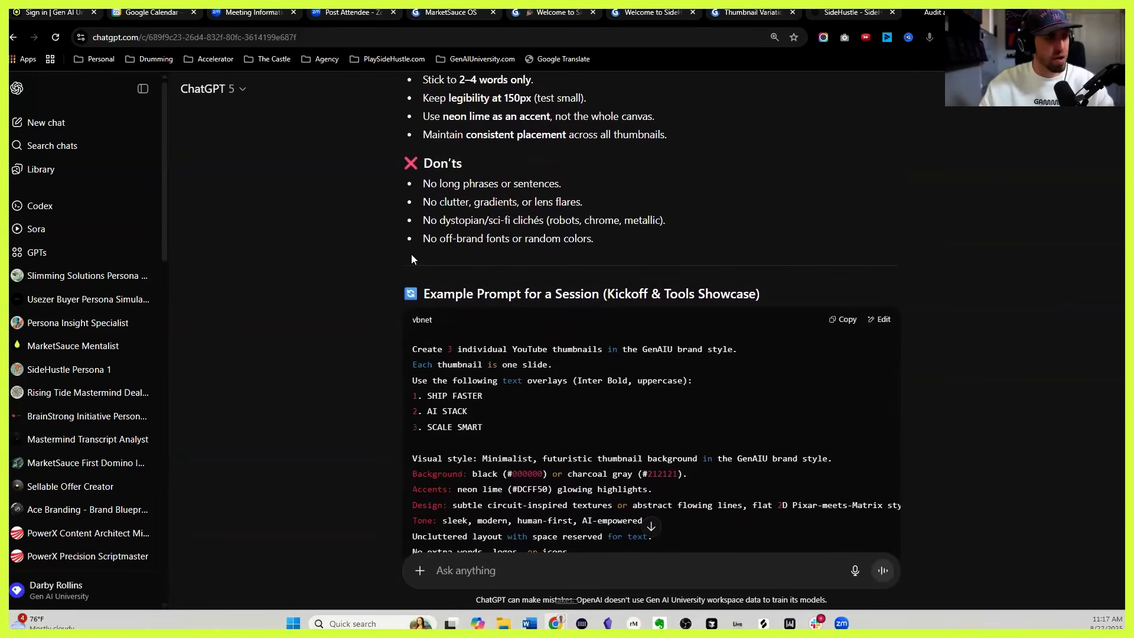
scroll(439, 266, "up", 3)
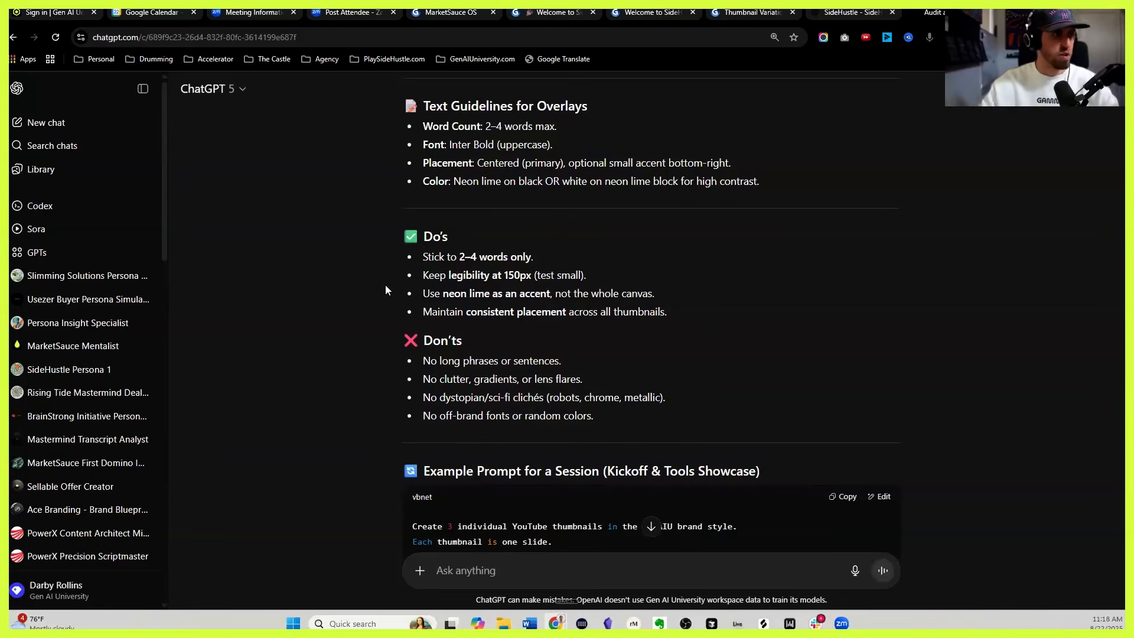
scroll(386, 284, "up", 10)
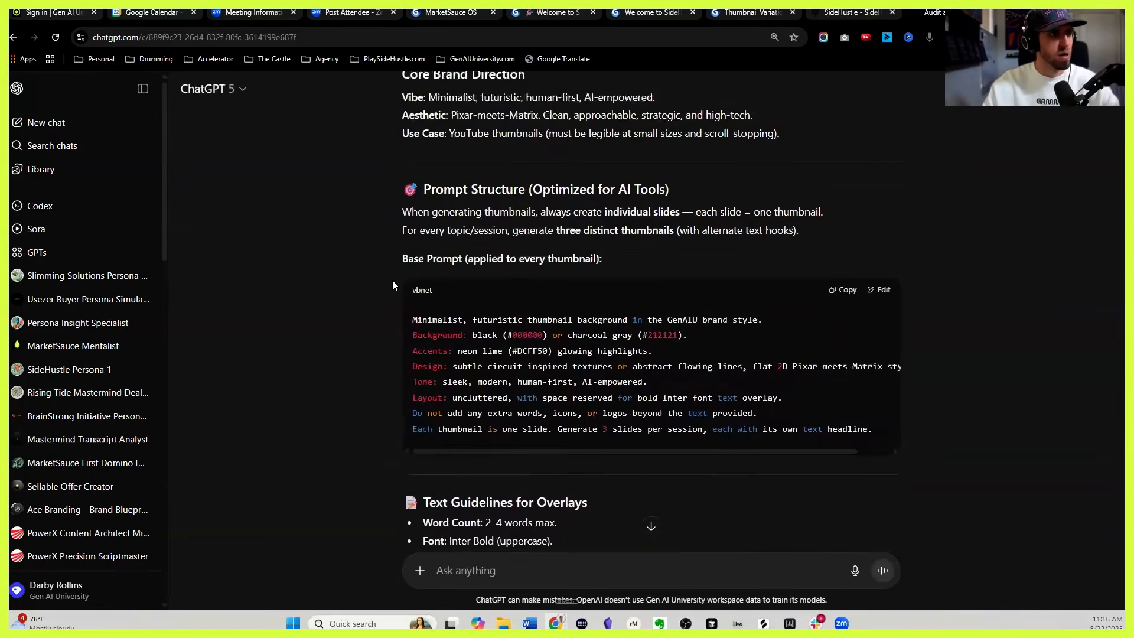
Step: Reread the Thumbnail Prompt Style Guide and start a follow-up message to ChatGPT reading "the instructions should include"
scroll(437, 222, "up", 2)
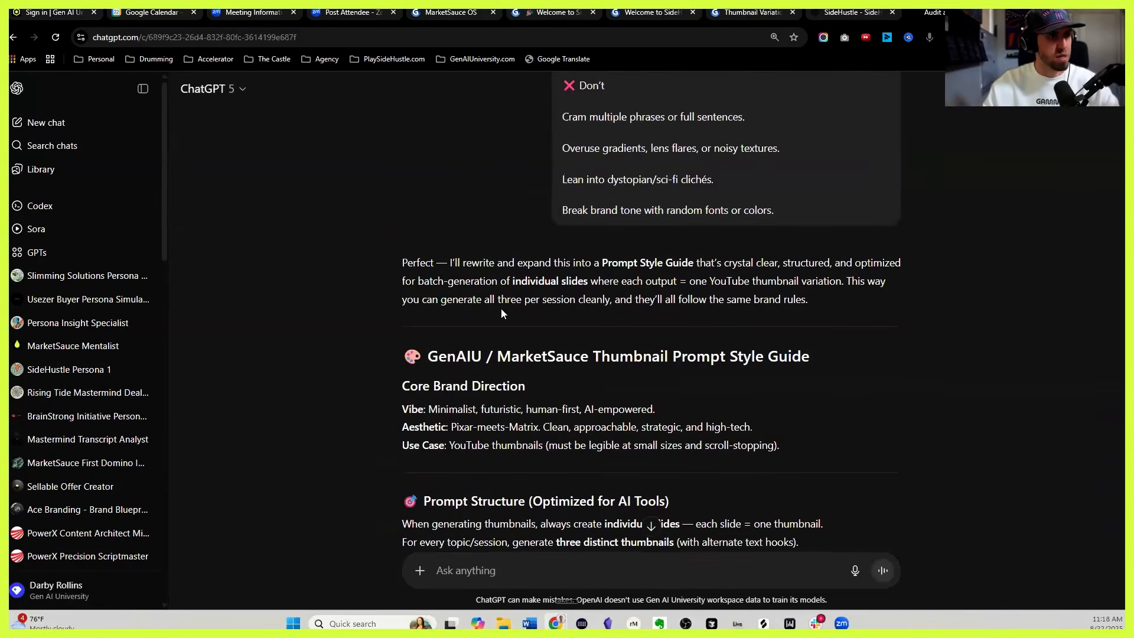
scroll(467, 299, "down", 2)
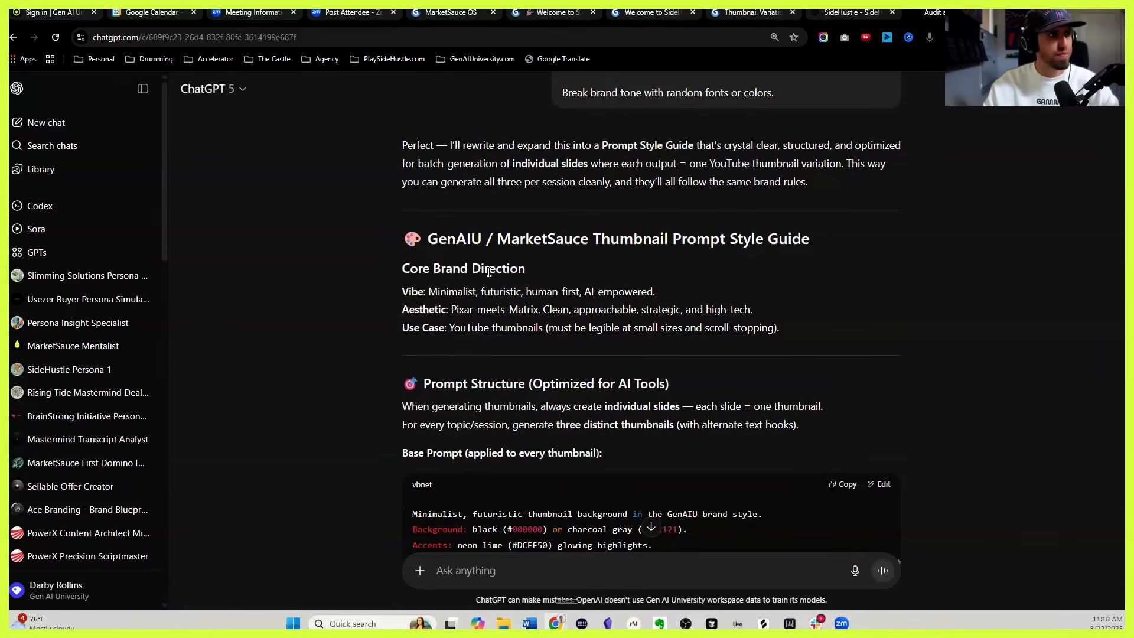
scroll(525, 329, "down", 1)
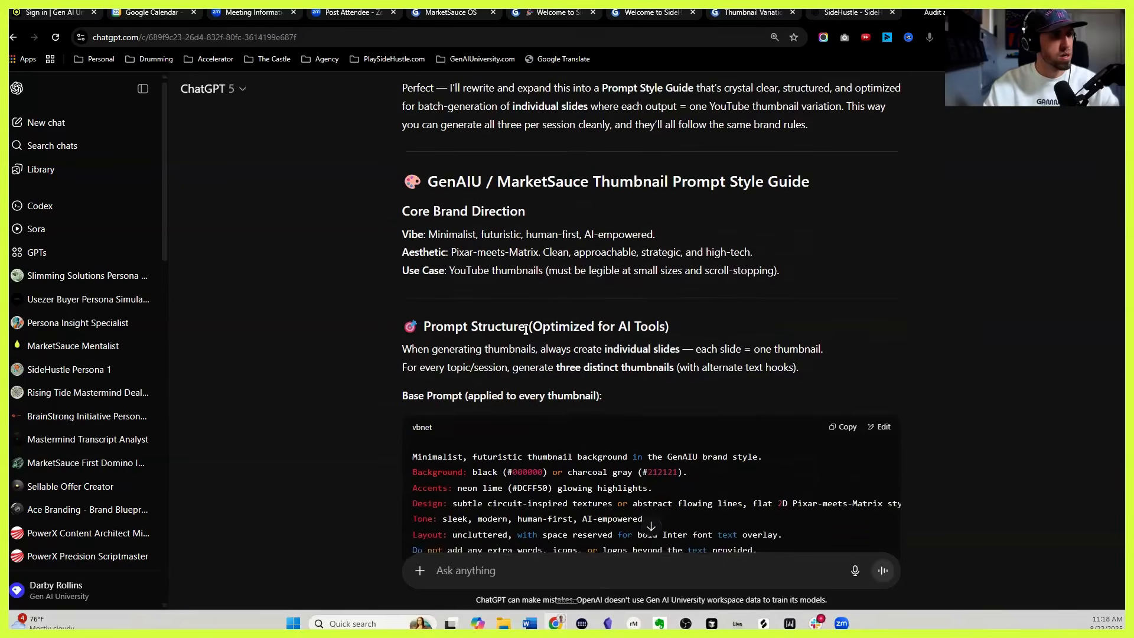
scroll(525, 330, "down", 7)
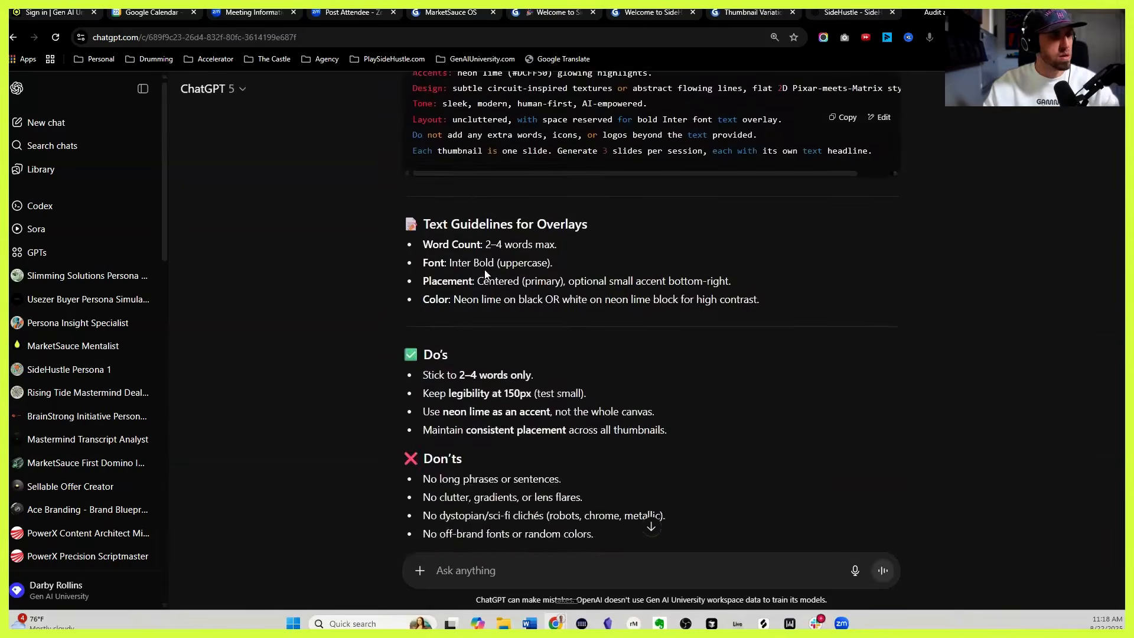
left_click(542, 570)
type("the instructions should include")
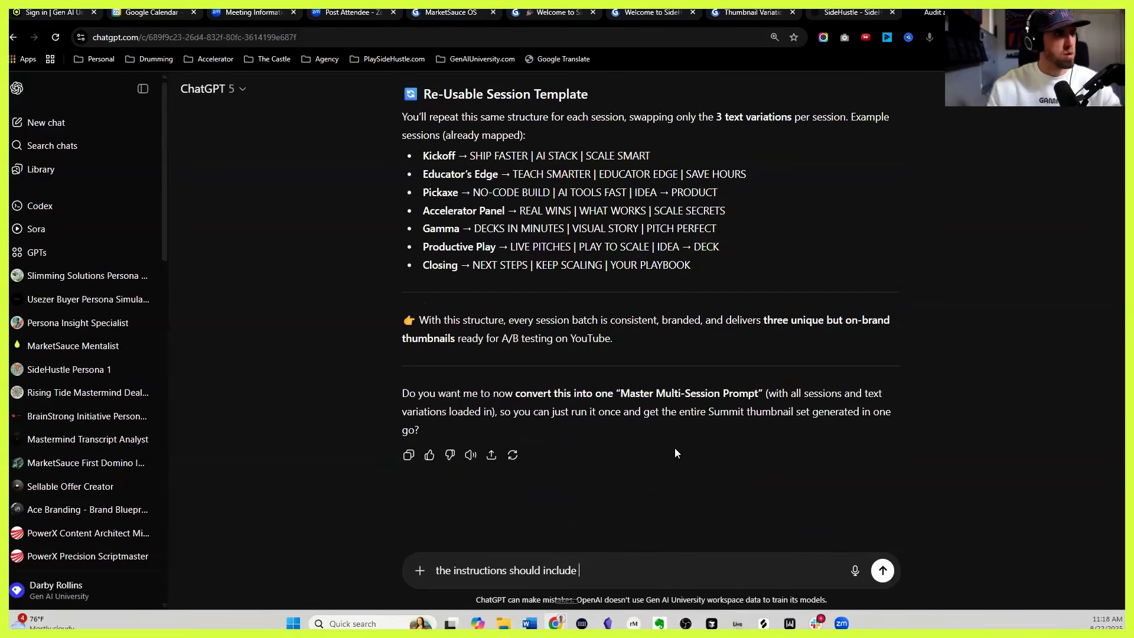
scroll(649, 413, "up", 15)
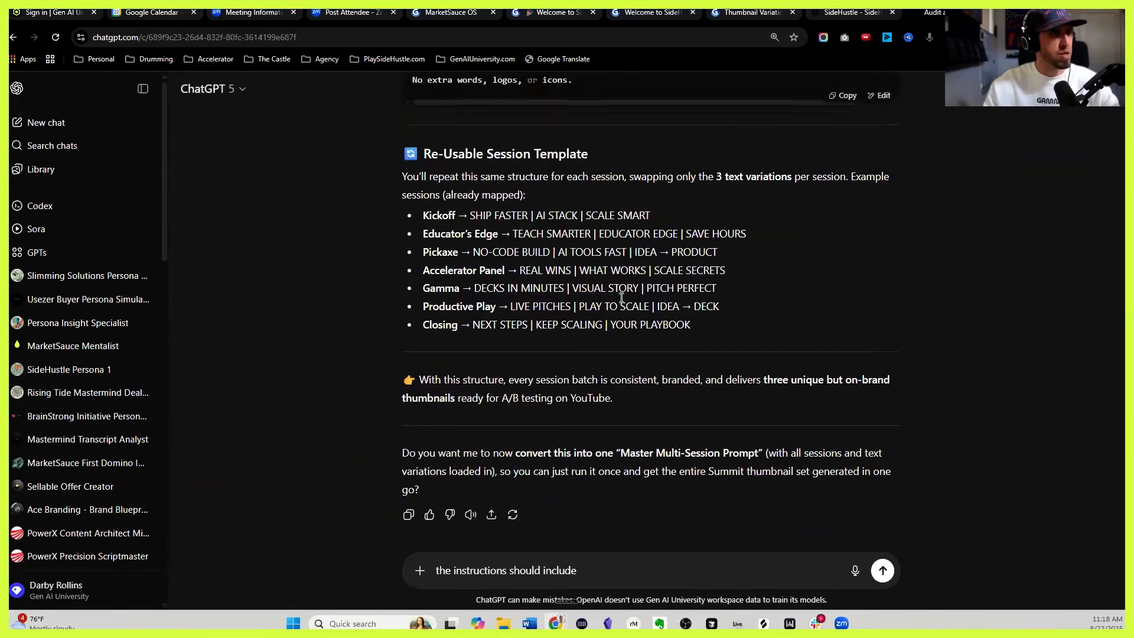
scroll(591, 297, "down", 5)
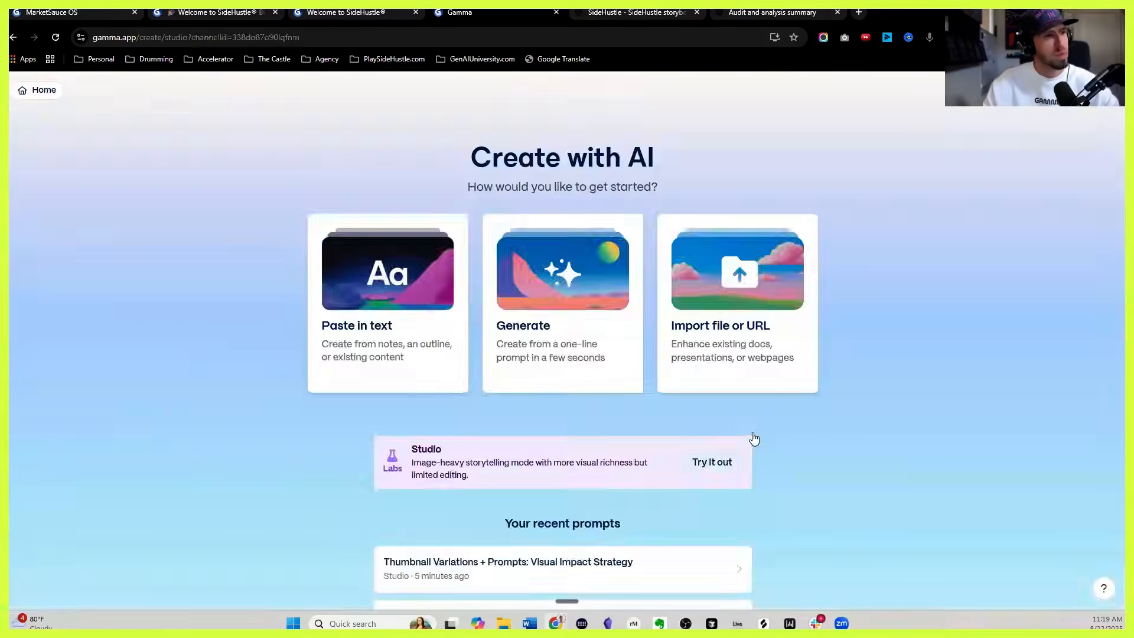
Step: Switch to Gamma, start a 40-card Studio presentation, and fill in the GenAIU YouTube thumbnail prompt with overlays SHIP FASTER, AI STACK and SCALE SMART
left_click(745, 444)
left_click(423, 235)
left_click(423, 235)
left_click(428, 274)
type("Create 3 individual YouTube thumbnails in the GenAIU brand style. Each thumbnail is one slide. Use the following text overlays (Inter Bold, uppercase): 1. SHIP FASTER 2. AI STACK 3. SCALE SMART Visual style: Minimalist, futuristic thumbnail background in the GenAIU brand style. Background: black (#000000) or charcoal gray (#212121). Accents: neon lime (#DCFF50) glowing highlights. Design: subtle circuit-inspired textures or abstract flowing lines, flat 2D Pixar-meets-Matrix style. Tone: sleek, modern, human-first, AI-empowered. Uncluttered layout with space reserved for text. No extra words, logos, or icons.")
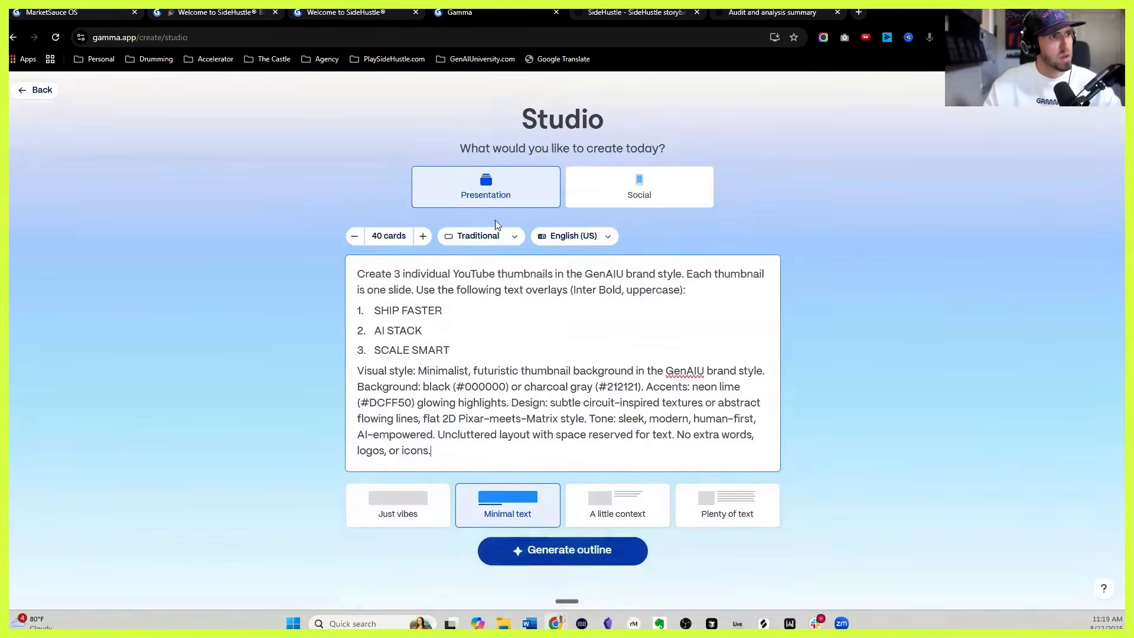
Step: Remove the number 3 from the prompt's opening sentence and append the reusable session template with the Kickoff to Closing text variations
left_click(397, 273)
key("BackSpace")
key("BackSpace")
left_click(596, 448)
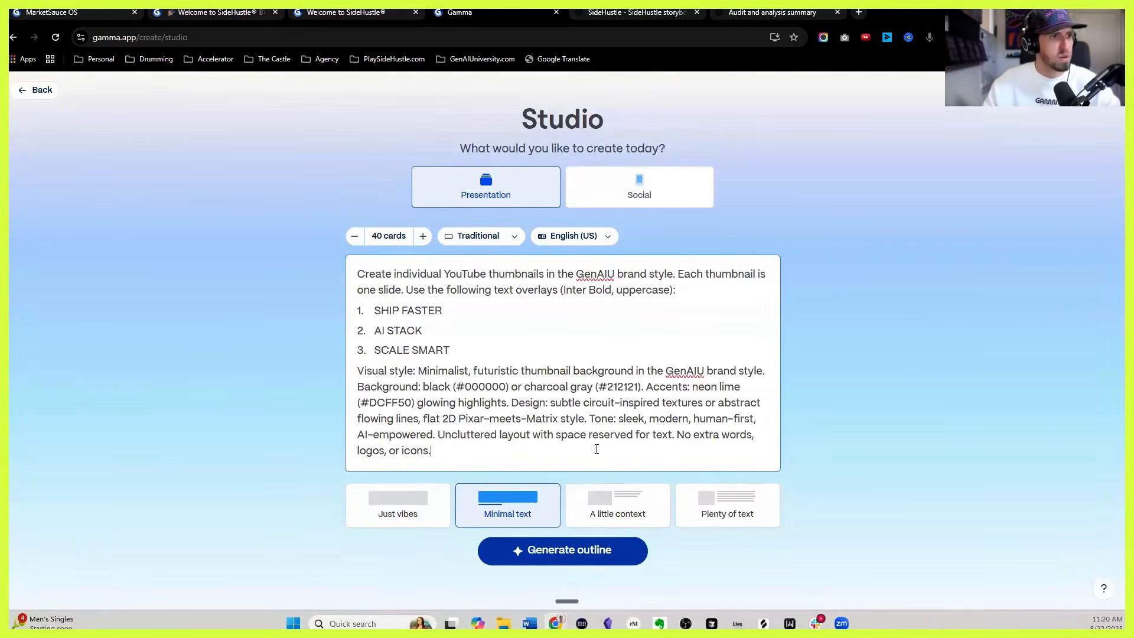
type("You’ll repeat this same structure for each session, swapping only the 3 text variations per session. Example sessions (already mapped): Kickoff → SHIP FASTER | AI STACK | SCALE SMART Educator’s Edge → TEACH SMARTER | EDUCATOR EDGE | SAVE HOURS Pickaxe → NO-CODE BUILD | AI TOOLS FAST | IDEA → PRODUCT Accelerator Panel → REAL WINS | WHAT WORKS | SCALE SECRETS Gamma → DECKS IN MINUTES | VISUAL STORY | PITCH PERFECT Productive Play → LIVE PITCHES | PLAY TO SCALE | IDEA → DECK Closing → NEXT STEPS | KEEP SCALING | YOUR PLAYBOOK")
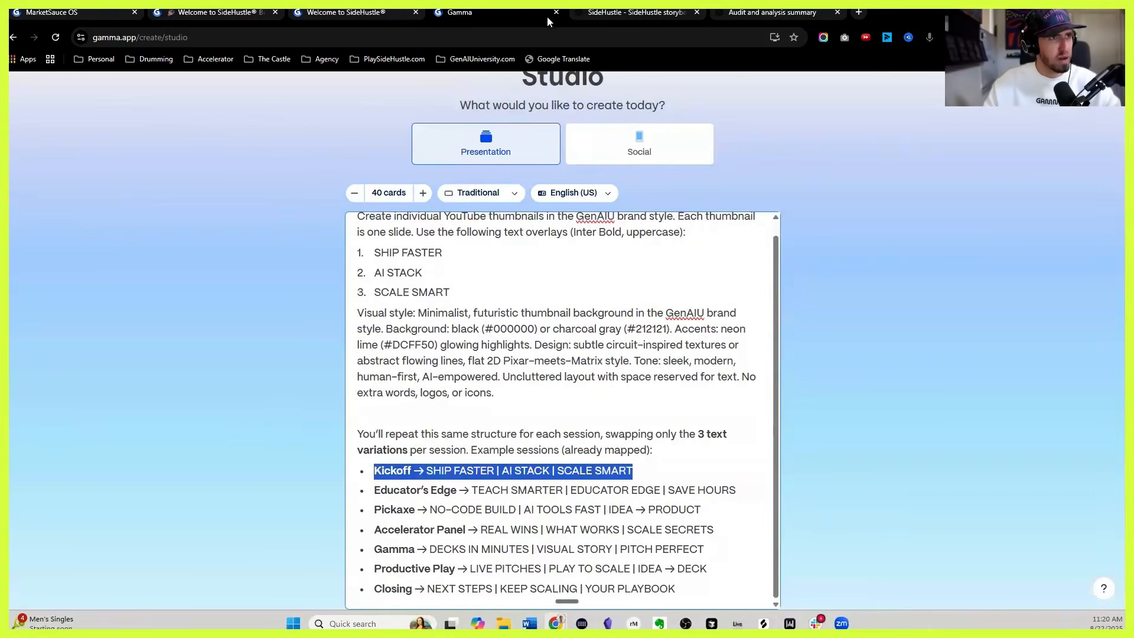
Step: Check the SideHustle ChatGPT style prompt, return to Gamma, and generate the outline from the thumbnail prompt using Minimal text
left_click(626, 13)
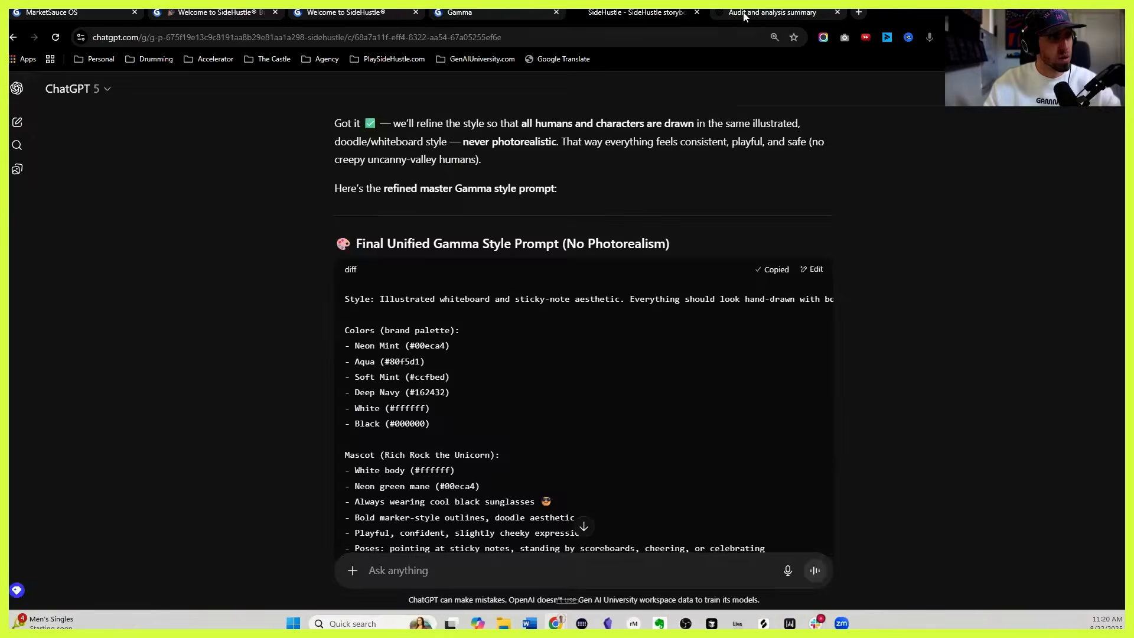
left_click(472, 12)
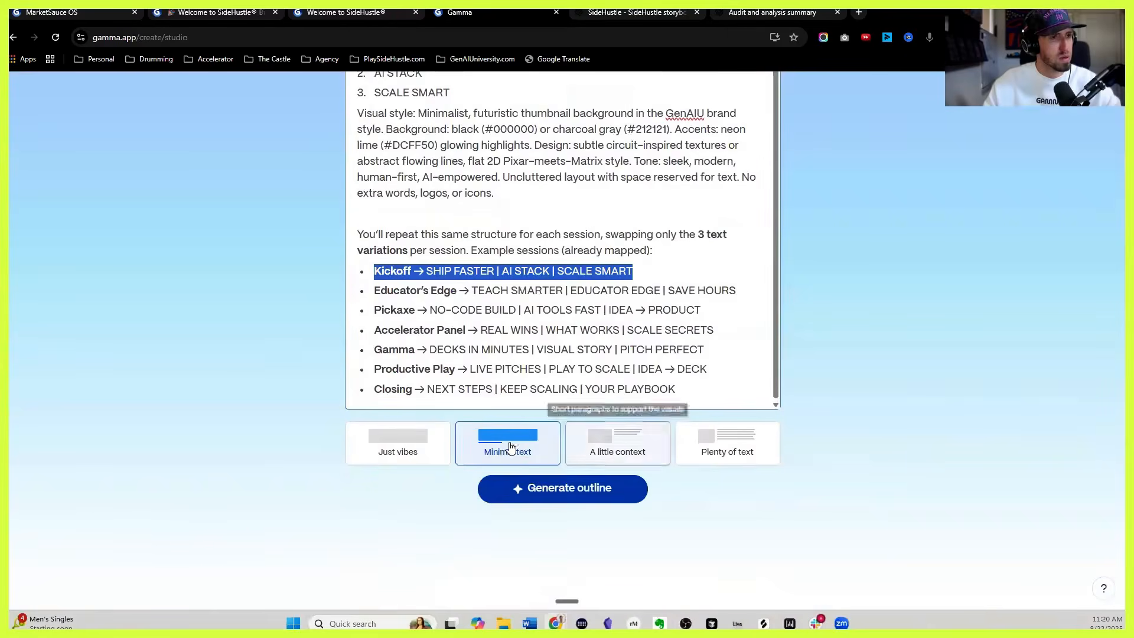
left_click(555, 495)
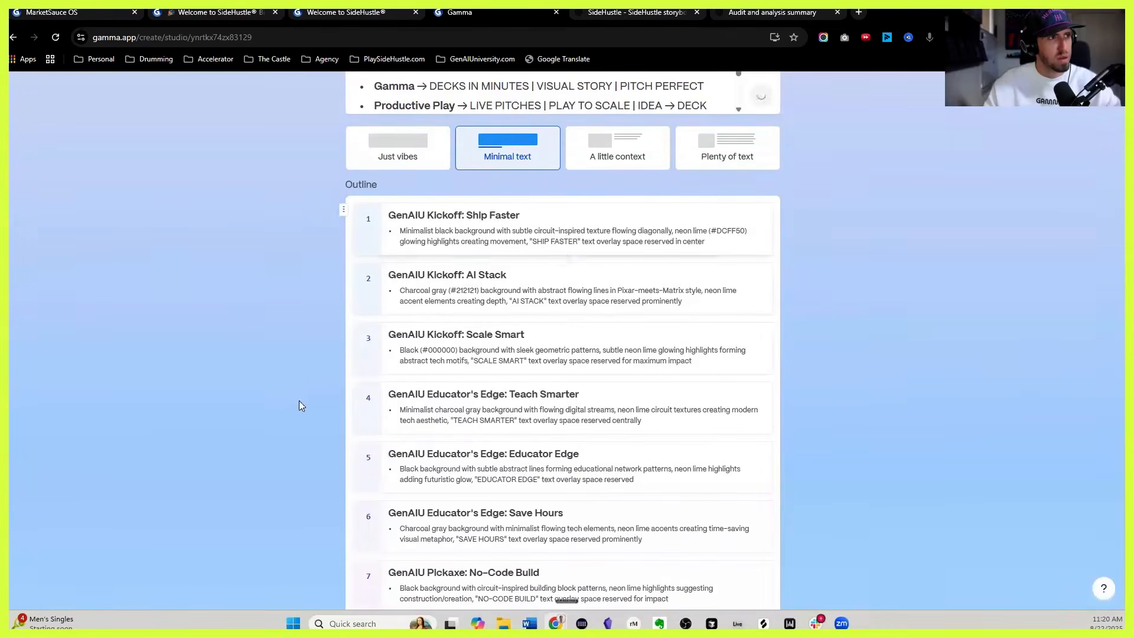
Step: Review the generated outline cards, checking the sessions, their three text variations and the extra variant cards against the prompt
scroll(299, 405, "down", 7)
scroll(445, 448, "down", 8)
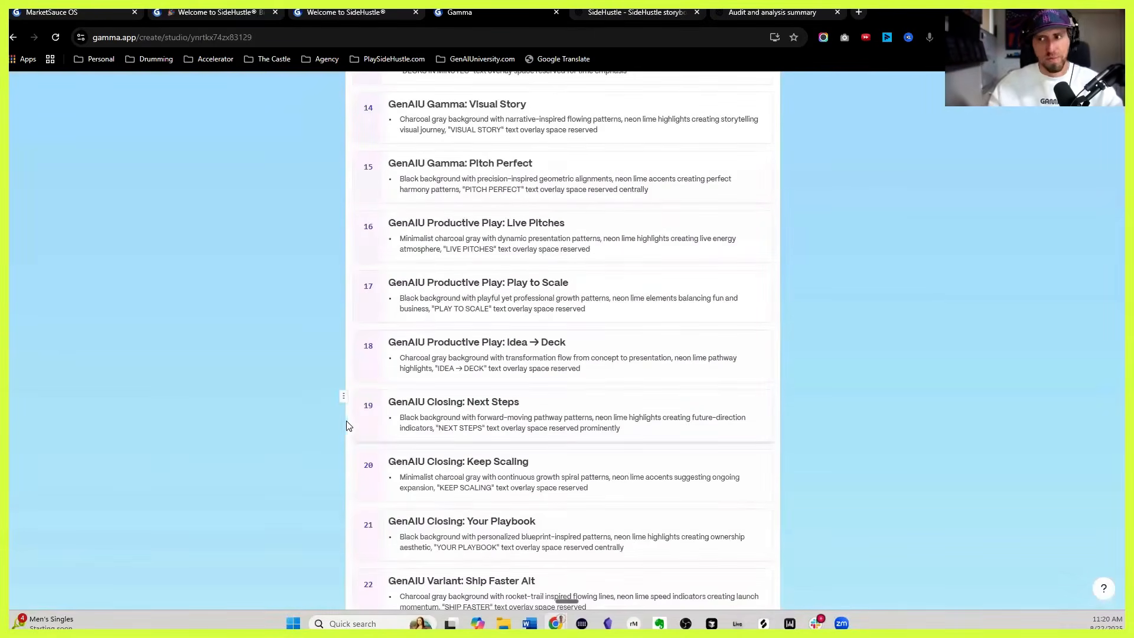
scroll(346, 378, "down", 6)
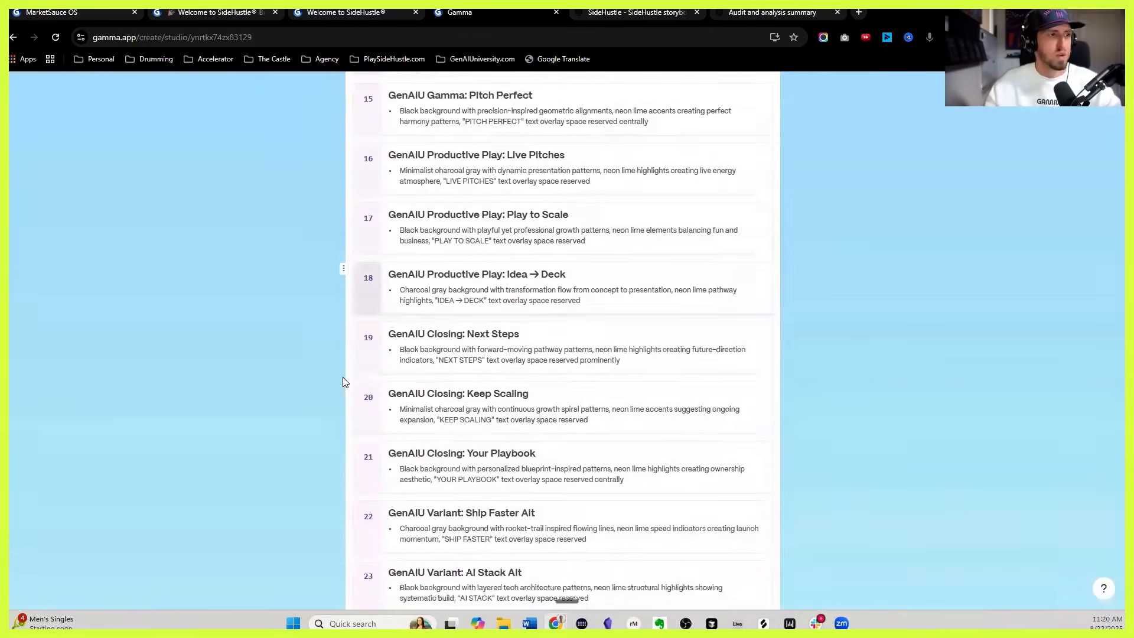
scroll(346, 377, "down", 3)
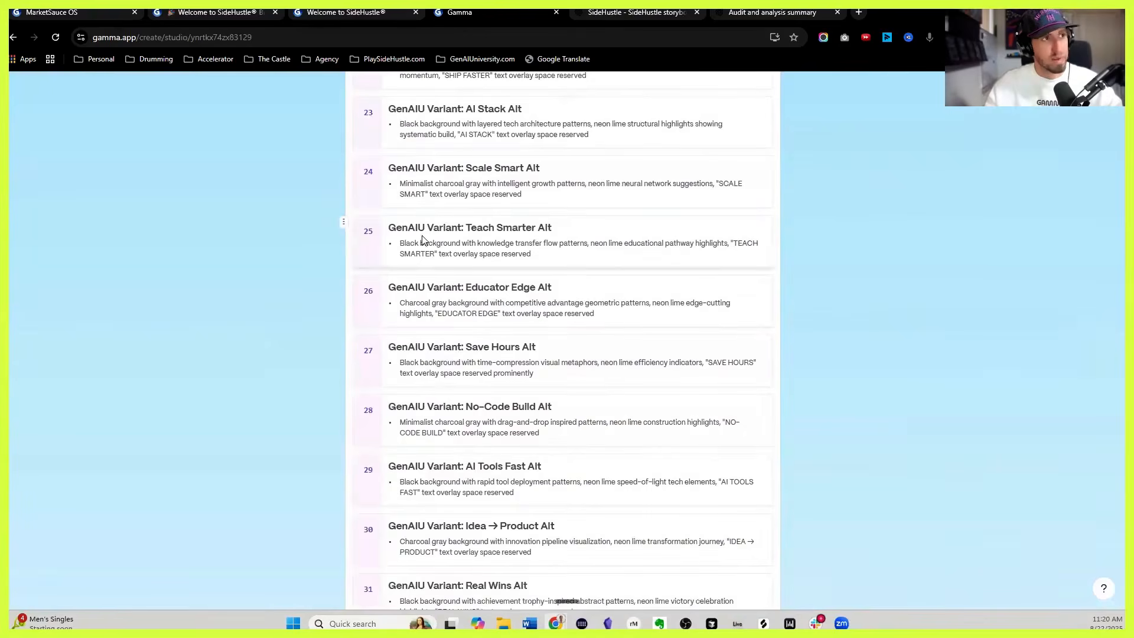
scroll(275, 304, "up", 20)
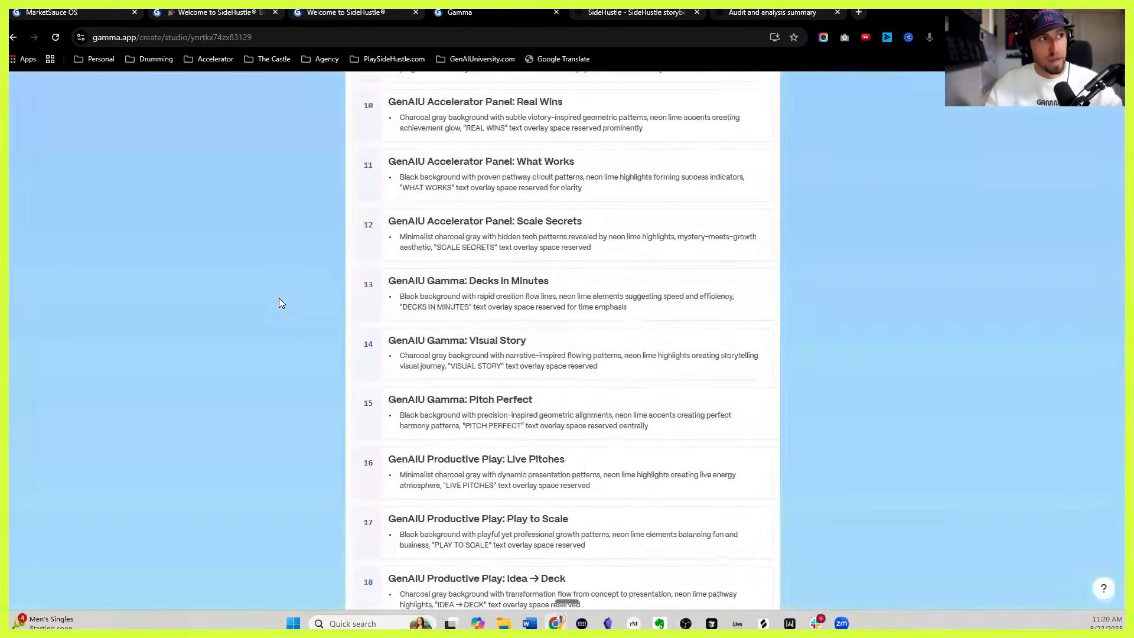
scroll(297, 374, "down", 6)
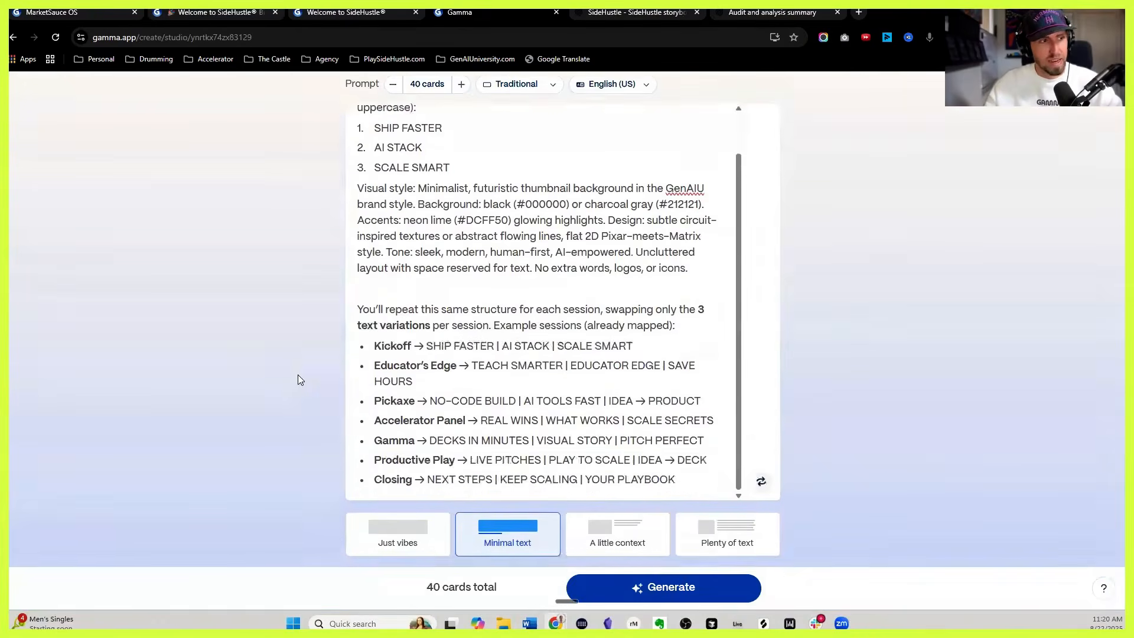
scroll(267, 416, "down", 2)
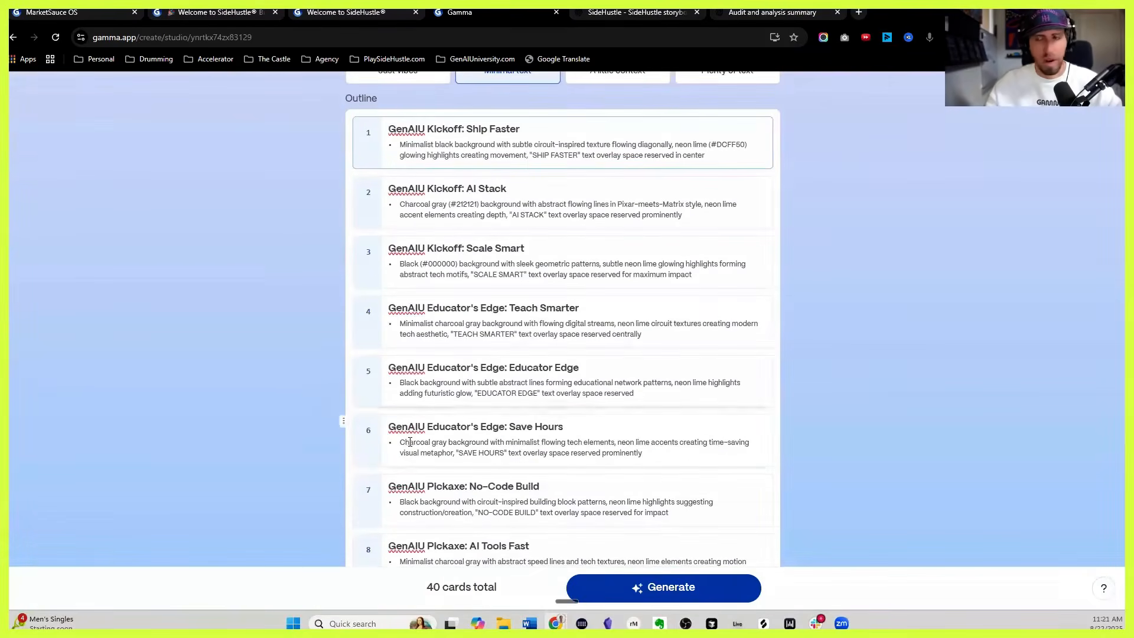
scroll(492, 426, "down", 2)
scroll(476, 428, "down", 2)
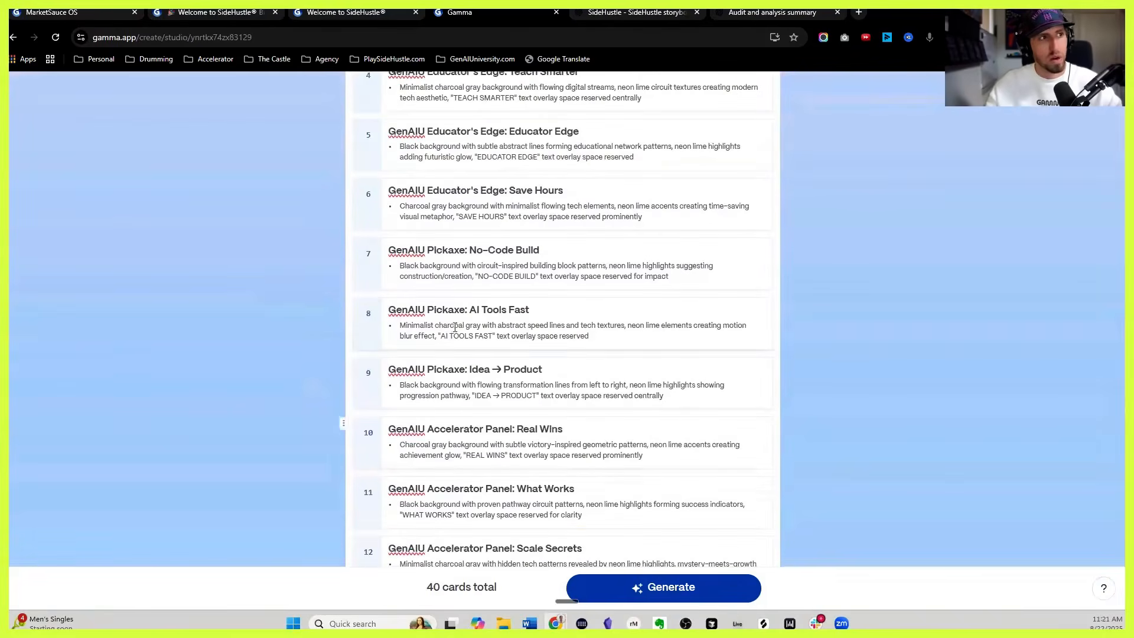
scroll(296, 335, "down", 17)
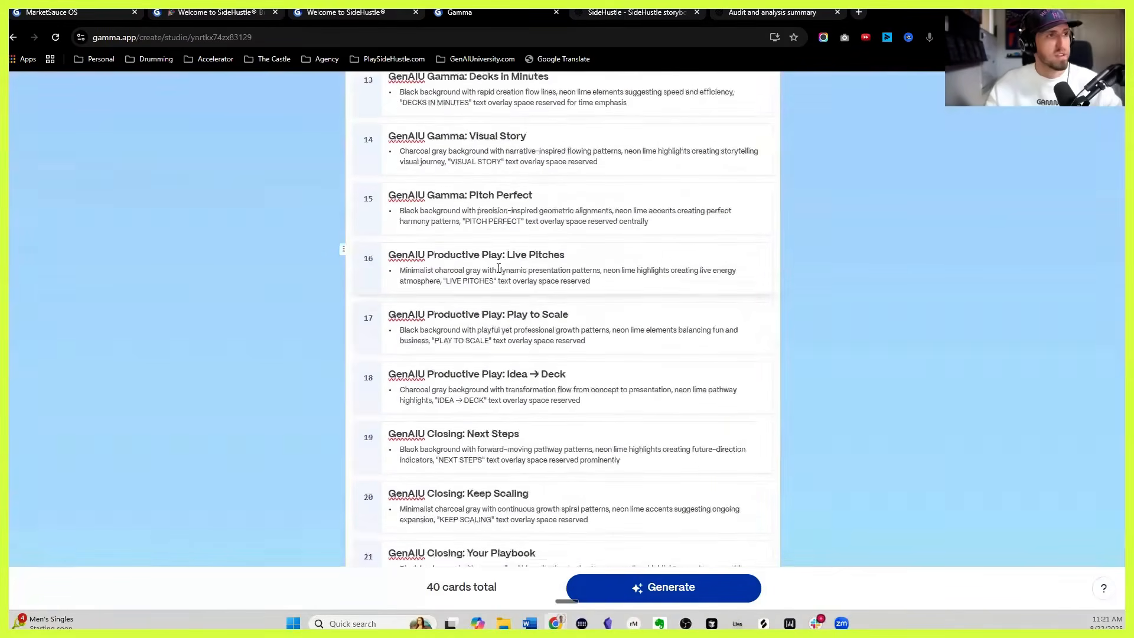
Step: Replace the custom image style prompt with the hand-drawn whiteboard and sticky-note style text from the clipboard
scroll(445, 400, "down", 20)
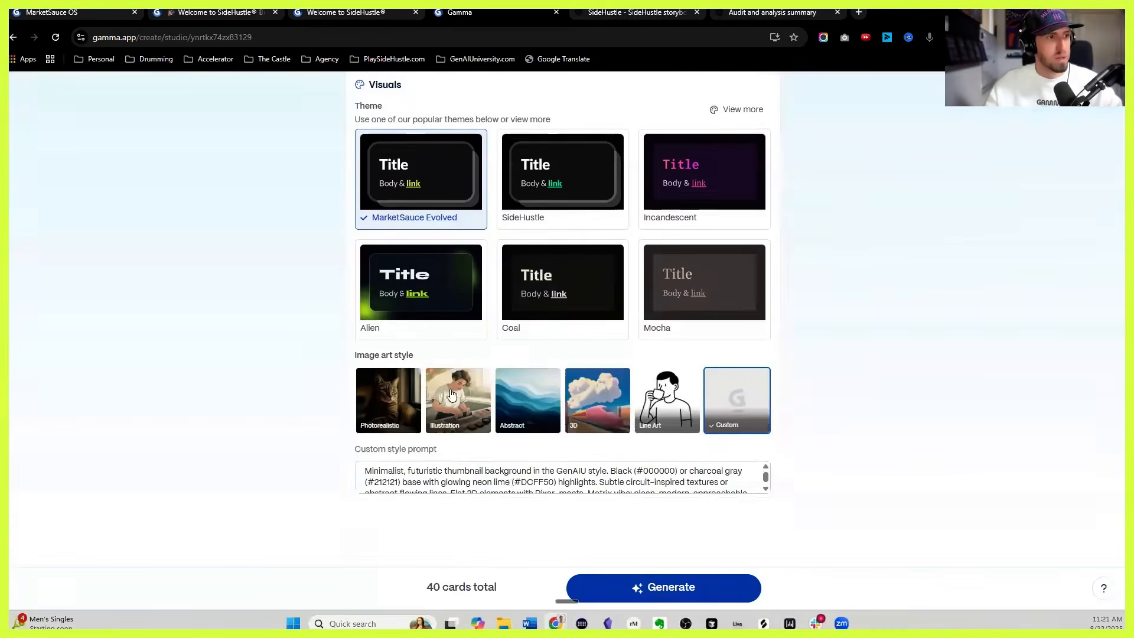
triple_click(509, 483)
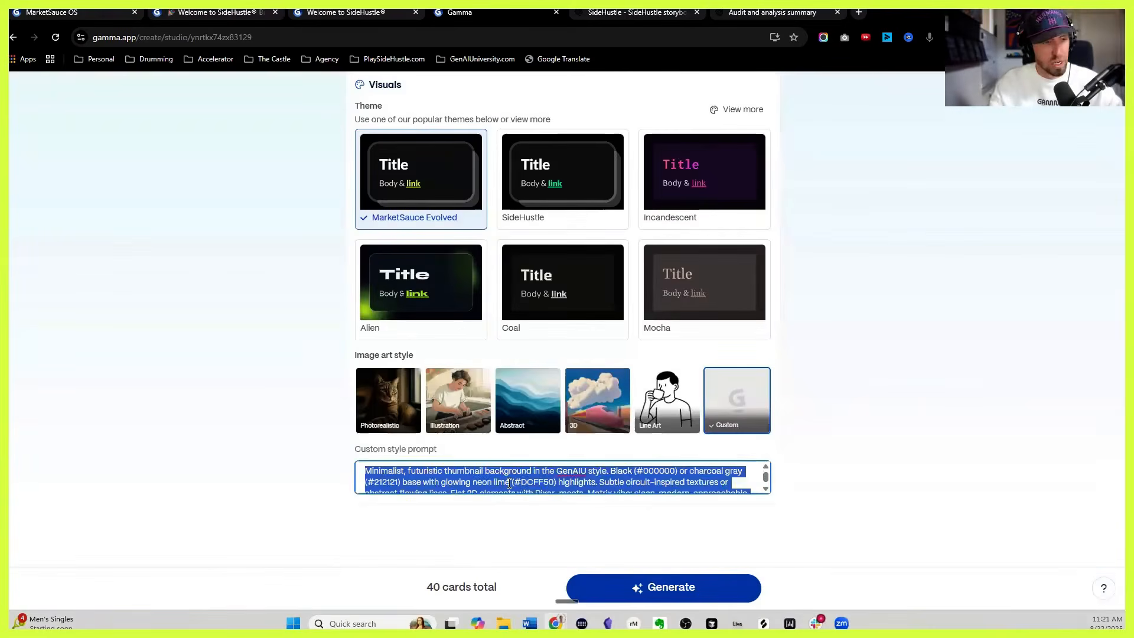
key("BackSpace")
key("ctrl+v")
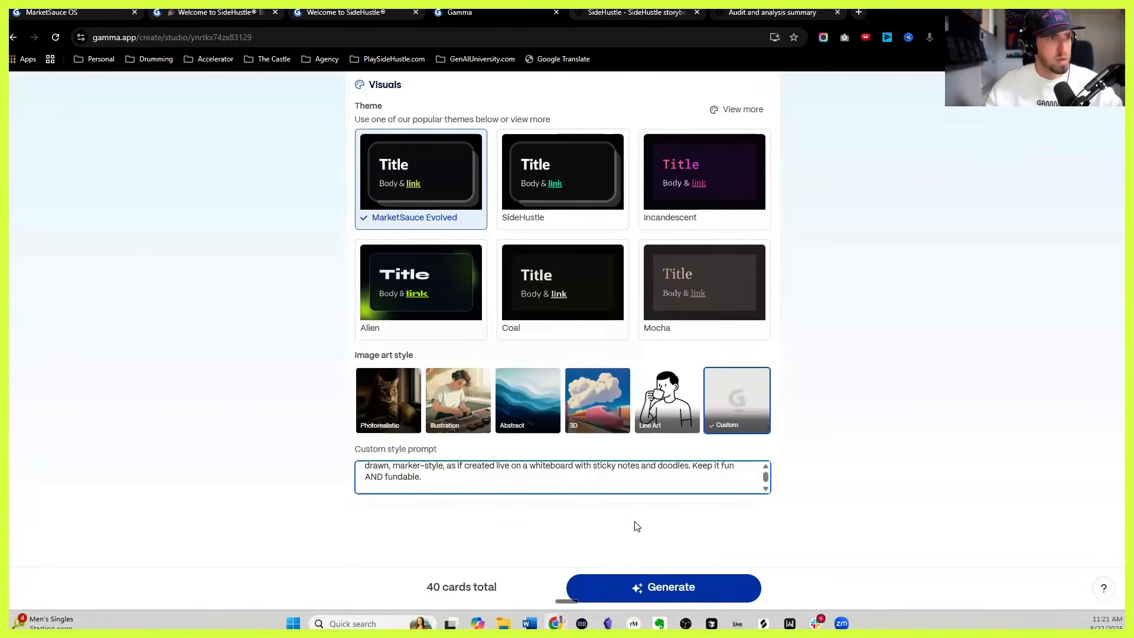
Step: Replace Gamma's custom image style prompt with ChatGPT's Kickoff & Tools Showcase example prompt and generate the presentation
key("ctrl+Tab")
key("ctrl+Tab")
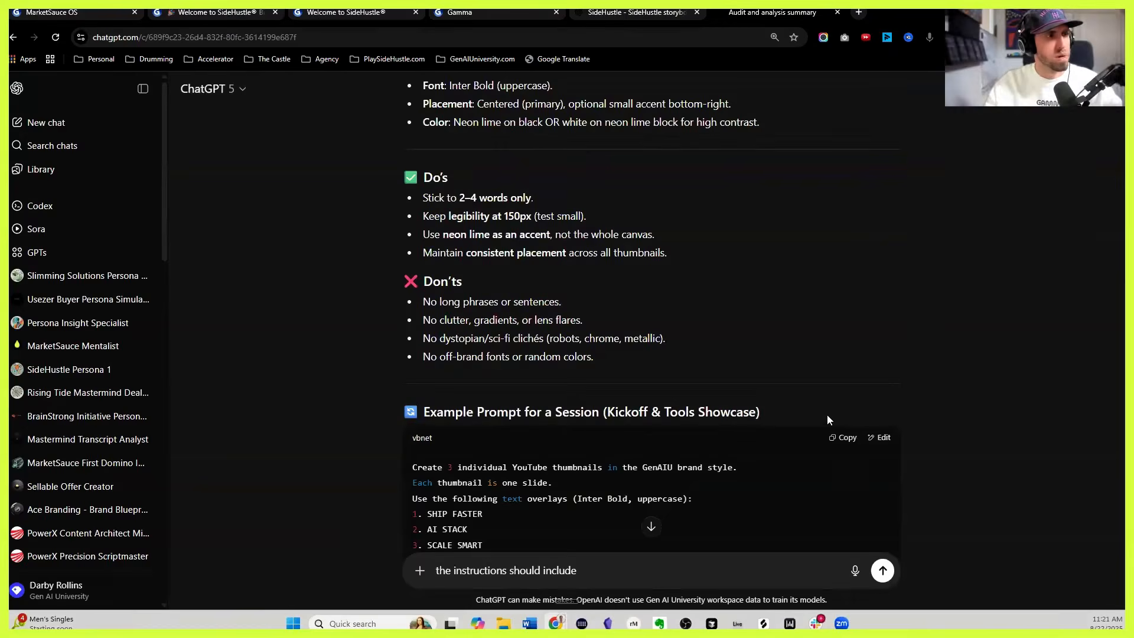
left_click(844, 440)
key("ctrl+shift+Tab")
key("ctrl+shift+Tab")
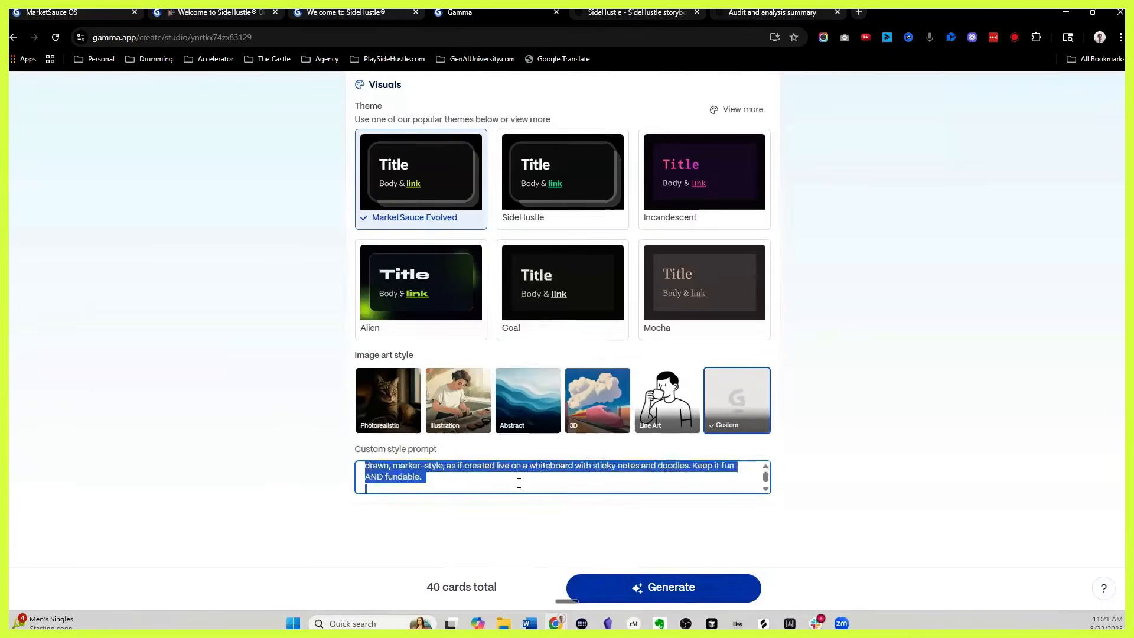
key("ctrl+v")
left_click(661, 590)
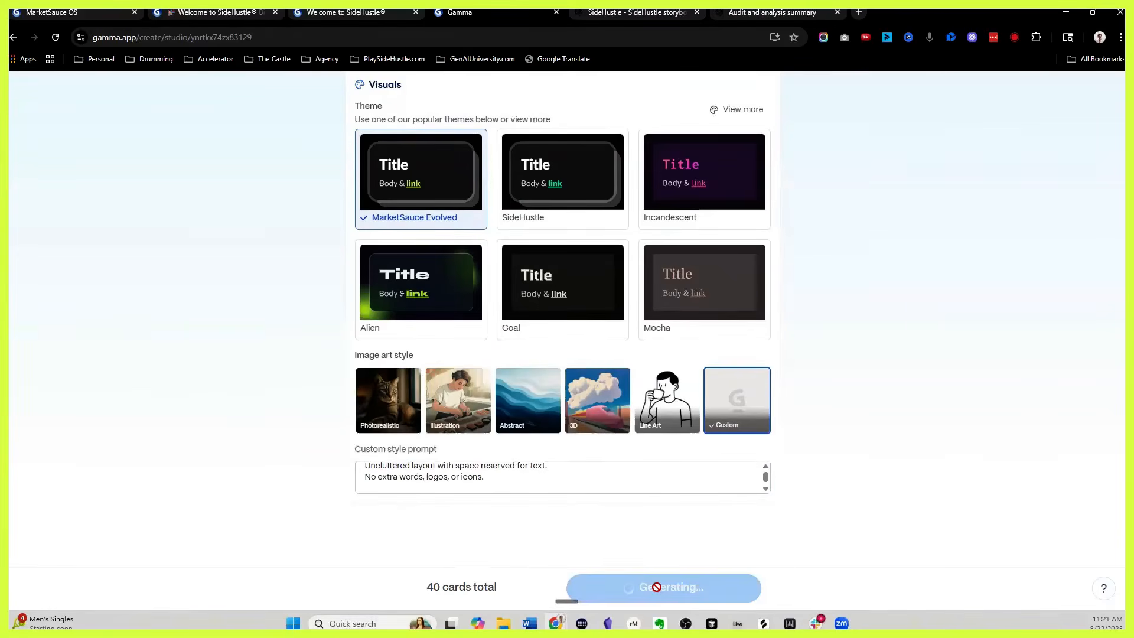
Step: Switch to ChatGPT, look back through the style guide, and select the Re-Usable Session Template list from Kickoff to Closing
left_click(766, 18)
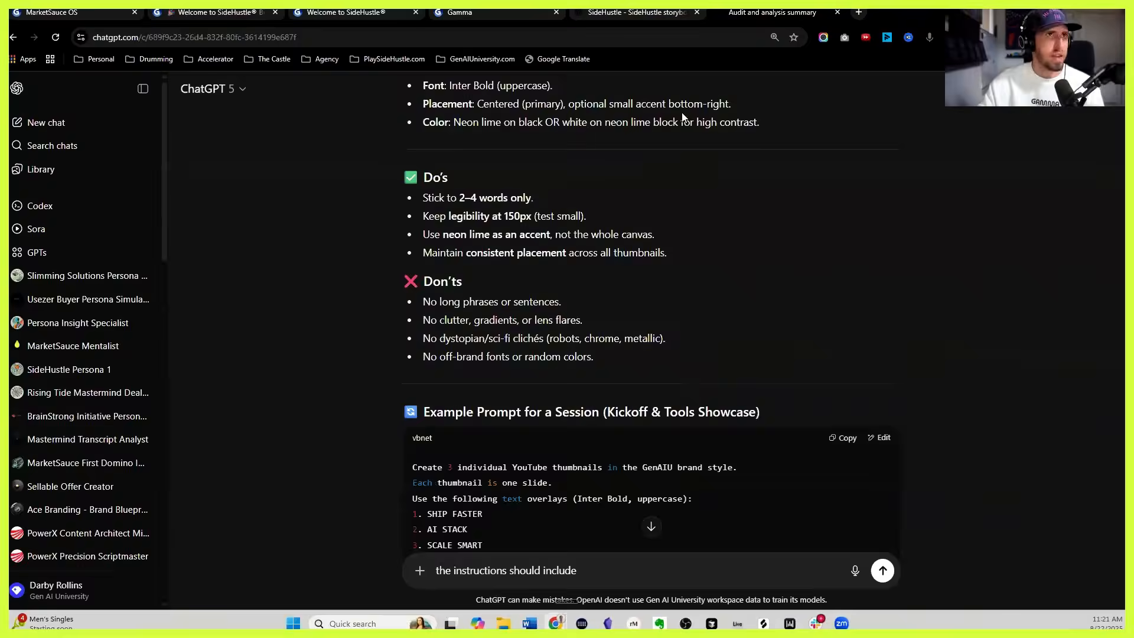
scroll(641, 189, "up", 10)
scroll(638, 192, "up", 3)
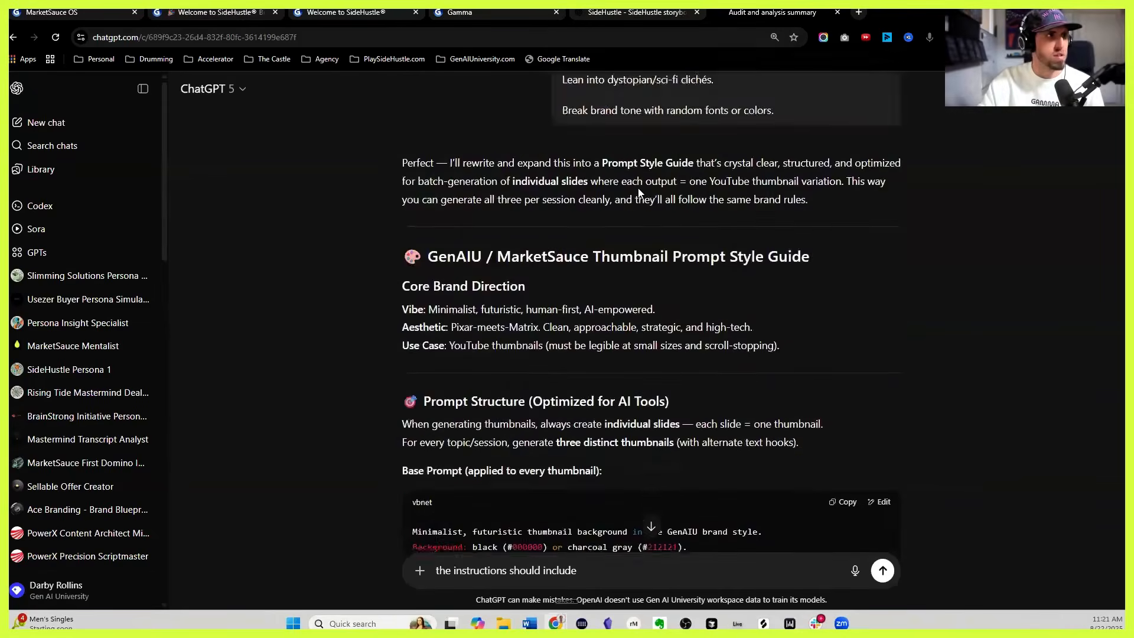
scroll(638, 189, "down", 20)
scroll(440, 337, "up", 2)
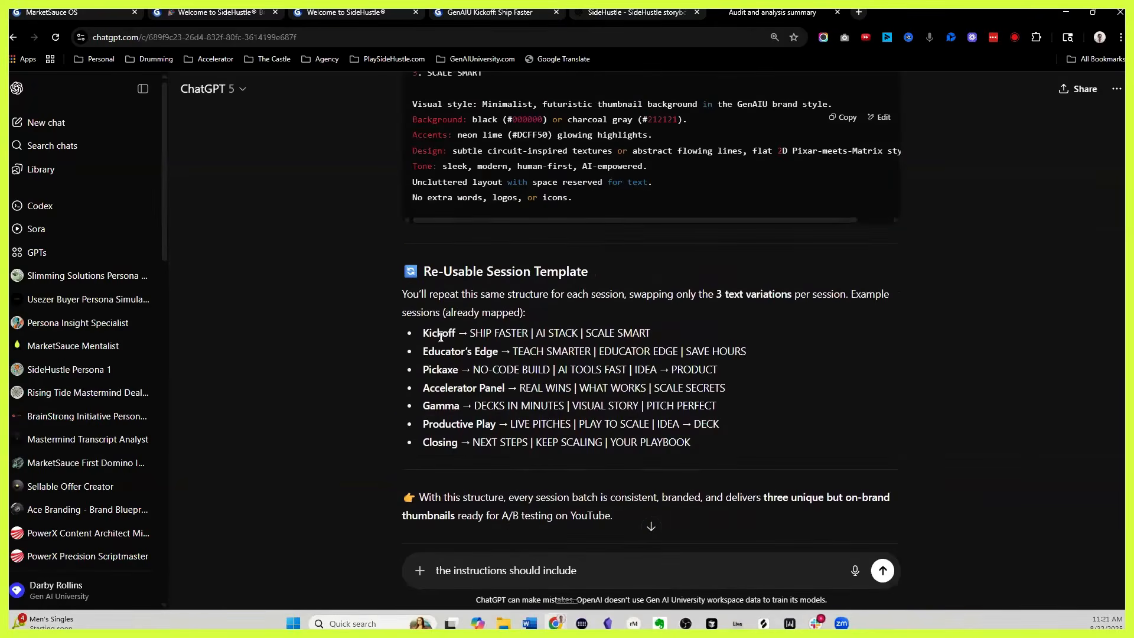
left_click_drag(424, 330, 692, 444)
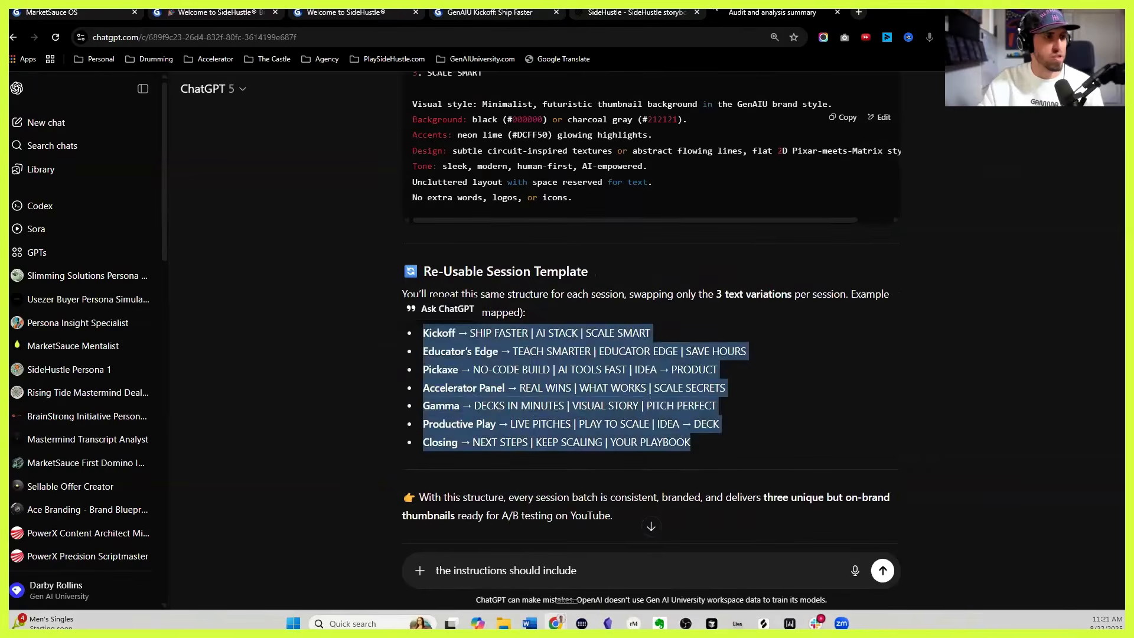
Step: Return to the generated Gamma presentation and examine the first two SHIP FASTER thumbnail slides
left_click(496, 12)
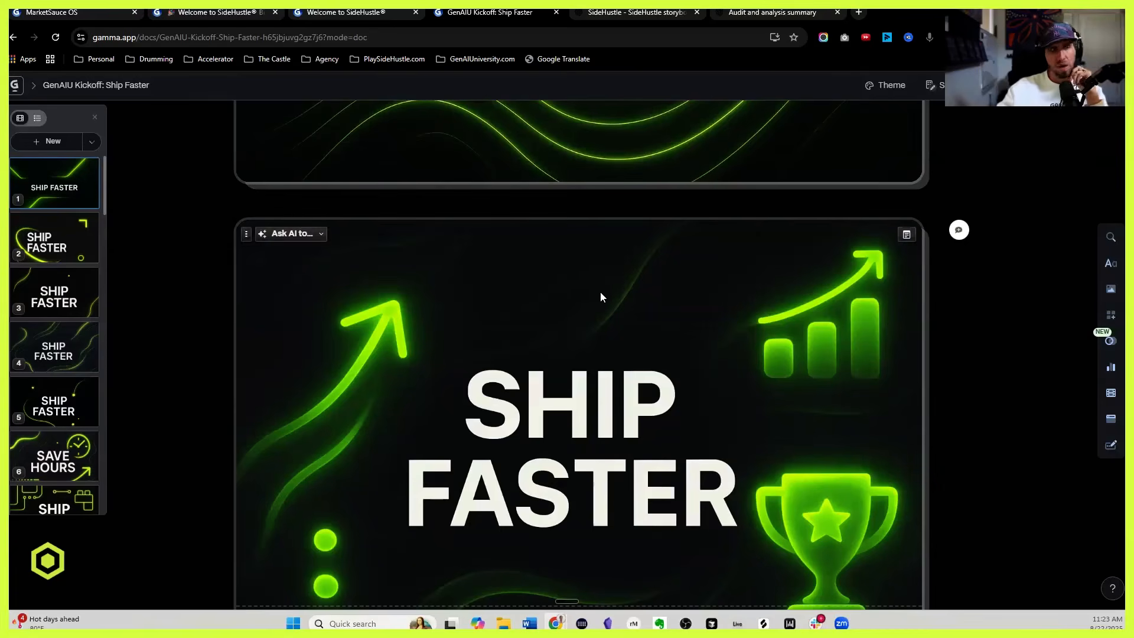
left_click(68, 177)
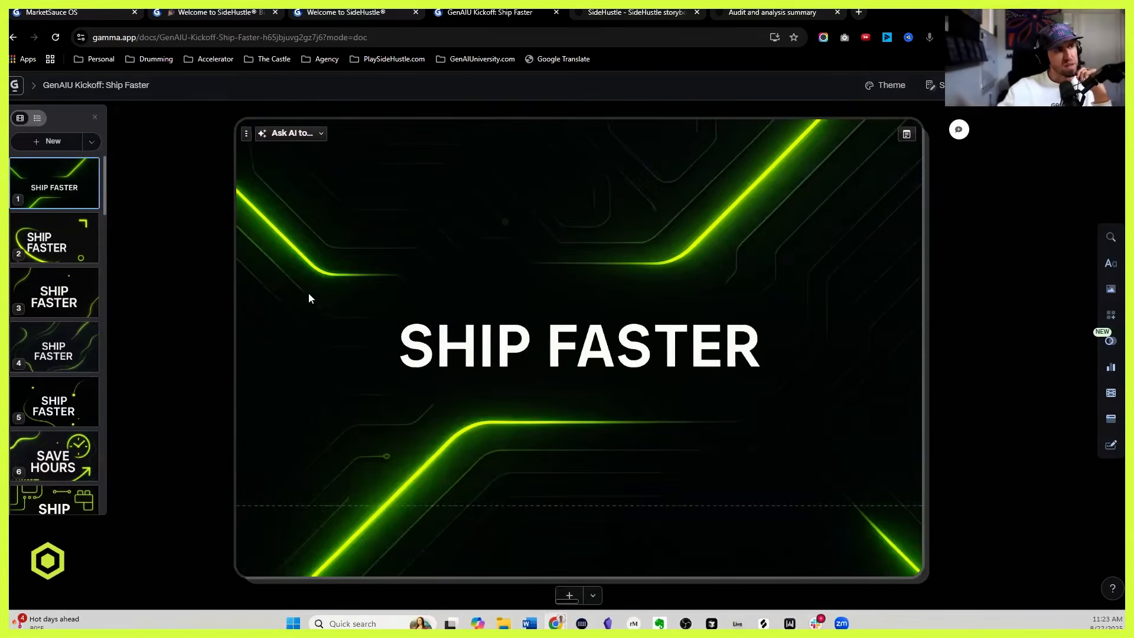
left_click(64, 239)
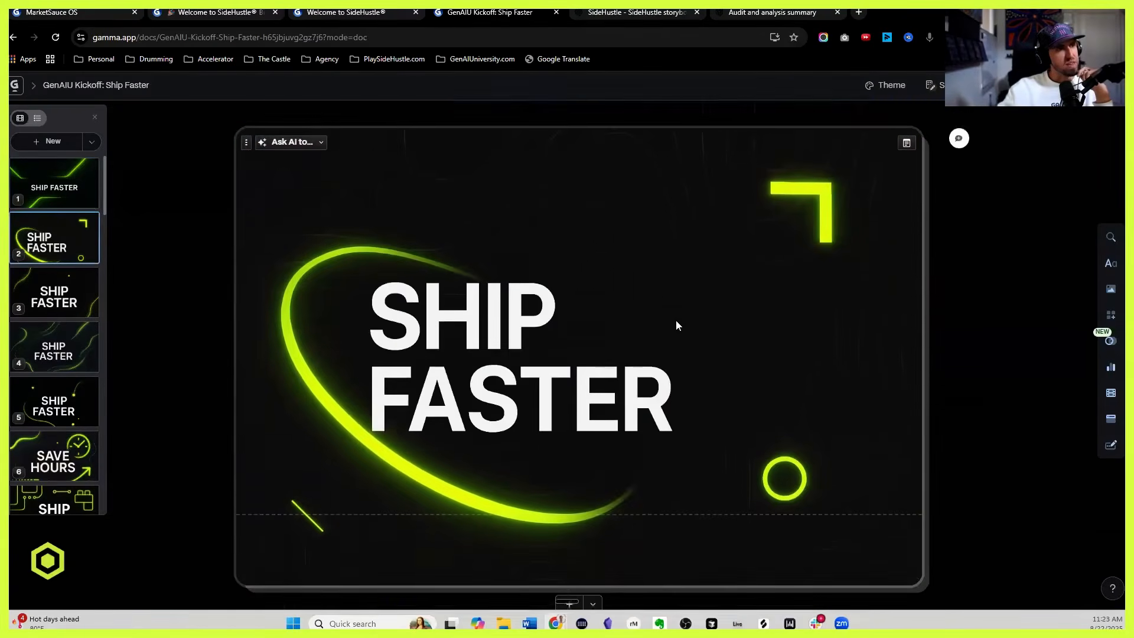
scroll(676, 325, "down", 1)
scroll(556, 289, "up", 1)
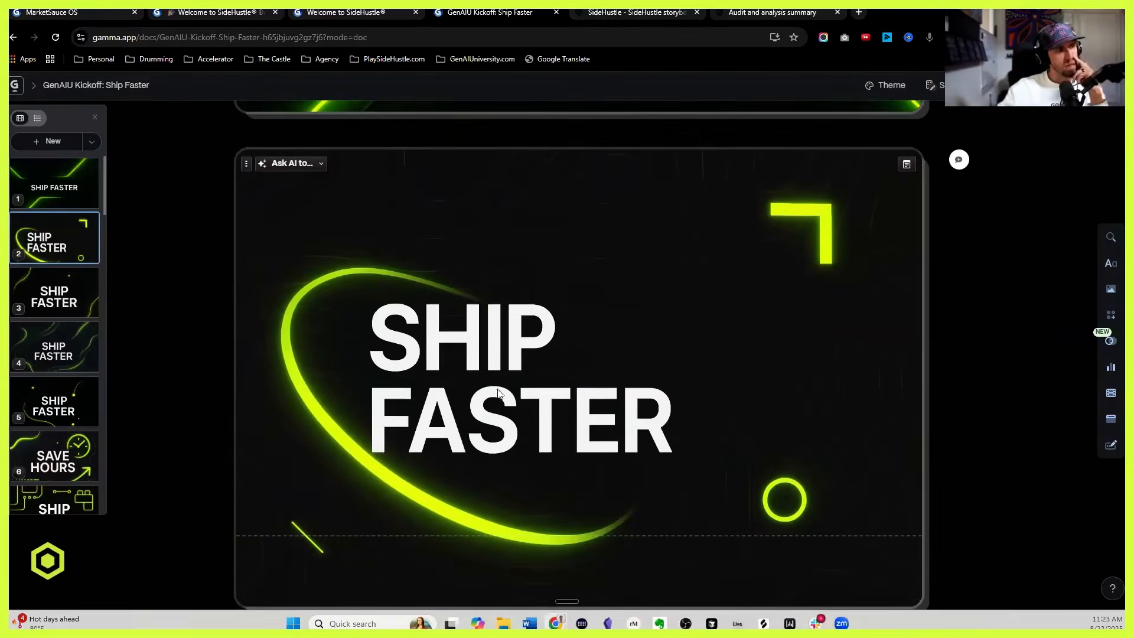
Step: Examine the generated thumbnail slides from the third SHIP FASTER slide through the TEACH SMARTER slide with the lightbulb and book
left_click(55, 294)
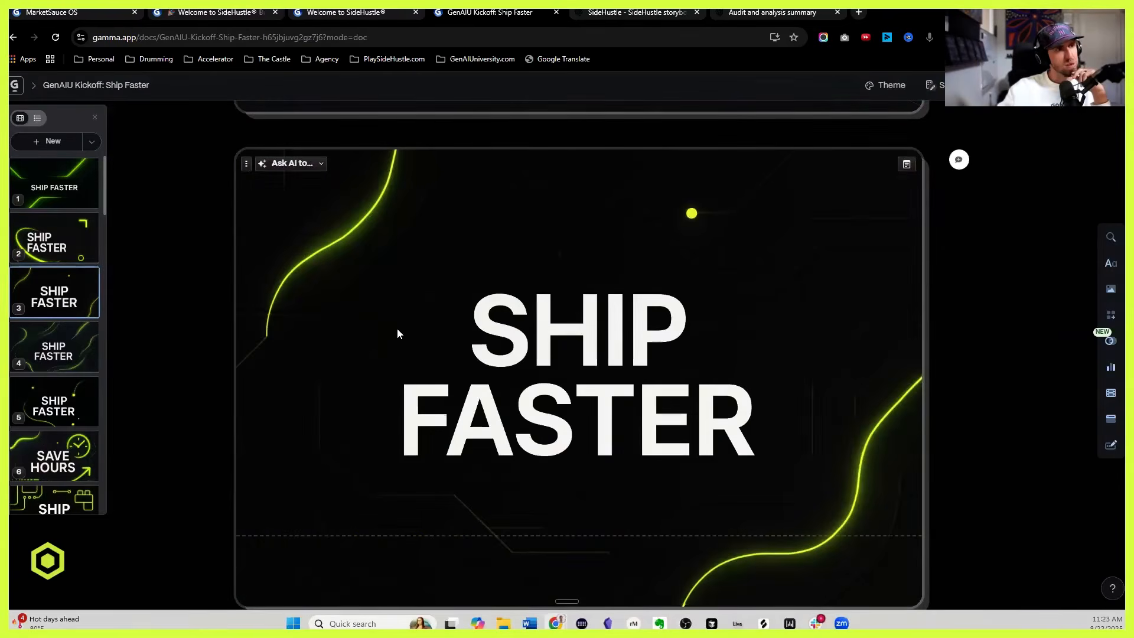
left_click(42, 345)
scroll(313, 309, "down", 10)
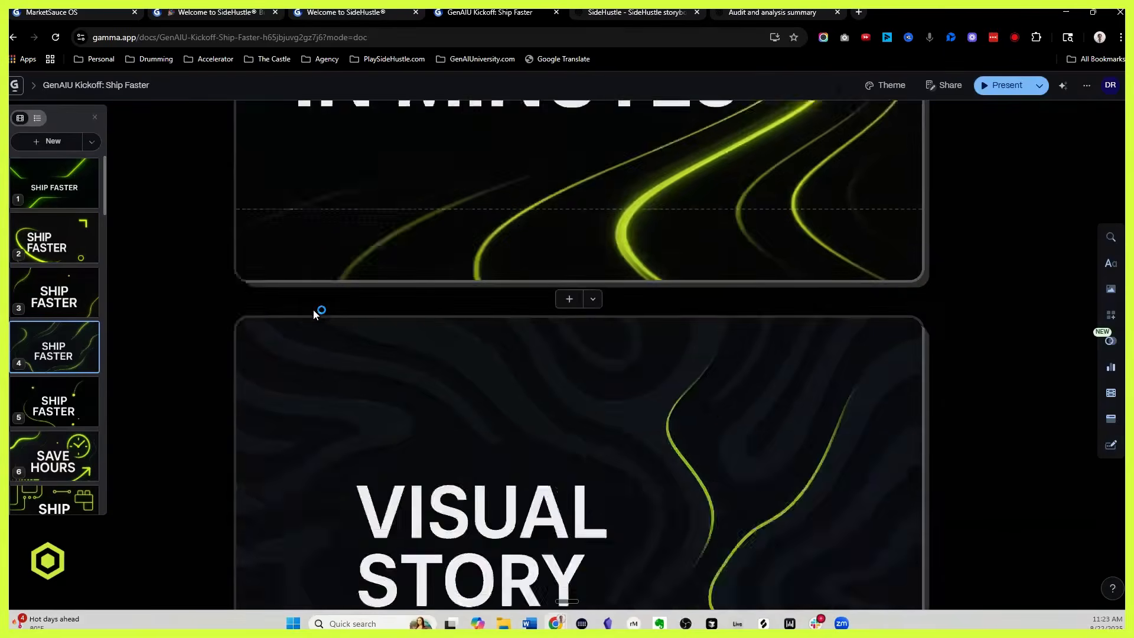
scroll(313, 309, "down", 6)
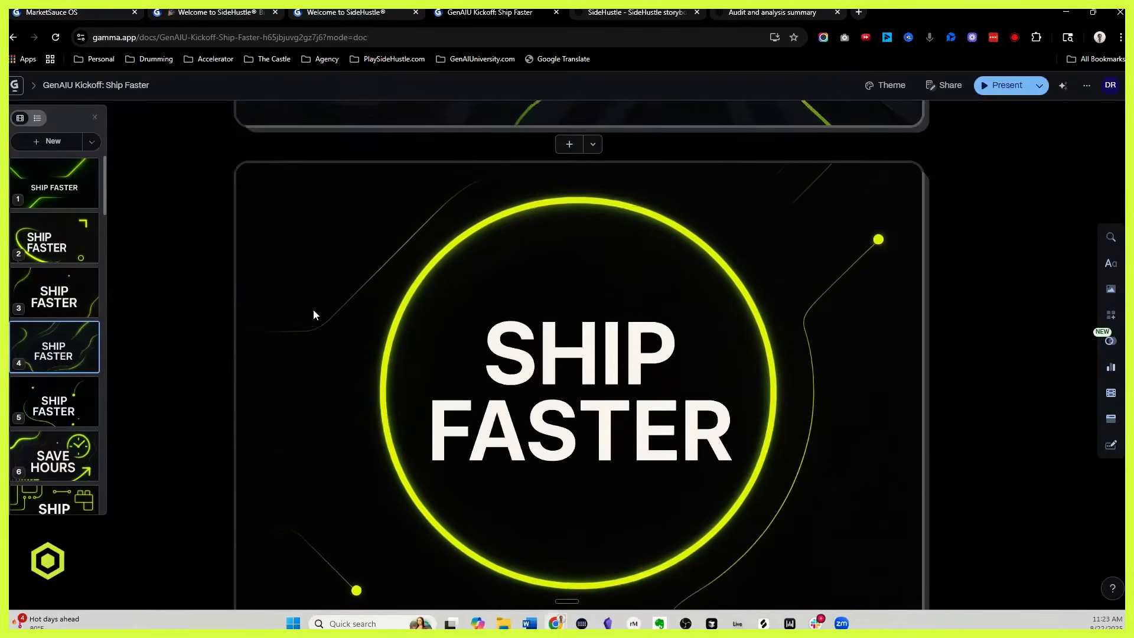
scroll(313, 309, "down", 6)
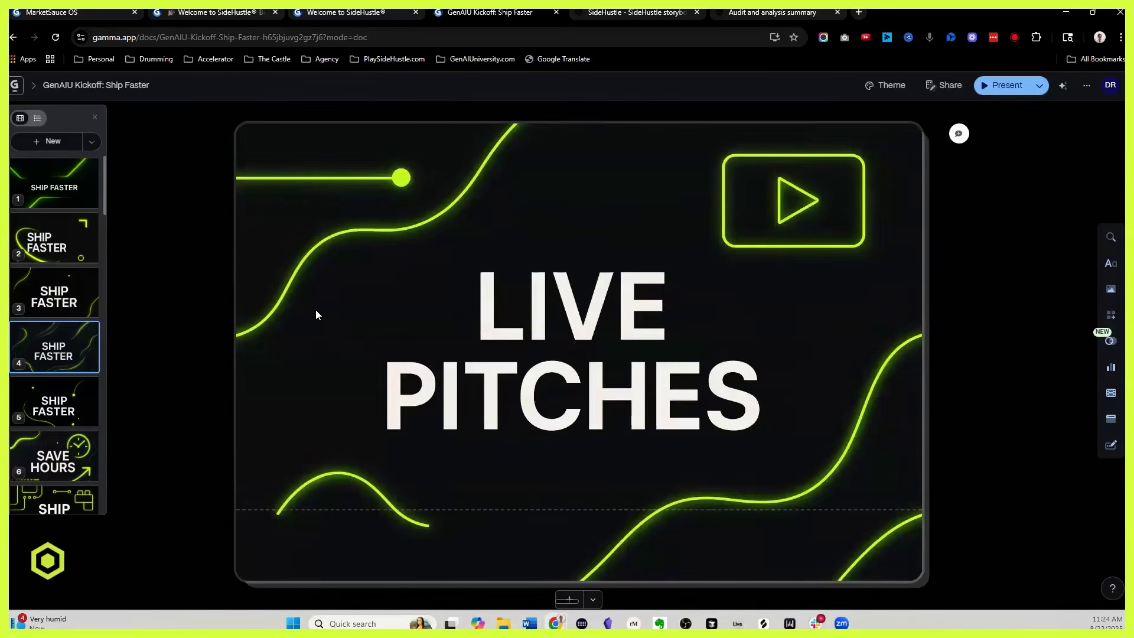
scroll(315, 310, "down", 8)
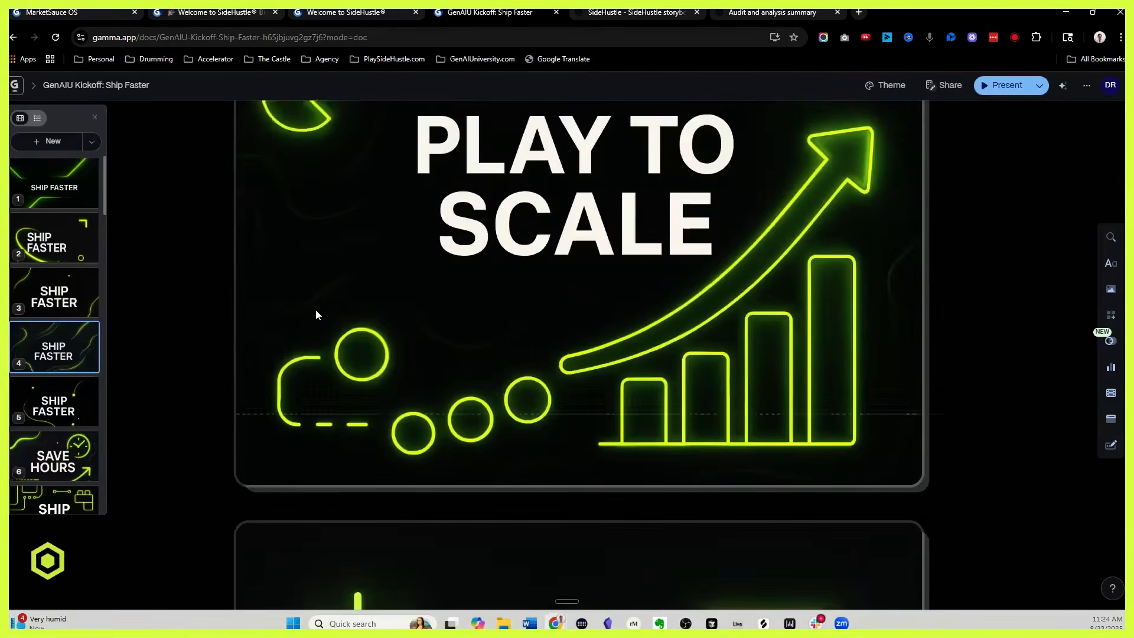
scroll(315, 310, "down", 8)
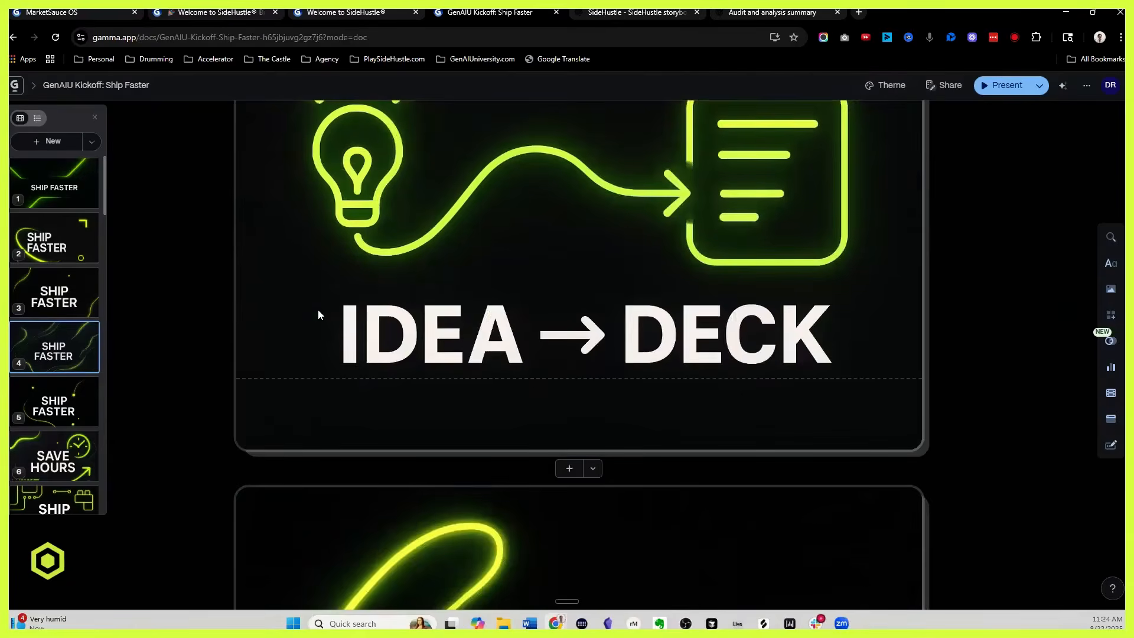
scroll(180, 282, "down", 3)
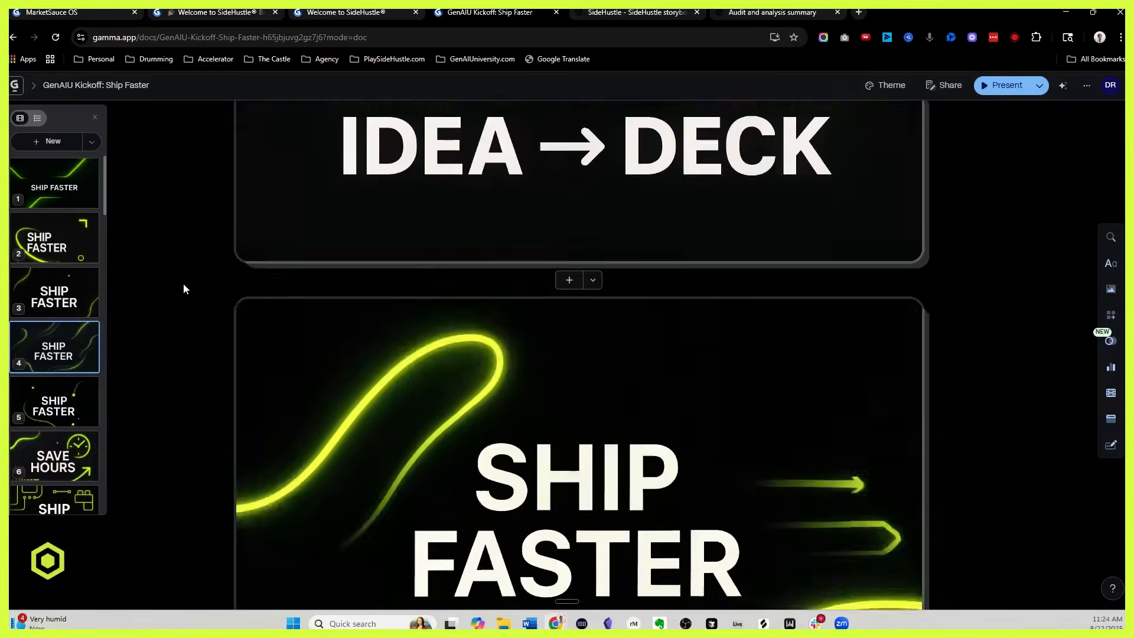
scroll(184, 288, "down", 3)
scroll(184, 288, "down", 5)
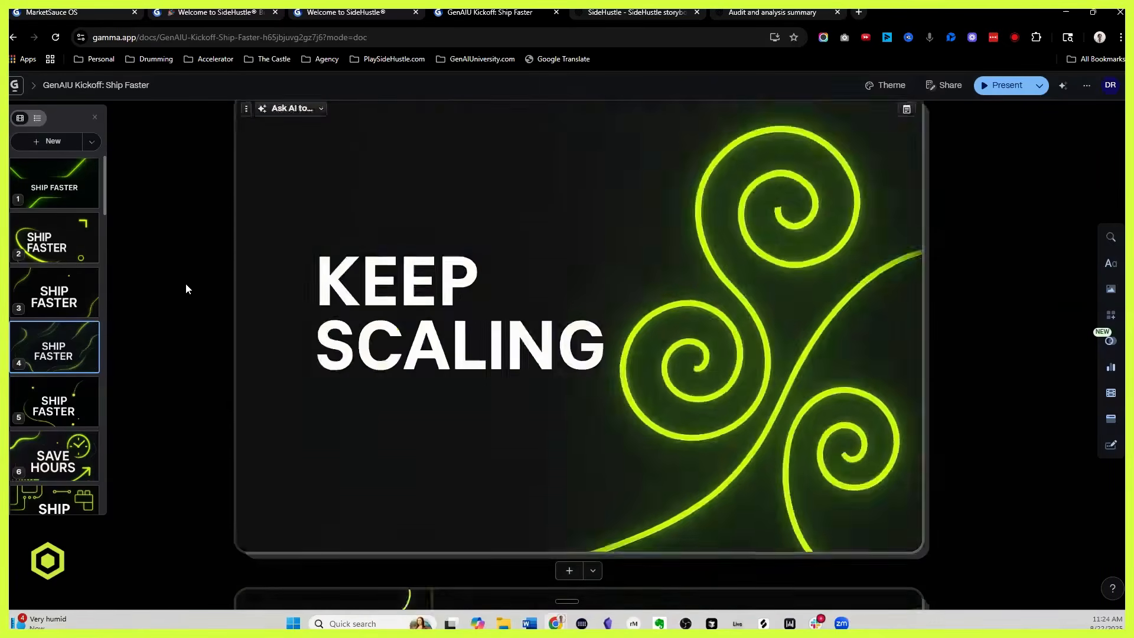
scroll(186, 283, "down", 15)
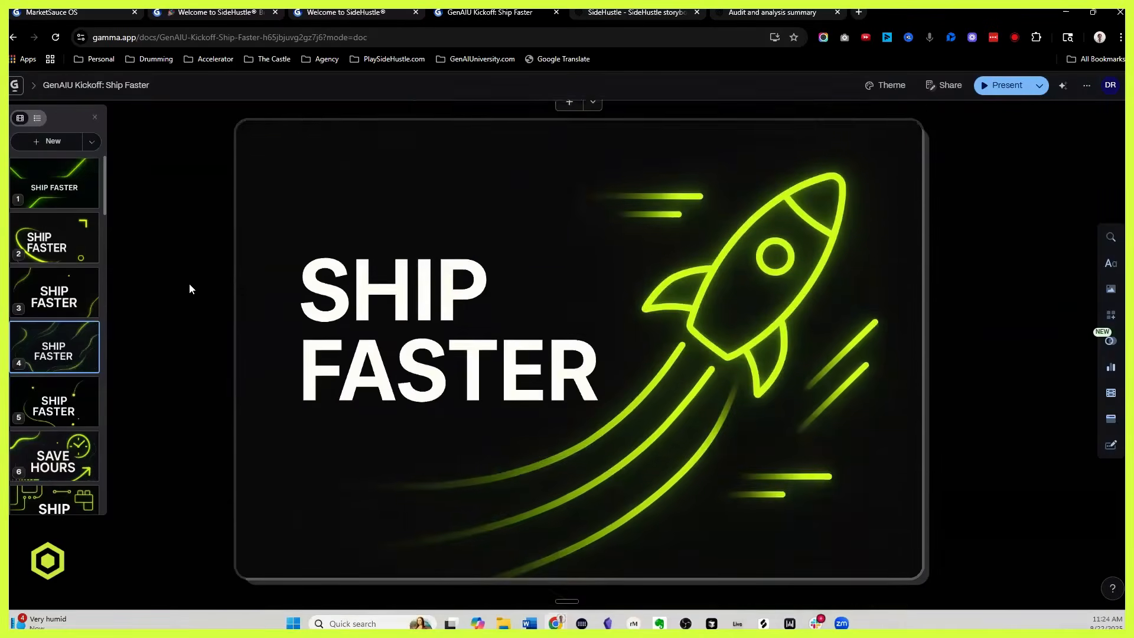
scroll(189, 288, "down", 10)
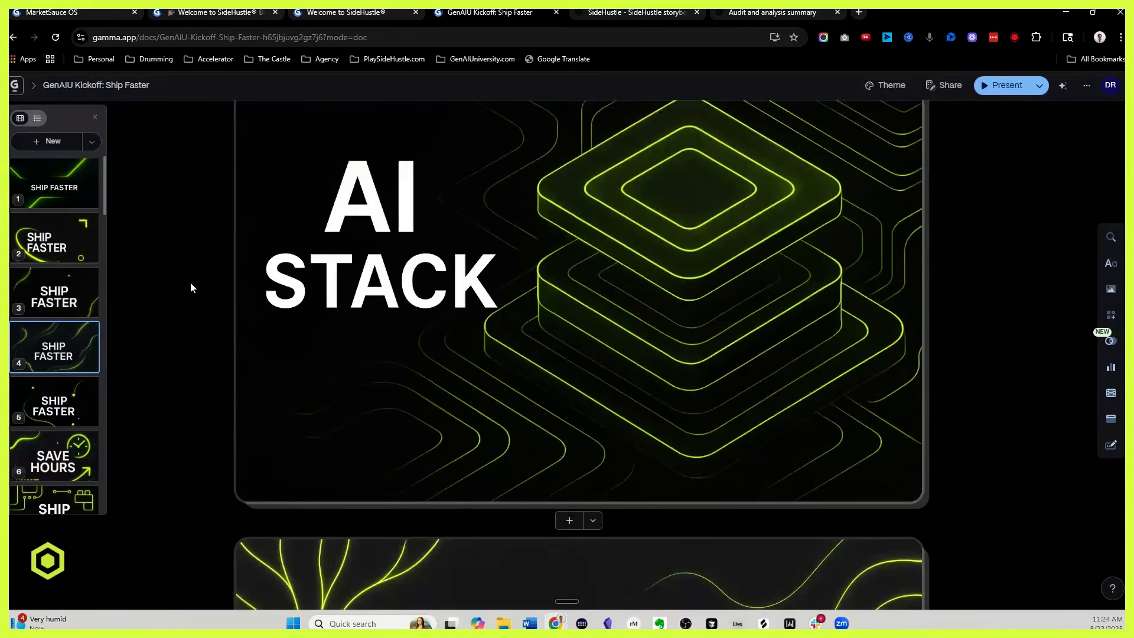
scroll(191, 288, "down", 8)
scroll(192, 287, "down", 7)
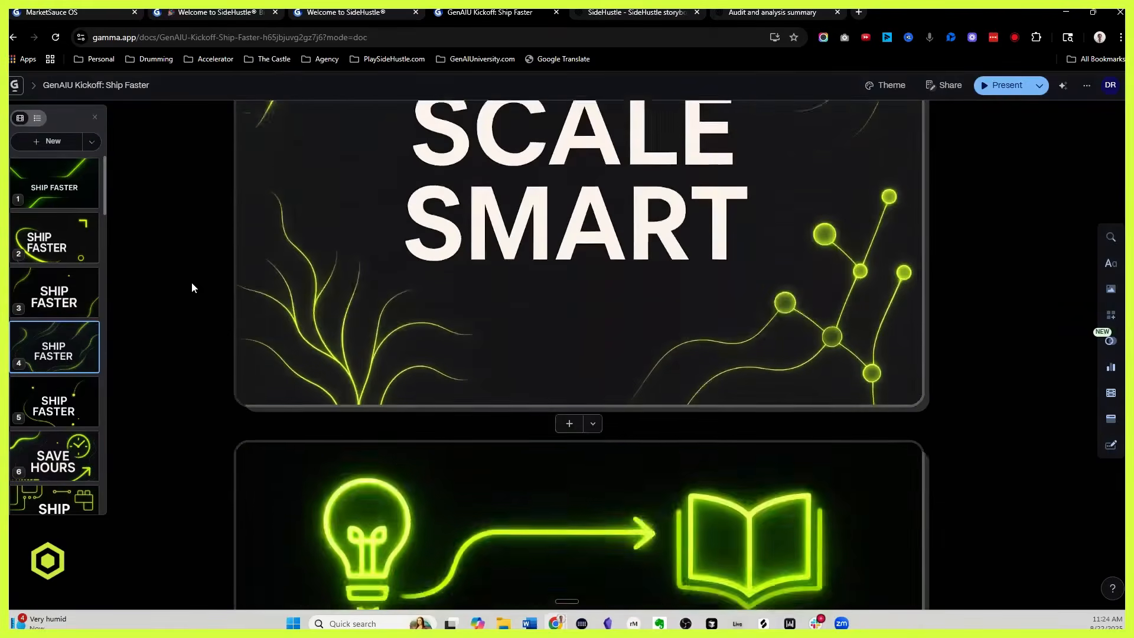
scroll(194, 287, "down", 8)
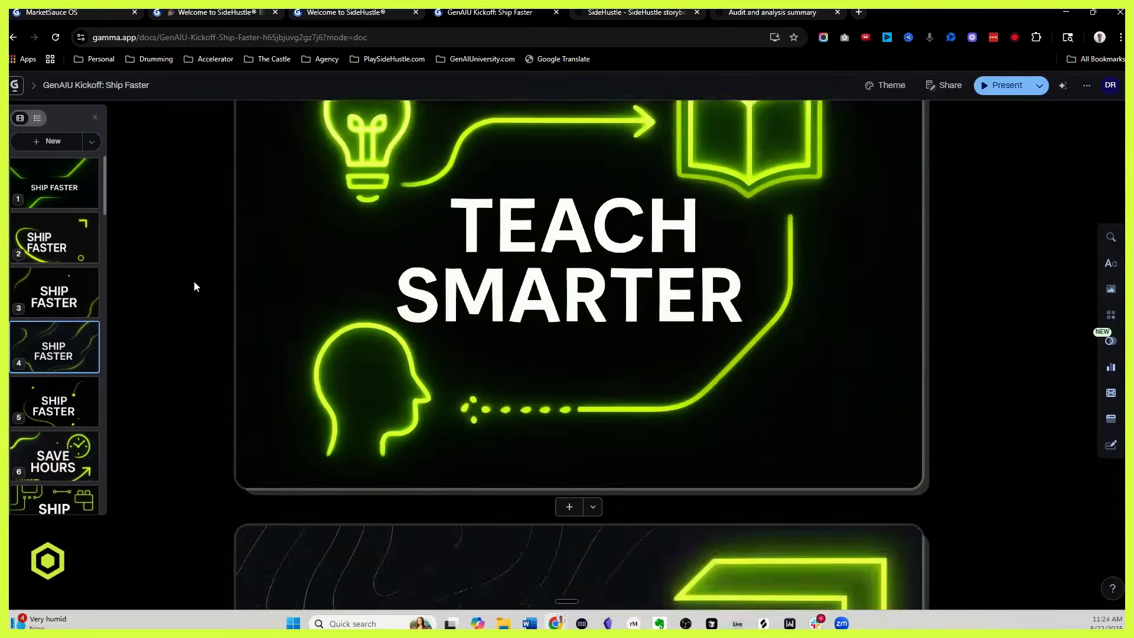
scroll(194, 287, "up", 7)
scroll(193, 281, "up", 3)
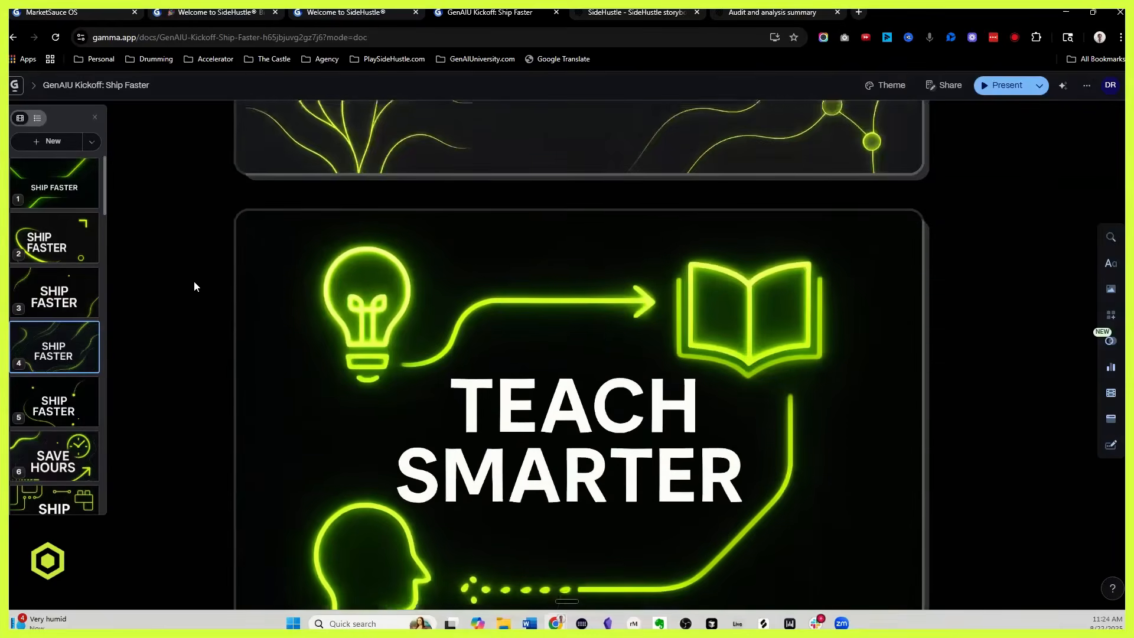
scroll(195, 281, "down", 2)
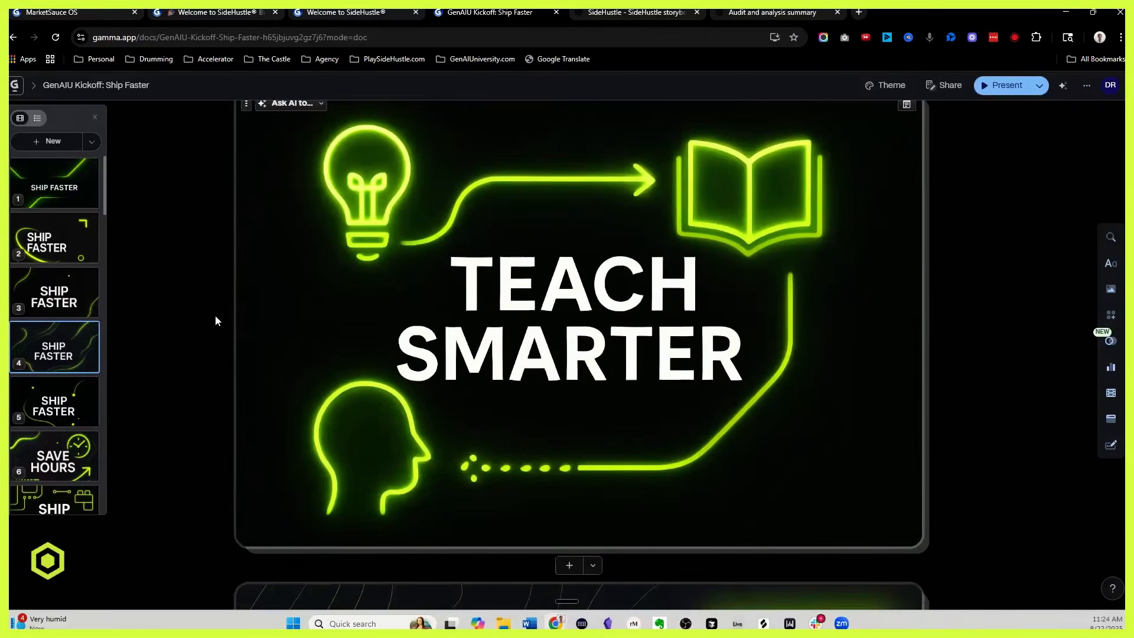
Step: Review the remaining thumbnails through the final slide 40, and revisit DECKS IN MINUTES and SCALE SECRETS on slides 13 and 12
scroll(216, 313, "down", 5)
scroll(216, 312, "down", 20)
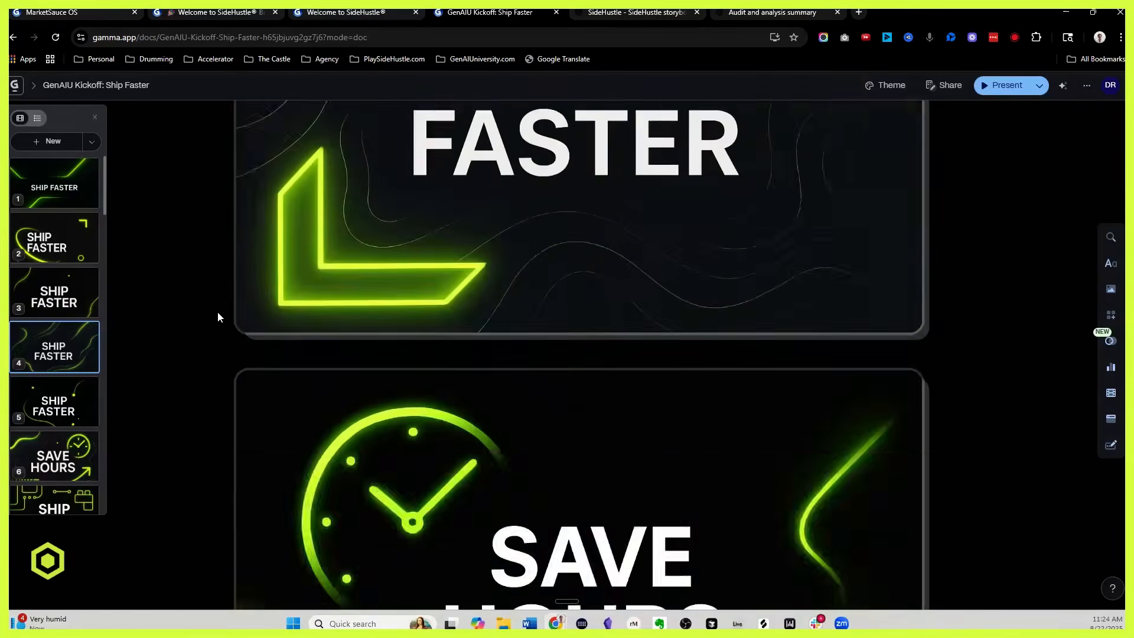
scroll(229, 310, "down", 14)
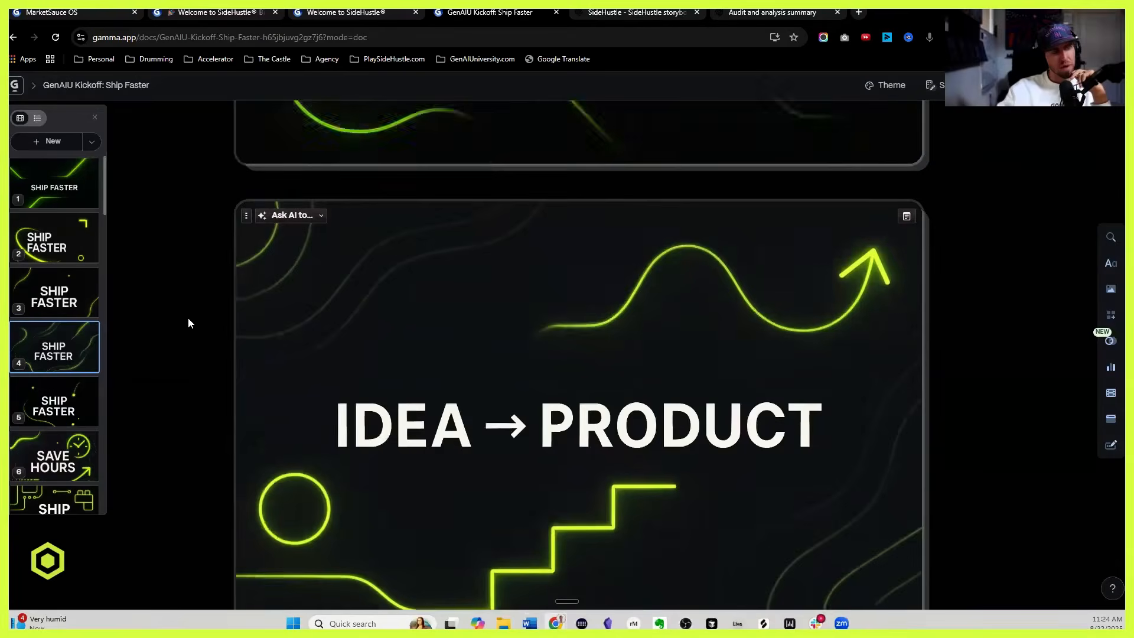
scroll(195, 320, "down", 3)
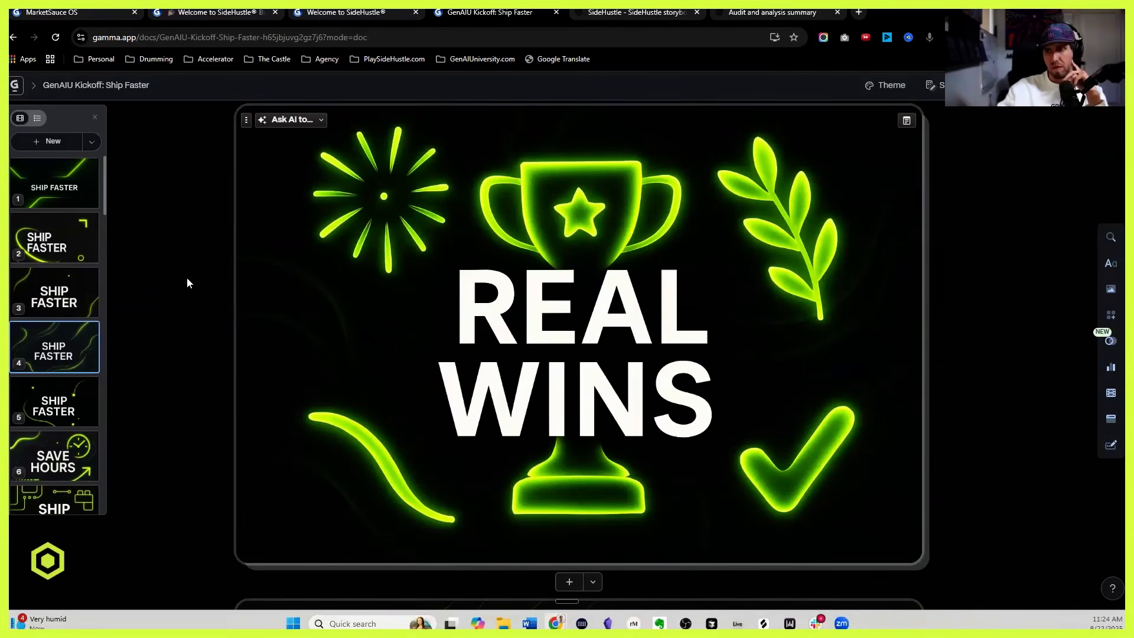
scroll(190, 278, "down", 5)
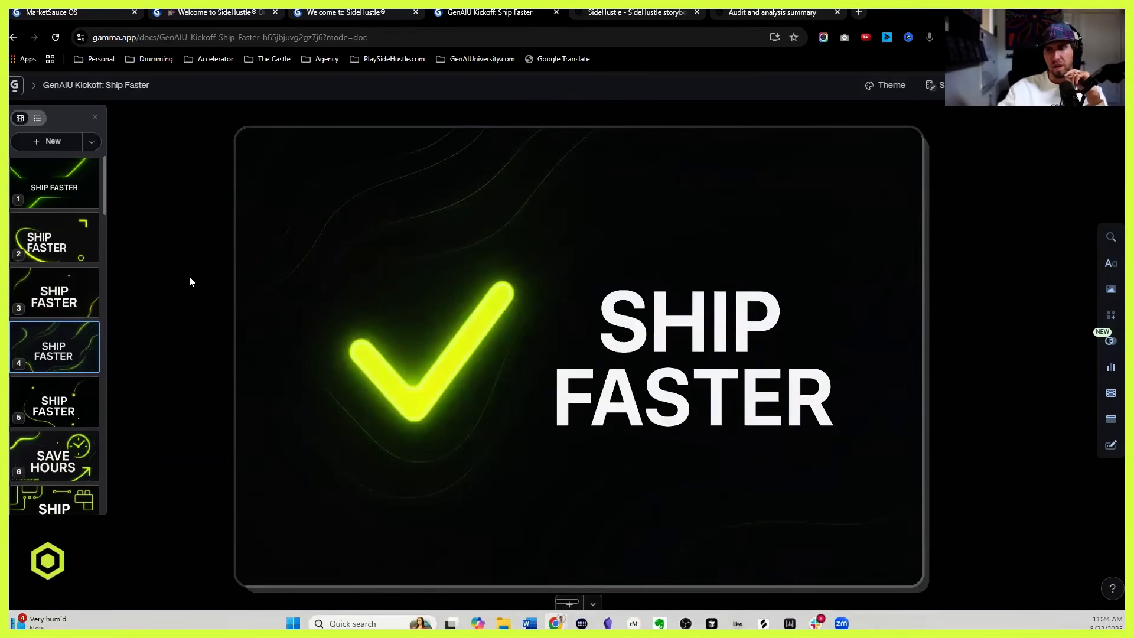
scroll(189, 276, "down", 5)
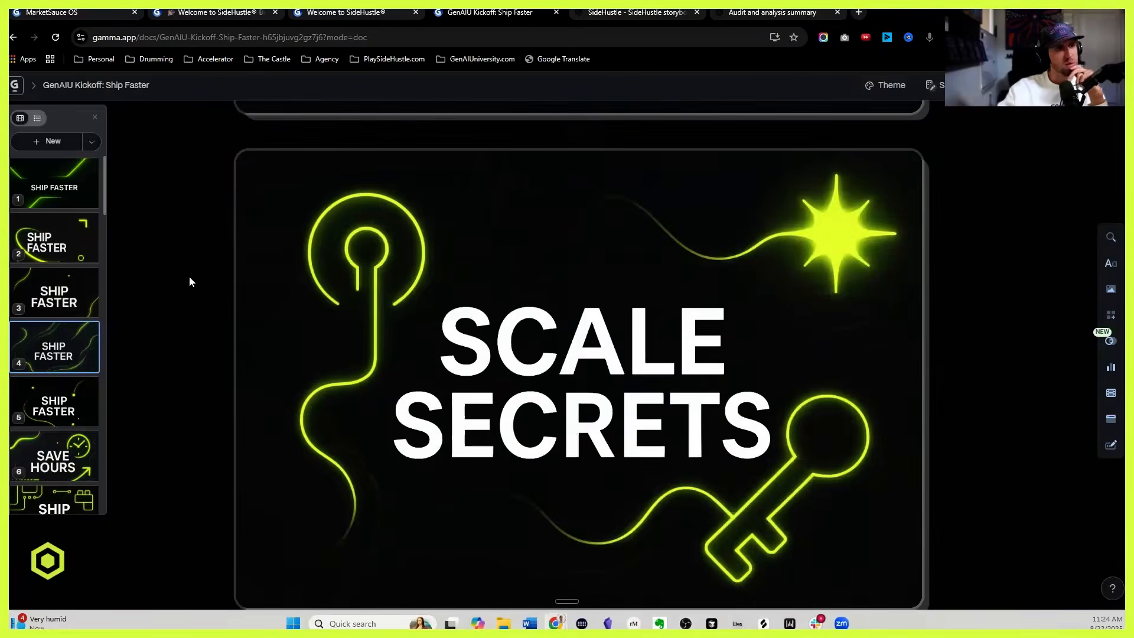
scroll(189, 276, "up", 5)
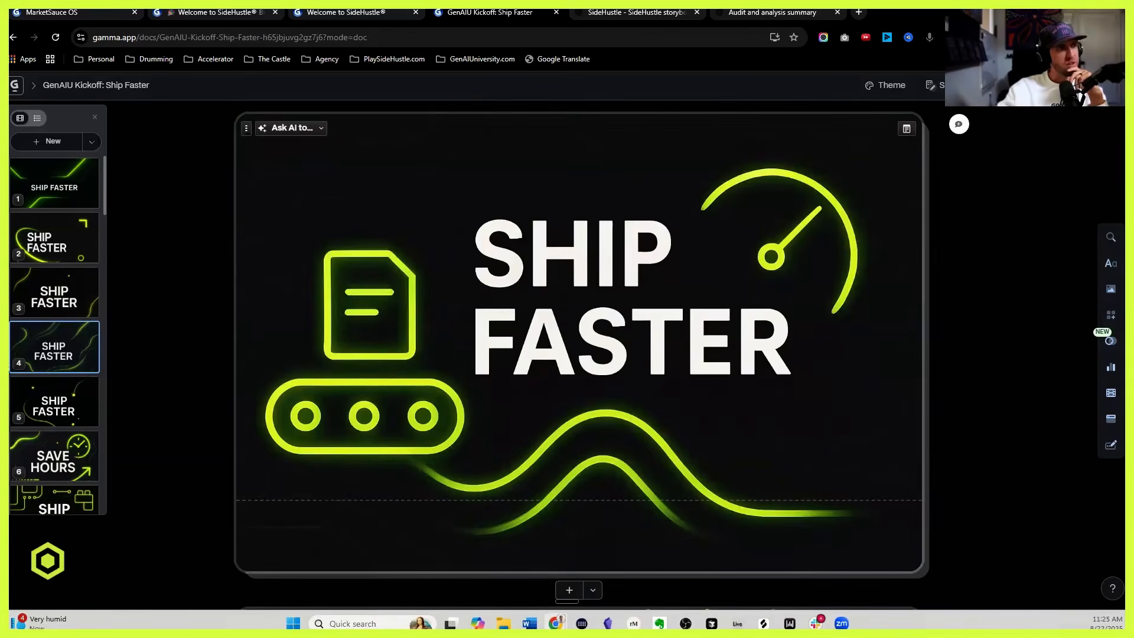
scroll(78, 341, "down", 10)
scroll(79, 341, "down", 20)
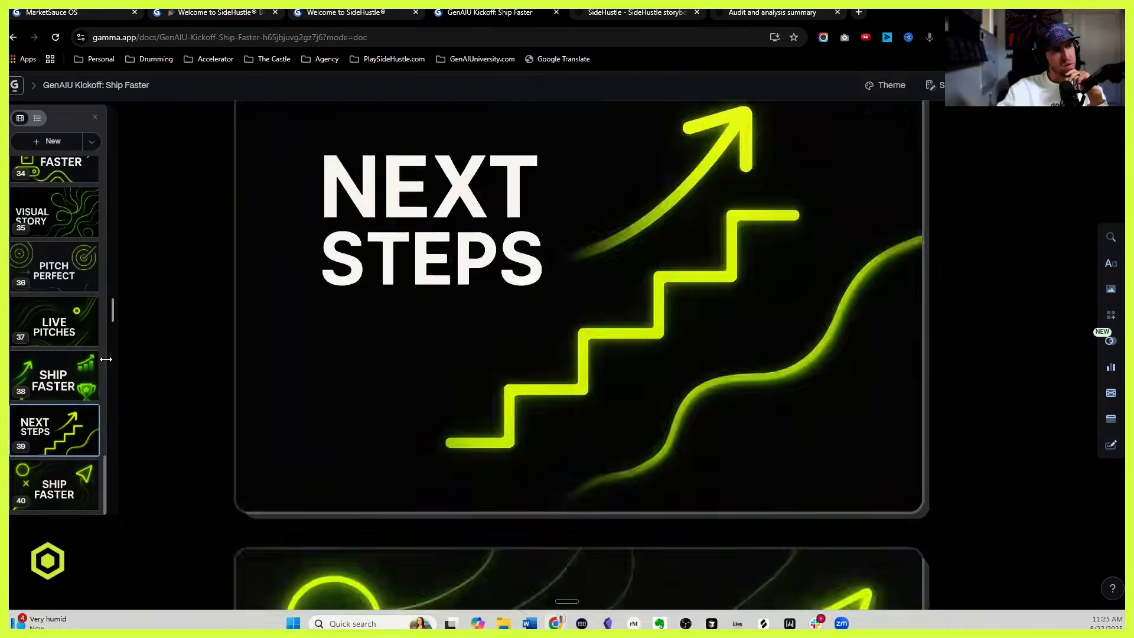
scroll(351, 303, "down", 5)
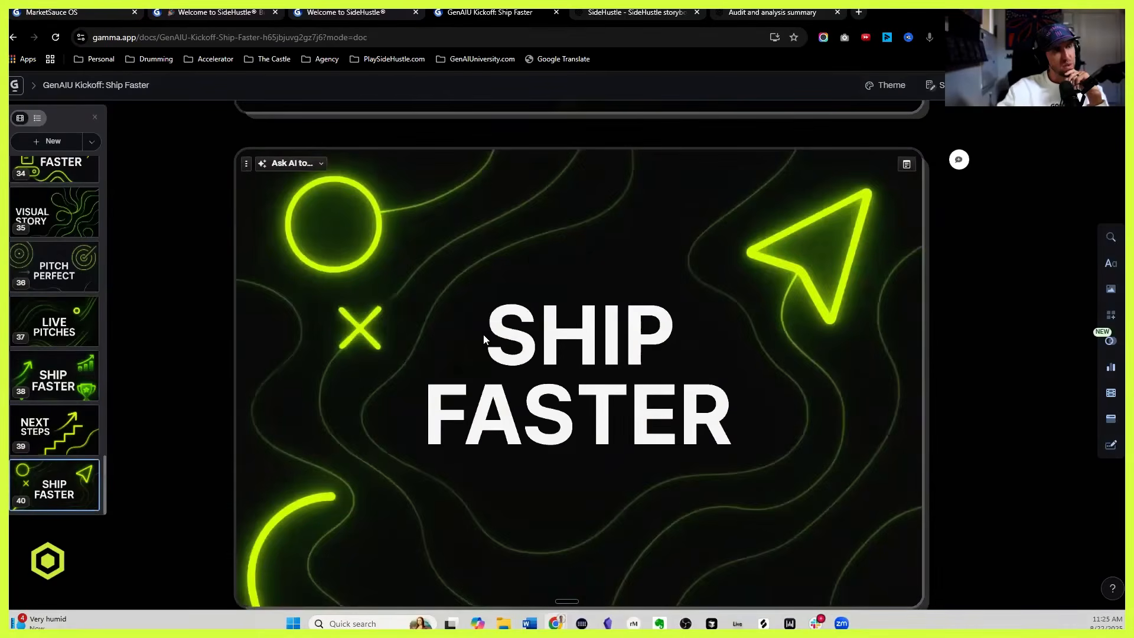
left_click(66, 264)
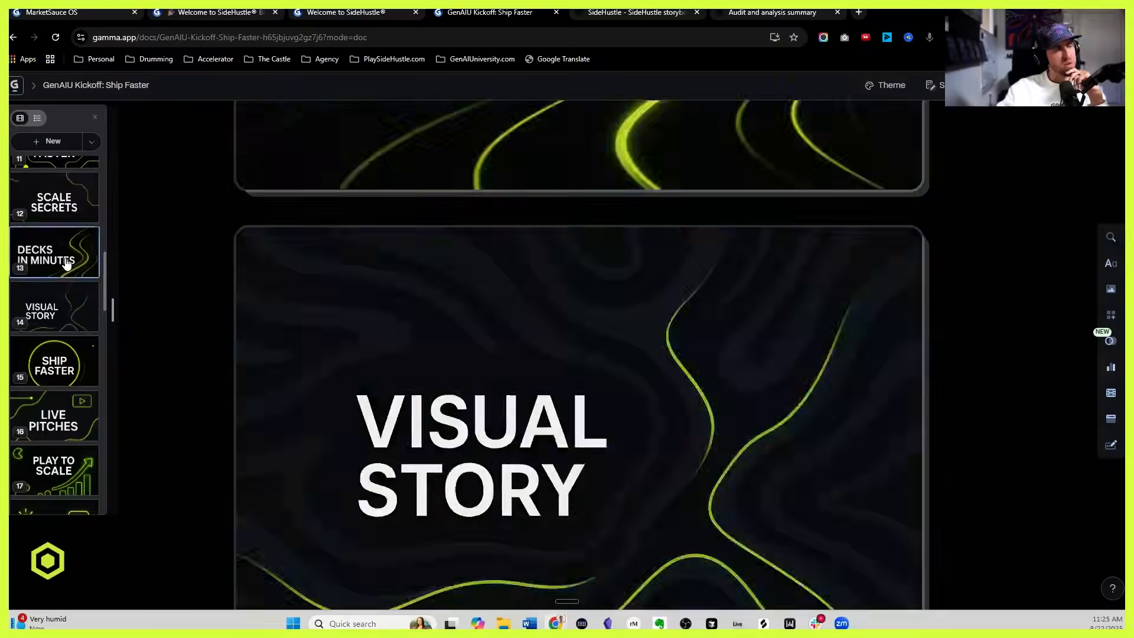
left_click(68, 203)
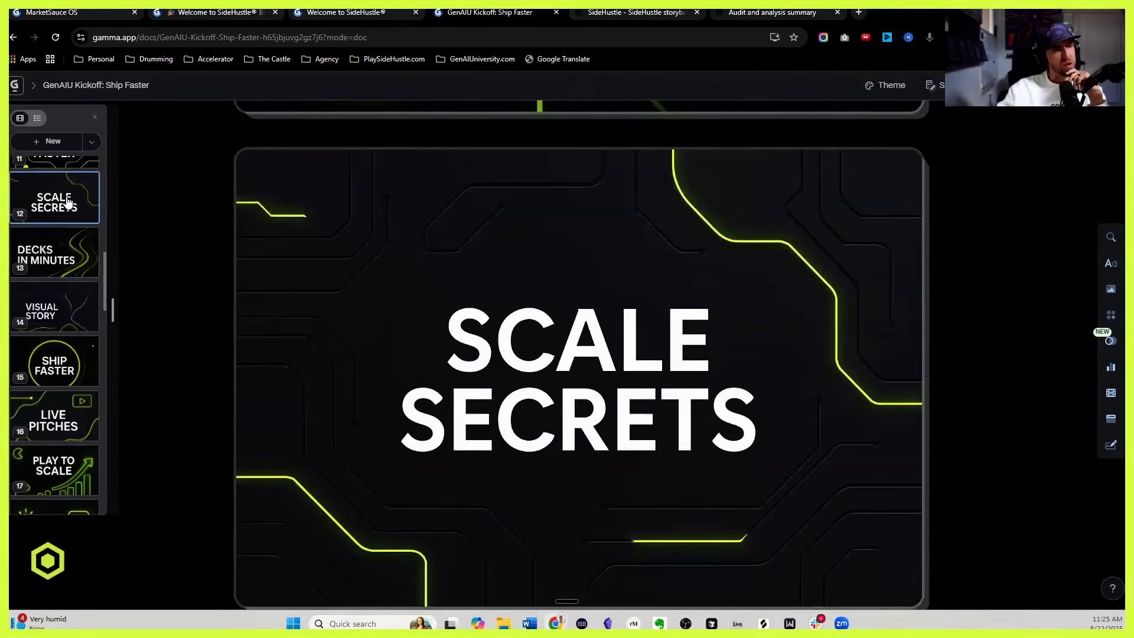
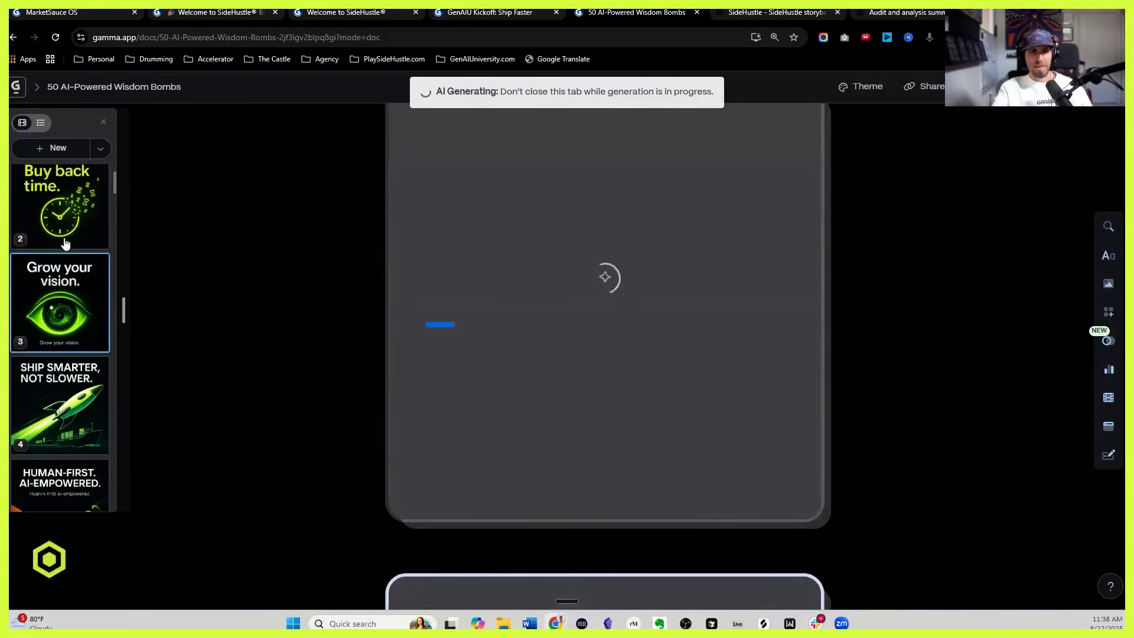
Step: In the 50 AI-Powered Wisdom Bombs deck, ask the AI to remove the "Grow your vision" line at the bottom of slide 3
scroll(60, 222, "up", 1)
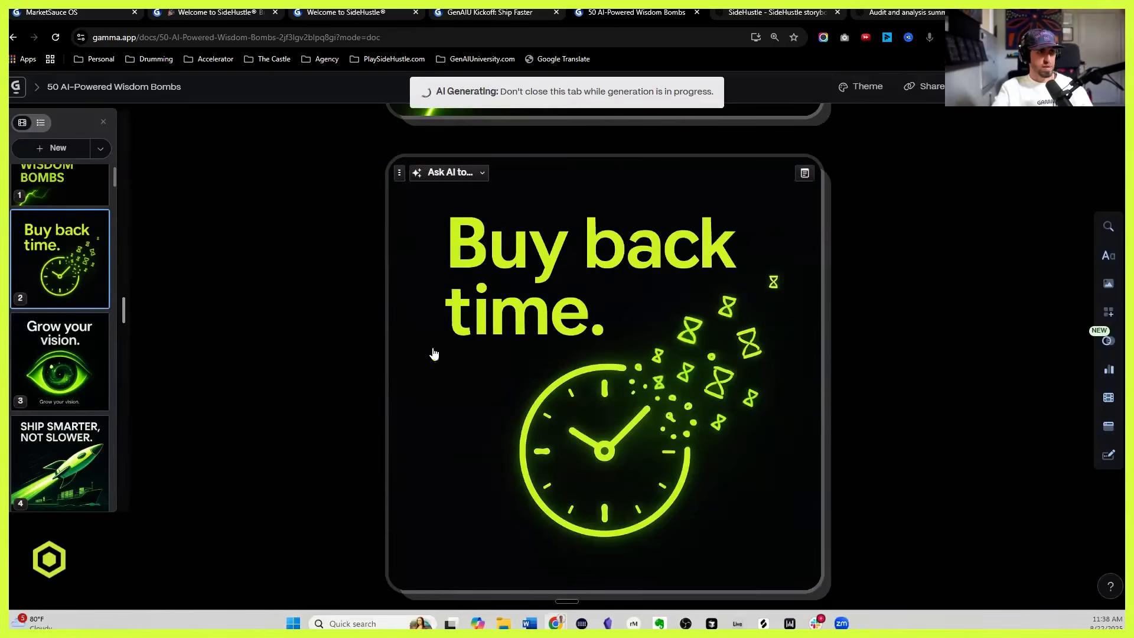
left_click(70, 352)
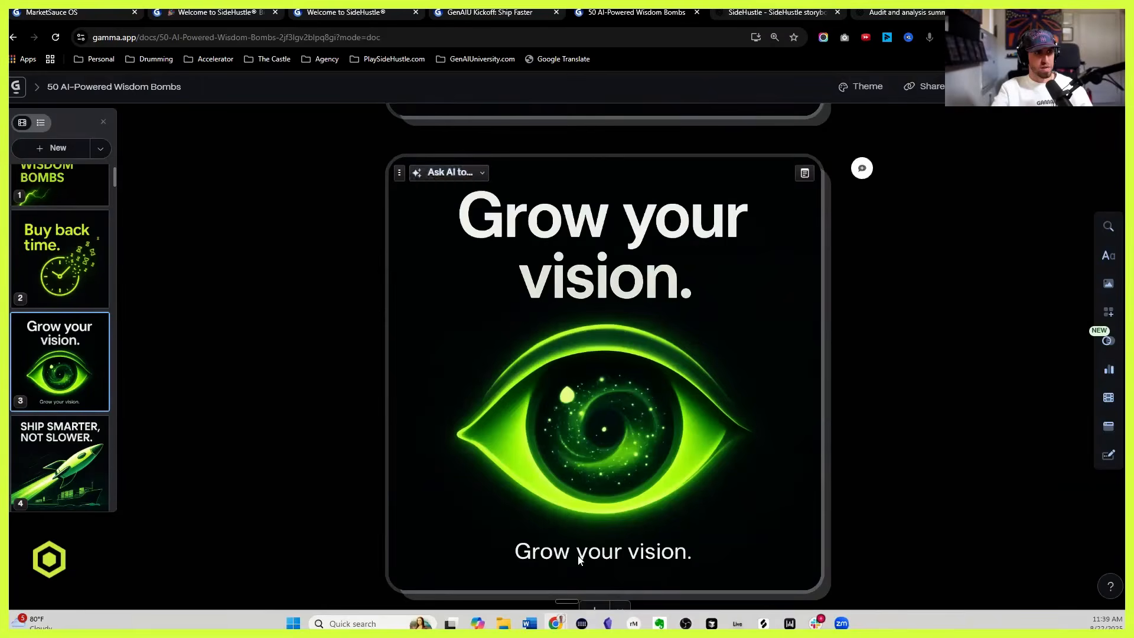
left_click(455, 177)
type("remove the grow your vision line at the bottom")
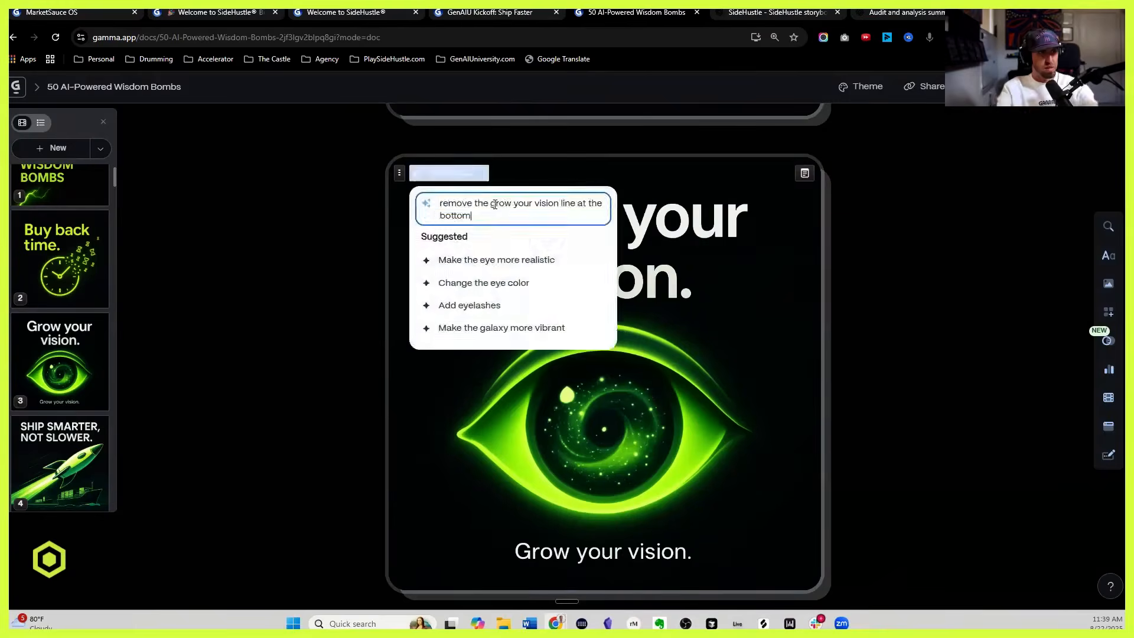
key("Return")
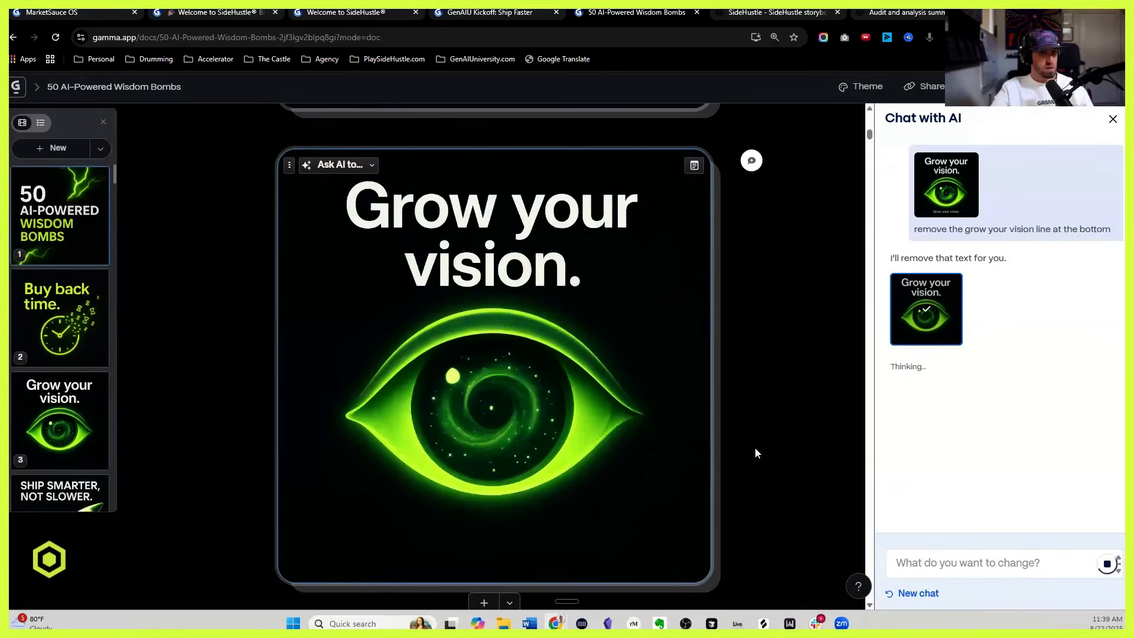
Step: Ask the AI to remove the extra text below the HUMAN-FIRST. AI-EMPOWERED. headline on slide 5, leaving the headline as the only text
left_click(966, 561)
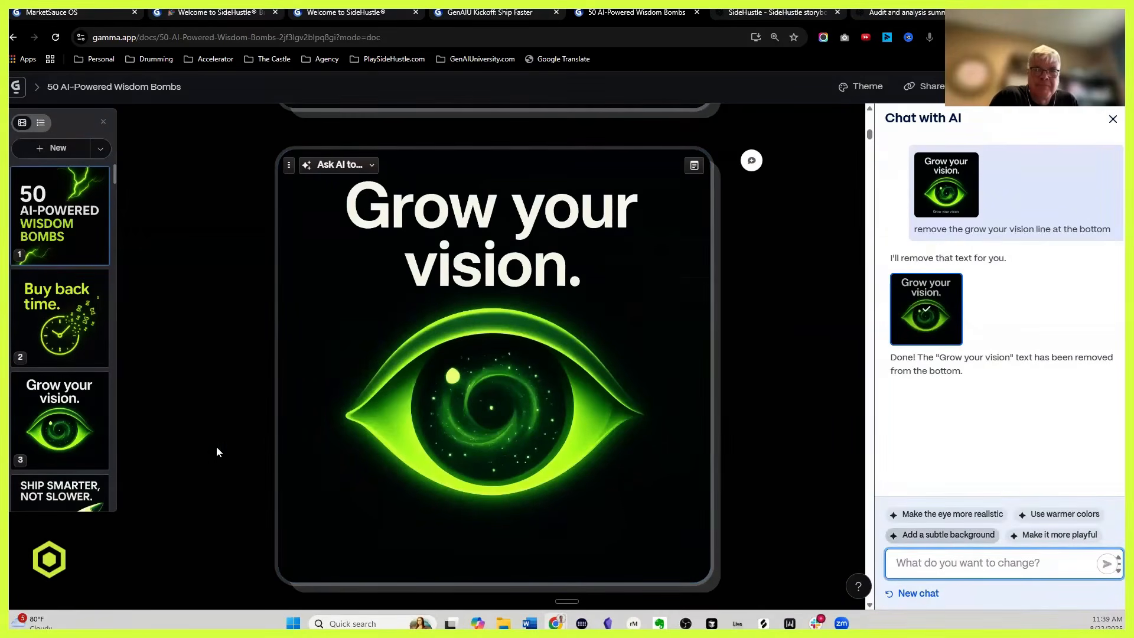
scroll(80, 397, "down", 4)
left_click(80, 397)
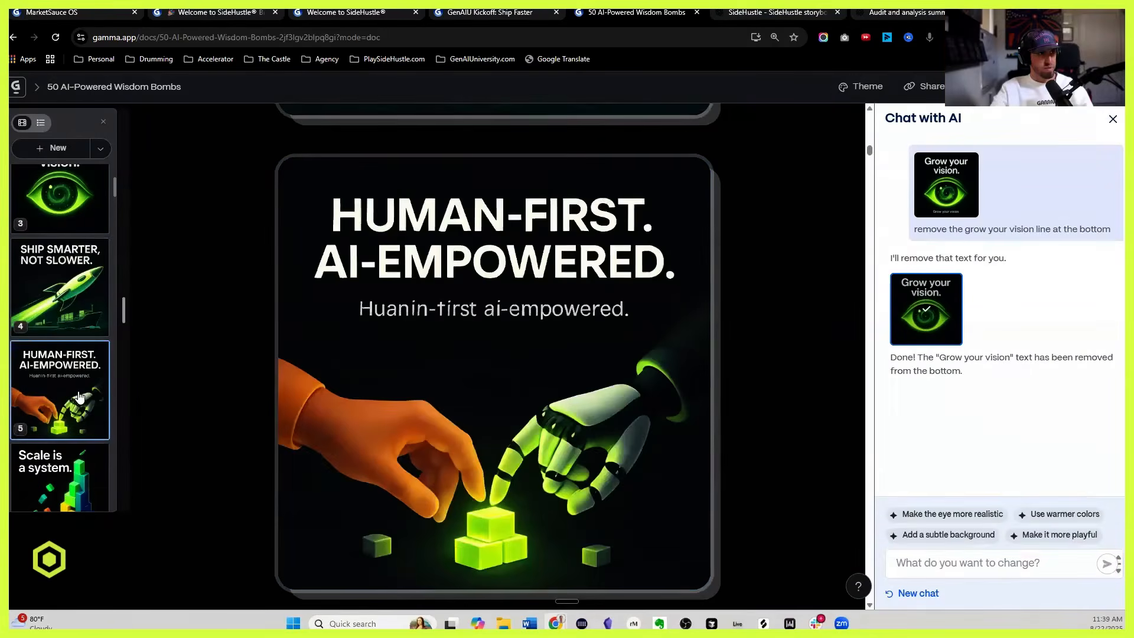
left_click(993, 567)
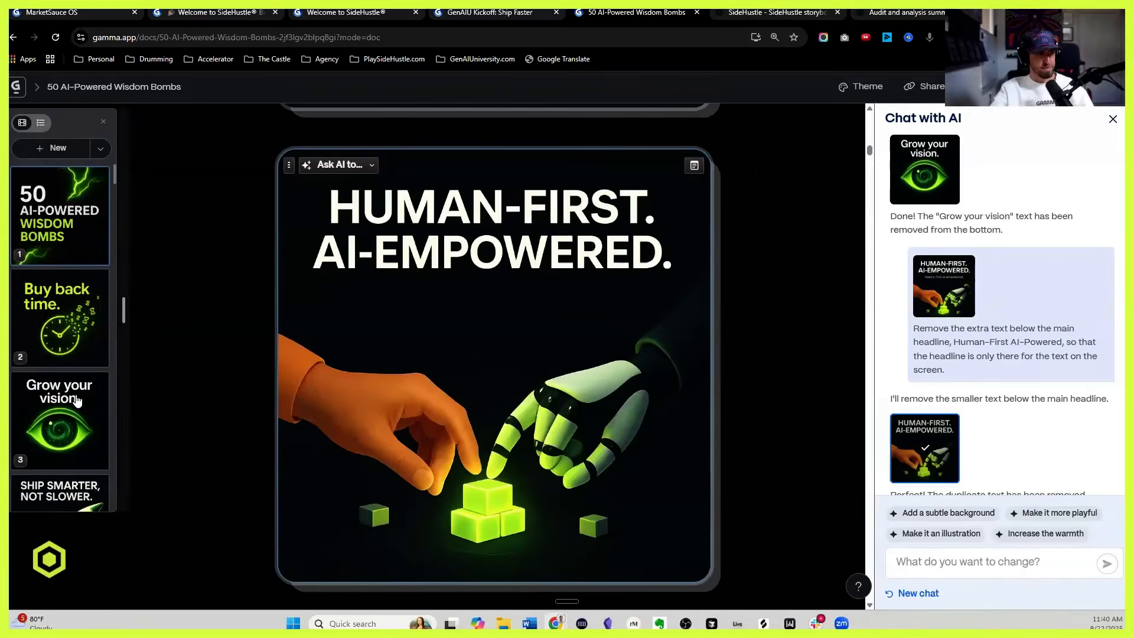
Step: Check the CHAOS IS OPTIONAL and TOOLS DON'T WIN. SYSTEMS DO. slides for unwanted extra text
scroll(76, 400, "down", 5)
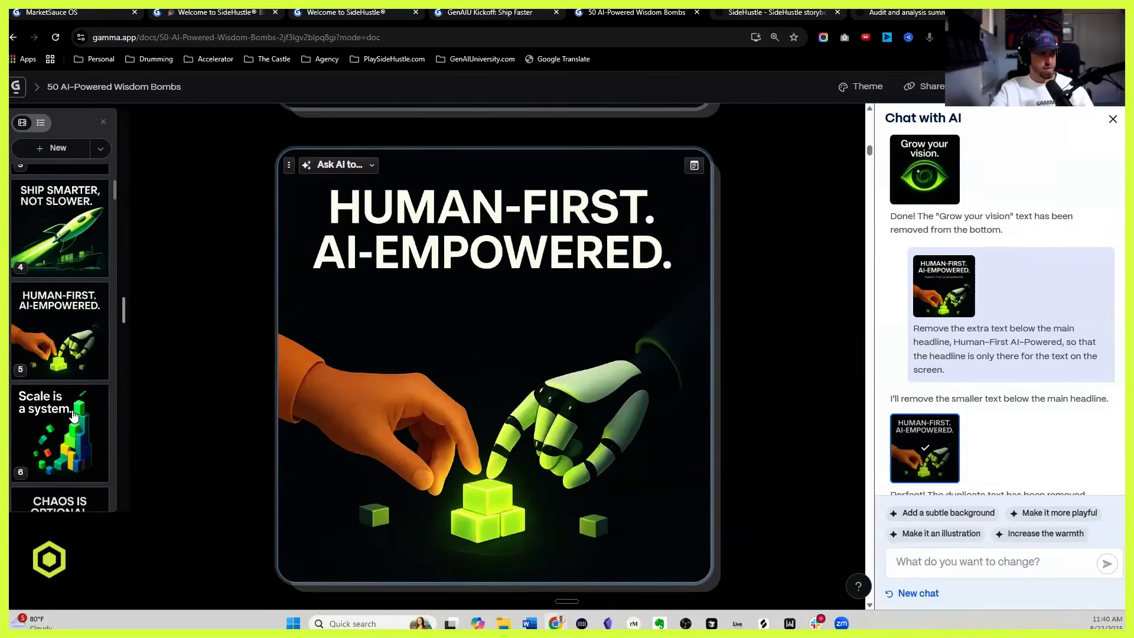
scroll(74, 415, "down", 2)
left_click(73, 415)
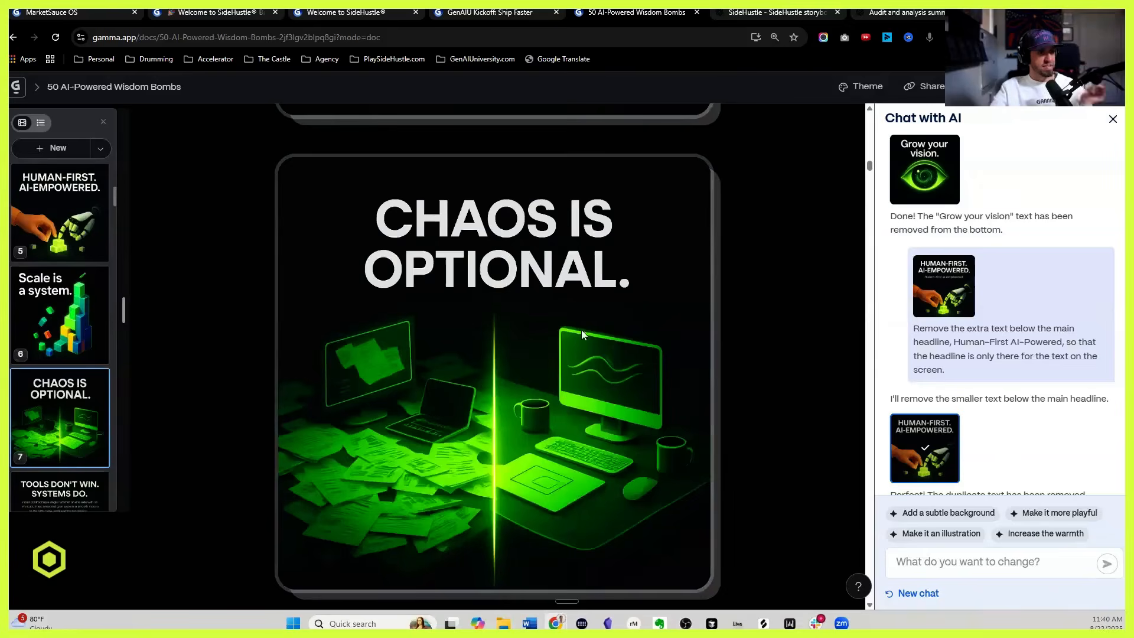
scroll(78, 398, "down", 2)
left_click(78, 398)
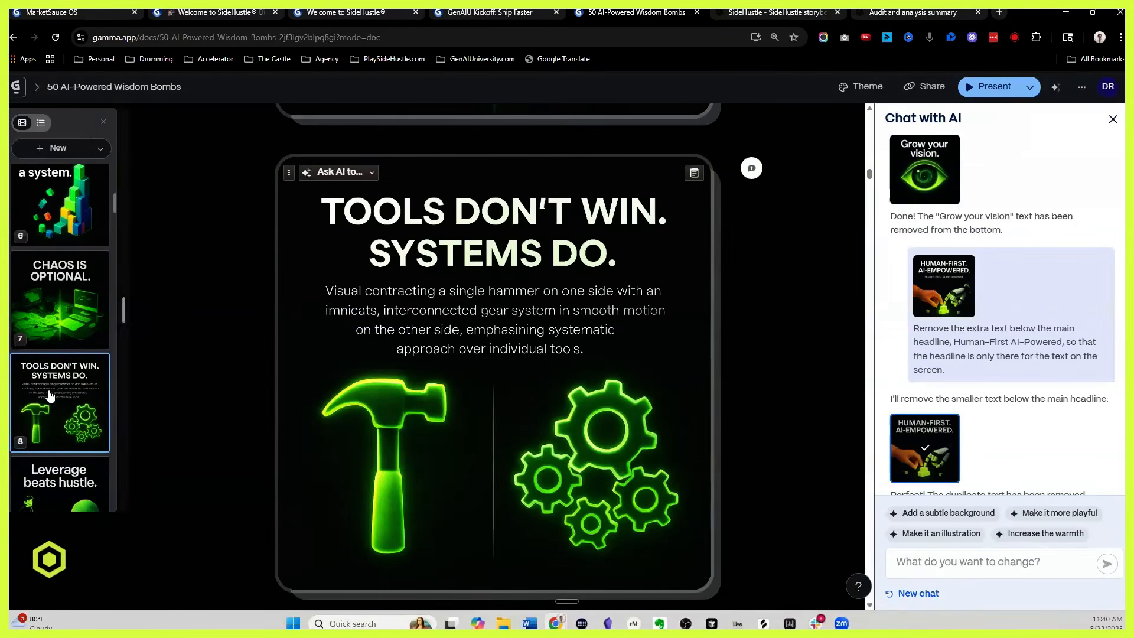
Step: Check slides 9 to 11, from Leverage beats hustle to Play smarter. Build faster, for unwanted extra text
scroll(50, 401, "down", 3)
left_click(59, 328)
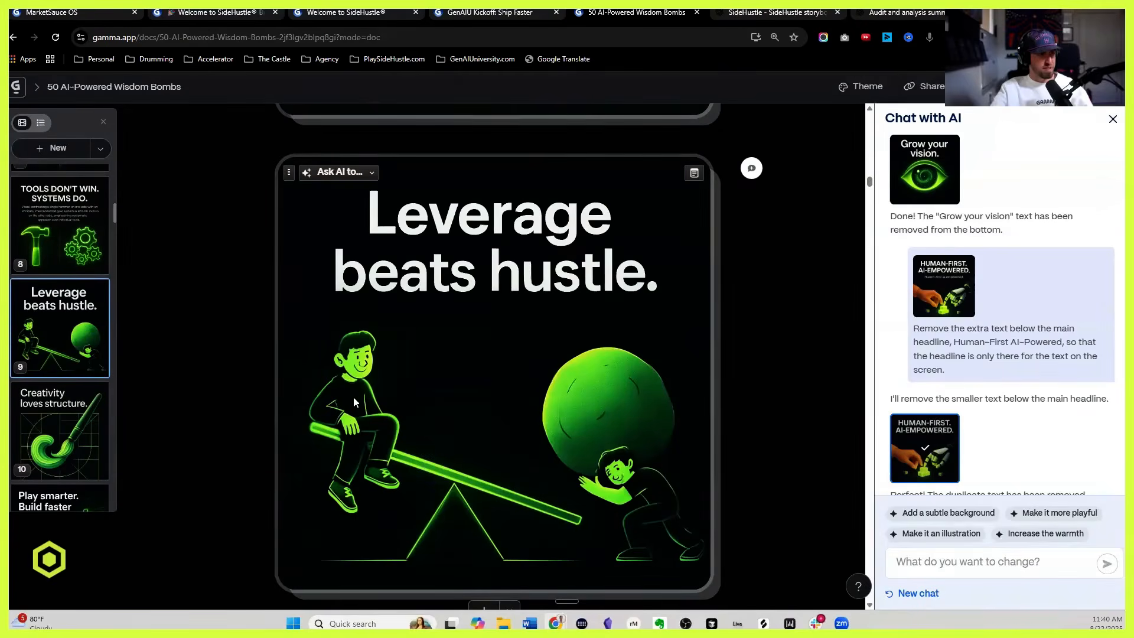
scroll(448, 425, "down", 5)
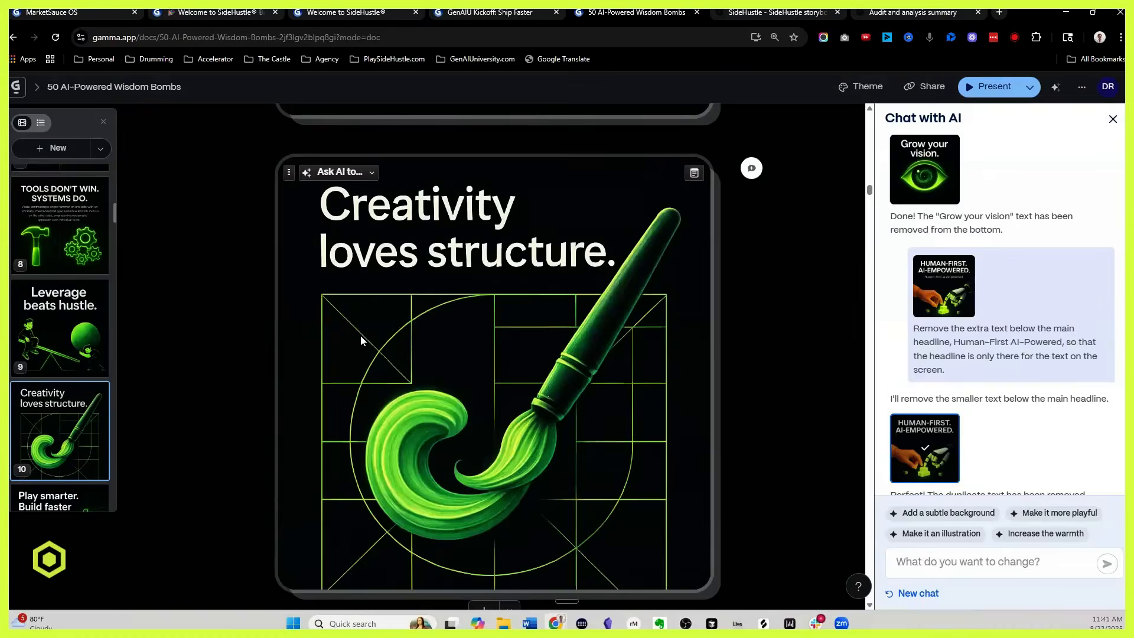
scroll(444, 337, "down", 3)
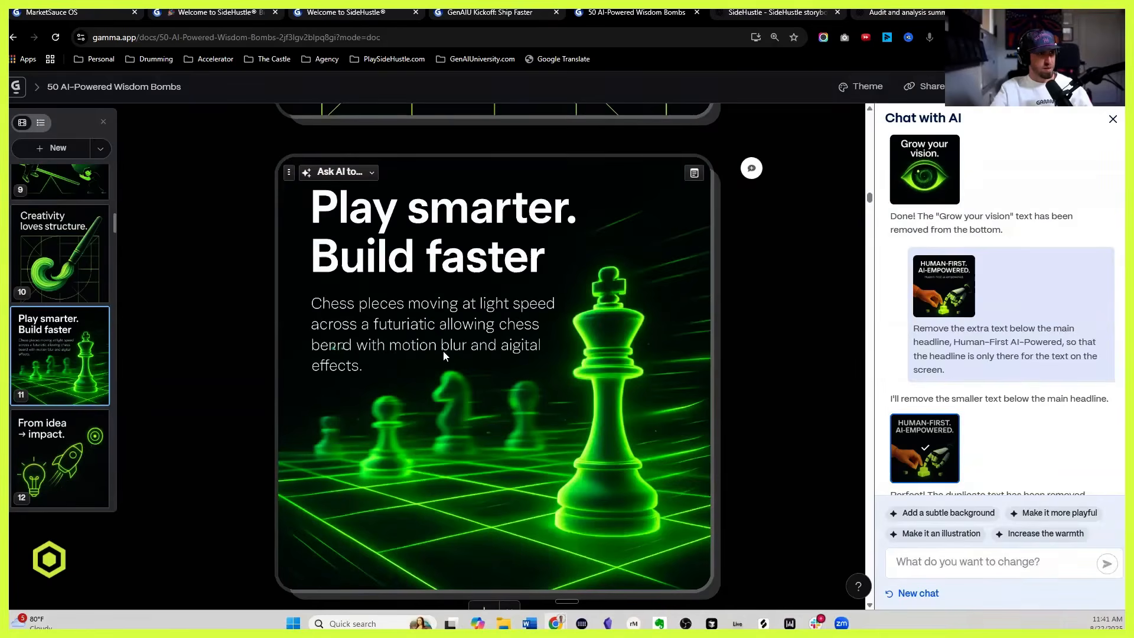
Step: Ask the AI to remove the extra words and place "murder and build faster", and compare the result with the HUMAN-FIRST. AI-EMPOWERED. version
left_click(952, 560)
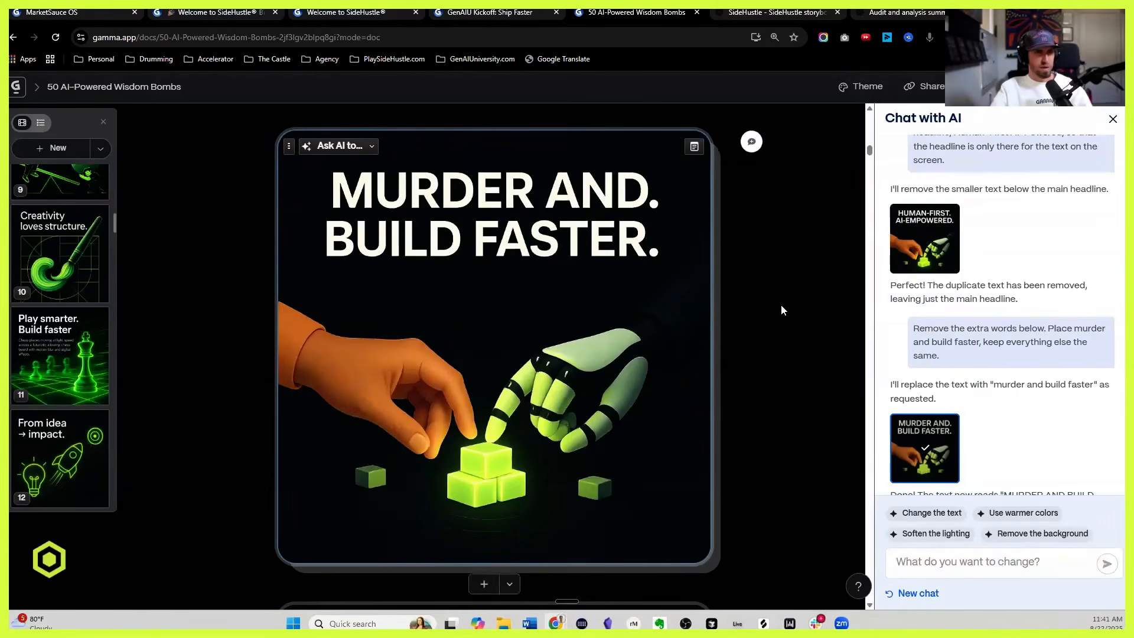
left_click(918, 236)
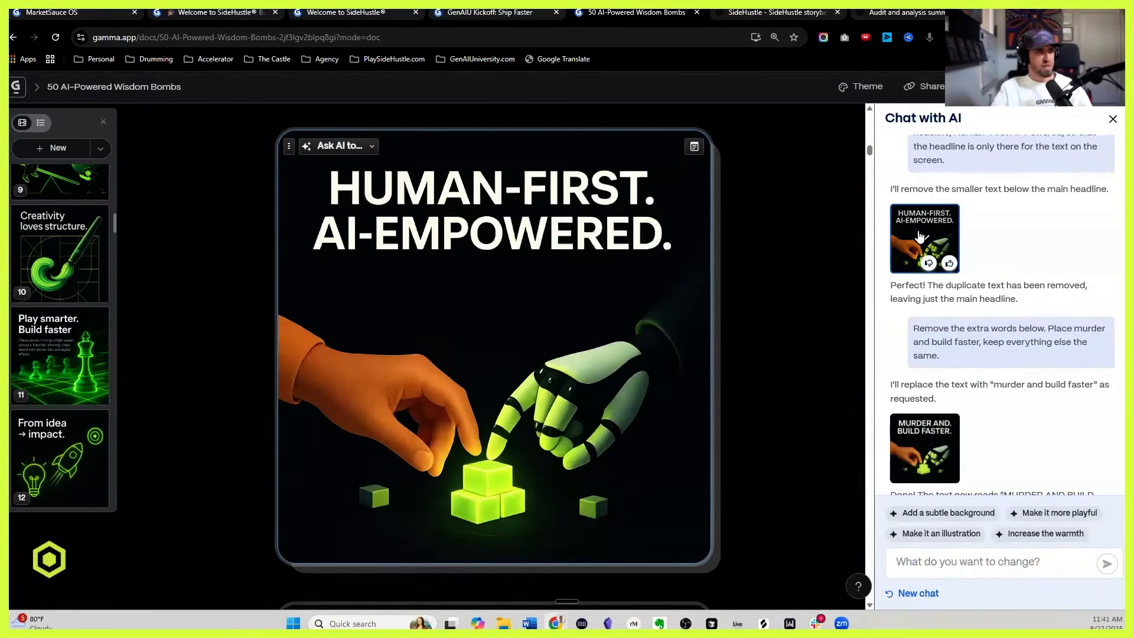
left_click(924, 447)
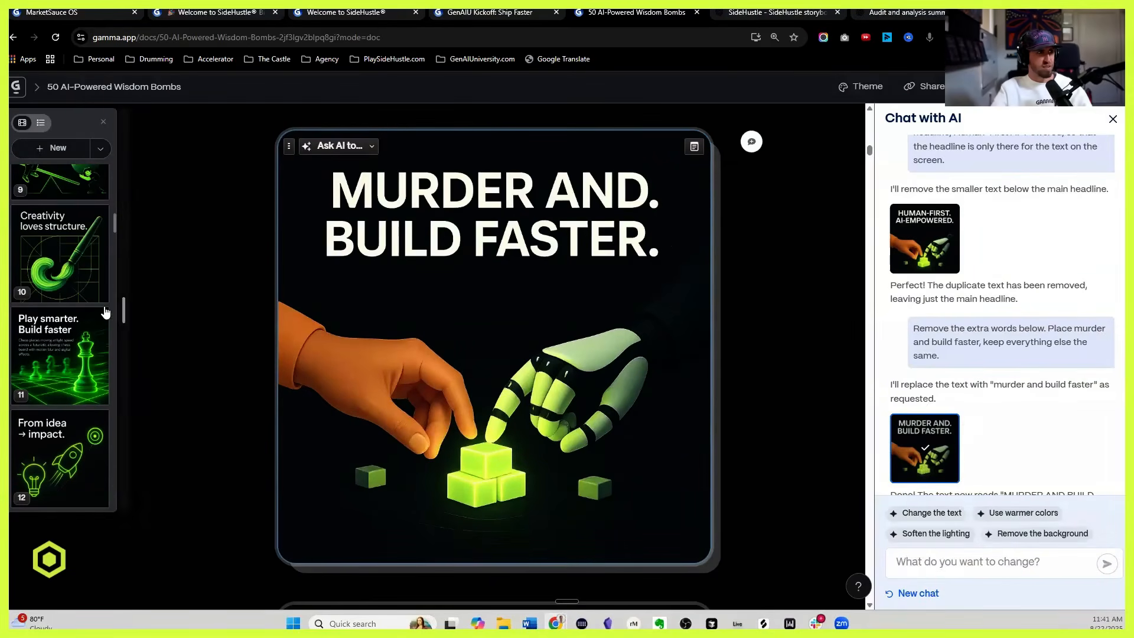
Step: Copy the last prompt from the chat and submit poor-suggestion feedback on the MURDER AND. BUILD FASTER. image
scroll(41, 206, "down", 2)
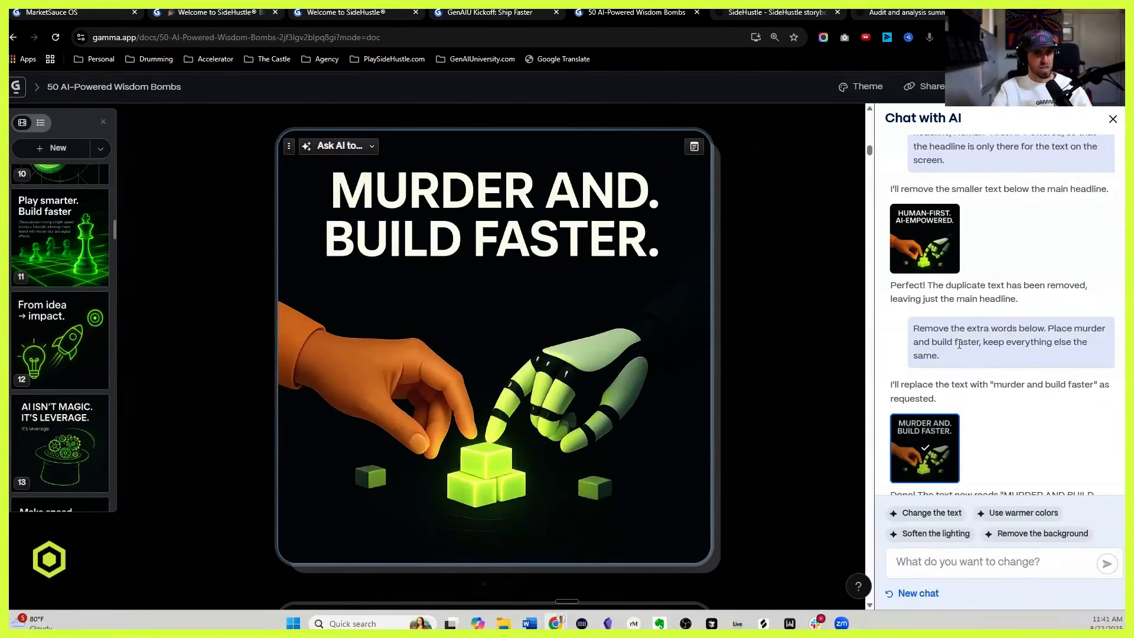
scroll(960, 344, "down", 1)
left_click_drag(940, 319, 911, 298)
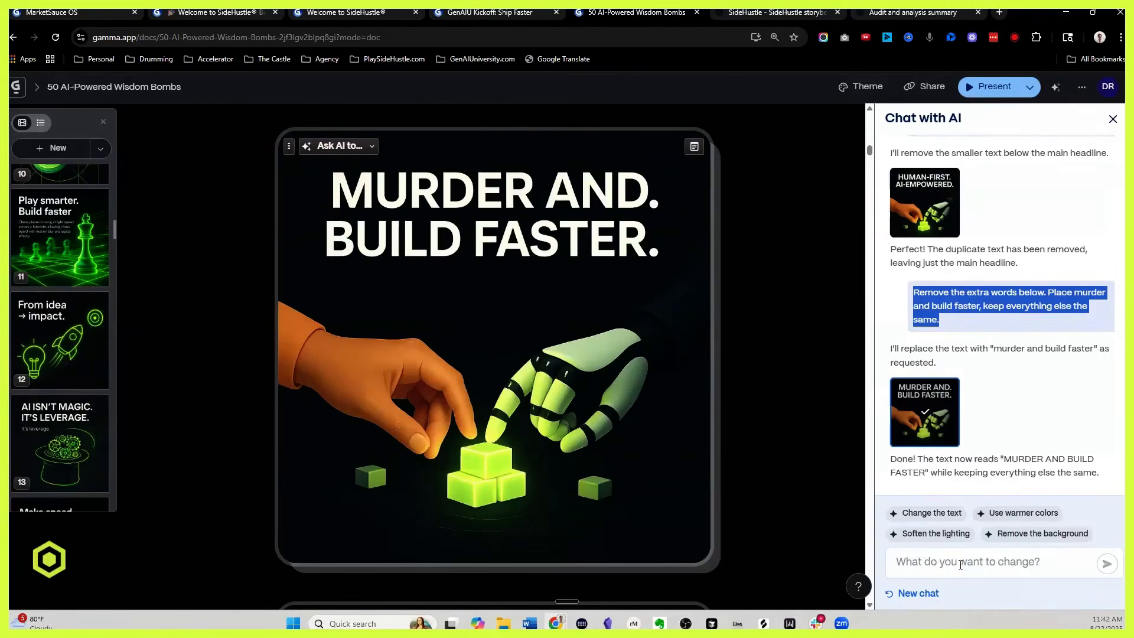
left_click(948, 437)
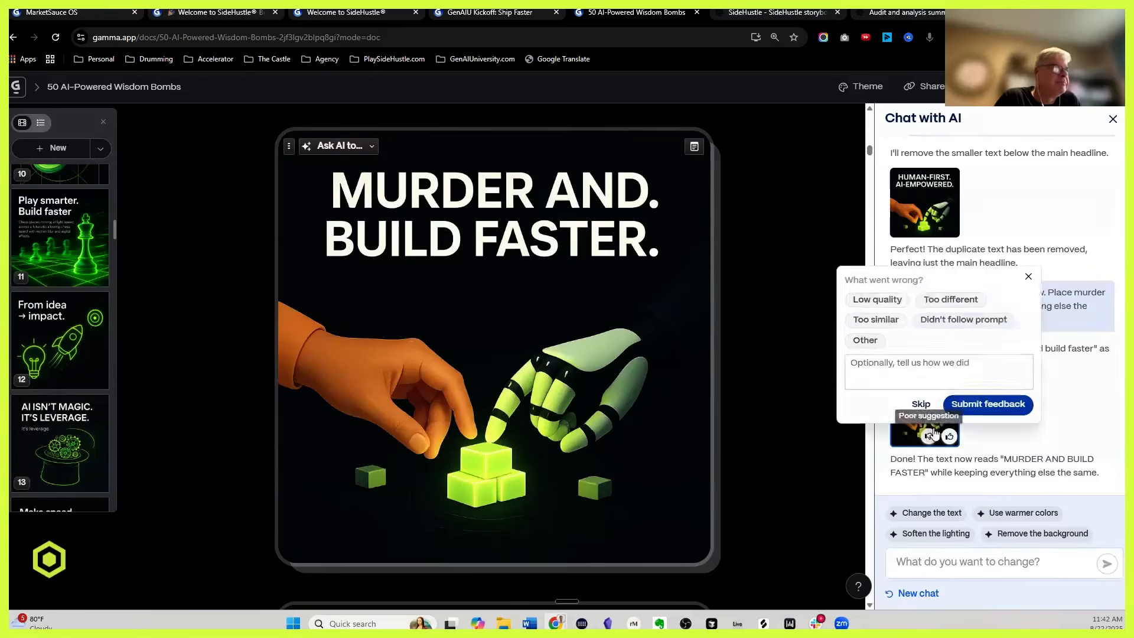
left_click(921, 373)
left_click(988, 404)
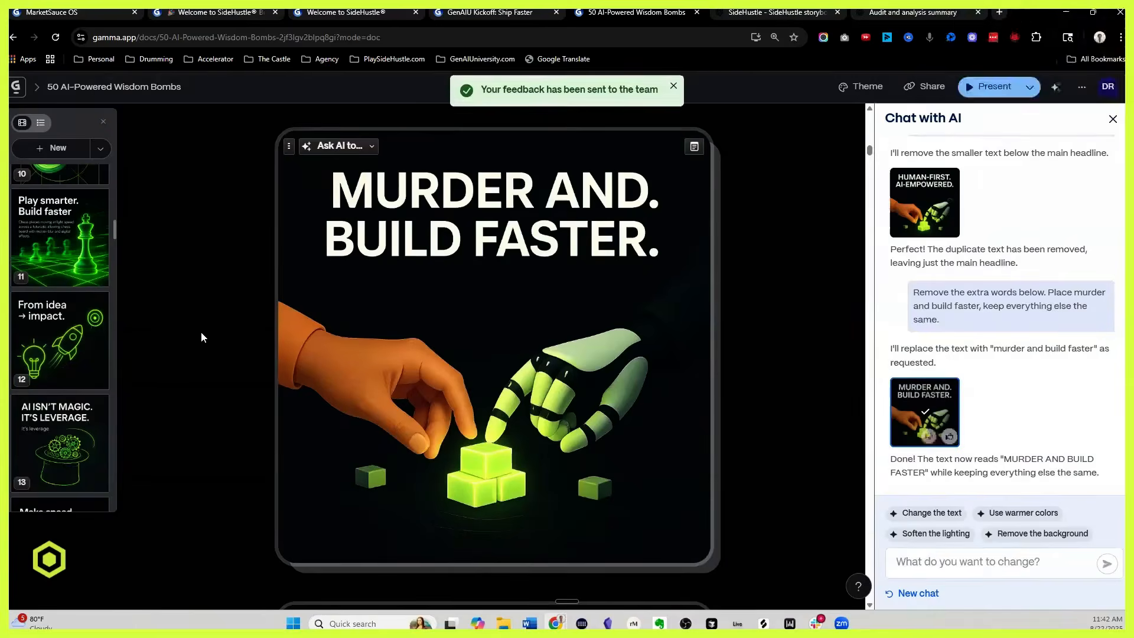
Step: On slide 11, ask the AI: "Remove the extra words below. Place murder and build faster, keep everything else the same."
left_click(65, 247)
left_click(960, 562)
type("Remove the extra words below. Place murder and build faster, keep everything else the same.")
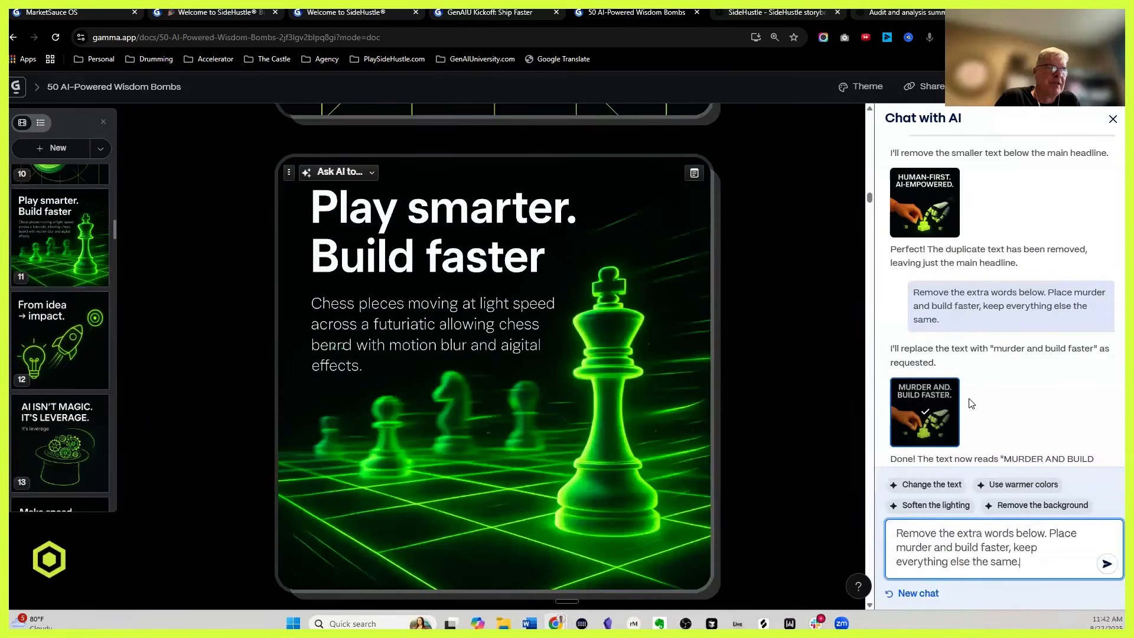
left_click(563, 404)
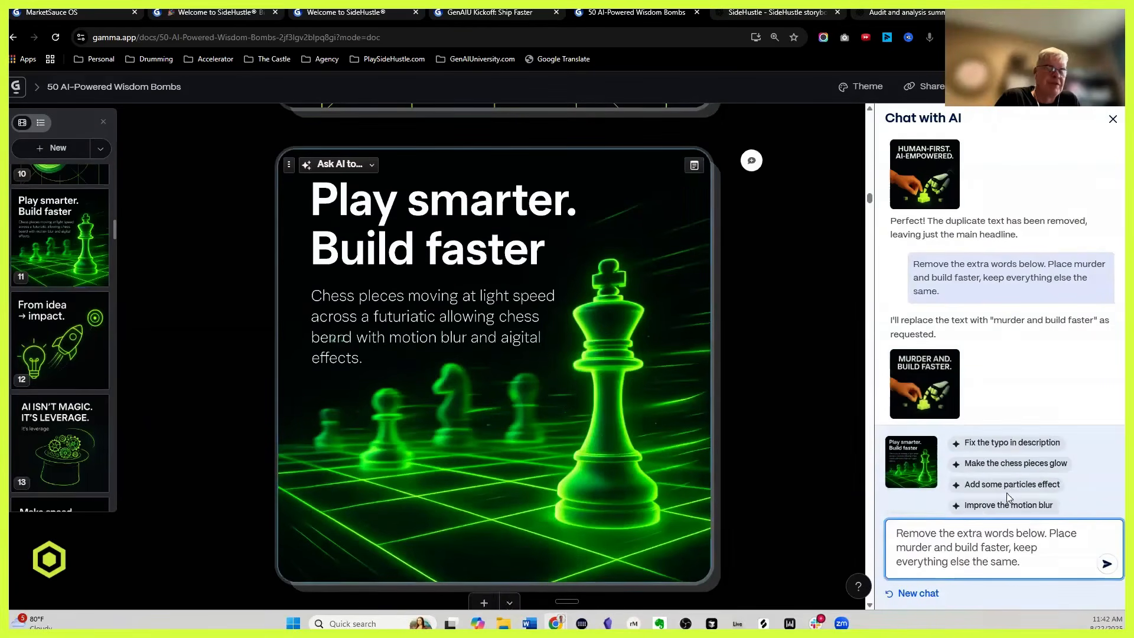
left_click(1035, 563)
key("Return")
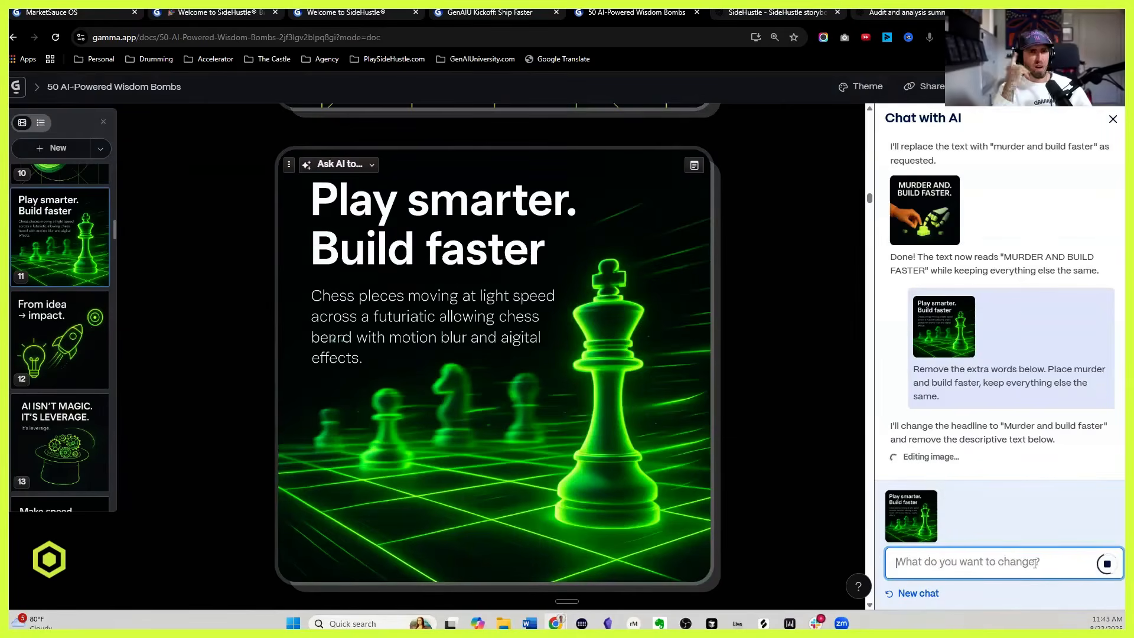
Step: Correct slide 11's headline by telling the AI "no its Play smarter. Build faster"
left_click_drag(1049, 368, 1106, 368)
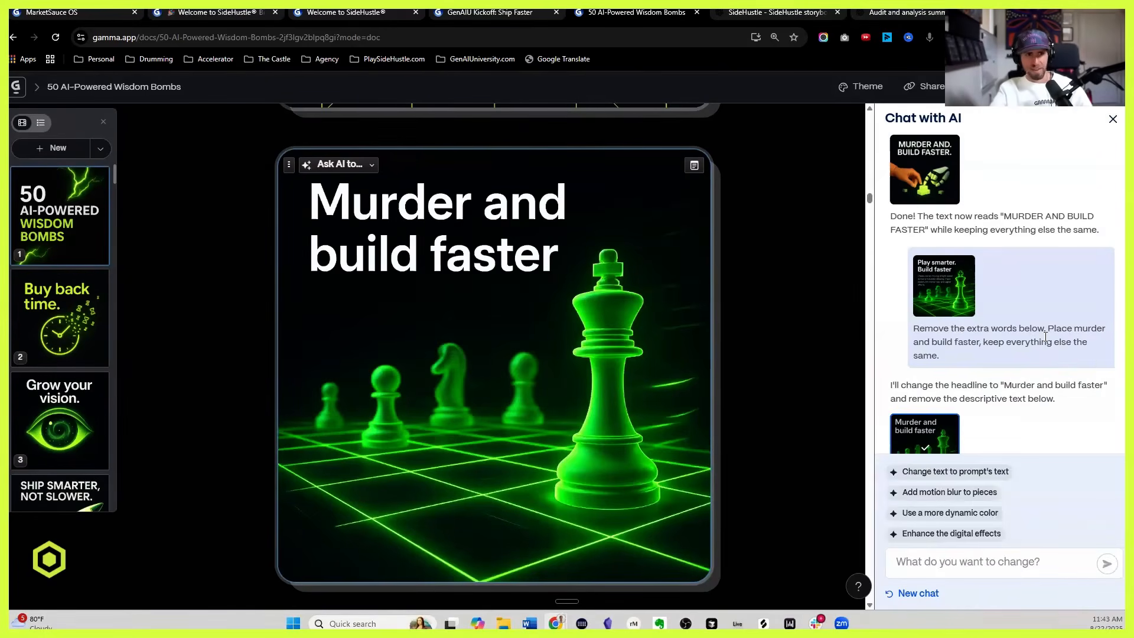
left_click(964, 561)
type("no it sPlay sm")
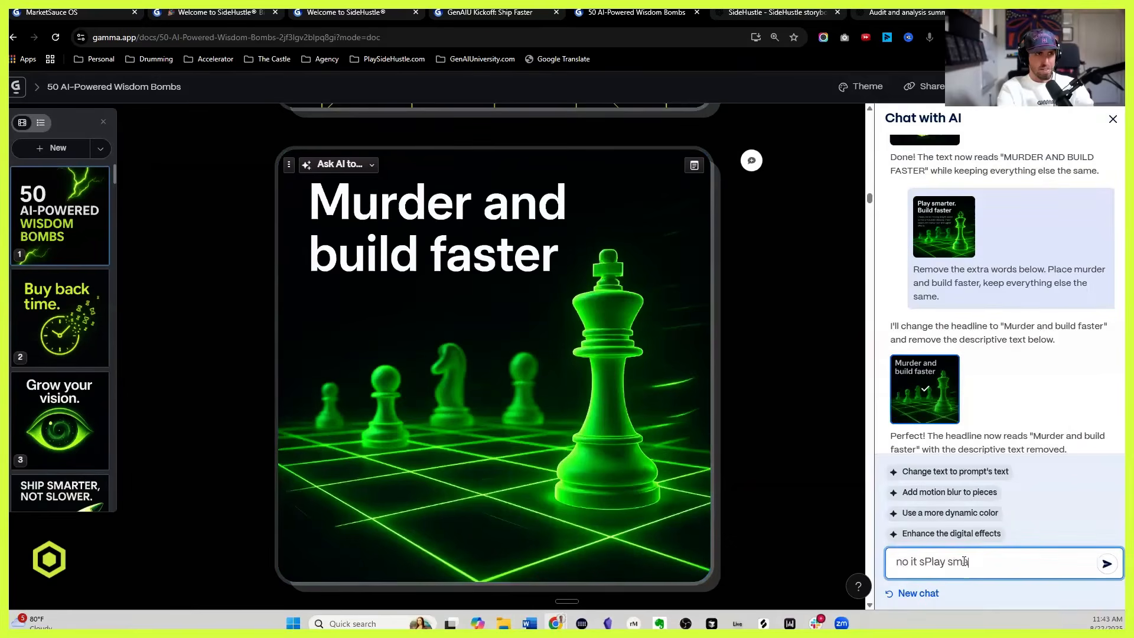
type("arter. Build faster")
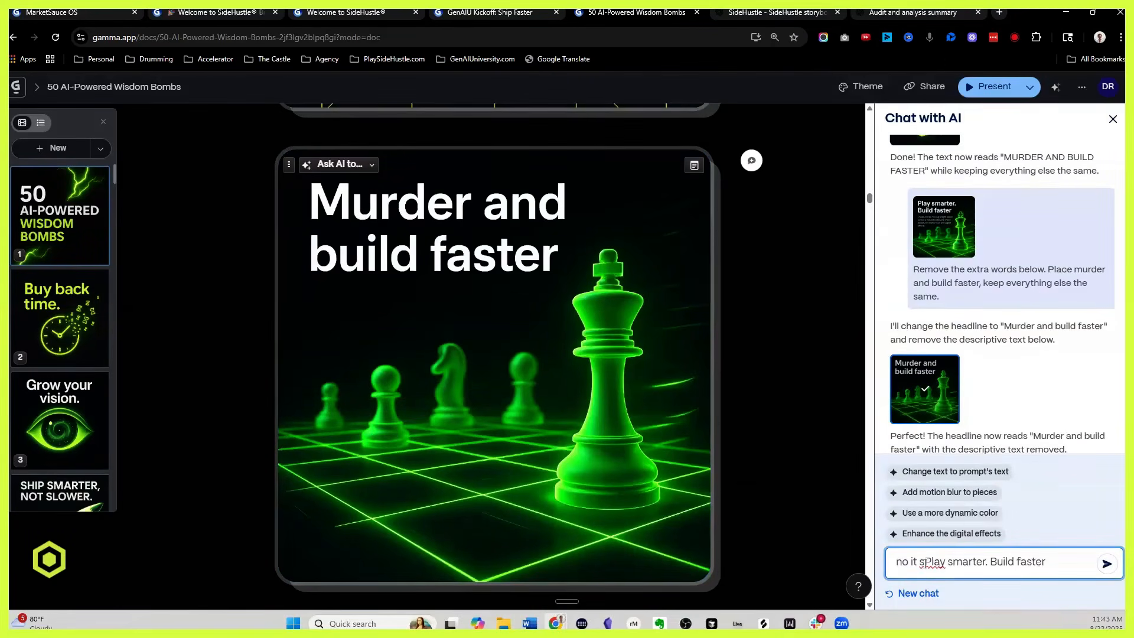
left_click(927, 560)
key("BackSpace")
key("BackSpace")
type("s")
left_click(1106, 562)
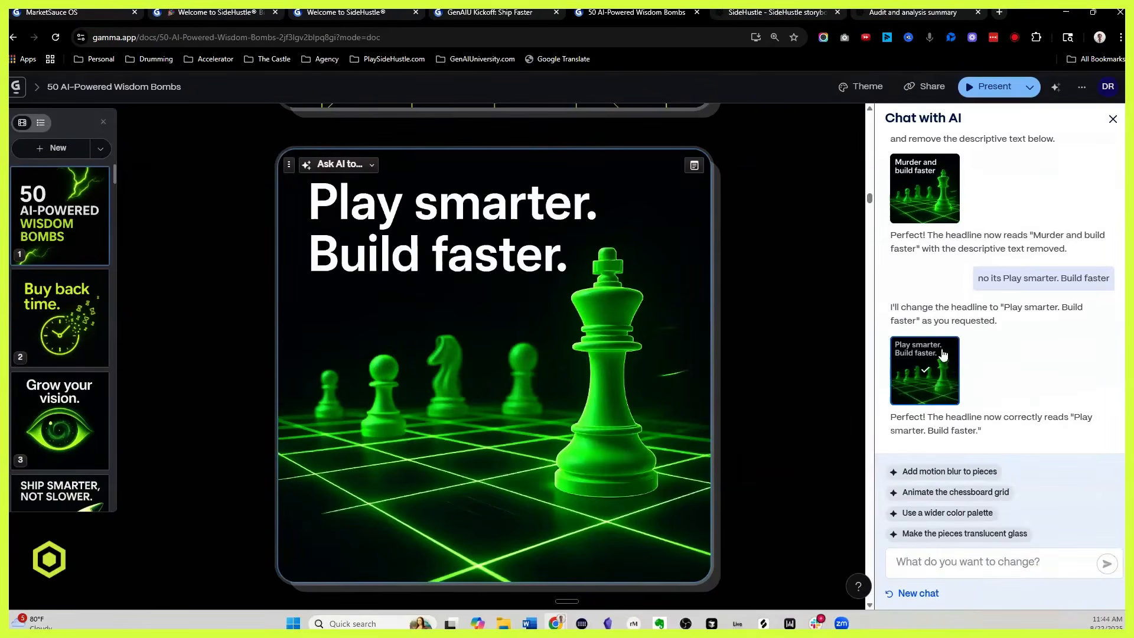
Step: Review slides 13 to 18, from AI ISN'T MAGIC to DATA TELLS. PEOPLE DECIDE., for unwanted extra text
scroll(63, 307, "down", 15)
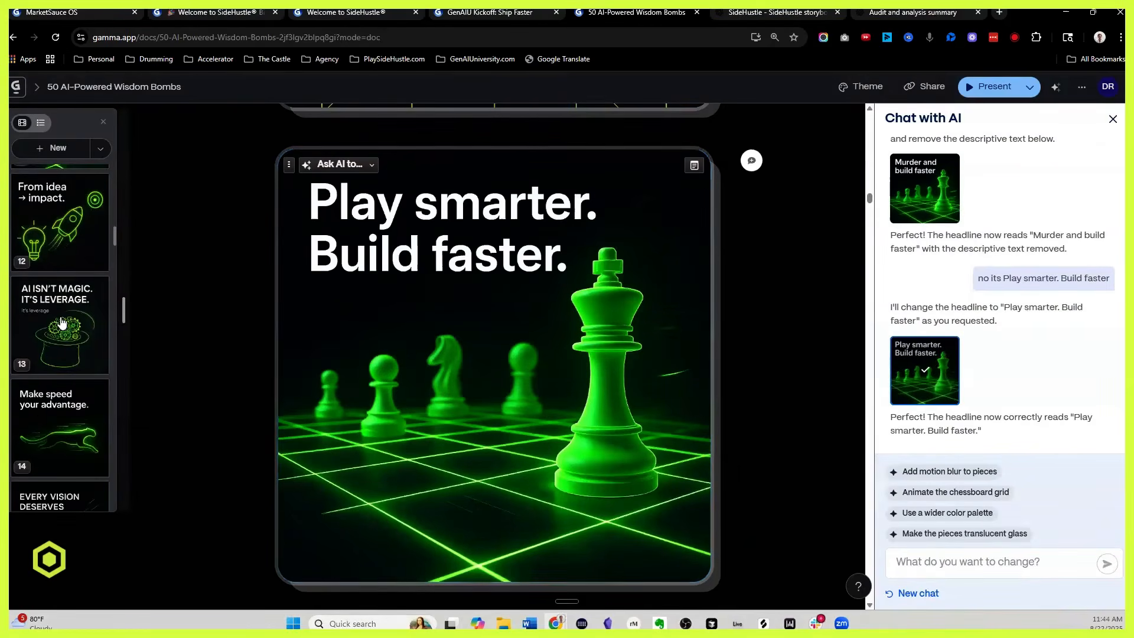
left_click(61, 321)
scroll(62, 322, "down", 2)
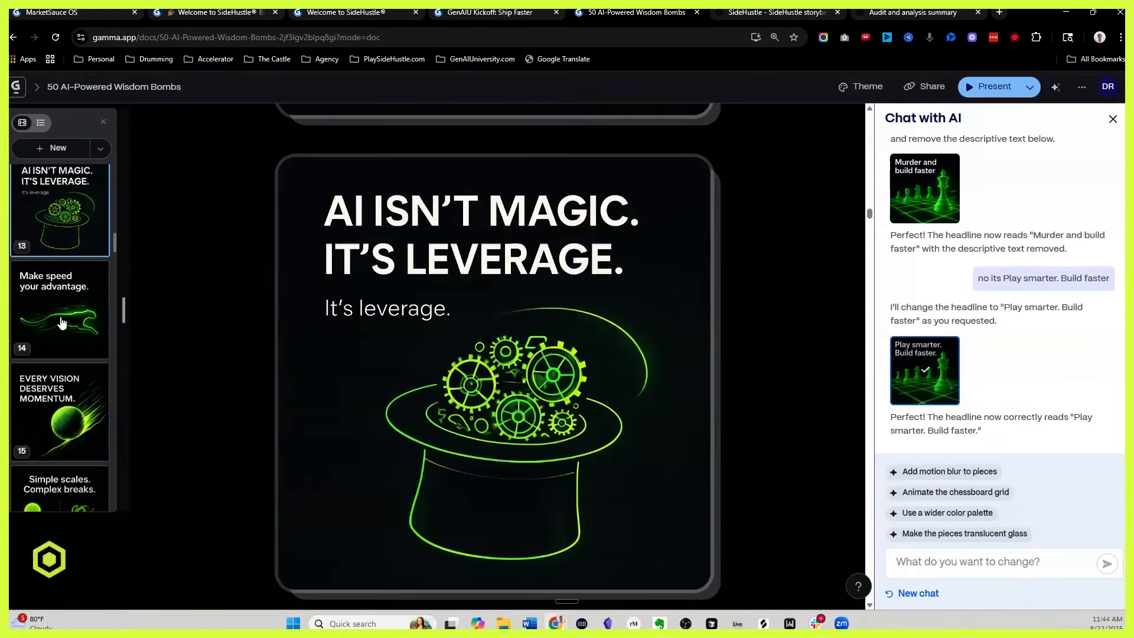
left_click(67, 314)
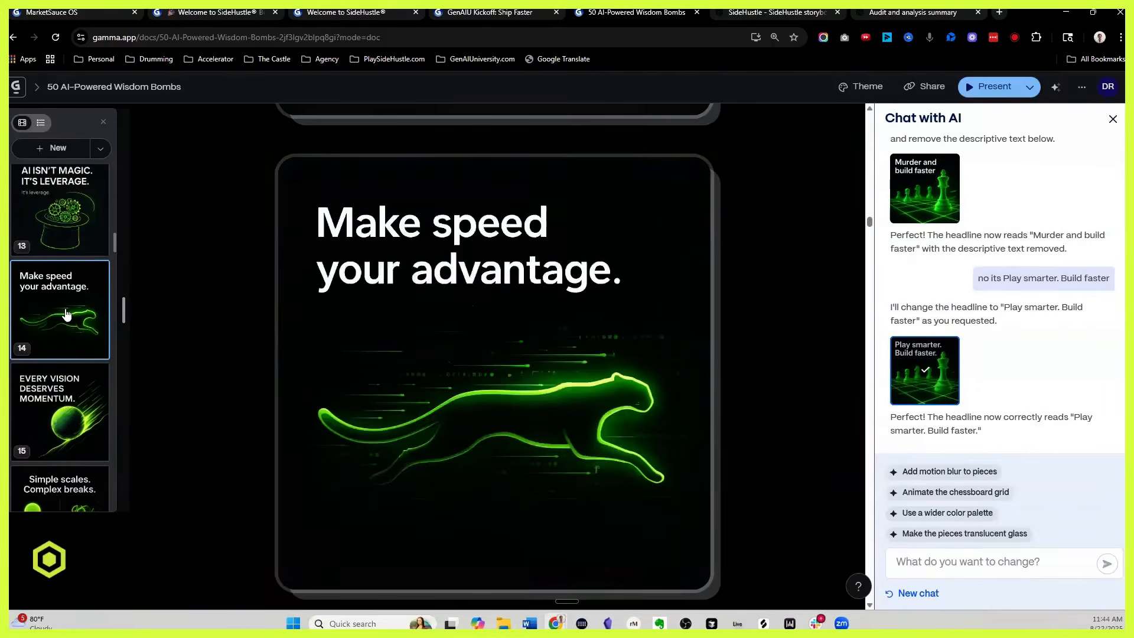
left_click(60, 397)
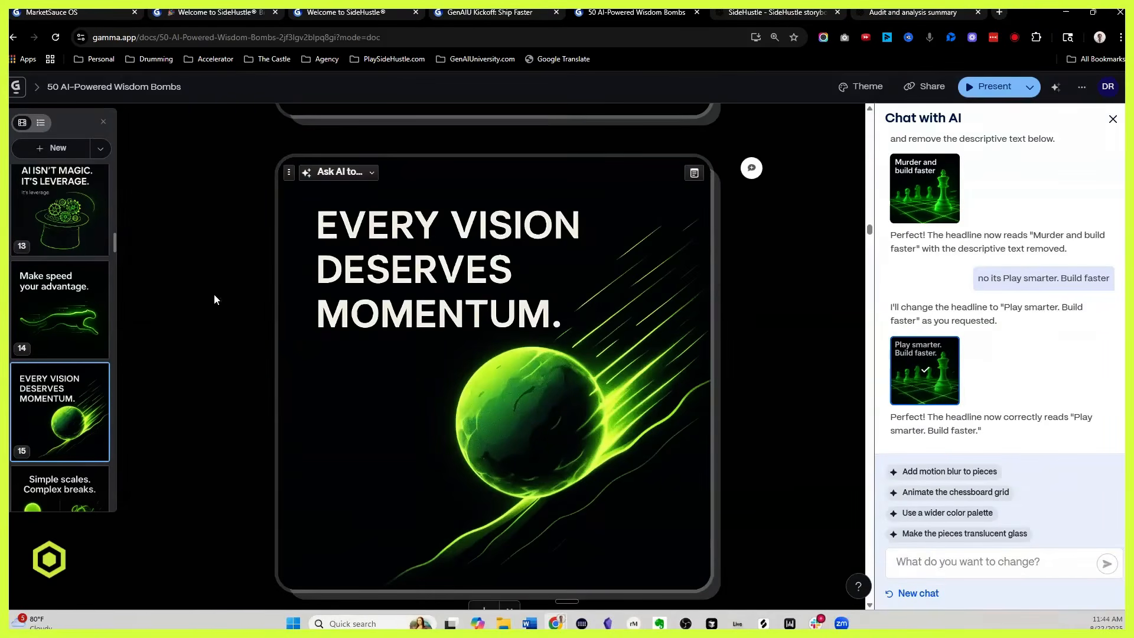
scroll(89, 342, "down", 3)
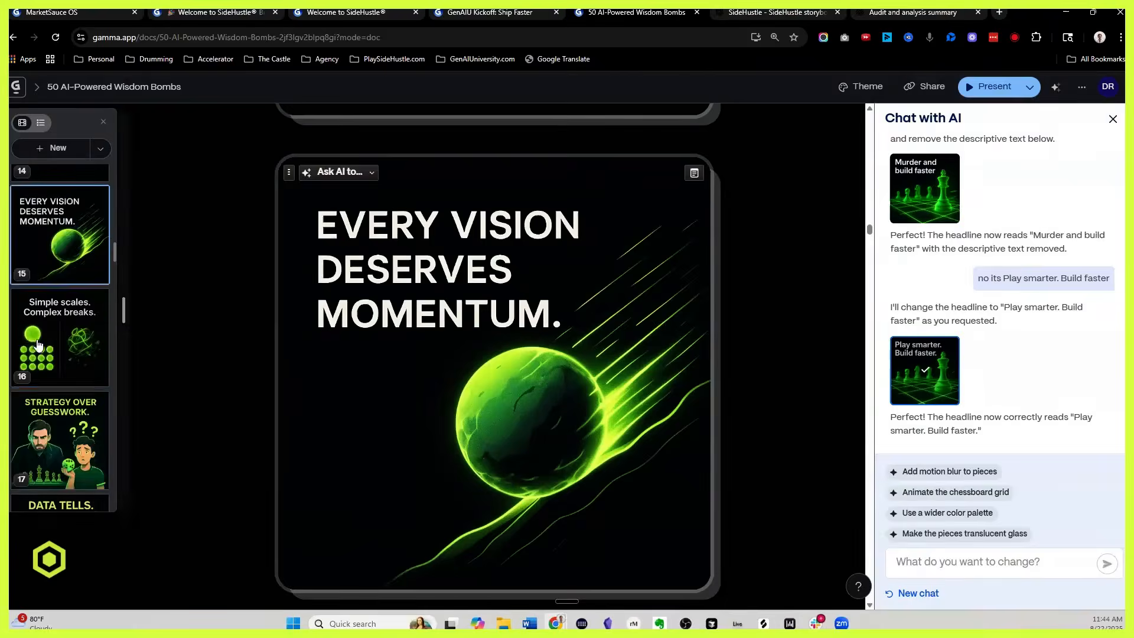
left_click(52, 343)
scroll(54, 340, "down", 2)
left_click(60, 326)
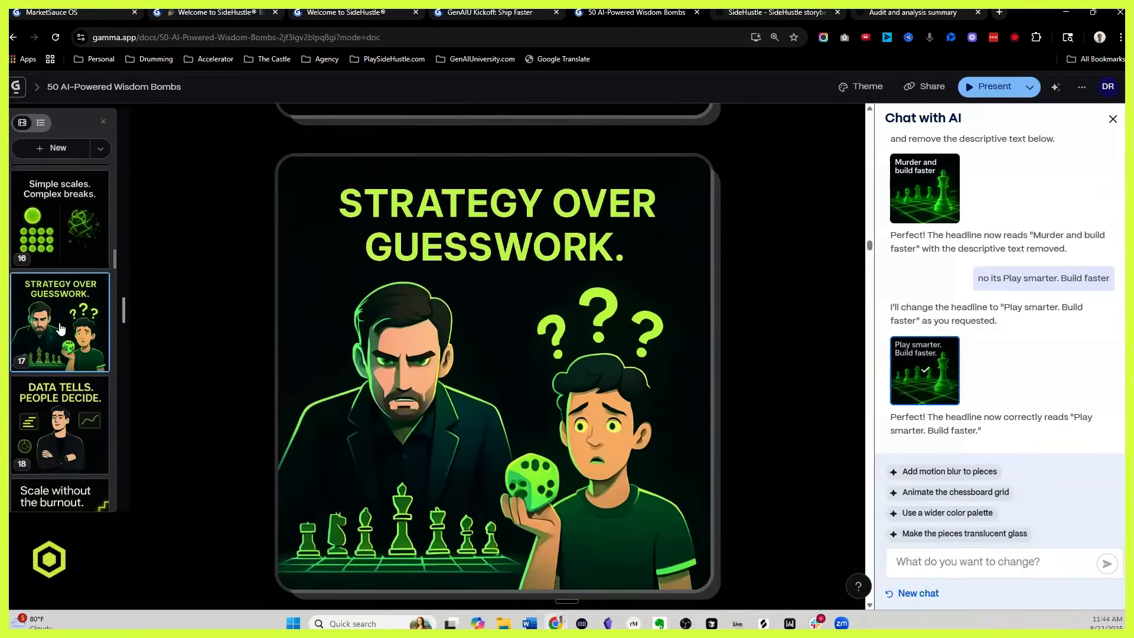
left_click(57, 409)
Step: Switch to ChatGPT and examine the MarketSauce / GenAIU Master Brand Prompt from its Style line to the end
left_click(912, 11)
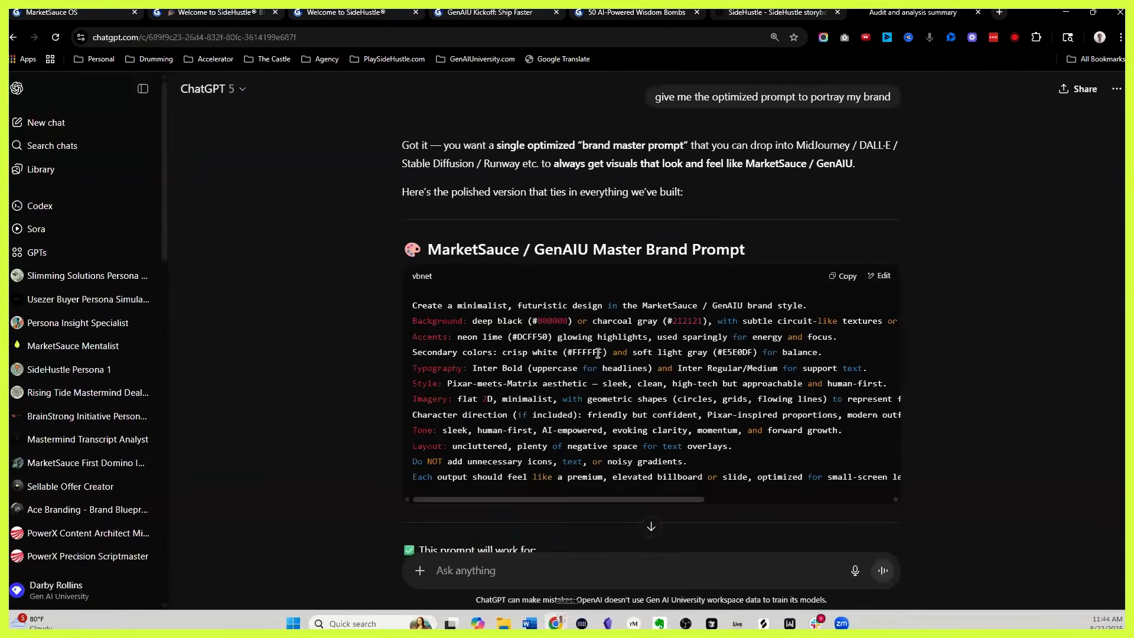
scroll(572, 336, "down", 1)
left_click_drag(408, 246, 449, 438)
left_click(474, 322)
left_click_drag(447, 324, 797, 429)
left_click_drag(719, 440, 496, 437)
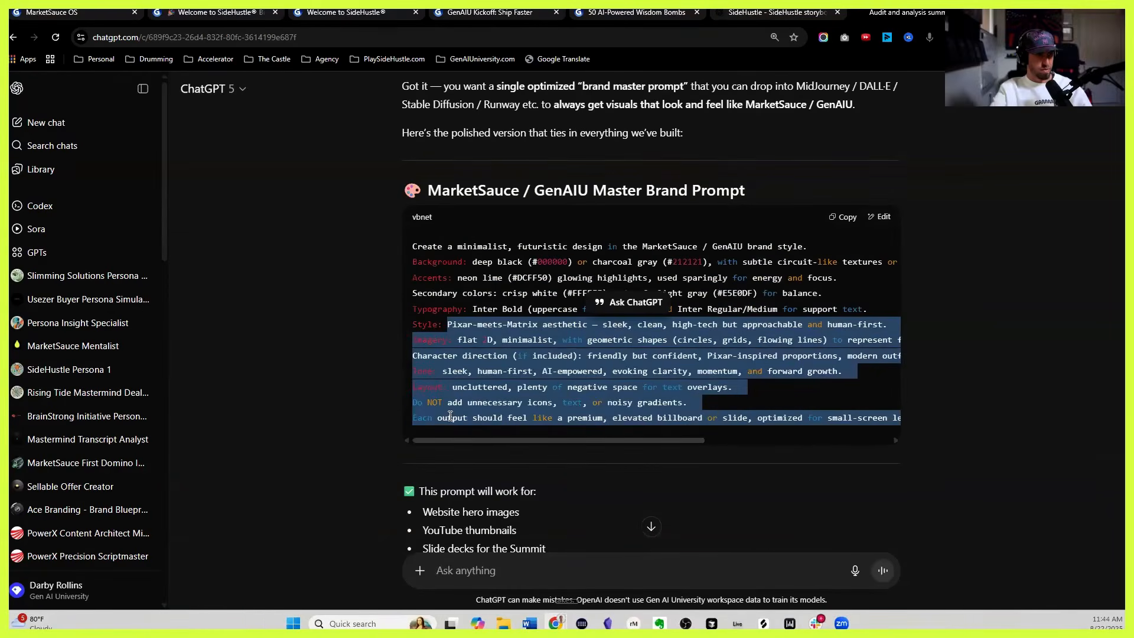
left_click_drag(678, 442, 755, 441)
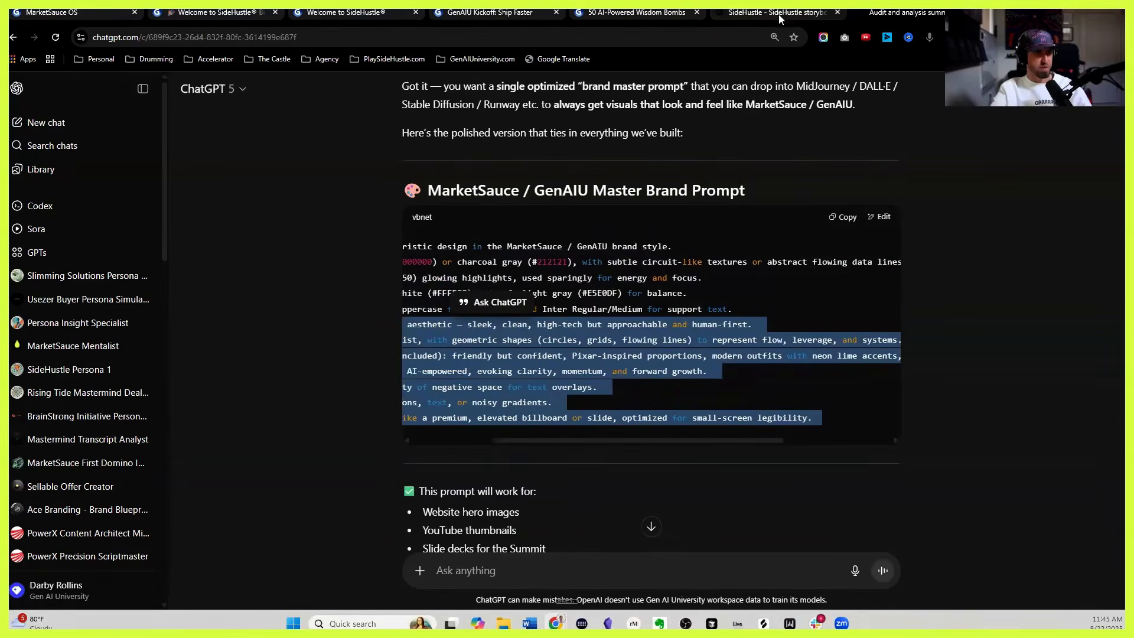
Step: Return to the 50 AI-Powered Wisdom Bombs deck in Gamma, view the FOCUS IS YOUR MULTIPLIER. slide, and open the deck's source prompt
left_click(633, 12)
scroll(46, 380, "down", 4)
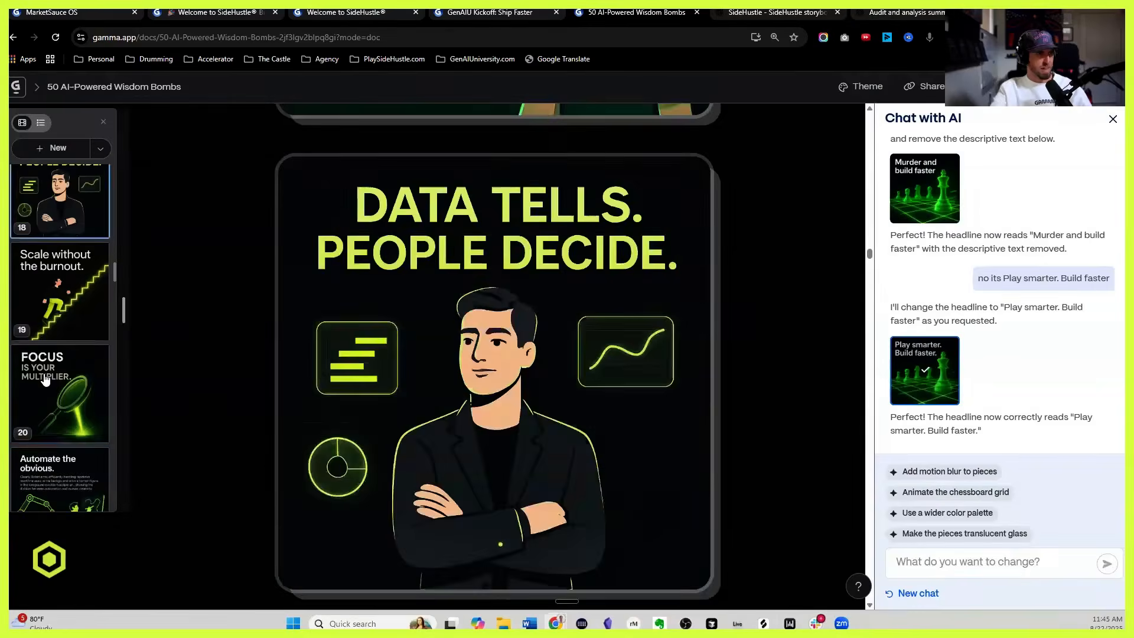
left_click(45, 379)
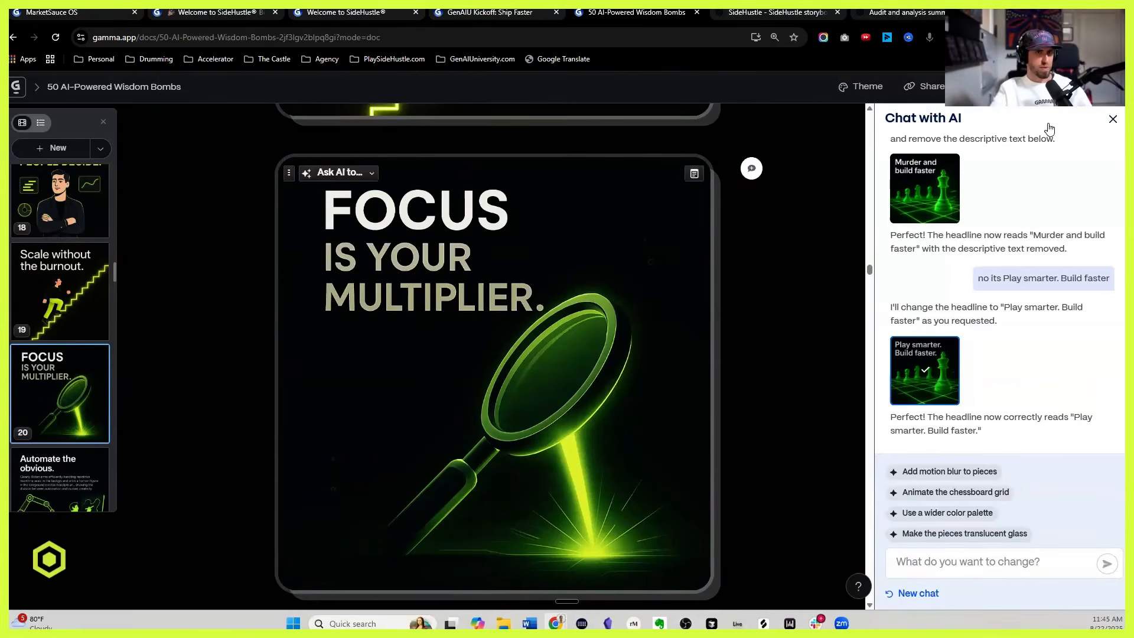
left_click(1080, 86)
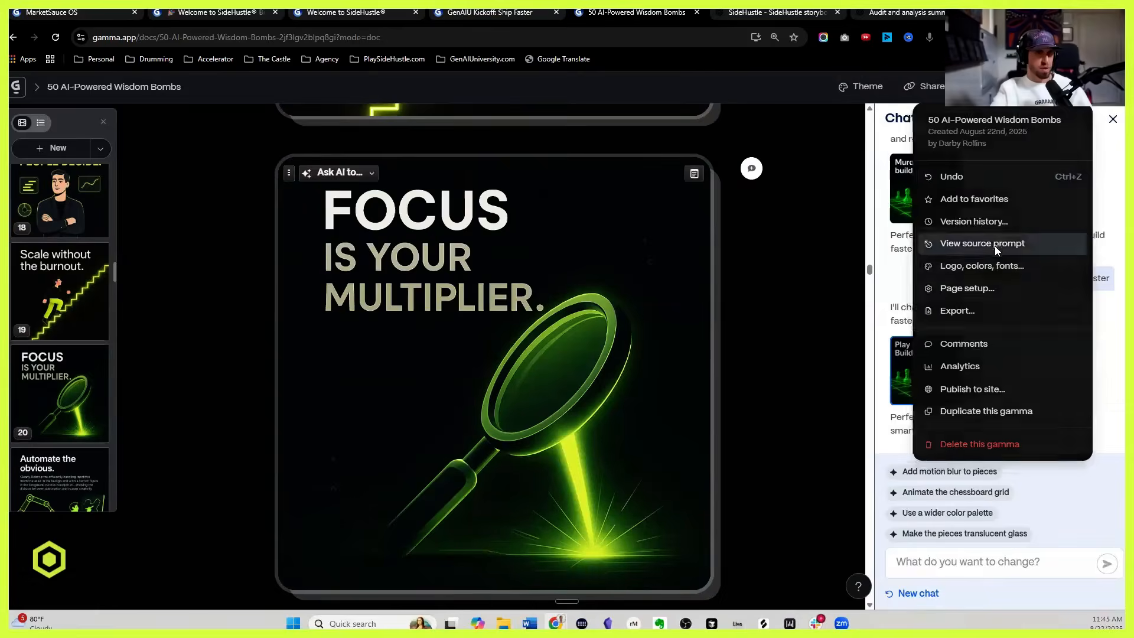
left_click(995, 244)
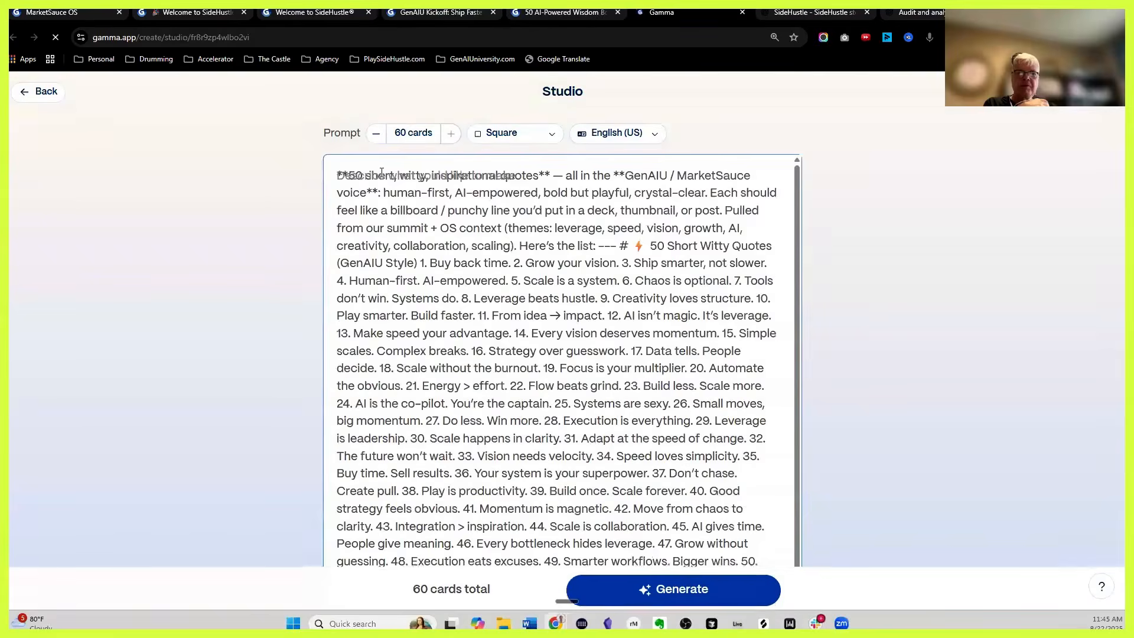
Step: Examine the full 50-quote prompt and the visual descriptions under the first outline cards
left_click_drag(342, 175, 660, 352)
left_click_drag(696, 414, 704, 390)
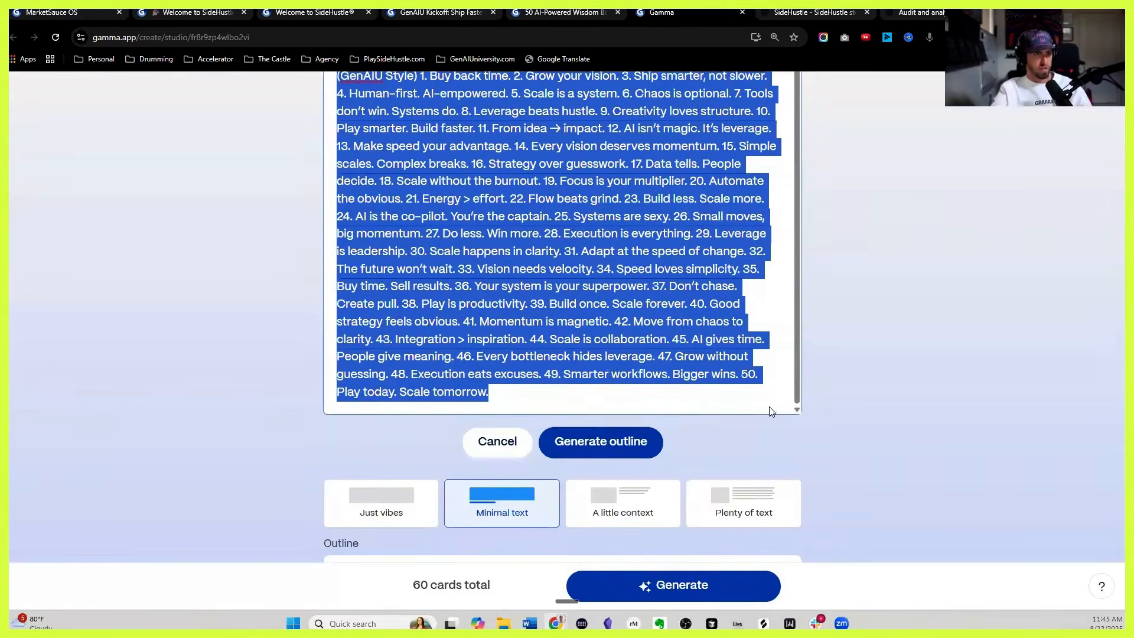
scroll(769, 406, "down", 7)
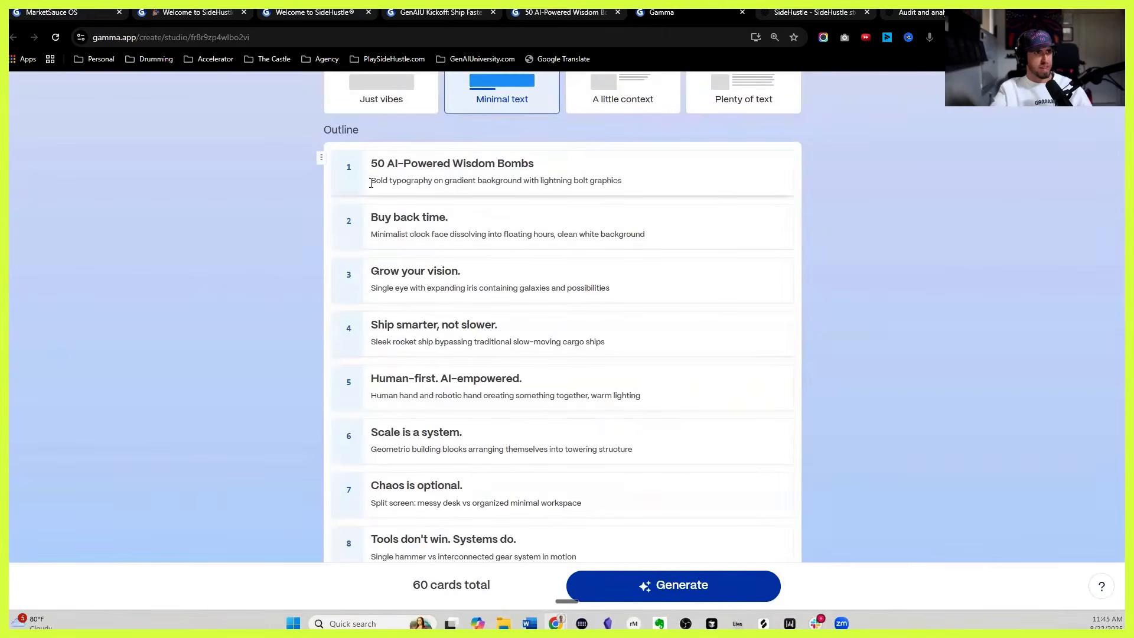
left_click_drag(372, 180, 631, 180)
triple_click(420, 235)
scroll(426, 228, "down", 3)
Step: Examine the MarketSauce Evolved theme, the Custom image art style and the full custom style prompt
scroll(426, 228, "down", 20)
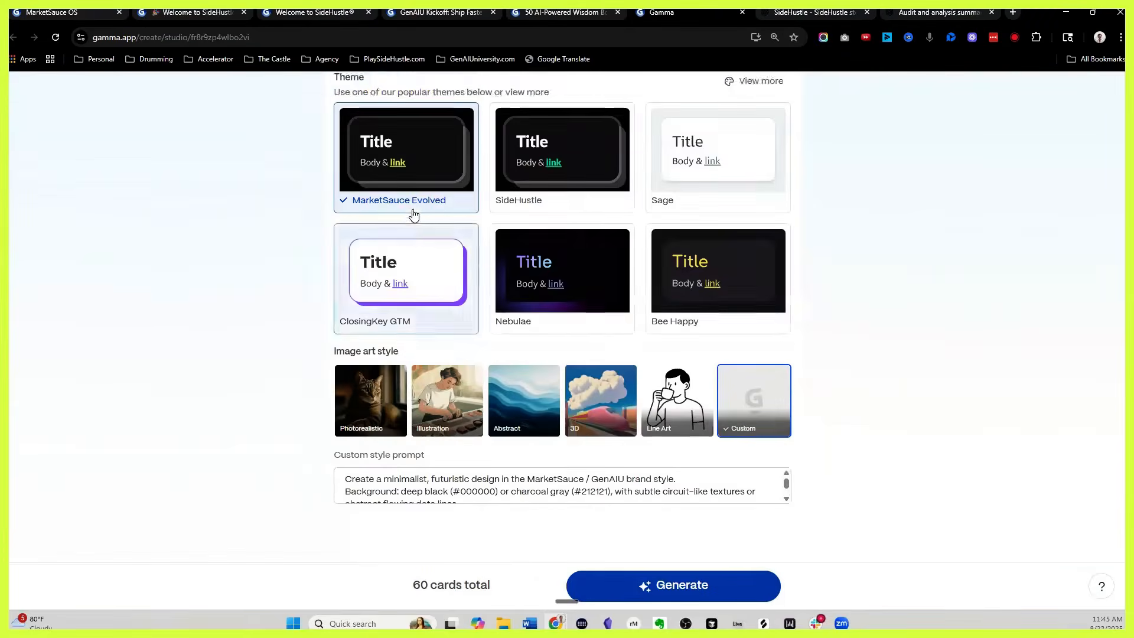
scroll(414, 214, "up", 1)
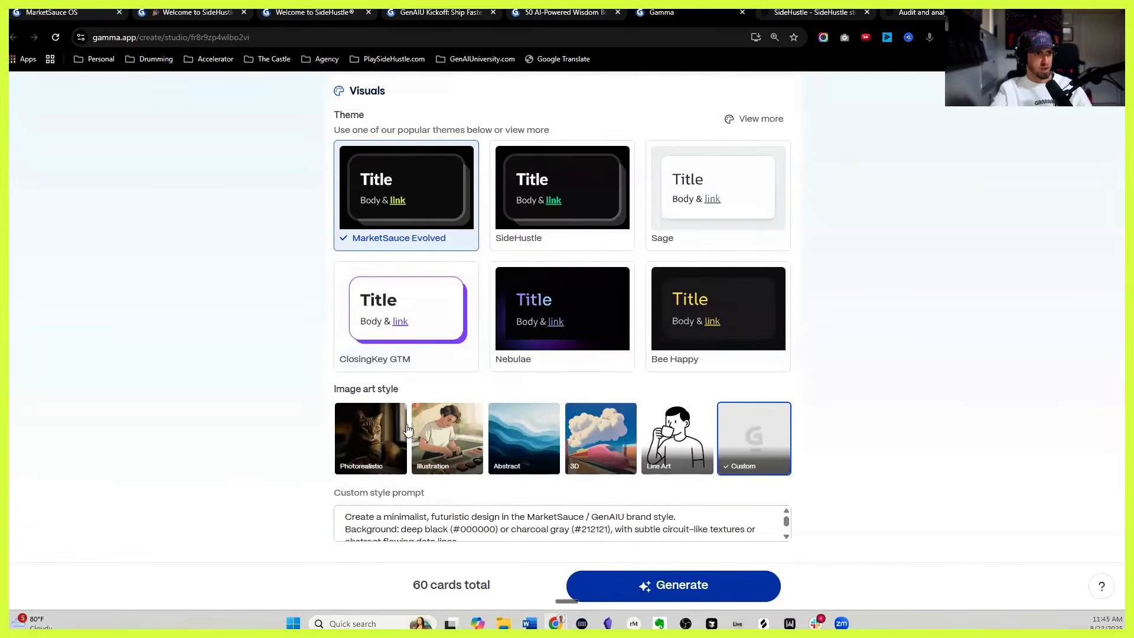
scroll(339, 454, "down", 1)
left_click_drag(338, 455, 628, 480)
scroll(596, 462, "up", 1)
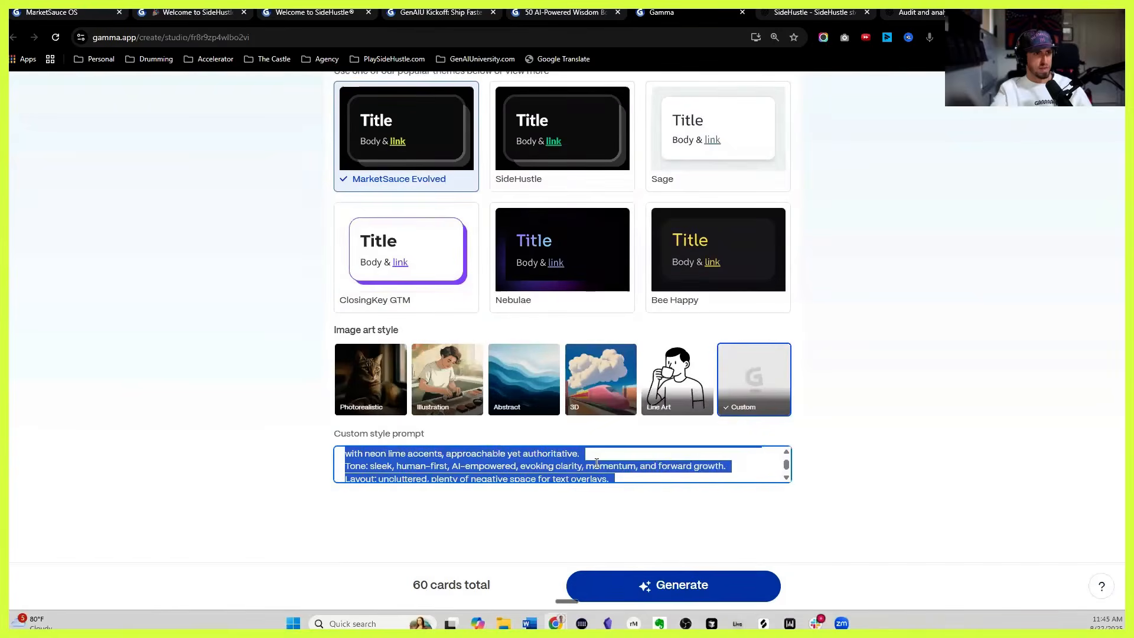
Step: Leave the deck's source prompt and ask the SideHustle ChatGPT chat for 50 witty, on-brand two-to-five-word quotes for mascot-based social media graphics
scroll(826, 291, "up", 20)
scroll(782, 268, "up", 20)
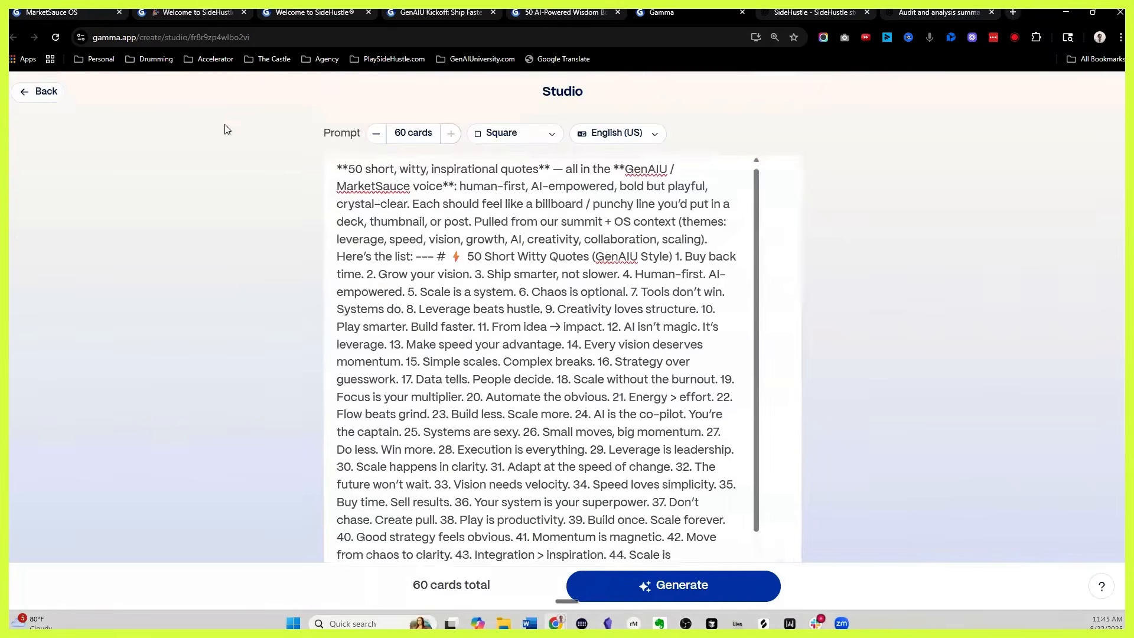
left_click(44, 95)
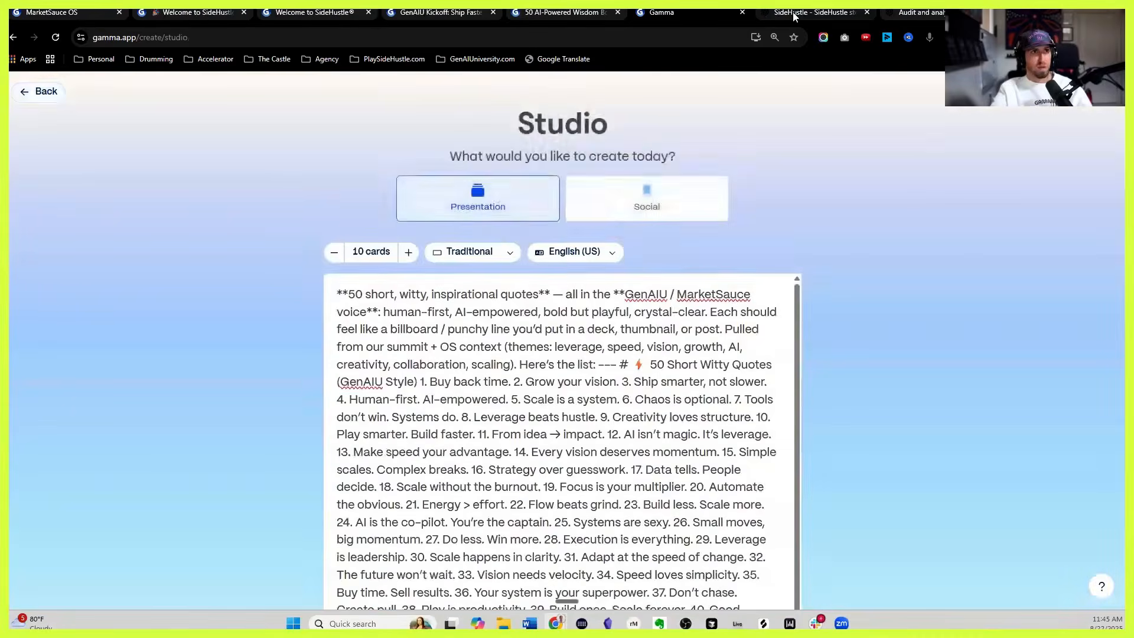
key("ctrl+Tab")
scroll(449, 519, "down", 1)
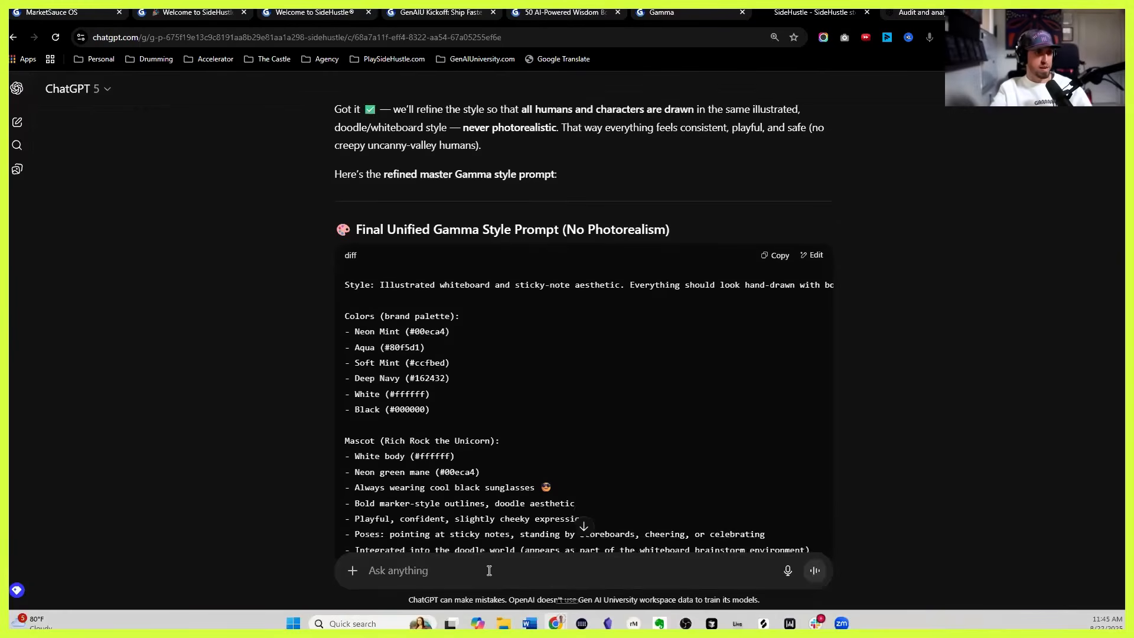
left_click(492, 568)
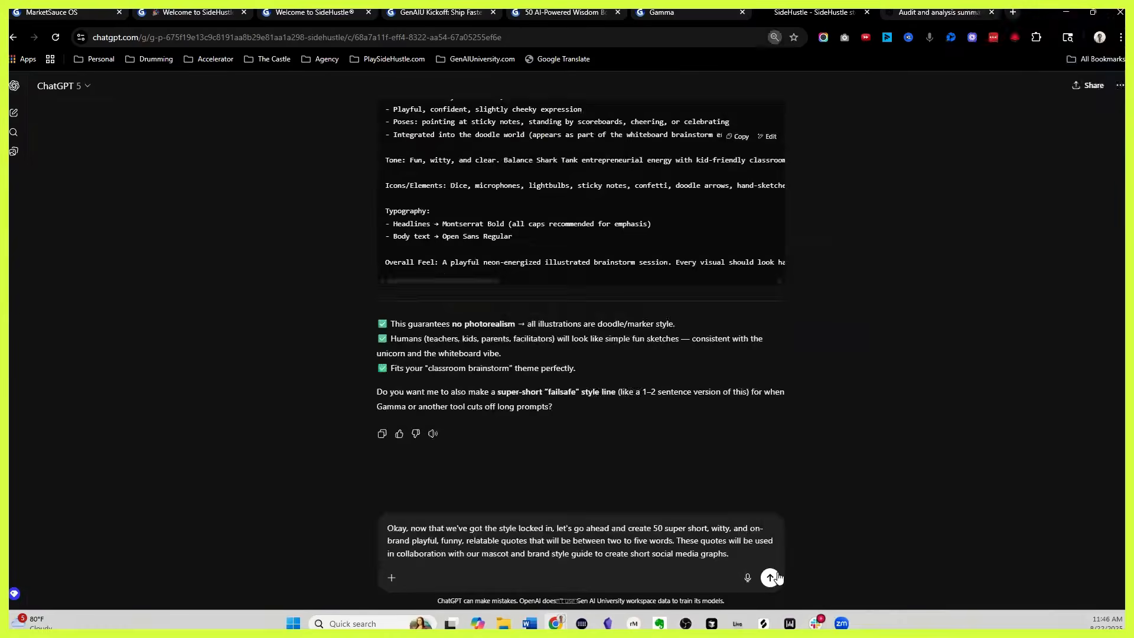
left_click(771, 580)
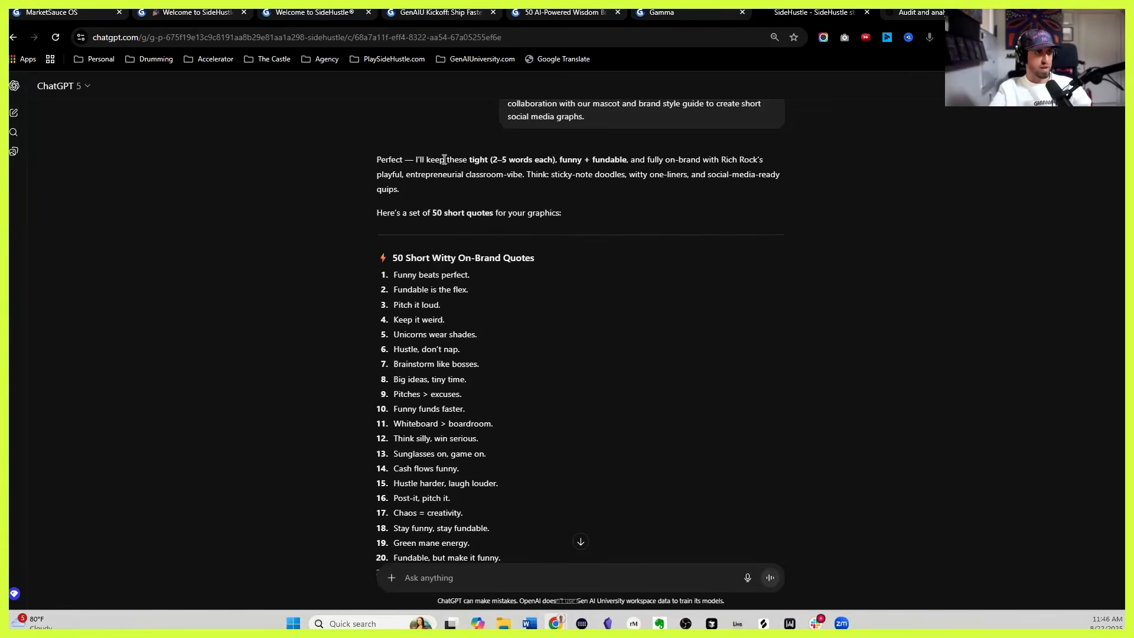
Step: Copy the 50 short quotes from the ChatGPT reply and start a new Social creation in Gamma Studio from the SideHustle folder
scroll(492, 205, "down", 10)
left_click_drag(481, 156, 518, 340)
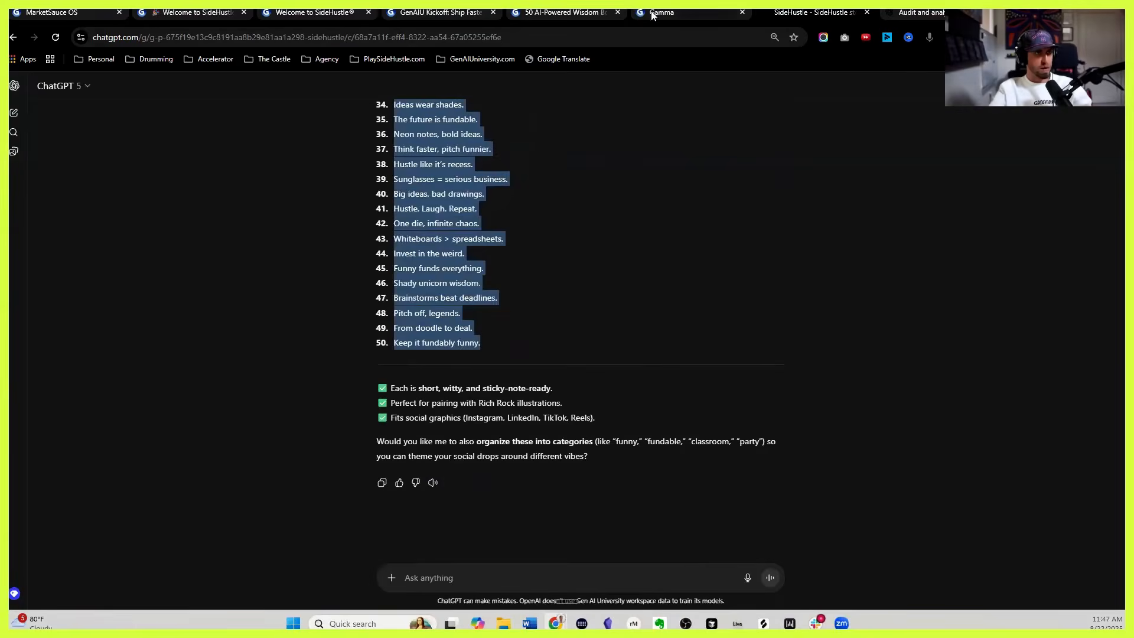
left_click(549, 13)
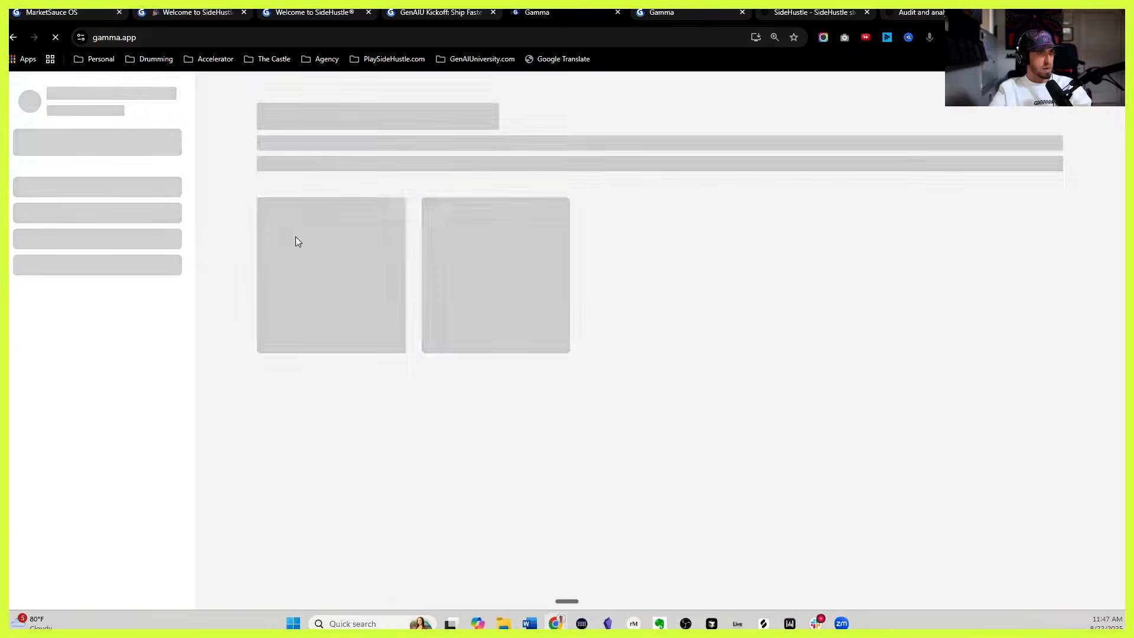
scroll(76, 468, "down", 3)
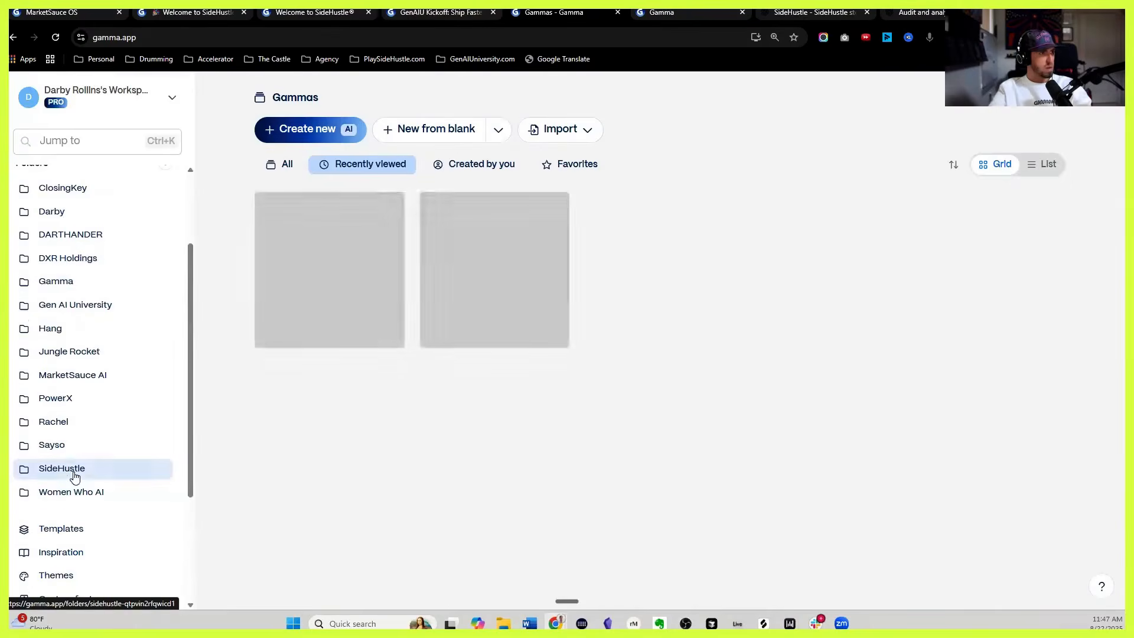
left_click(68, 468)
left_click(342, 166)
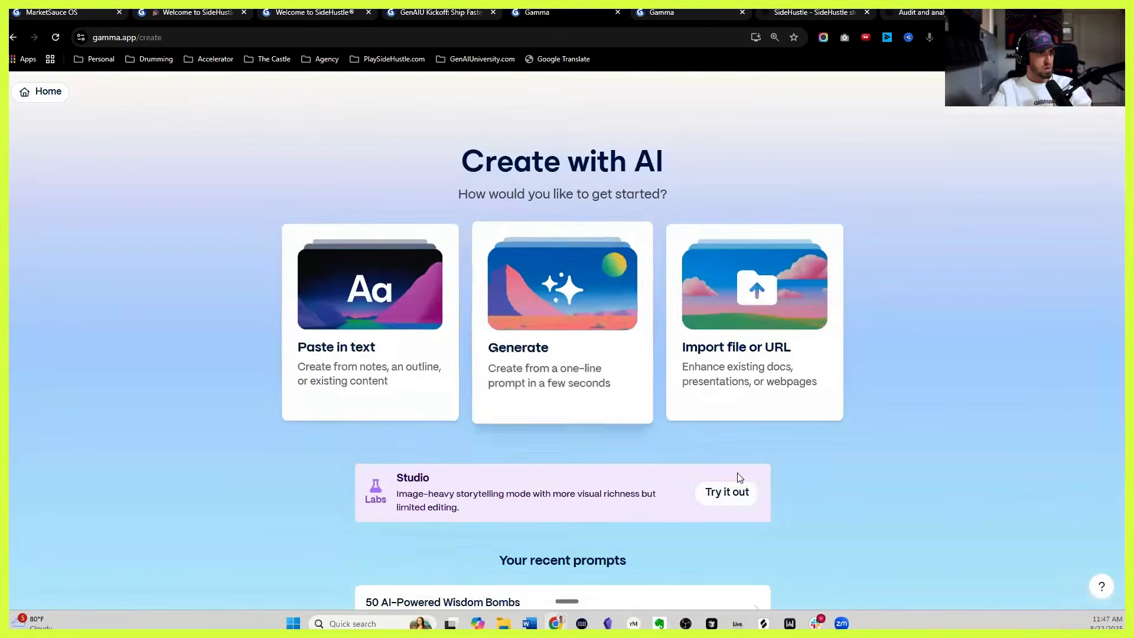
left_click(727, 492)
left_click(648, 194)
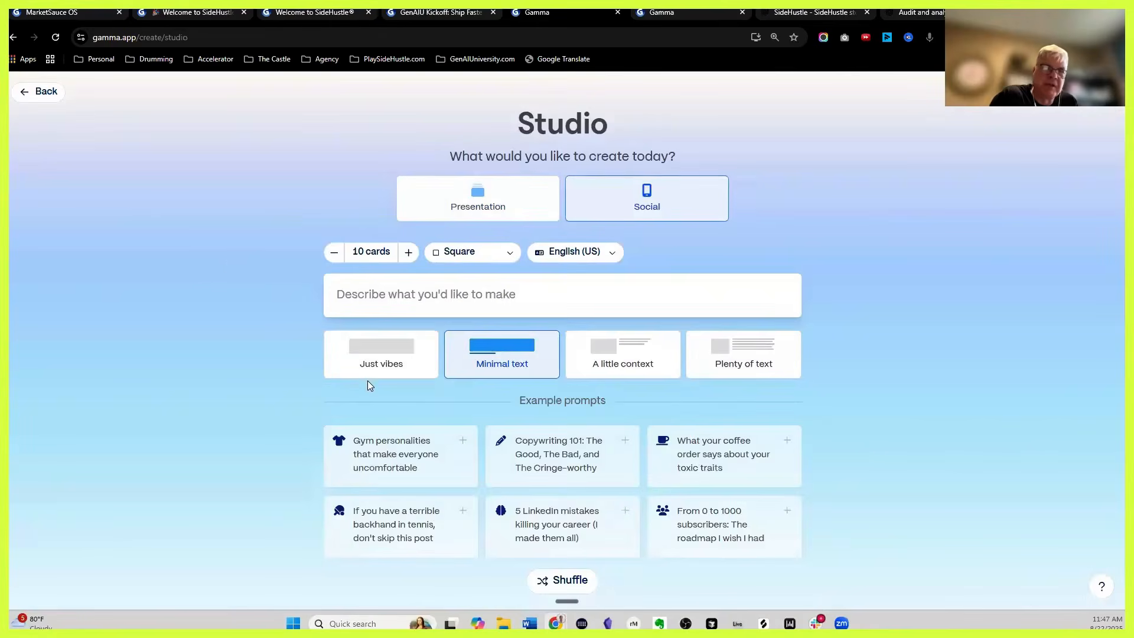
scroll(367, 385, "down", 2)
scroll(369, 385, "up", 2)
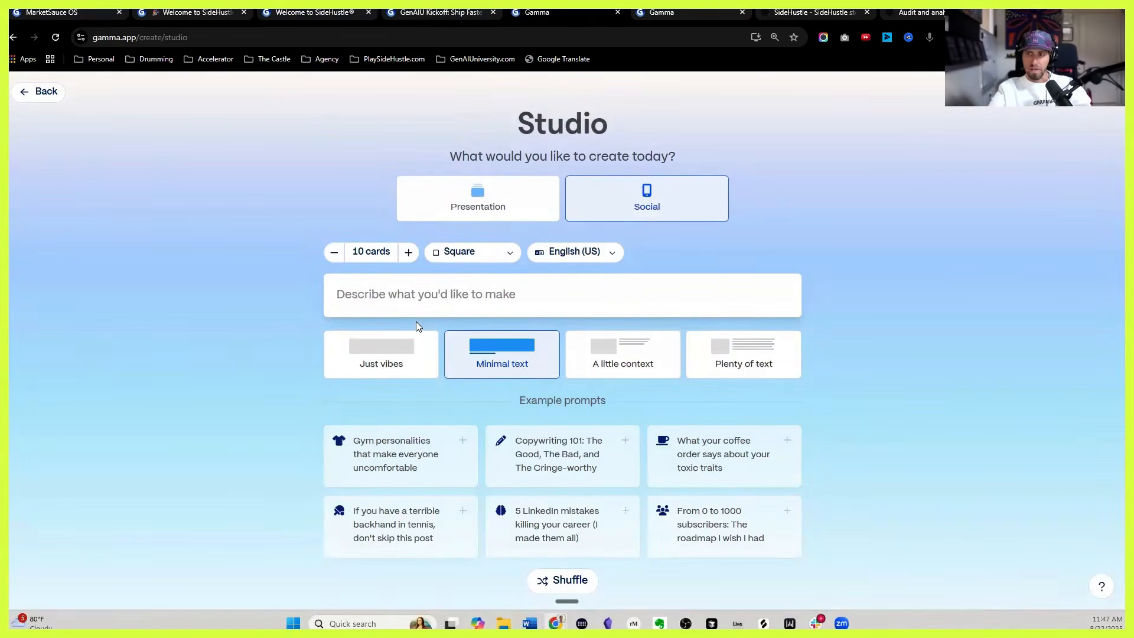
Step: Set 60 square cards, paste the copied quotes as the prompt, and generate the outline with Minimal text
left_click(406, 256)
left_click(407, 256)
left_click(407, 256)
left_click(407, 252)
left_click(406, 253)
left_click(400, 286)
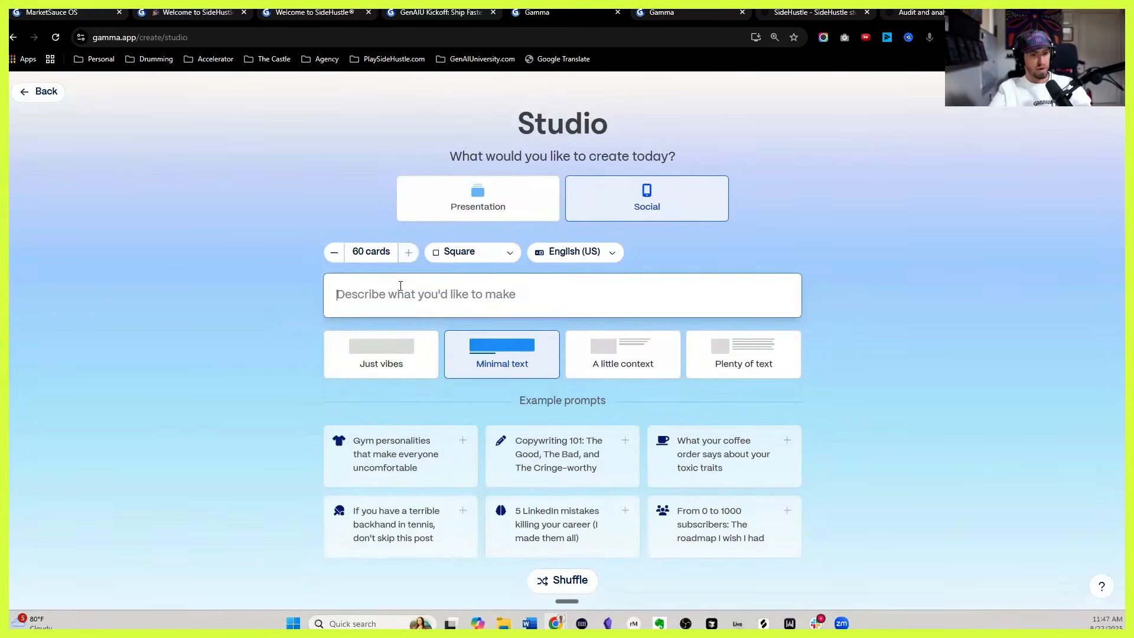
key("ctrl+v")
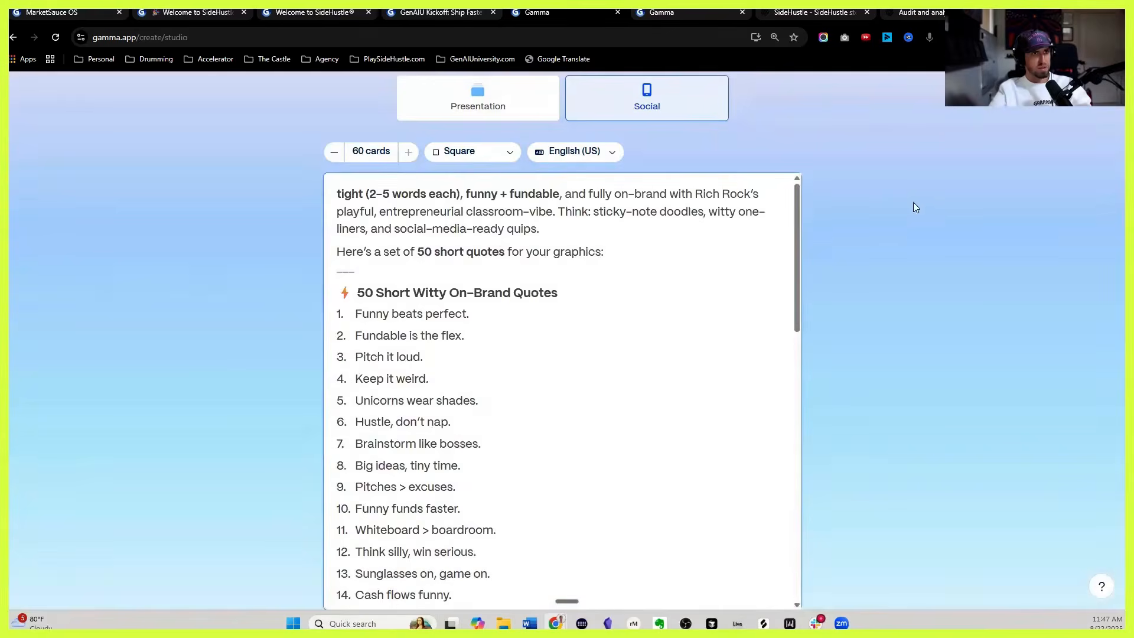
scroll(914, 207, "down", 4)
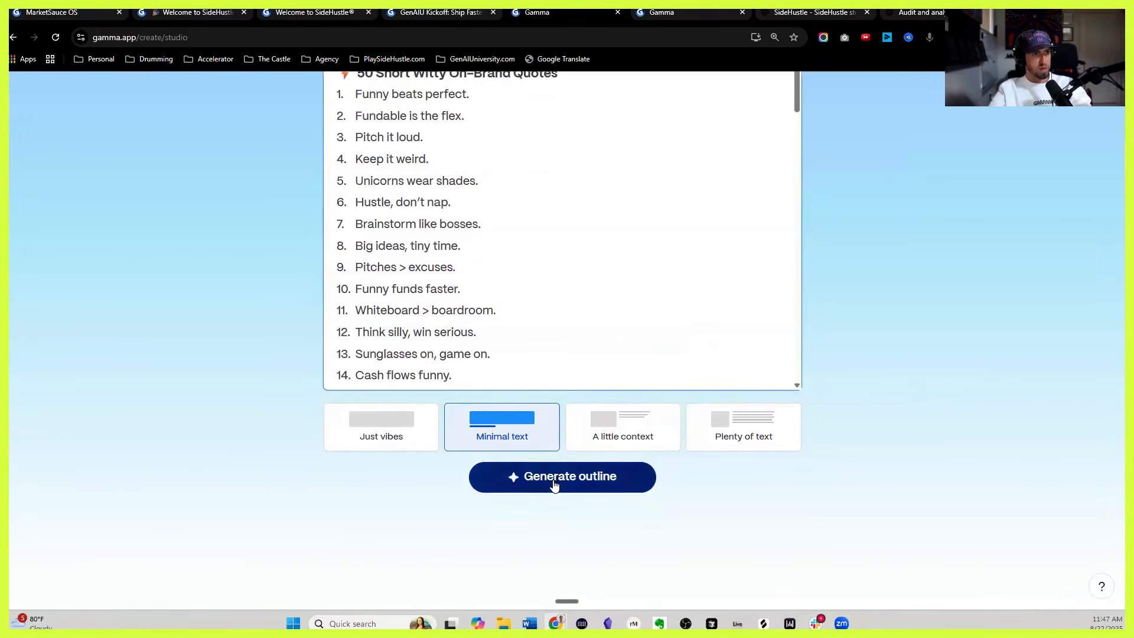
left_click(562, 472)
Step: Switch to the SideHustle ChatGPT chat and copy the Final Unified Gamma Style Prompt (No Photorealism)
left_click(838, 13)
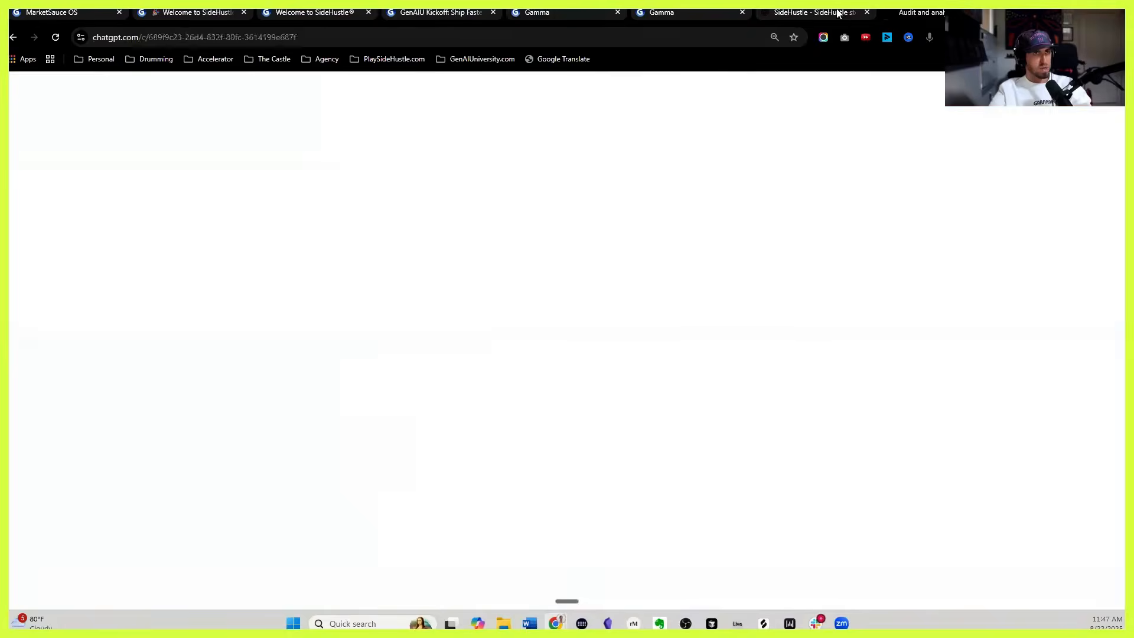
left_click(836, 12)
scroll(516, 316, "up", 10)
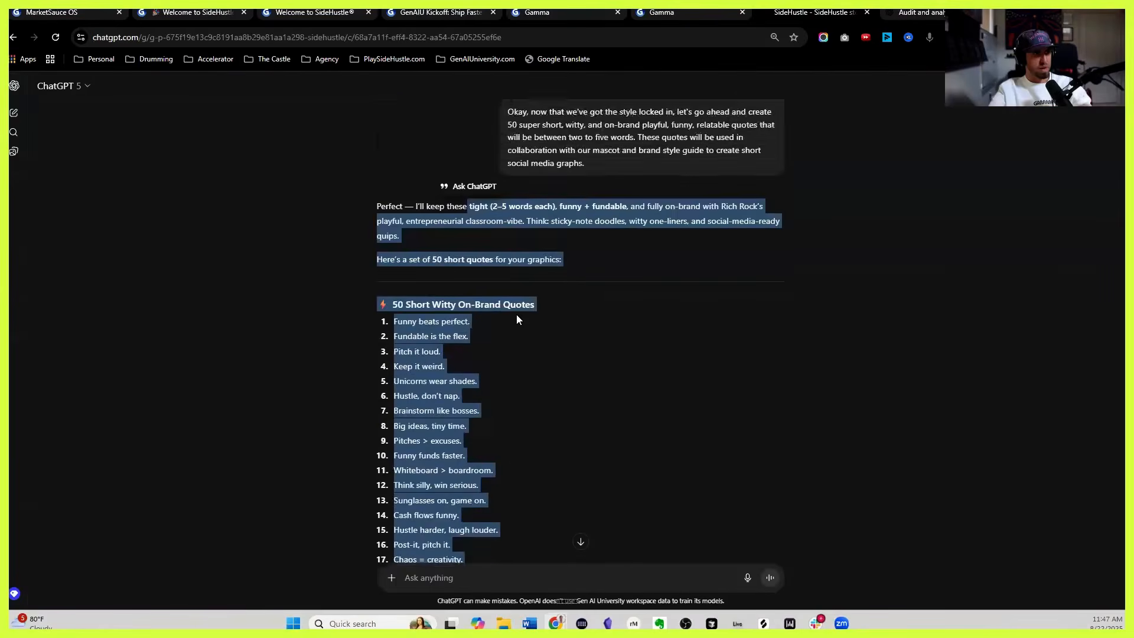
scroll(516, 318, "up", 12)
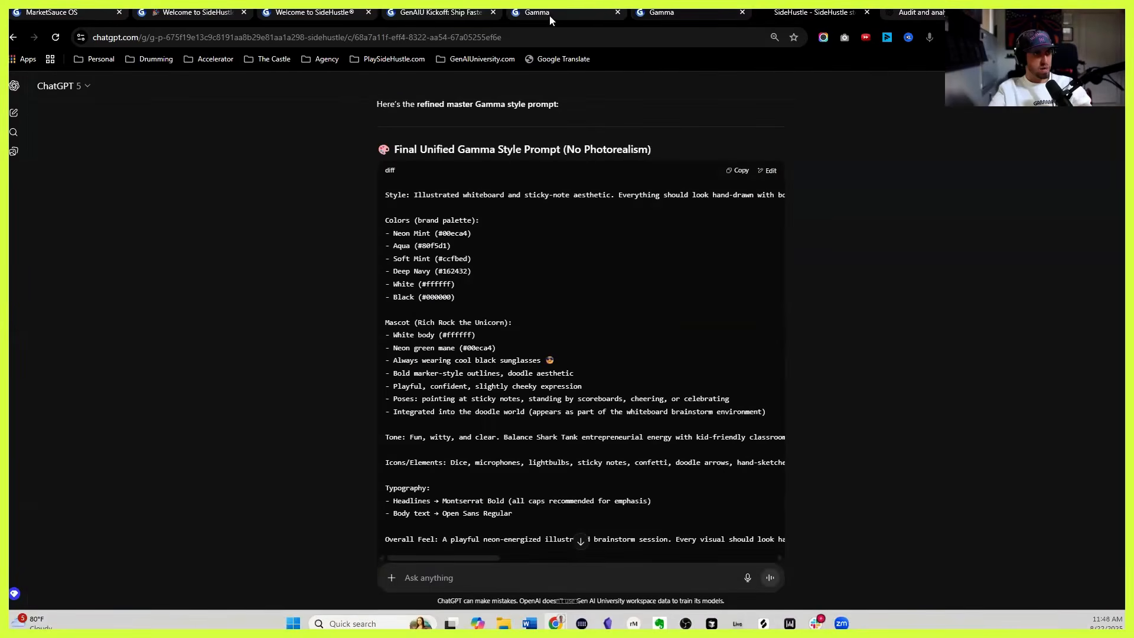
Step: Return to Gamma and examine the generated outline cards down to the theme and image style settings
left_click(549, 15)
scroll(384, 307, "down", 3)
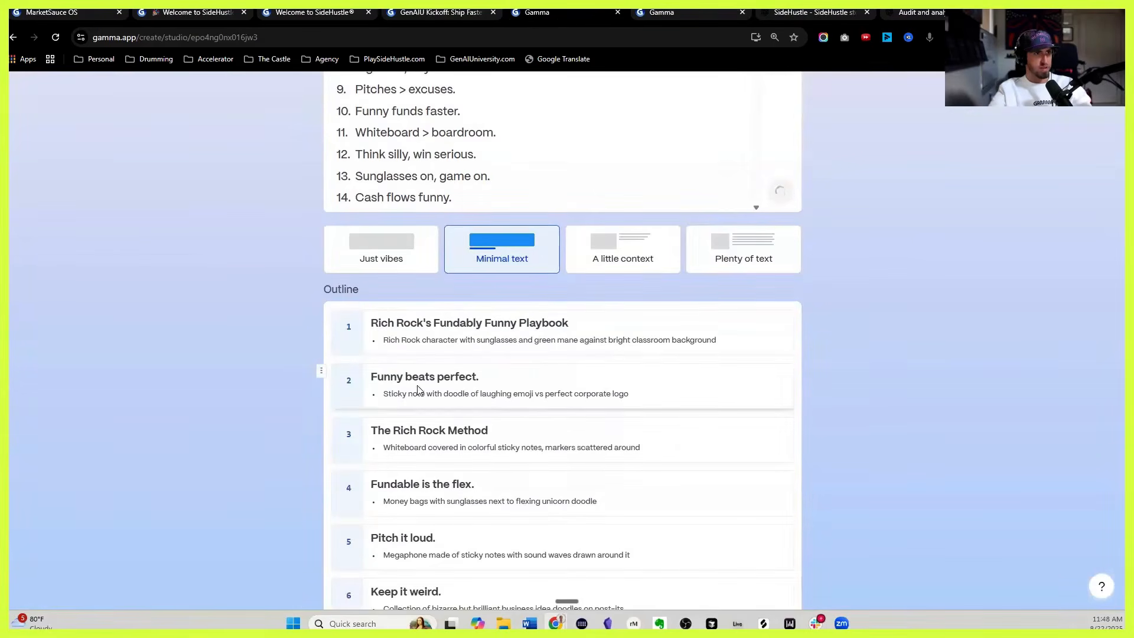
scroll(399, 378, "down", 2)
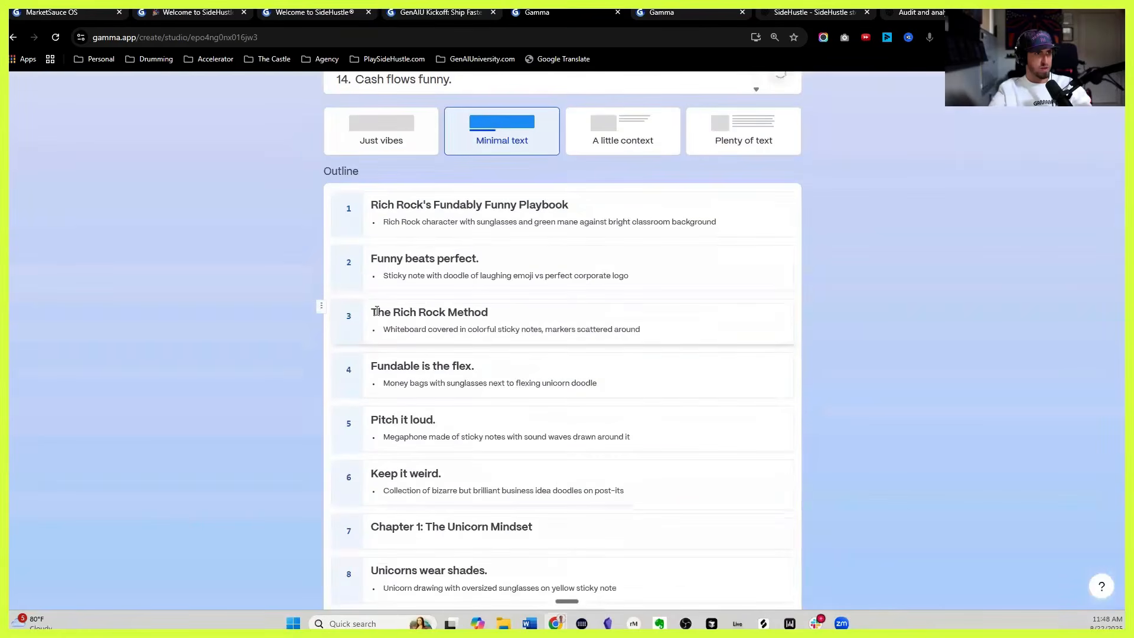
scroll(420, 388, "down", 1)
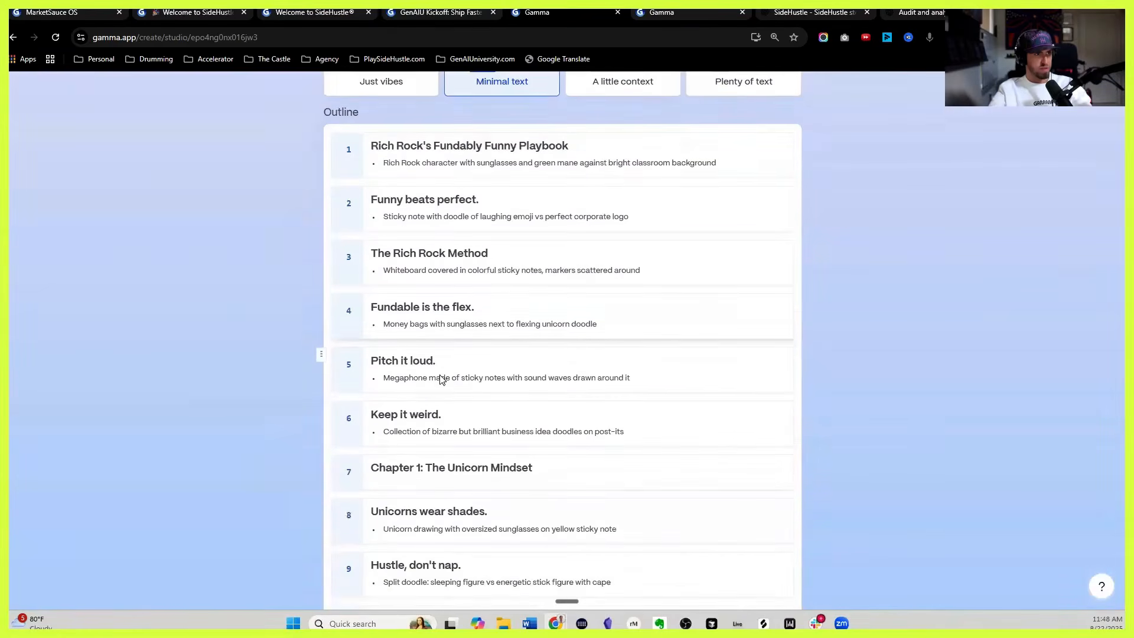
scroll(420, 386, "down", 20)
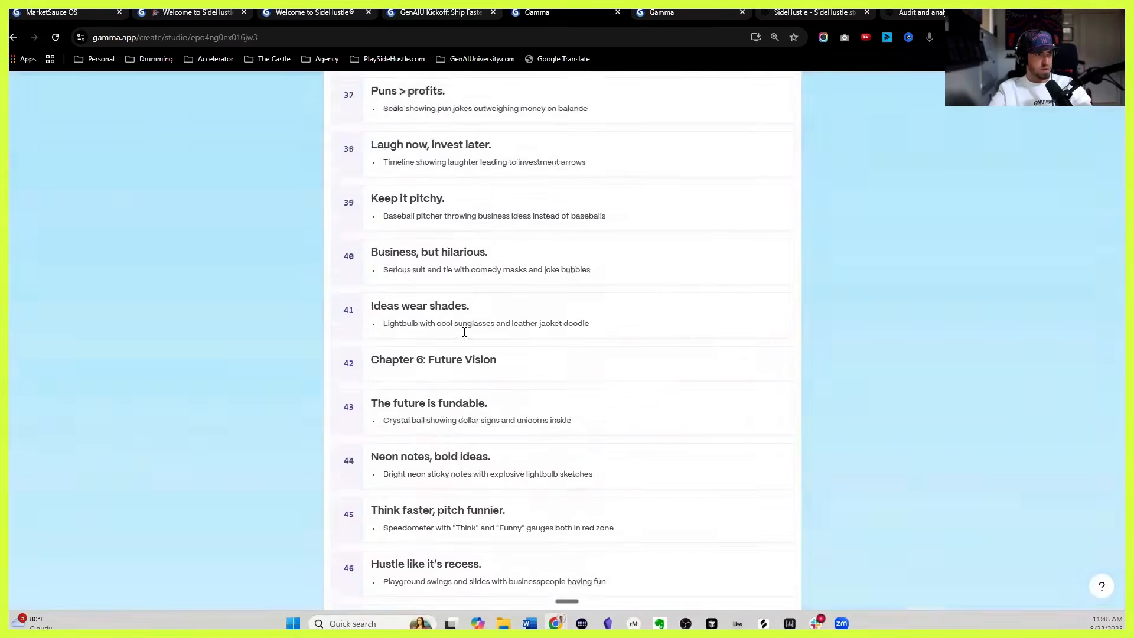
scroll(464, 333, "down", 20)
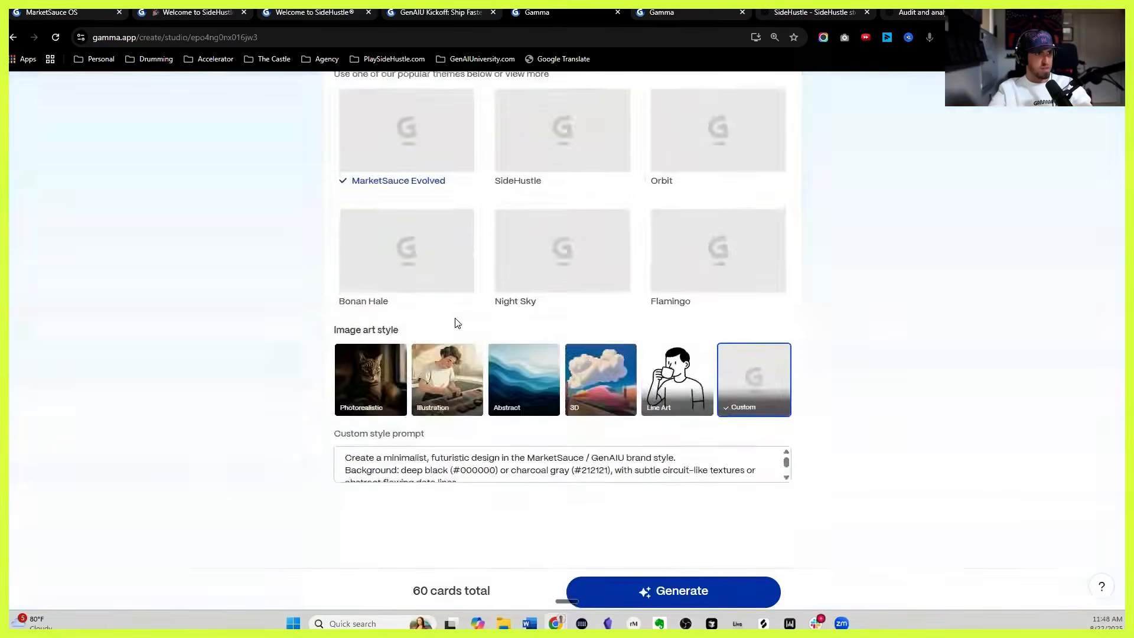
scroll(456, 319, "up", 20)
scroll(456, 319, "down", 20)
Step: Choose the SideHustle theme and replace the custom image style prompt with the copied whiteboard and sticky-note style prompt
scroll(457, 324, "up", 3)
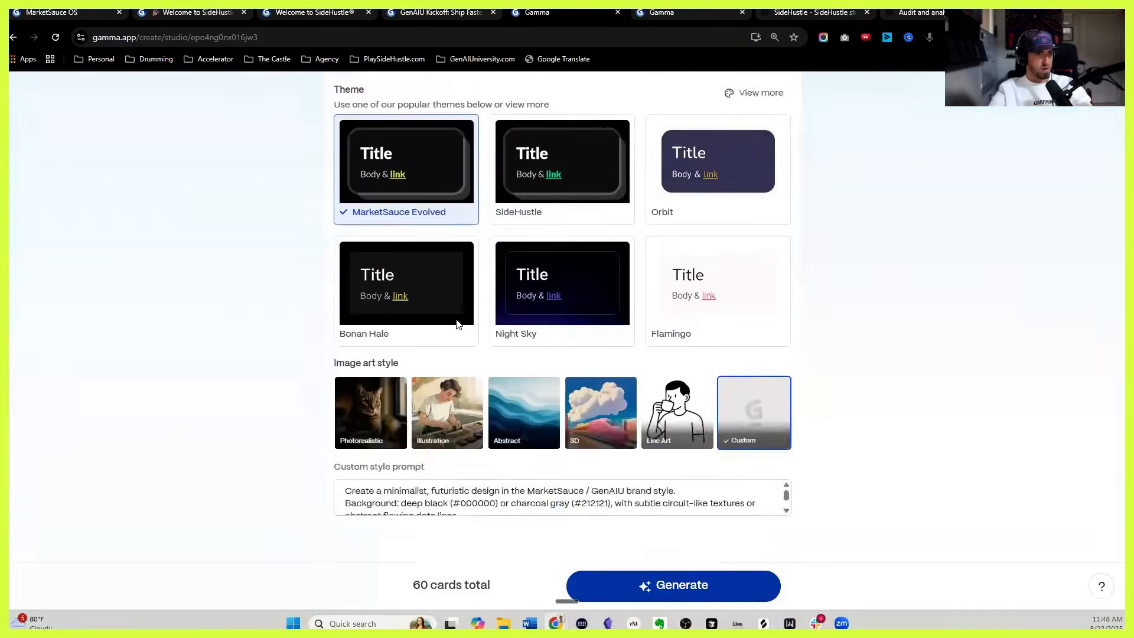
left_click(566, 323)
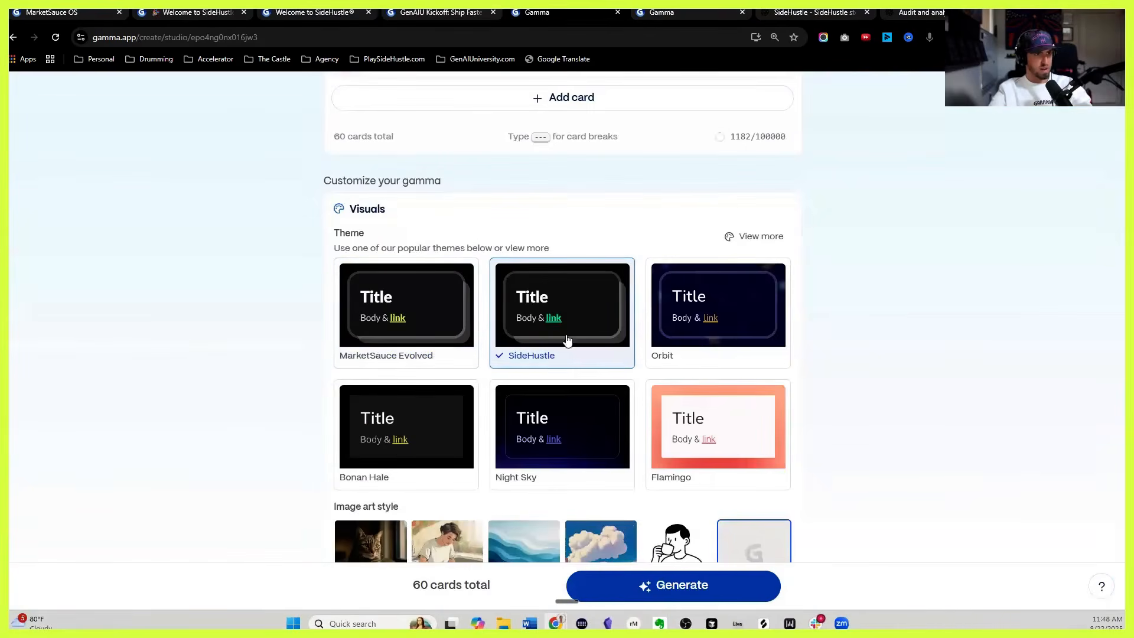
scroll(565, 318, "down", 3)
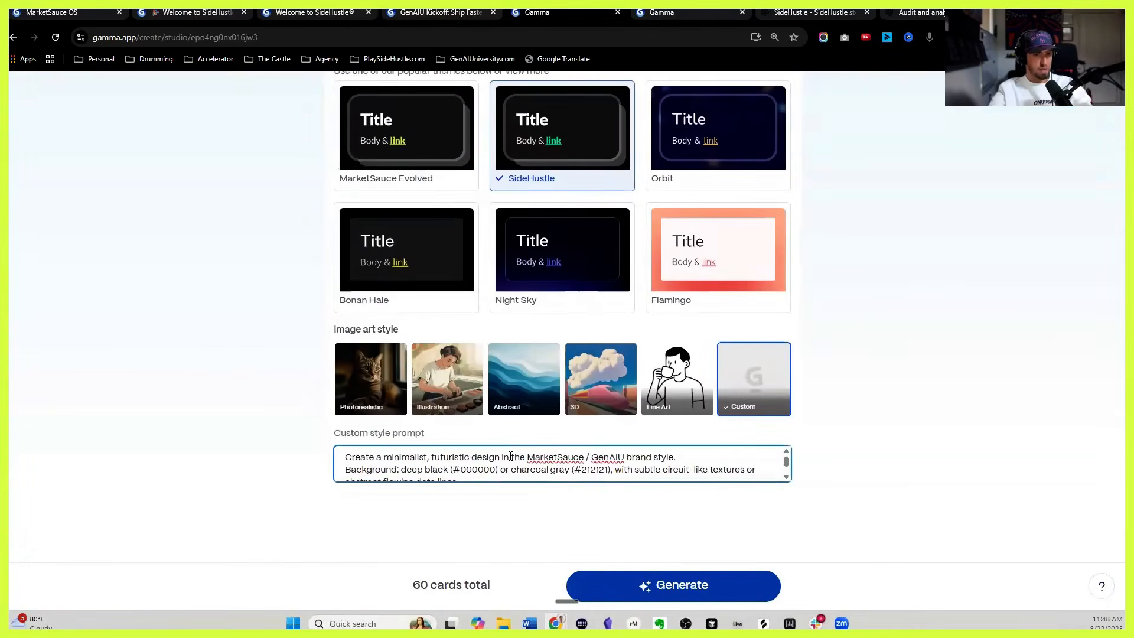
key("ctrl+a")
key("BackSpace")
key("ctrl+v")
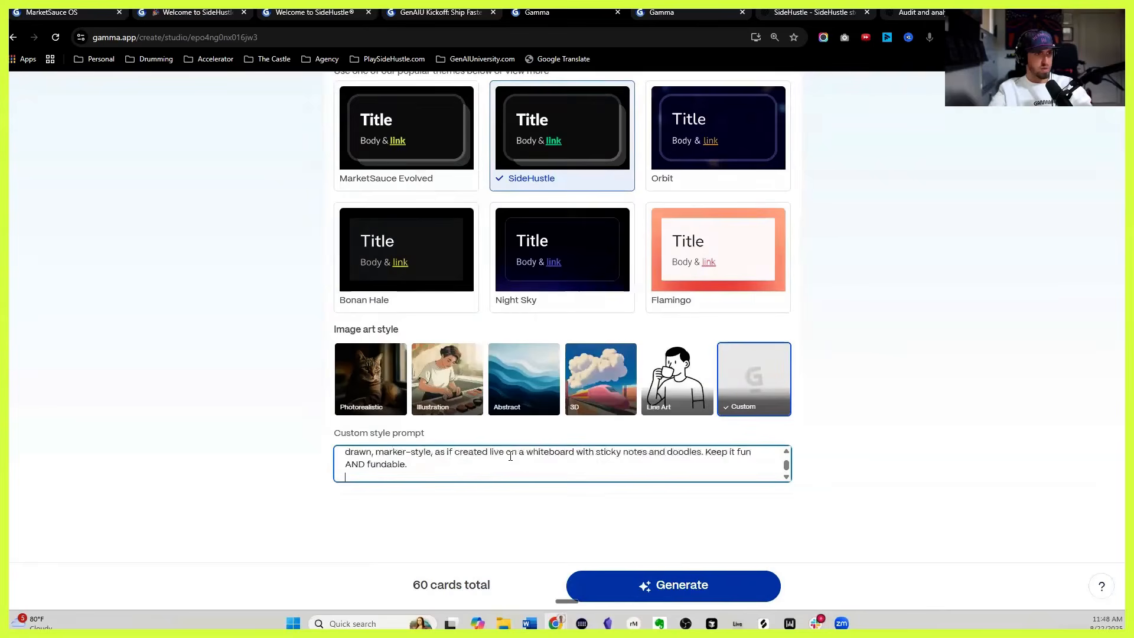
Step: Check the end of the outline and generate the 60-card social deck
scroll(502, 461, "up", 2)
scroll(943, 270, "up", 15)
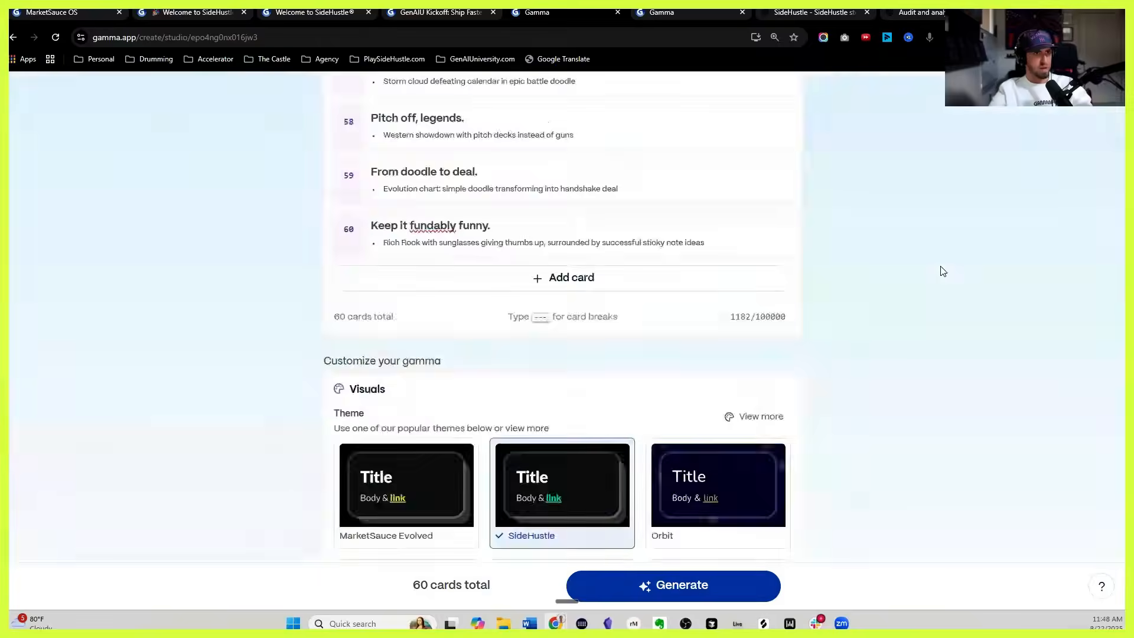
scroll(883, 388, "down", 15)
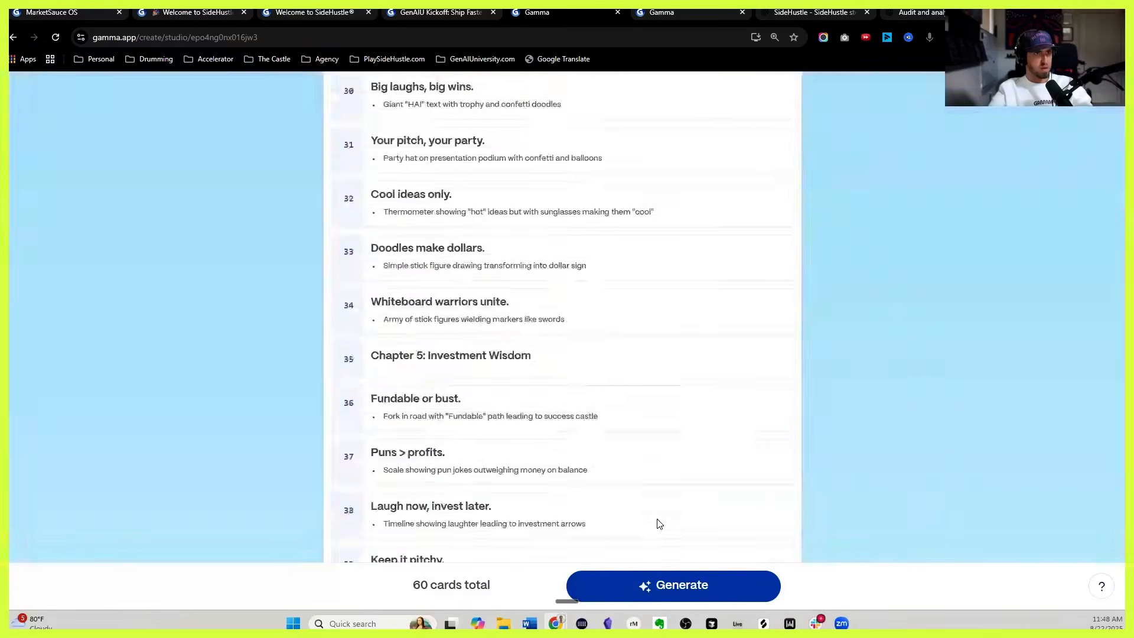
left_click(668, 584)
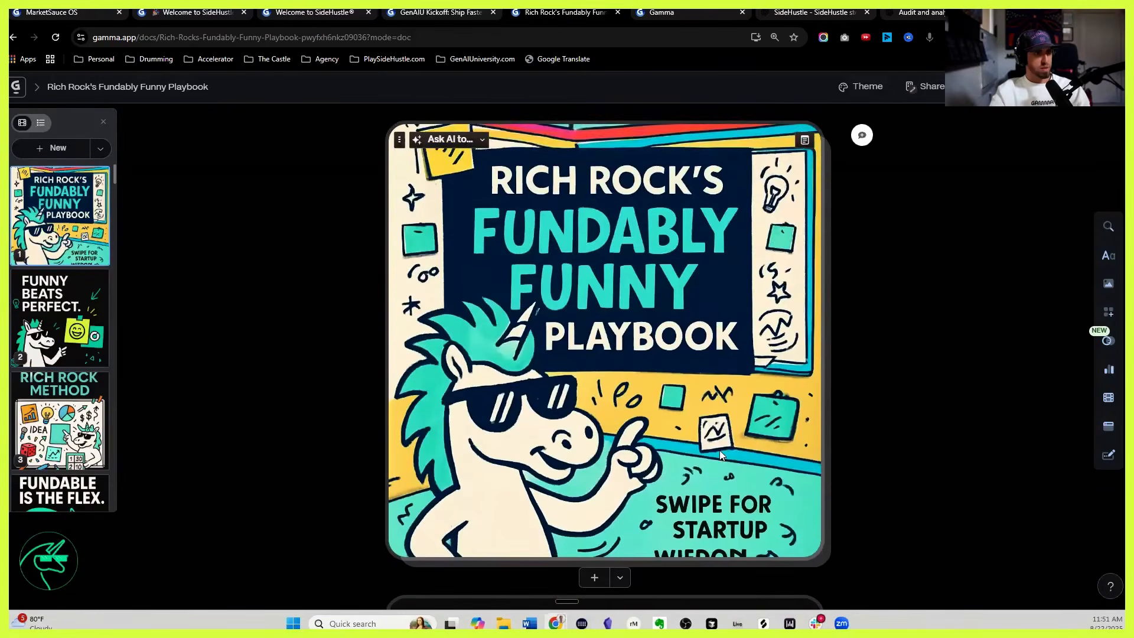
Step: Examine the generated playbook cards one by one, from the cover through the UNICORNS WEAR SHADES. card
scroll(732, 465, "down", 1)
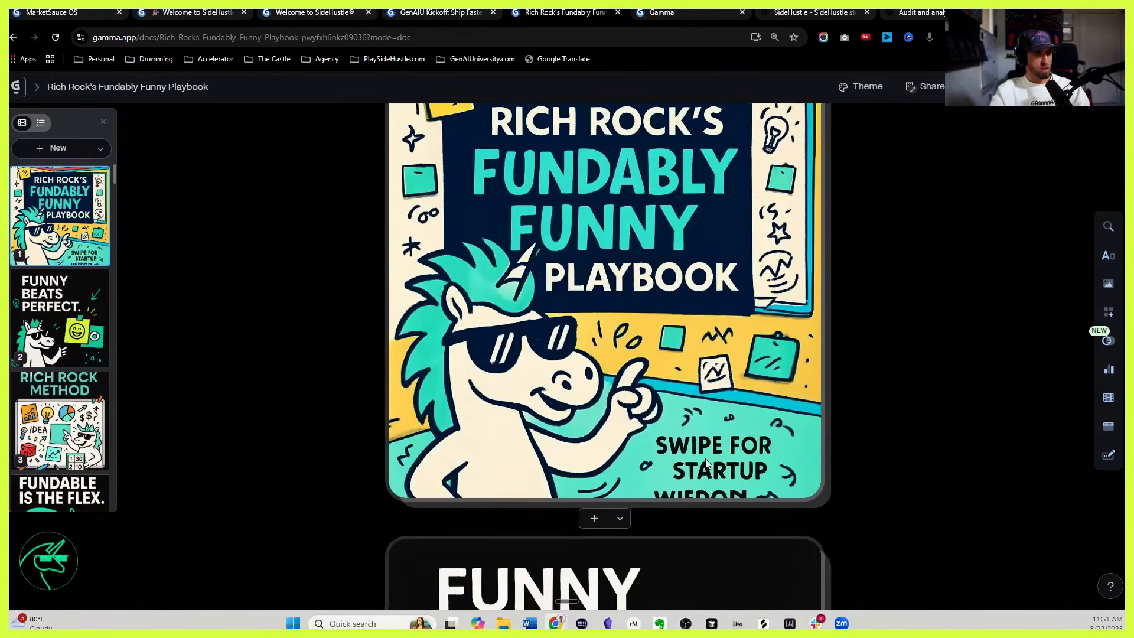
scroll(707, 462, "up", 1)
scroll(595, 440, "down", 7)
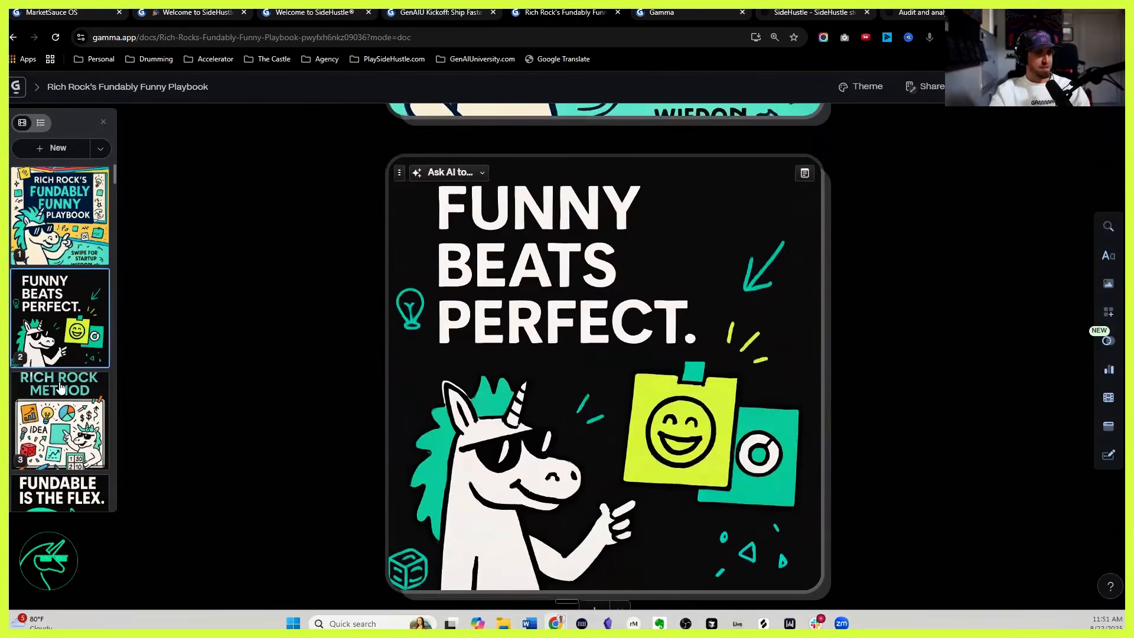
left_click(57, 391)
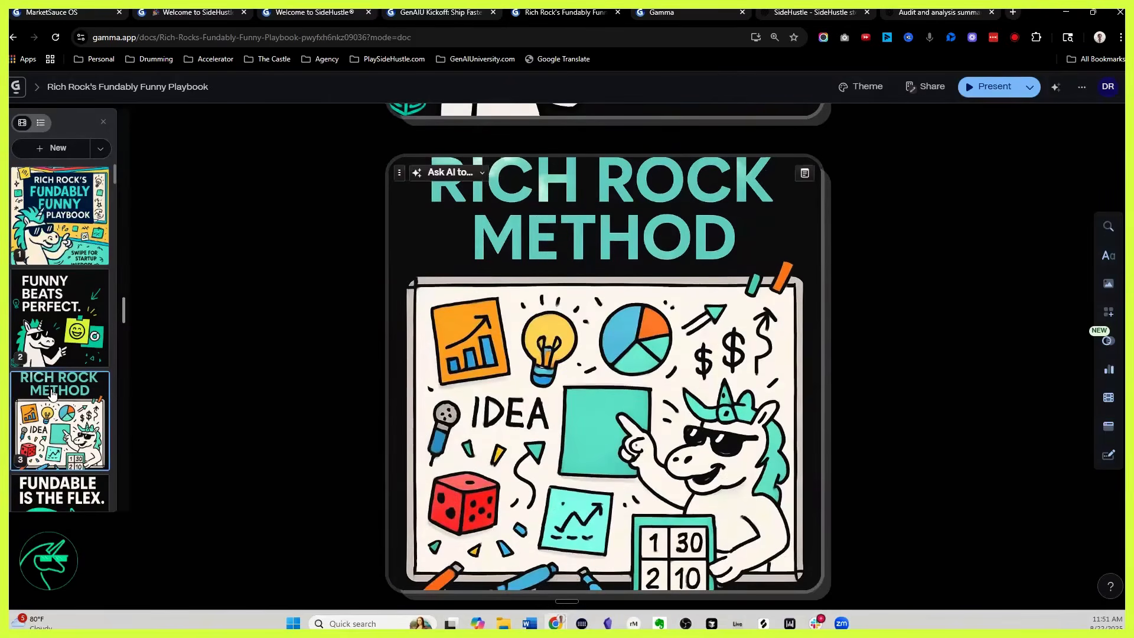
left_click(59, 493)
left_click(65, 434)
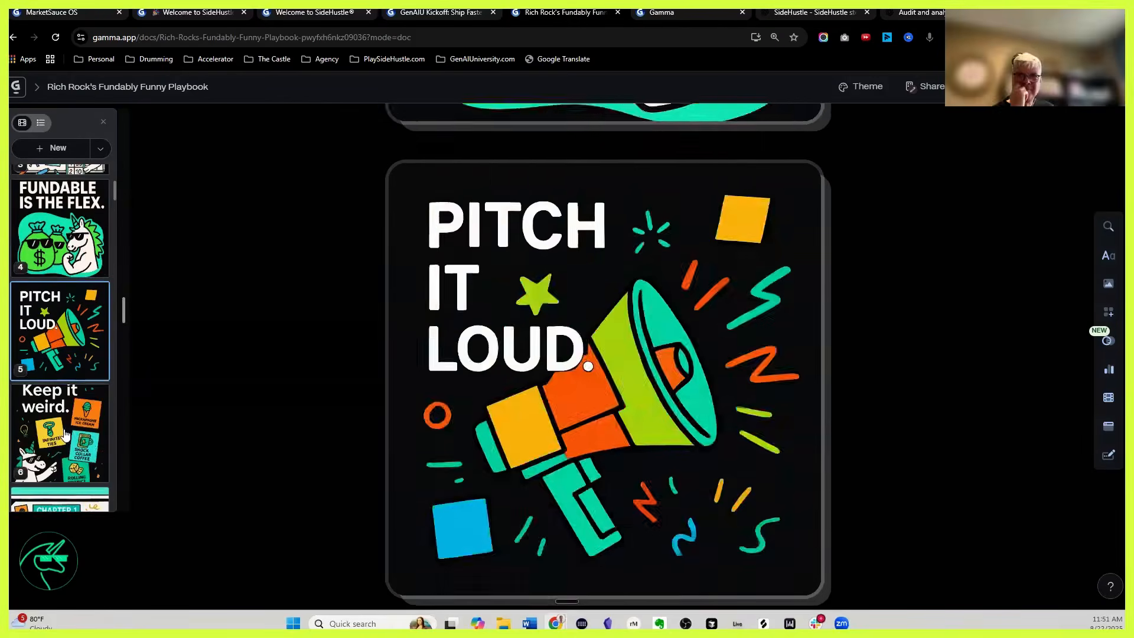
left_click(65, 433)
scroll(71, 402, "down", 3)
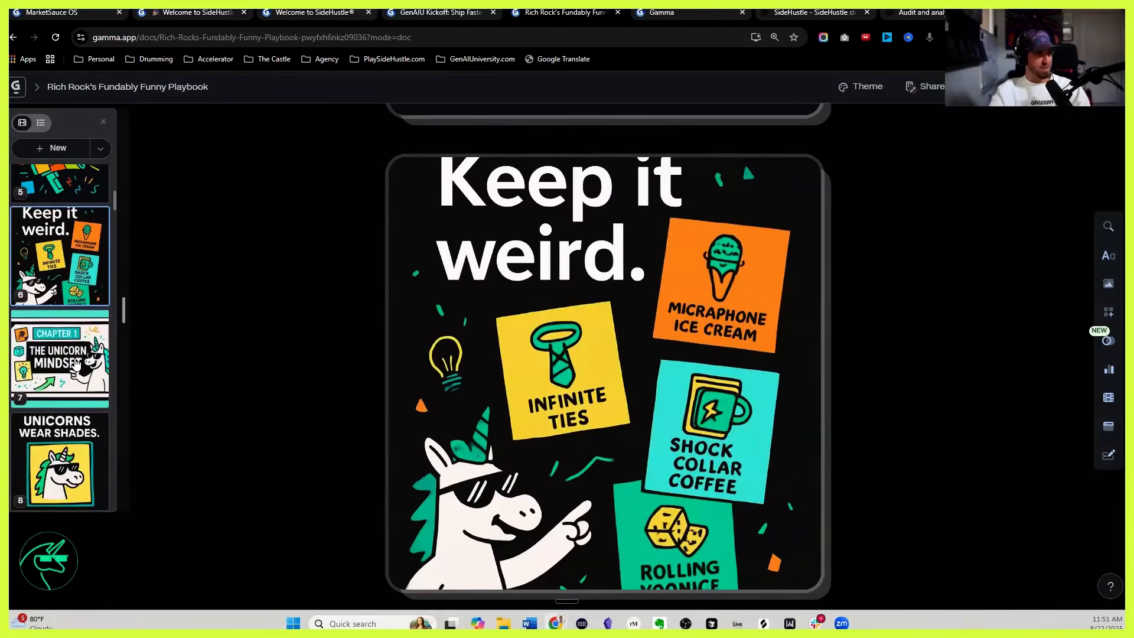
left_click(75, 364)
scroll(74, 364, "down", 2)
left_click(70, 362)
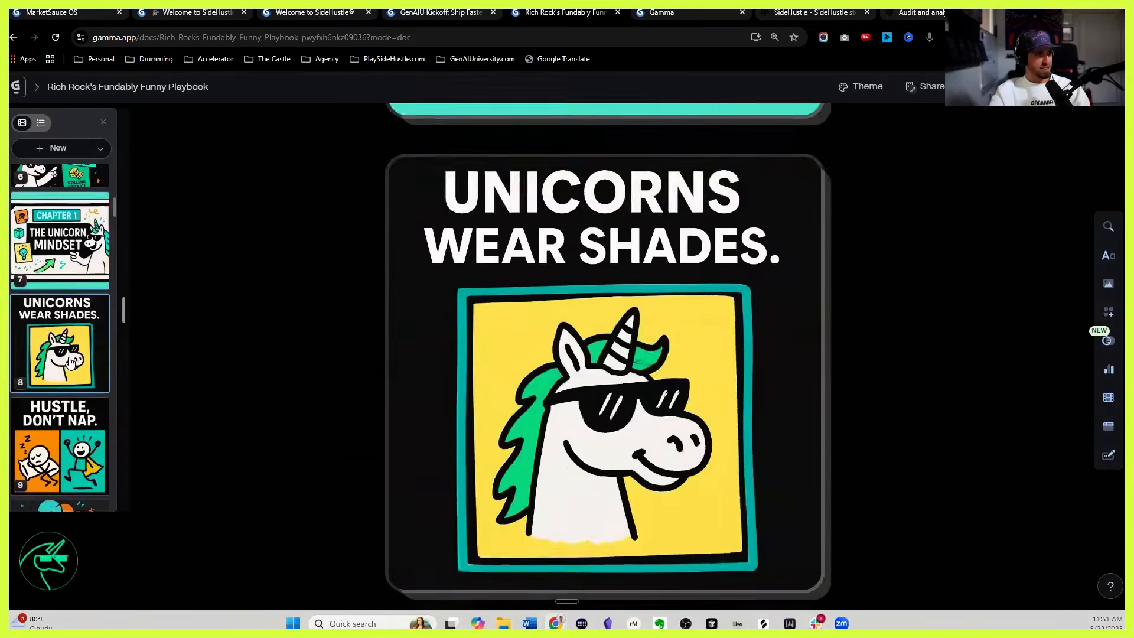
Step: Examine the Chapter 1 quote cards from HUSTLE, DON'T NAP. through FUNNY FUNDS FASTER. and the Chapter 2 title card
scroll(70, 362, "down", 2)
left_click(70, 362)
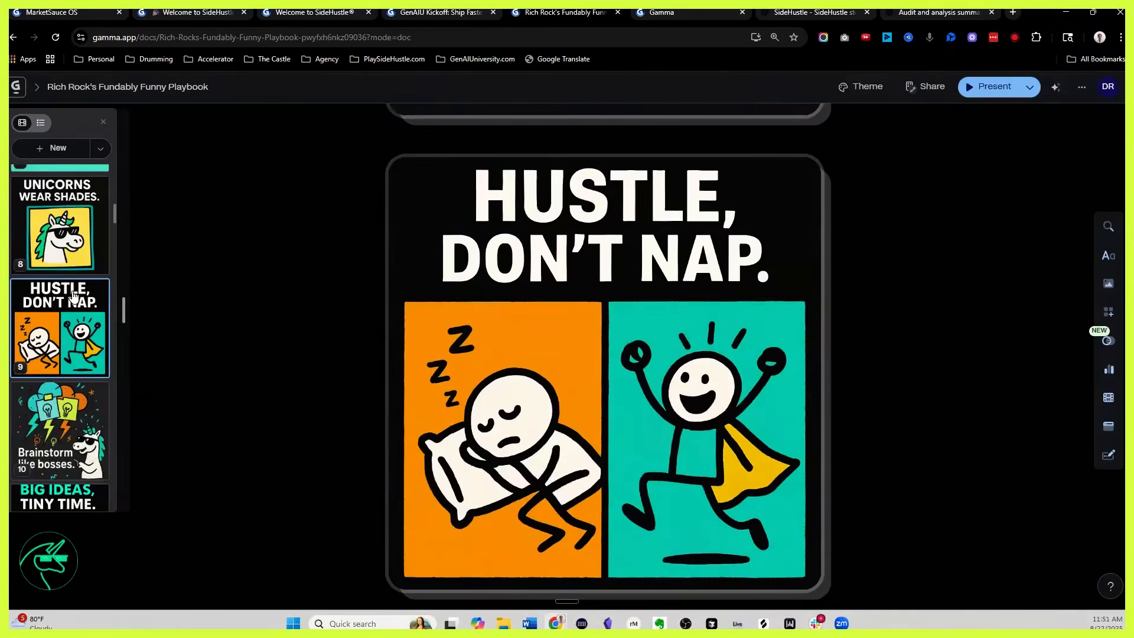
scroll(74, 348, "down", 1)
left_click(74, 403)
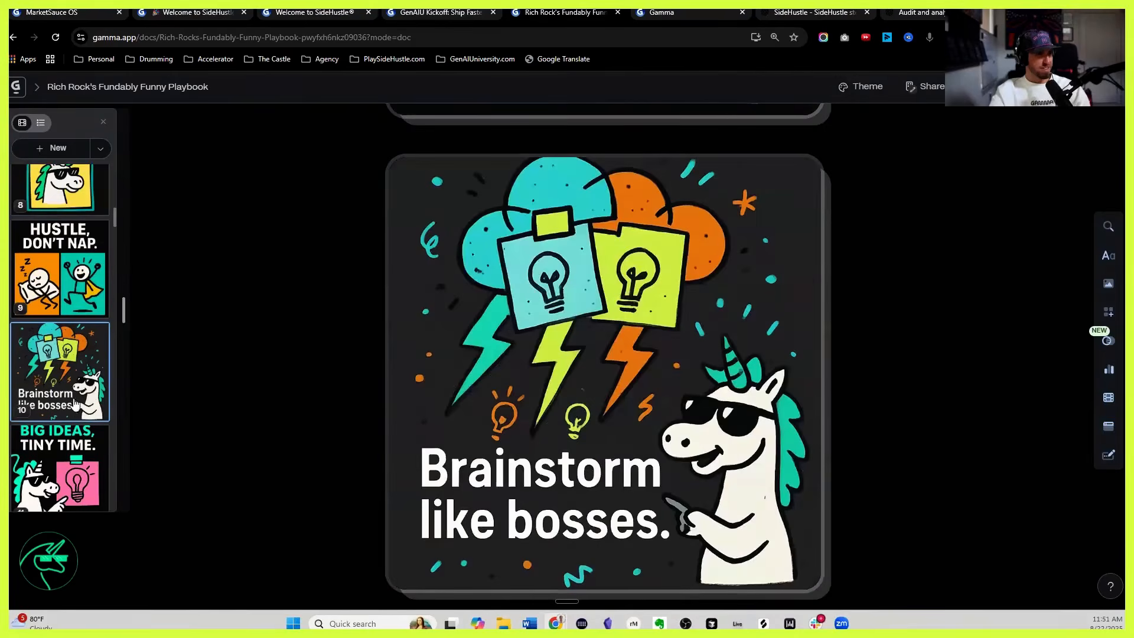
scroll(74, 363, "down", 2)
left_click(75, 353)
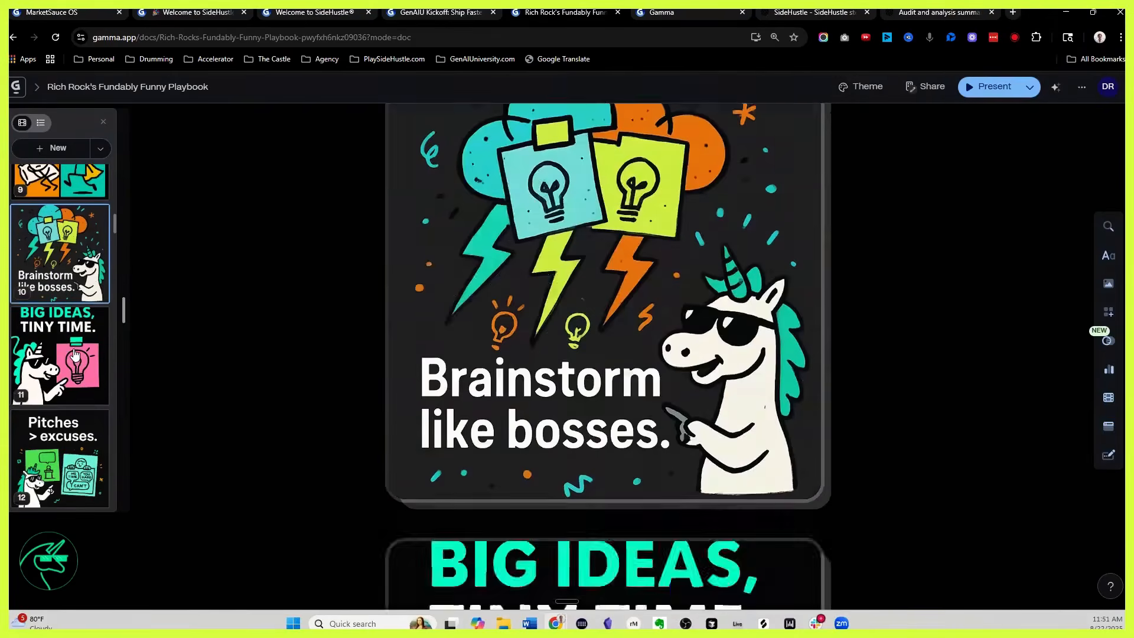
left_click(99, 277)
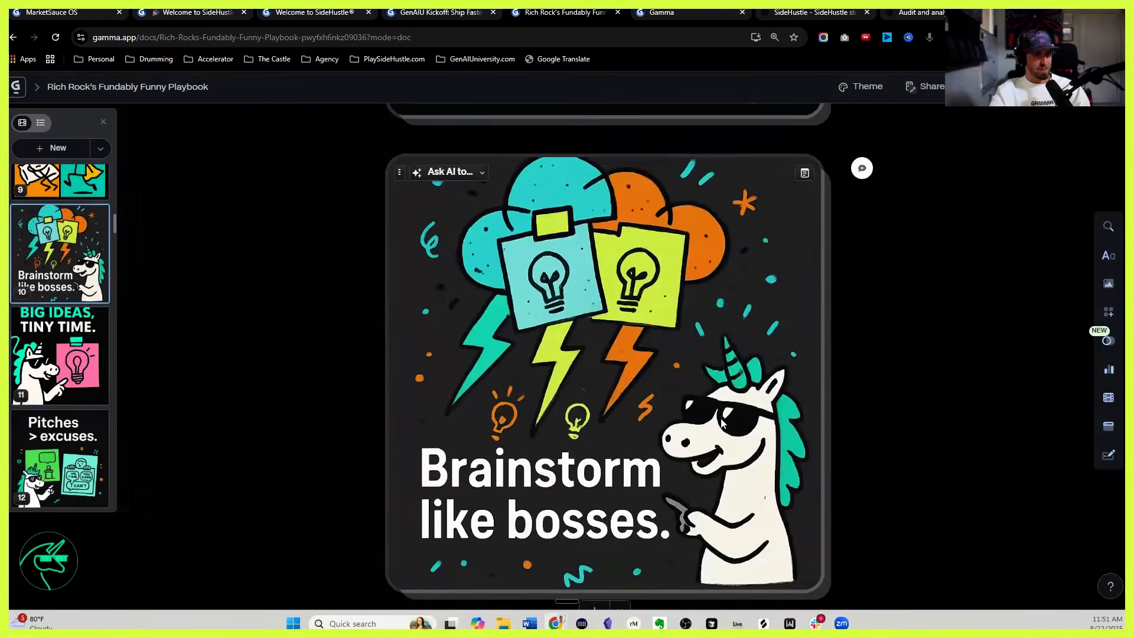
left_click(72, 450)
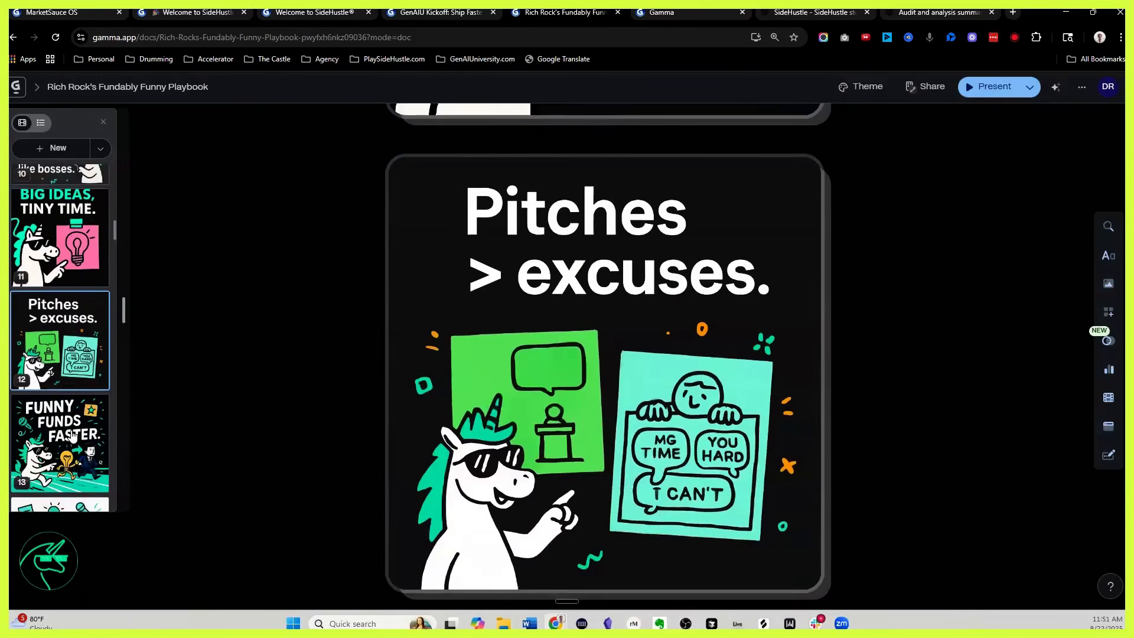
left_click(76, 413)
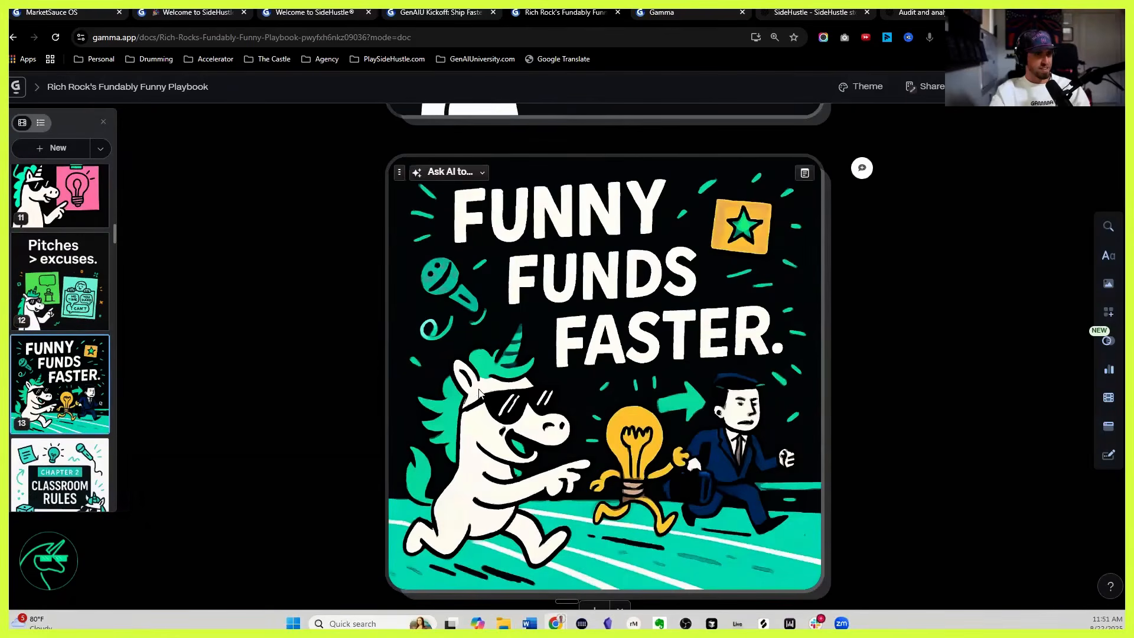
scroll(74, 359, "down", 2)
left_click(73, 370)
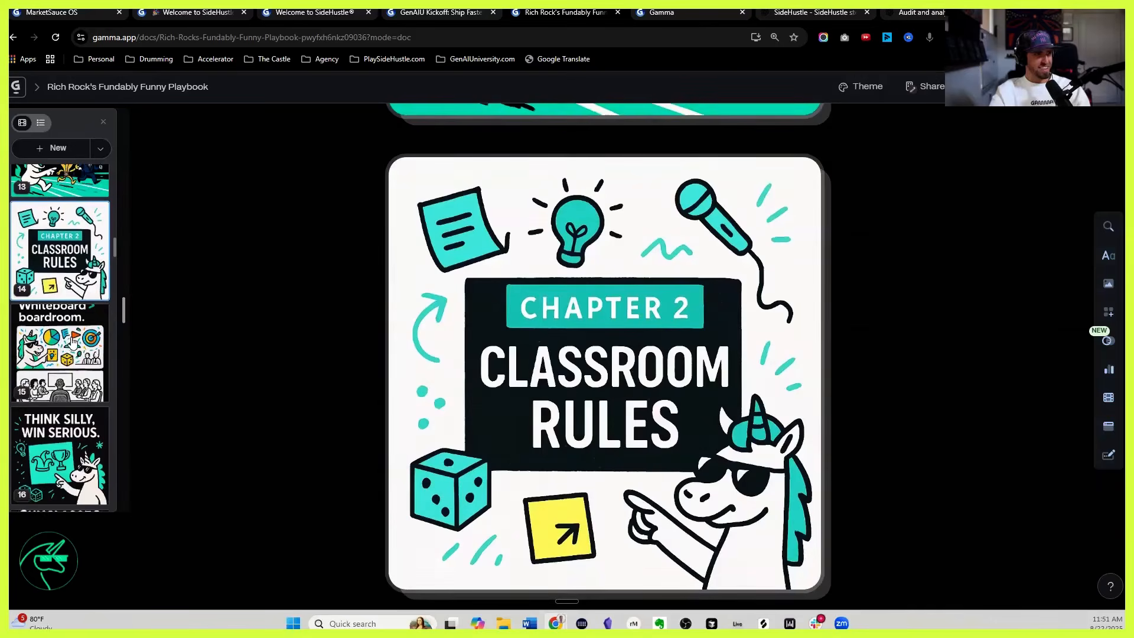
Step: Examine the Chapter 2 and Chapter 3 quote cards, from SUNGLASSES ON, GAME ON to the Chapter 4 title card
scroll(71, 341, "up", 5)
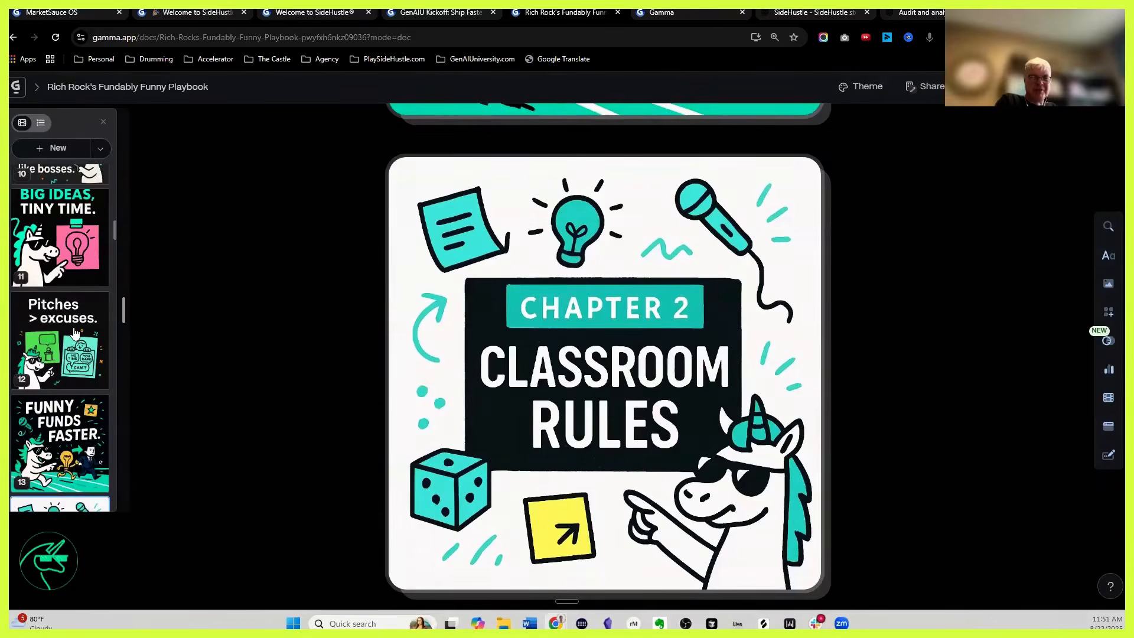
left_click(74, 337)
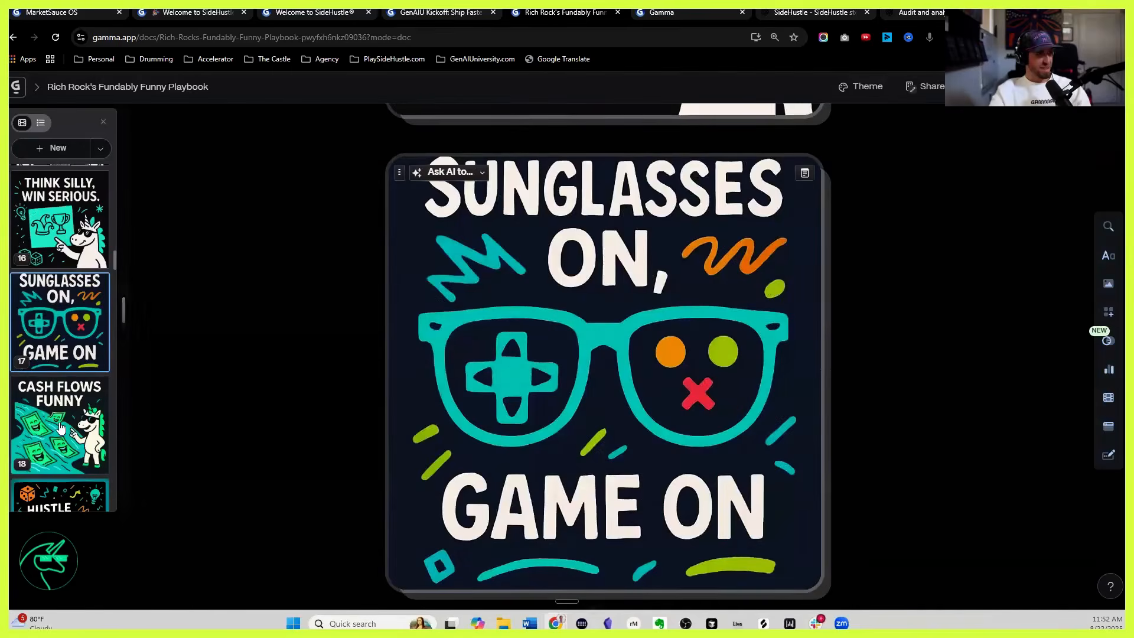
left_click(61, 426)
scroll(69, 385, "down", 2)
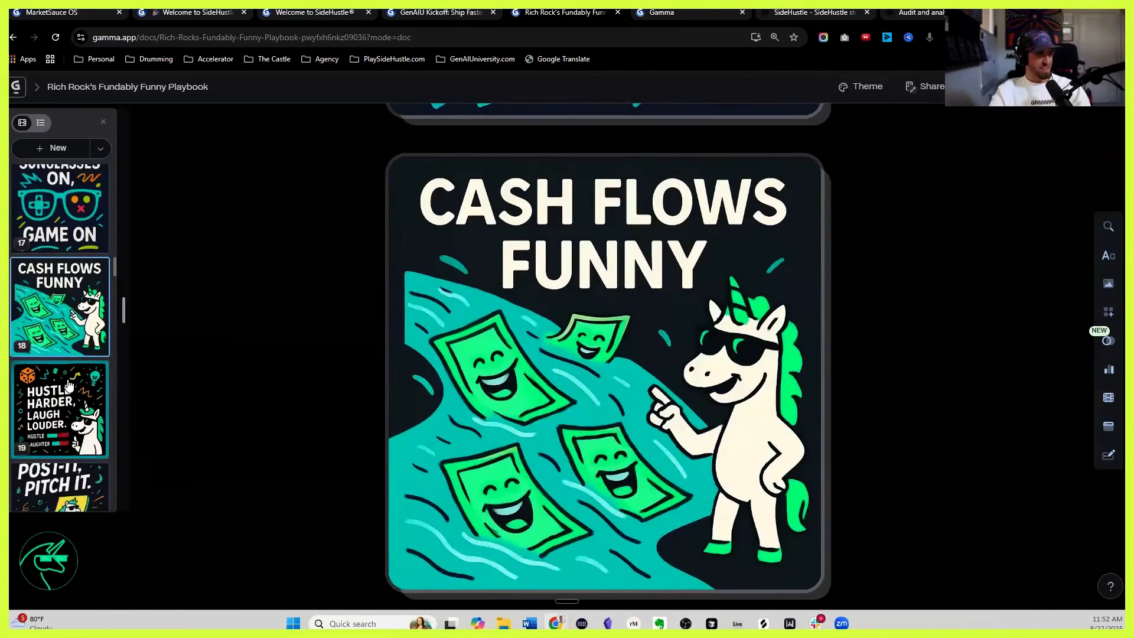
left_click(70, 472)
scroll(69, 384, "down", 3)
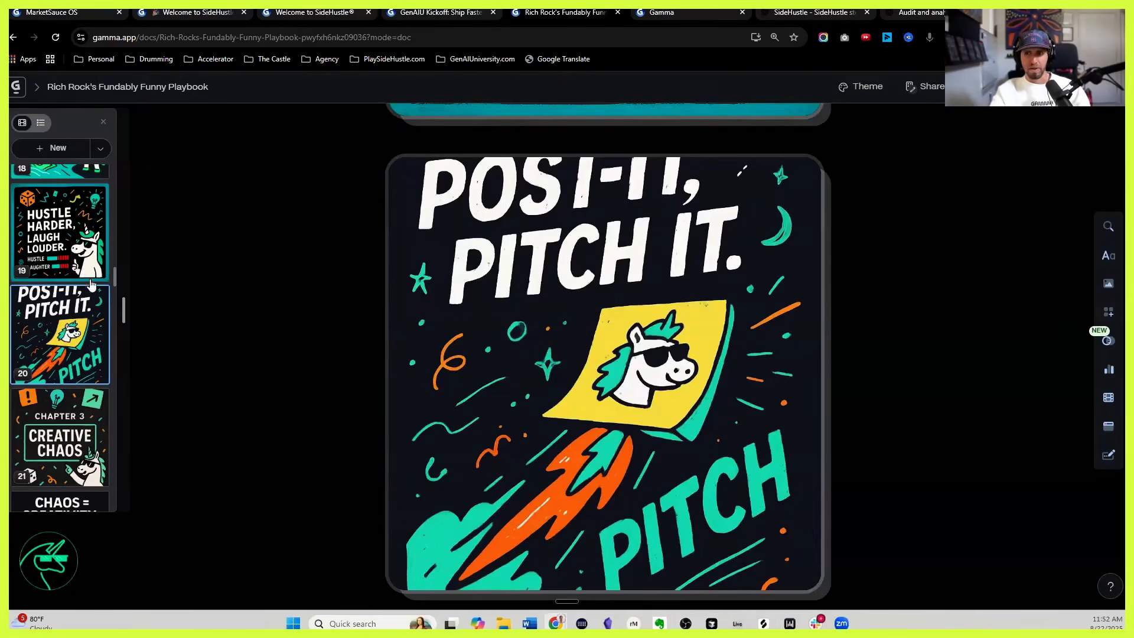
scroll(592, 314, "down", 5)
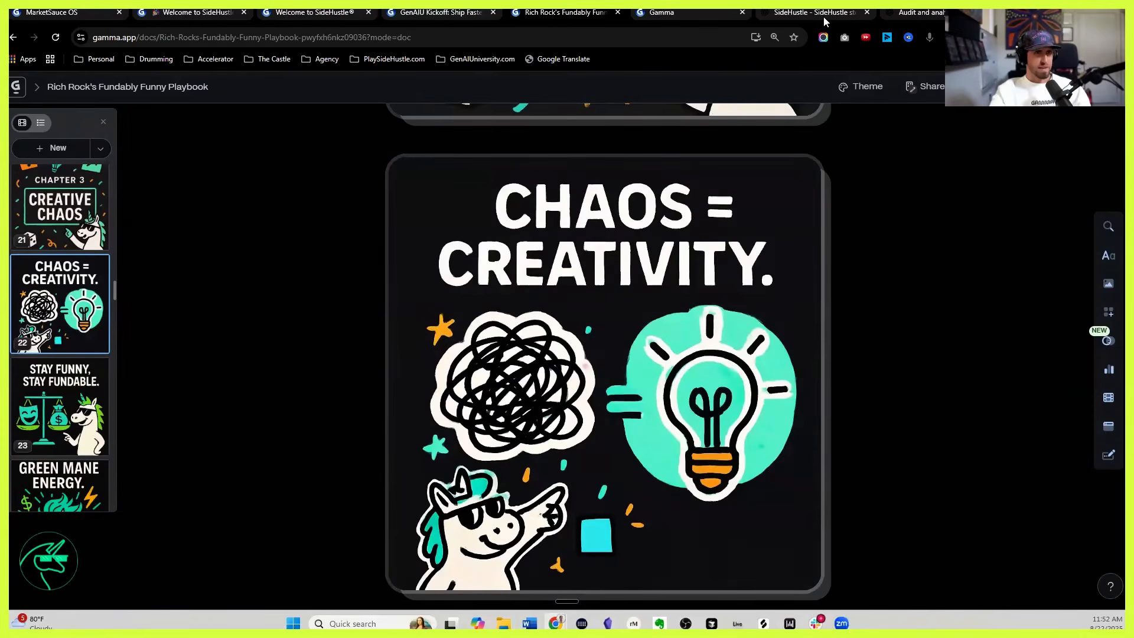
left_click(67, 386)
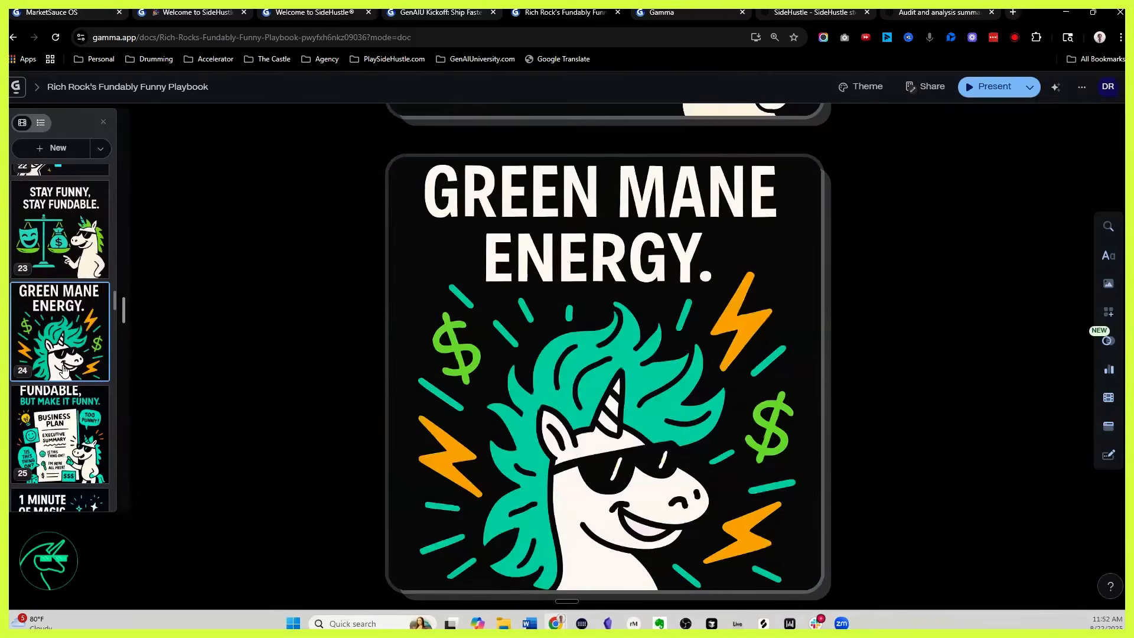
scroll(63, 369, "down", 1)
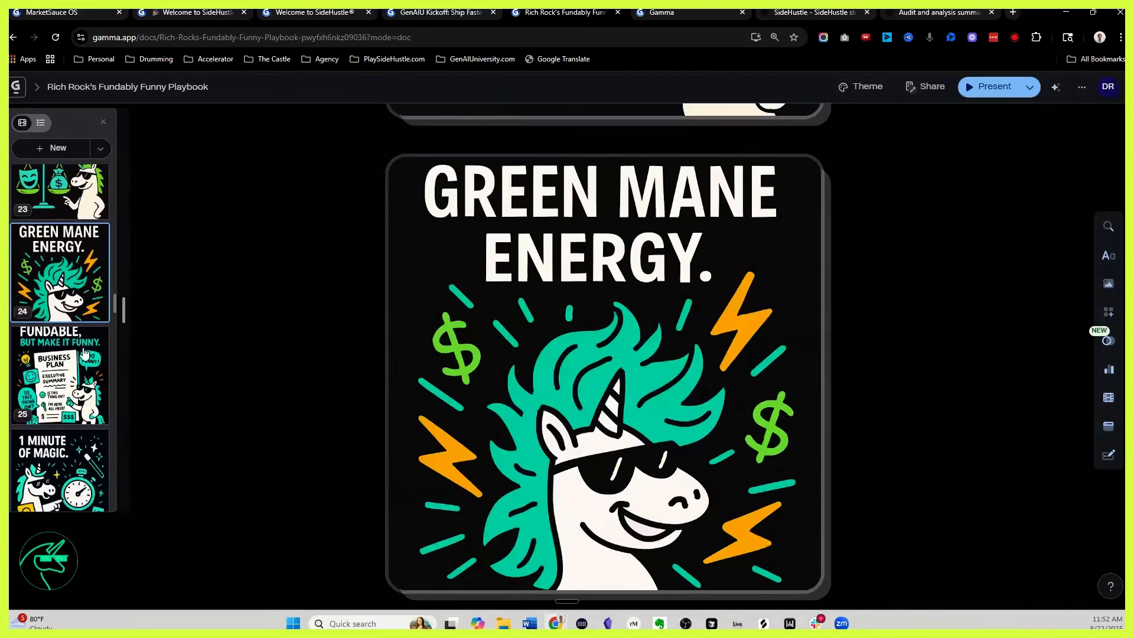
left_click(58, 447)
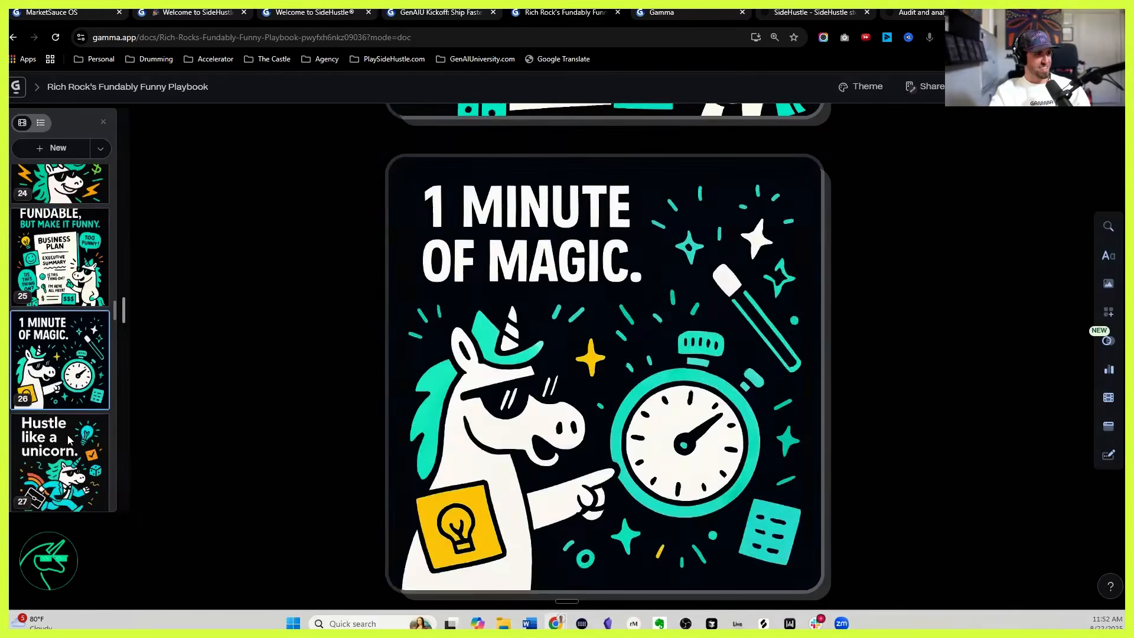
left_click(58, 447)
scroll(58, 313, "down", 4)
left_click(58, 314)
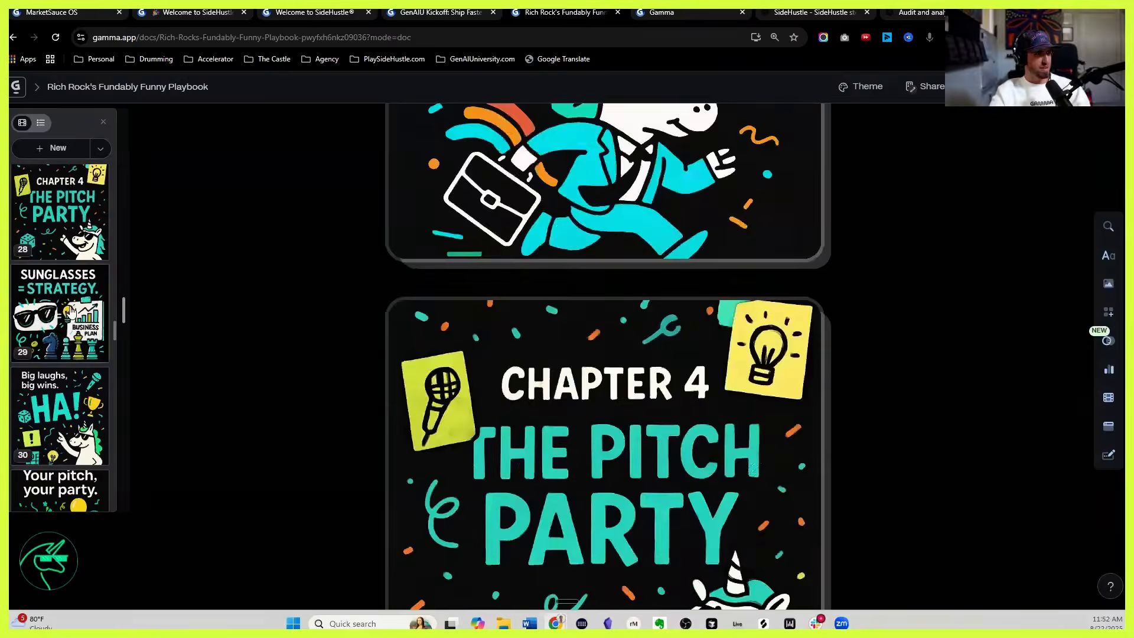
Step: Examine the Chapter 4 quote cards from Big laughs, big wins. through WHITEBOARD WARRIORS UNITE., including a look ahead at FUNDABLE OR BUST
left_click(63, 398)
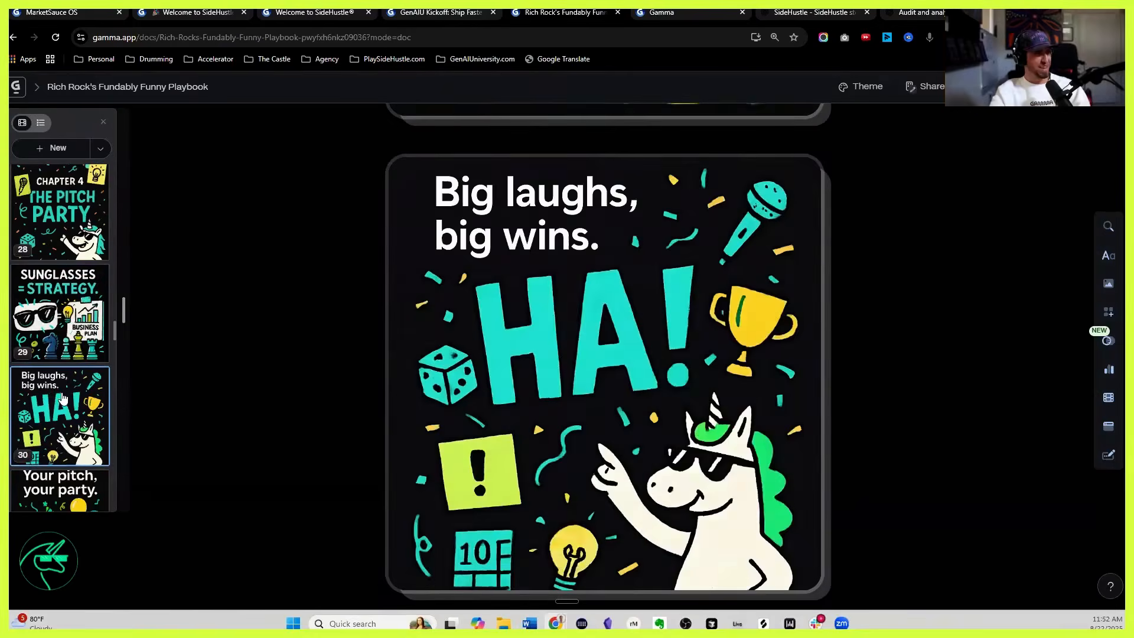
scroll(63, 398, "down", 2)
left_click(72, 387)
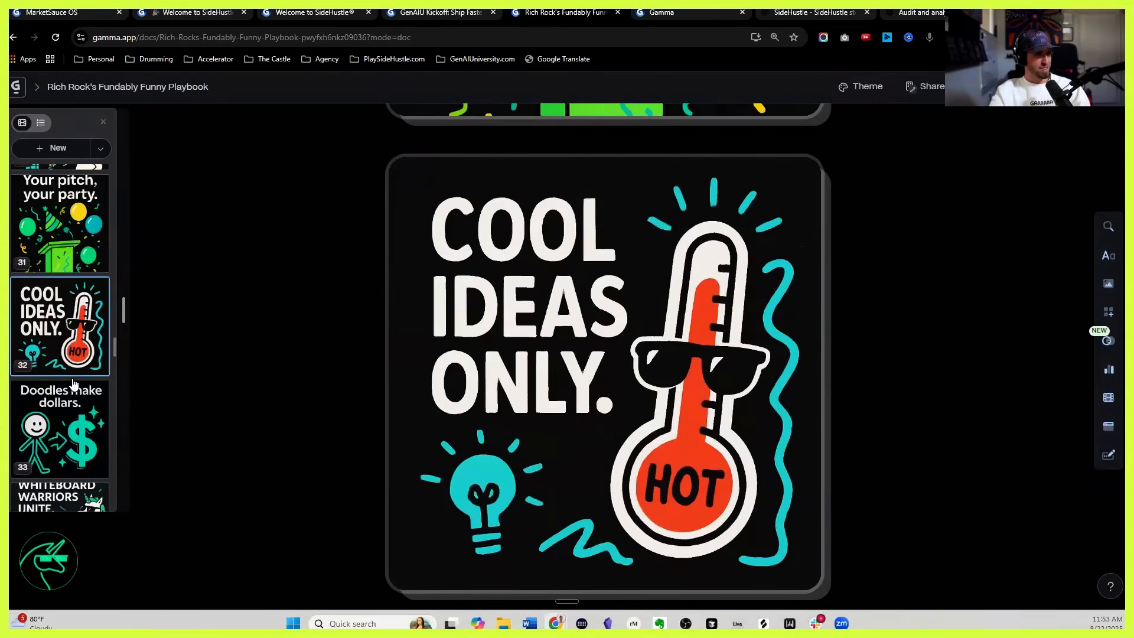
left_click(66, 403)
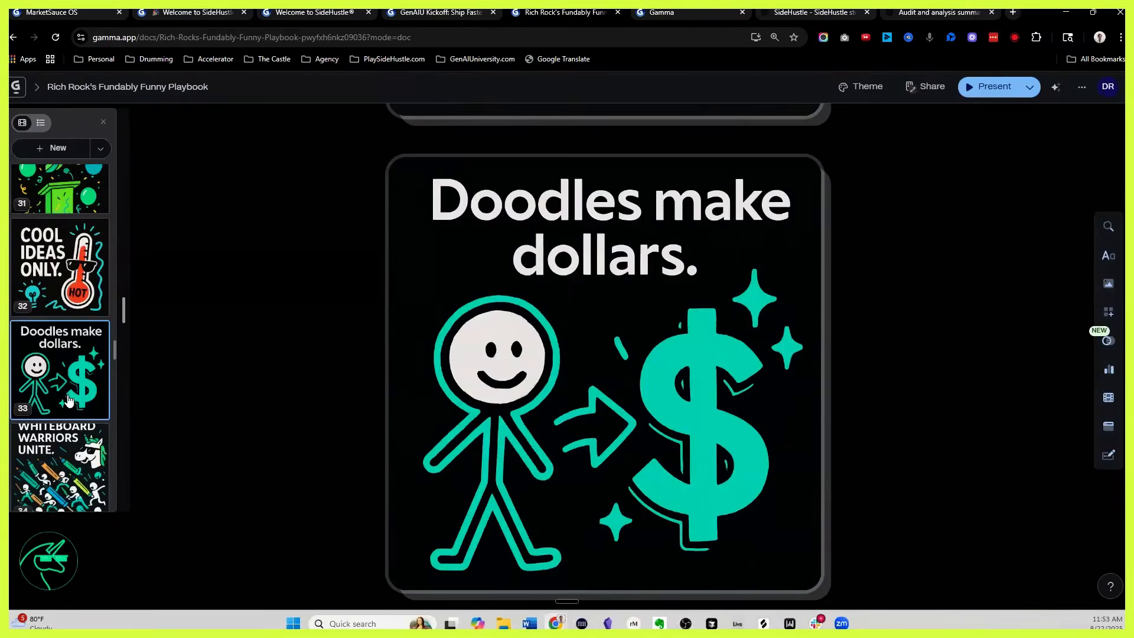
left_click(61, 431)
left_click(61, 437)
scroll(60, 431, "down", 5)
left_click(71, 230)
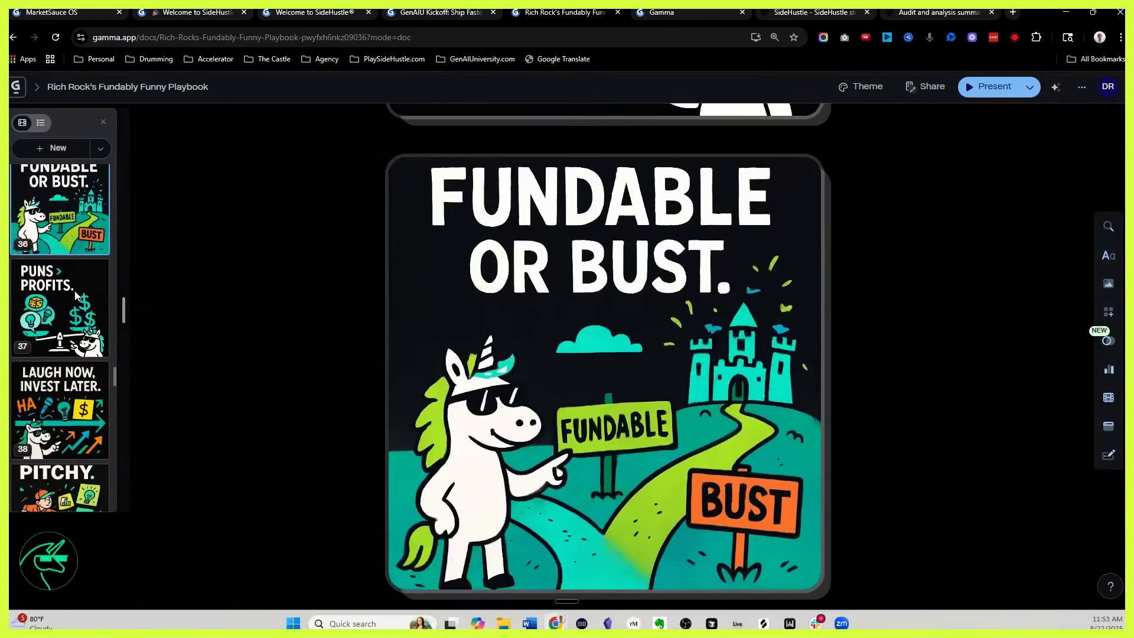
scroll(75, 298, "up", 4)
left_click(63, 254)
left_click(64, 258)
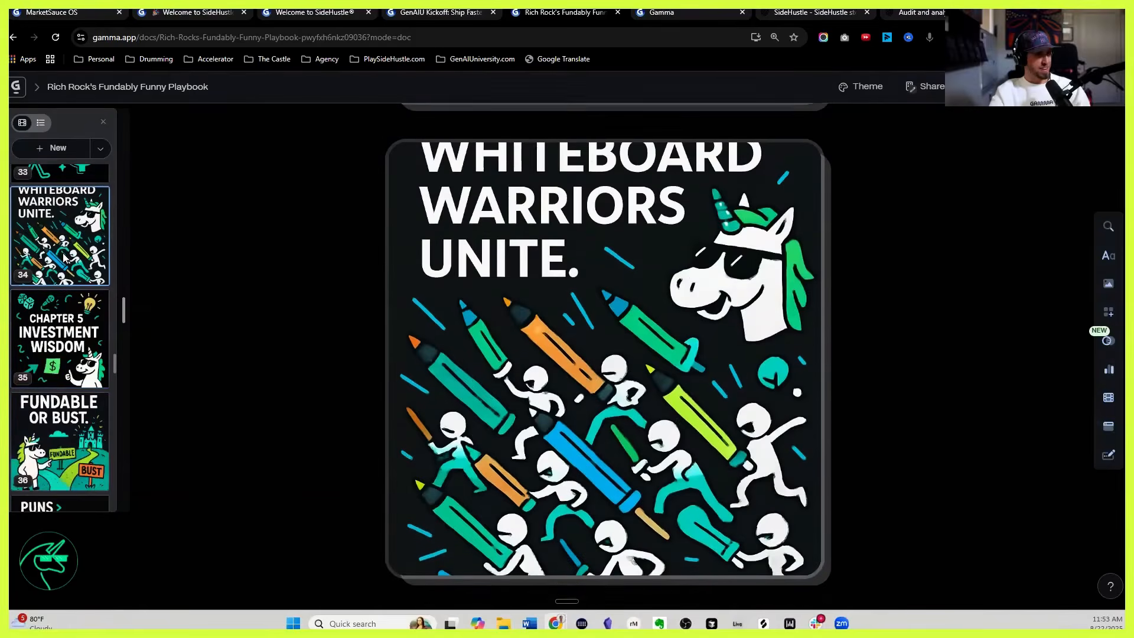
Step: Examine the Chapter 5 quote cards through IDEAS WEAR SHADE and the Chapter 6 Future Vision title card
scroll(59, 295, "down", 5)
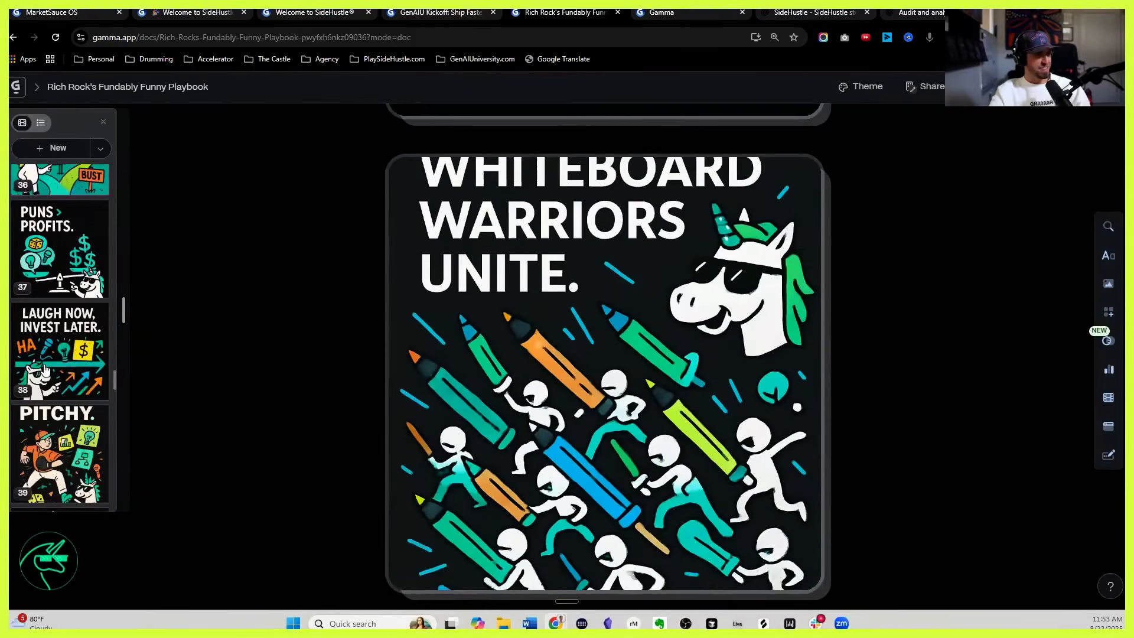
left_click(45, 369)
scroll(46, 368, "down", 2)
left_click(46, 369)
scroll(49, 378, "down", 1)
left_click(50, 381)
scroll(65, 366, "down", 2)
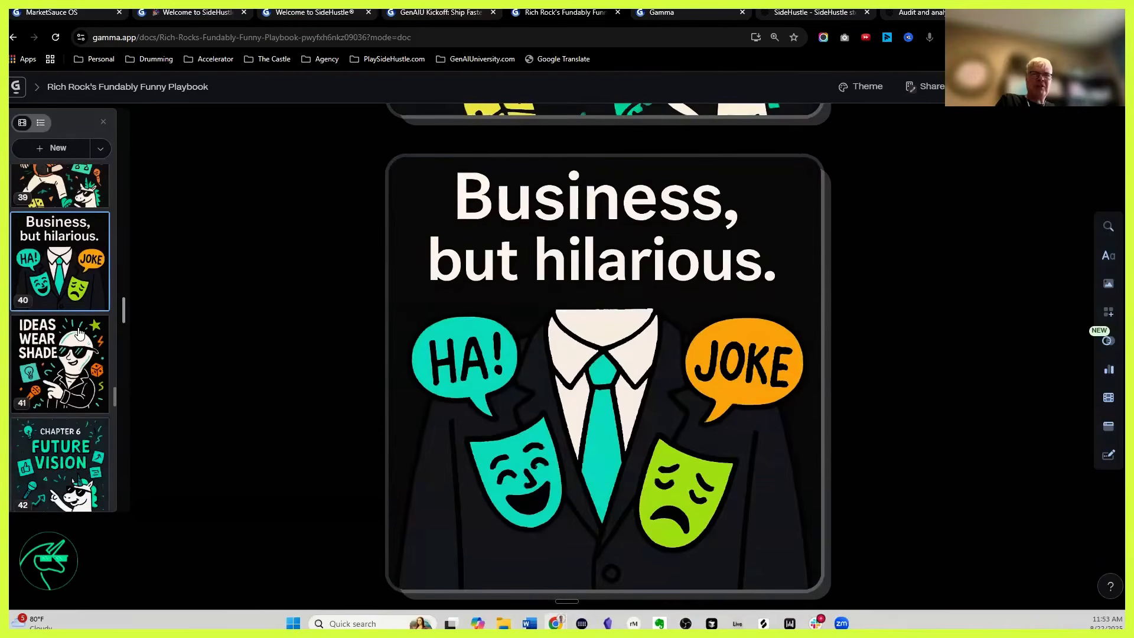
left_click(71, 360)
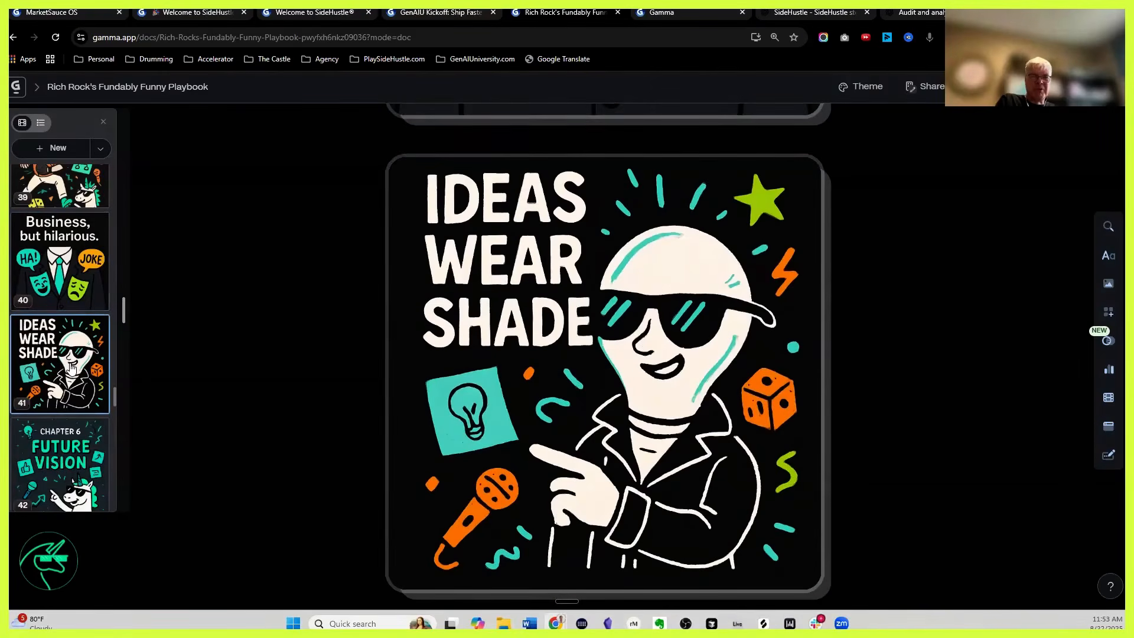
scroll(71, 367, "down", 2)
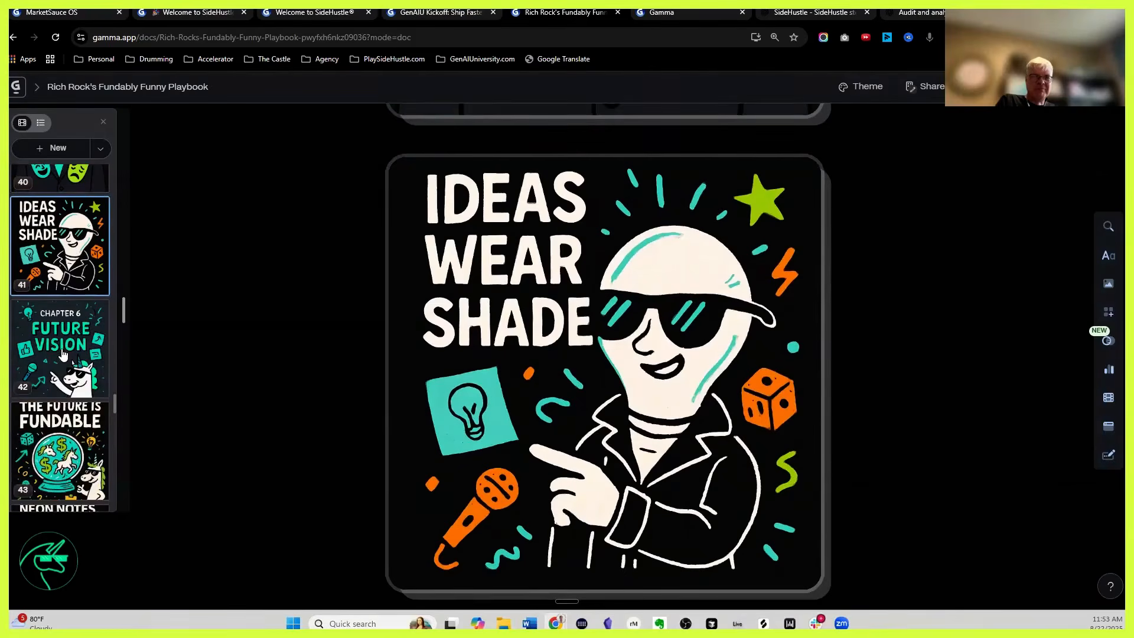
left_click(64, 354)
Step: Switch to ChatGPT and request 50 new slide quotes for first-year students learning entrepreneurship, plus an updated pop art propaganda style guide with the same unicorn vibes
left_click(815, 12)
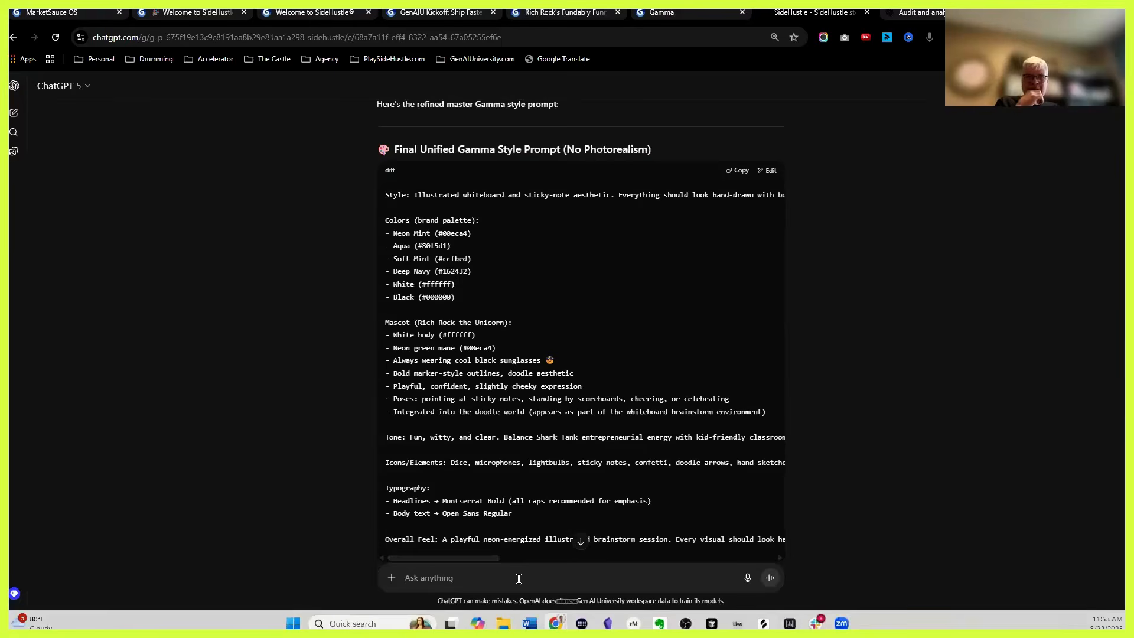
left_click(519, 579)
type("ok lets do ")
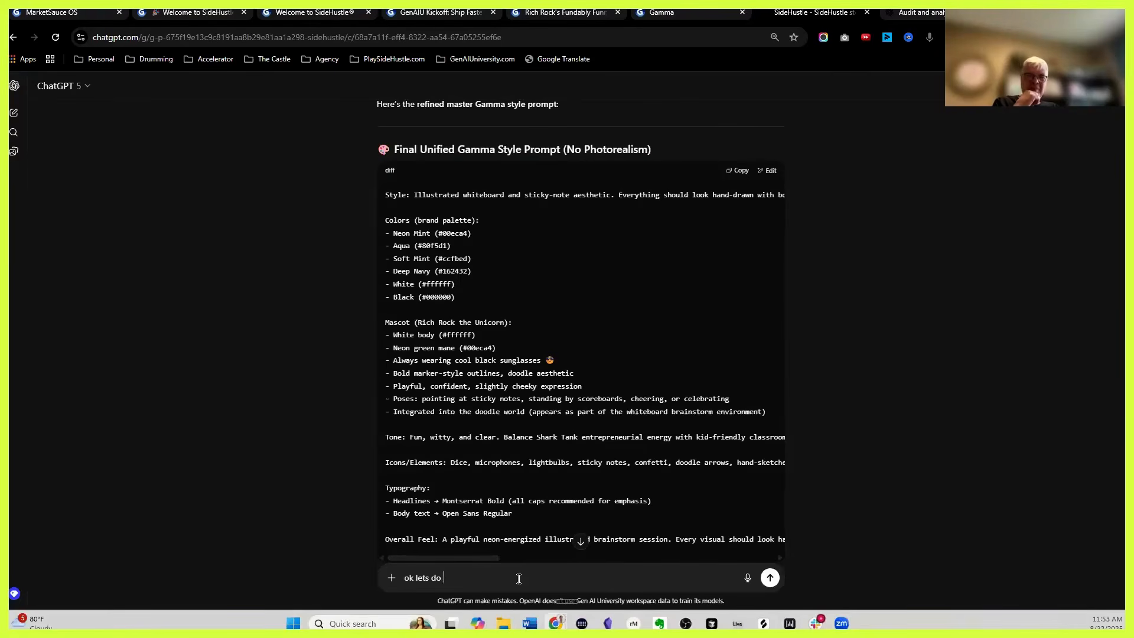
type("another. were doing a course on first year b")
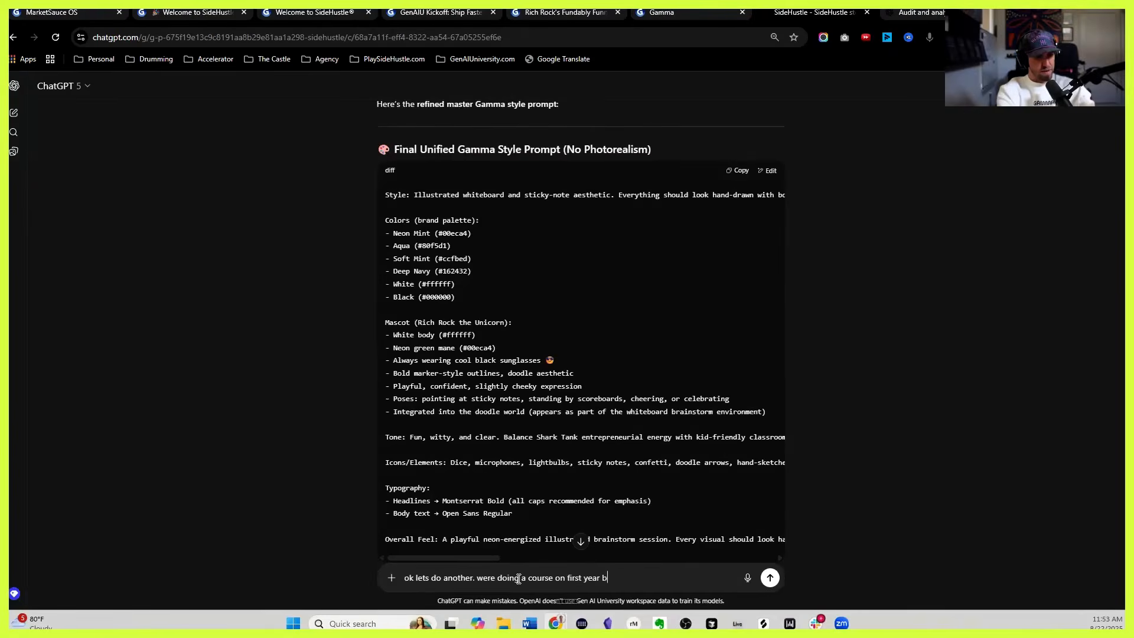
type("i students learning about entrepreneur")
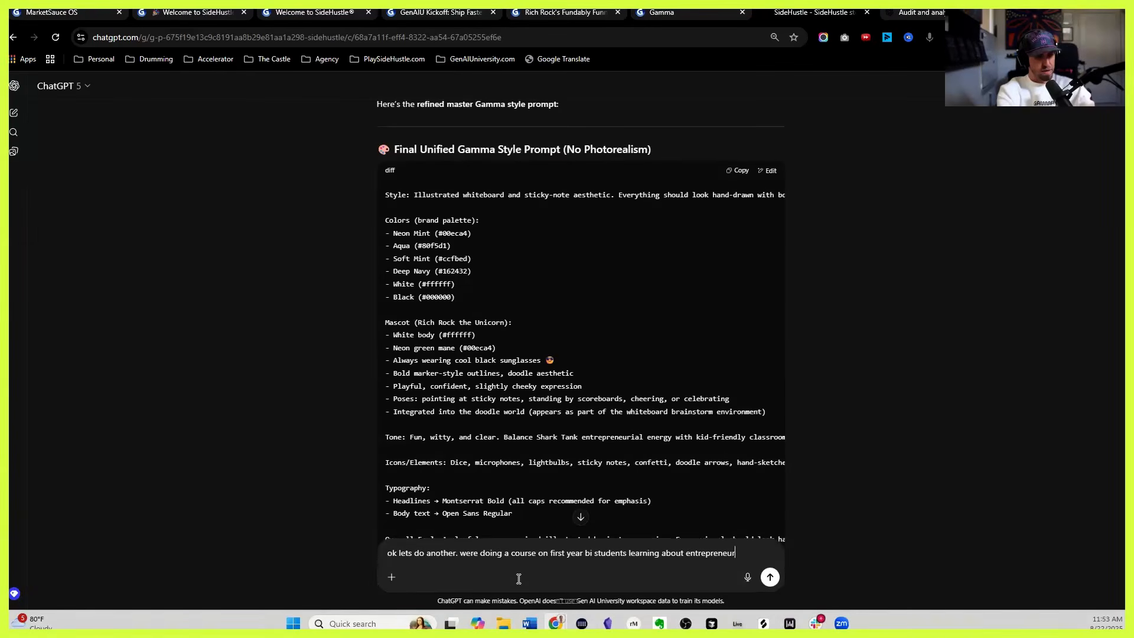
type("ship., make 50 new slide quotes and a upda")
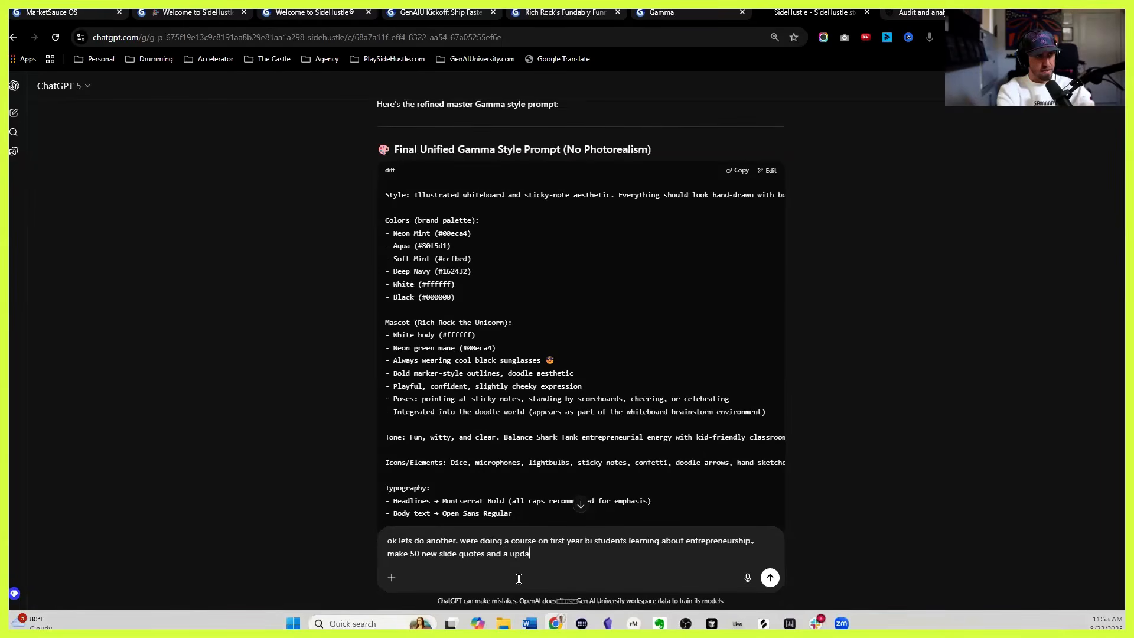
type("style guide that includes")
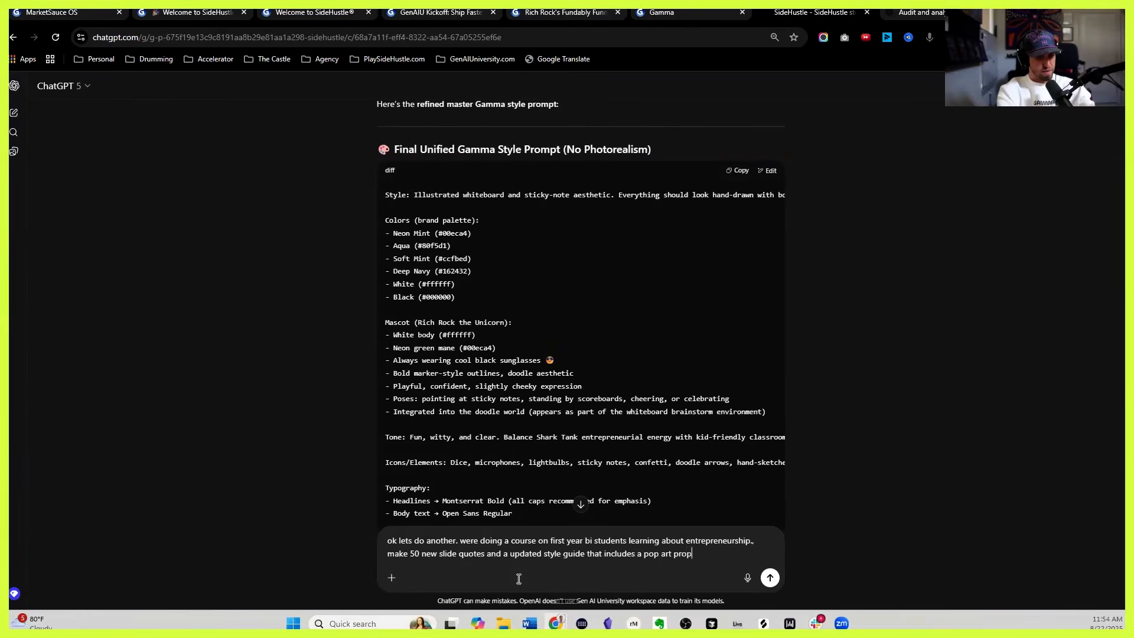
type("a pop art propoganda style visual aesthet")
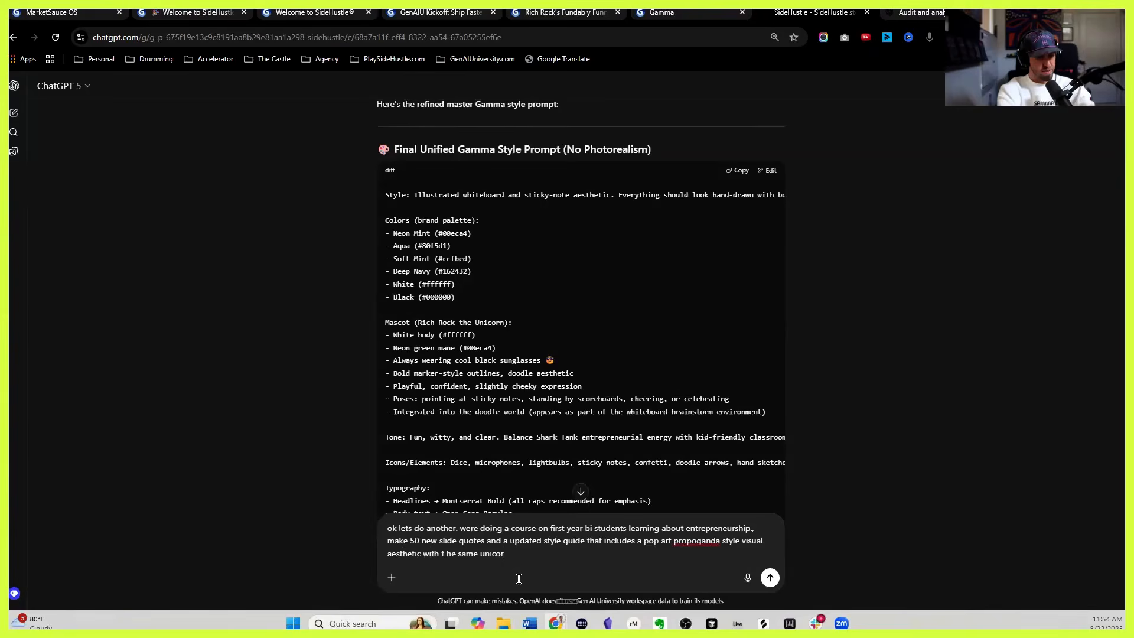
type("ic with t he same unicorn vinbes")
key("Return")
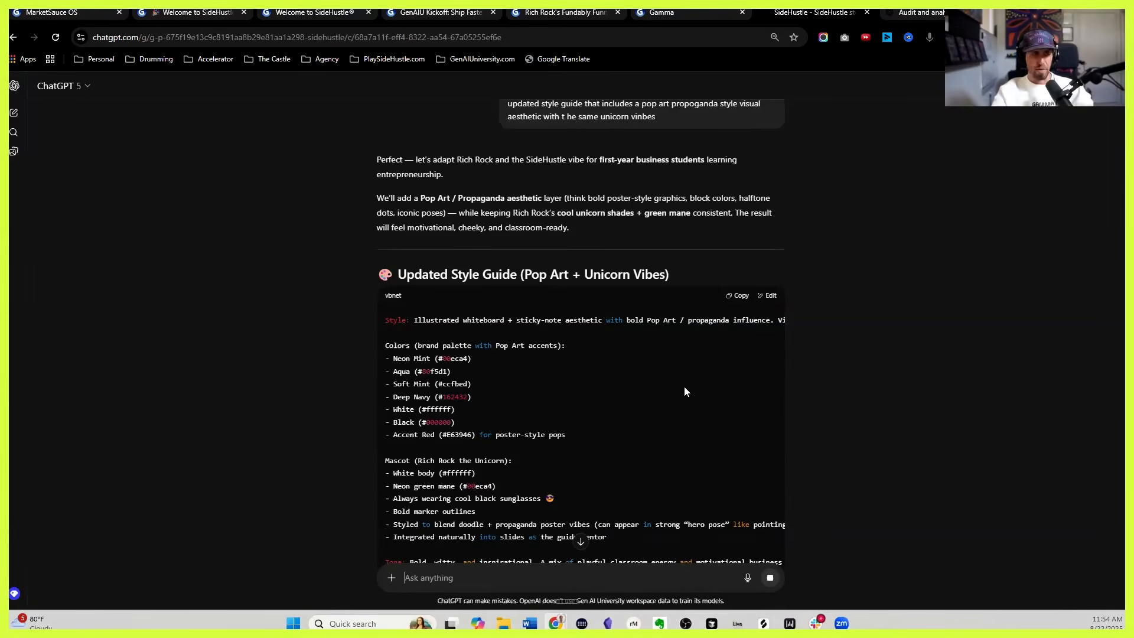
Step: Copy the 50 new numbered slide quotes from the ChatGPT reply and return to the Gamma Studio creation page
scroll(543, 260, "down", 7)
left_click_drag(416, 319, 534, 309)
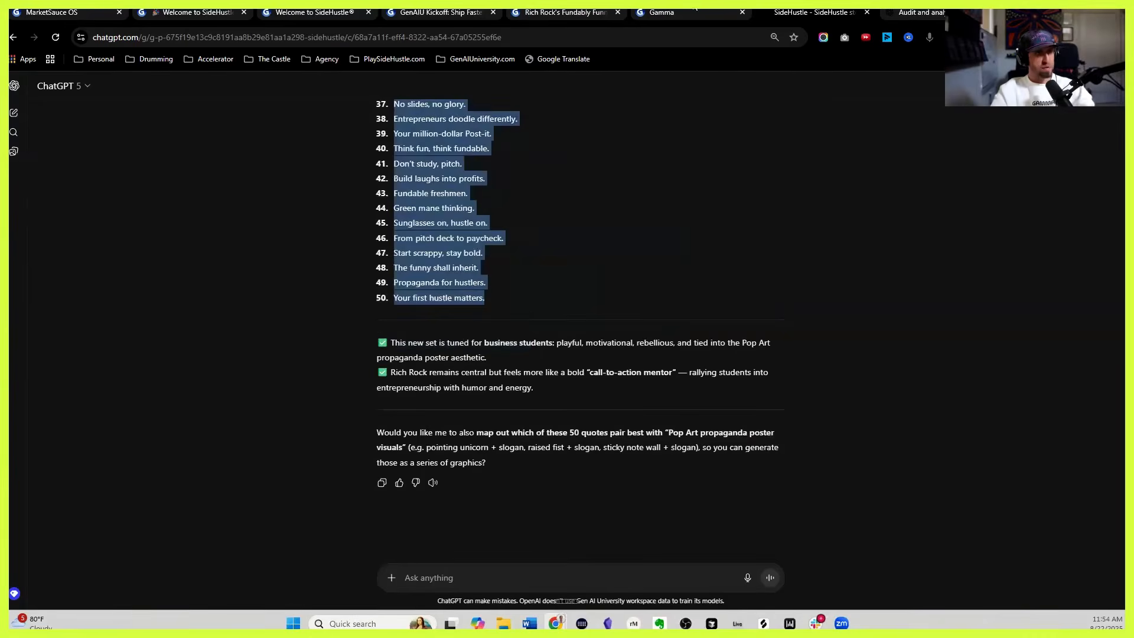
left_click(667, 14)
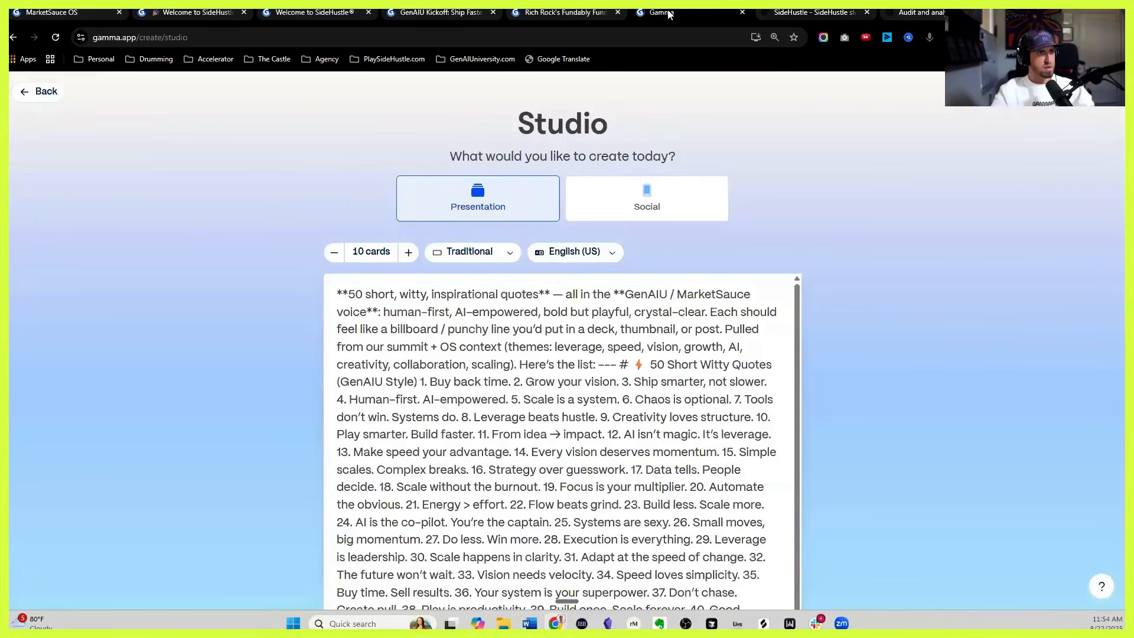
Step: Start a blank Studio creation and raise the card count to 60
left_click(47, 93)
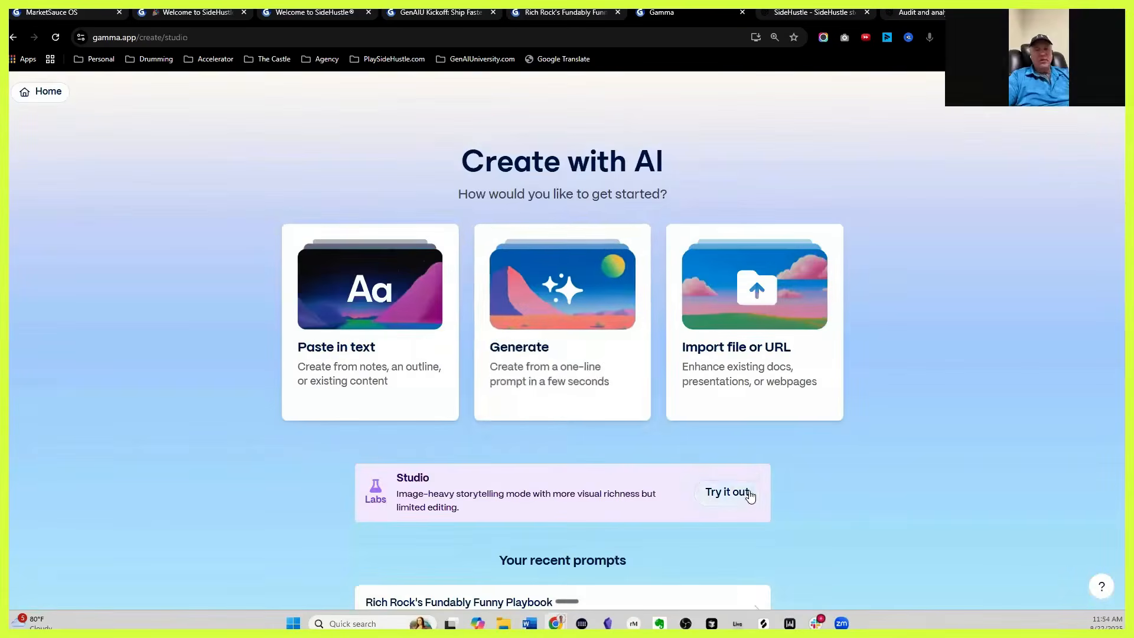
left_click(747, 494)
left_click(408, 254)
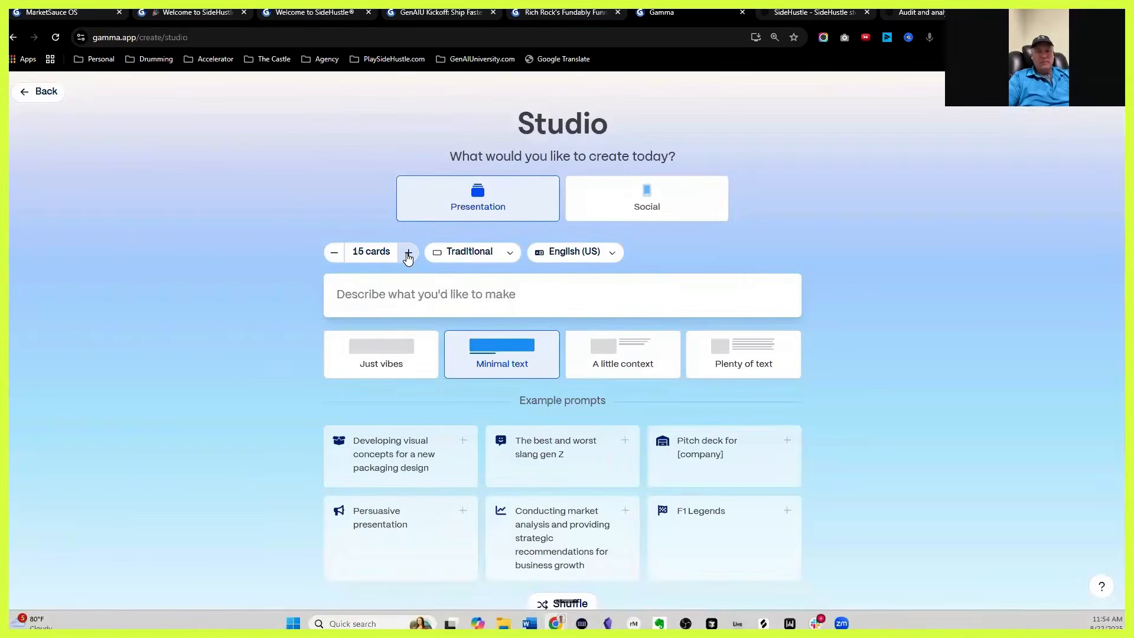
left_click(408, 254)
left_click(408, 254)
left_click(408, 254)
left_click(408, 253)
Step: Paste the copied 50 Short Quotes for Business Student Course as the prompt and choose the Social format
left_click(410, 293)
key("ctrl+v")
left_click(637, 202)
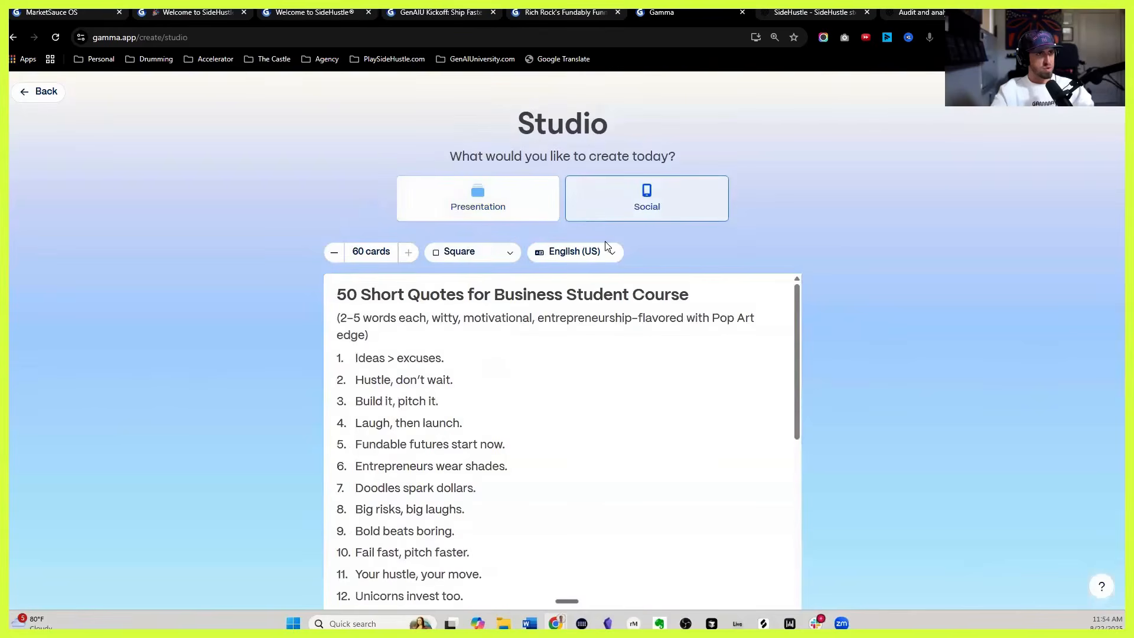
Step: Check the page style options, keep Square with minimal text, and generate the outline from the pasted quotes
left_click(476, 254)
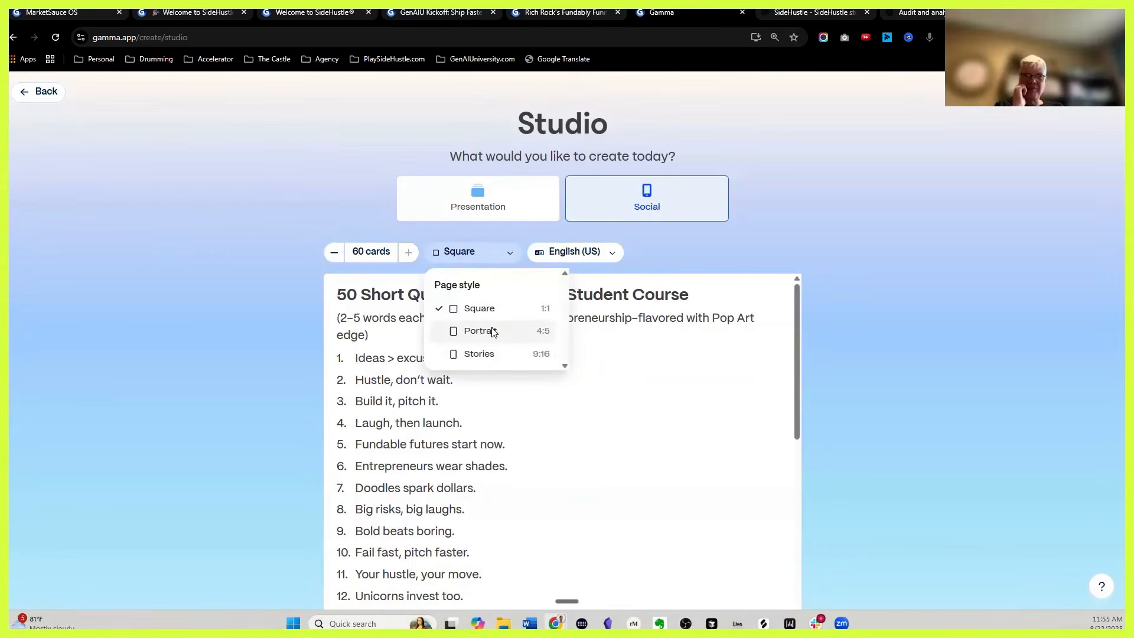
left_click(895, 296)
scroll(832, 312, "down", 1)
scroll(832, 318, "down", 5)
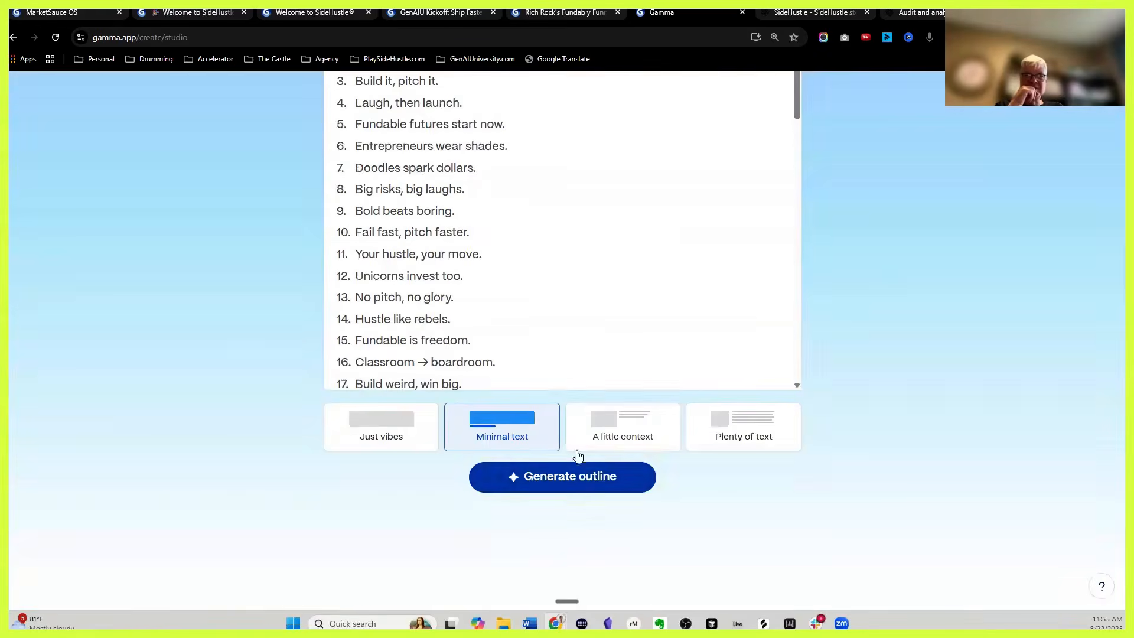
left_click(547, 471)
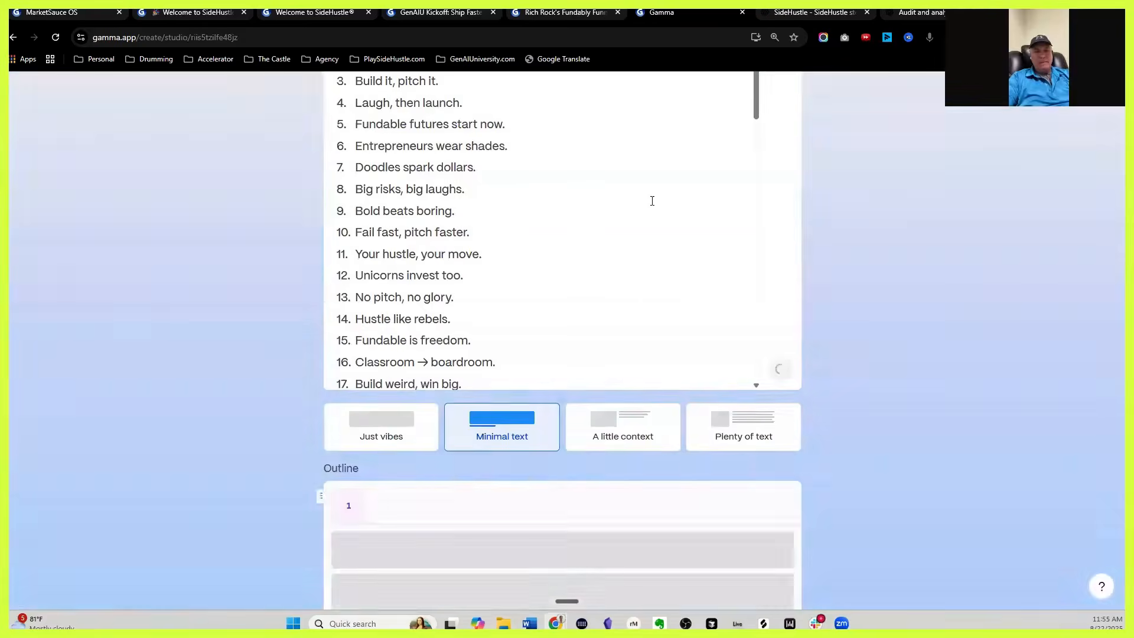
Step: Switch to ChatGPT, copy the Updated Style Guide (Pop Art + Unicorn Vibes), and return to the Gamma outline
left_click(835, 12)
scroll(590, 244, "up", 15)
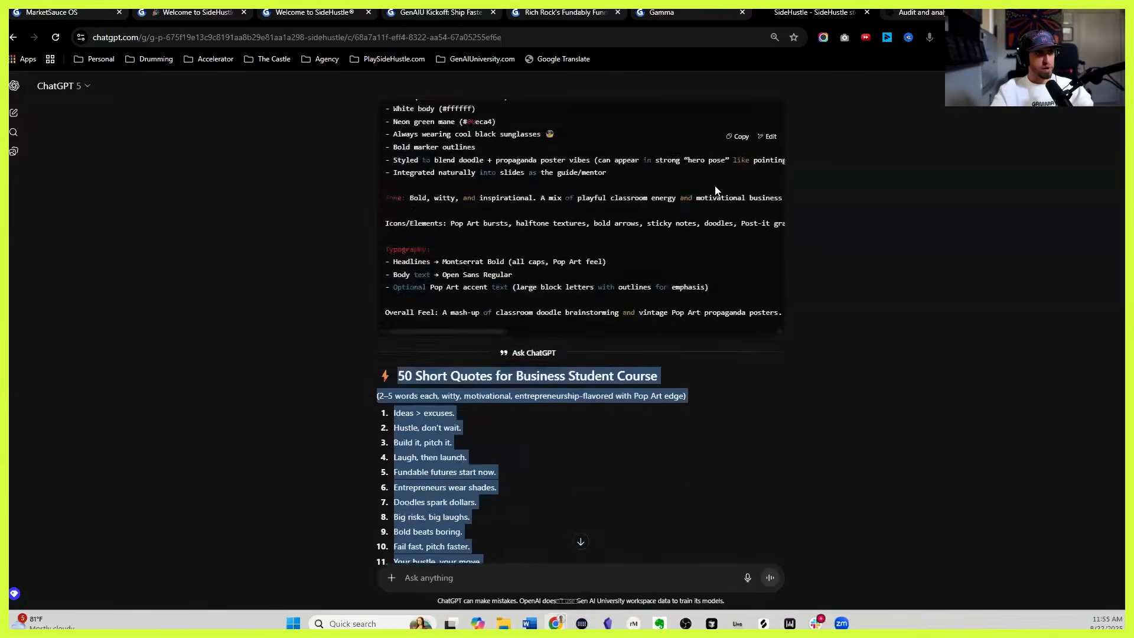
left_click(739, 209)
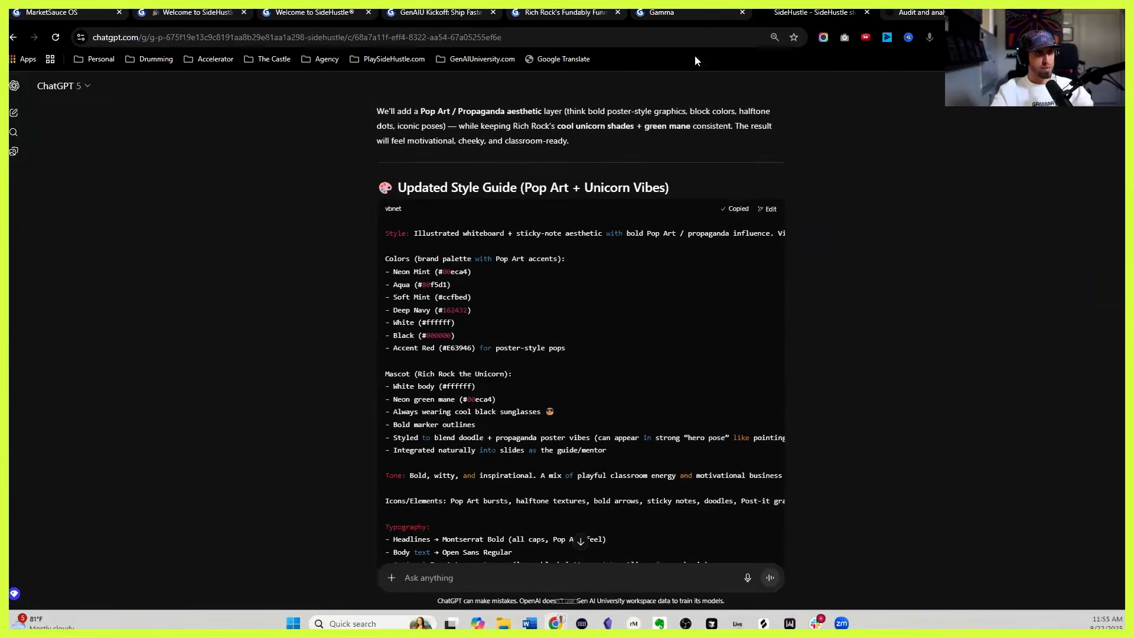
left_click(679, 13)
Step: Replace the whole custom image style prompt with the copied pop art and unicorn style guide
scroll(592, 293, "down", 12)
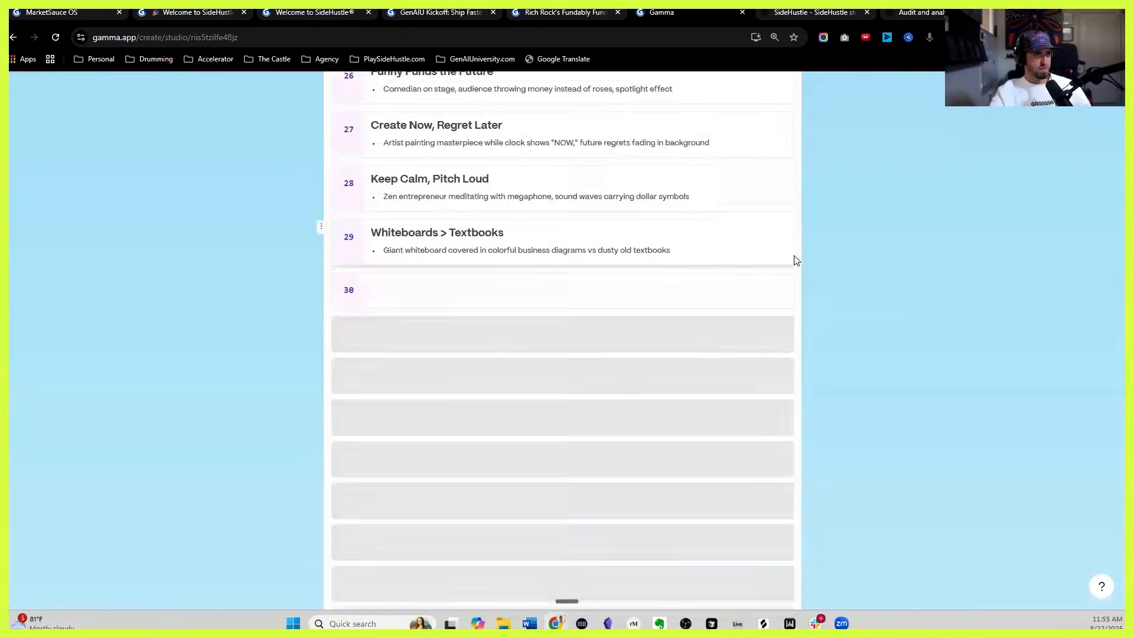
scroll(797, 259, "down", 2)
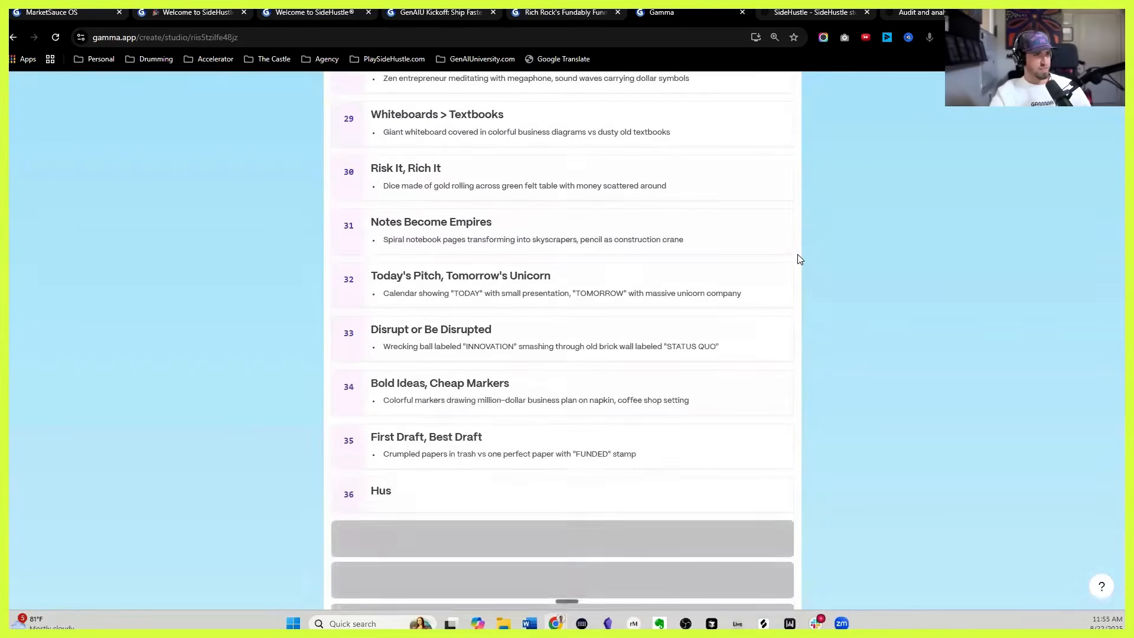
scroll(797, 260, "down", 15)
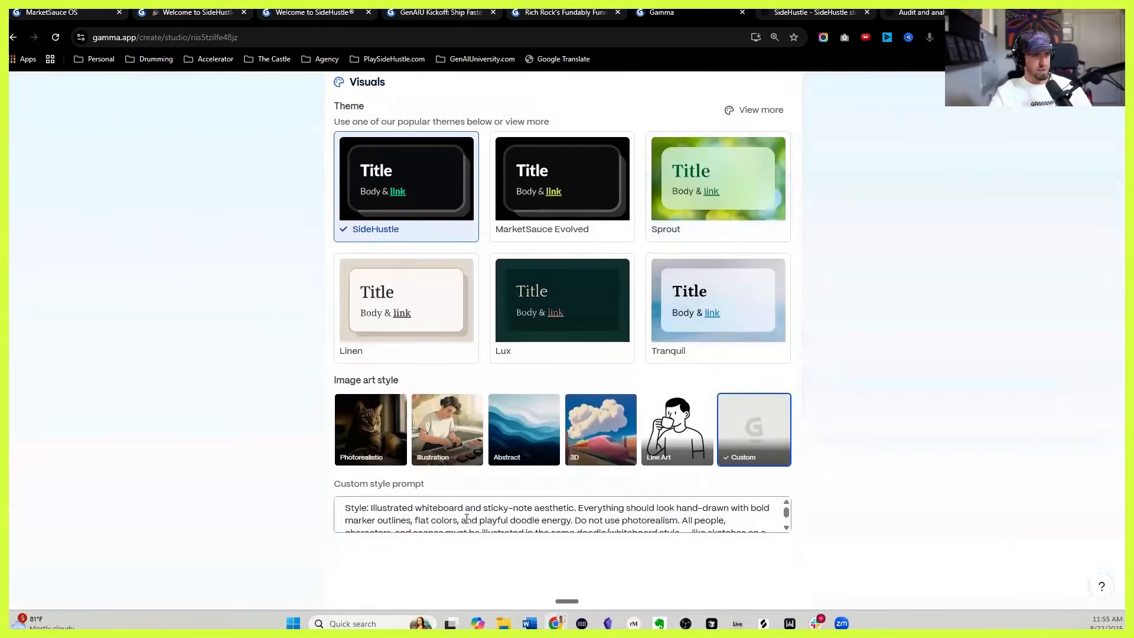
left_click(466, 519)
key("ctrl+a")
key("ctrl+v")
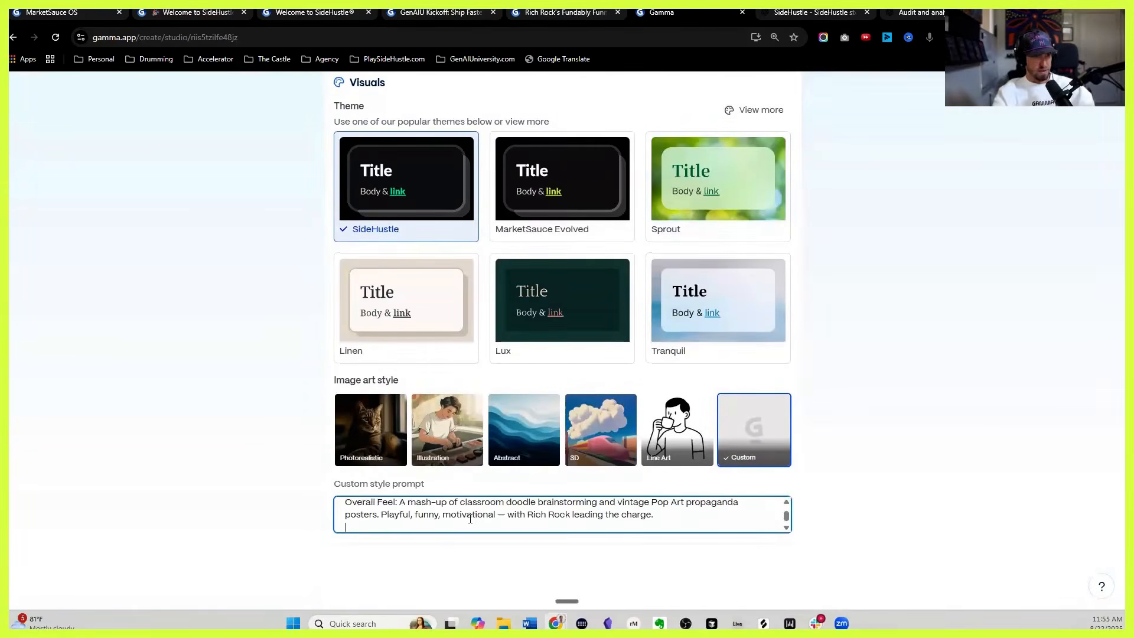
Step: Check the outline's closing cards through card 60 and generate the social card set
scroll(827, 258, "up", 10)
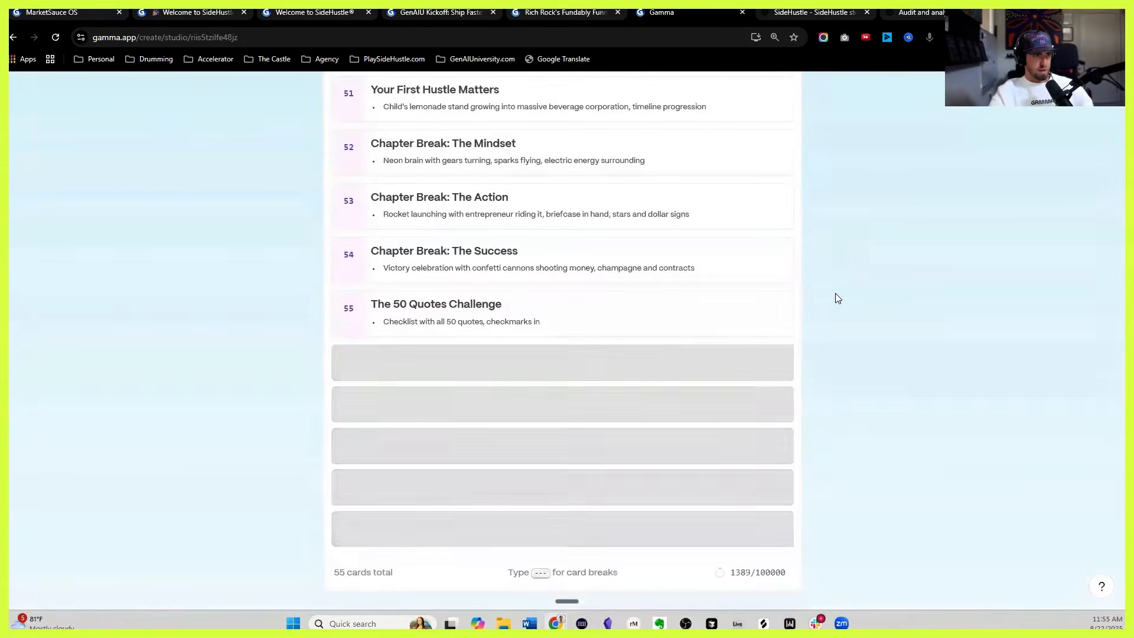
scroll(844, 299, "down", 2)
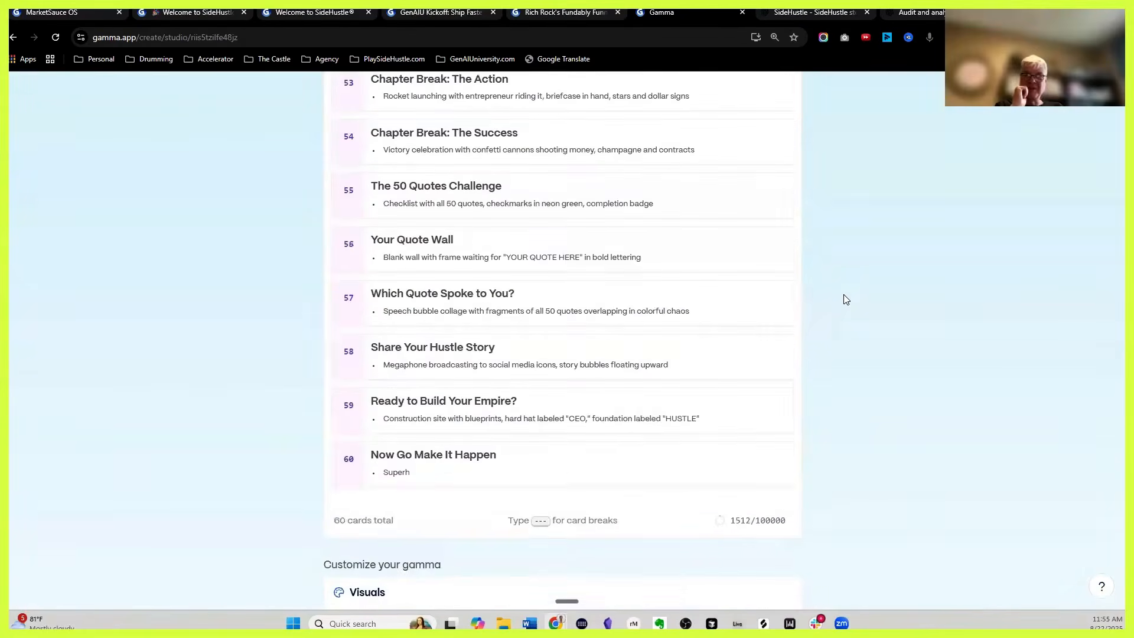
scroll(845, 299, "down", 3)
left_click(679, 575)
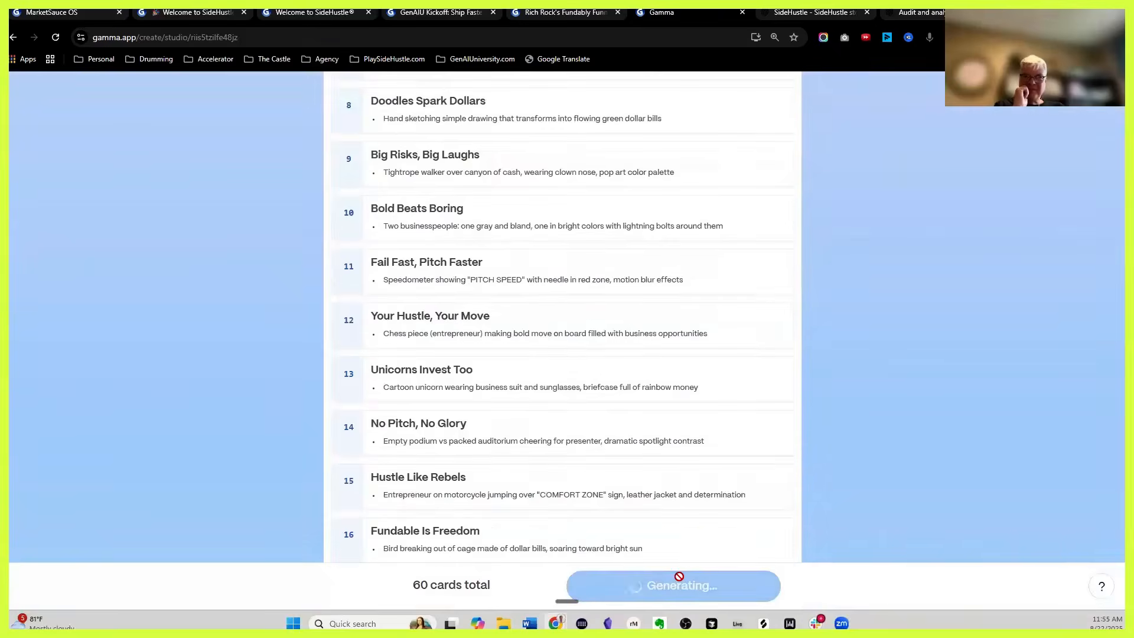